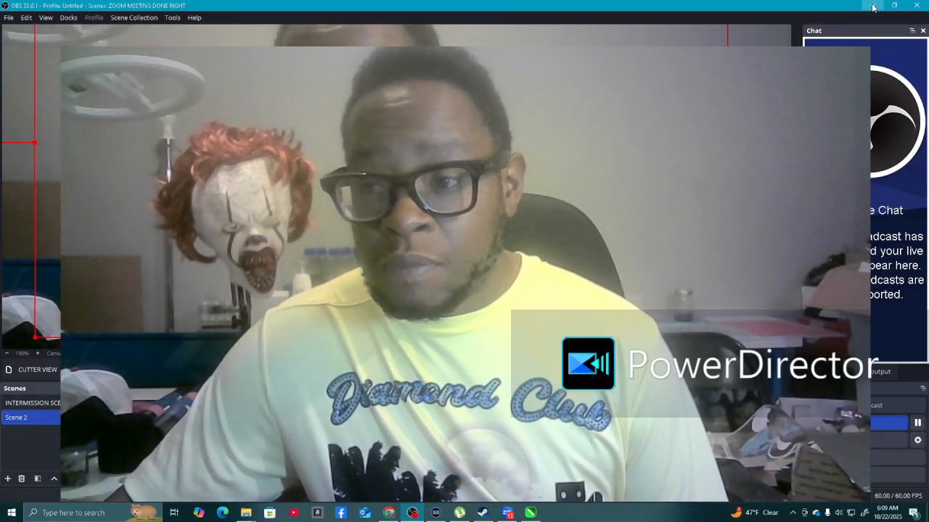
Switch to CorelDRAW and show page 2, Vinyl Overcut and Stone 2 + Cut, of the No Limit Records file.
left_click(872, 7)
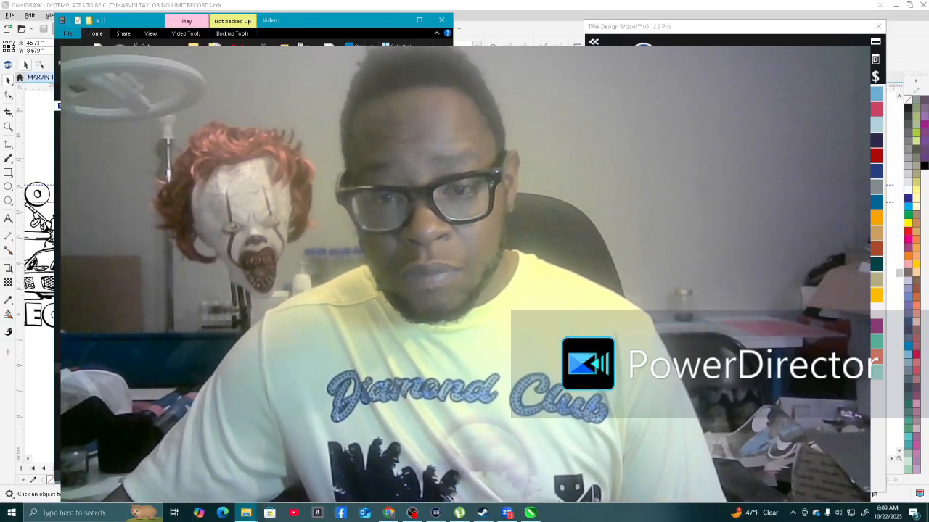
left_click(518, 254)
key("Page_Down")
scroll(508, 243, "up", 1)
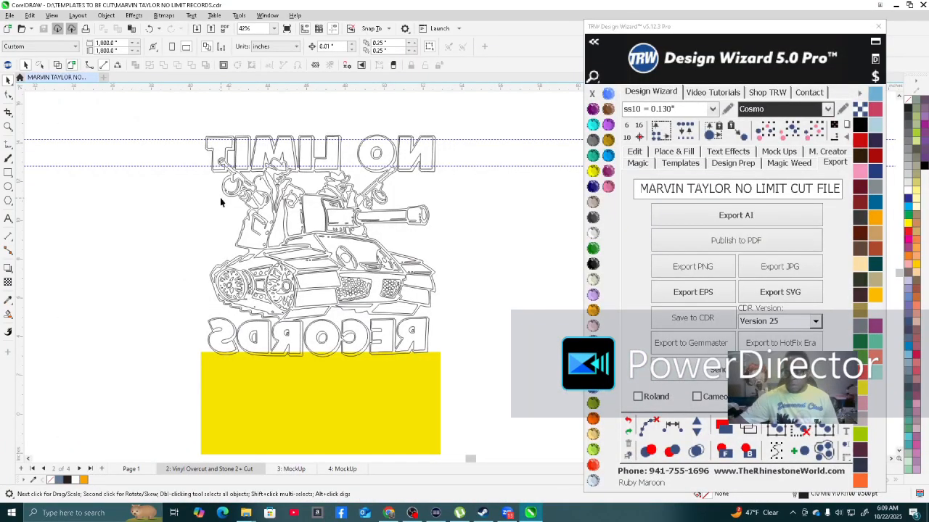
Check the scenes and sources of the running recording in OBS Studio, and return to CorelDRAW.
left_click(413, 515)
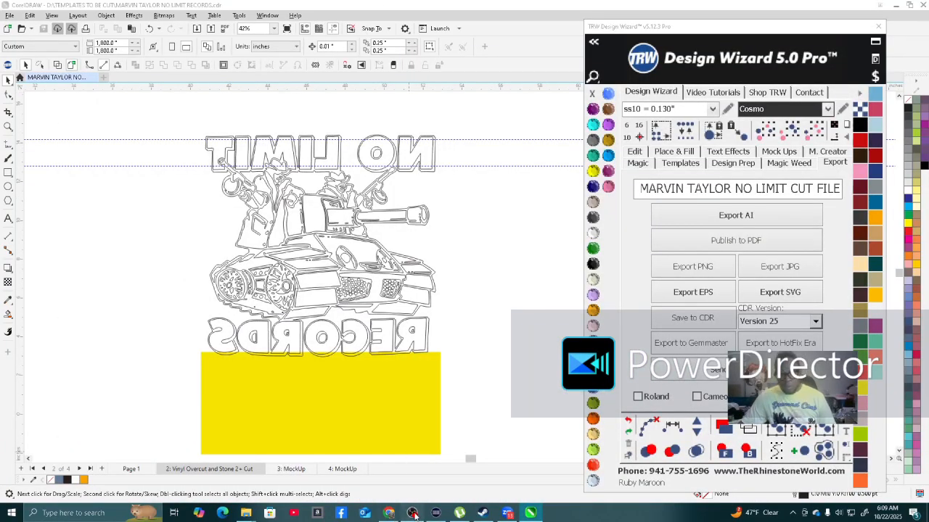
left_click(414, 514)
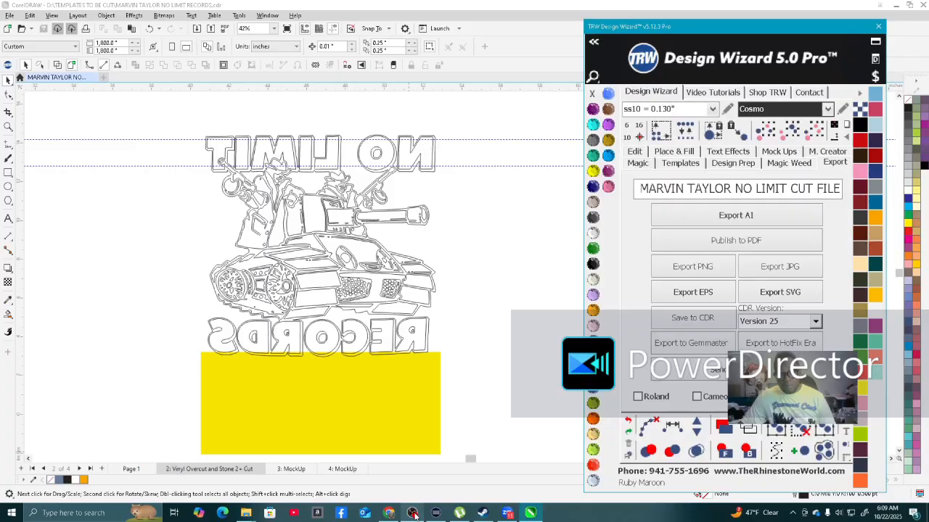
left_click(414, 514)
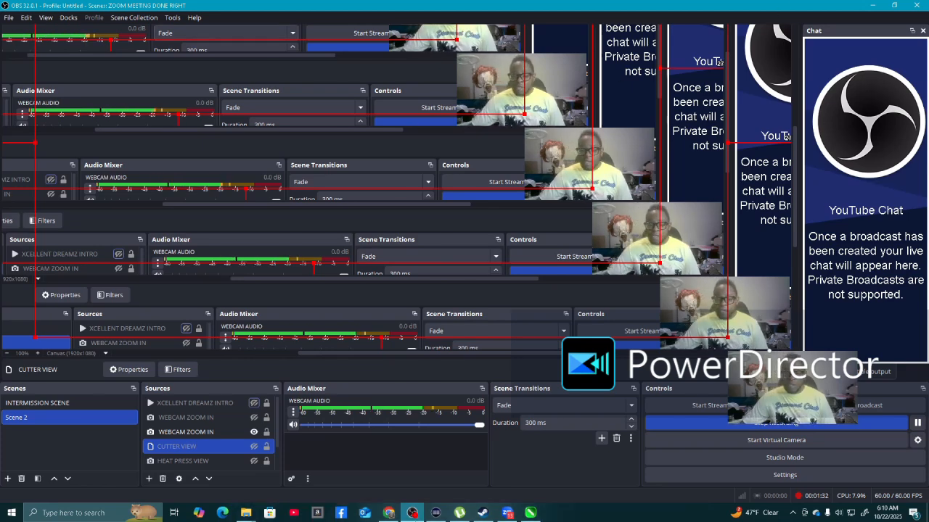
left_click(873, 5)
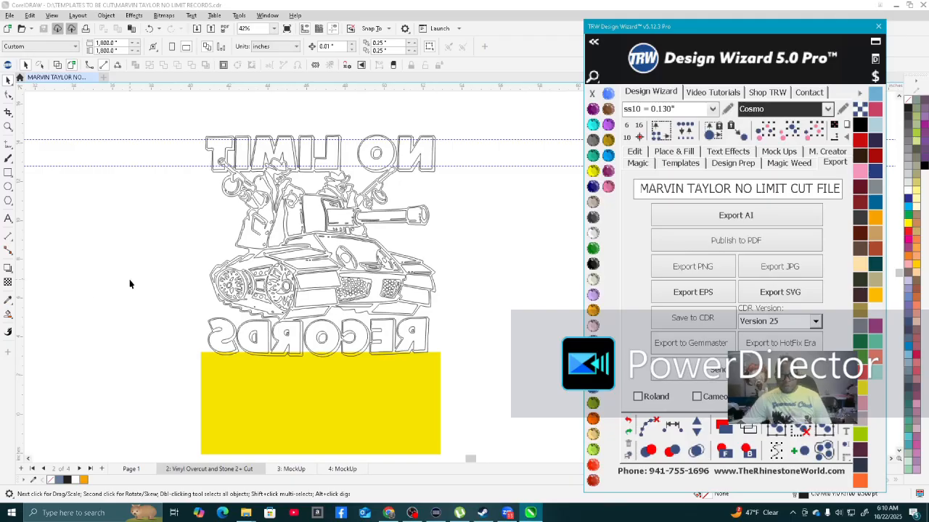
Select all objects of the mirrored No Limit Records cut outline above the yellow rectangle.
scroll(186, 165, "up", 5)
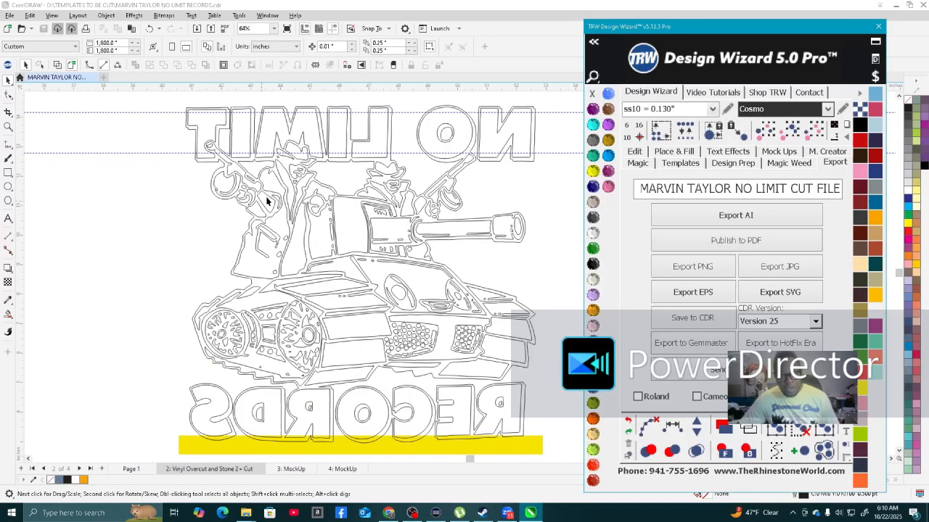
scroll(257, 189, "down", 4)
scroll(276, 214, "down", 3)
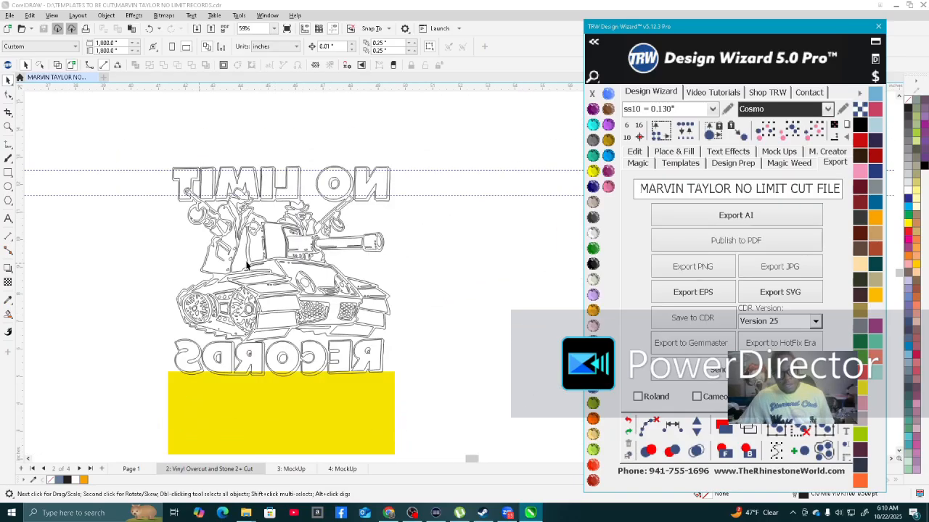
scroll(150, 157, "up", 2)
scroll(161, 215, "down", 3)
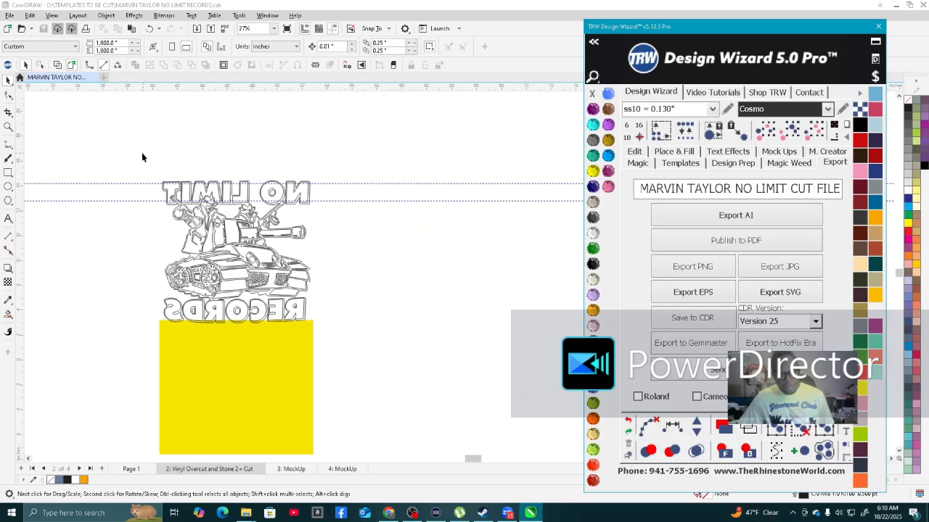
scroll(396, 327, "down", 2)
scroll(177, 305, "up", 2)
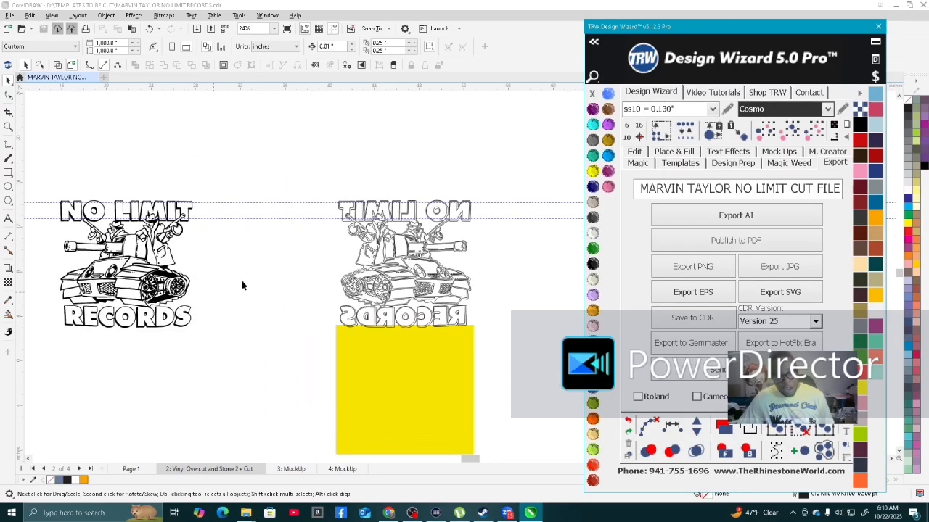
left_click_drag(317, 177, 403, 322)
left_click_drag(509, 346, 509, 346)
scroll(435, 334, "down", 2)
scroll(404, 321, "up", 1)
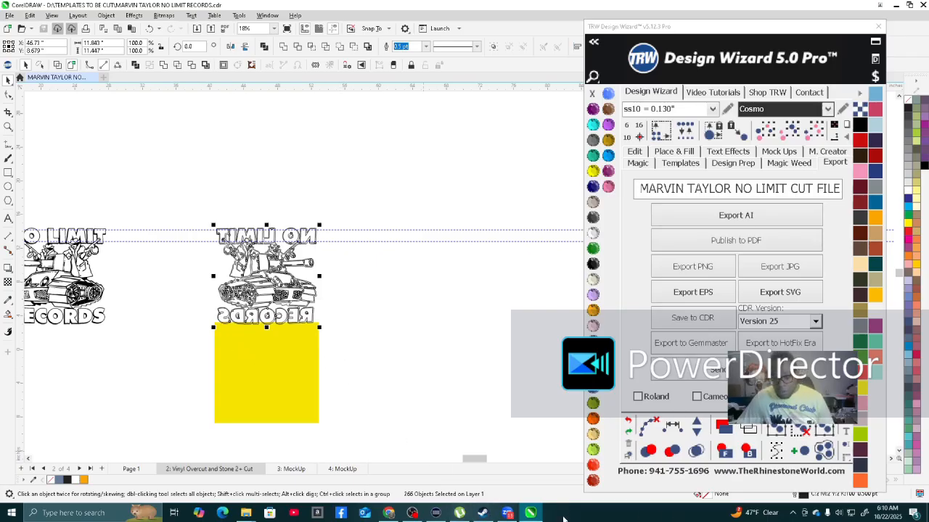
Launch Sure Cuts A Lot 3 Pro from the desktop and open its file import dialog.
left_click(530, 512)
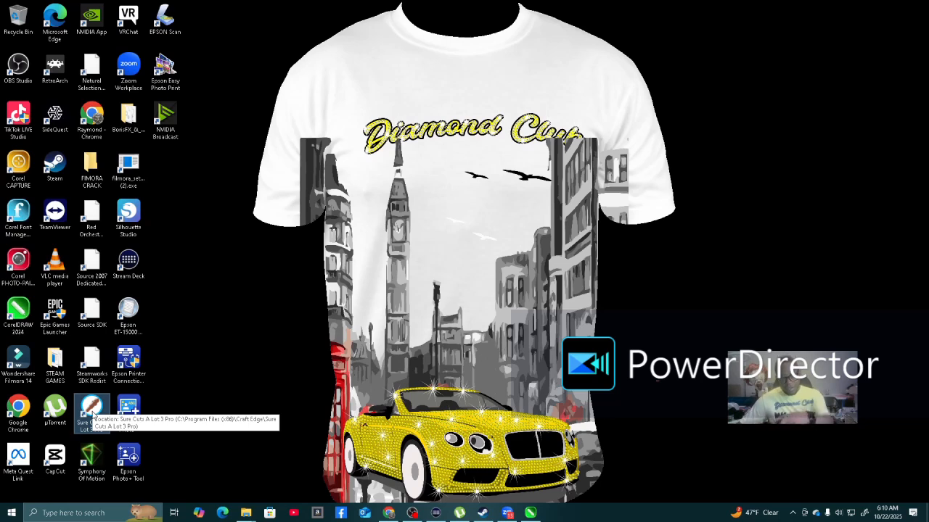
double_click(92, 411)
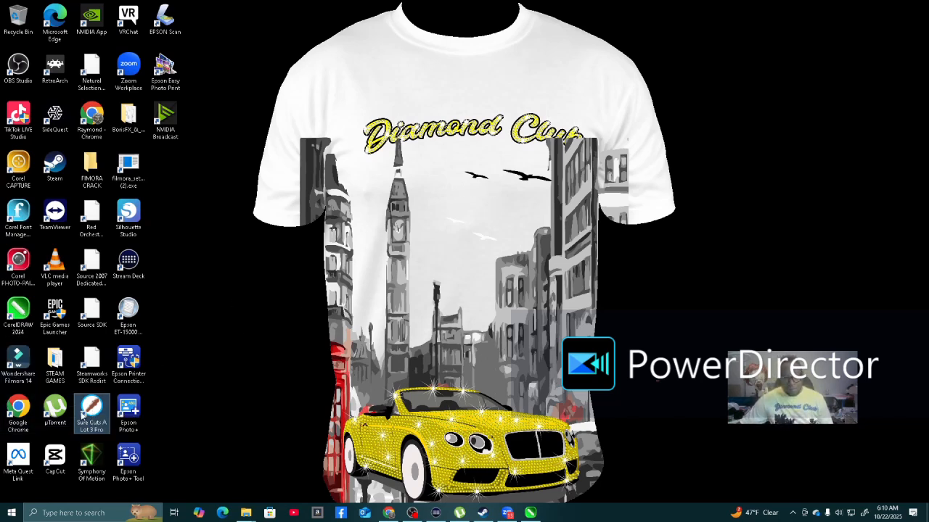
double_click(91, 411)
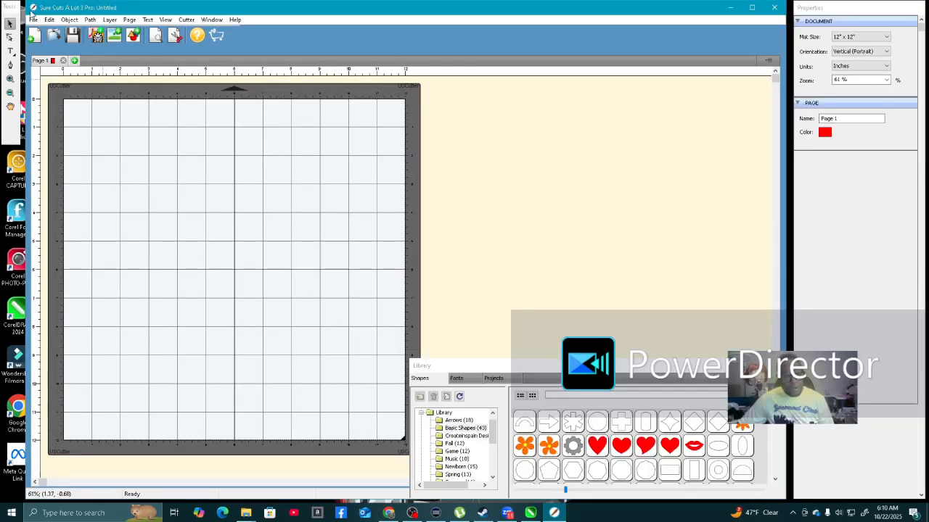
left_click(33, 19)
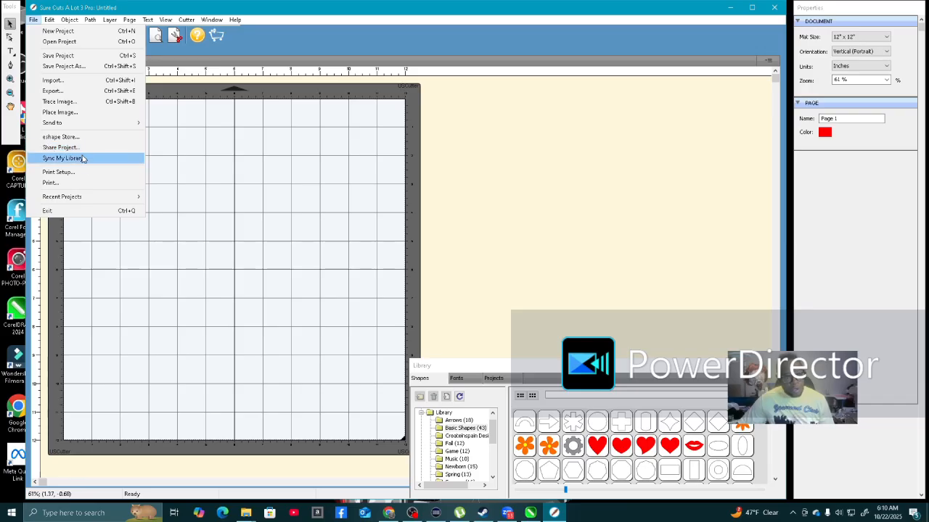
left_click(52, 81)
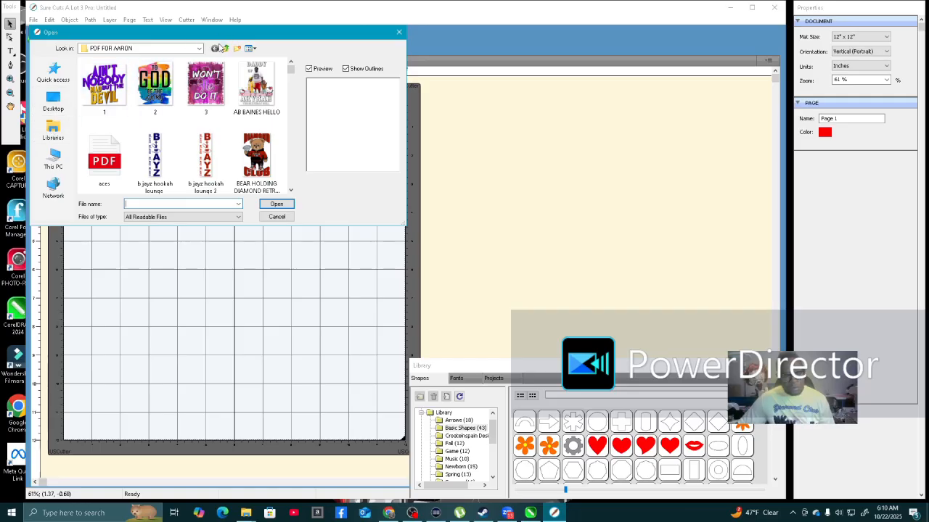
Browse to the SVG FILES TO BE CUT folder on XD CLONE DRIVE (D:) and sort its files newest first.
left_click(227, 49)
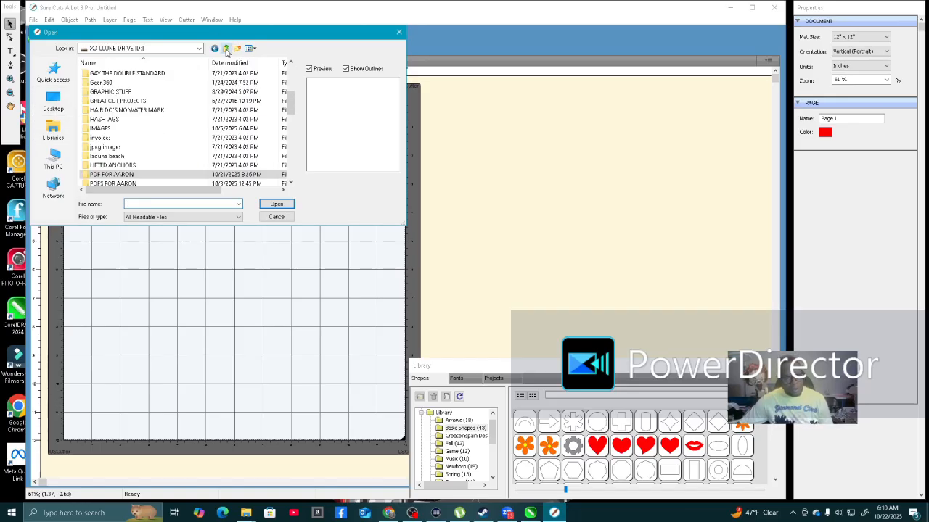
scroll(120, 147, "down", 6)
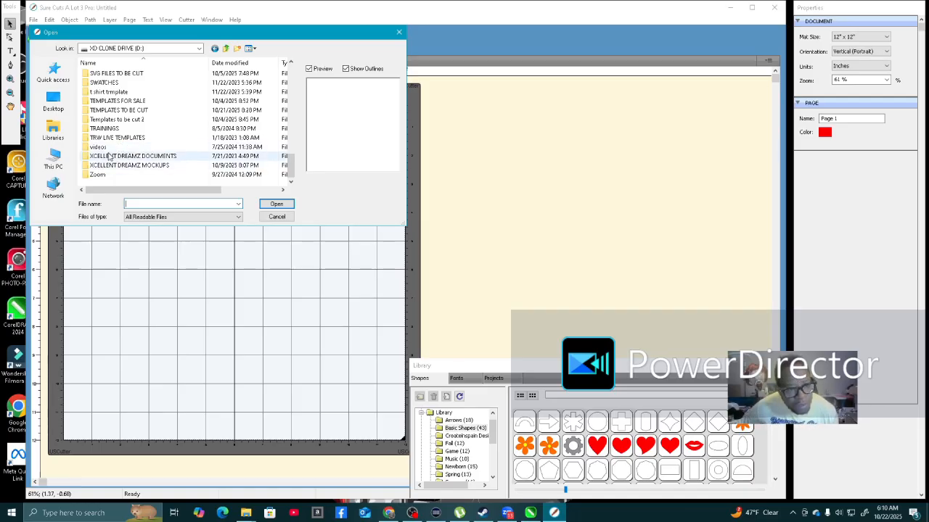
scroll(127, 135, "up", 2)
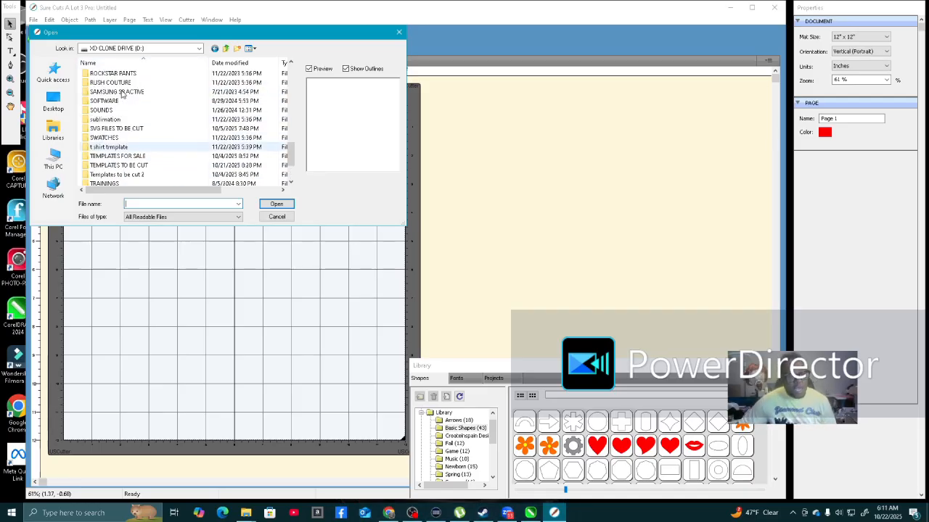
double_click(129, 129)
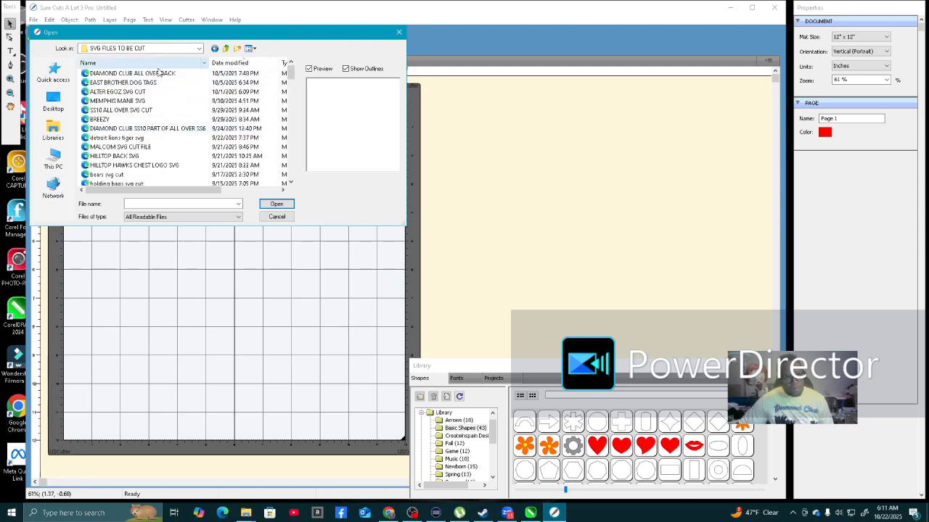
left_click(232, 63)
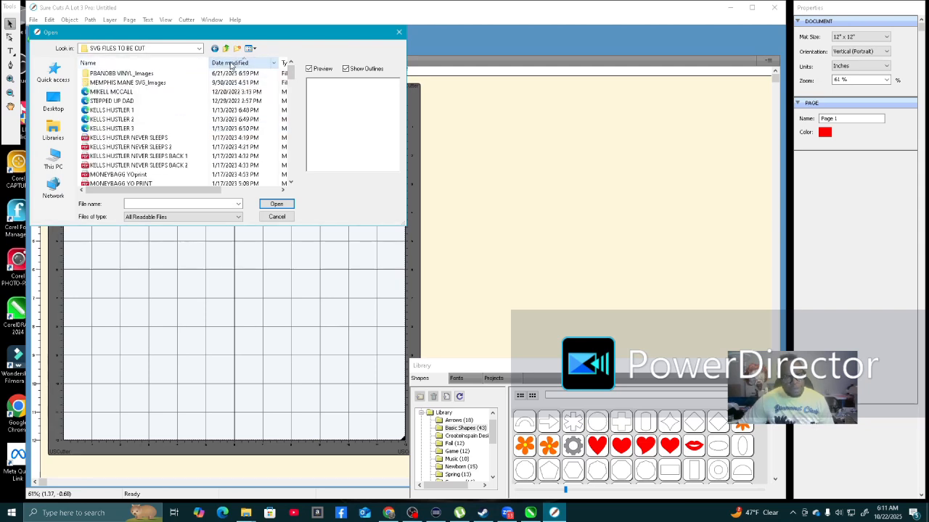
left_click(233, 64)
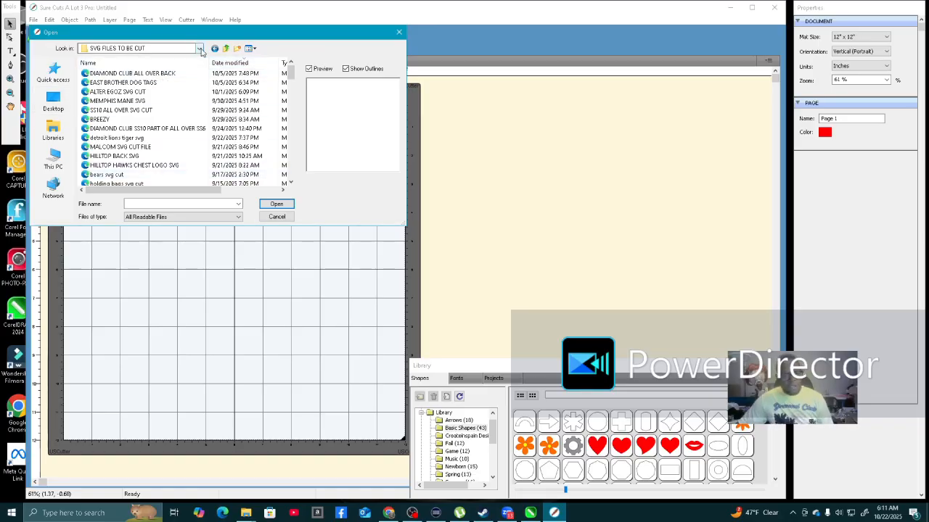
Look in the SVG FILES TO BE CUT folder inside XCELLENT DREAMZ on drive E:, sorted newest first.
left_click(227, 49)
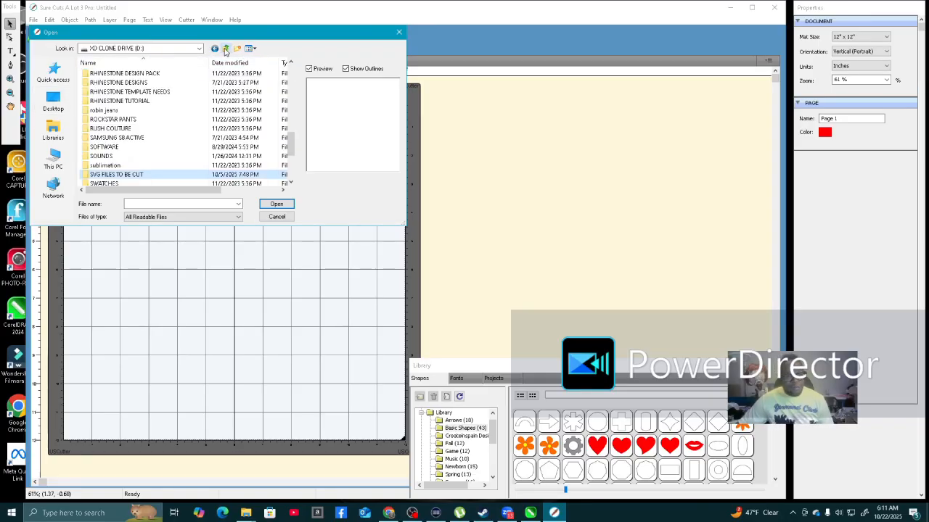
left_click(227, 48)
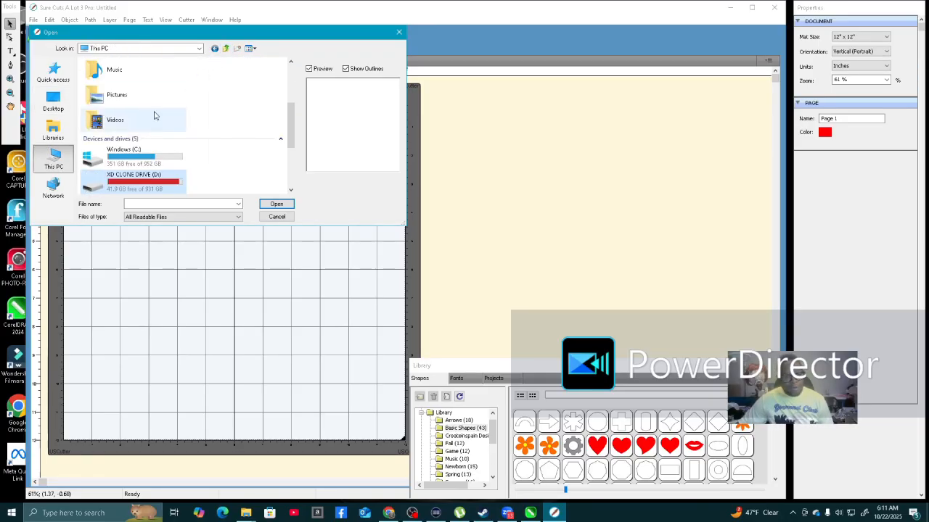
scroll(148, 158, "down", 3)
double_click(138, 93)
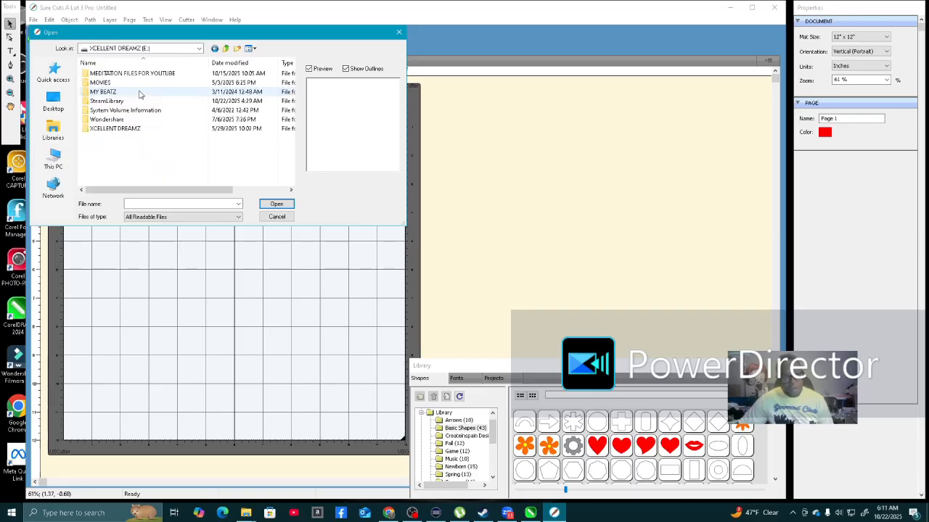
double_click(113, 129)
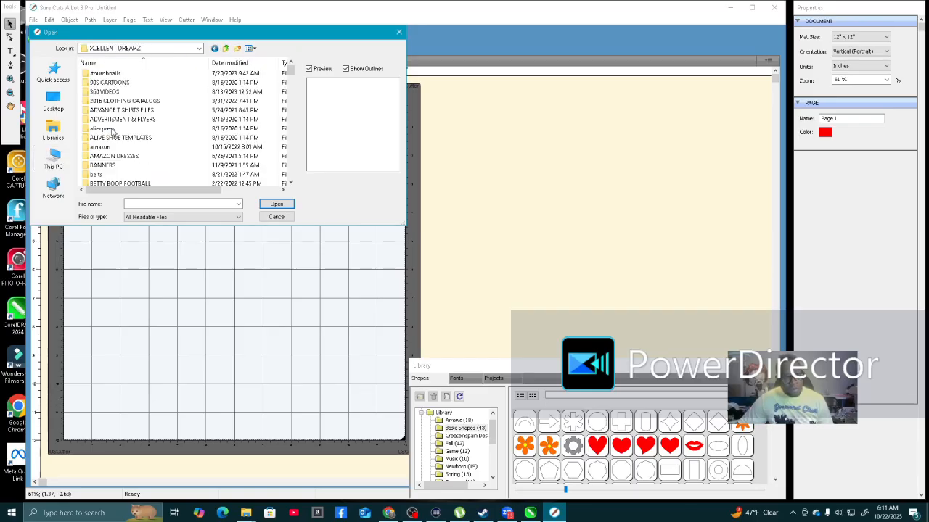
scroll(118, 102, "down", 15)
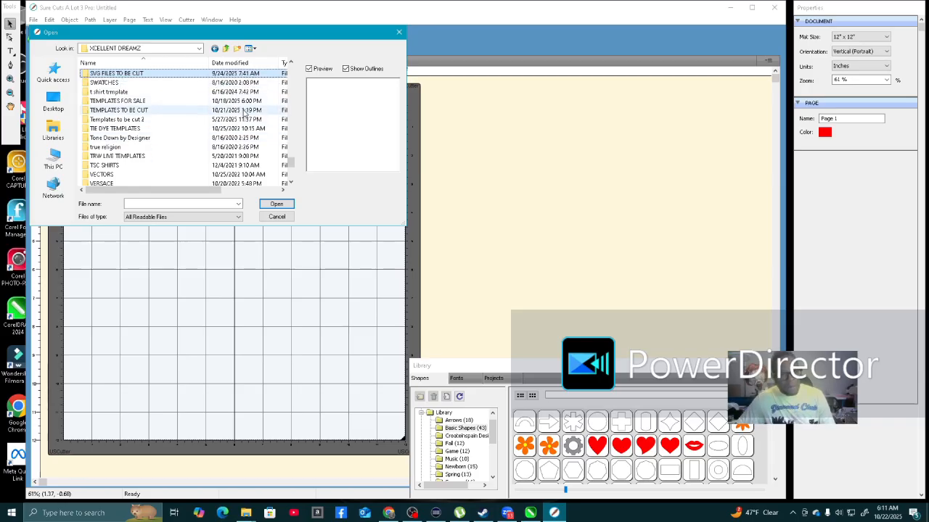
double_click(134, 74)
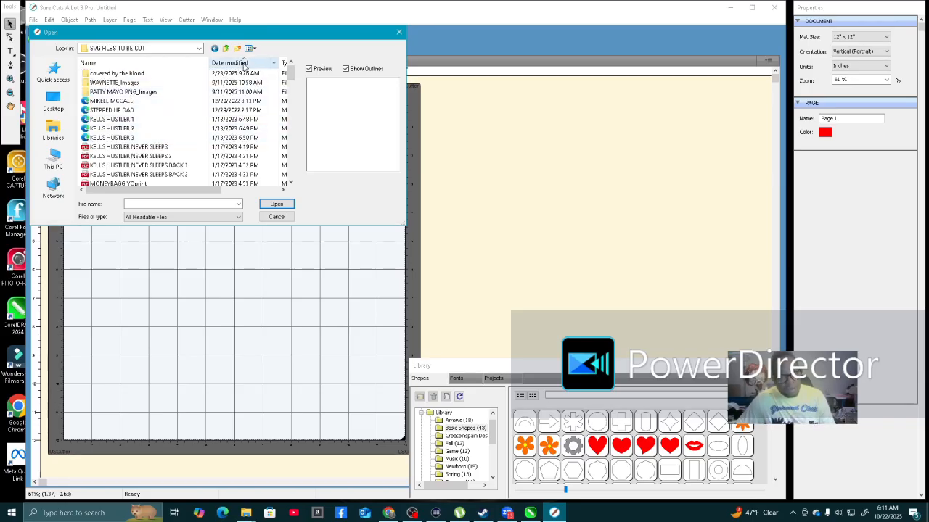
left_click(237, 65)
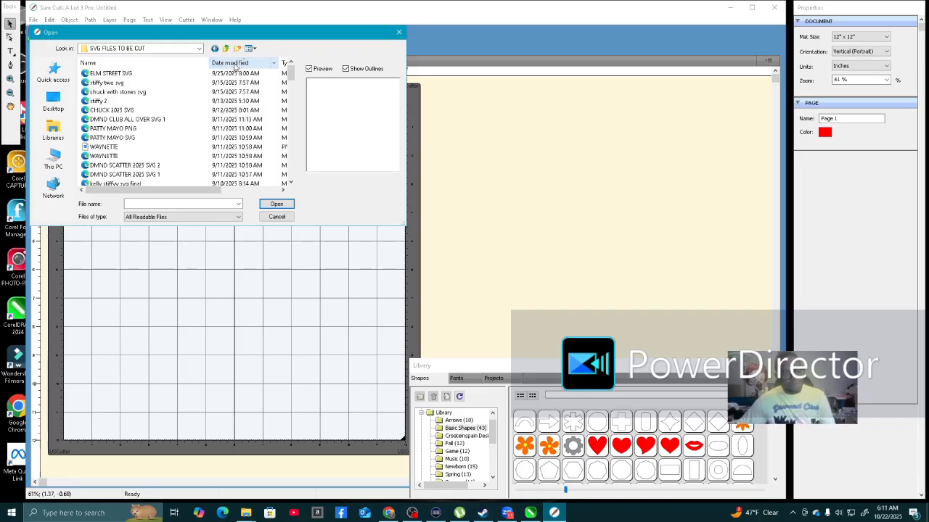
Return to the SVG FILES TO BE CUT folder on XD CLONE DRIVE (D:) and heighten the import dialog to list more files.
left_click(226, 48)
left_click(226, 48)
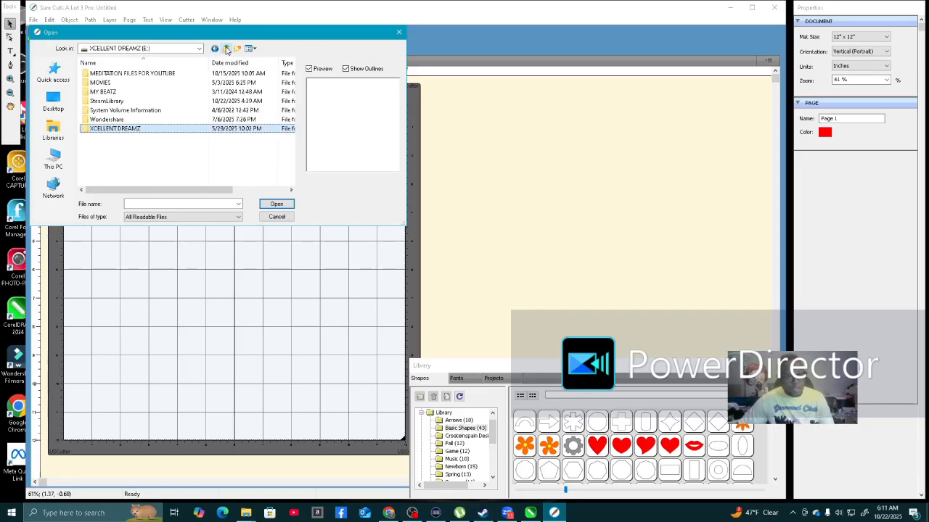
left_click(227, 49)
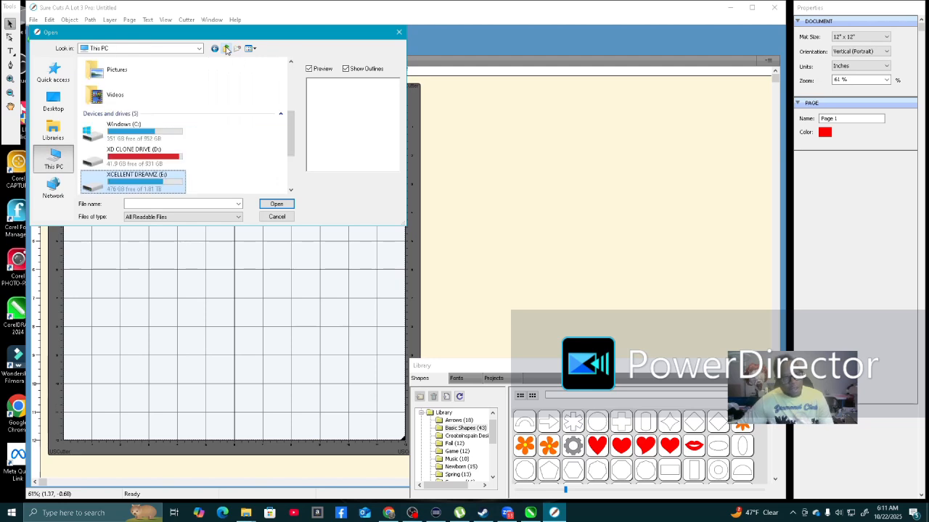
double_click(147, 156)
left_click(116, 82)
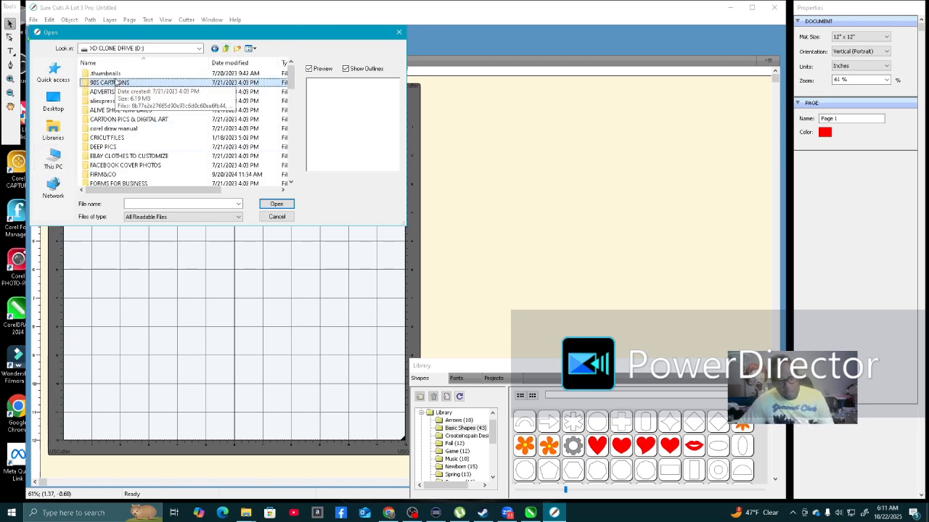
type("sv")
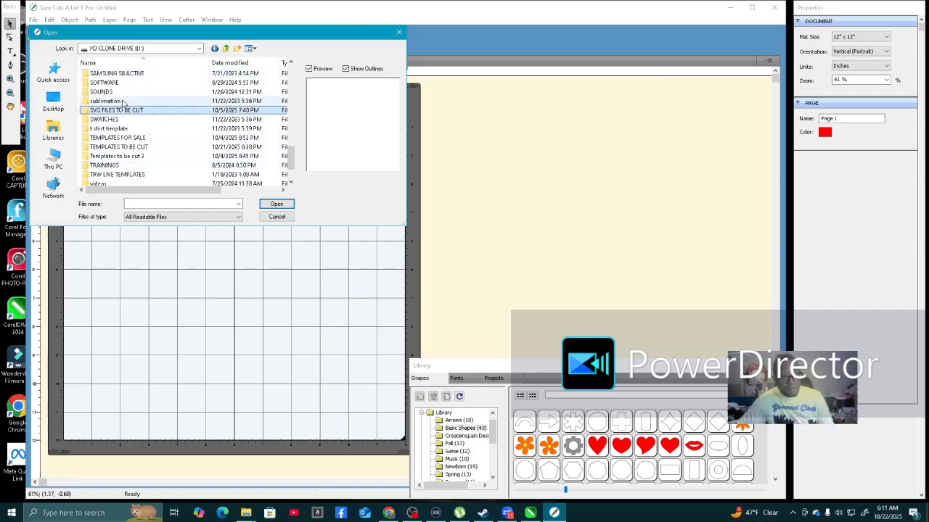
double_click(138, 110)
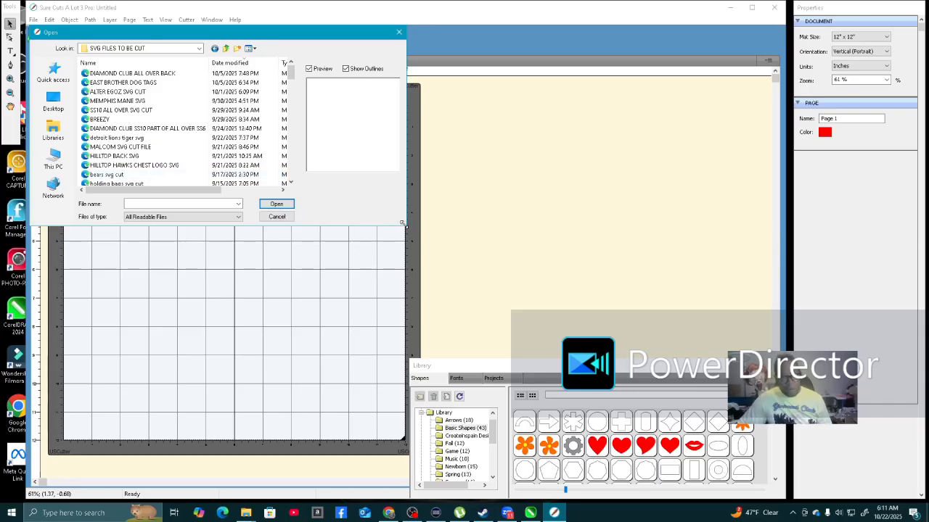
left_click_drag(404, 226, 405, 346)
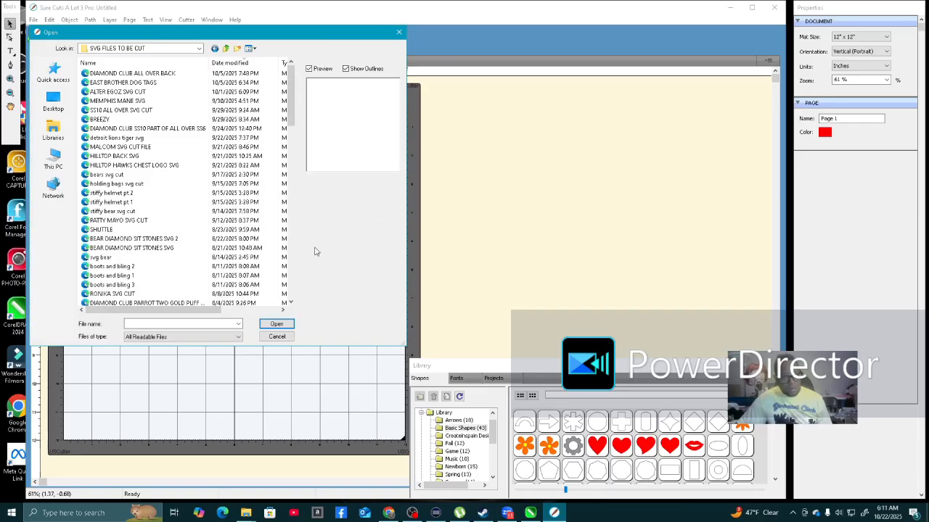
Look through the Libraries and This PC locations in the import dialog for the No Limit cut file.
left_click(54, 129)
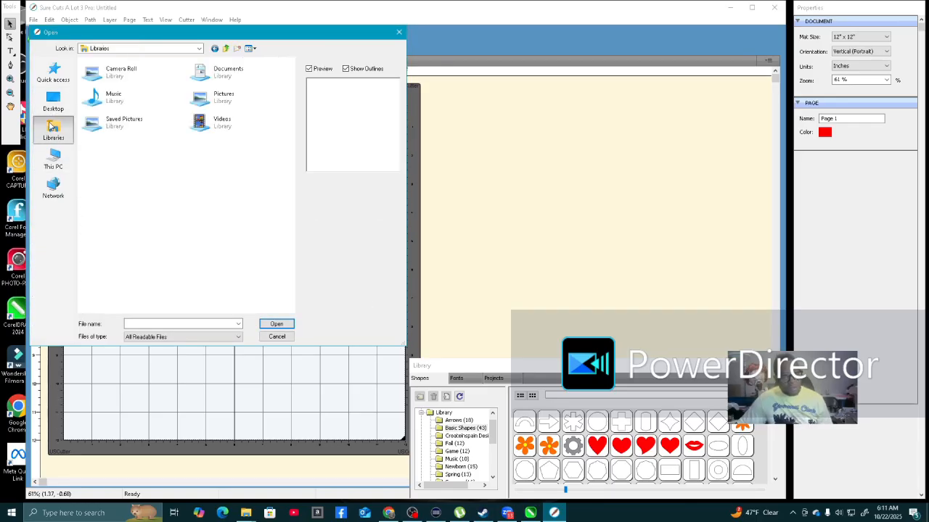
left_click(58, 158)
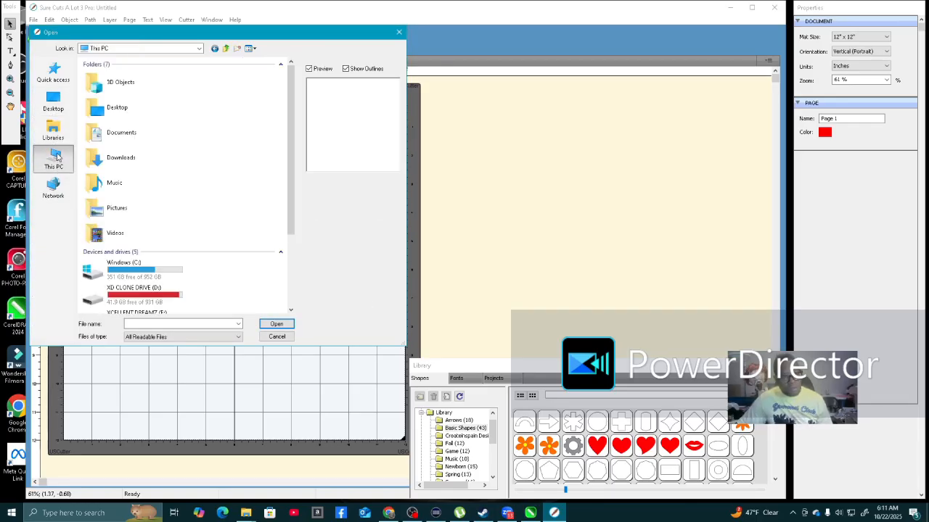
scroll(153, 148, "down", 3)
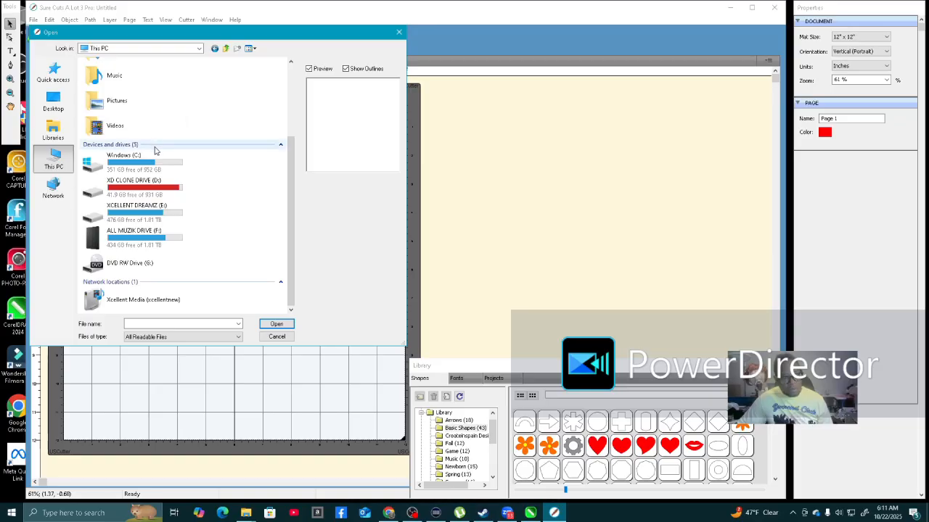
scroll(154, 149, "up", 3)
Import the No Limit cut file from the recent files in Quick access and align it to the mat's left and top edges.
left_click(63, 67)
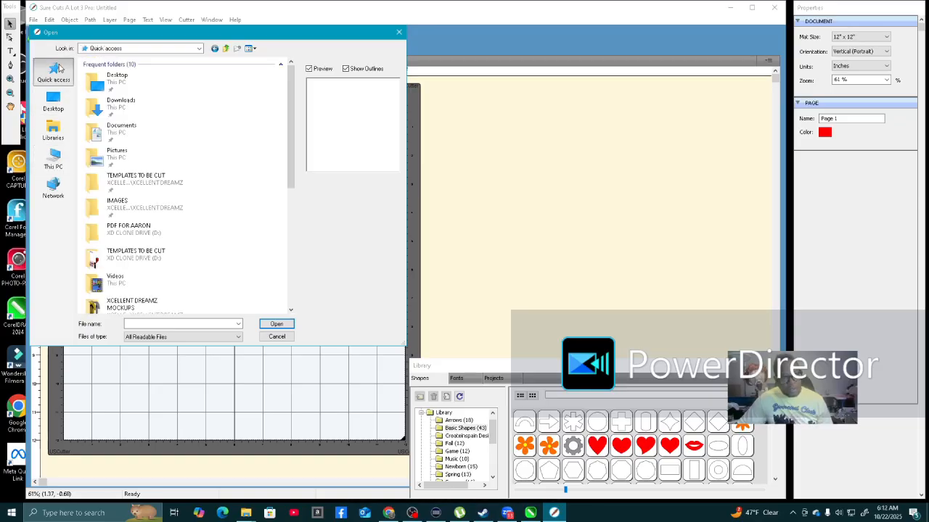
scroll(166, 154, "down", 3)
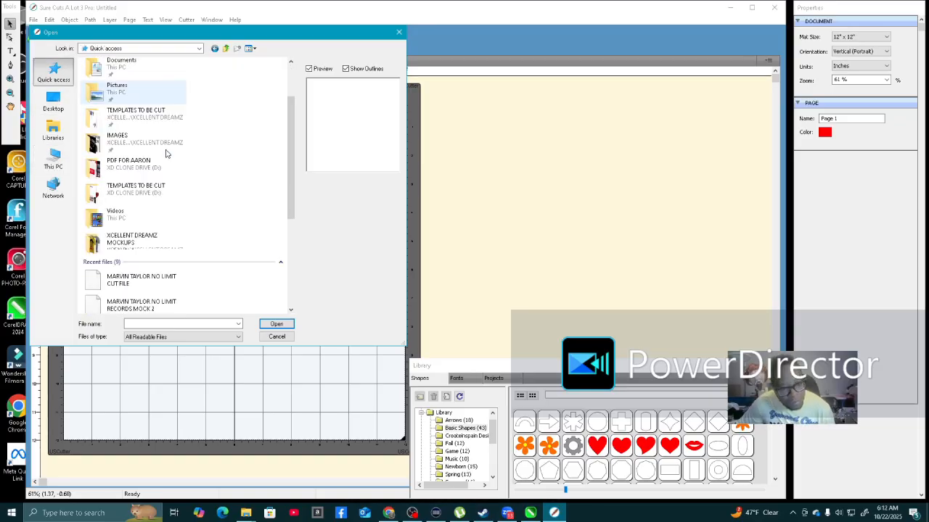
scroll(165, 156, "down", 3)
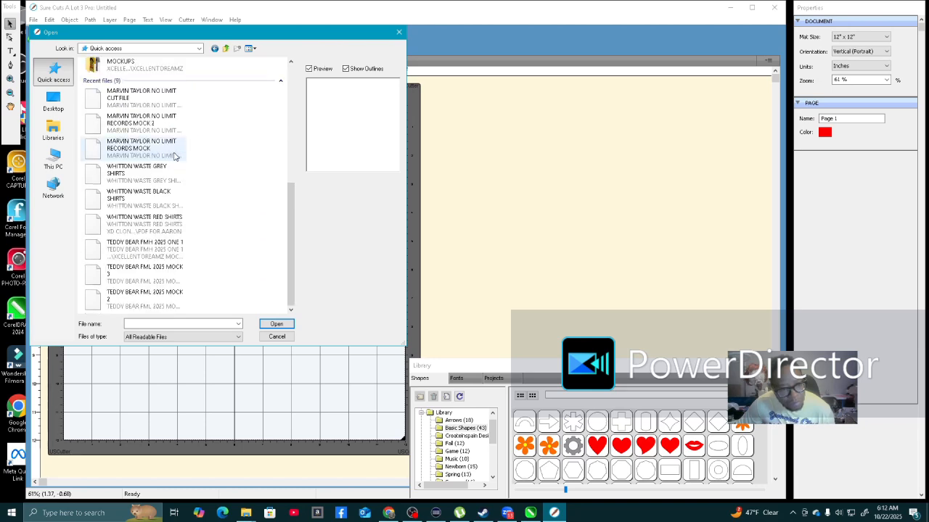
scroll(193, 160, "up", 2)
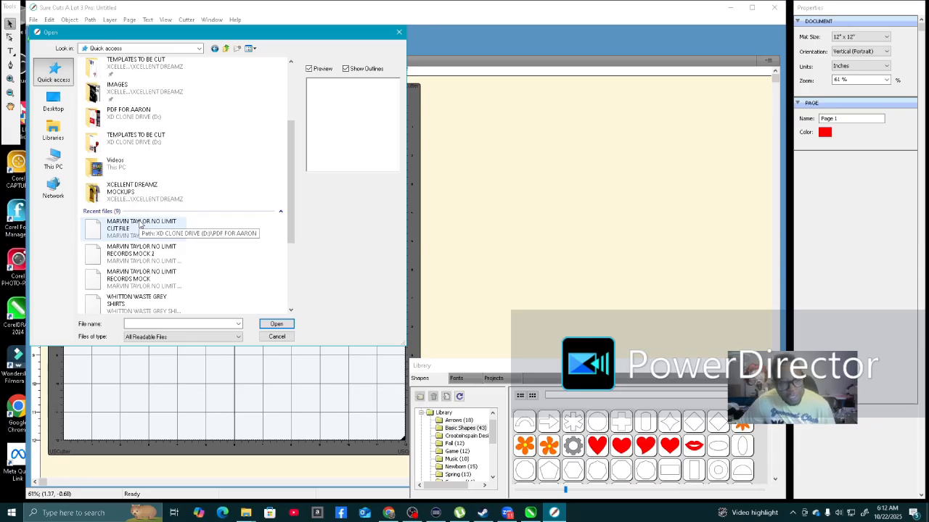
left_click(140, 224)
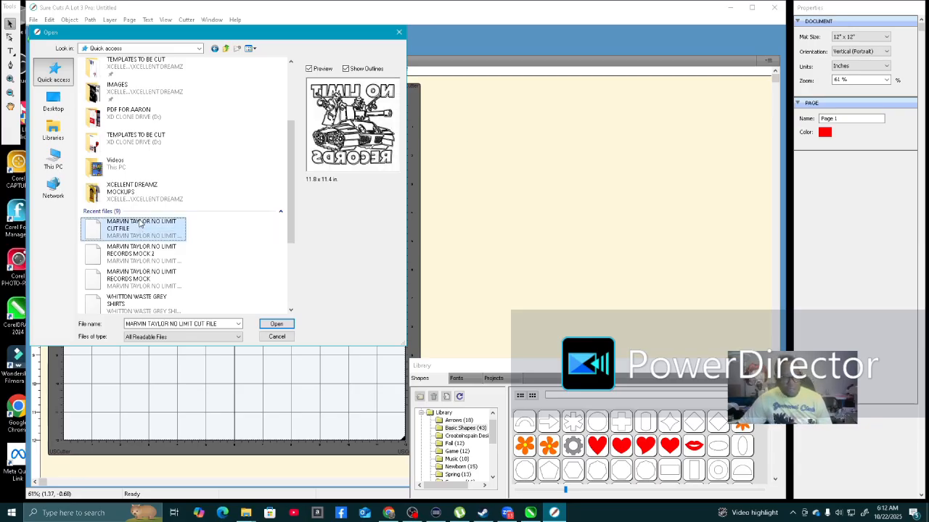
left_click(282, 324)
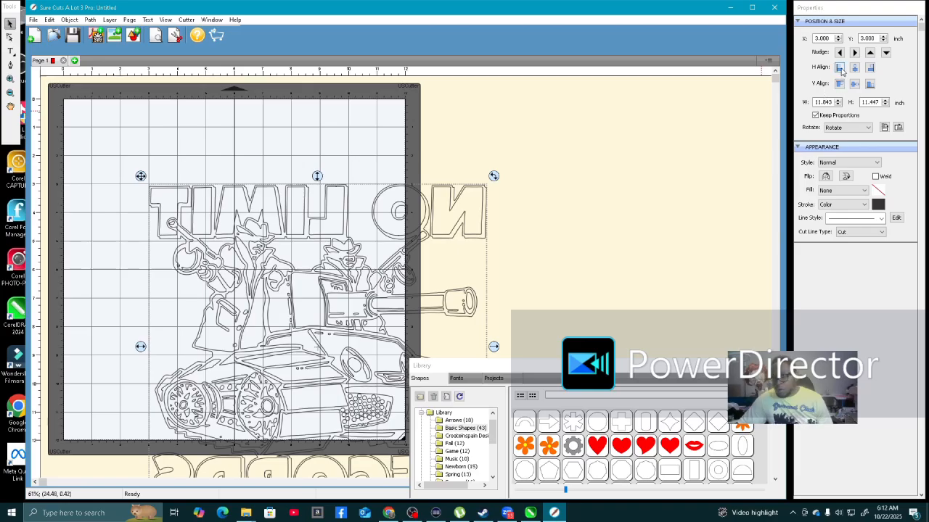
left_click(839, 68)
left_click(840, 85)
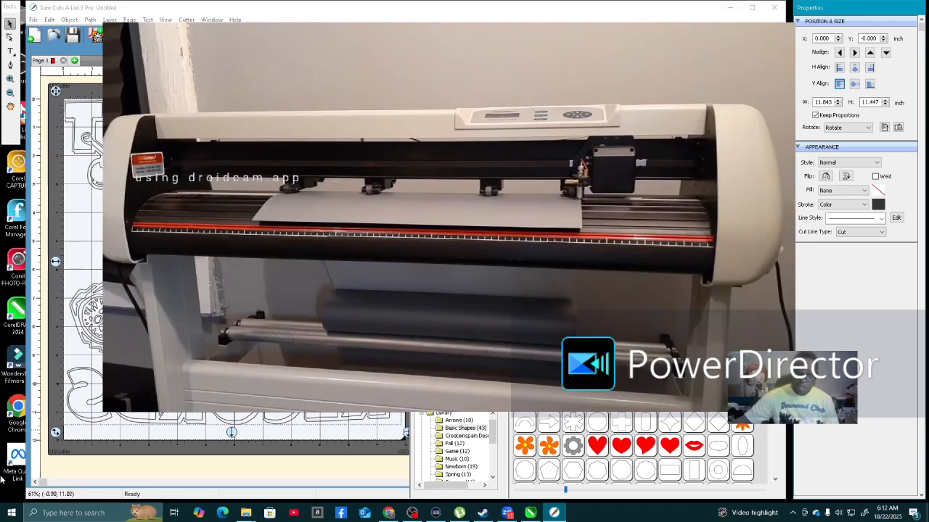
Switch to OBS, hide the CUTTER VIEW source in Scene 2, and minimize OBS.
left_click(411, 518)
left_click(412, 518)
left_click(411, 518)
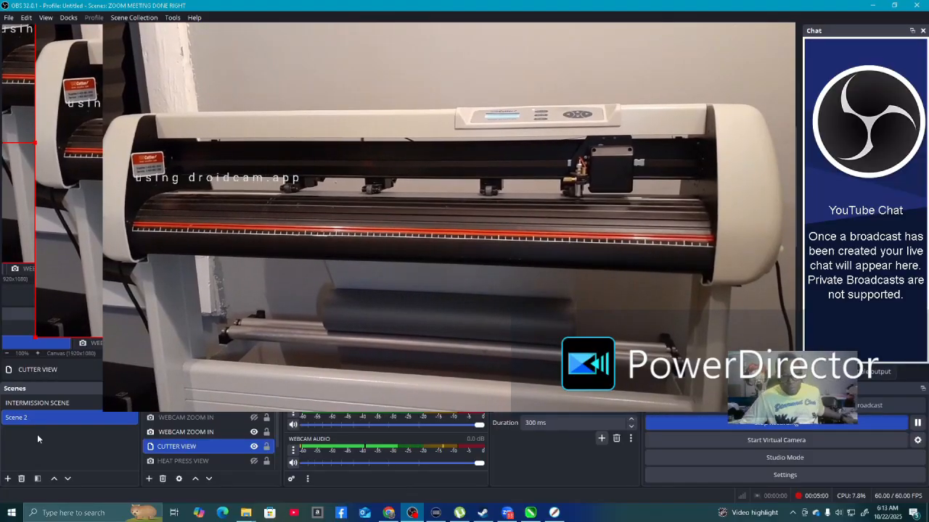
left_click(254, 446)
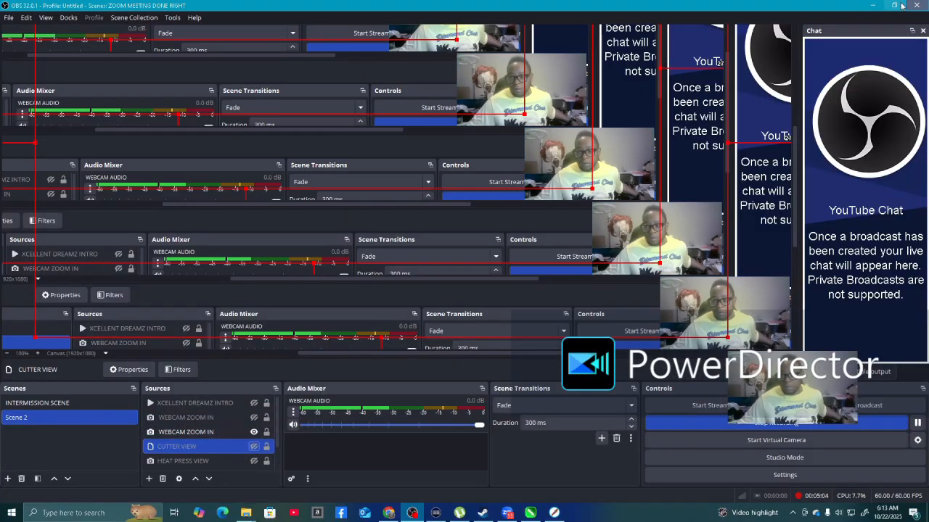
left_click(876, 6)
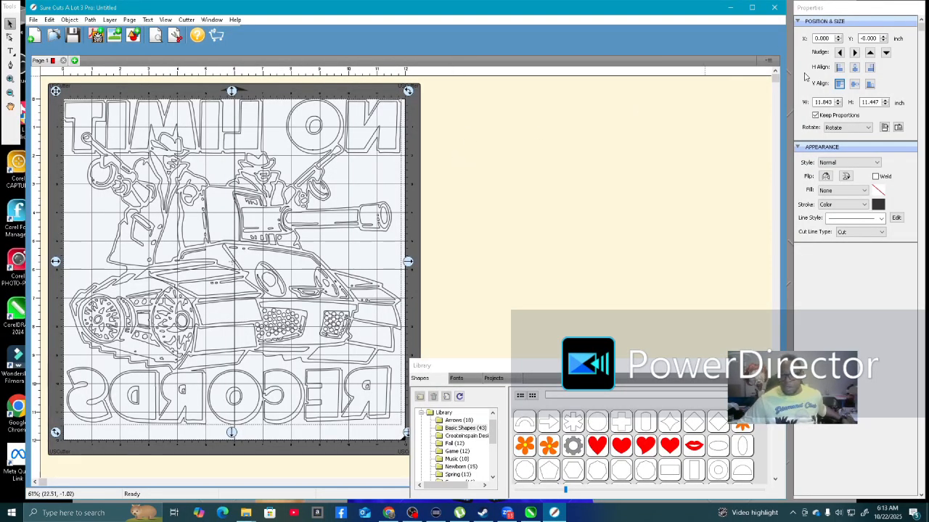
Switch to CorelDRAW and examine the mirrored cut outline and the original artwork on the Vinyl Overcut and Stone 2+ Cut page.
key("alt+Tab")
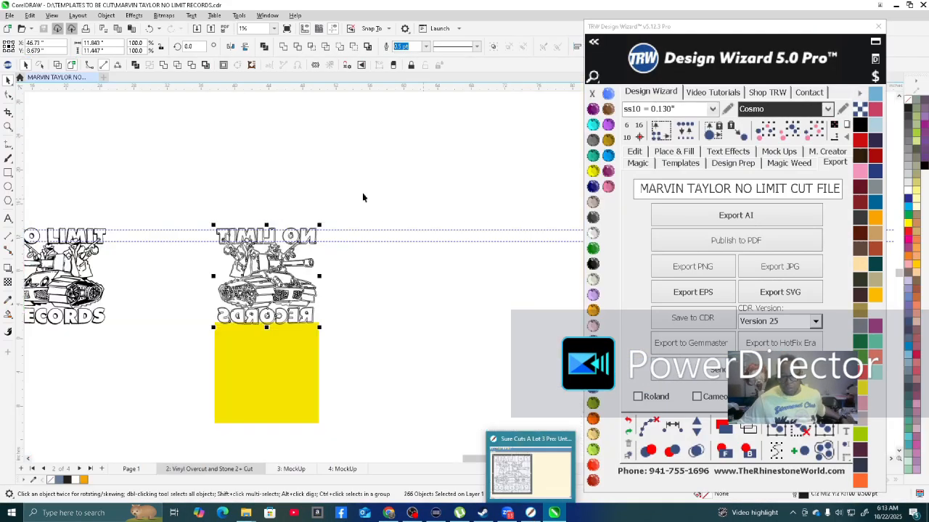
scroll(191, 336, "up", 2)
left_click(212, 129)
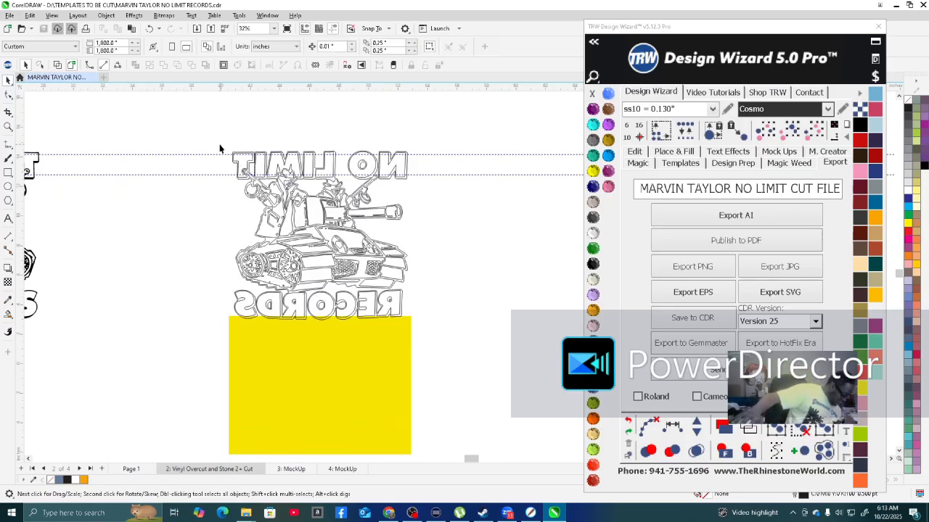
scroll(464, 290, "down", 3)
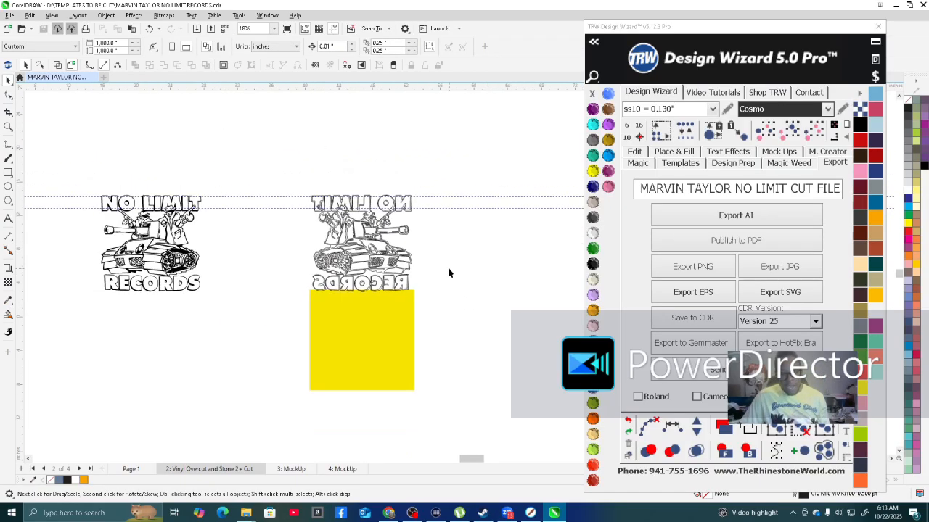
scroll(442, 227, "up", 3)
scroll(443, 229, "up", 2)
scroll(364, 266, "down", 2)
scroll(262, 324, "up", 1)
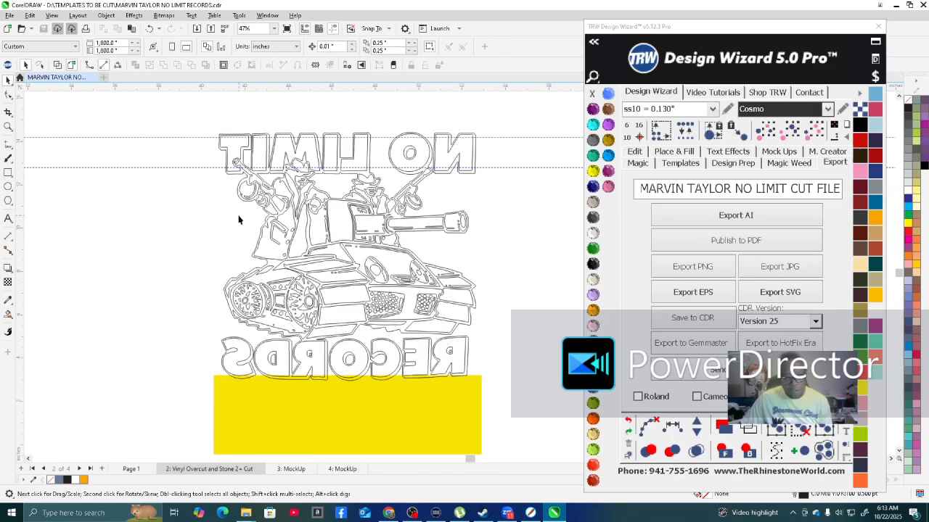
scroll(209, 193, "down", 1)
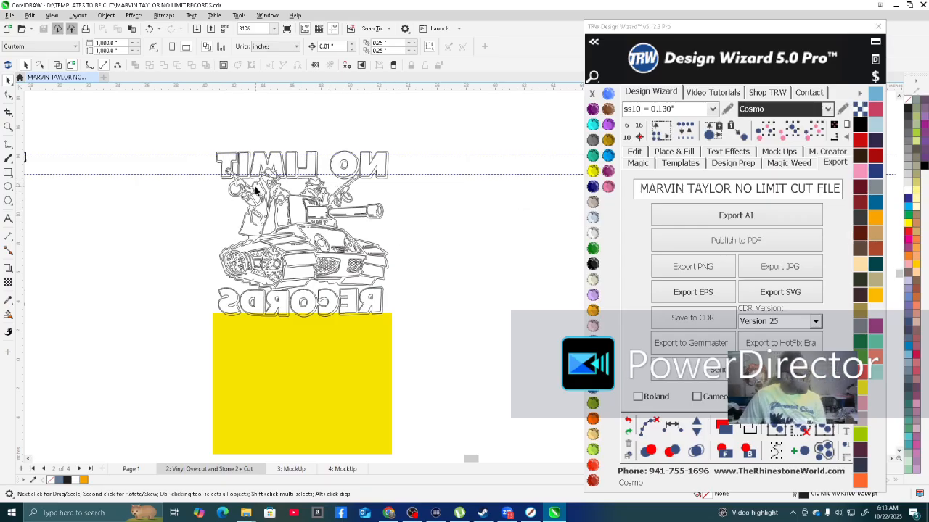
scroll(232, 225, "down", 2)
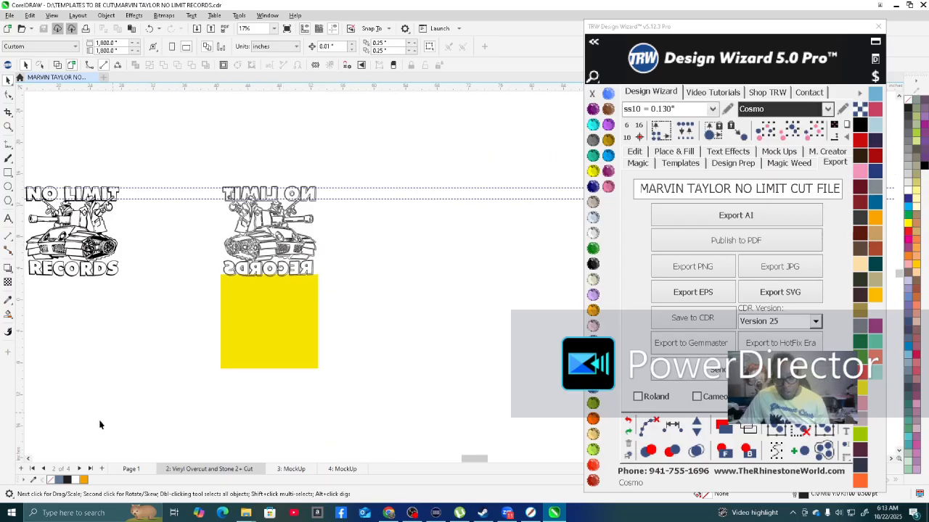
Examine the purple lettering, colored stone design and black outline artwork on Page 1.
left_click(133, 471)
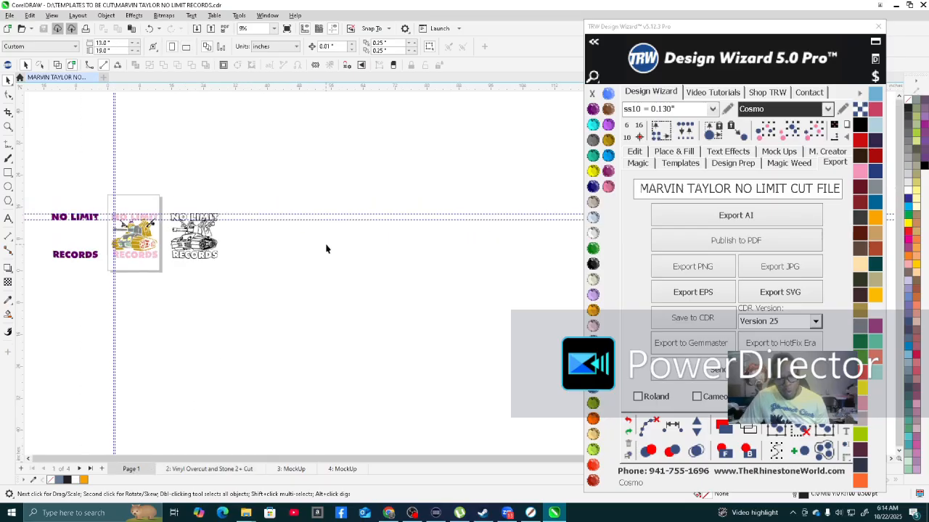
scroll(104, 237, "up", 2)
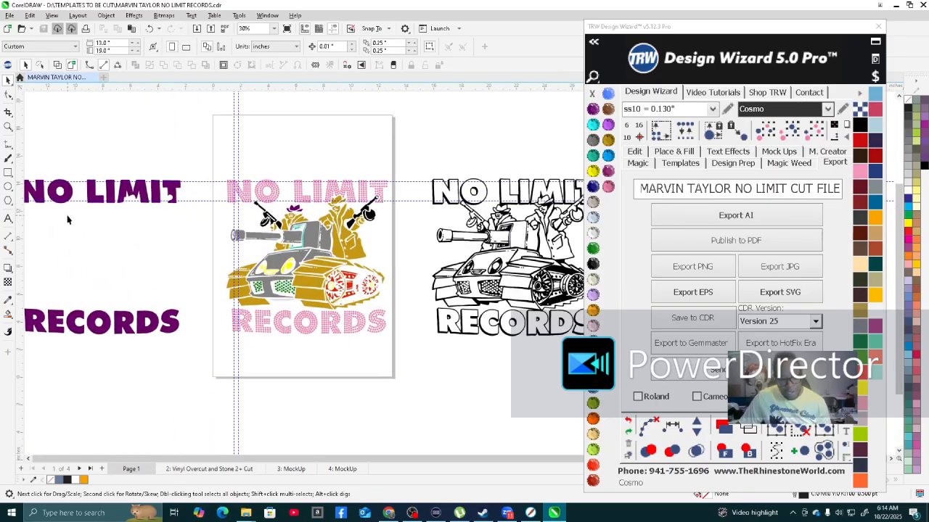
scroll(205, 217, "down", 1)
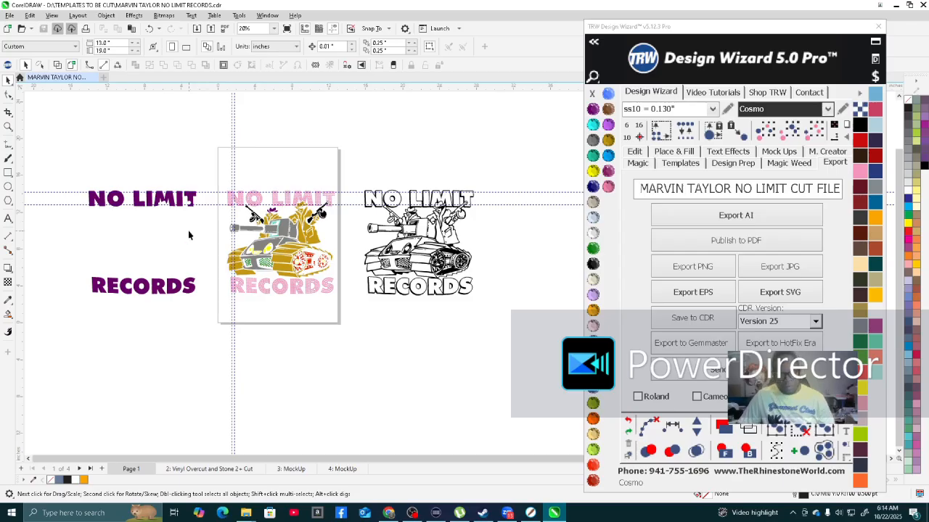
Insert a new page after Page 1 and add the artistic text "YOUNGBLEED CORLEONE" near its upper edge.
left_click(102, 470)
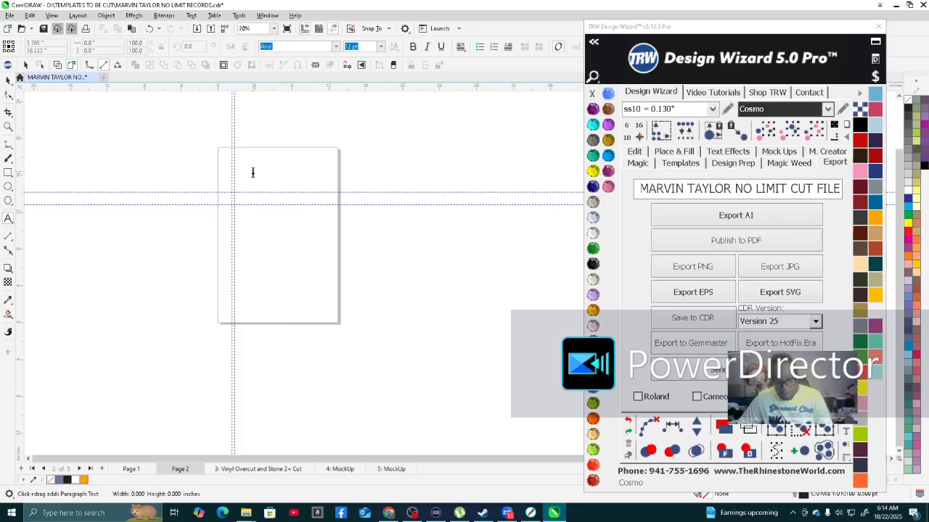
key("F8")
type("M")
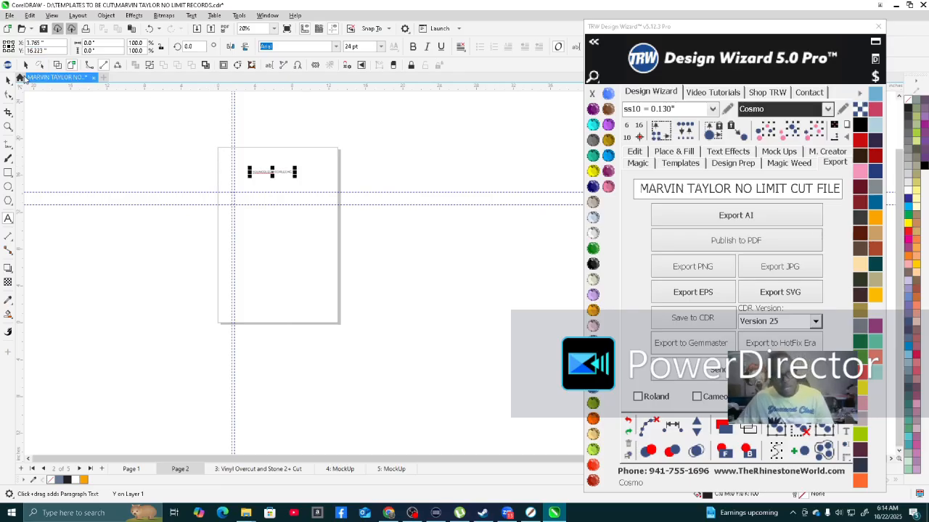
Move the text lower and toward the page's right edge, to about X 9.43 in, Y 12.9 in.
left_click(8, 81)
left_click_drag(296, 174, 326, 209)
scroll(330, 206, "up", 2)
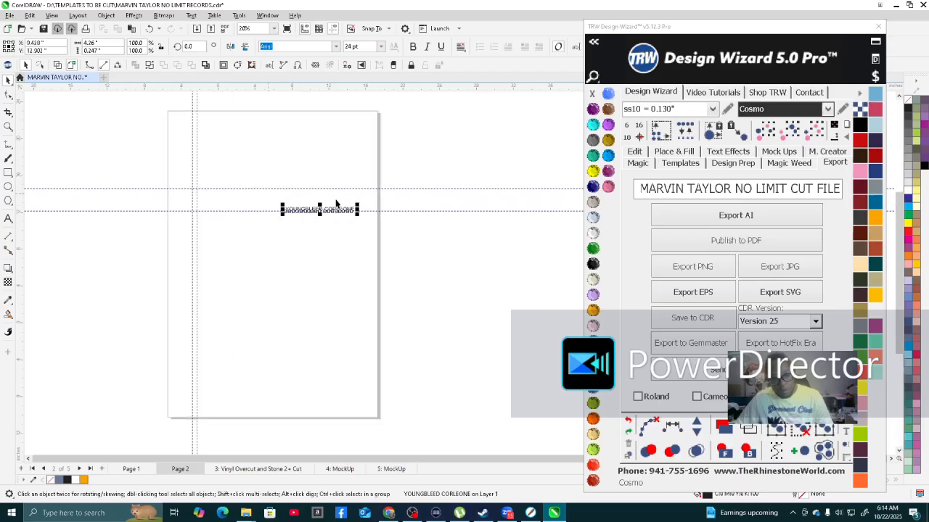
scroll(336, 203, "up", 4)
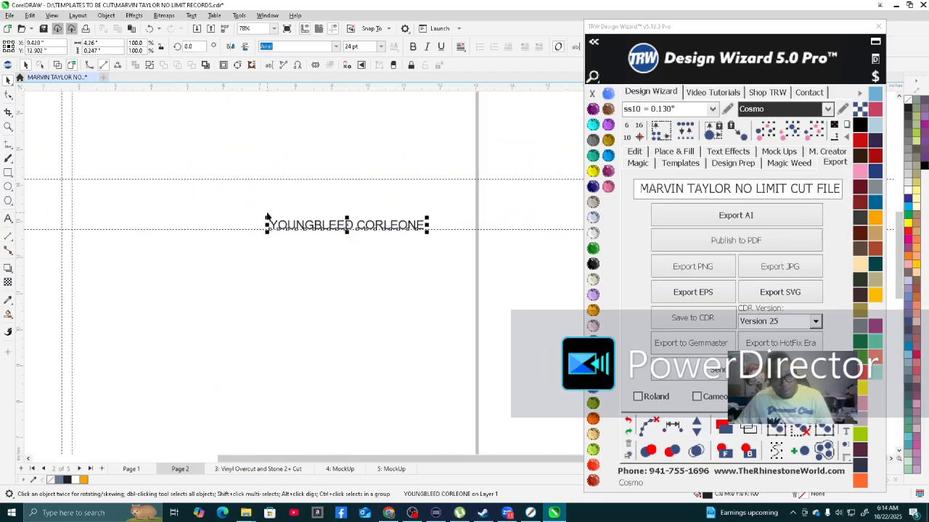
Enlarge the "YOUNGBLEED CORLEONE" text proportionally to about 10.9 in wide.
left_click_drag(264, 217, 120, 135)
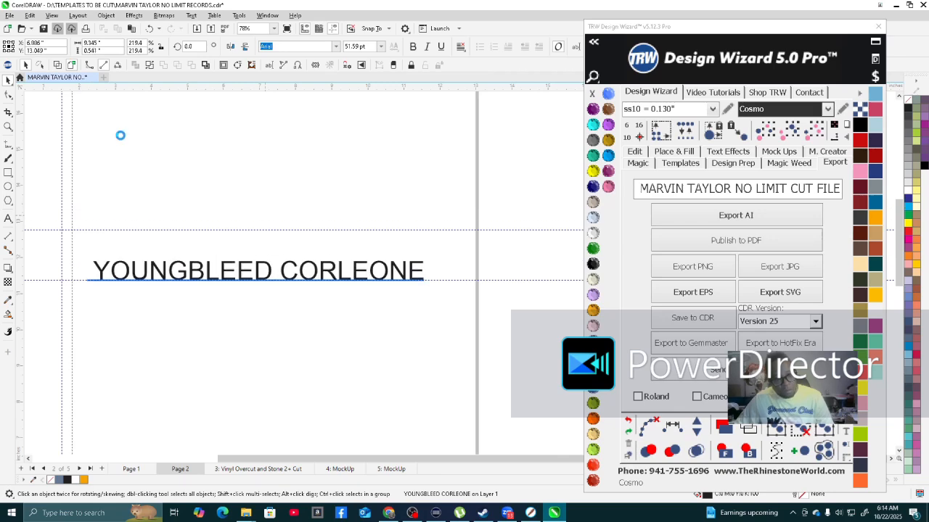
scroll(299, 243, "down", 1)
scroll(389, 258, "up", 1)
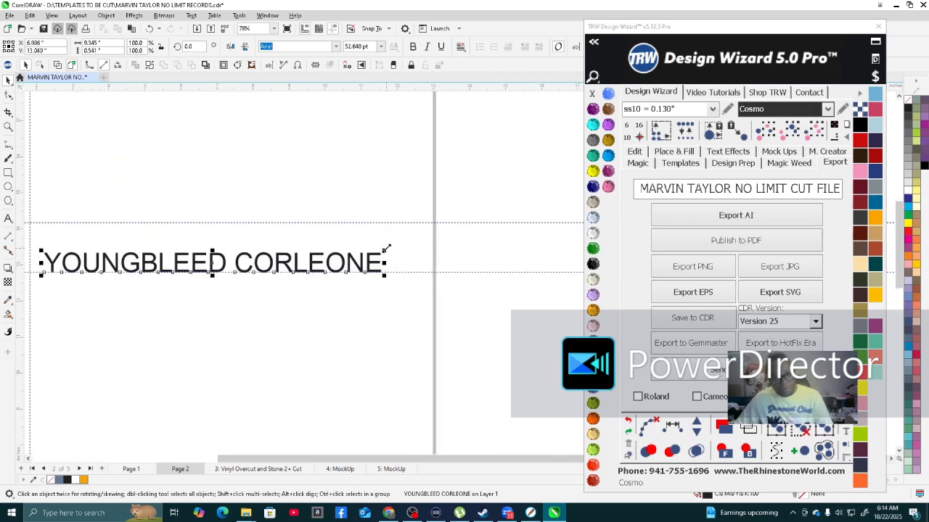
left_click_drag(385, 250, 439, 207)
scroll(435, 268, "down", 1)
scroll(227, 258, "up", 1)
Show TRW Design Wizard's font lists and apply the favorite font Impact to the text.
left_click(593, 41)
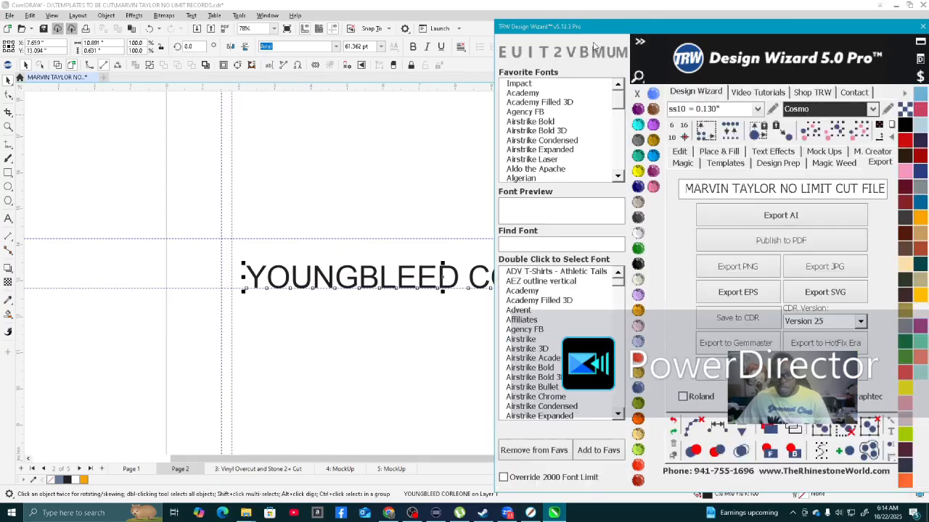
left_click(519, 84)
scroll(102, 245, "down", 2)
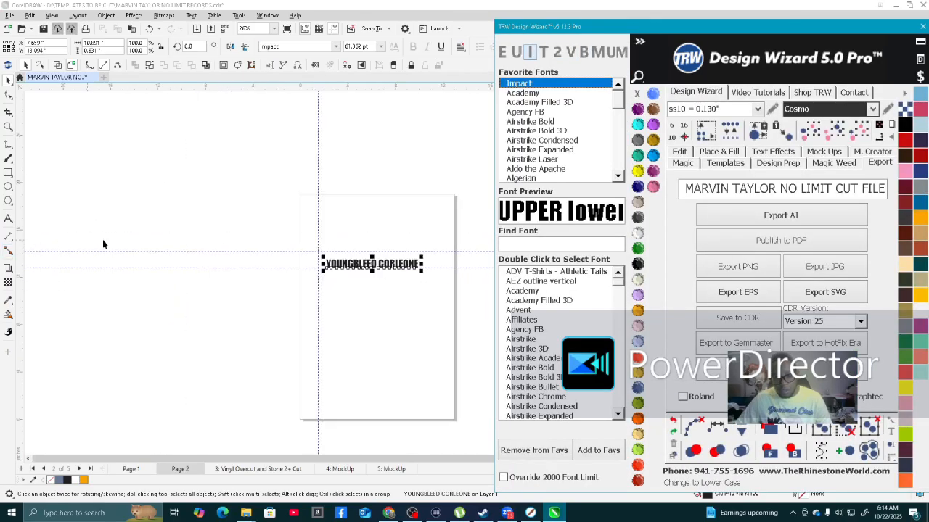
scroll(425, 261, "up", 2)
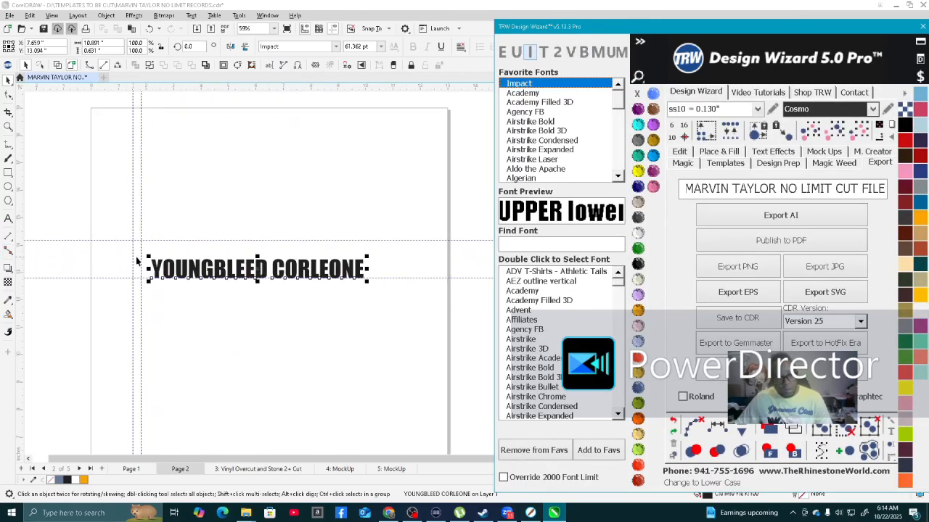
Enlarge the Impact text proportionally to about 12.1 in wide by 1.1 in high, nearly filling the page width.
left_click_drag(147, 256, 117, 214)
scroll(315, 268, "down", 1)
scroll(353, 275, "up", 1)
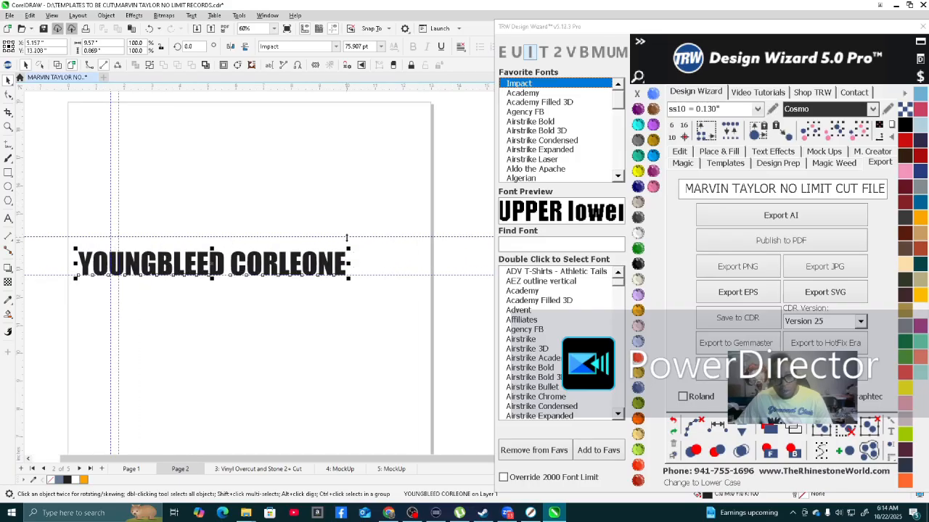
left_click_drag(349, 248, 418, 209)
scroll(297, 240, "up", 2)
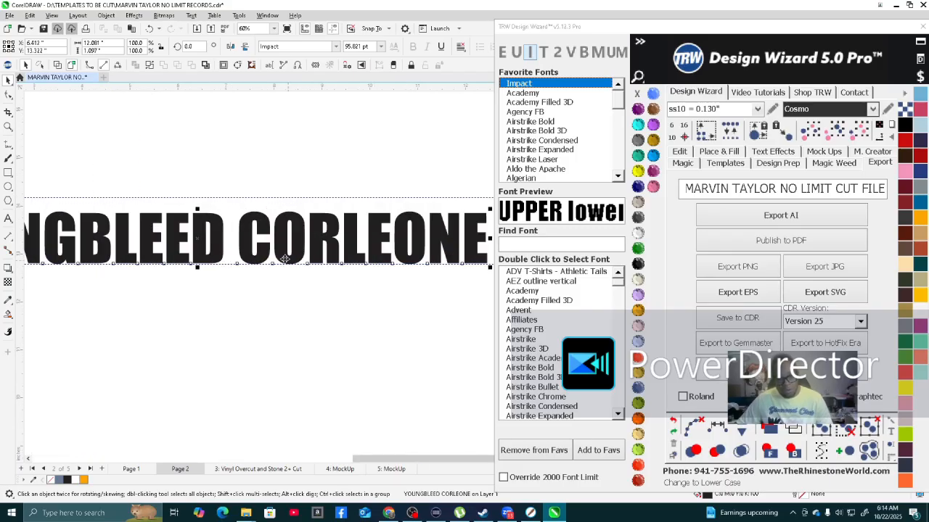
scroll(297, 239, "down", 3)
scroll(248, 247, "up", 2)
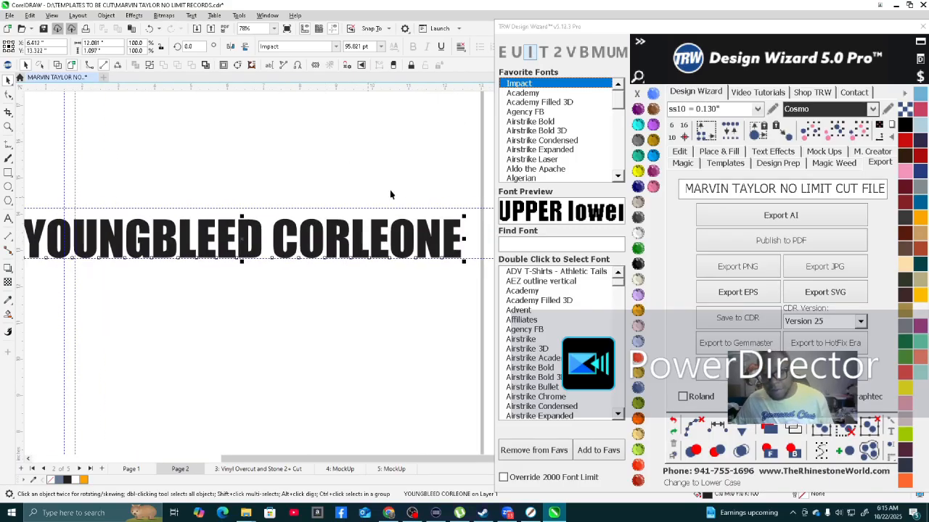
scroll(292, 232, "down", 2)
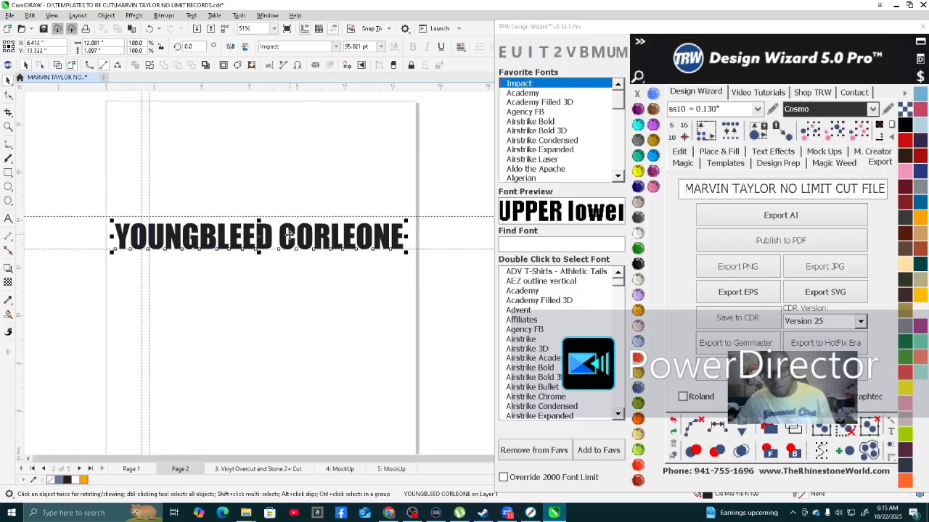
Duplicate the Impact "YOUNGBLEED CORLEONE" text directly below the original and try the Academy and Academy Filled 3D fonts on the copy.
left_click_drag(291, 229, 290, 283)
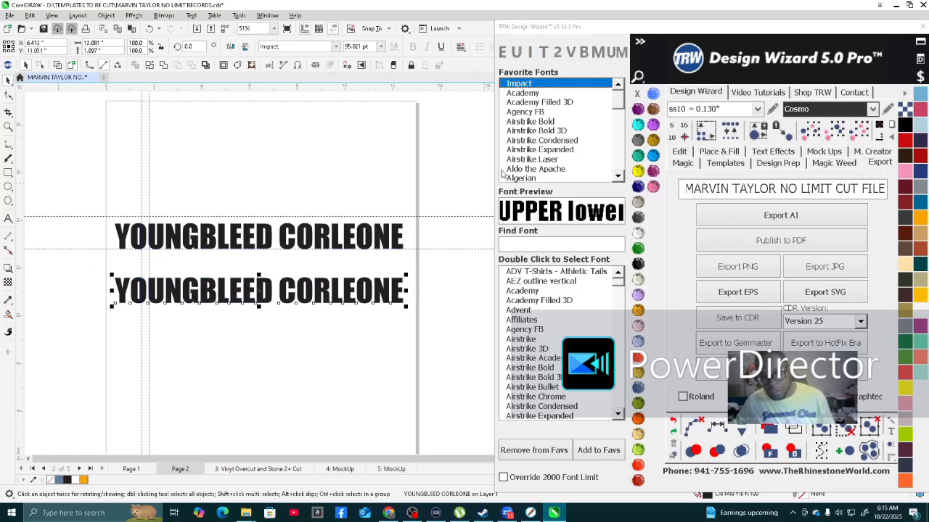
left_click(530, 93)
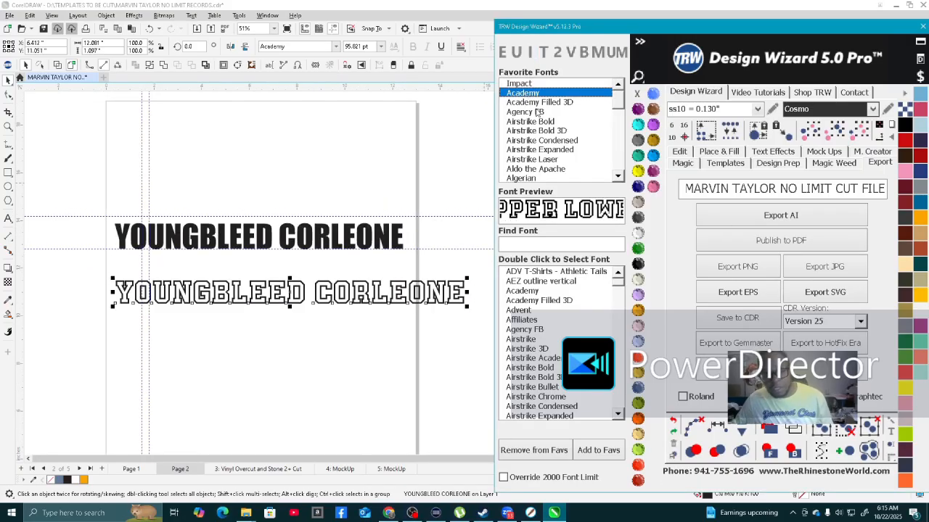
left_click(538, 103)
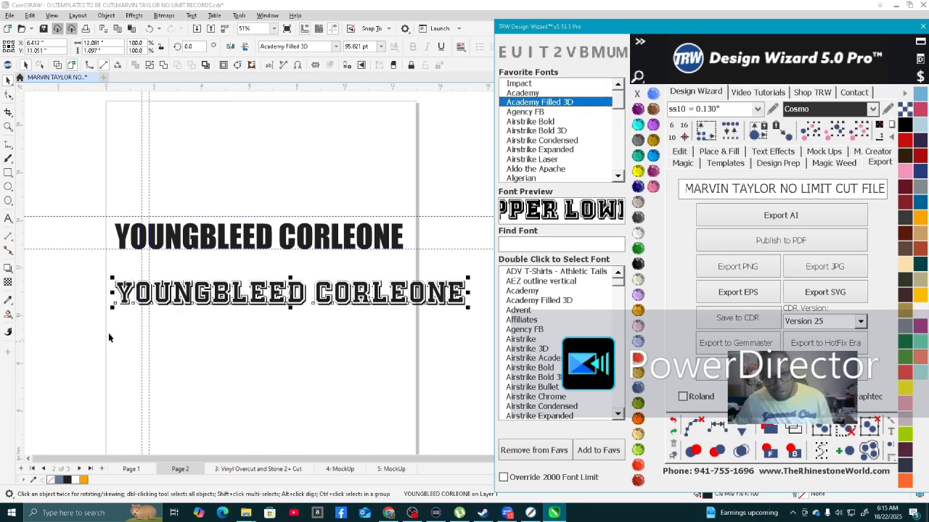
scroll(109, 337, "up", 4)
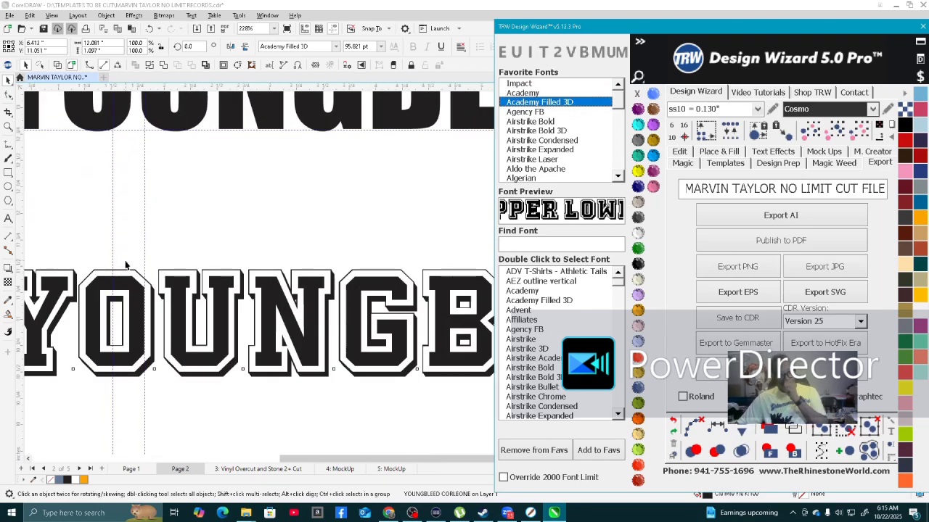
scroll(124, 264, "down", 4)
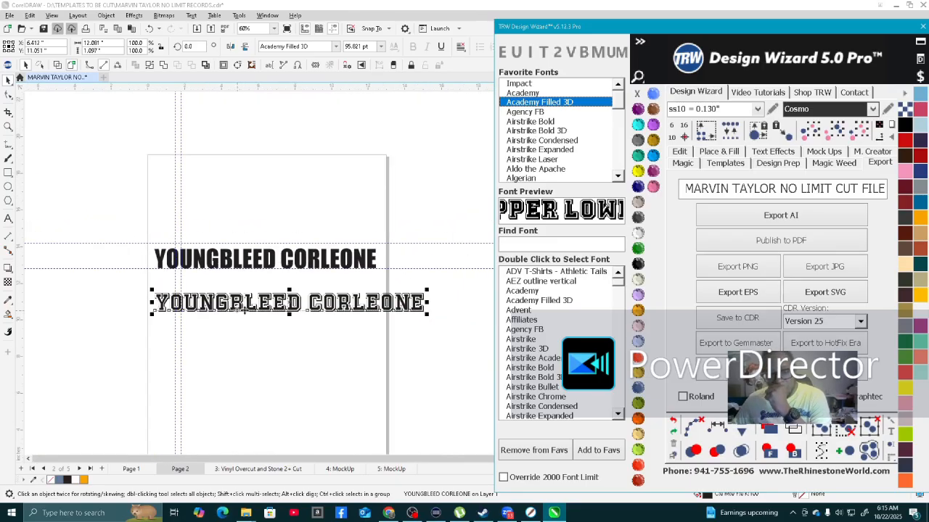
scroll(414, 307, "up", 1)
scroll(435, 304, "up", 1)
scroll(472, 305, "down", 1)
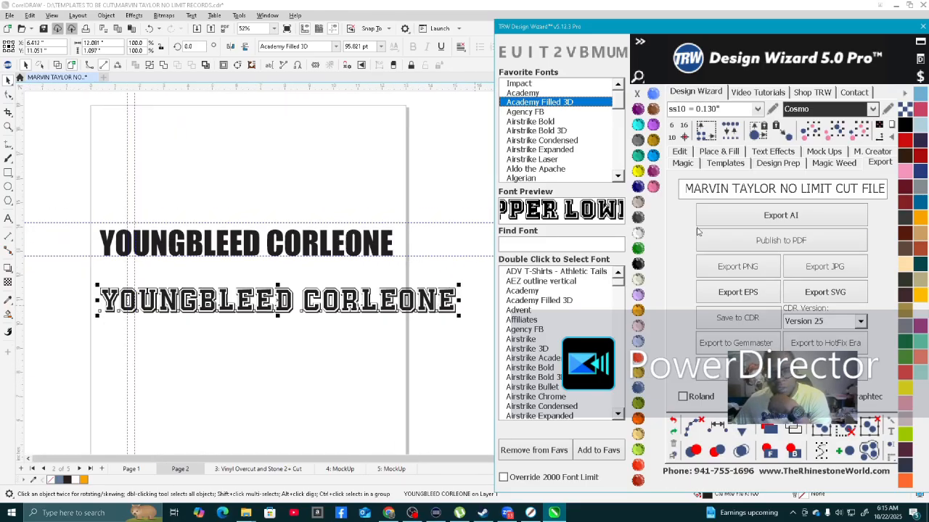
Try the favorite fonts from Agency FB through the Airstrike styles, Aldo the Apache and Algerian on the text copy.
left_click(534, 112)
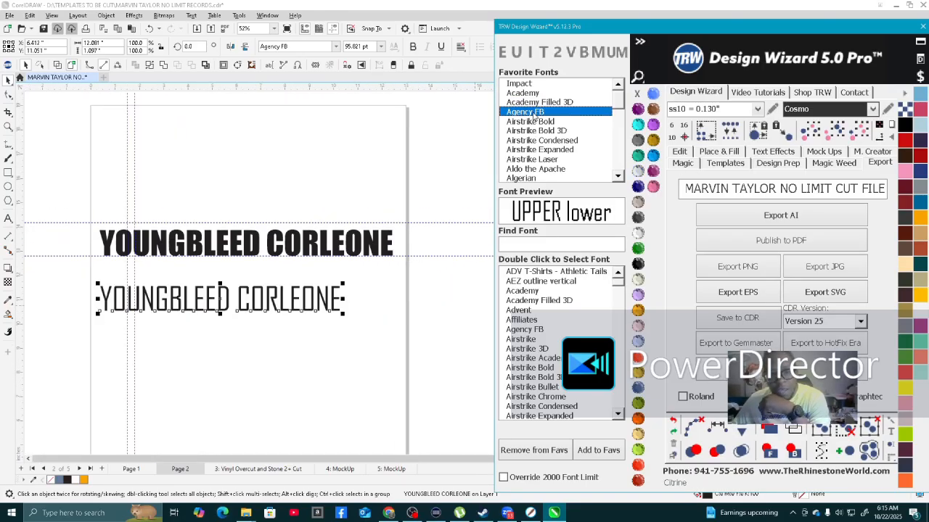
left_click(555, 121)
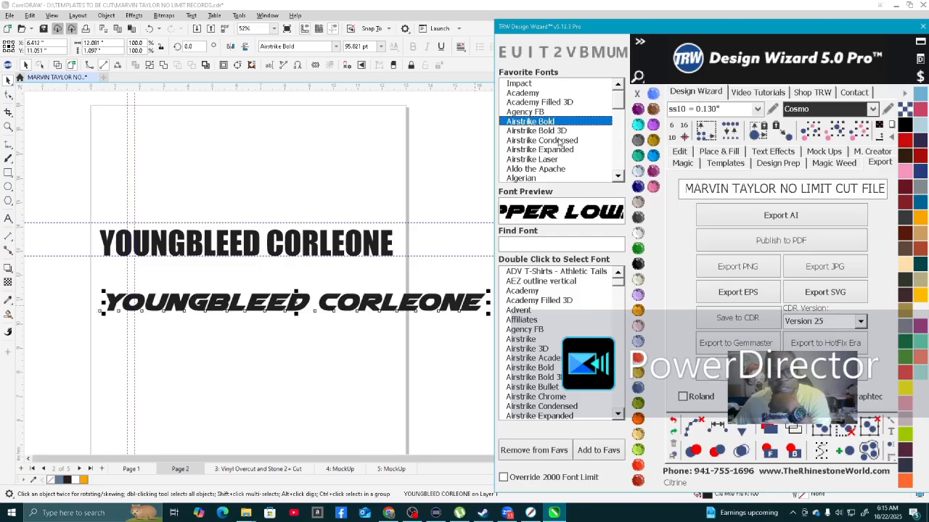
left_click(562, 131)
left_click(555, 141)
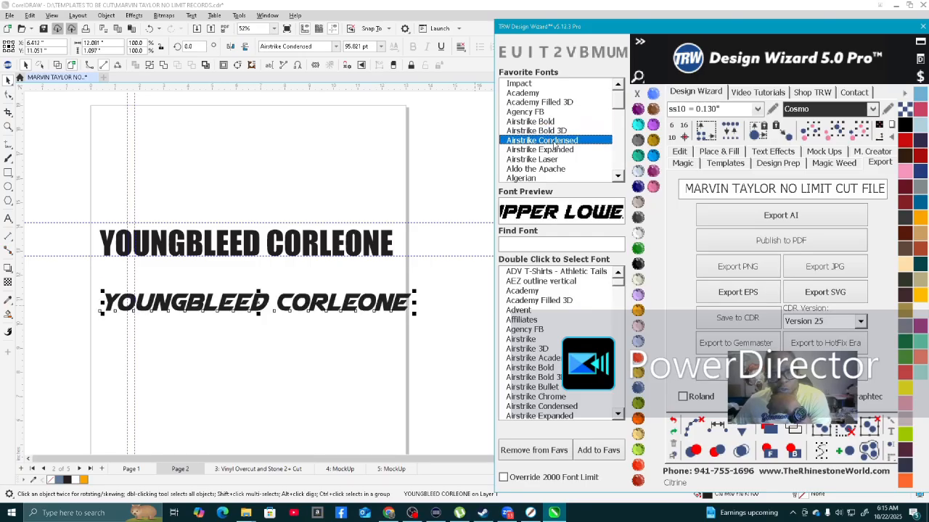
left_click(554, 151)
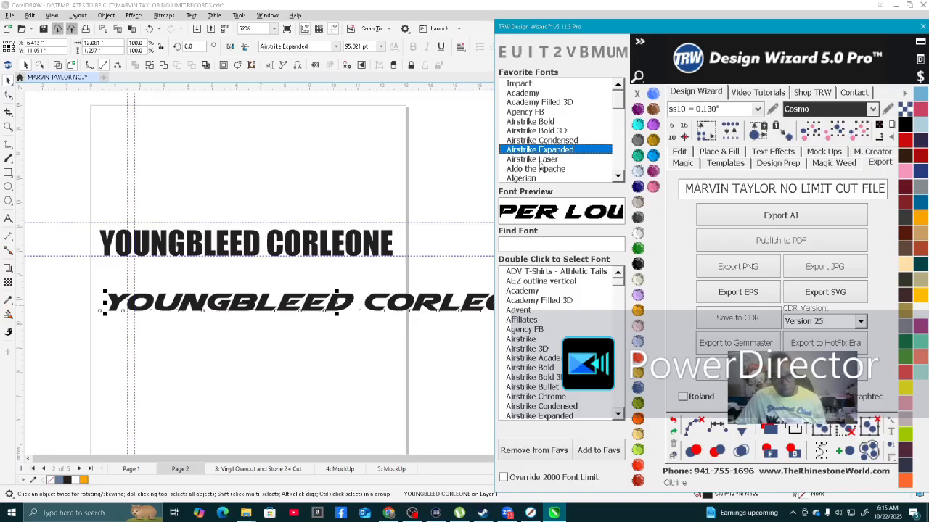
left_click(540, 161)
left_click(535, 169)
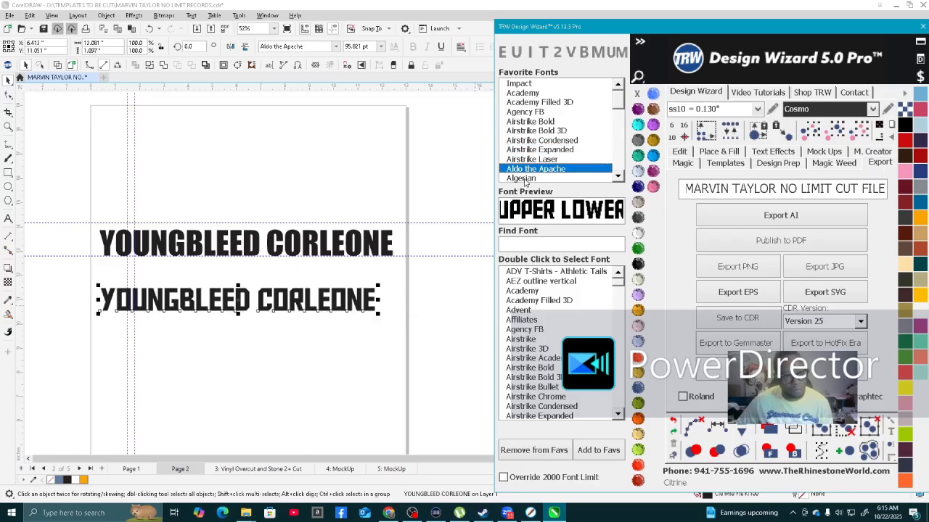
left_click(525, 179)
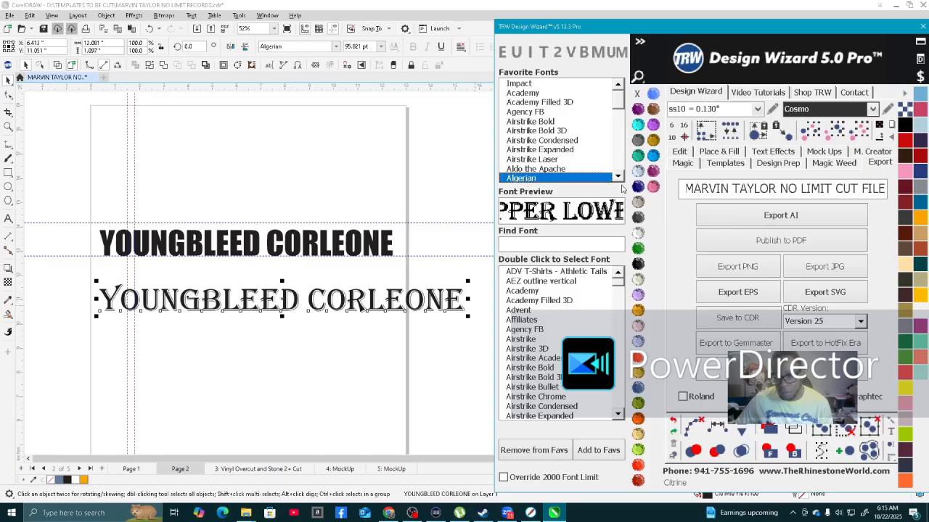
Apply the favorite font American Captain to the text copy and enlarge it proportionally to about 12.4 in wide by 1.2 in high.
scroll(594, 168, "down", 3)
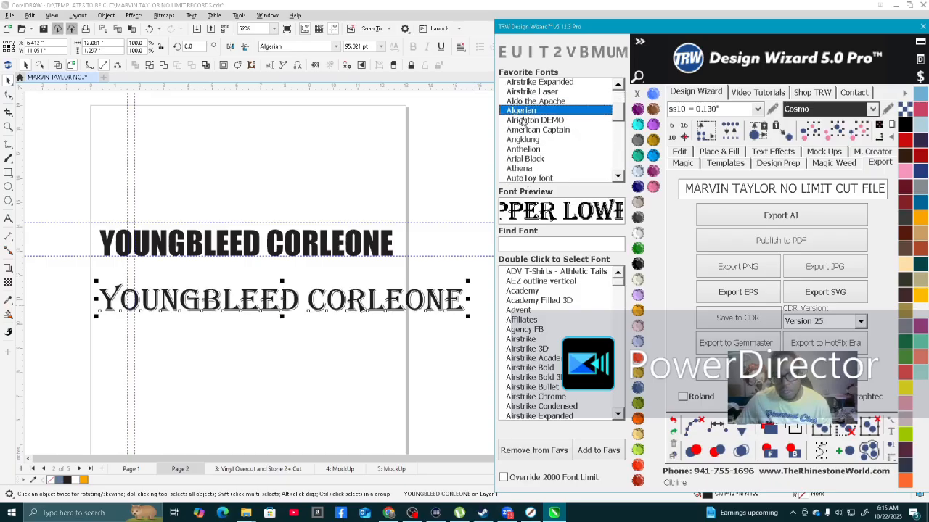
left_click(524, 120)
left_click(538, 130)
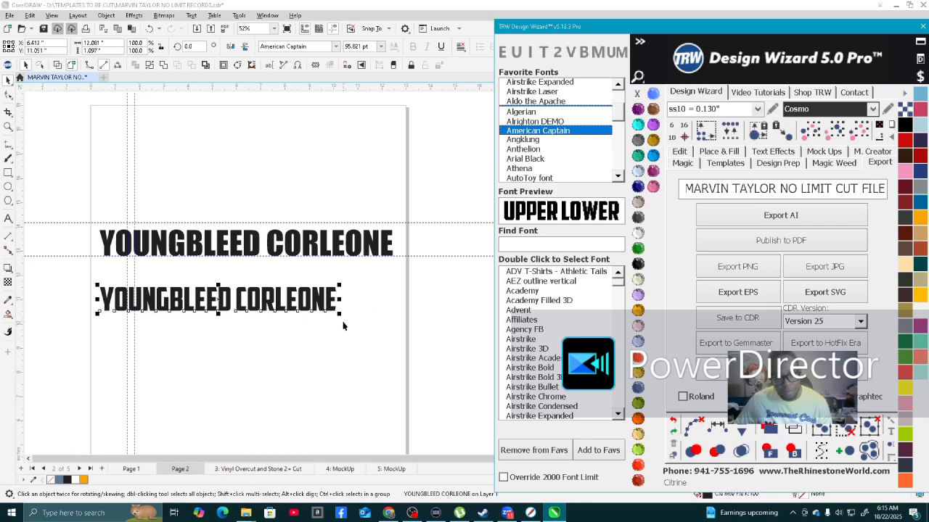
left_click_drag(339, 315, 398, 380)
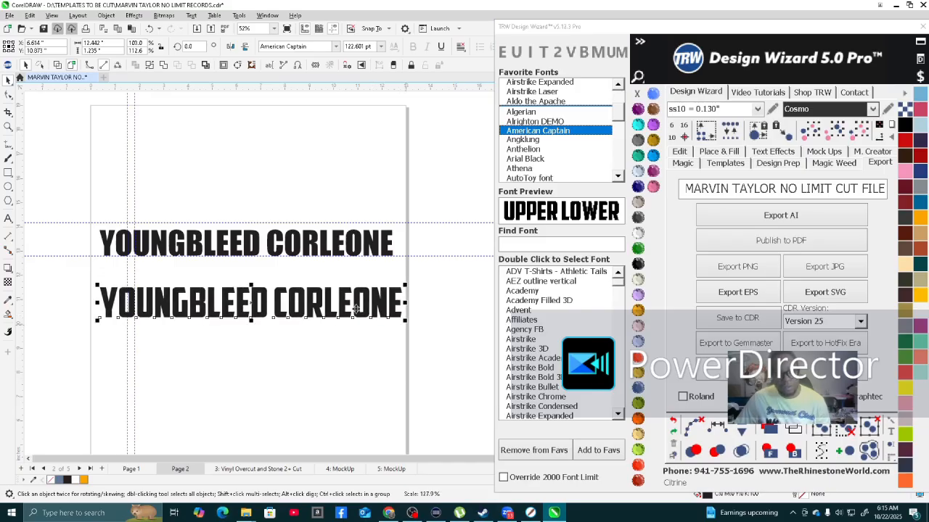
Try an Island Fill with Islands set to 1 and ss10 stones on the upper Impact text.
scroll(325, 249, "up", 2)
scroll(324, 249, "up", 2)
left_click(327, 245)
scroll(327, 241, "down", 5)
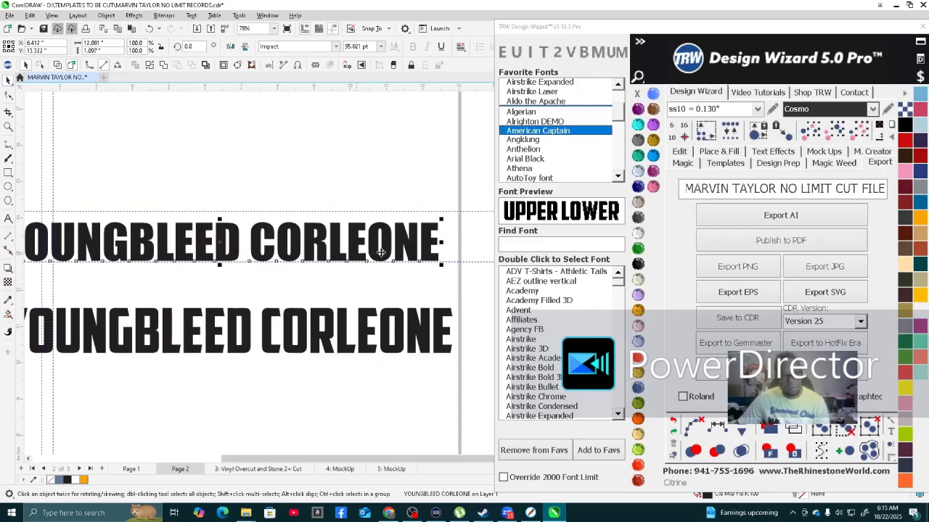
left_click(732, 150)
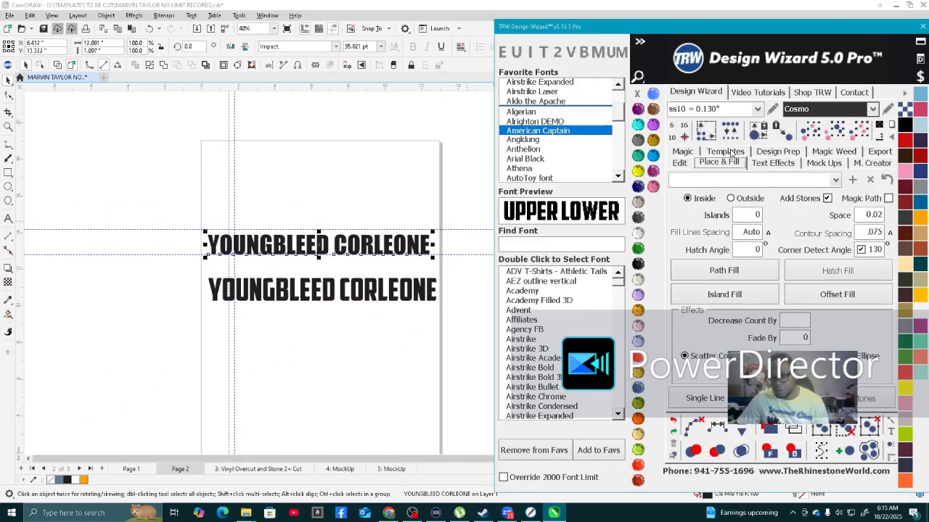
double_click(738, 218)
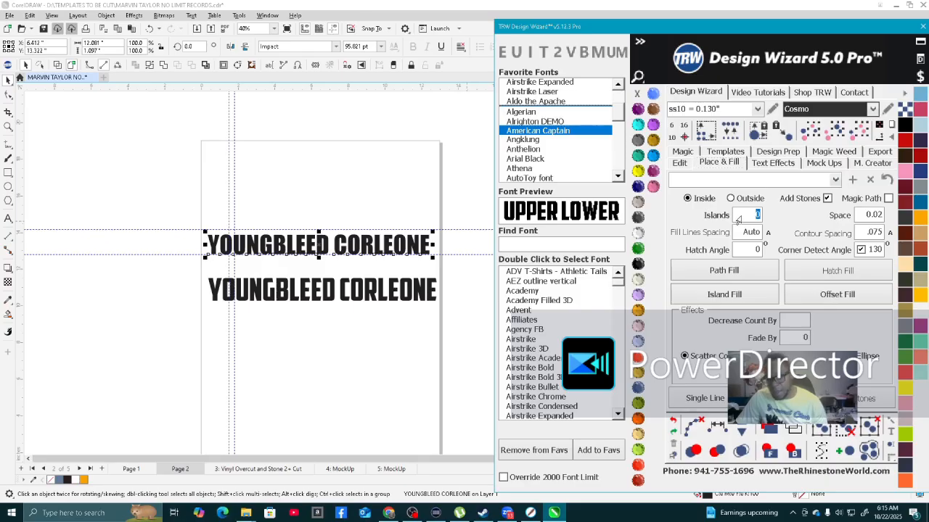
left_click(723, 294)
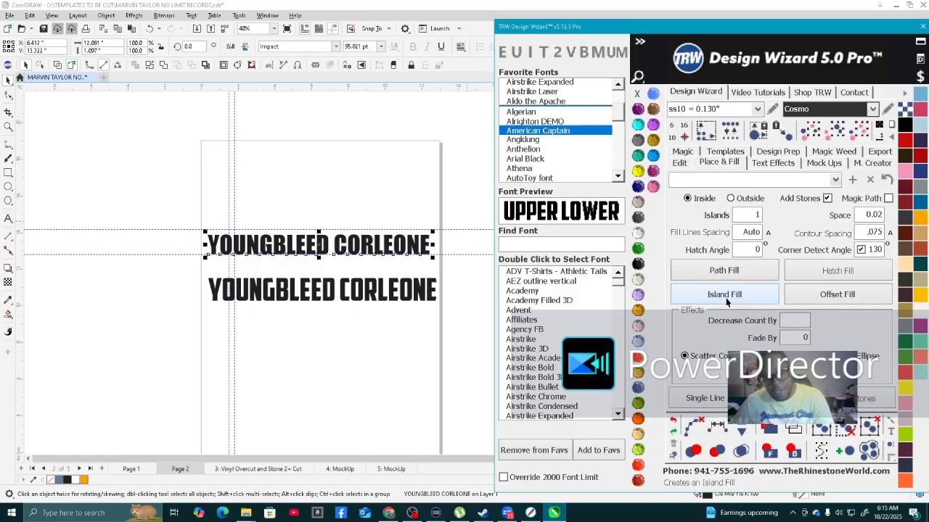
scroll(383, 231, "up", 3)
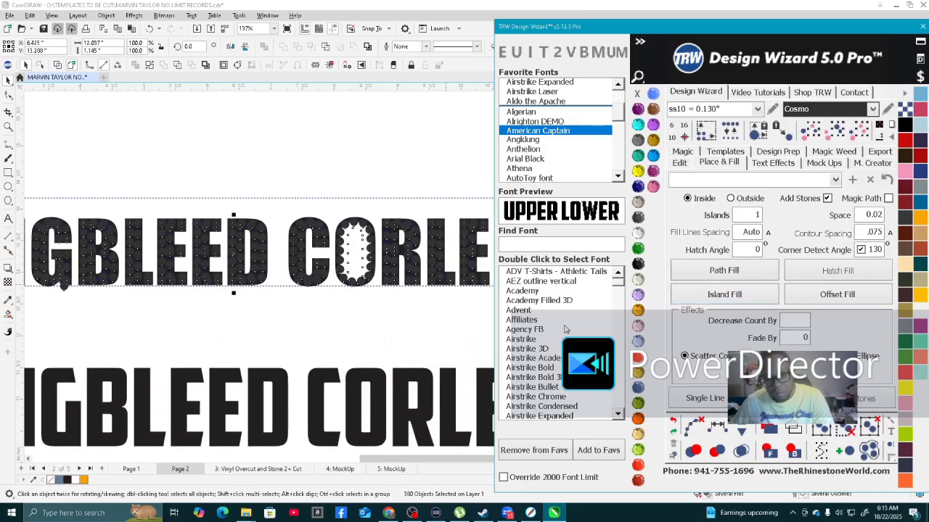
Clear the fill paths and overlapping stones from the Impact text, color the remaining stones Citrine, and inspect the stone coverage.
left_click(696, 429)
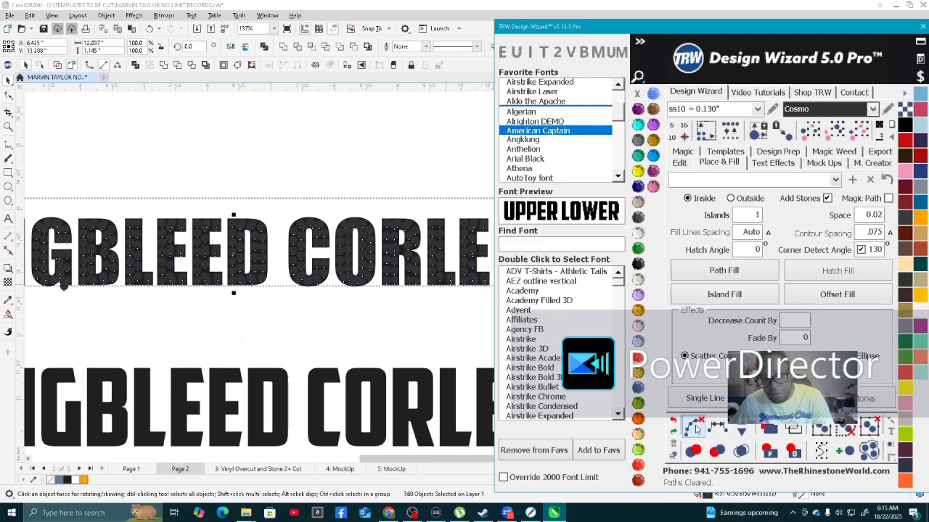
left_click(740, 448)
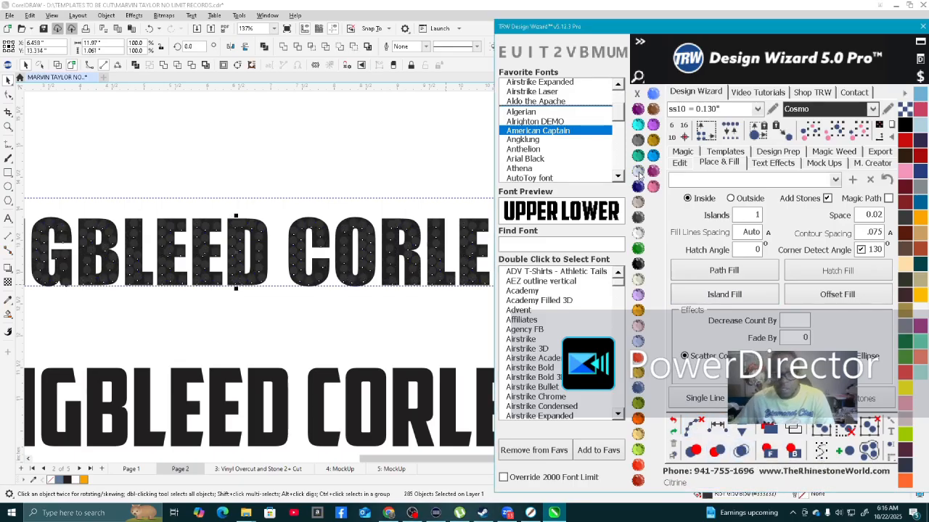
scroll(172, 321, "down", 3)
scroll(172, 321, "up", 5)
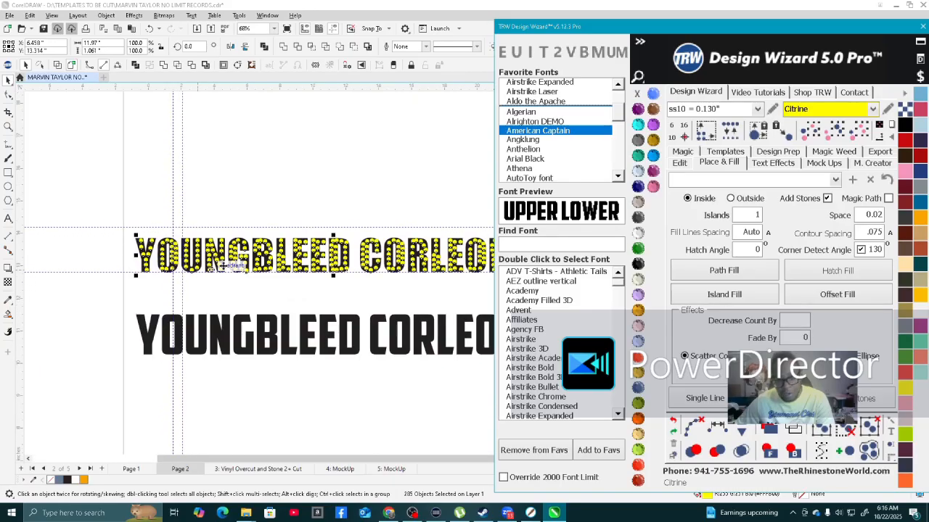
left_click(181, 166)
scroll(181, 167, "down", 4)
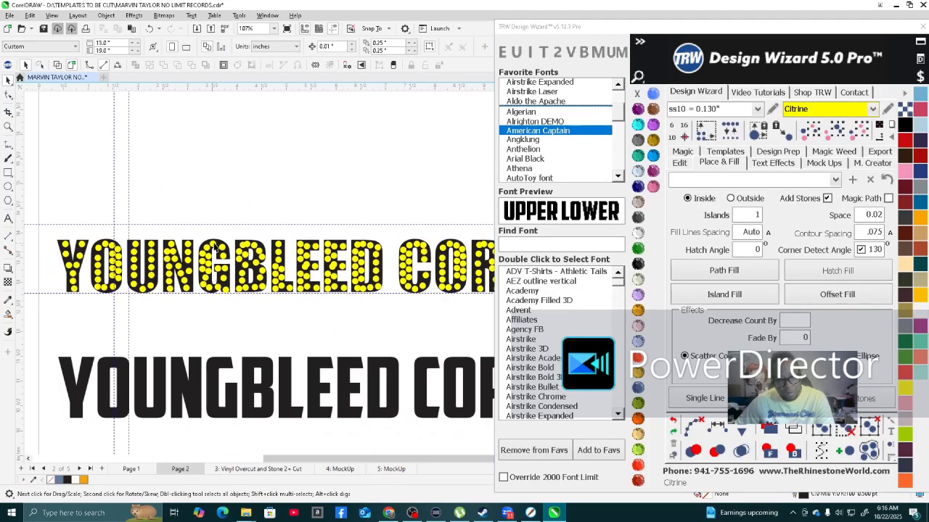
scroll(158, 243, "down", 1)
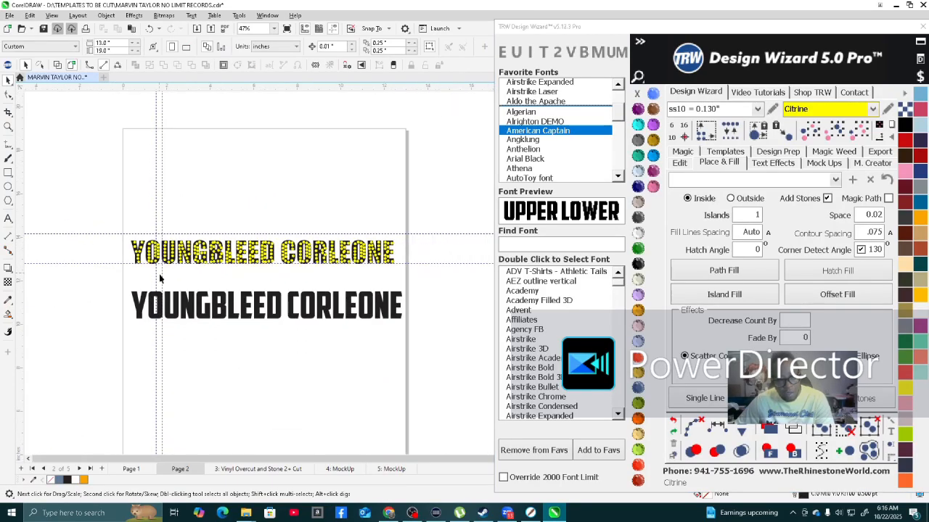
scroll(204, 324, "up", 6)
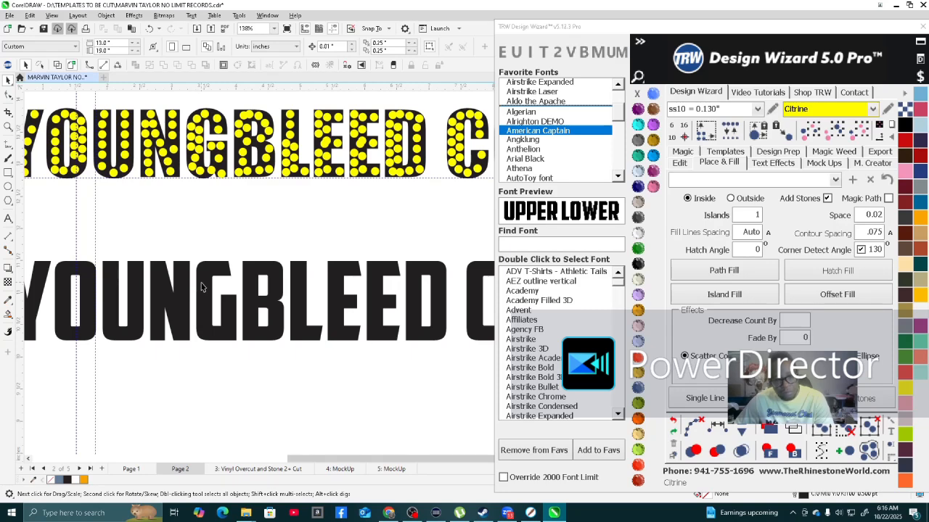
Try the same one-island Island Fill with Citrine ss10 stones on the lower American Captain text.
left_click(201, 283)
scroll(201, 283, "down", 2)
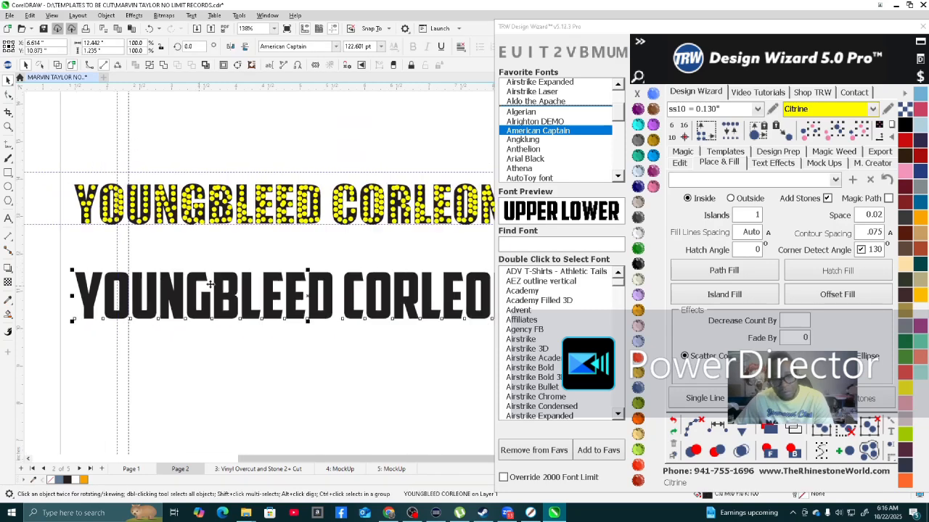
left_click(725, 294)
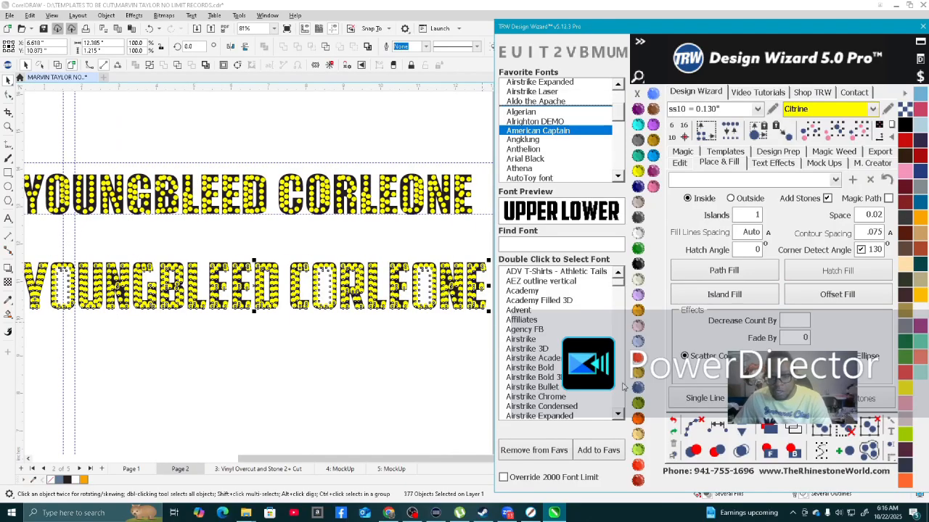
Undo the stone fills on both texts, back to plain editable lettering.
left_click(673, 422)
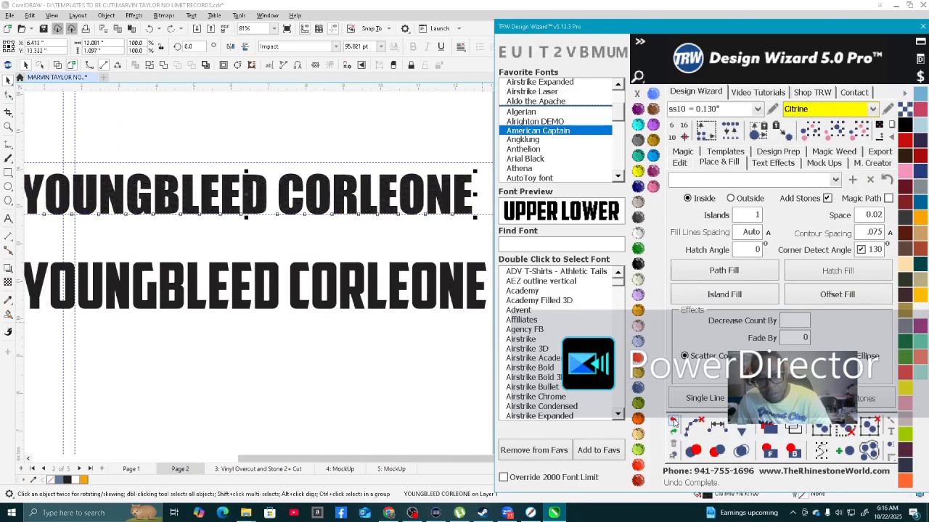
scroll(319, 217, "up", 2)
scroll(337, 230, "down", 3)
scroll(312, 215, "up", 2)
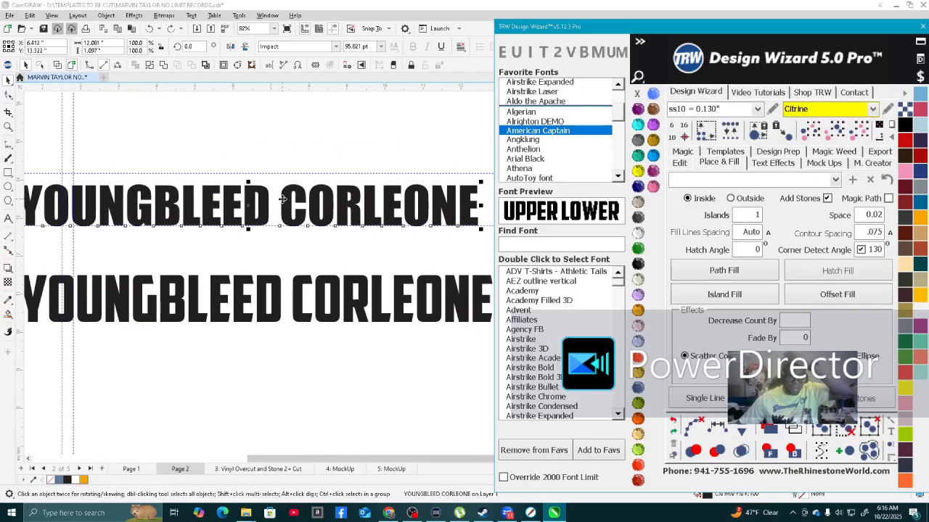
Break the Impact text before CORLEONE so that YOUNGBLEED and CORLEONE sit on two lines.
double_click(282, 204)
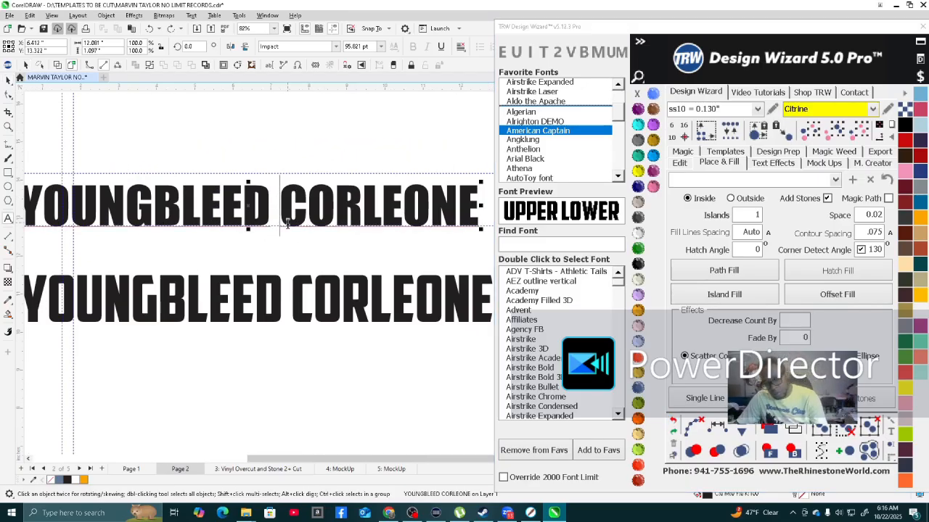
key("Return")
scroll(275, 268, "down", 3)
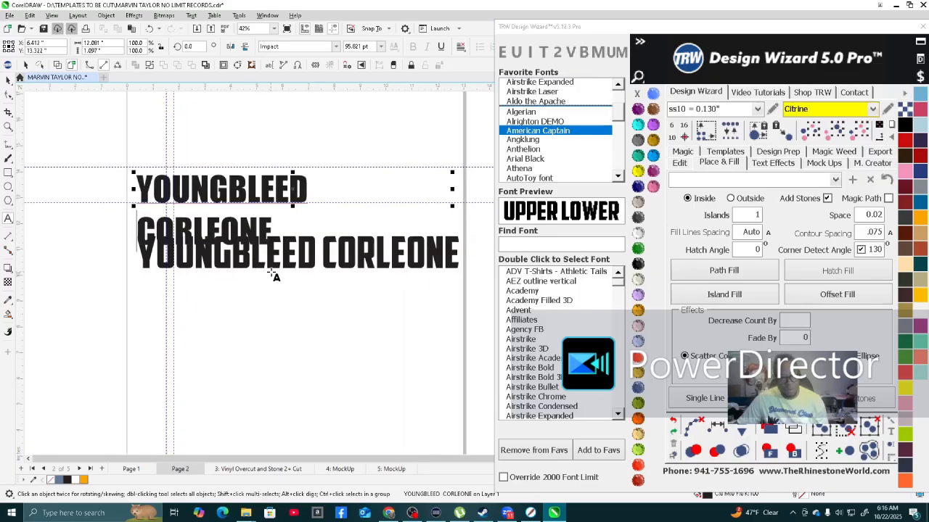
left_click(8, 79)
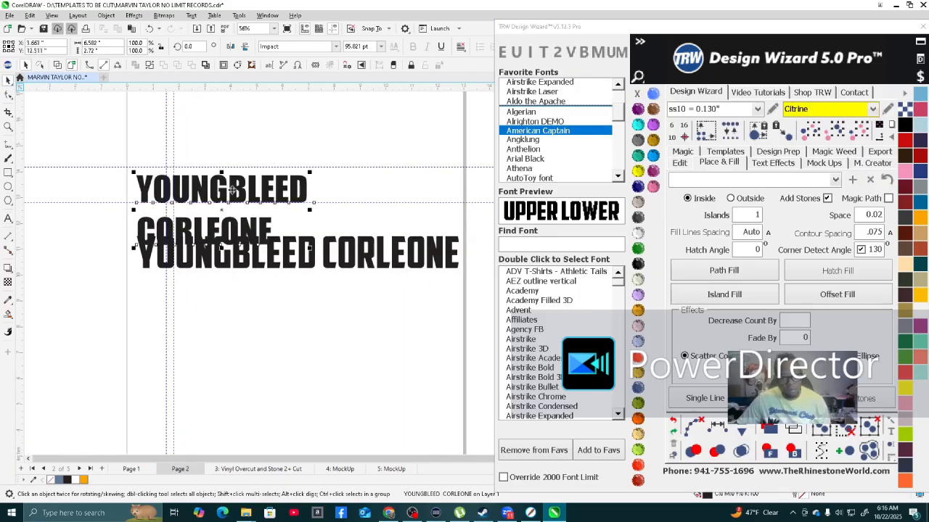
Move the American Captain text down and slightly left, clear of the two-line Impact text.
scroll(341, 251, "down", 2)
scroll(317, 253, "up", 2)
left_click(317, 248)
left_click_drag(317, 249, 279, 338)
Center-align the two lines of the Impact text.
left_click(261, 187)
left_click(461, 47)
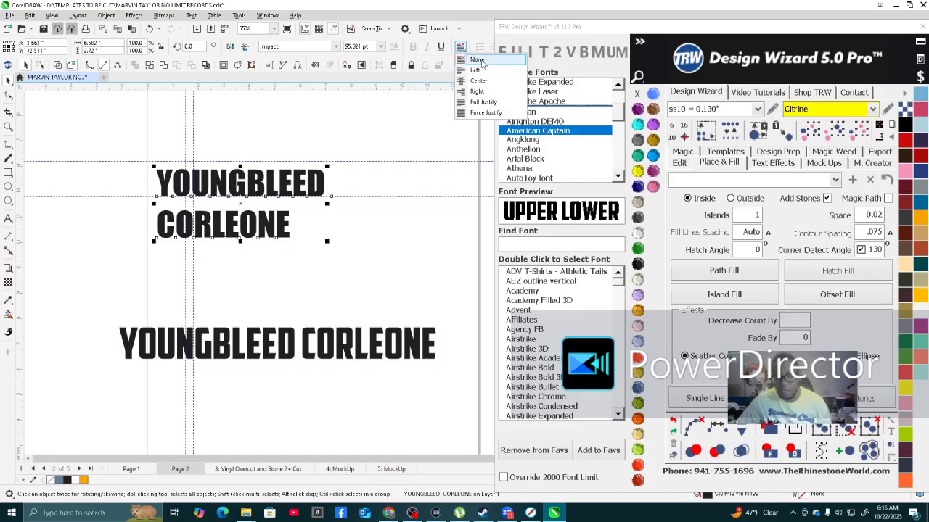
left_click(488, 82)
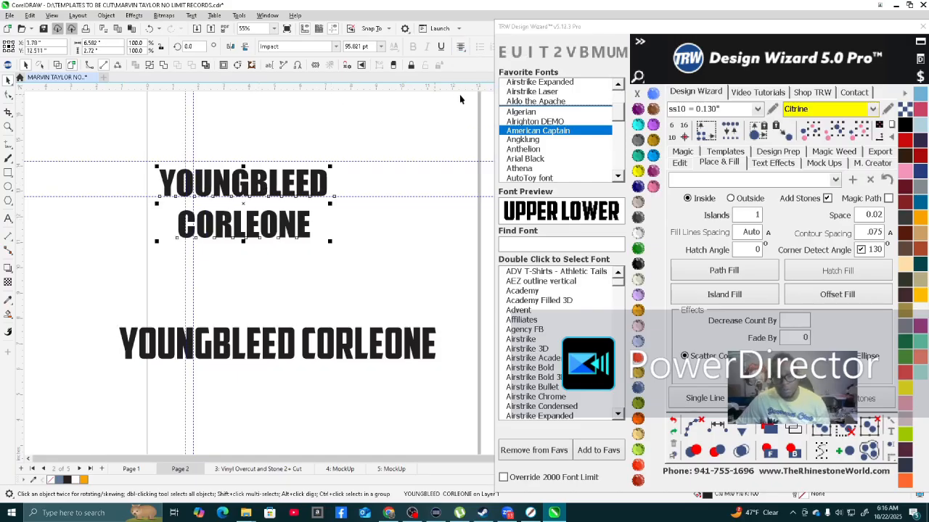
Decrease the line spacing of the two-line Impact text so that CORLEONE sits close beneath YOUNGBLEED.
left_click(682, 163)
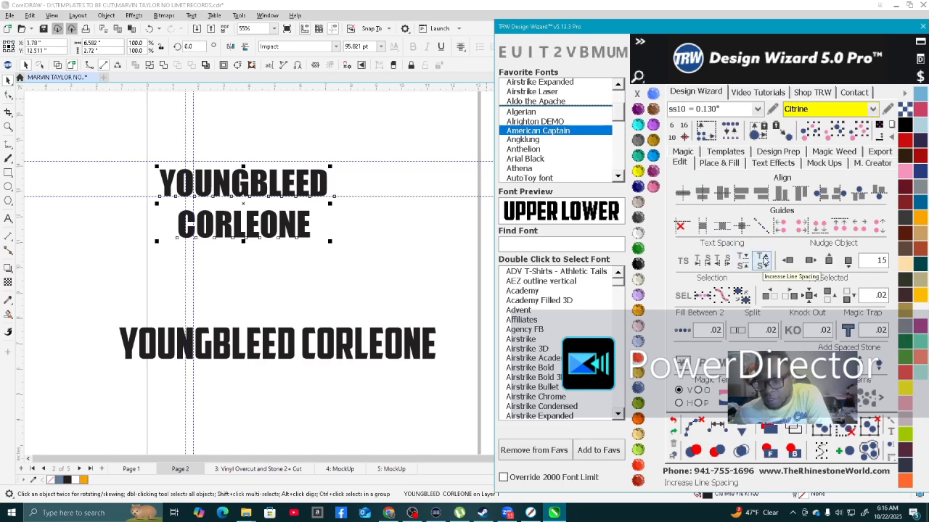
left_click(741, 263)
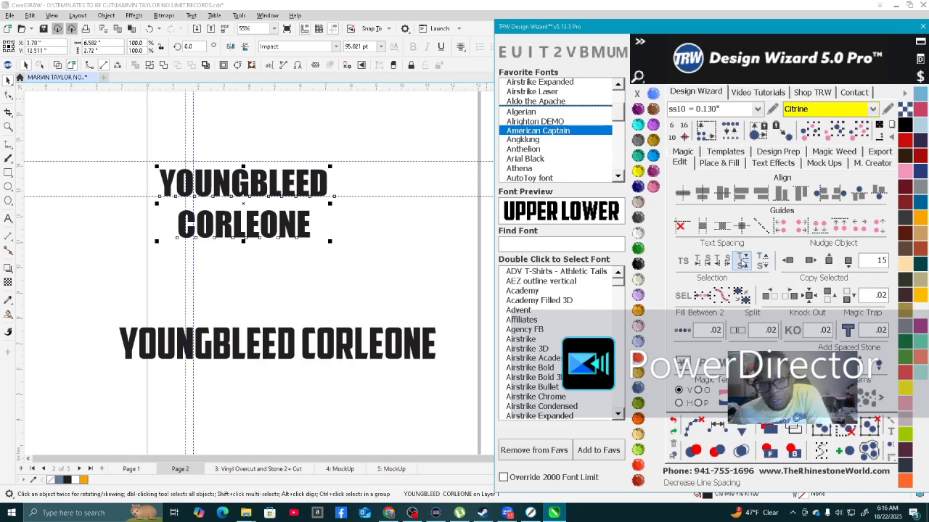
left_click(741, 262)
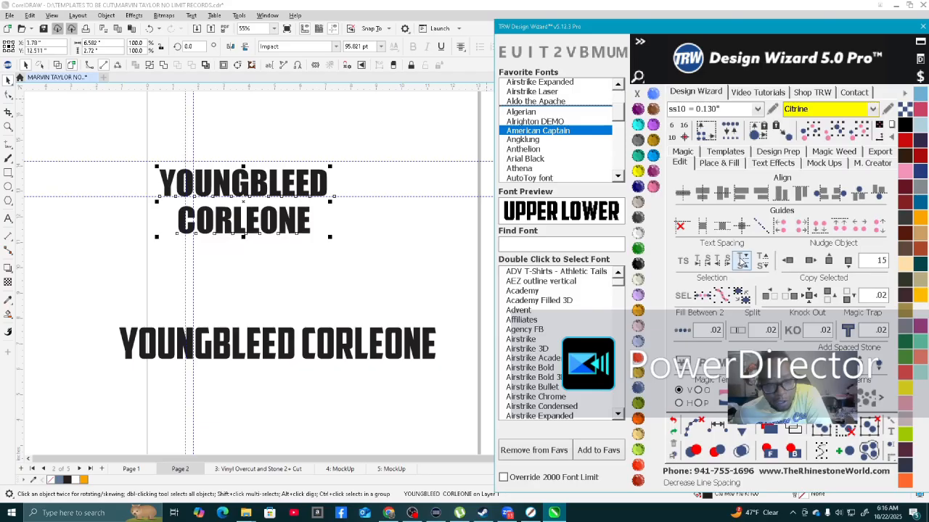
left_click(741, 263)
left_click(742, 263)
left_click(741, 262)
Enlarge the two-line Impact text to about 11.88 inches wide and slightly increase its line spacing.
scroll(350, 288, "down", 2)
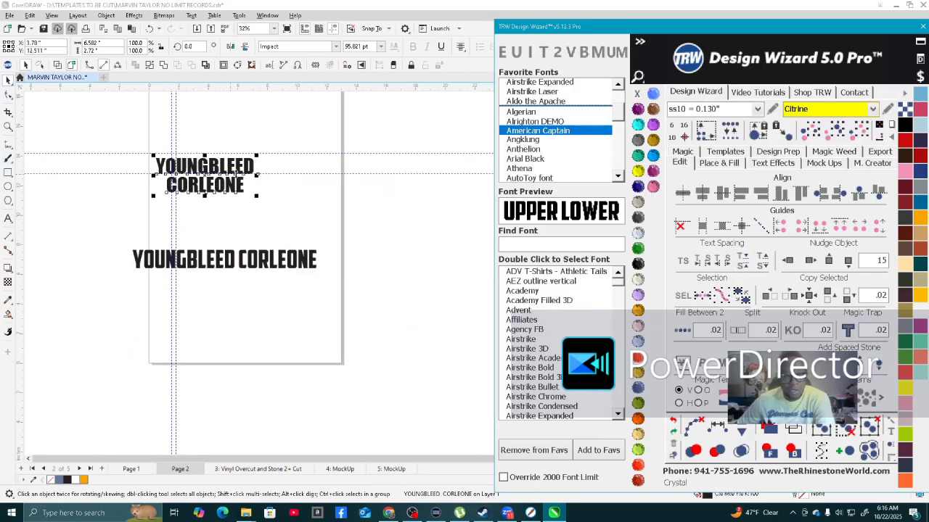
left_click_drag(258, 198, 335, 267)
scroll(247, 165, "up", 3)
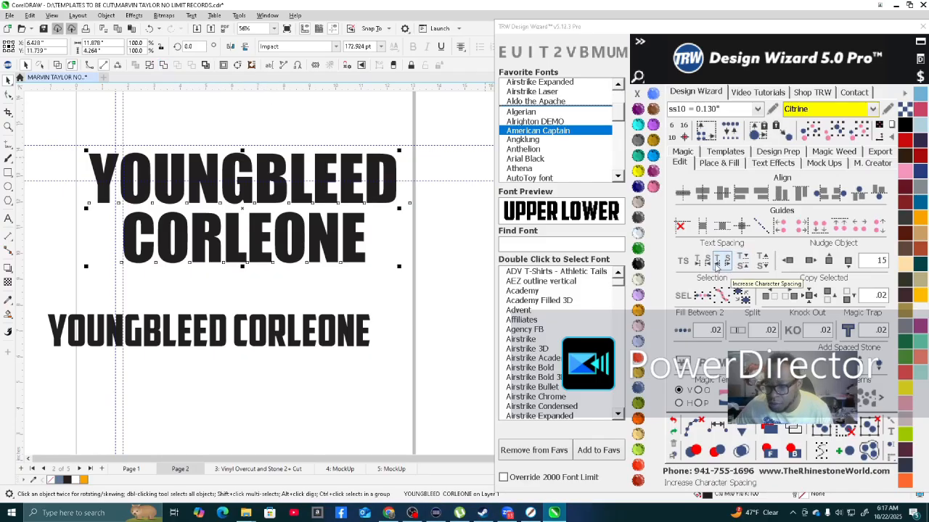
left_click(763, 261)
left_click(763, 262)
left_click(764, 261)
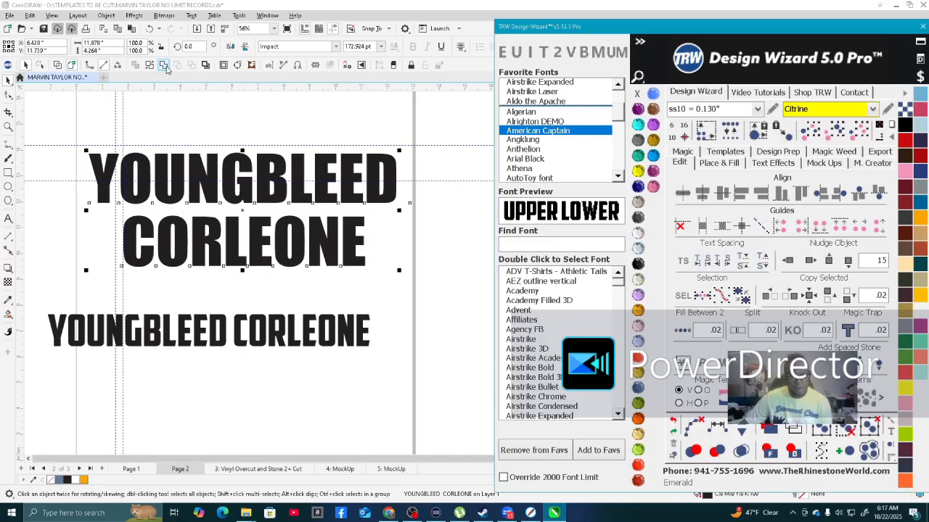
Weld the two-line Impact lettering into curves and set the fill placement to Outside with Add Stones off.
left_click(168, 63)
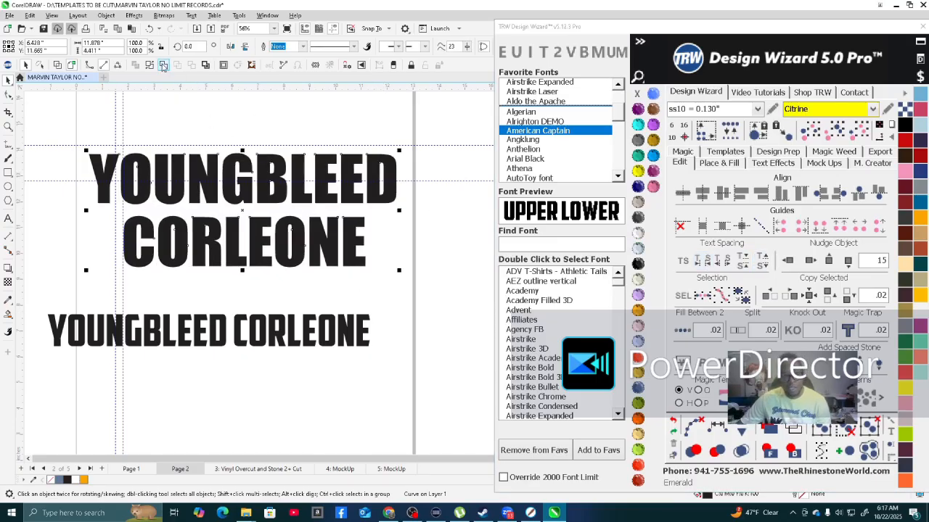
left_click(719, 164)
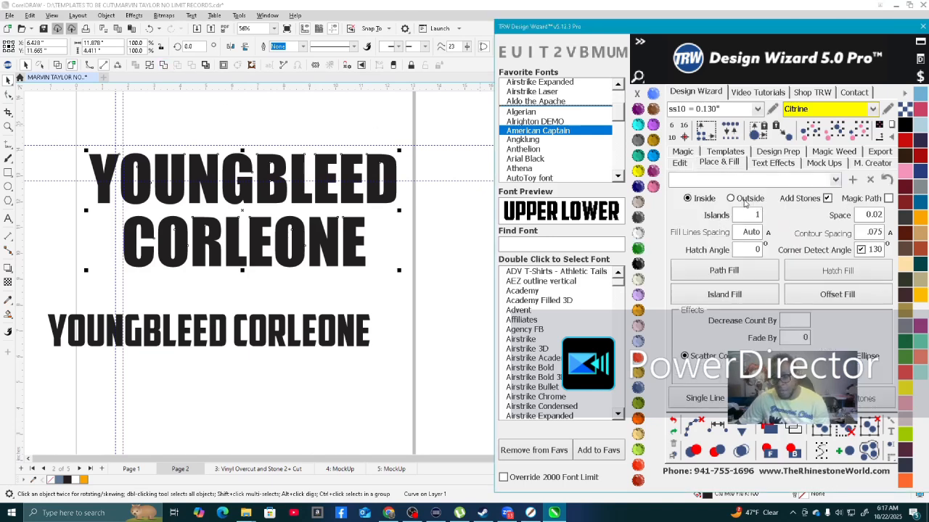
left_click(731, 198)
left_click(826, 198)
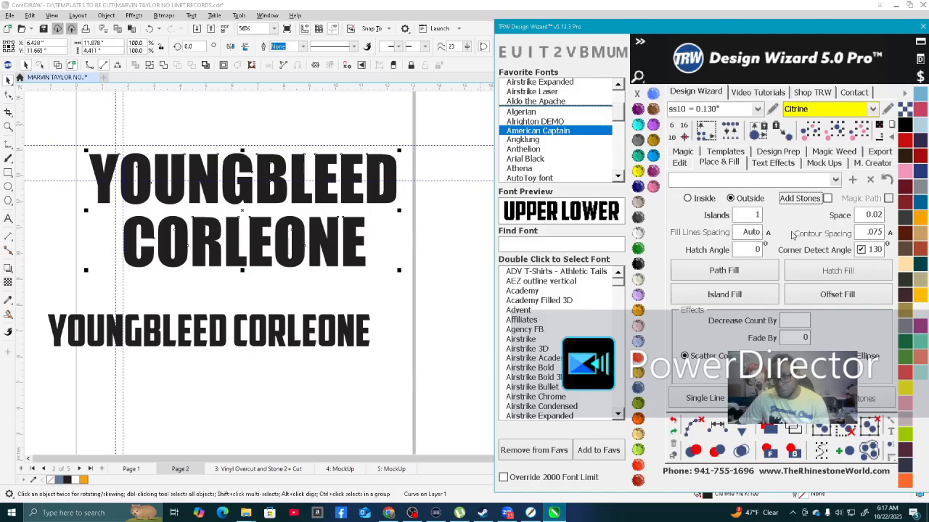
Create an outside Island Fill outline around the lettering, replacing the .075 attempt with .1 contour spacing, and color it Black Diamond without a stroke.
left_click(731, 297)
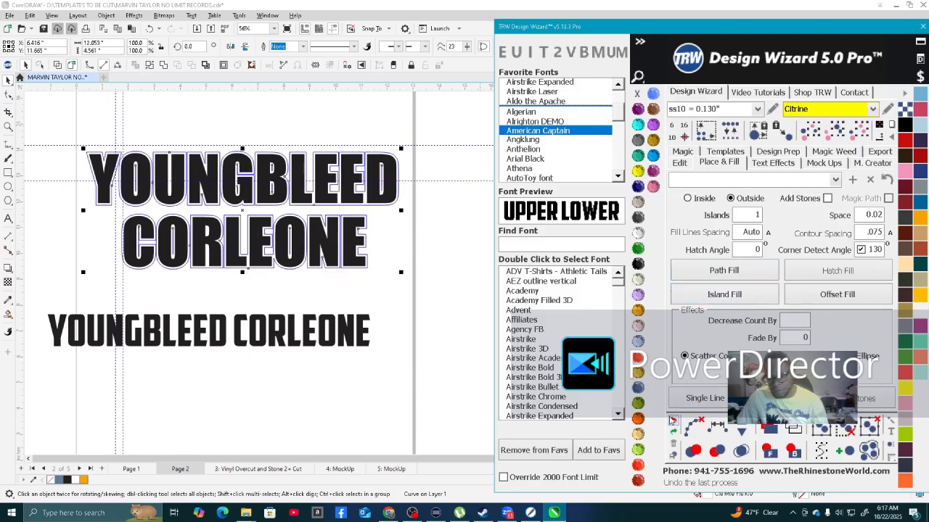
left_click(672, 421)
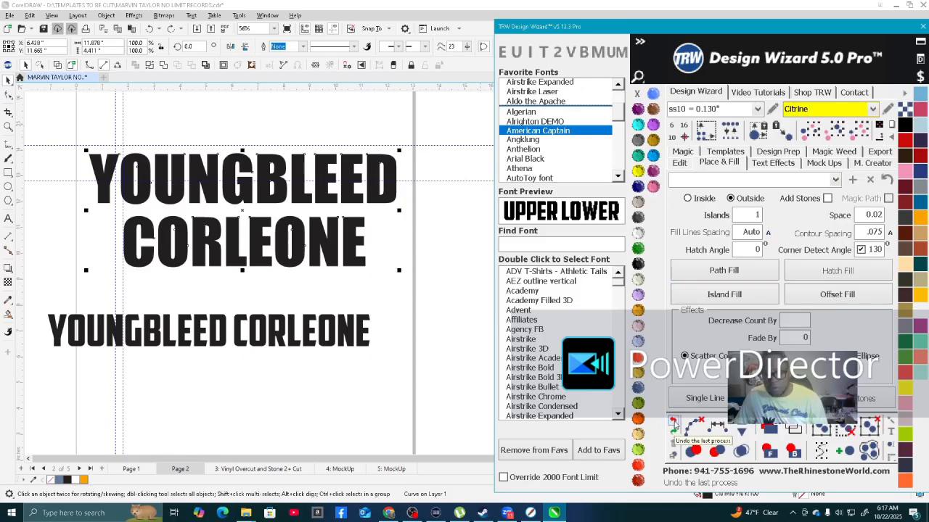
double_click(873, 232)
type(".1")
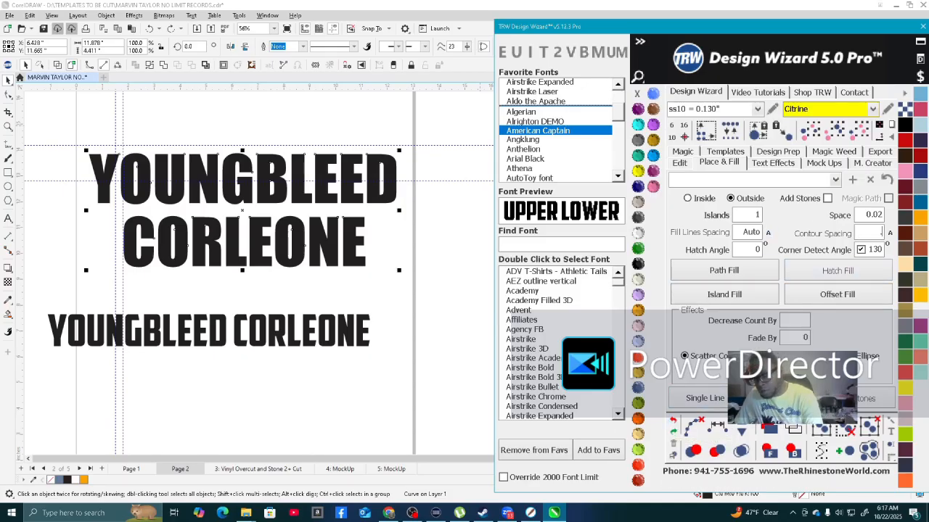
left_click(718, 297)
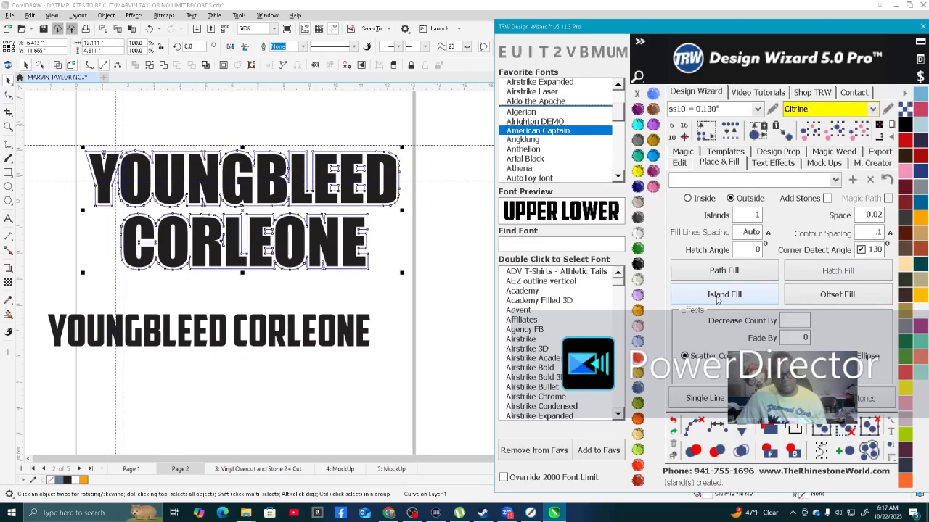
left_click(638, 140)
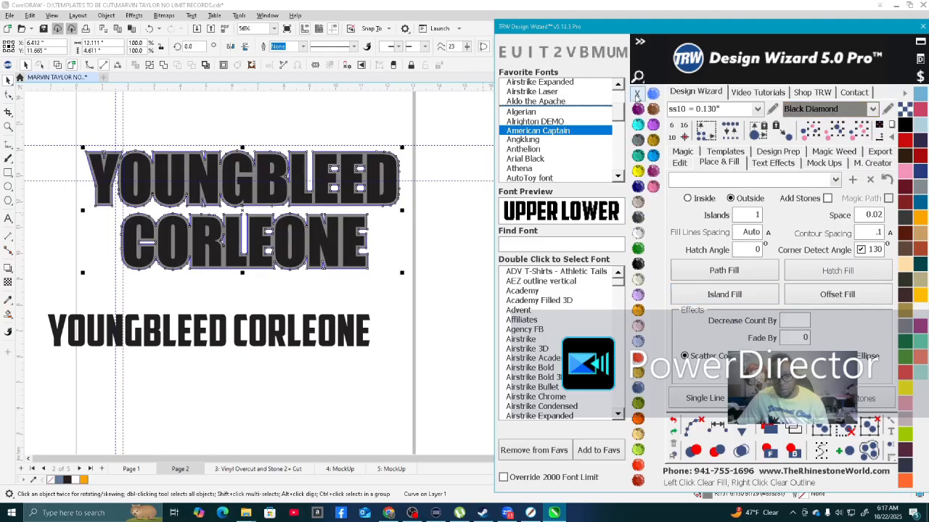
left_click(164, 211)
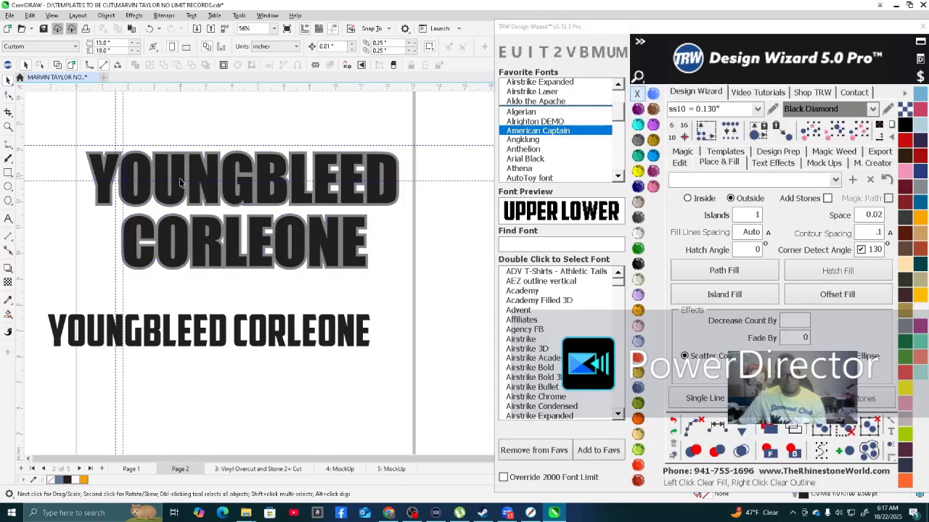
Examine up close how the Black Diamond outline surrounds the lettering, selecting both objects to check them together.
scroll(164, 210, "up", 2)
scroll(194, 176, "up", 2)
left_click(262, 151)
scroll(265, 152, "down", 4)
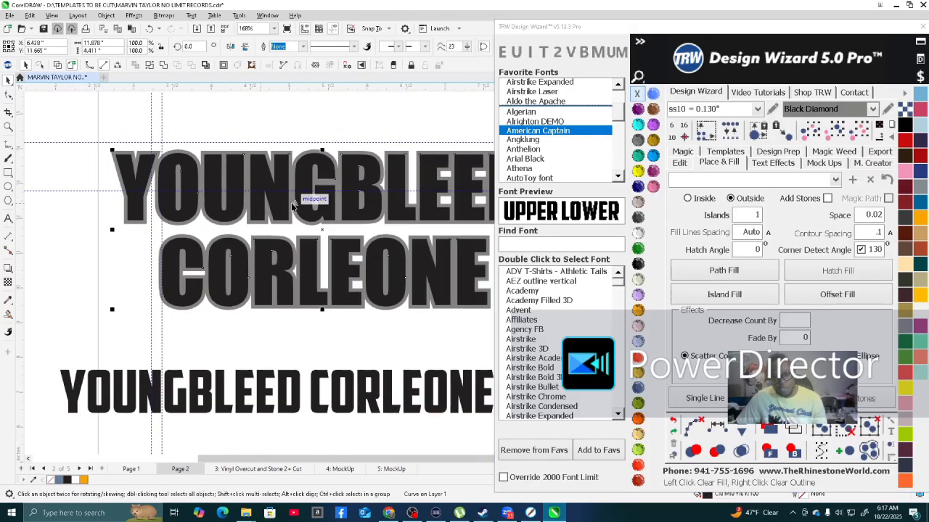
scroll(276, 156, "up", 3)
scroll(279, 158, "up", 2)
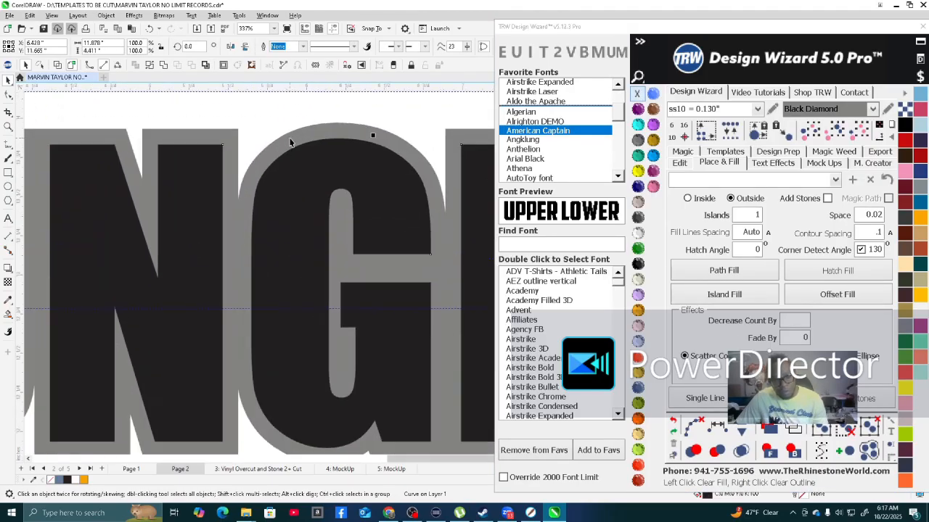
left_click(290, 138, "shift")
scroll(295, 170, "down", 6)
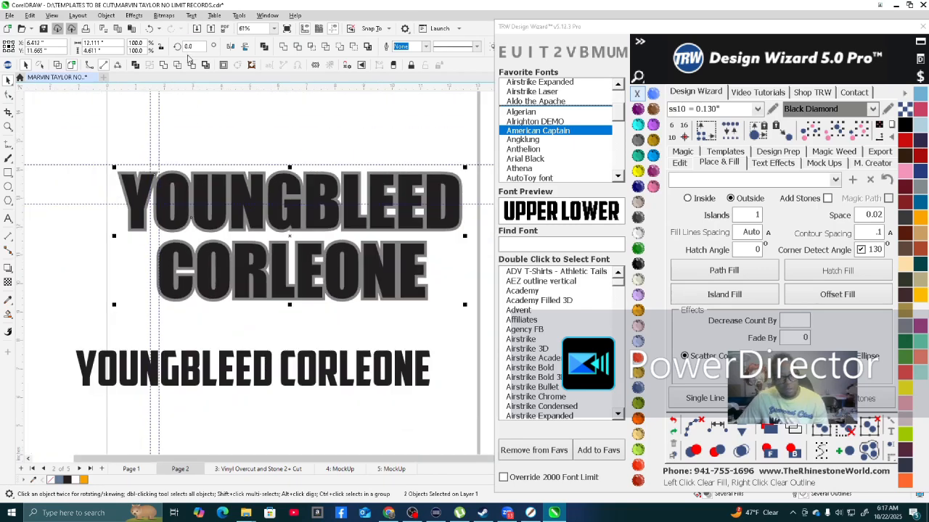
left_click(315, 127)
key("Escape")
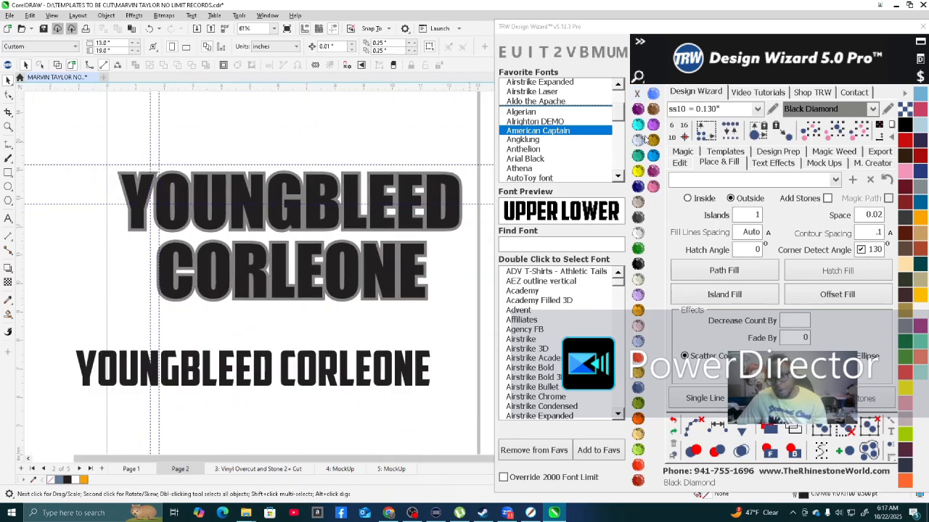
Apply an inside Island Fill of ss10 Aquamarine stones to the two-line lettering with Add Stones on and .075 contour spacing.
left_click(638, 124)
left_click(688, 199)
left_click(827, 199)
double_click(868, 236)
key("BackSpace")
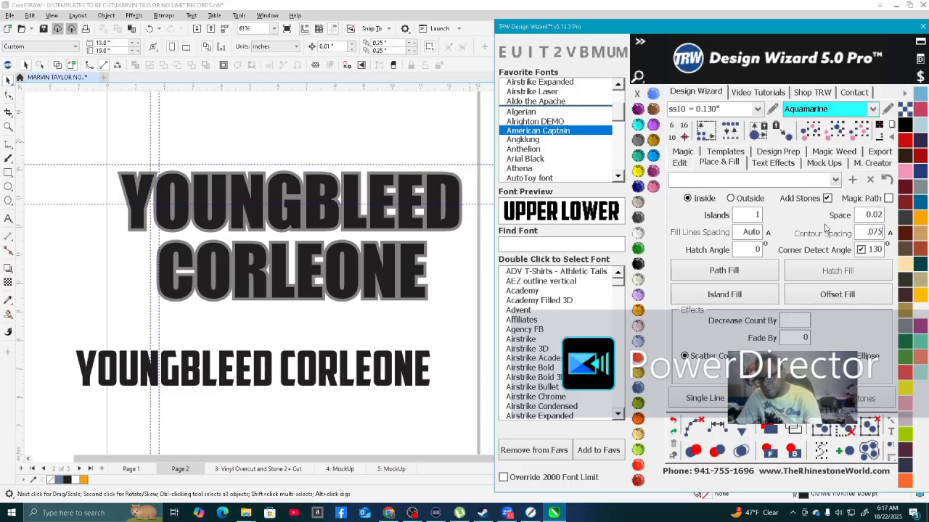
left_click(386, 283)
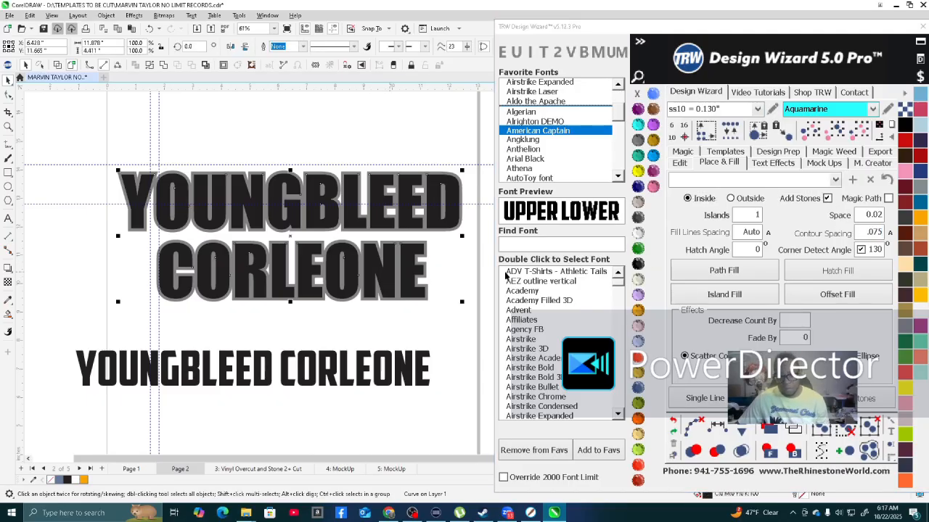
left_click(722, 296)
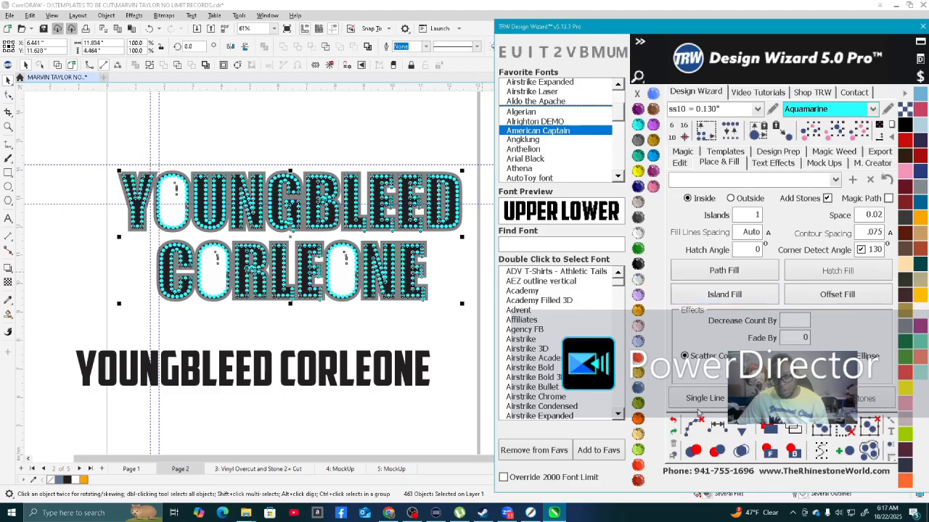
Merge the overlapping Aquamarine stones in the two-line lettering.
left_click(693, 427)
left_click(740, 451)
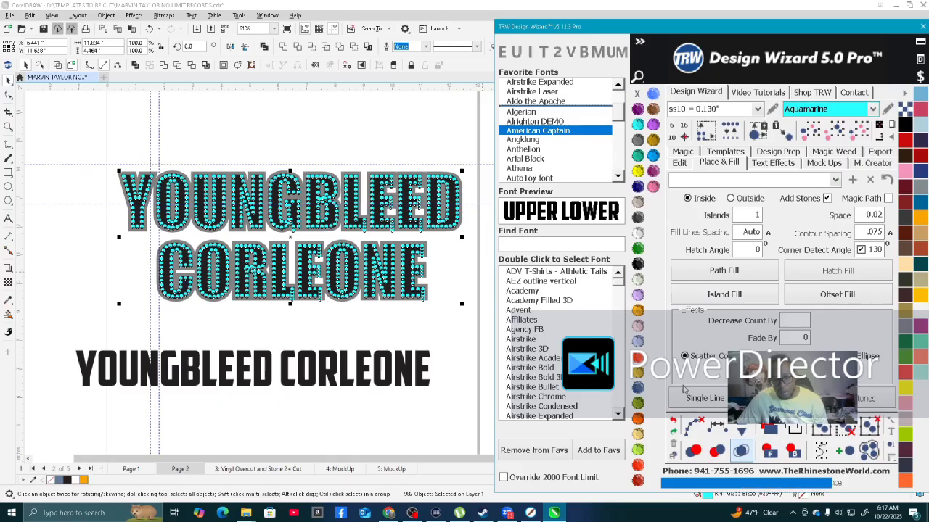
left_click(283, 327)
Examine the stone placement in the letters of CORLEONE and across the whole two-line design.
scroll(341, 274, "up", 5)
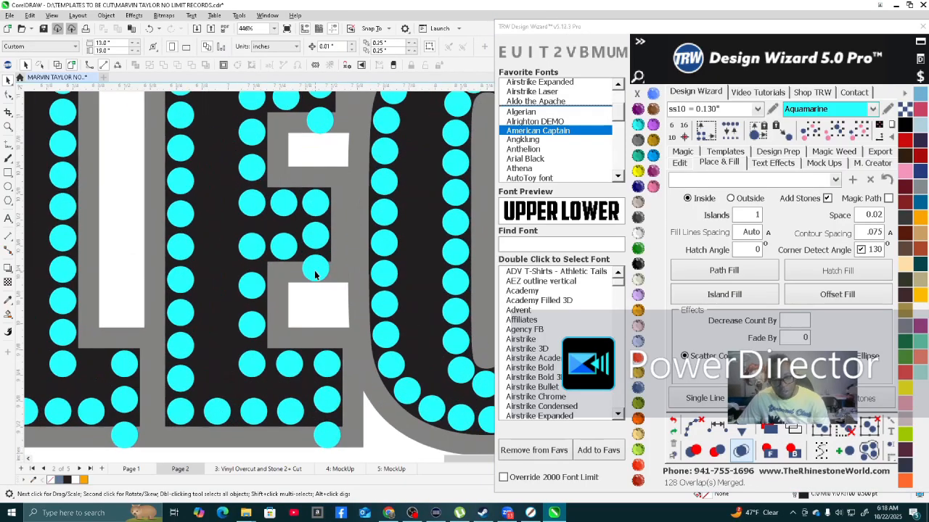
scroll(314, 274, "down", 6)
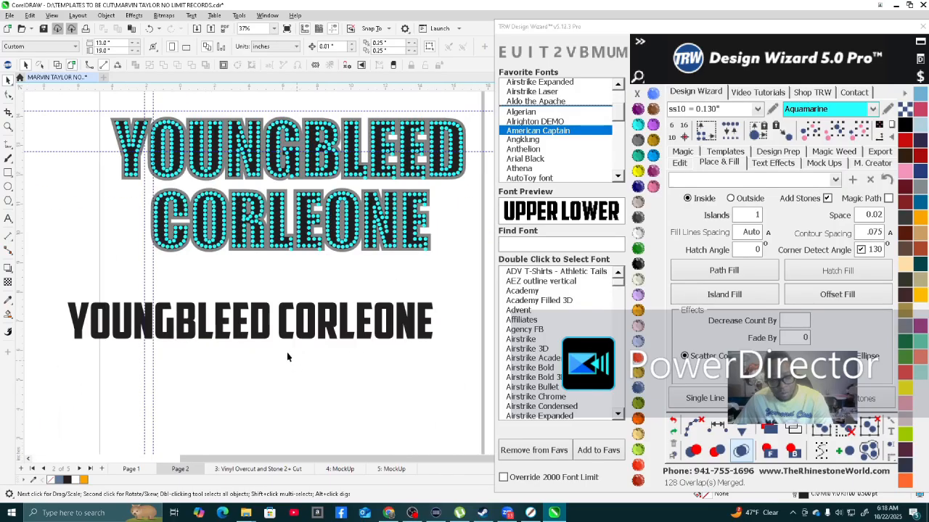
scroll(305, 268, "up", 6)
scroll(320, 247, "down", 2)
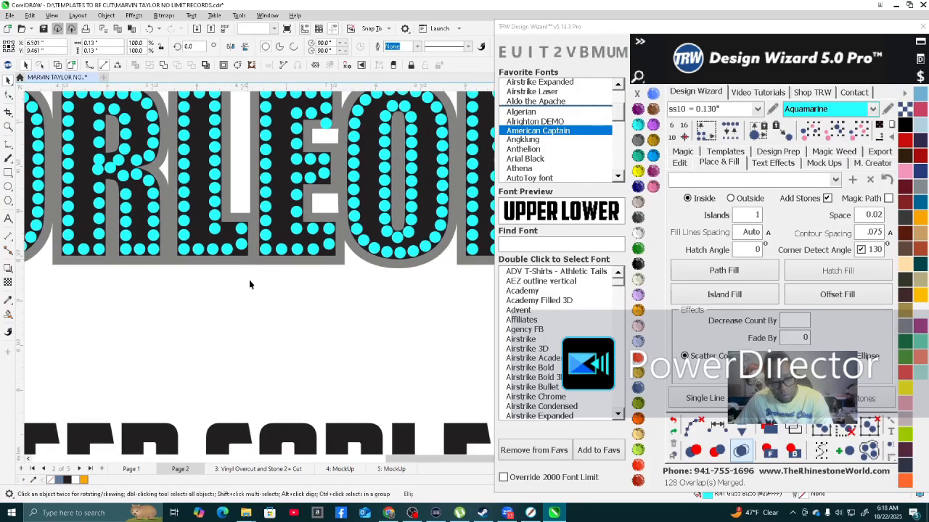
scroll(249, 279, "down", 4)
scroll(329, 317, "down", 1)
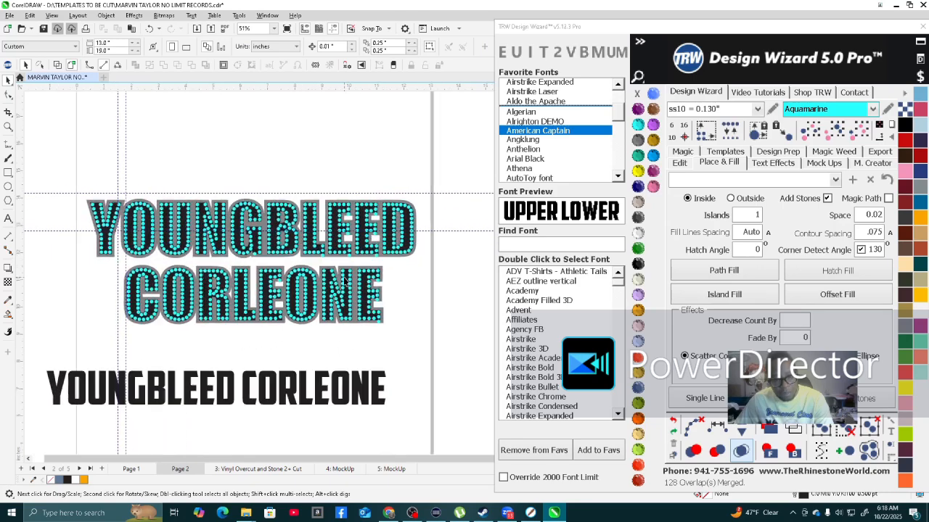
scroll(291, 333, "up", 2)
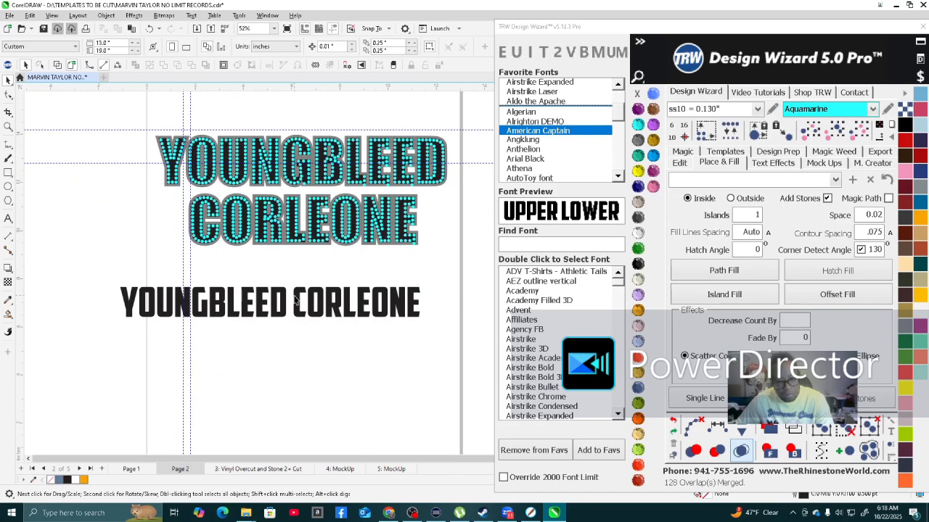
Change the font of the lower one-line American Captain text to Impact.
left_click(295, 299)
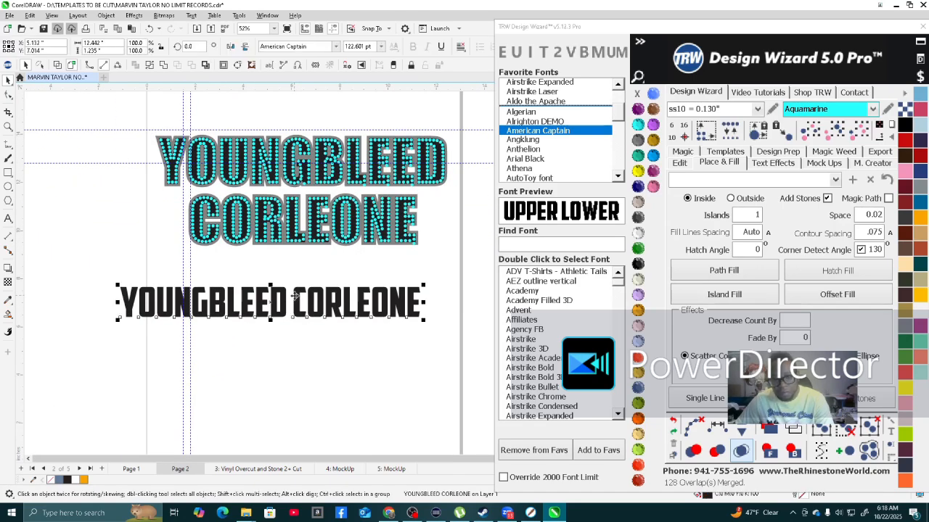
scroll(355, 304, "down", 1)
scroll(357, 259, "up", 1)
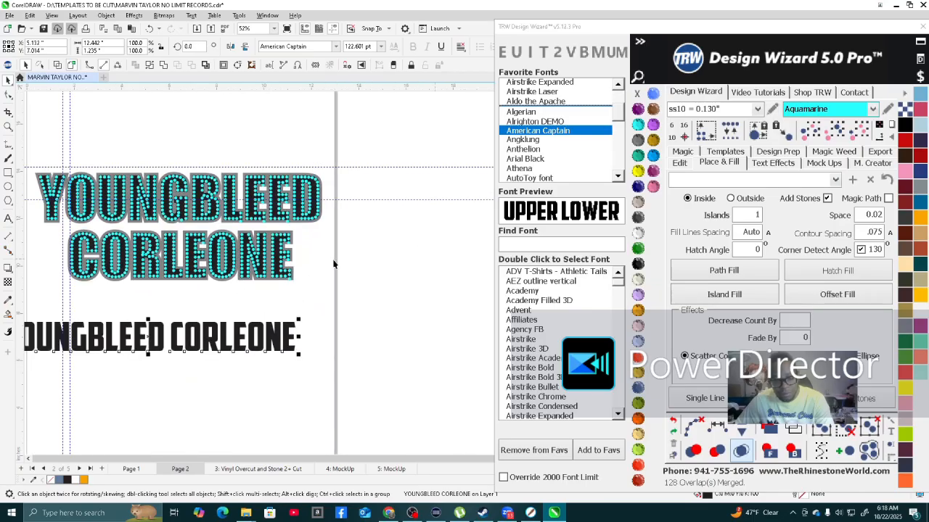
scroll(390, 288, "down", 2)
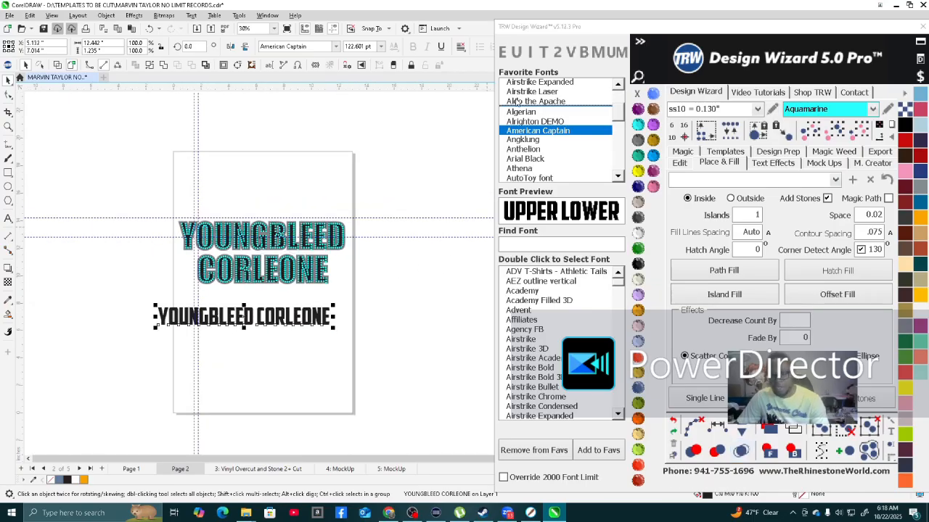
left_click(618, 86)
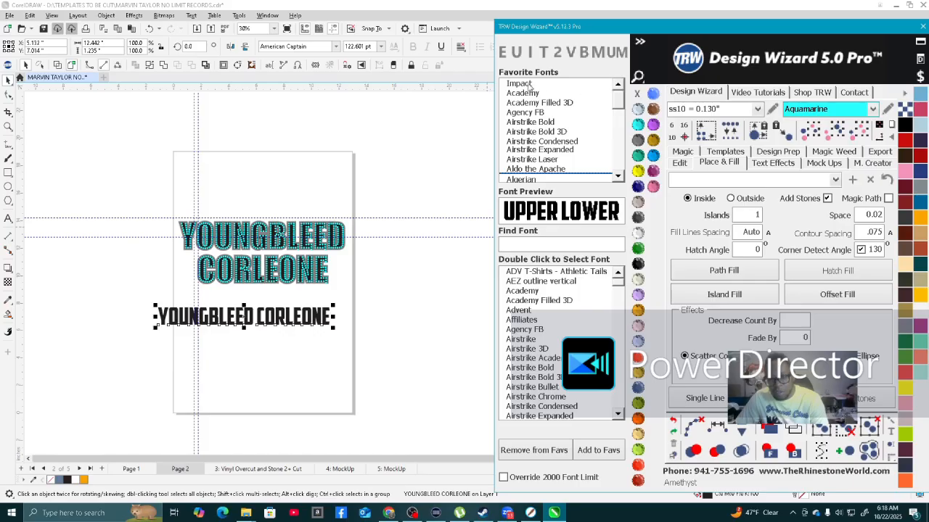
left_click(520, 84)
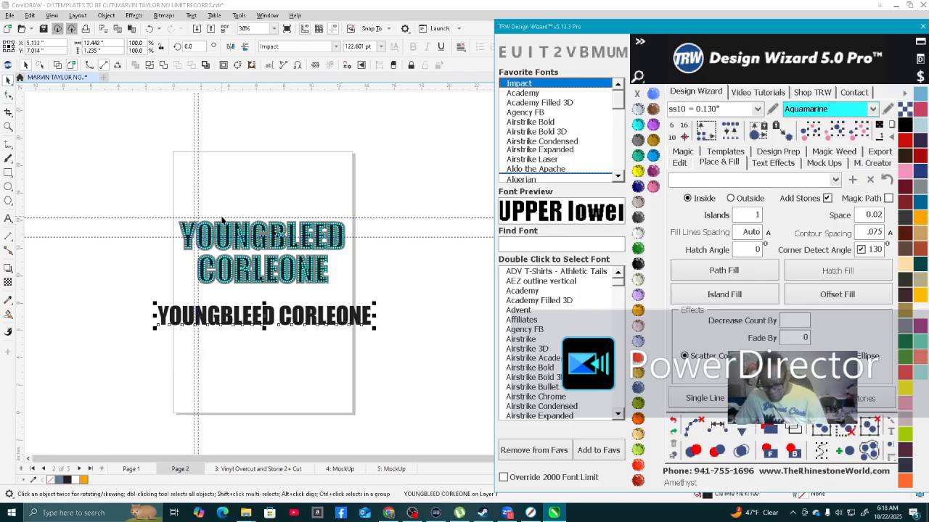
Replace the wording of the lower one-line text with BOSS LADY.
left_click(284, 316)
double_click(284, 316)
key("Delete")
key("Delete")
key("Delete")
key("Delete")
key("Delete")
key("Delete")
key("Delete")
key("Delete")
key("BackSpace")
key("BackSpace")
key("BackSpace")
key("BackSpace")
key("BackSpace")
key("BackSpace")
key("BackSpace")
key("BackSpace")
key("BackSpace")
key("BackSpace")
key("BackSpace")
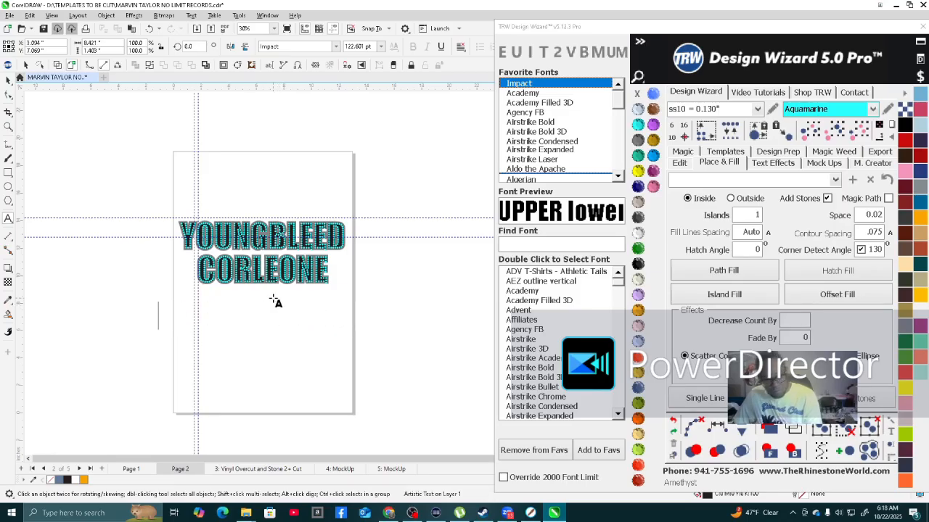
type("BOSS LADY")
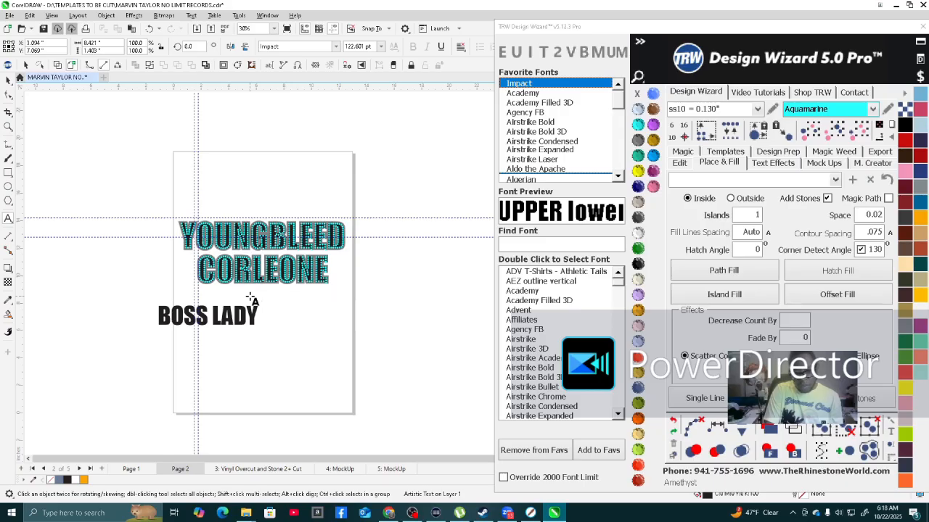
Extend the lower text to BOSS LADY T and move it under CORLEONE.
type(" T")
key("Escape")
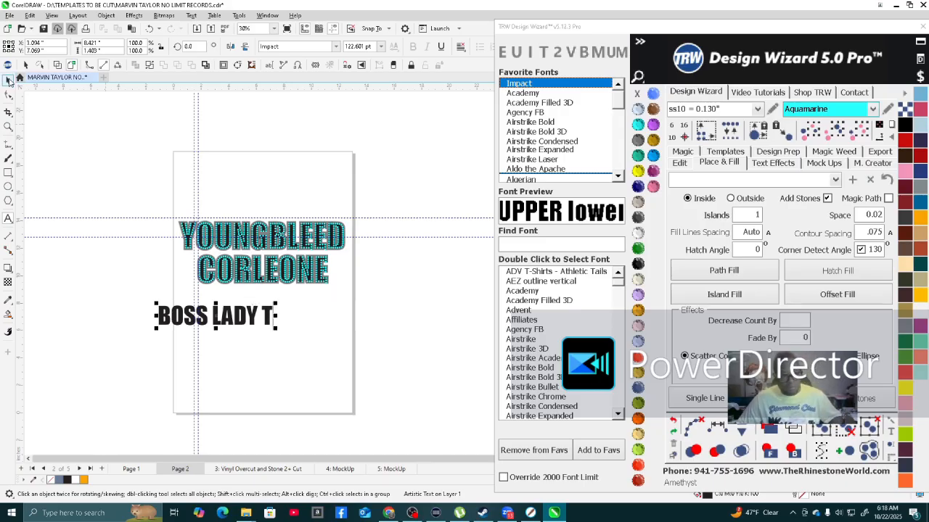
scroll(228, 320, "up", 1)
left_click_drag(209, 308, 293, 290)
left_click_drag(273, 298, 267, 301)
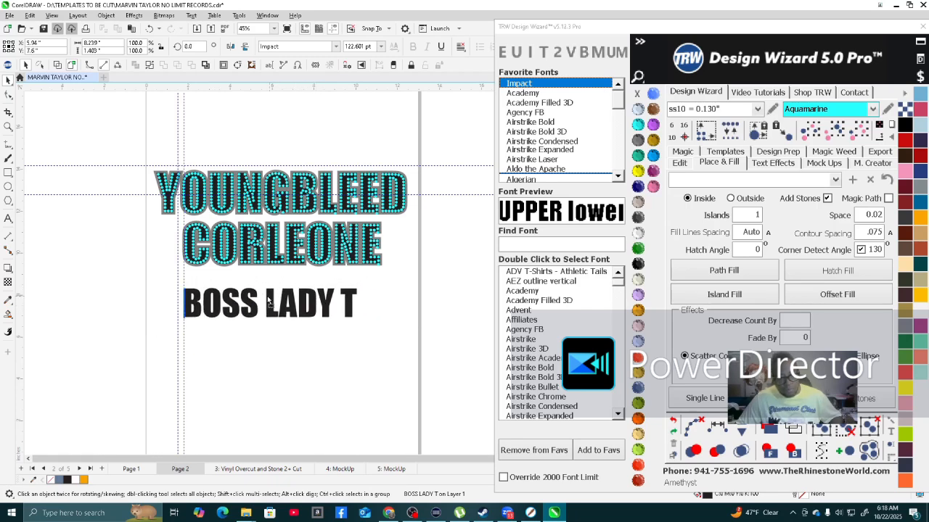
Enlarge BOSS LADY T to about 11.48 in wide and center it beneath the two-line lettering.
left_click_drag(359, 323, 426, 350)
scroll(243, 304, "up", 3)
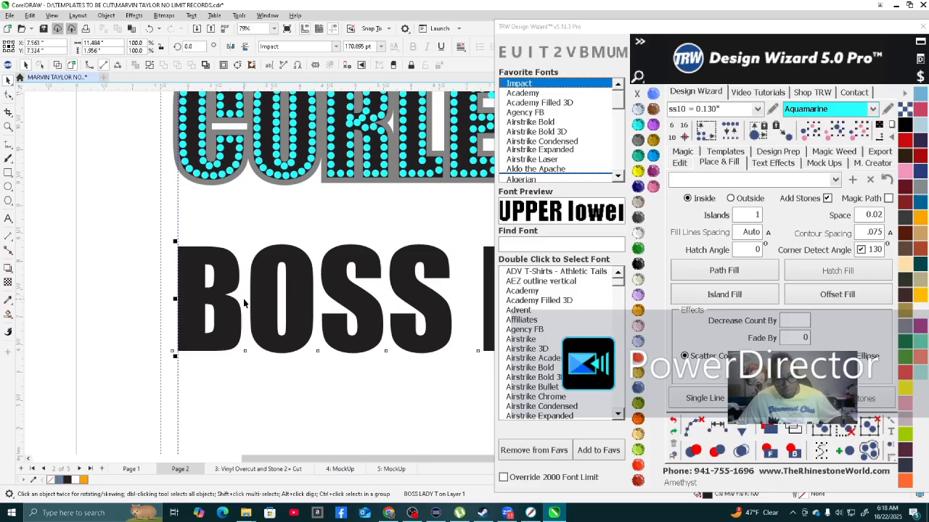
left_click_drag(268, 296, 205, 298)
scroll(202, 308, "down", 4)
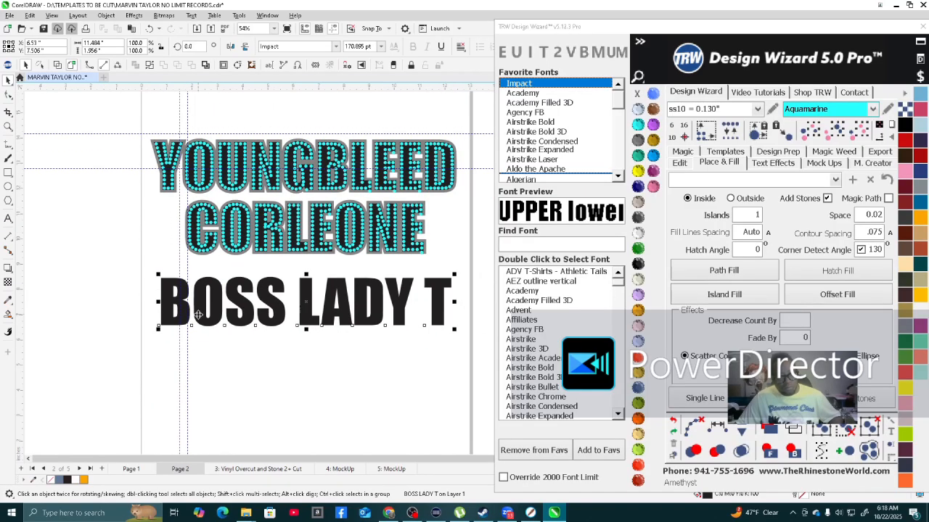
scroll(227, 311, "down", 2)
scroll(227, 310, "up", 3)
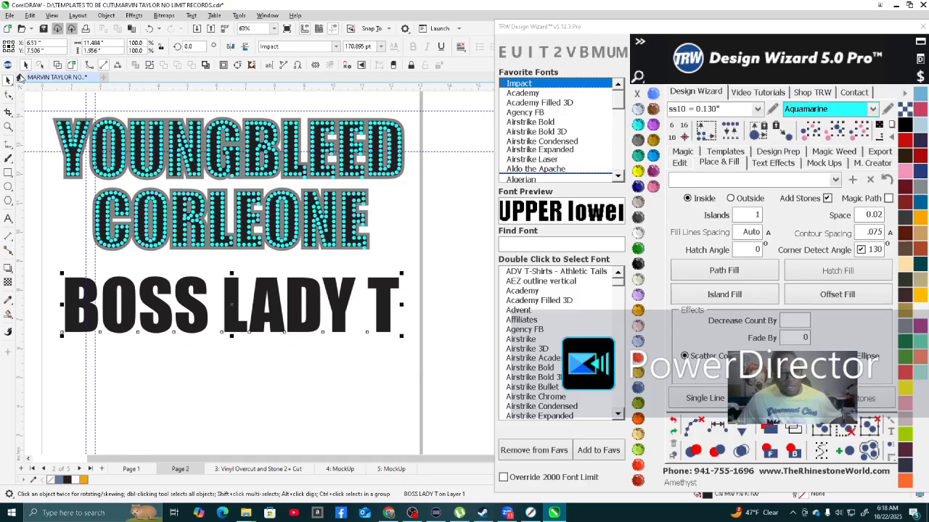
Convert BOSS LADY T to curves, island-fill it with ss10 Aquamarine stones on the inside, and merge the overlapping stones.
left_click(131, 286)
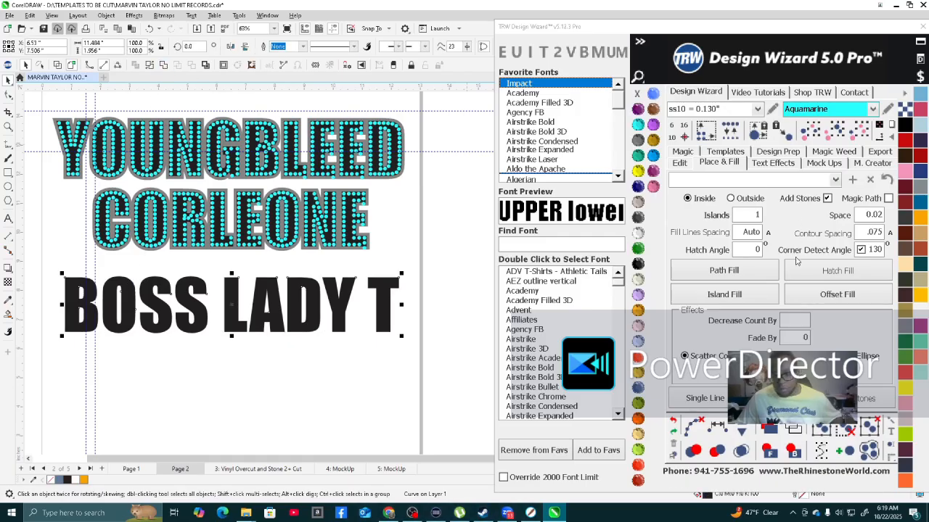
left_click(750, 295)
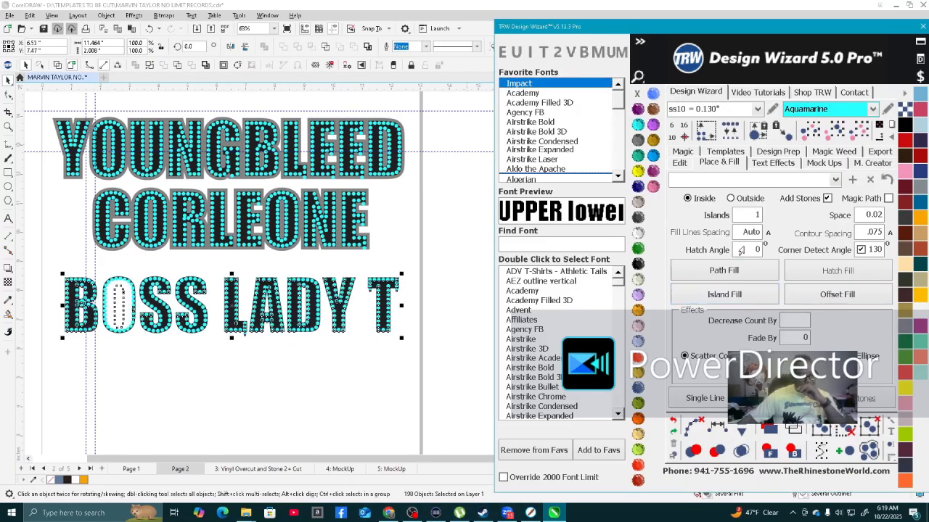
left_click(741, 451)
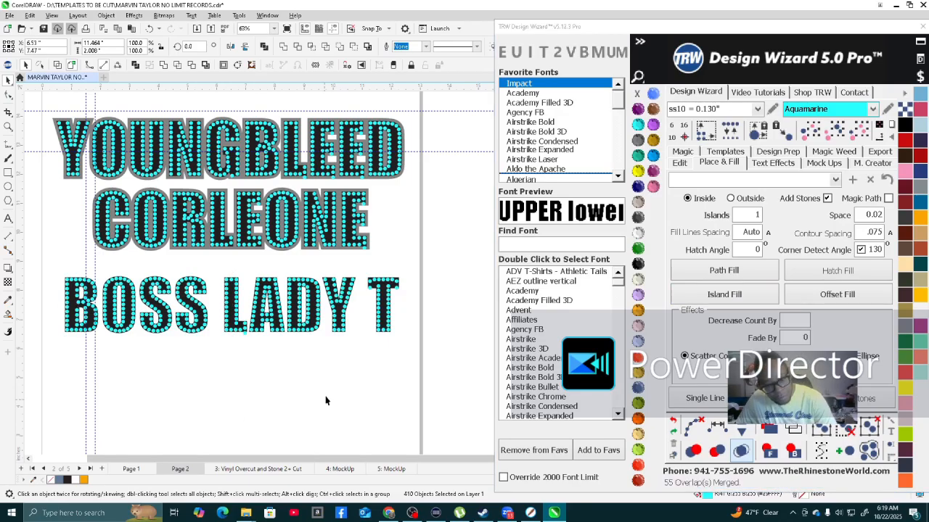
left_click(326, 400)
Create an outside contour of BOSS LADY T with .1 contour spacing and no stones, colored Black Diamond without a line.
scroll(330, 290, "up", 4)
scroll(320, 264, "down", 1)
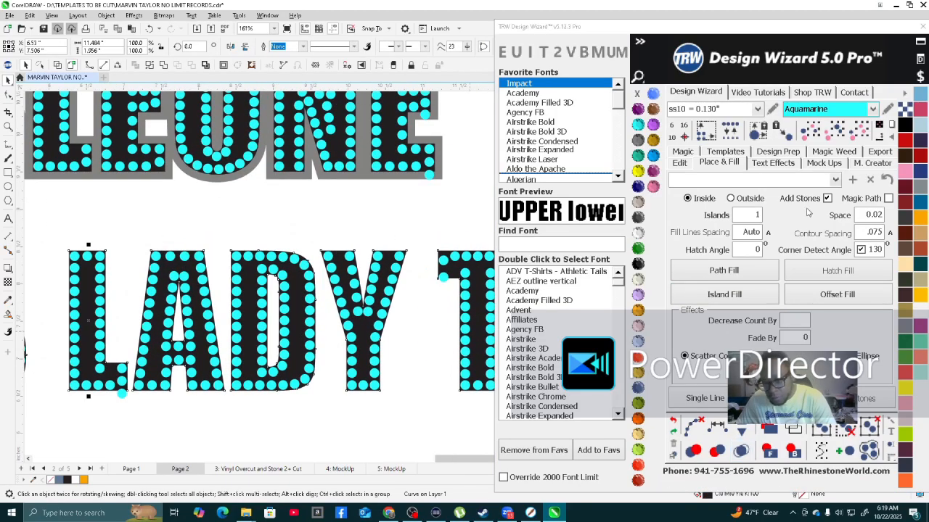
left_click(857, 232)
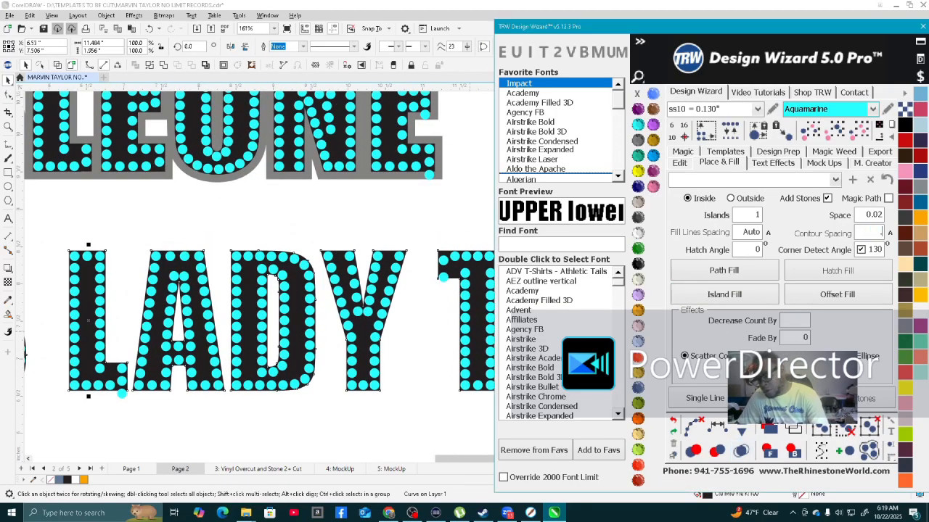
left_click(827, 199)
left_click(724, 294)
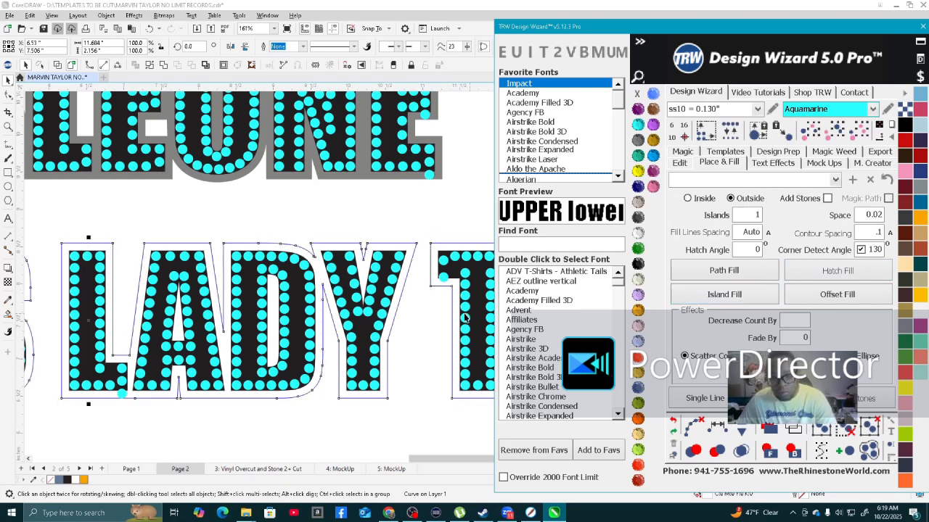
scroll(465, 317, "down", 2)
left_click(639, 138)
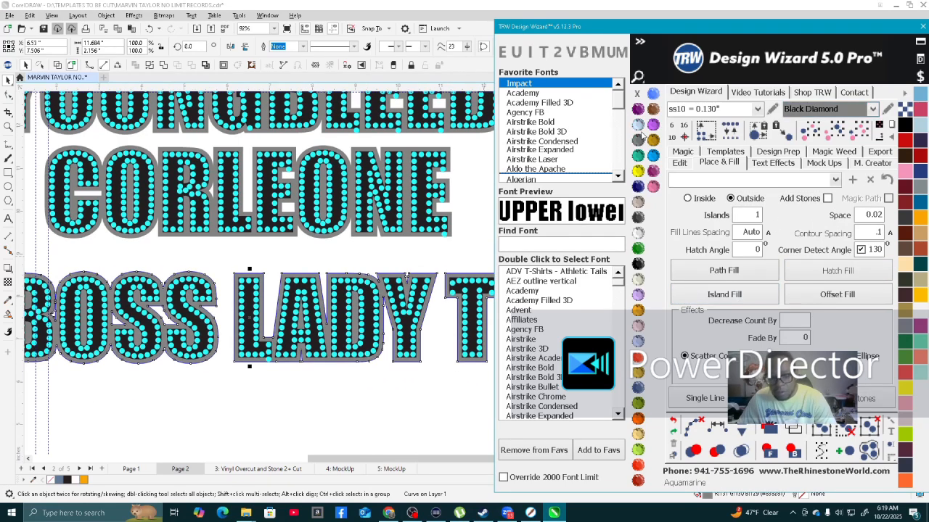
scroll(465, 314, "down", 2)
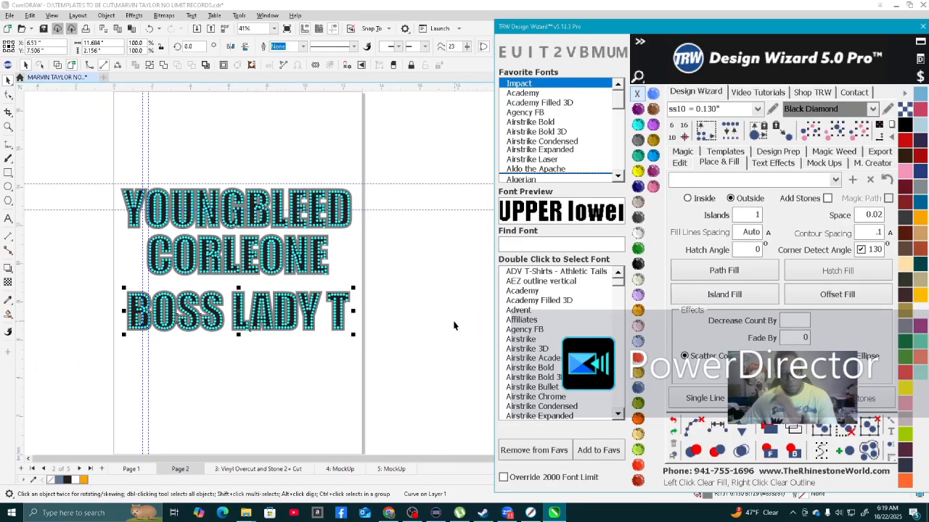
left_click(455, 320)
Reposition the two stones at the left end of the T's crossbar to line up with the top row and sit inside the letter.
scroll(326, 293, "up", 2)
scroll(326, 293, "up", 6)
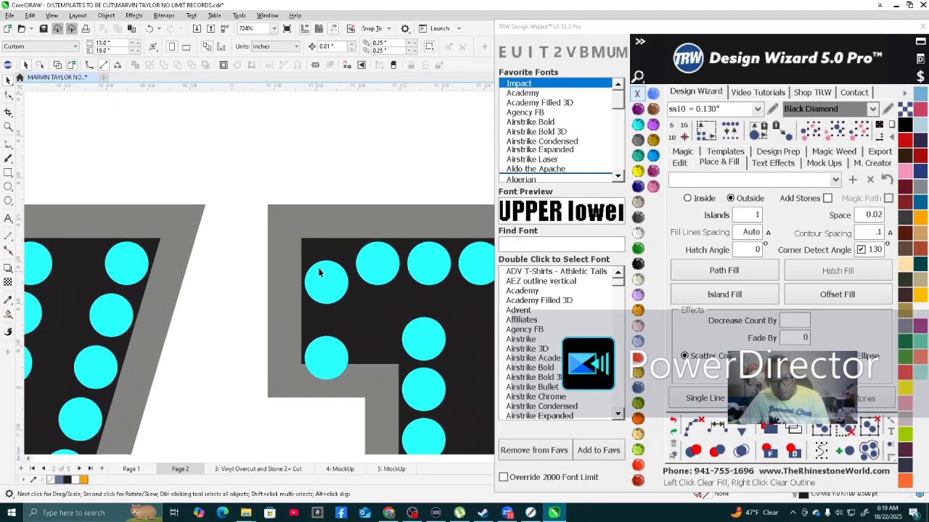
left_click_drag(451, 262, 427, 284)
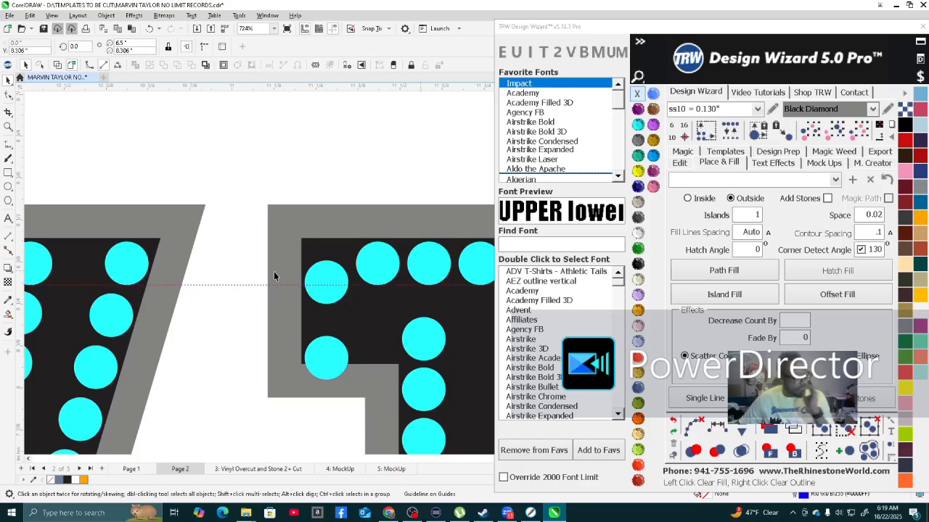
scroll(291, 341, "down", 4)
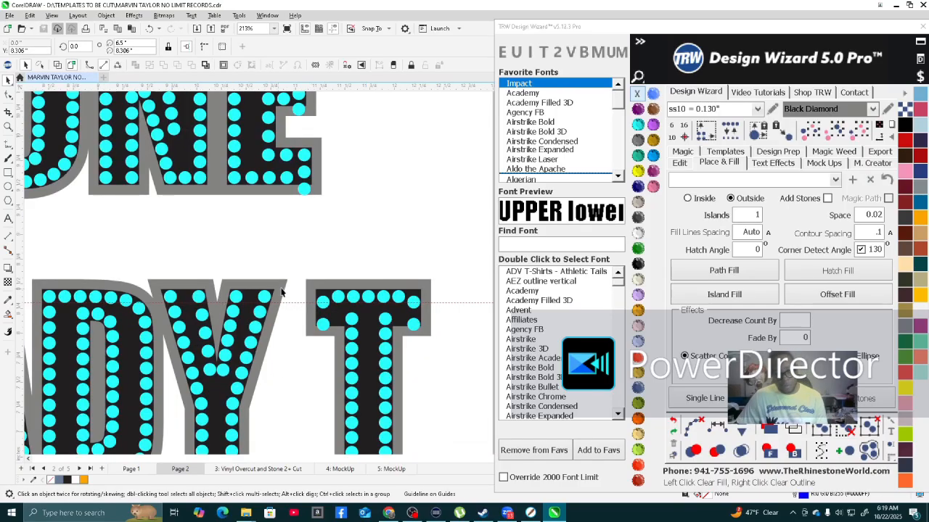
scroll(349, 279, "up", 6)
left_click_drag(337, 291, 341, 261)
left_click_drag(335, 392, 338, 376)
scroll(275, 341, "down", 5)
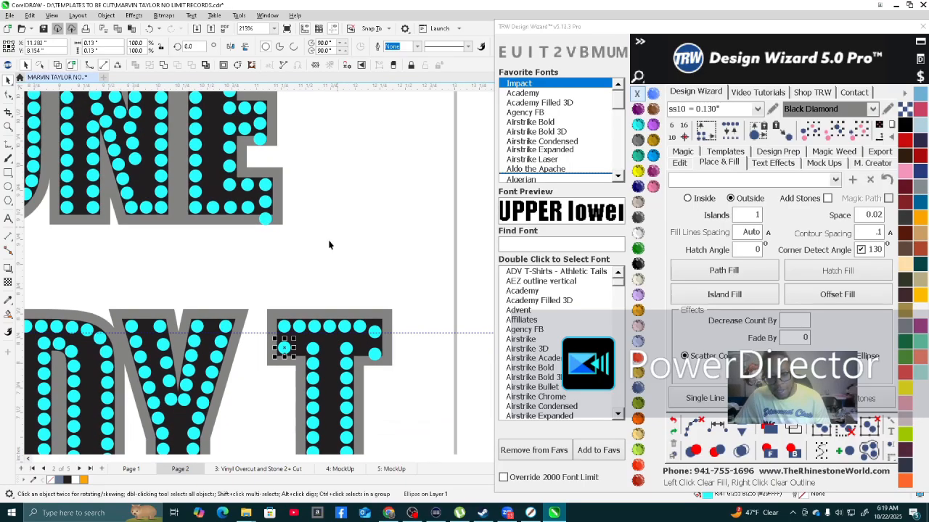
Align the two stones at the right end of the T's crossbar with the neighboring stone rows.
scroll(374, 330, "up", 5)
mouse_move(383, 296)
left_mouse_down()
mouse_move(380, 240)
mouse_move(382, 308)
mouse_move(380, 279)
left_mouse_up()
scroll(383, 251, "down", 4)
scroll(380, 240, "up", 3)
scroll(377, 283, "down", 2)
scroll(377, 283, "down", 2)
Respace the stones along the lower edge of the T's crossbar on both sides of the stem, filling each gap, and clear the paths.
left_click(323, 275, "shift")
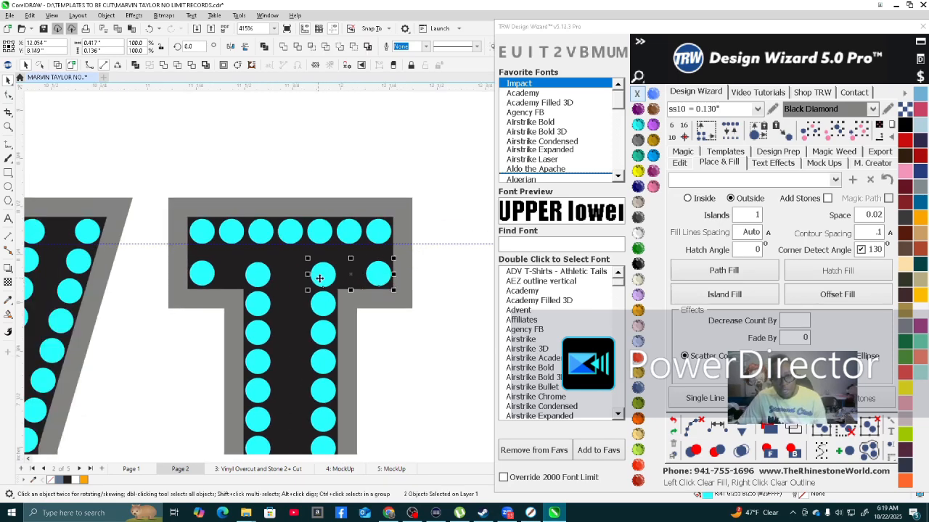
left_click(716, 428)
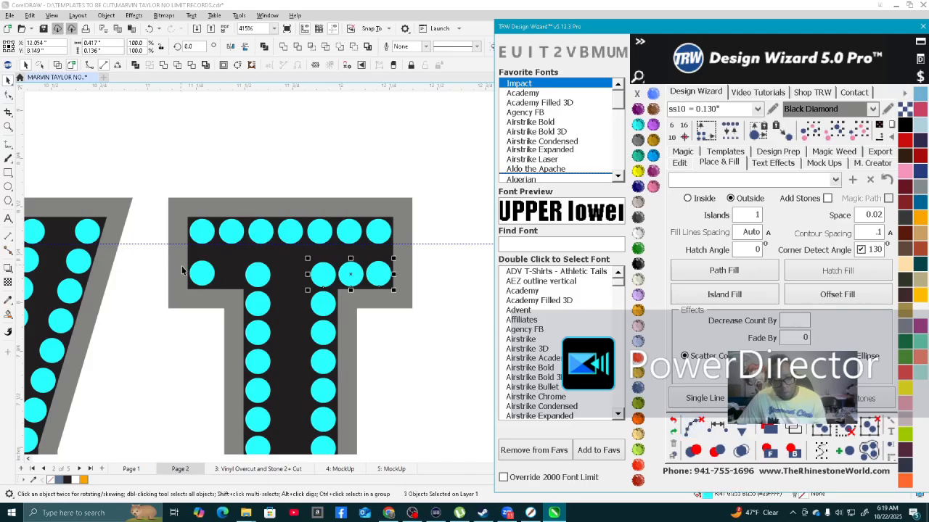
left_click_drag(199, 274, 268, 274)
left_click(715, 428)
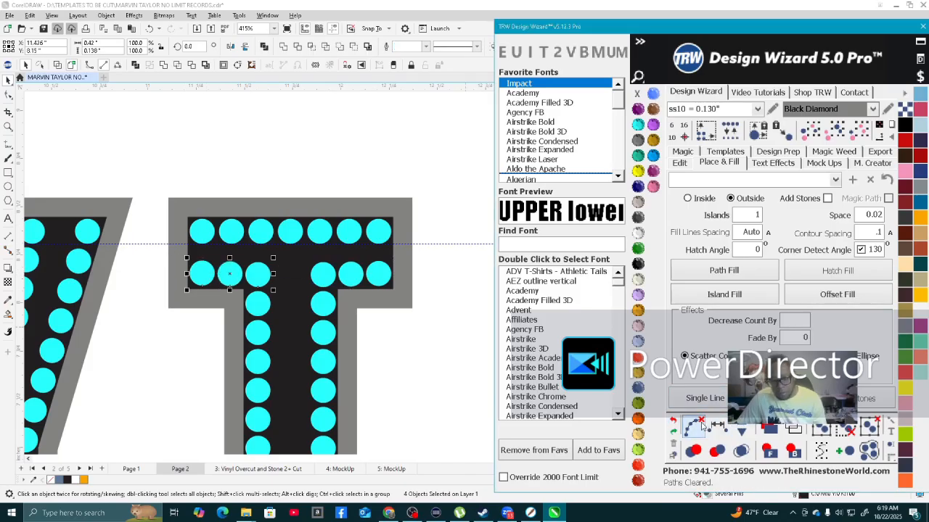
scroll(329, 179, "down", 1)
scroll(377, 212, "down", 2)
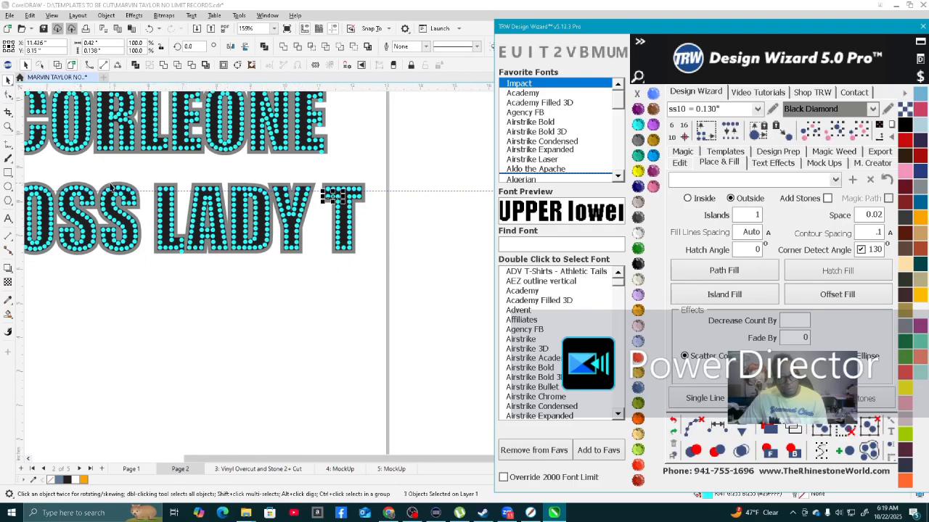
Delete the stone hanging below the L's foot and align the remaining corner stone with the bottom row using a horizontal guideline.
scroll(185, 217, "up", 3)
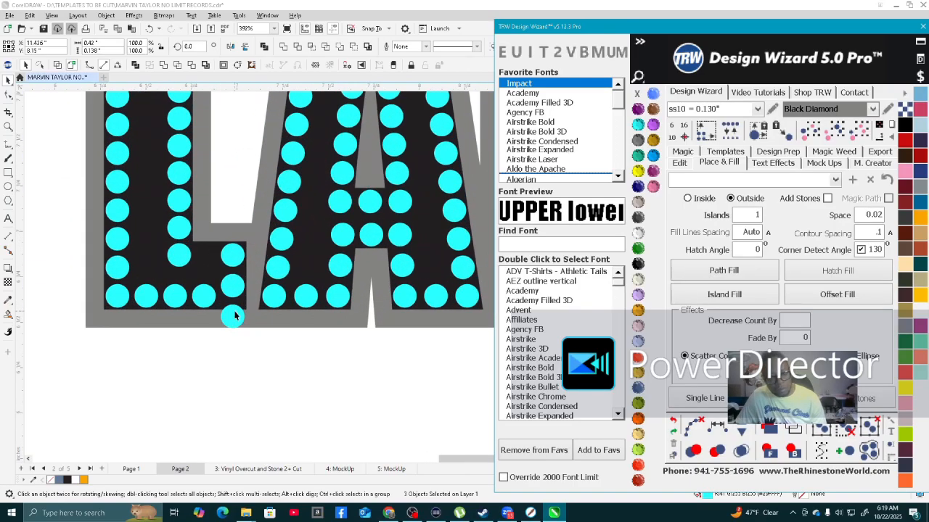
left_click(234, 316)
scroll(175, 268, "up", 2)
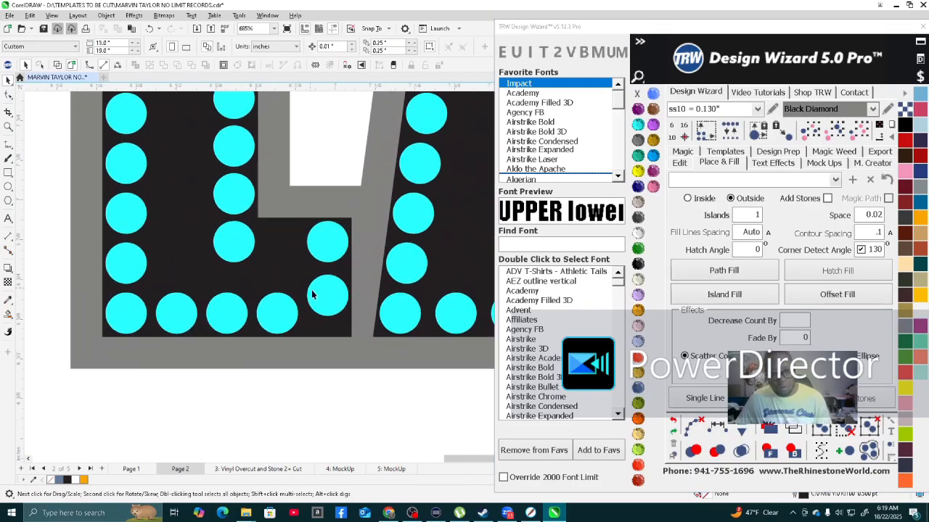
scroll(310, 292, "up", 2)
left_click_drag(290, 89, 249, 288)
left_click(331, 332)
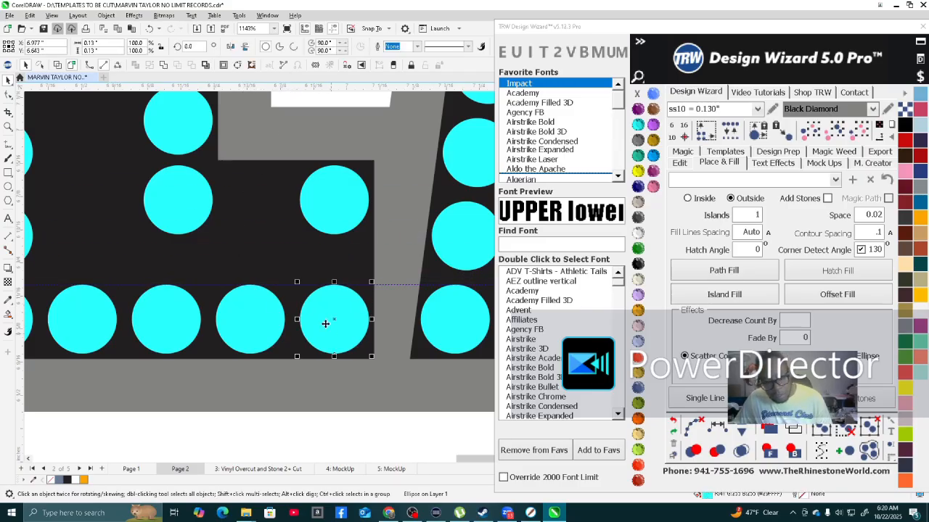
Fill the gap between the two stones in the upper row of the L's foot using Fill Between 2 with .02 spacing.
left_click(171, 206)
left_click(314, 191, "shift")
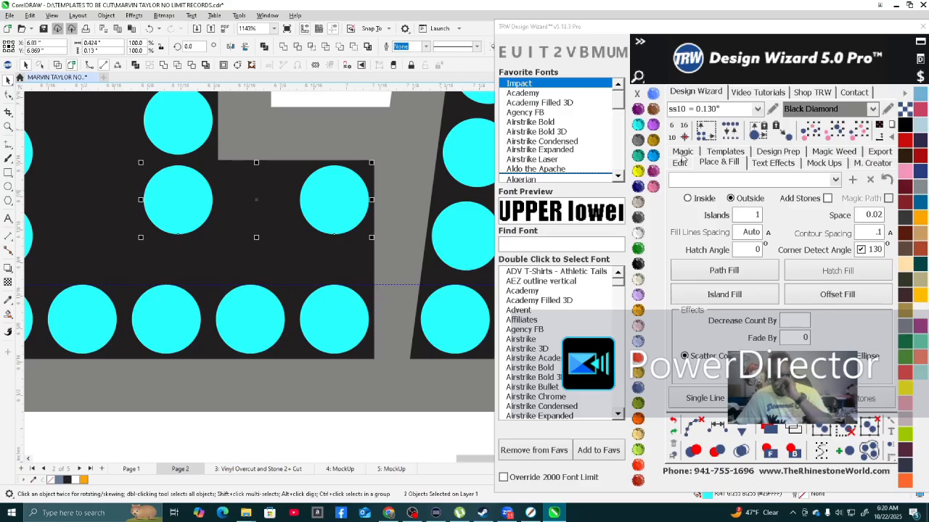
left_click(679, 163)
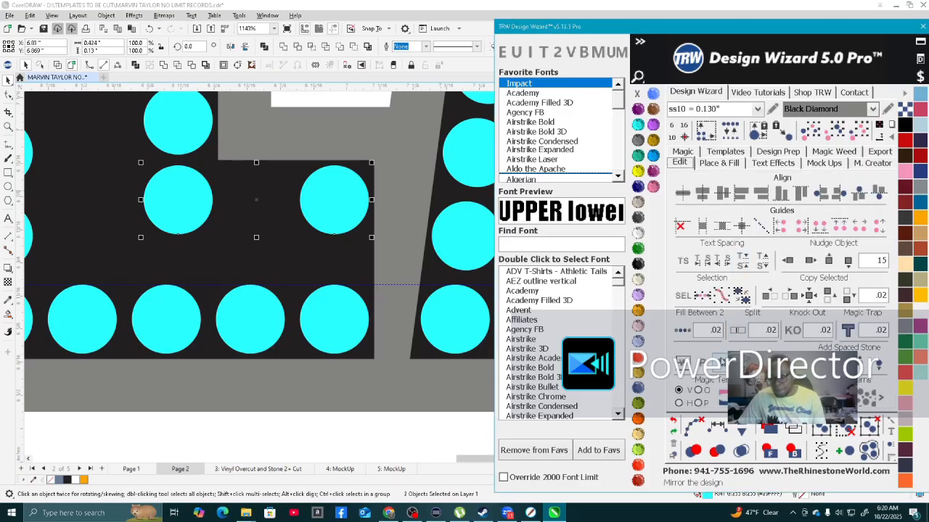
left_click(682, 330)
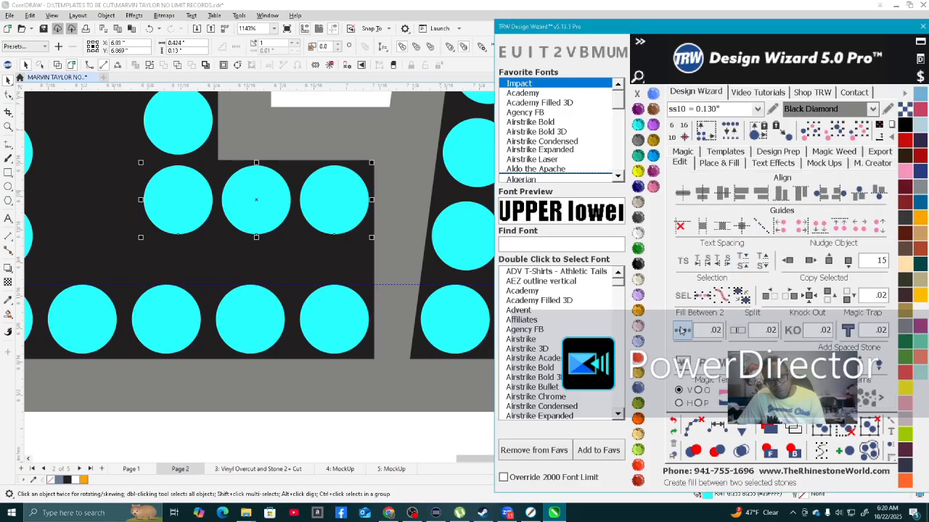
scroll(103, 225, "down", 10)
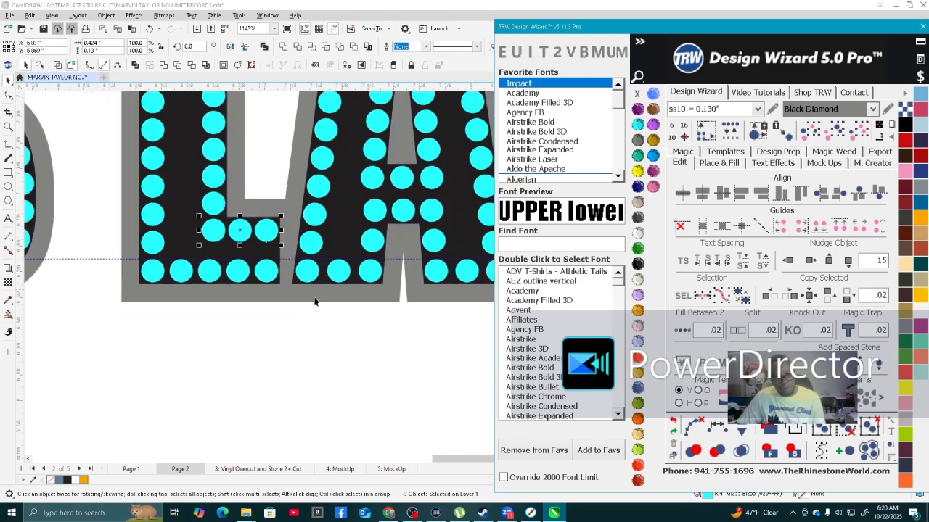
Try to respace the inner vertical column of stones in the B equally.
scroll(154, 267, "up", 3)
scroll(154, 267, "down", 2)
scroll(174, 232, "up", 5)
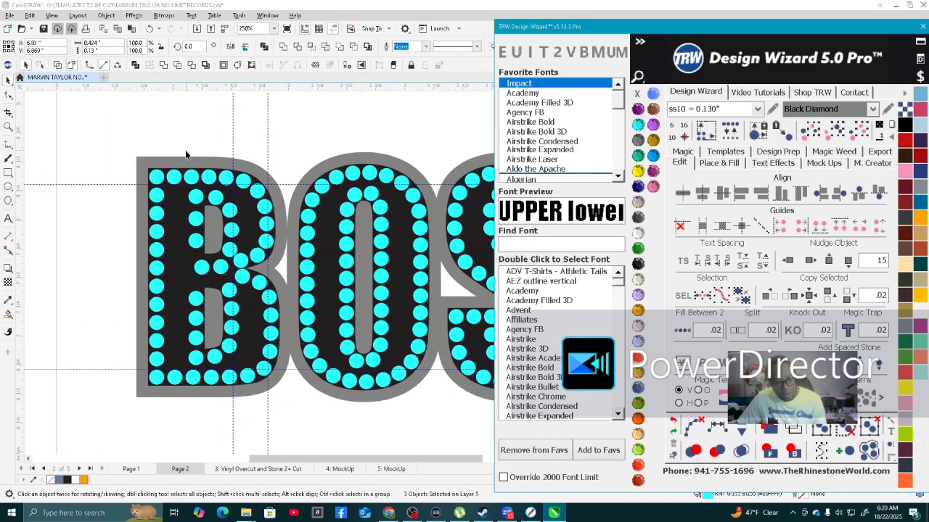
left_click_drag(187, 142, 205, 379)
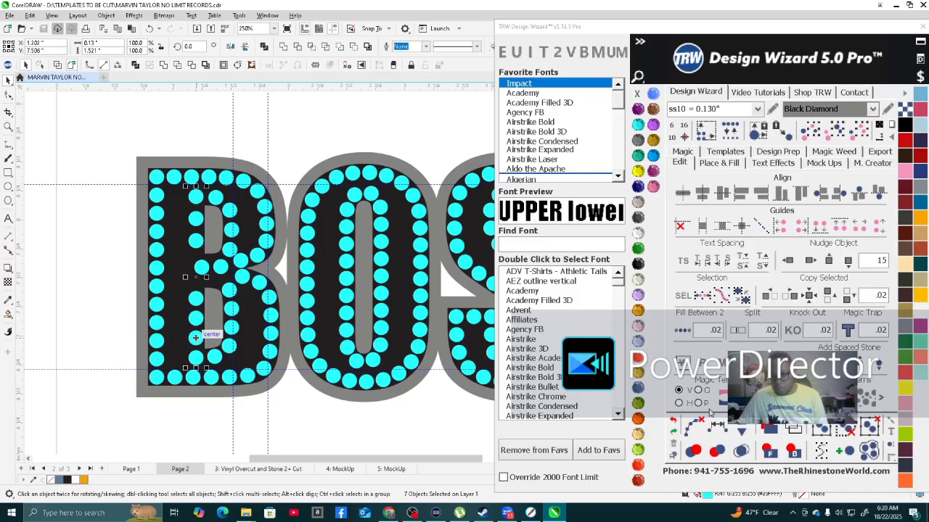
left_click(716, 427)
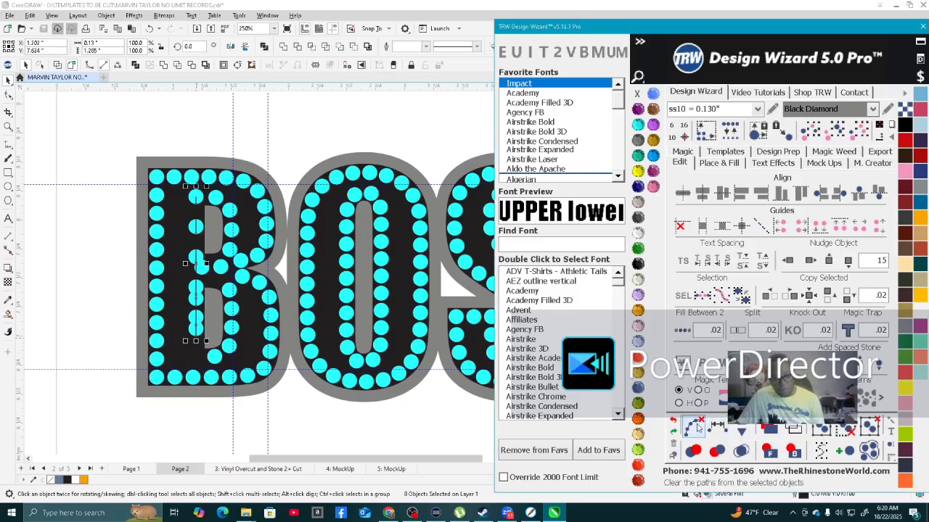
left_click(672, 423)
Delete the extra stone at the middle of the B's inner vertical column, respace the column evenly with its gap filled, and clear the paths.
scroll(157, 336, "up", 2)
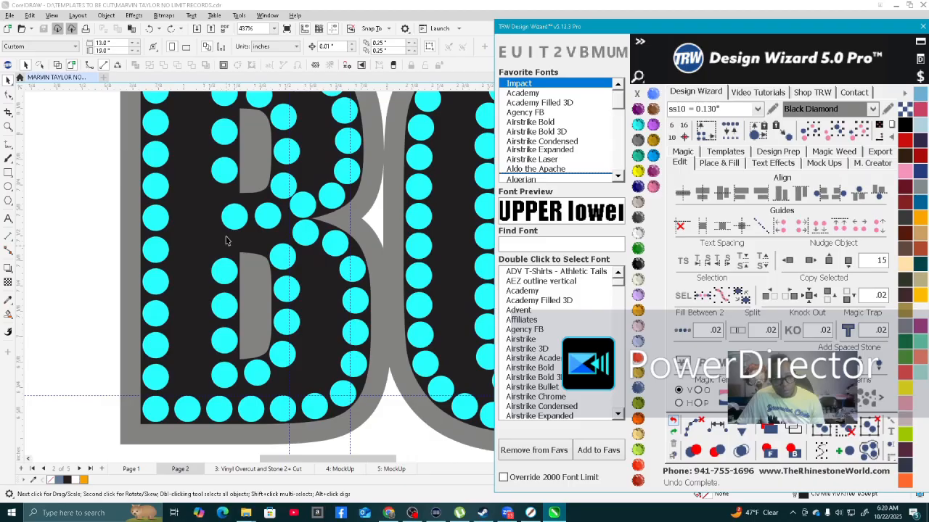
scroll(201, 212, "down", 2)
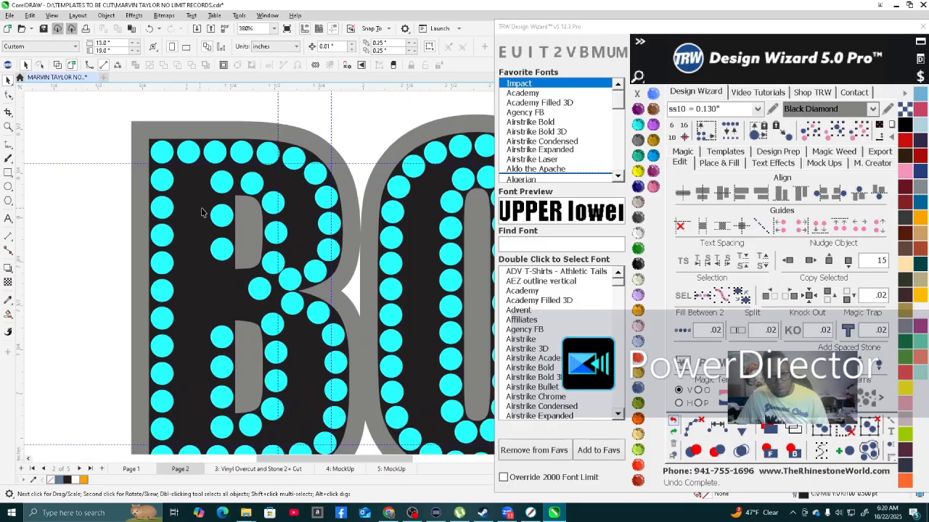
left_click(222, 183)
left_click(223, 252, "shift")
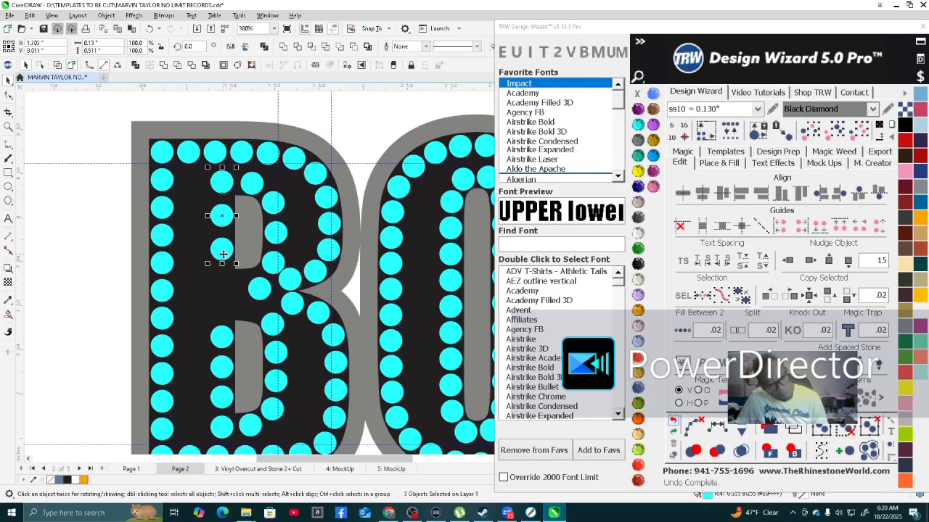
left_click(221, 339, "shift")
left_click(221, 367, "shift")
left_click(222, 396, "shift")
left_click(222, 427, "shift")
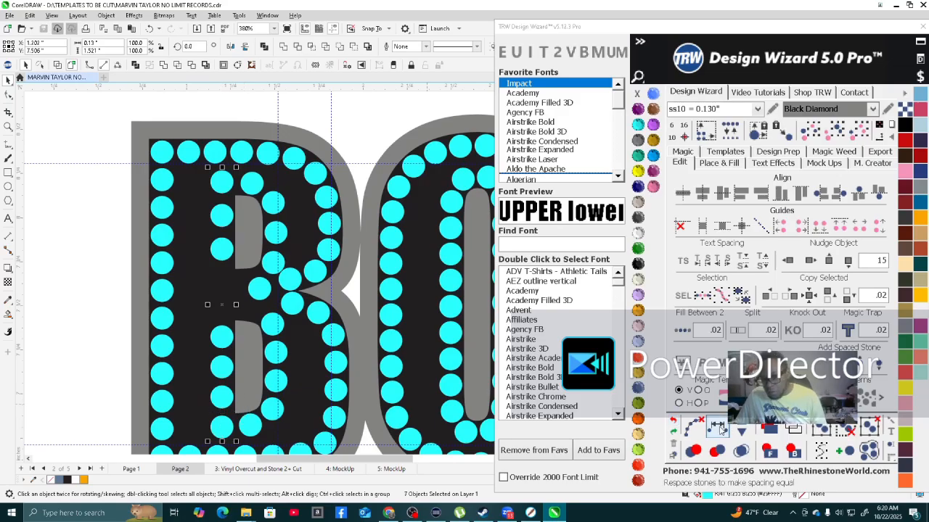
left_click(688, 434)
left_click(827, 364)
left_click(827, 364)
left_click(693, 426)
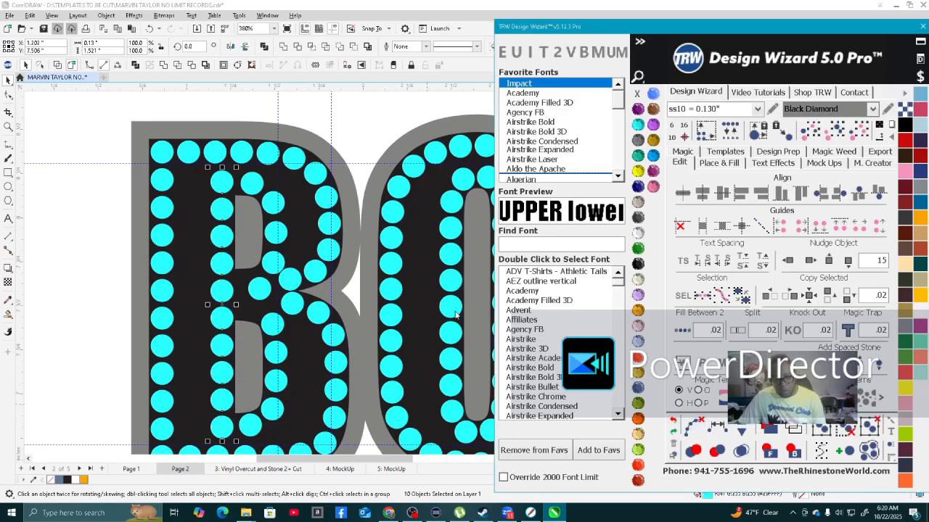
Move the inner stone at the B's waist up beside the inner column and duplicate it directly below, above the lower counter.
scroll(287, 279, "up", 4)
left_click_drag(263, 293, 232, 272)
scroll(217, 269, "down", 3)
scroll(231, 336, "up", 2)
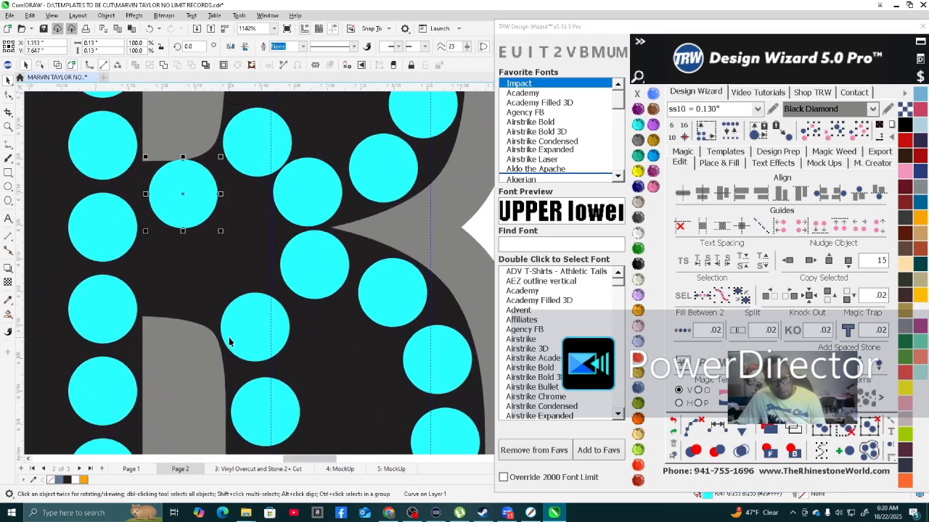
left_click_drag(192, 195, 191, 278)
scroll(191, 278, "down", 3)
scroll(116, 250, "up", 3)
scroll(116, 251, "up", 2)
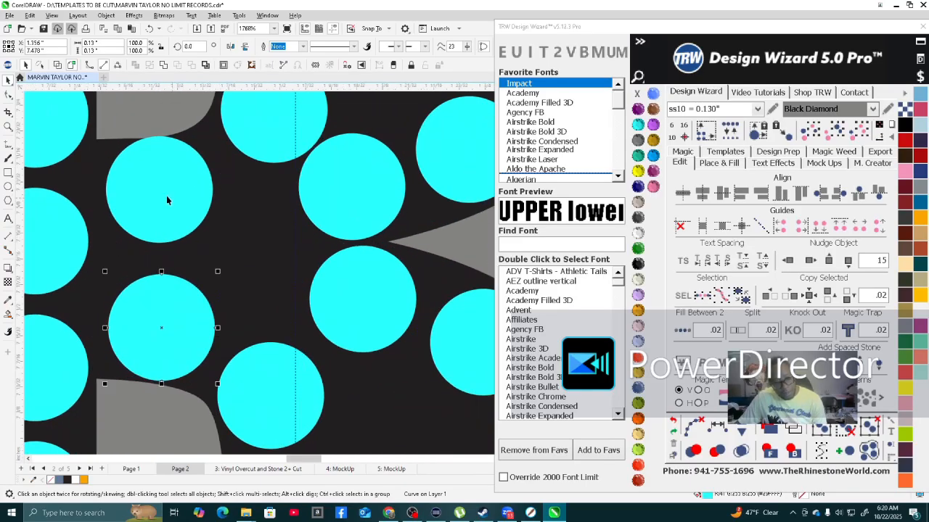
Fine-tune the two stones at the B's waist and place a copy in the gap between them and the outer curve.
scroll(166, 201, "down", 3)
scroll(152, 245, "up", 4)
left_click_drag(194, 248, 179, 250)
left_click_drag(181, 400, 167, 397)
left_click_drag(166, 397, 271, 320)
scroll(218, 319, "down", 4)
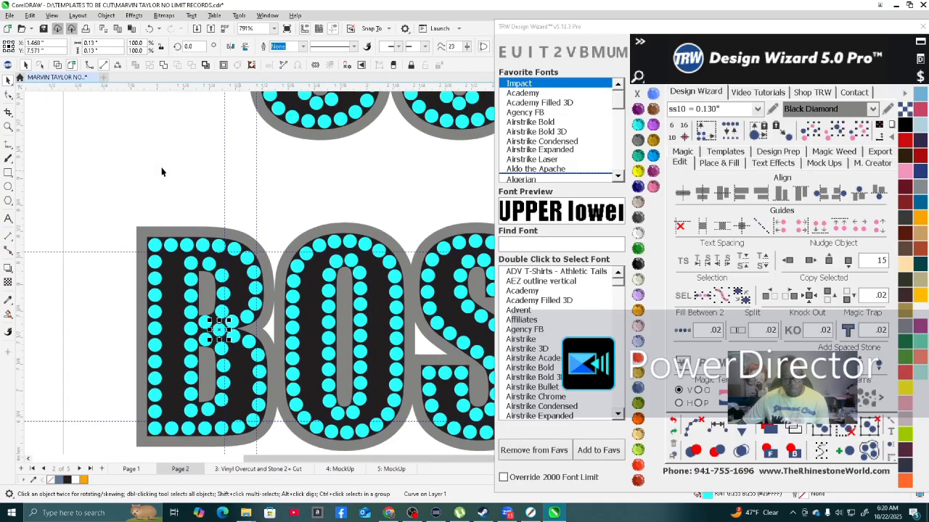
scroll(167, 176, "down", 1)
left_click(122, 196)
Add the text MARVOLOUS below BOSS LADY T and enlarge it to about 11.6 inches wide.
scroll(91, 294, "down", 1)
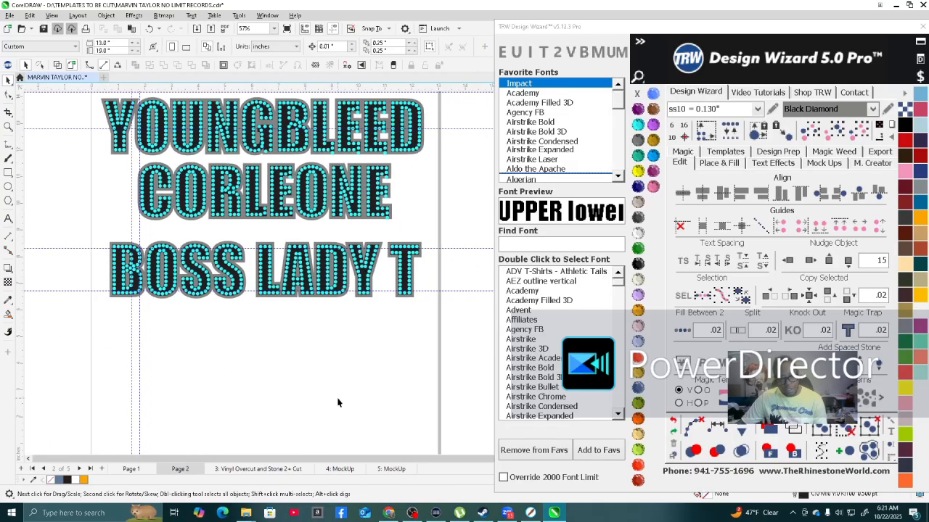
scroll(418, 287, "up", 2)
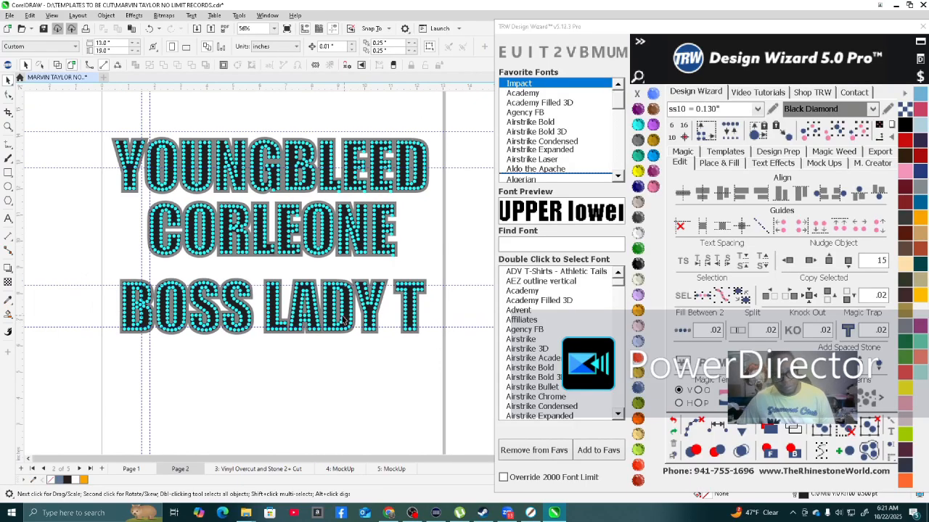
scroll(348, 321, "up", 2)
scroll(332, 354, "down", 4)
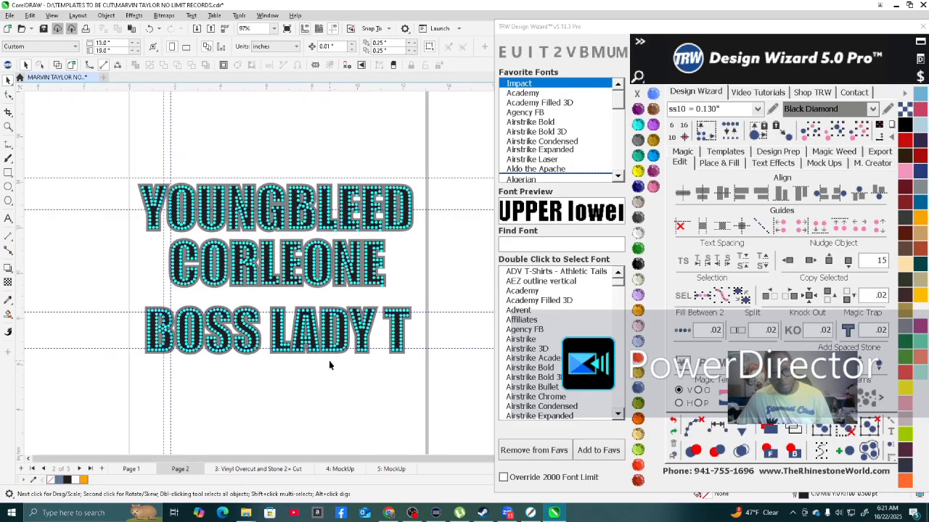
scroll(264, 335, "up", 1)
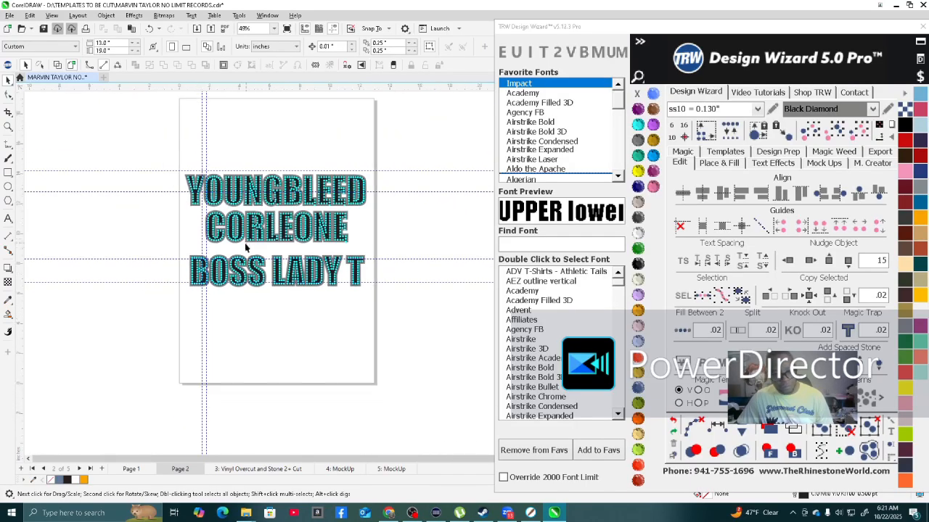
left_click(8, 220)
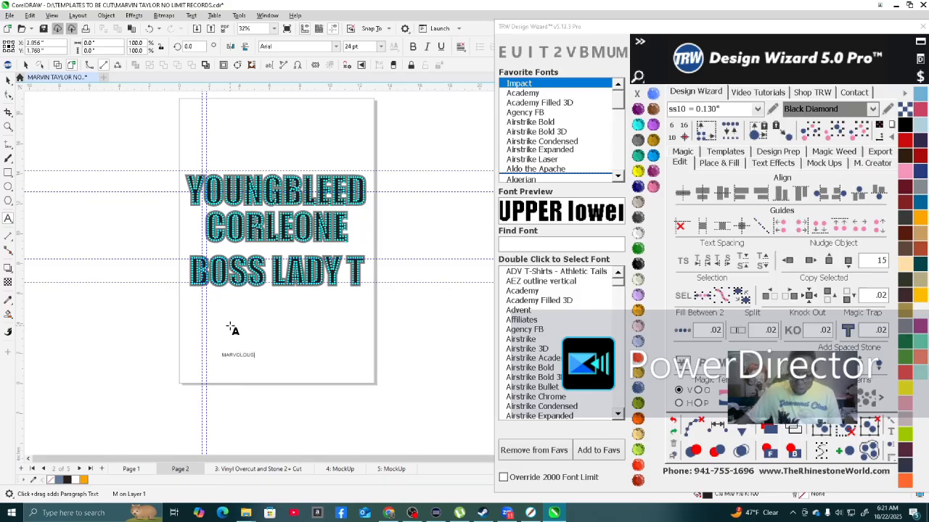
key("ctrl+space")
left_click(9, 80)
left_click_drag(259, 349, 398, 291)
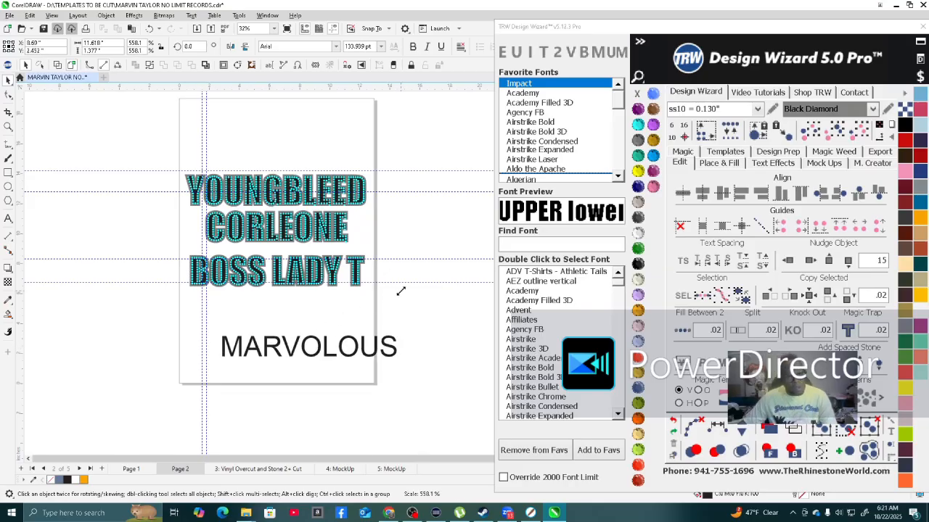
Apply the Impact font to MARVOLOUS and move the word closer beneath BOSS LADY T.
left_click(523, 85)
double_click(523, 85)
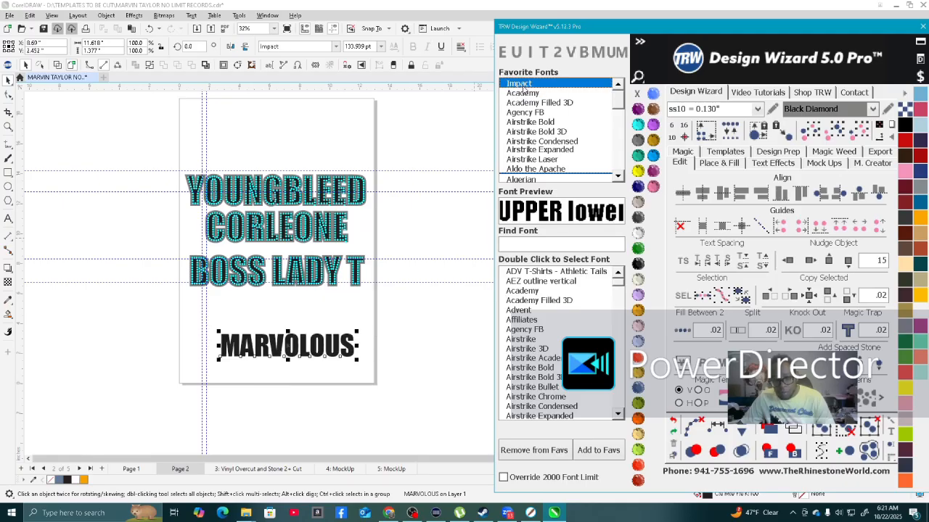
scroll(240, 384, "up", 2)
left_click_drag(312, 327, 269, 291)
scroll(270, 291, "down", 4)
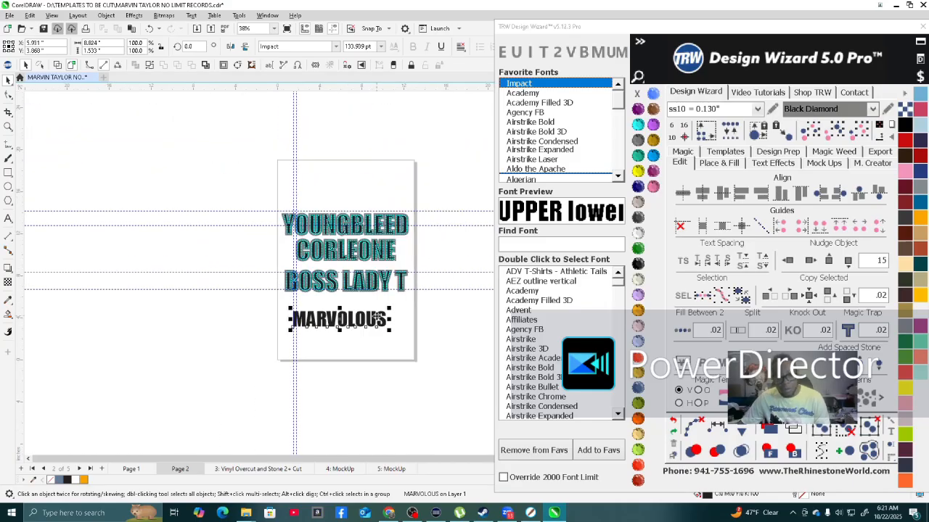
Delete the stone hanging below the L's foot in YOUNGBLEED and lower the remaining corner stone into line with the bottom row.
scroll(379, 317, "up", 2)
scroll(346, 154, "up", 4)
left_click(397, 133)
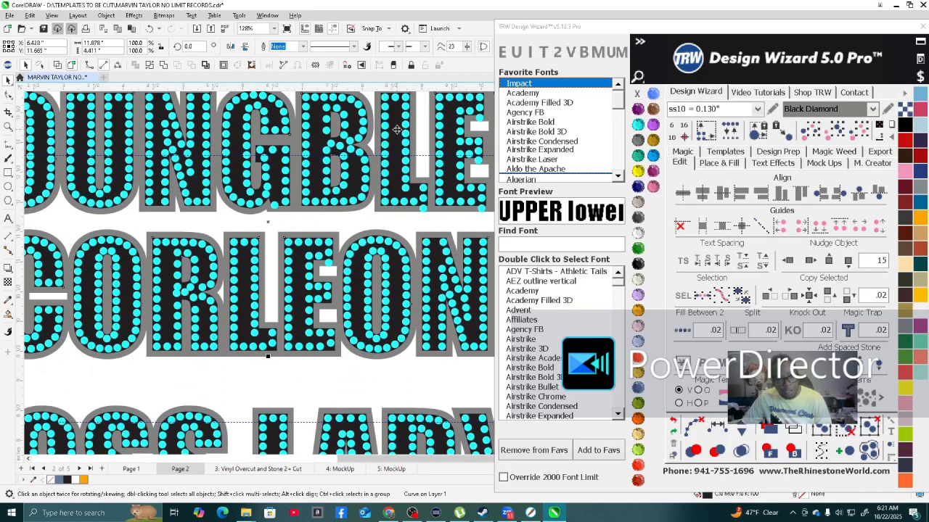
scroll(396, 133, "down", 2)
scroll(396, 221, "up", 3)
scroll(397, 218, "up", 2)
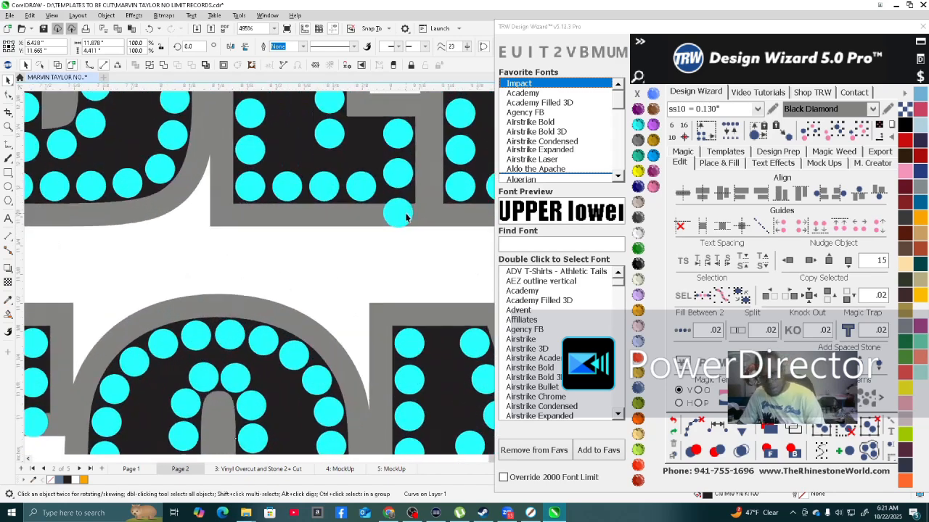
left_click(397, 207)
scroll(392, 200, "up", 3)
scroll(388, 197, "up", 3)
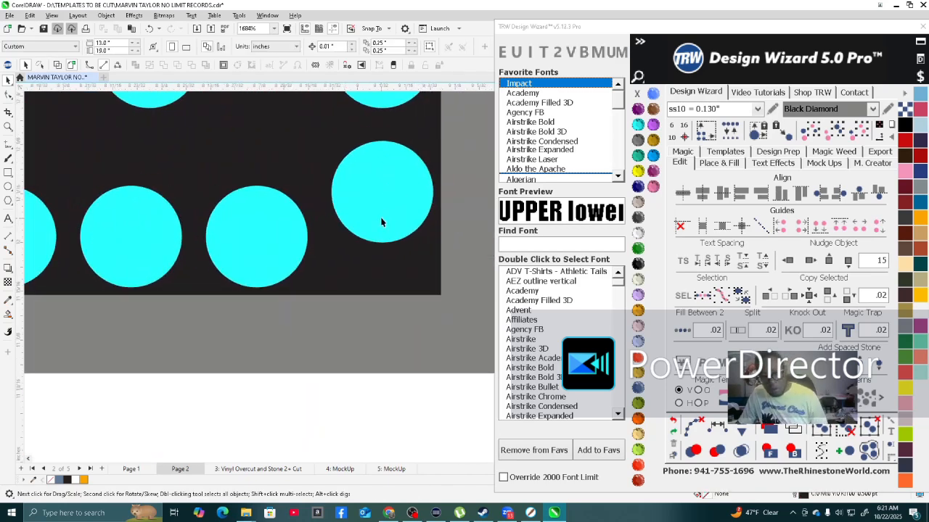
left_click_drag(399, 188, 394, 251)
scroll(377, 240, "down", 7)
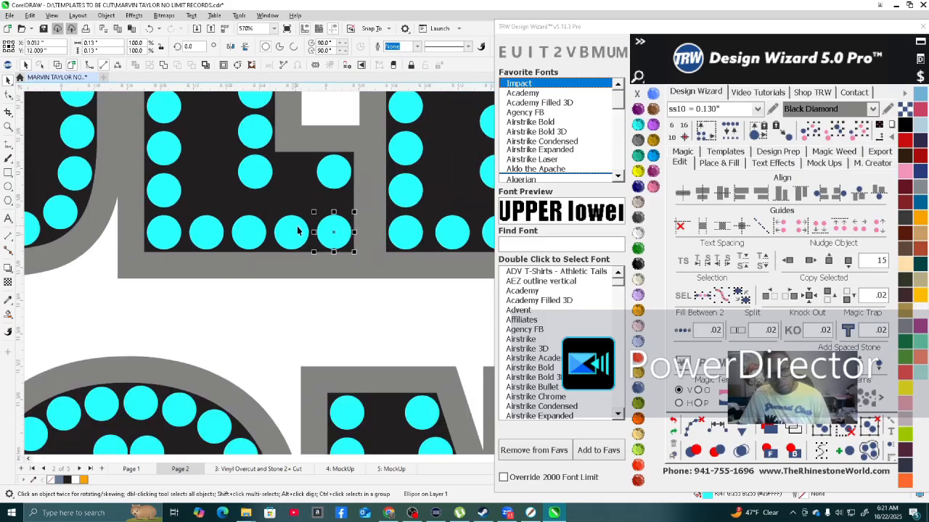
Fill the gap between the two upper stones of the L's foot in YOUNGBLEED using Fill Between 2 with .02 spacing.
left_click(277, 203)
left_click(316, 199, "shift")
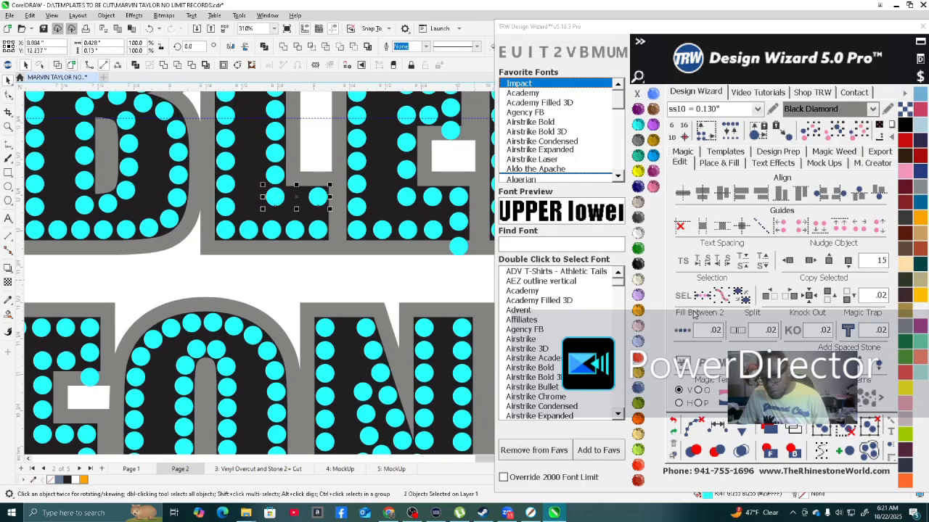
left_click(682, 330)
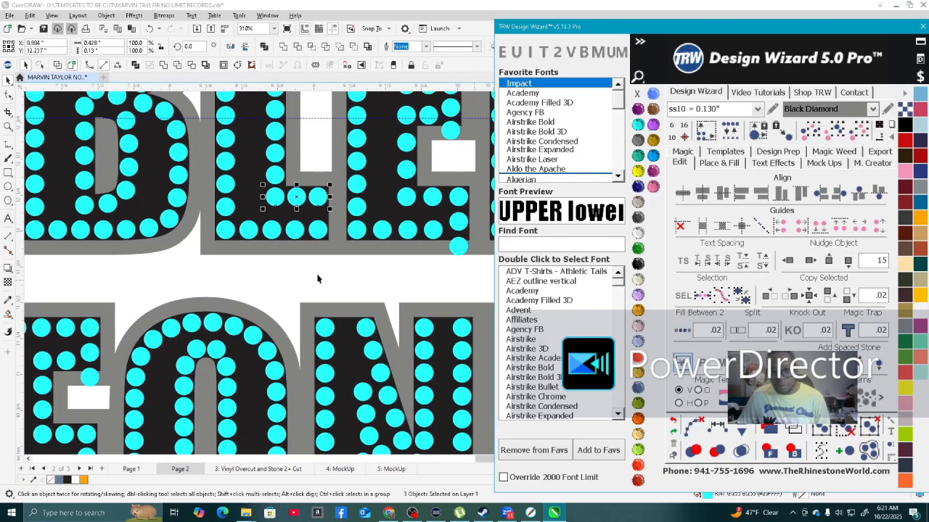
Delete the stones hanging below the bottom arms of both E's in YOUNGBLEED.
scroll(334, 247, "down", 2)
scroll(348, 232, "up", 4)
left_click(361, 256)
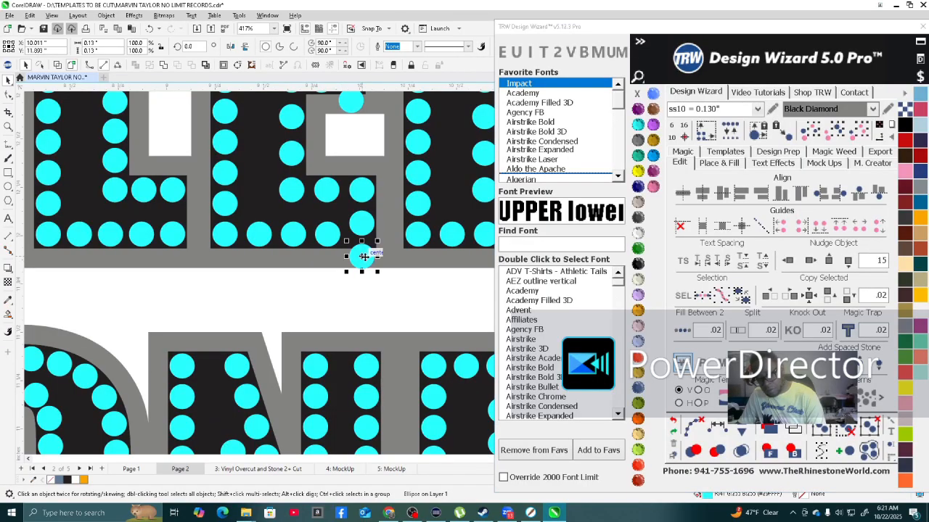
key("Delete")
scroll(364, 257, "down", 3)
scroll(342, 281, "up", 2)
left_click(392, 283)
key("Delete")
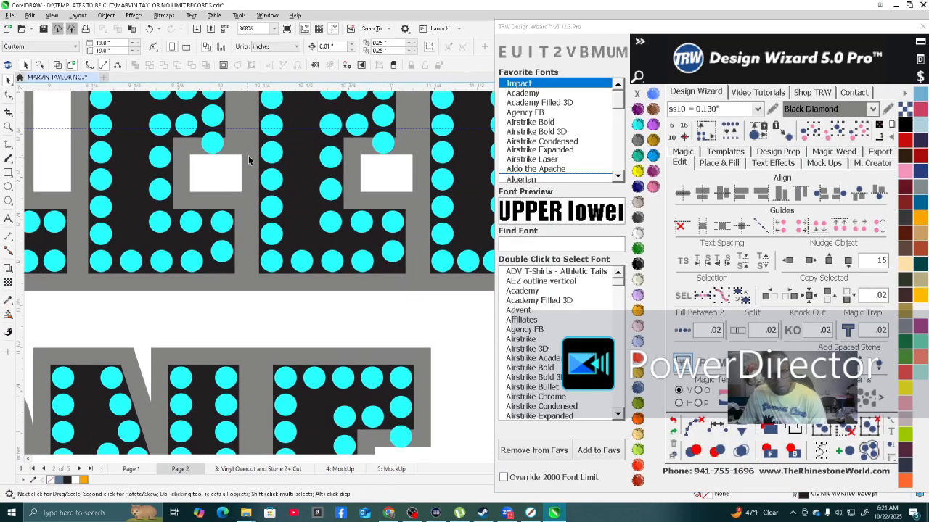
Add a horizontal guideline along the bottom row and lower the corner stones of both E's in YOUNGBLEED into line with that row.
left_click_drag(229, 90, 218, 251)
scroll(224, 265, "up", 2)
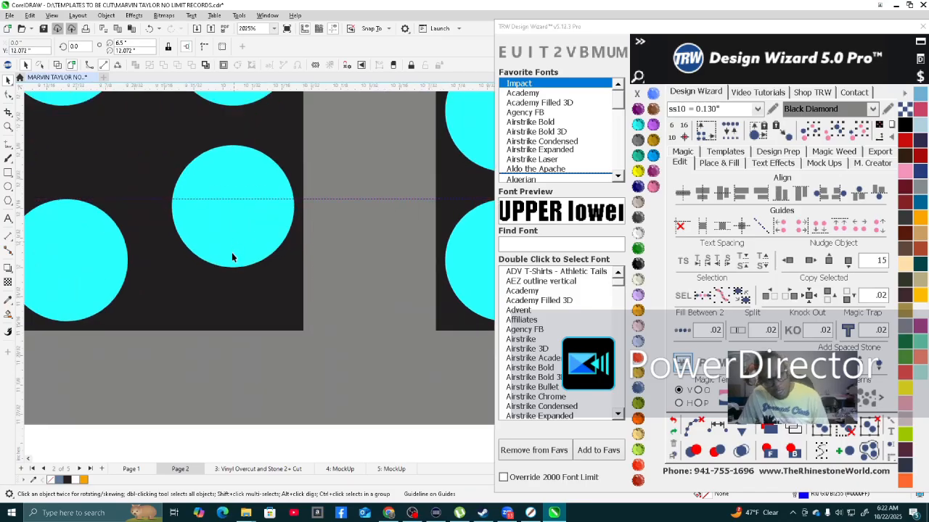
left_click_drag(232, 256, 230, 290)
scroll(290, 272, "down", 5)
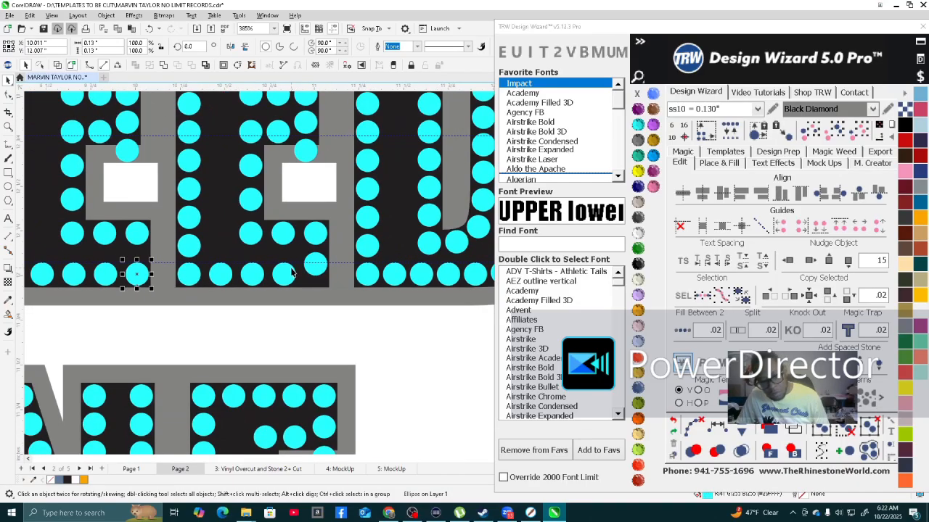
scroll(290, 272, "up", 4)
left_click_drag(316, 292, 315, 296)
scroll(315, 295, "down", 5)
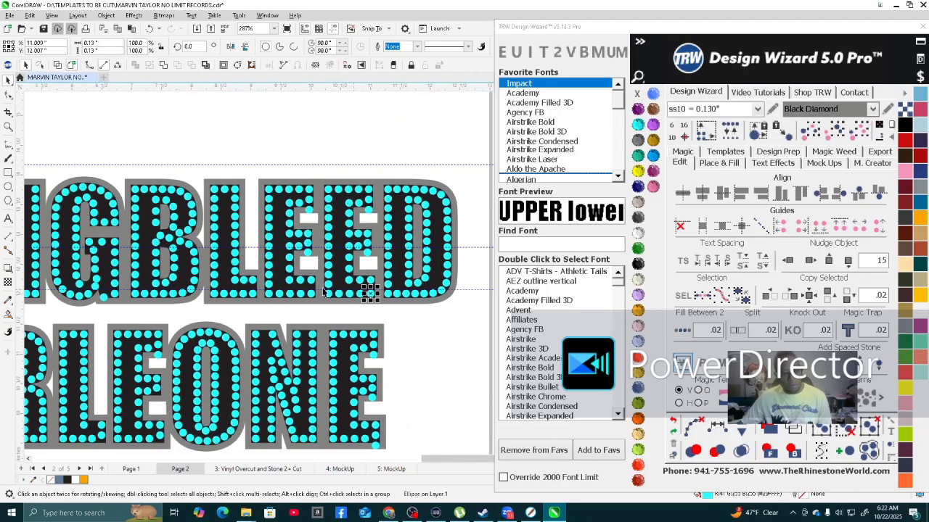
Remove the stone hanging below the second E's middle arm in YOUNGBLEED and align the remaining end stone with the arm's lower row.
scroll(339, 290, "up", 2)
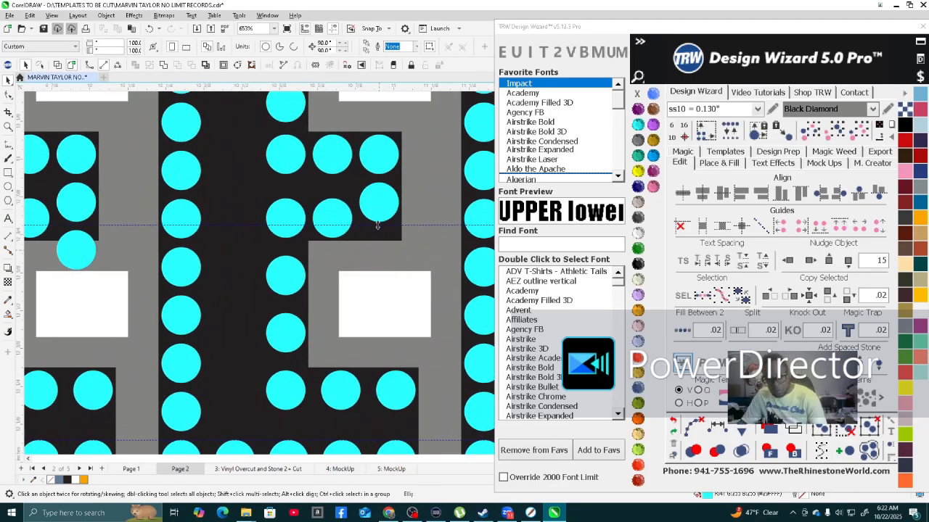
scroll(380, 247, "up", 3)
left_click_drag(384, 184, 373, 243)
scroll(370, 233, "down", 4)
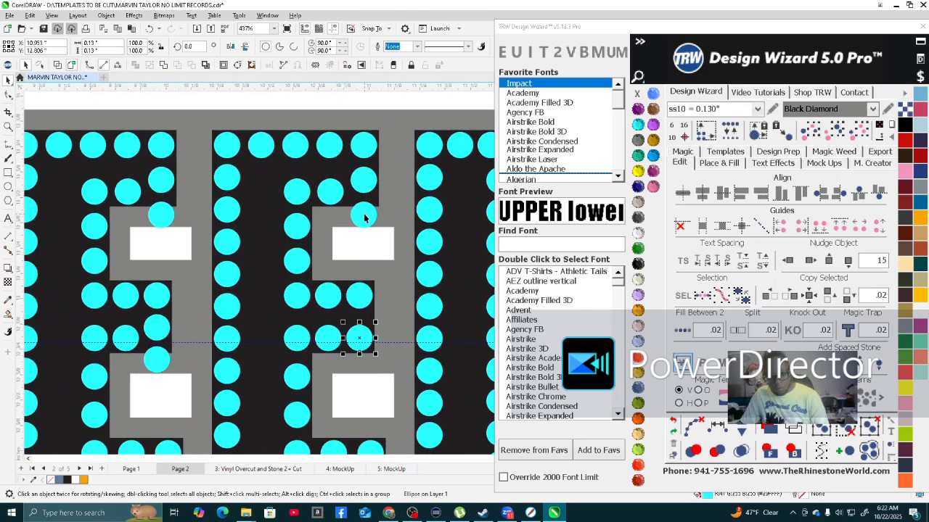
Remove the stone hanging below the second E's top arm and align the remaining end stone with the arm's lower row using a horizontal guideline.
left_click(336, 100)
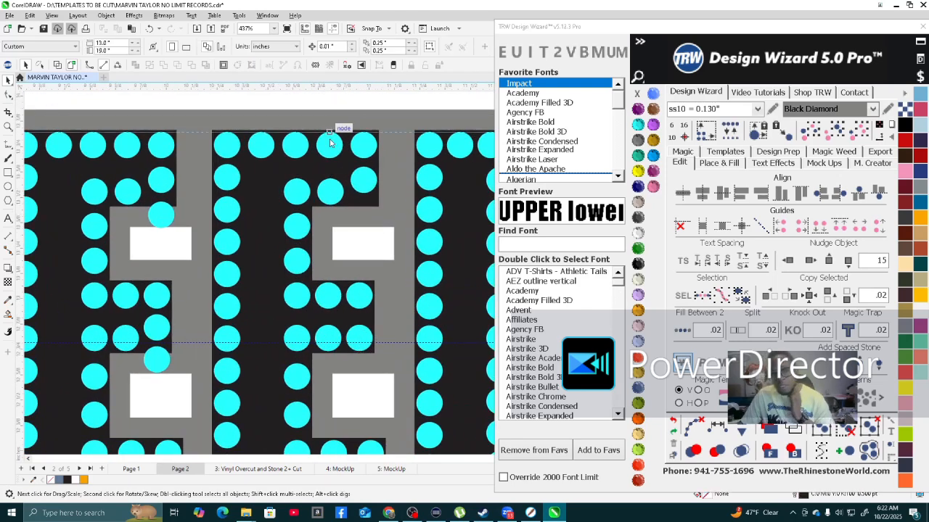
scroll(330, 182, "up", 4)
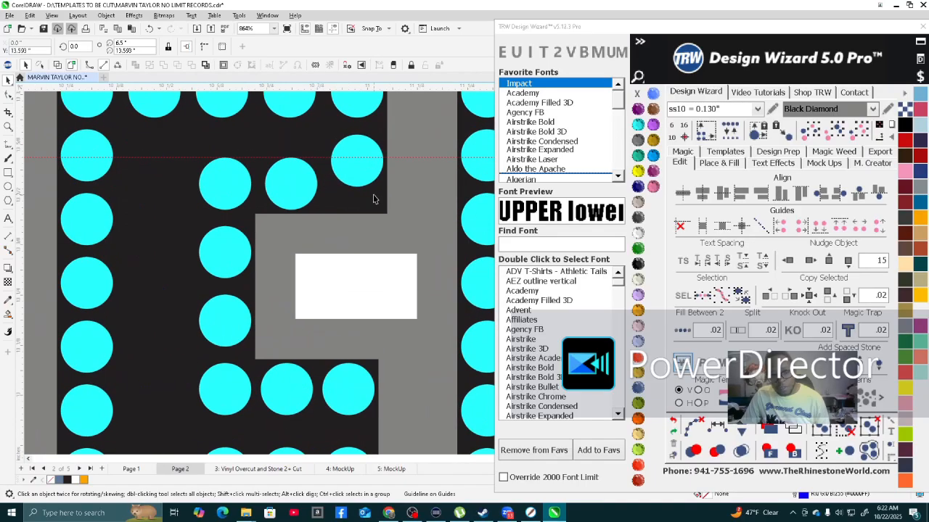
left_click(344, 200)
left_click_drag(344, 201, 344, 197)
scroll(343, 197, "down", 4)
scroll(428, 197, "down", 2)
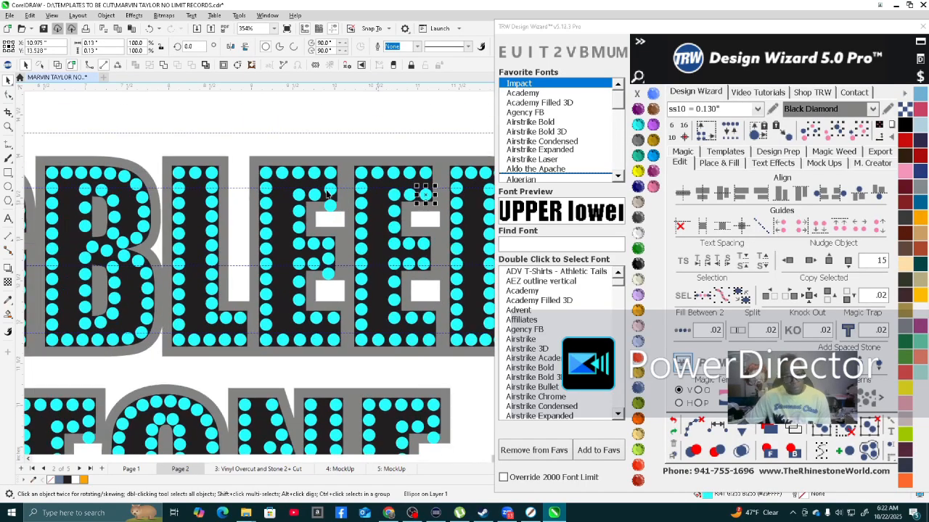
Remove the stone hanging below the first E's top arm in YOUNGBLEED and align the remaining end stone with the arm's lower row.
scroll(363, 254, "up", 5)
scroll(375, 164, "up", 3)
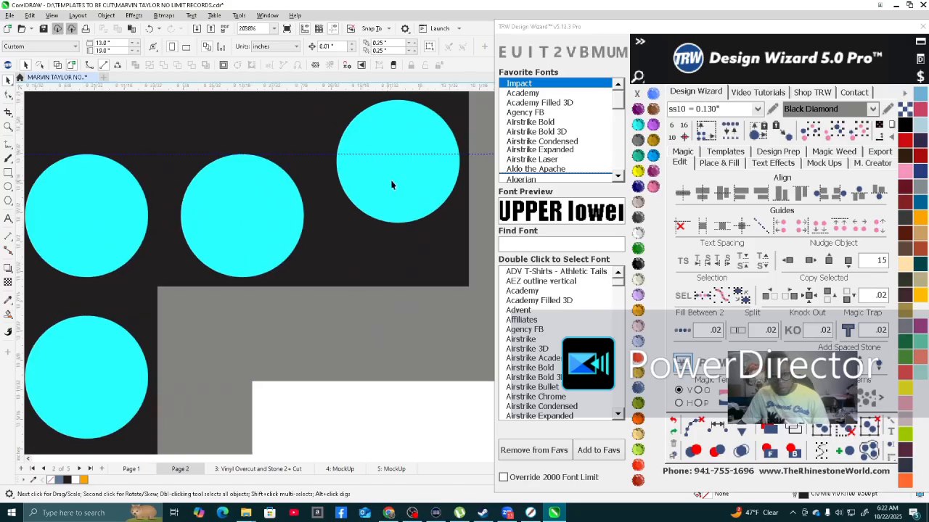
left_click_drag(388, 229, 382, 247)
scroll(427, 178, "down", 1)
scroll(428, 179, "down", 3)
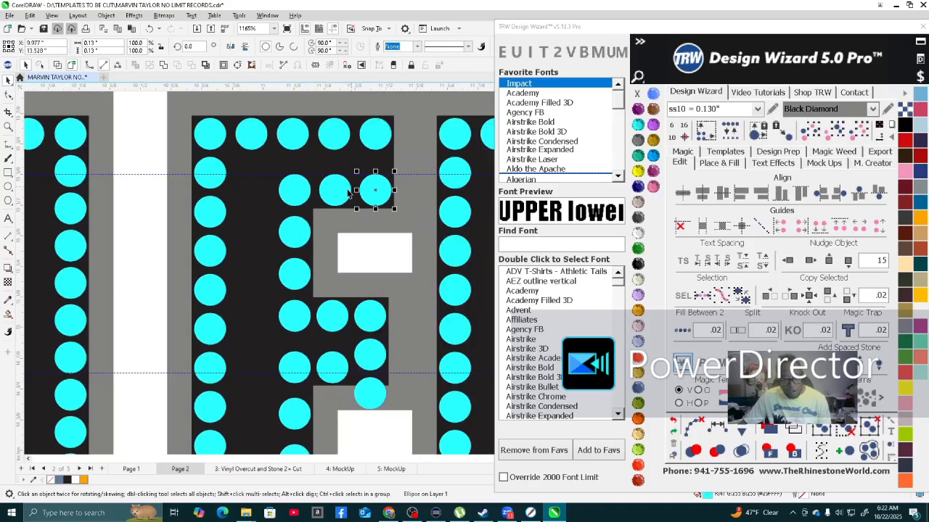
Remove the stone hanging below the first E's middle arm in YOUNGBLEED and align the remaining end stone with the arm's lower row using the guideline.
scroll(380, 299, "up", 3)
key("Delete")
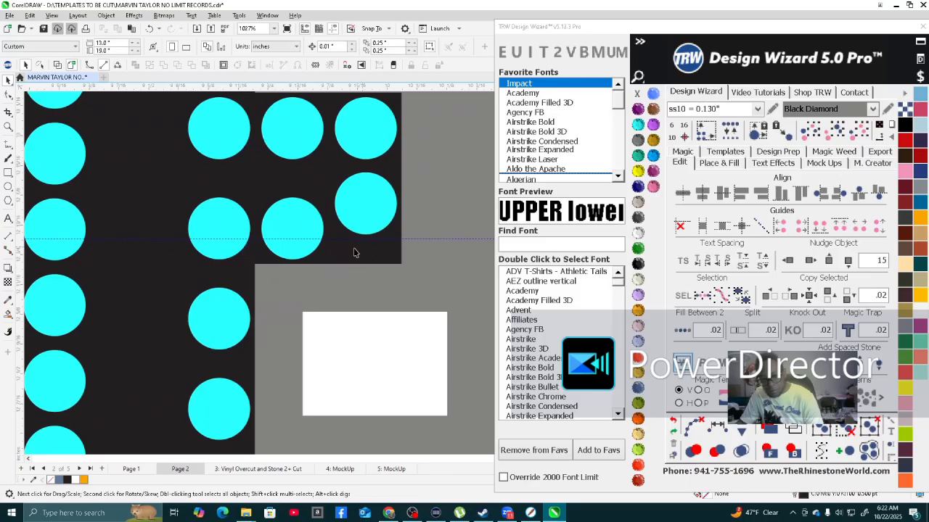
scroll(299, 212, "up", 3)
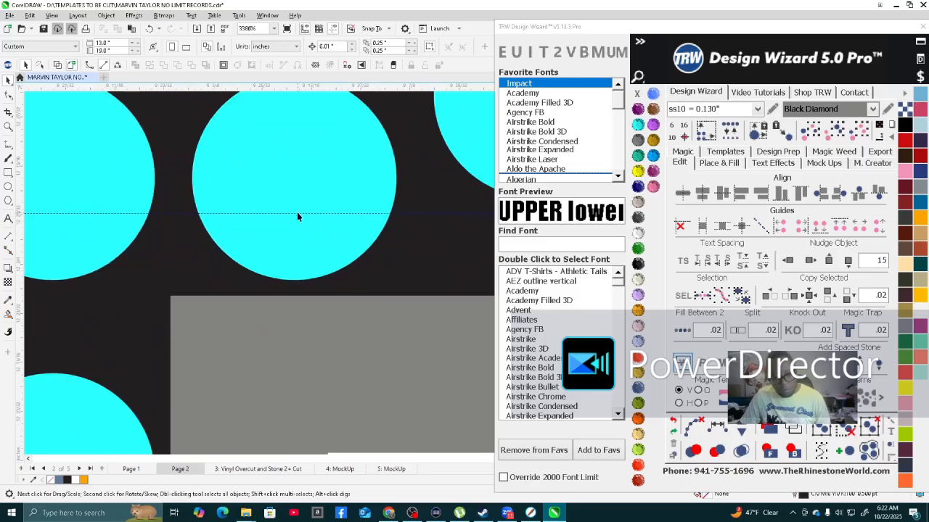
left_click_drag(298, 212, 274, 288)
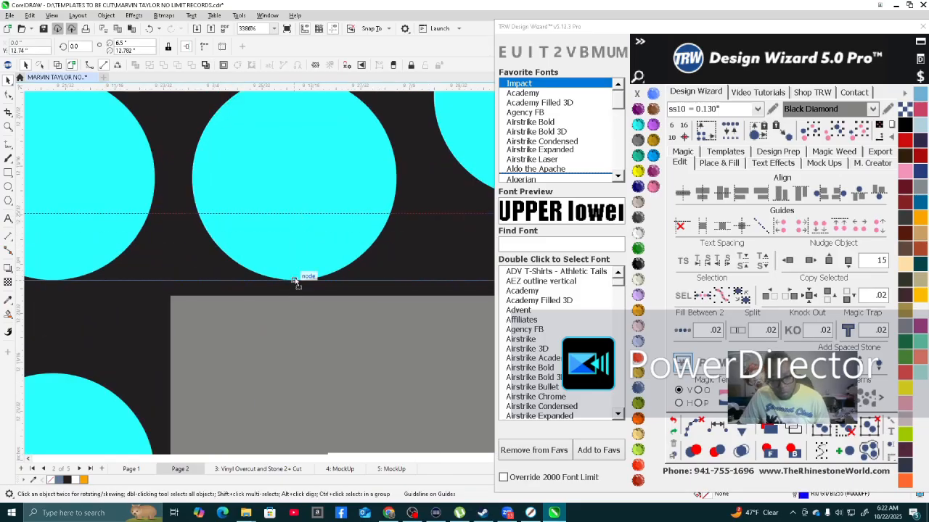
scroll(271, 292, "down", 2)
left_click_drag(381, 215, 373, 237)
scroll(373, 237, "down", 6)
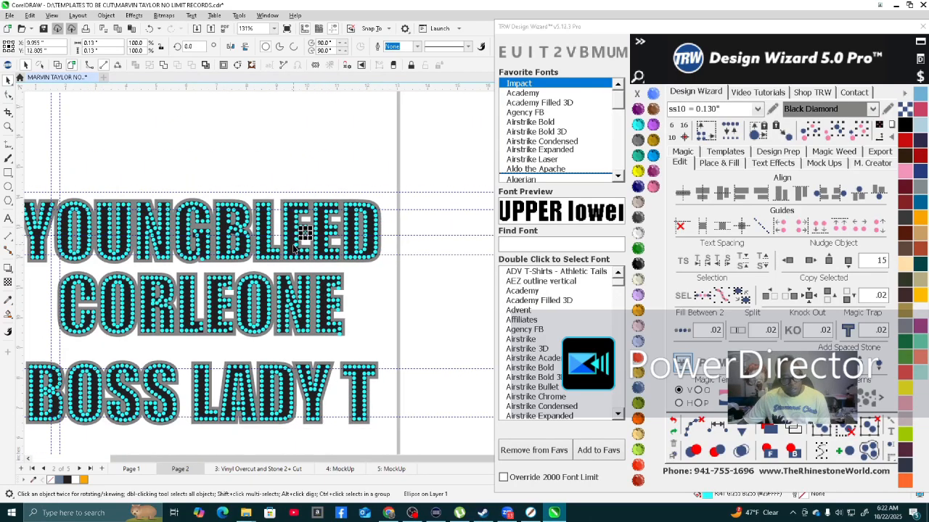
scroll(236, 257, "down", 2)
scroll(198, 265, "up", 2)
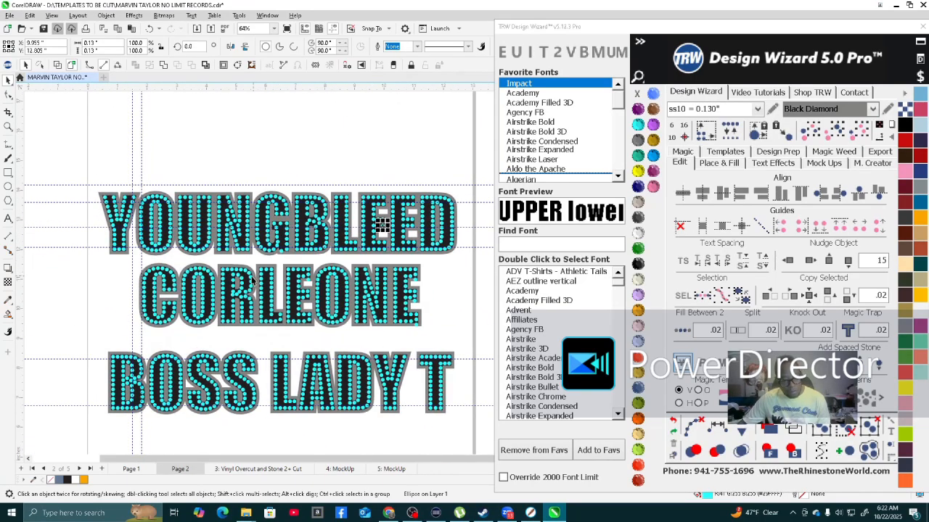
Remove the stray stone at the middle of the B in YOUNGBLEED, respace its inner stem stones equally and add one stone.
scroll(253, 279, "up", 5)
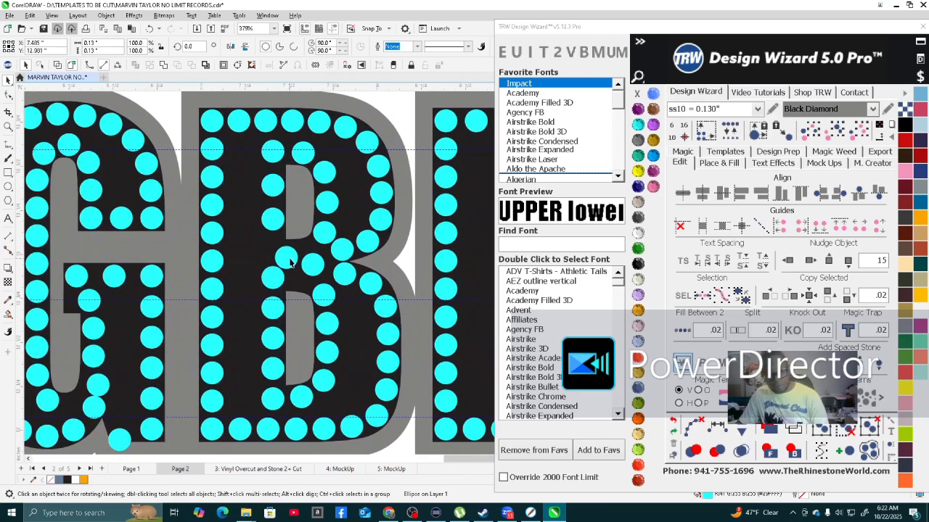
key("Escape")
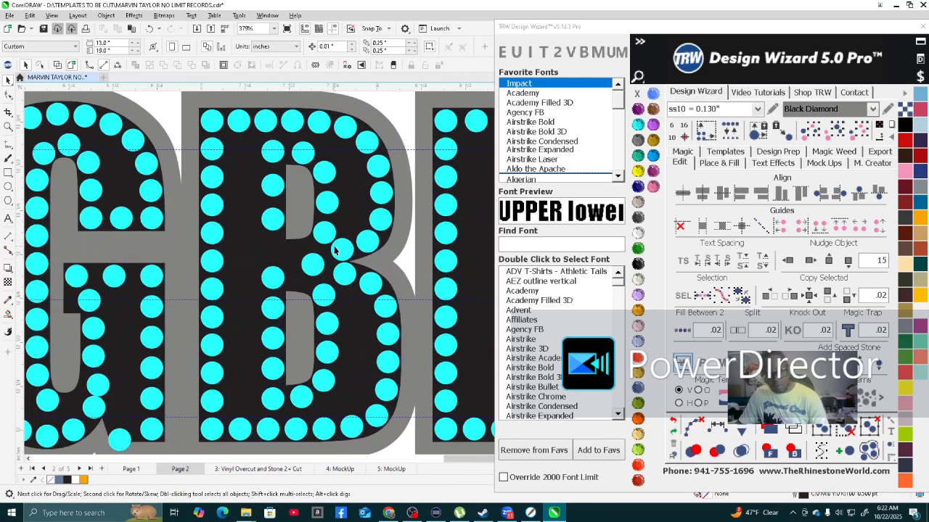
left_click(274, 158)
left_click(274, 187, "shift")
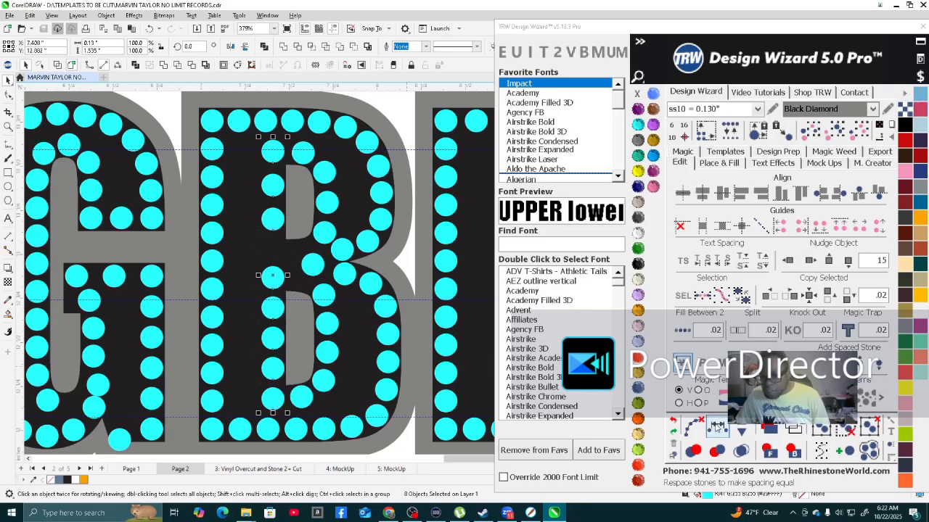
left_click(716, 427)
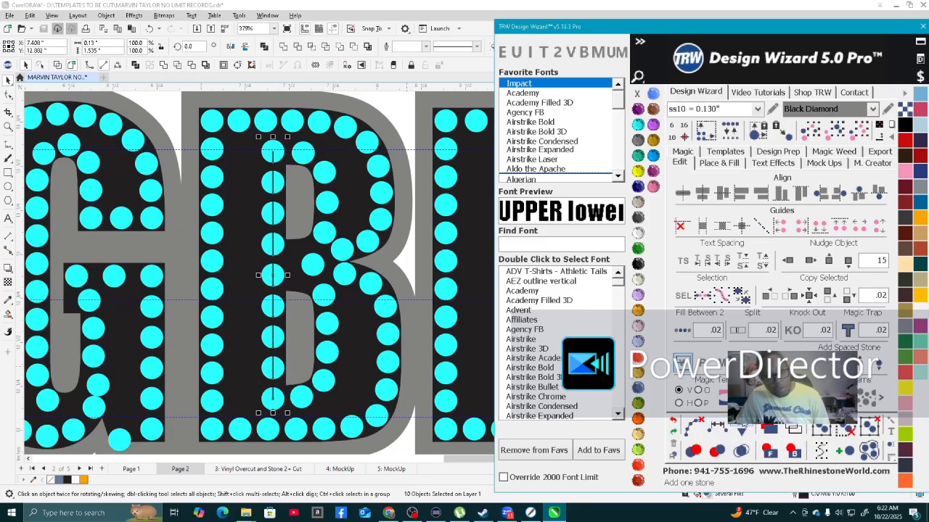
left_click(742, 427)
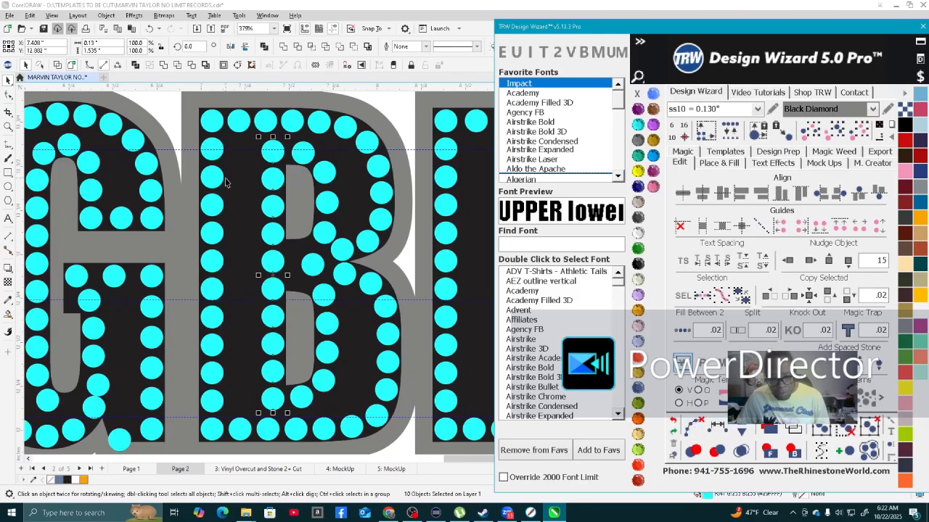
Reposition the loose stones at the middle junction of the B in YOUNGBLEED to spread them evenly between the stem and the curves.
scroll(334, 283, "up", 5)
left_click_drag(351, 289, 293, 212)
scroll(292, 211, "down", 2)
left_click_drag(265, 276, 267, 280)
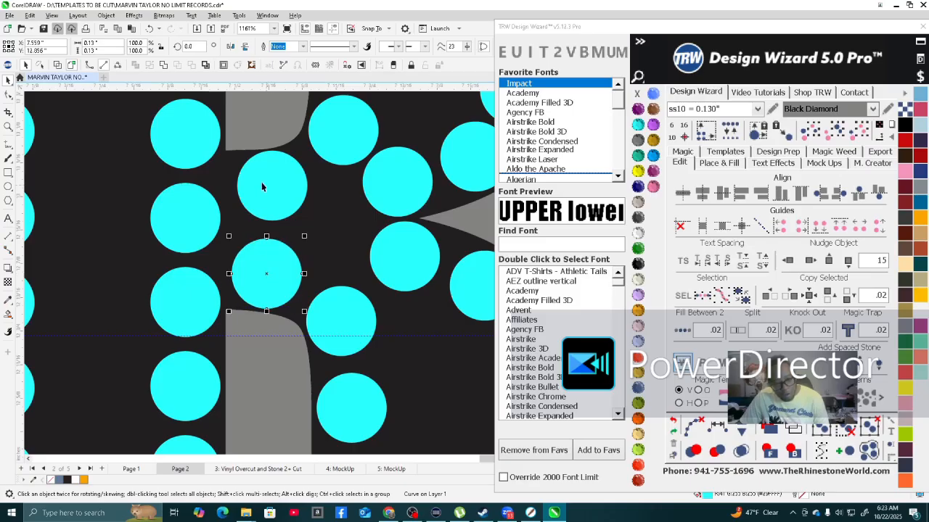
scroll(262, 187, "up", 2)
left_click_drag(302, 208, 386, 282)
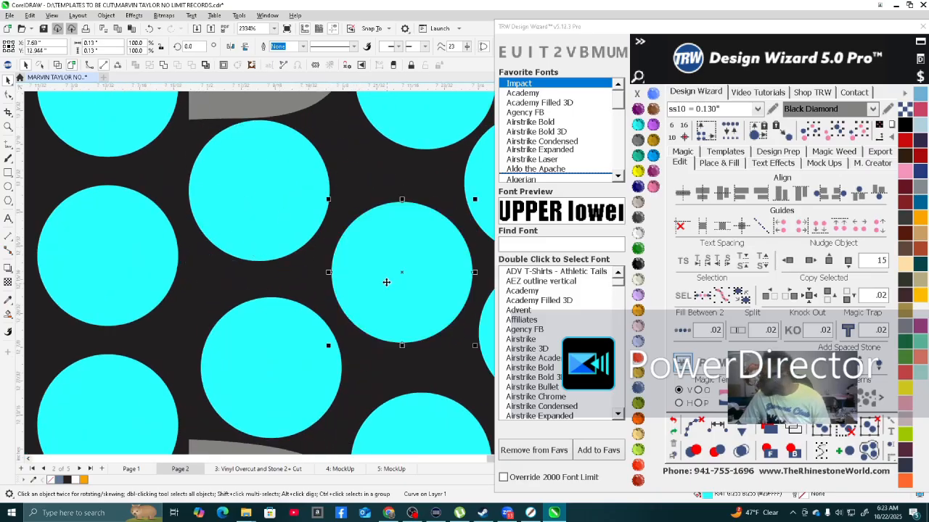
Remove the stone hanging below the G in YOUNGBLEED and shift the two stones on its lower inner curve to follow the curve.
scroll(386, 282, "down", 8)
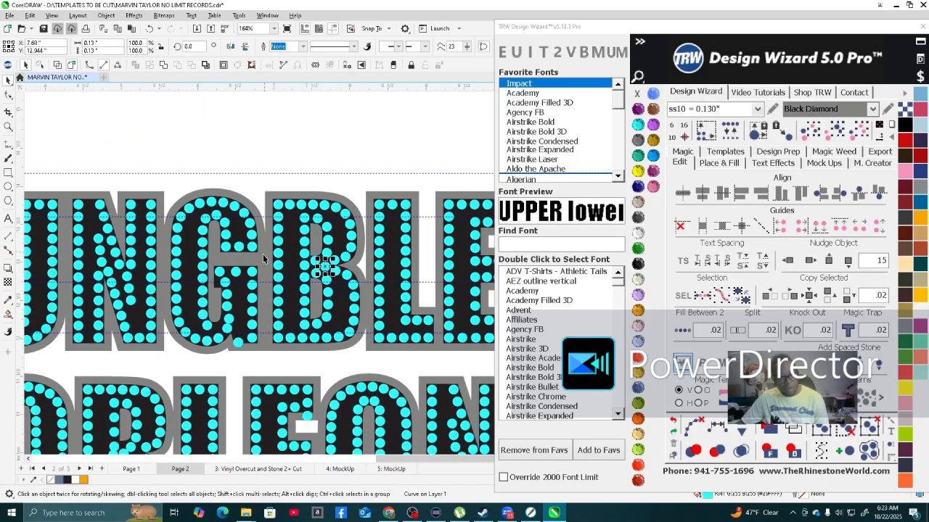
scroll(264, 254, "up", 4)
key("Escape")
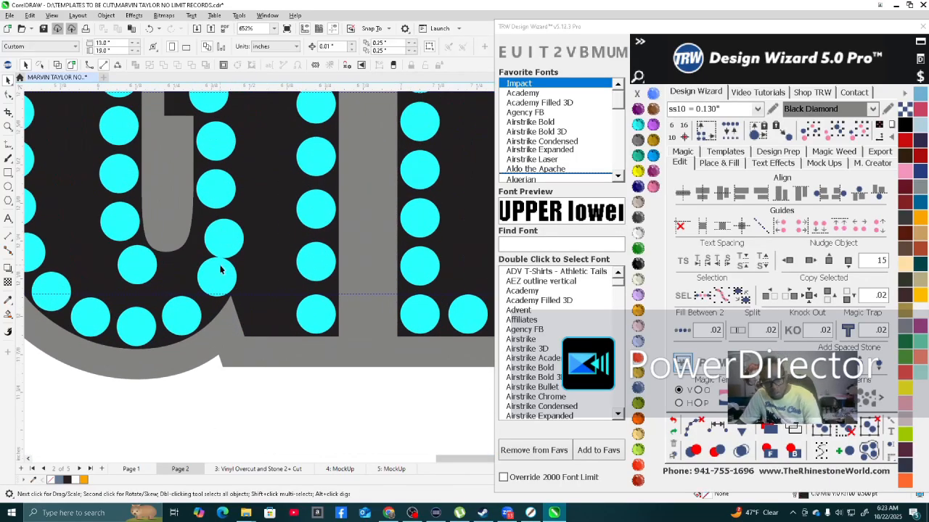
scroll(223, 272, "up", 4)
left_click(203, 235)
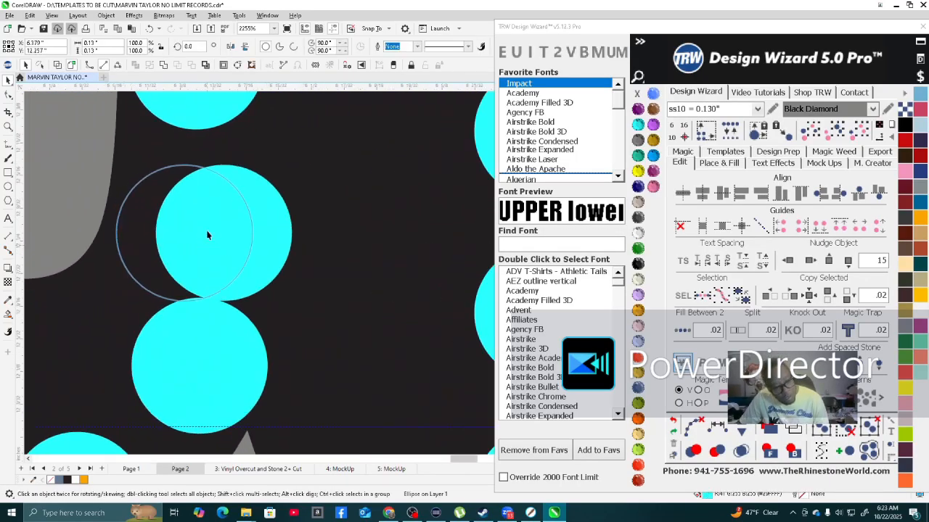
scroll(207, 235, "down", 4)
scroll(266, 152, "up", 3)
left_click(283, 211)
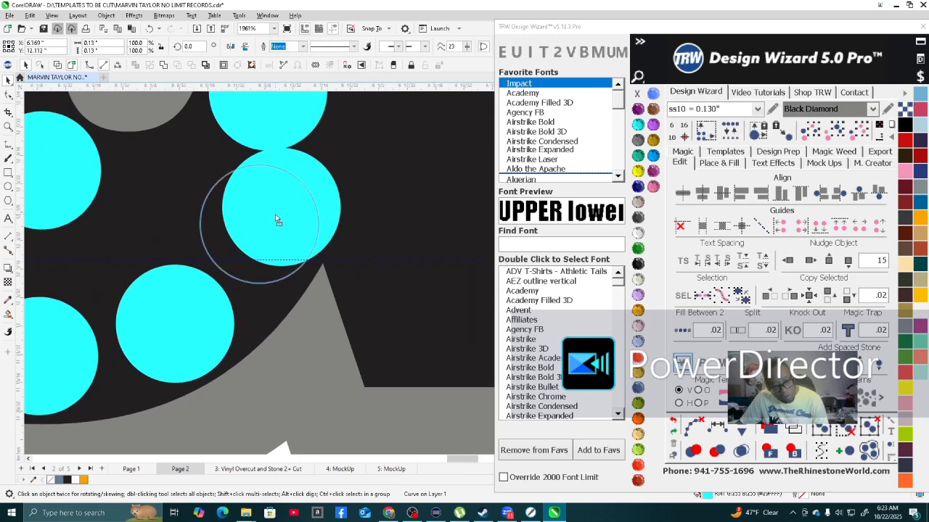
scroll(276, 219, "down", 5)
Rebuild the top row of the G's crossbar by moving its inner stones into the corner and filling evenly between the two end stones.
scroll(215, 277, "up", 3)
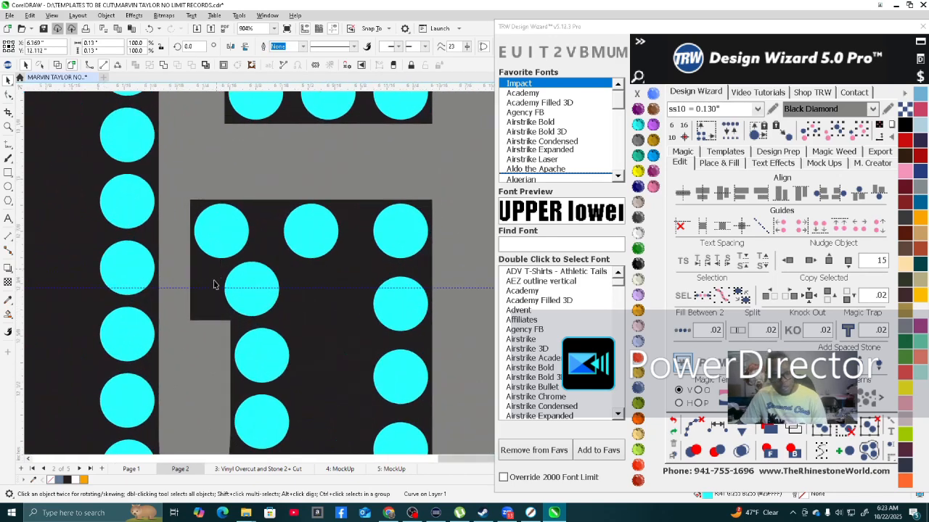
scroll(215, 277, "up", 2)
left_click_drag(305, 325, 244, 324)
scroll(274, 274, "down", 2)
left_click_drag(296, 253, 209, 254)
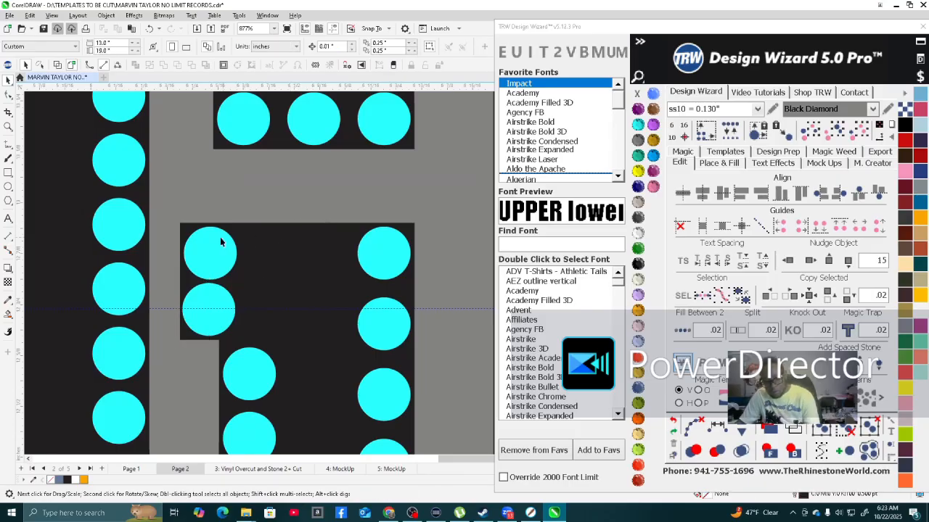
left_click(390, 257, "shift")
left_click(682, 332)
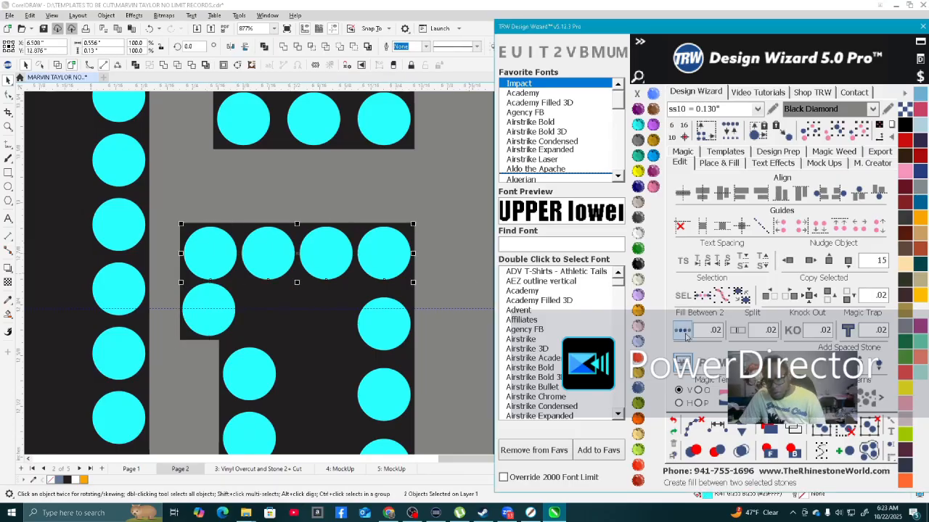
scroll(332, 327, "down", 5)
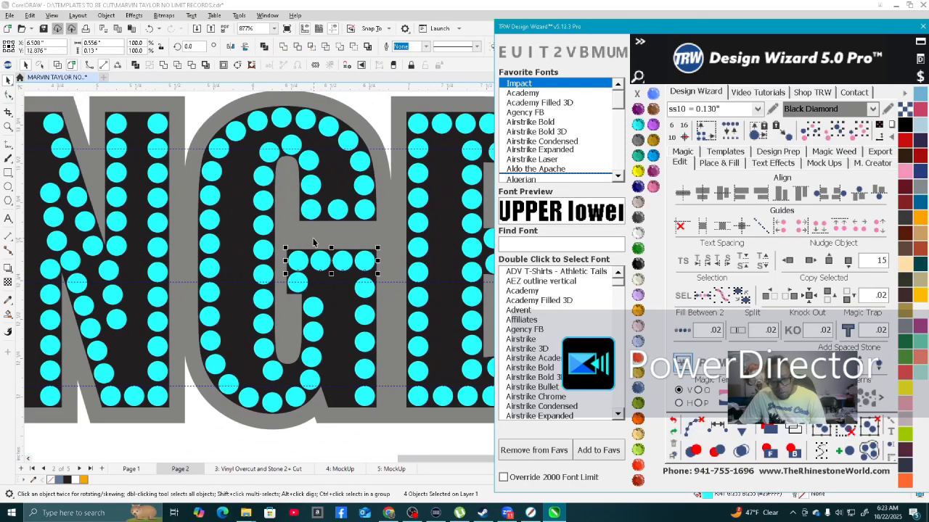
Duplicate the bottom stone of the G's spur in YOUNGBLEED into the empty space beside it on the same row.
scroll(326, 333, "up", 3)
scroll(328, 330, "up", 5)
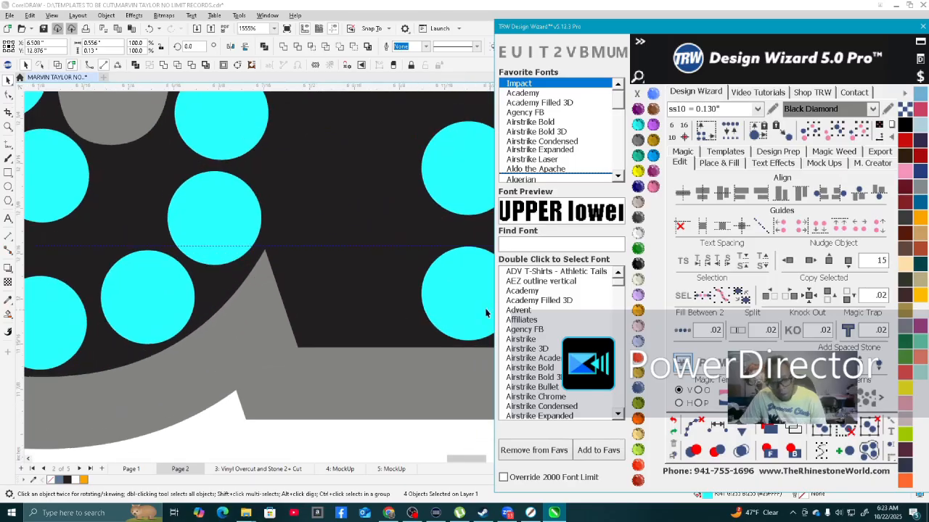
left_click_drag(468, 303, 349, 303)
right_click(349, 302)
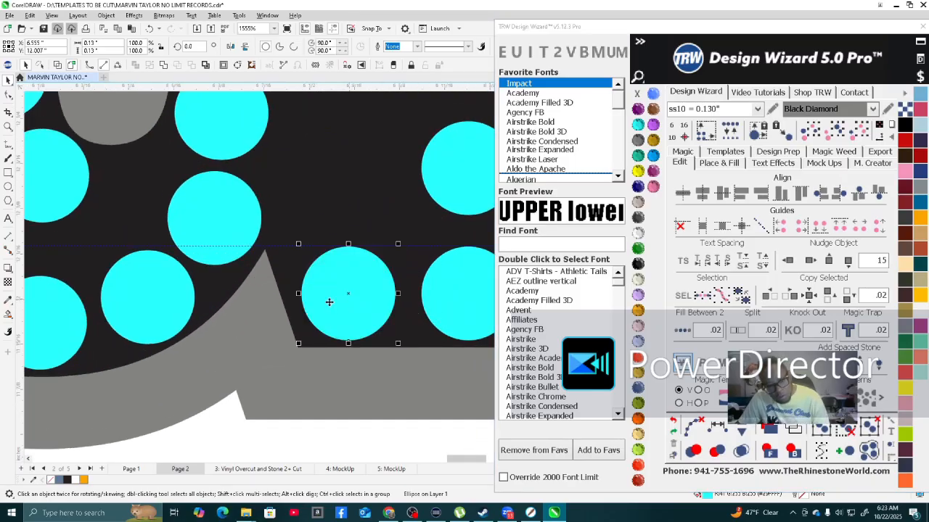
scroll(308, 290, "down", 2)
scroll(293, 281, "down", 8)
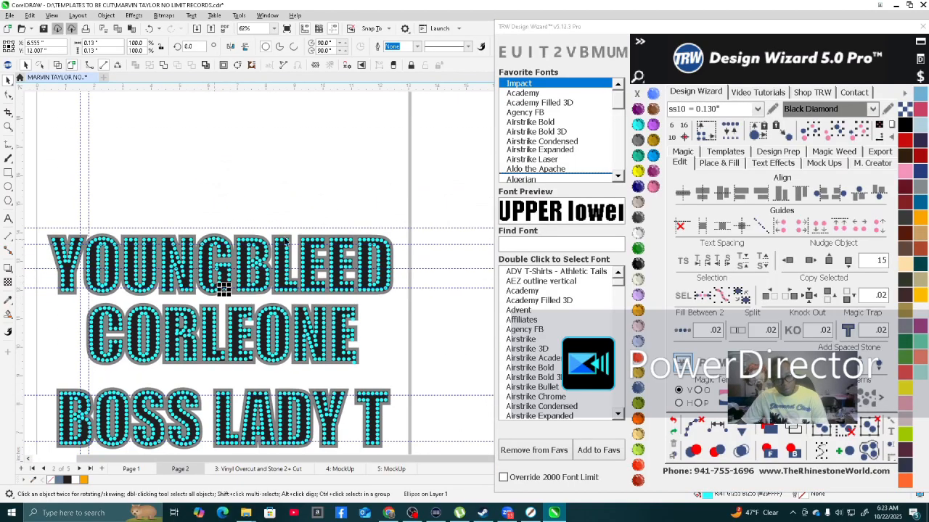
Clear the uneven inner stem stones of the R in CORLEONE and fill evenly between the stem's top and bottom stones.
scroll(264, 282, "up", 1)
scroll(265, 208, "up", 3)
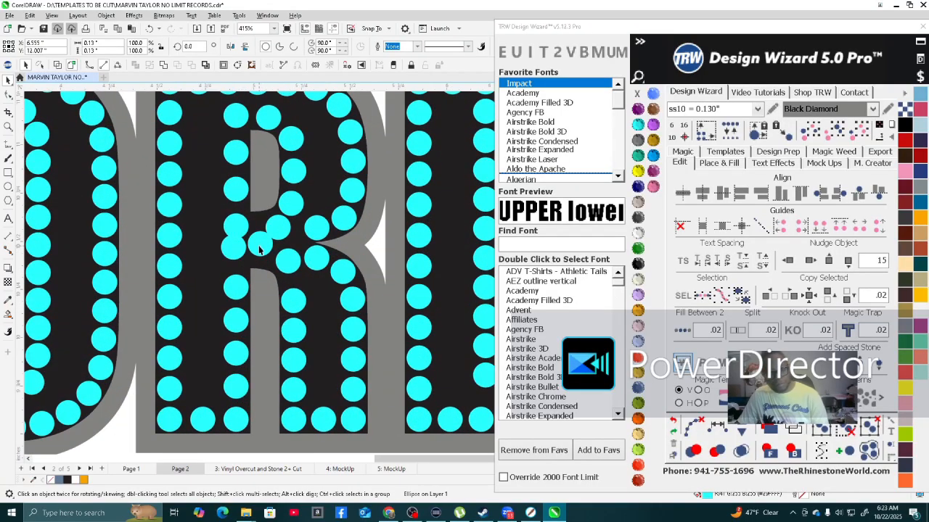
key("Escape")
scroll(245, 261, "down", 1)
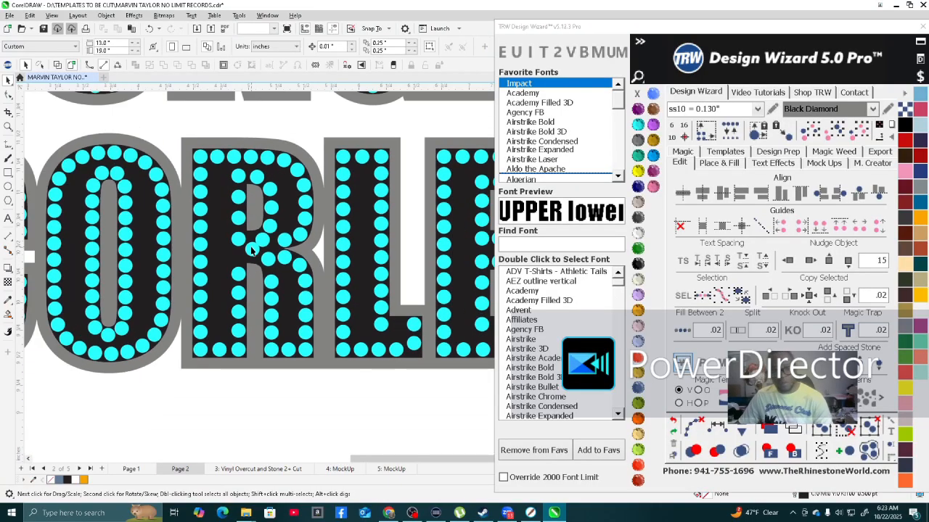
scroll(238, 196, "up", 1)
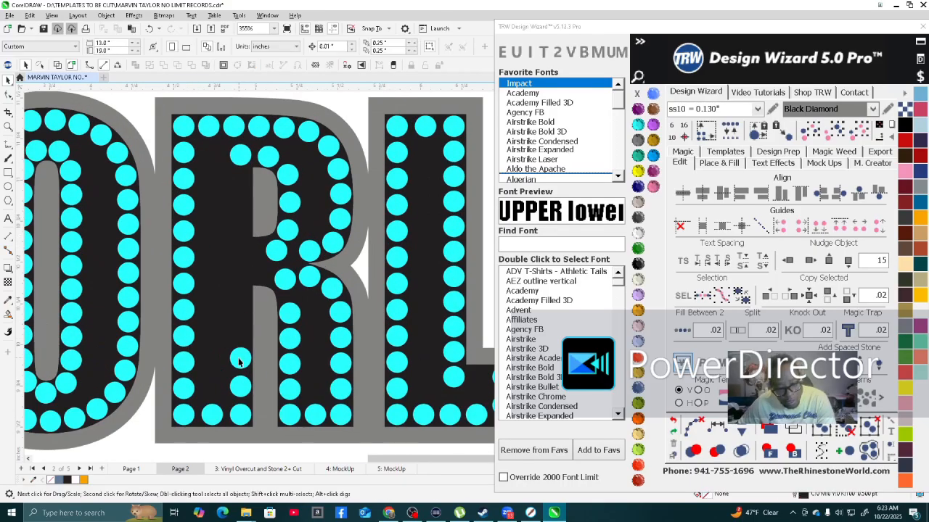
left_click(241, 415)
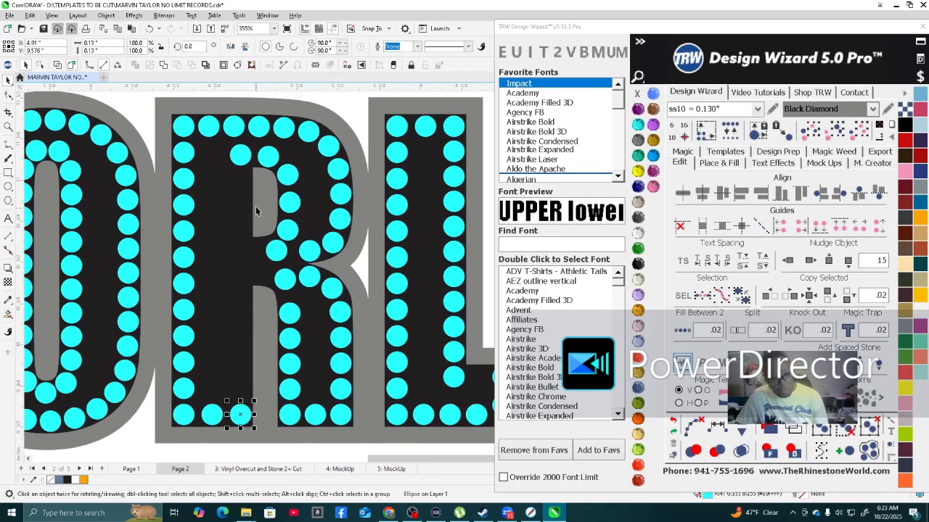
left_click(239, 153, "shift")
left_click(683, 332)
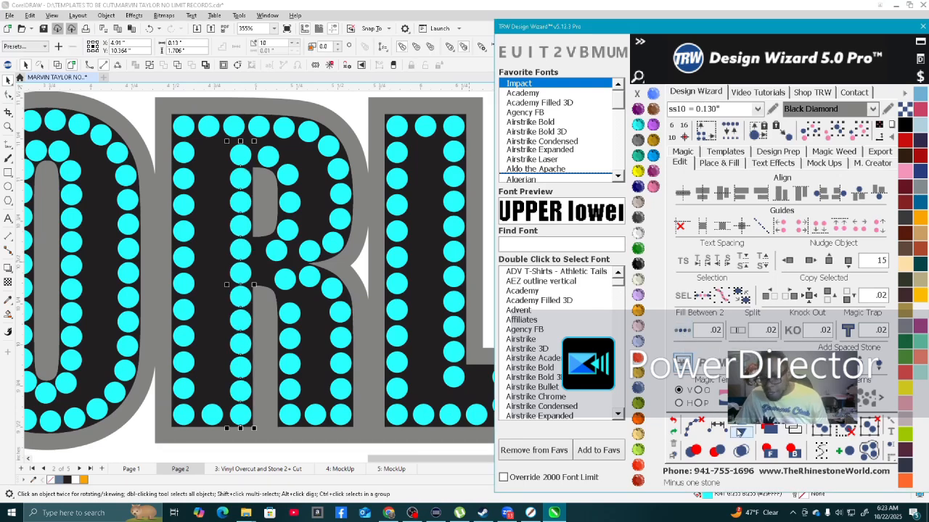
Move the two stones at the waist of the R in CORLEONE closer to the stem, one above the other.
scroll(314, 252, "up", 1)
scroll(313, 252, "up", 4)
left_click_drag(261, 282, 211, 269)
scroll(209, 268, "down", 4)
scroll(245, 290, "up", 2)
left_click_drag(293, 251, 208, 224)
scroll(207, 225, "down", 2)
Respace the stones from the R's waist down its outer leg in CORLEONE equally, add one stone and remove the guide path.
scroll(204, 179, "down", 3)
scroll(267, 208, "up", 3)
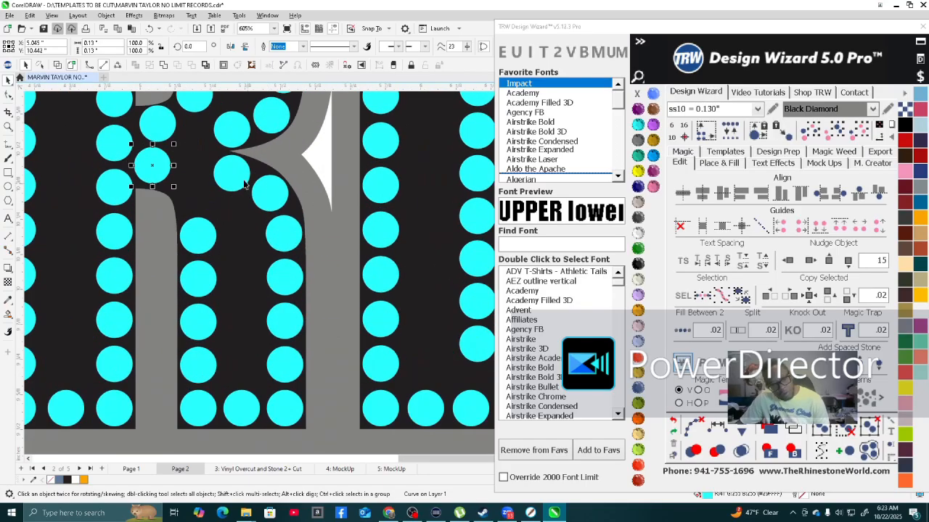
left_click(243, 182, "shift")
left_click(267, 194, "shift")
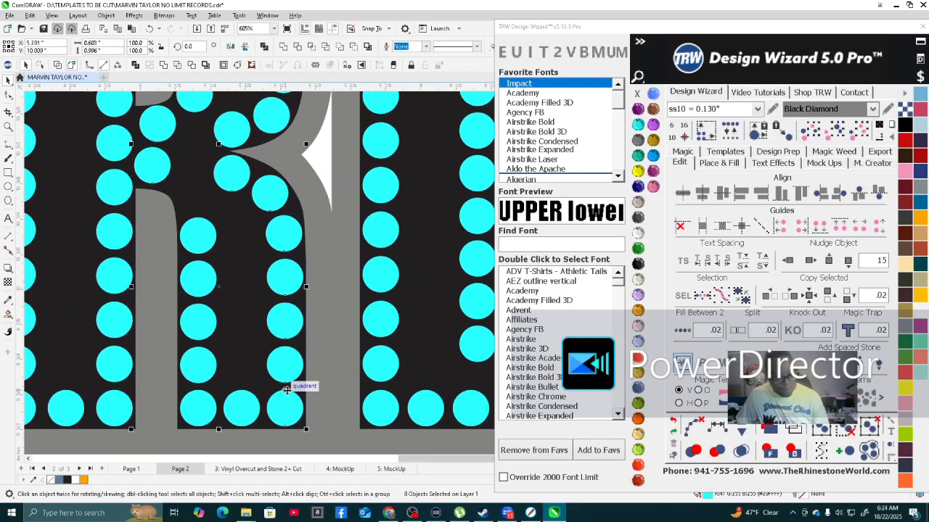
left_click(719, 428)
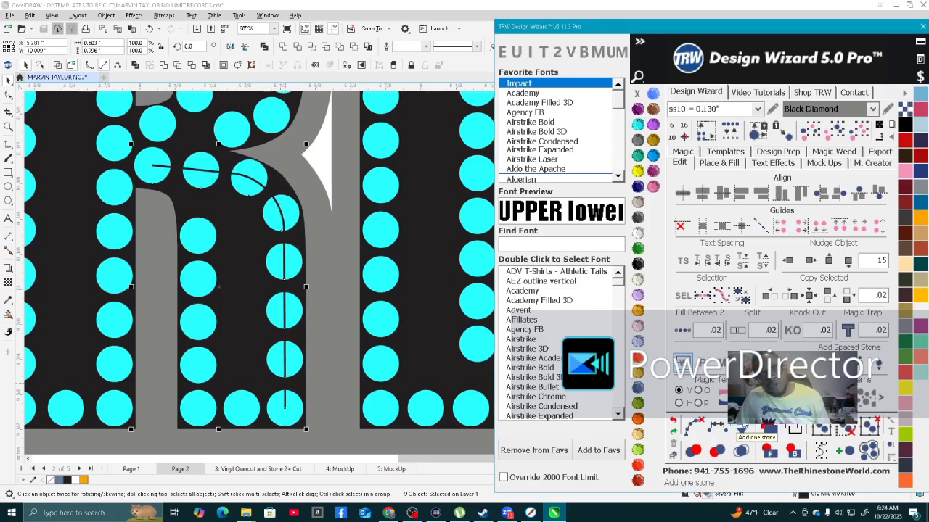
left_click(742, 428)
left_click(691, 426)
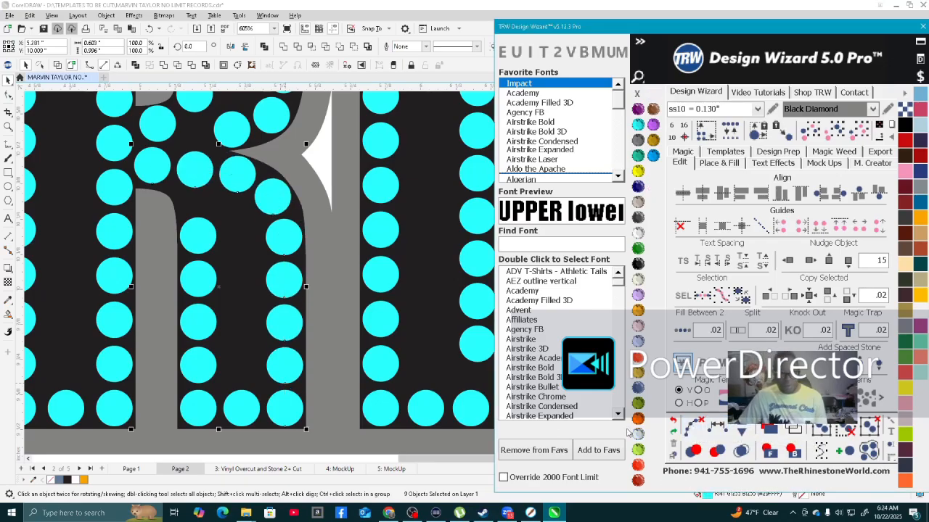
Respace the stones from the R's waist down its inner leg in CORLEONE equally, add one stone and remove the guide path.
scroll(193, 357, "down", 3)
scroll(224, 243, "down", 3)
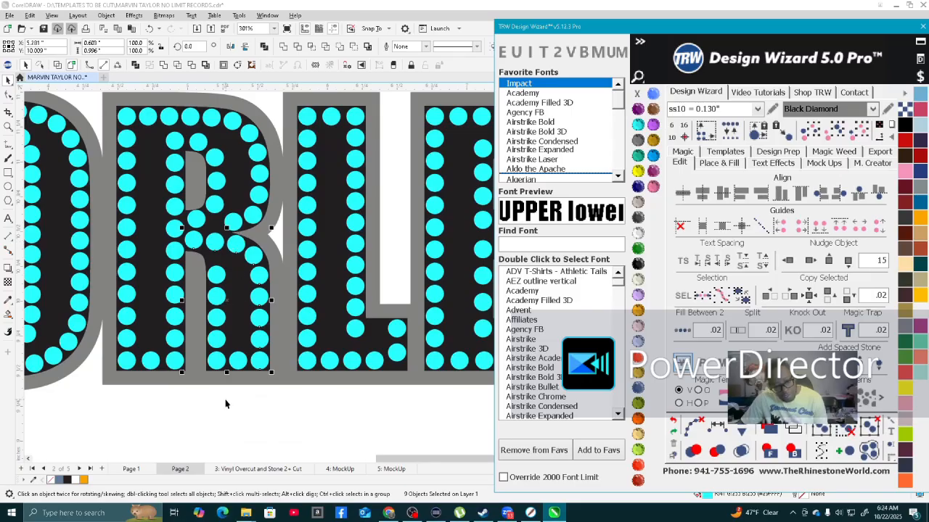
left_click(228, 400)
scroll(230, 270, "up", 4)
left_click(211, 187)
left_click(214, 247, "shift")
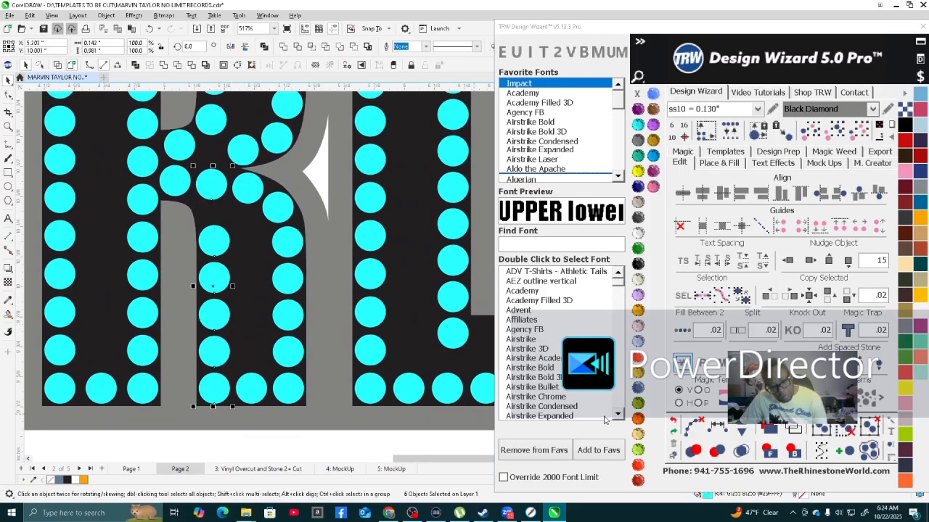
left_click(741, 428)
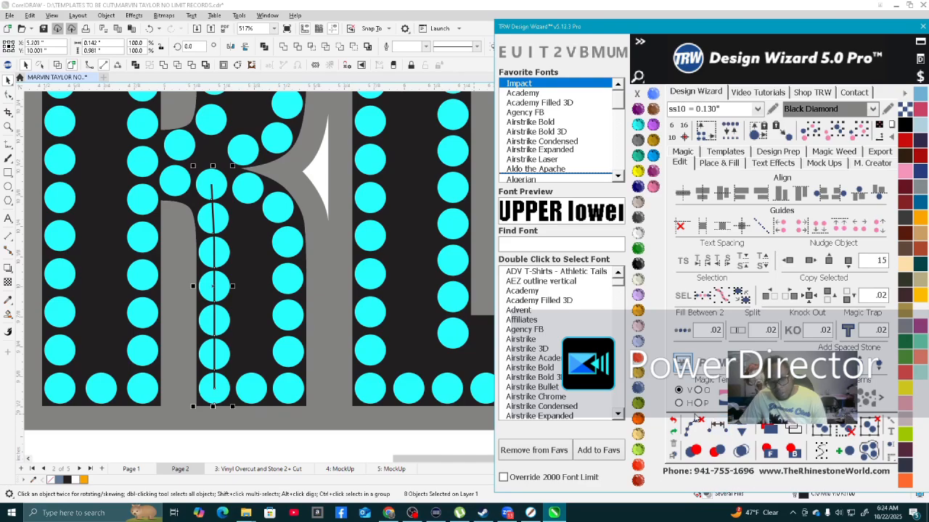
left_click(673, 421)
scroll(166, 283, "down", 3)
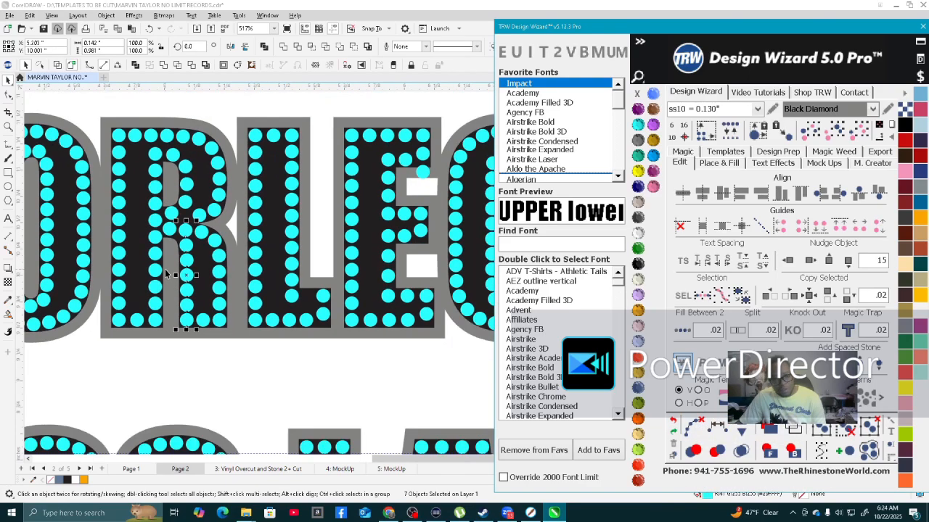
Delete the stray stone below the upper arm of the first E in CORLEONE and lower the arm's end stone onto its row.
scroll(168, 274, "up", 3)
scroll(181, 185, "down", 5)
scroll(237, 274, "up", 2)
scroll(236, 274, "up", 5)
left_click(232, 309)
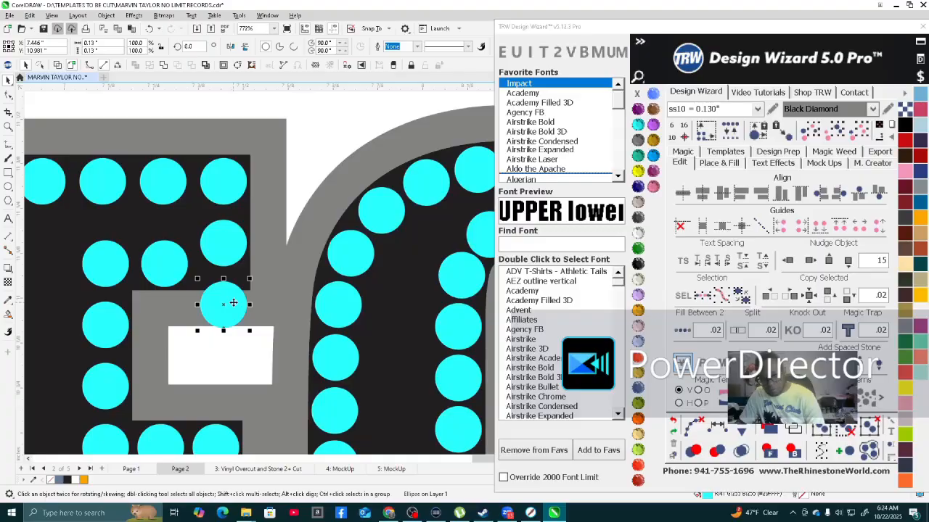
scroll(225, 290, "up", 2)
scroll(221, 261, "up", 2)
left_click(238, 218)
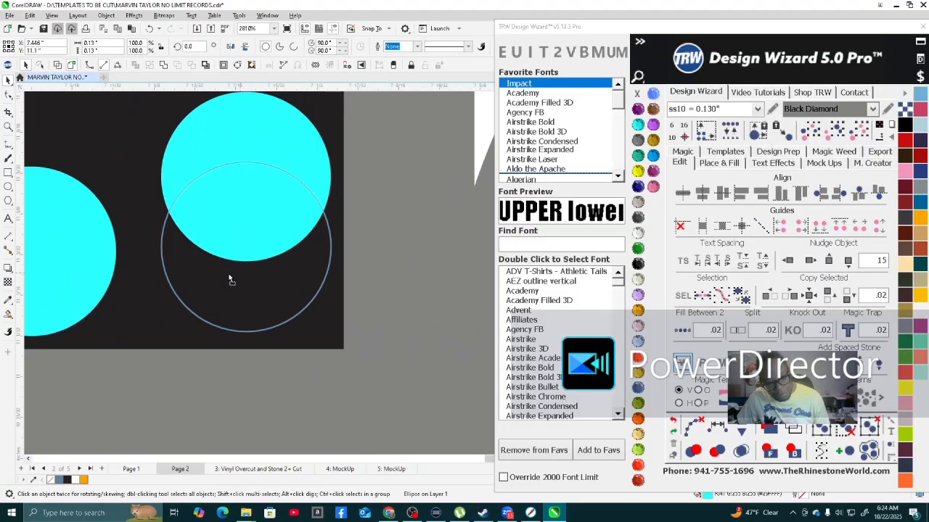
scroll(223, 288, "down", 4)
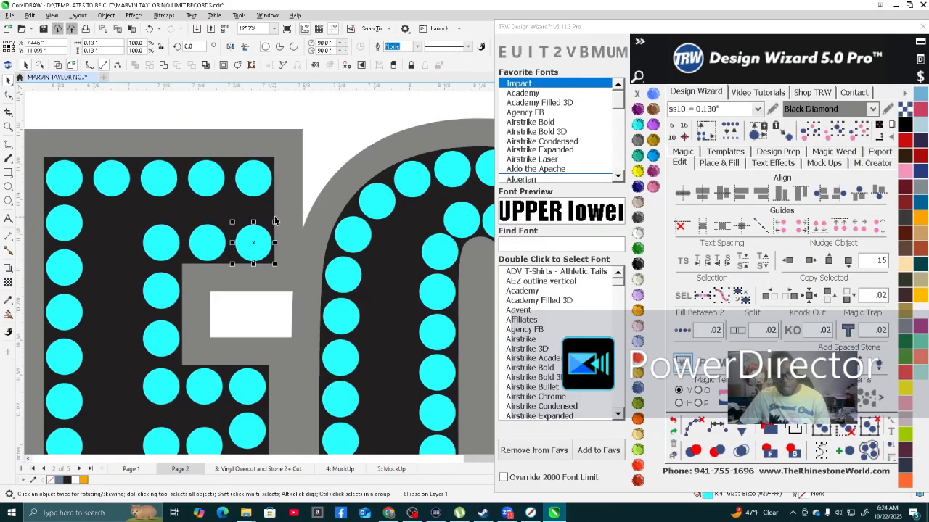
Replace the misaligned lower end stone of the first E's middle arm in CORLEONE with a duplicate of its neighbour on the same row.
scroll(222, 333, "up", 4)
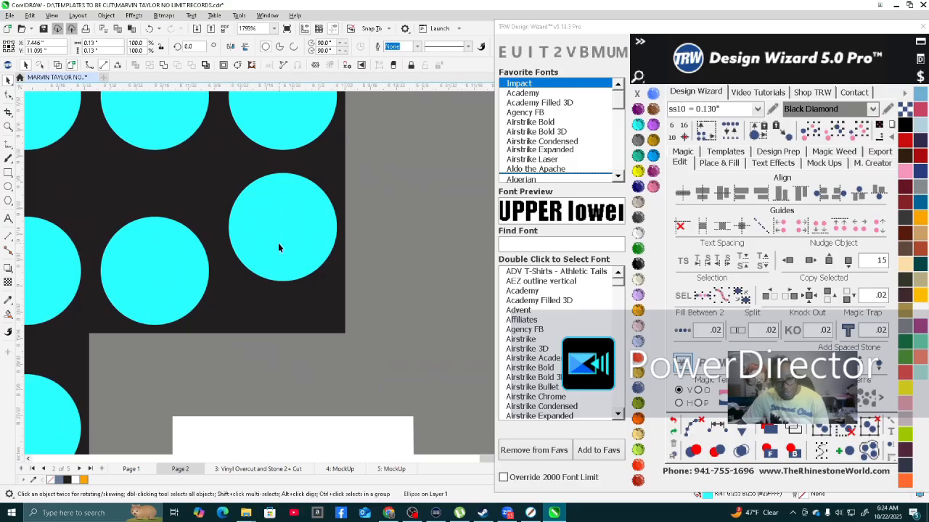
key("Delete")
left_click_drag(155, 293, 274, 296)
scroll(280, 275, "down", 6)
scroll(253, 354, "up", 2)
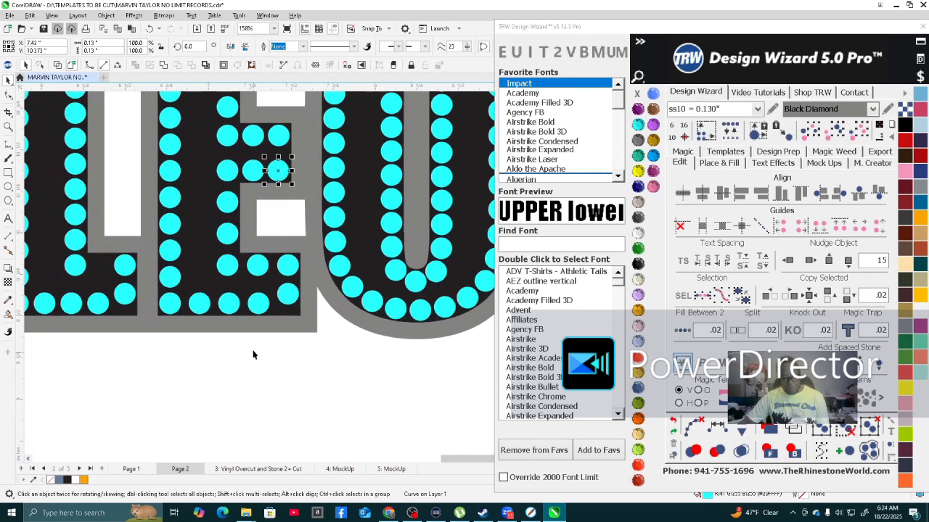
Replace the raised bottom corner stone of the first E in CORLEONE with a duplicate of its neighbour on the bottom row.
scroll(310, 271, "up", 3)
key("Escape")
scroll(248, 302, "up", 2)
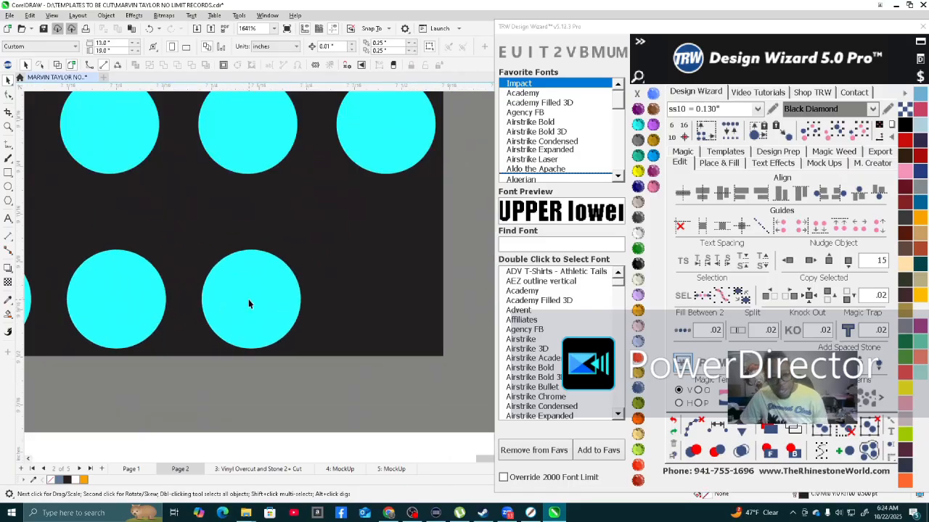
left_click_drag(239, 307, 372, 305)
scroll(355, 307, "down", 4)
Replace the raised corner stone of the L's foot in CORLEONE with a duplicate of its neighbour on the bottom row.
scroll(265, 314, "up", 2)
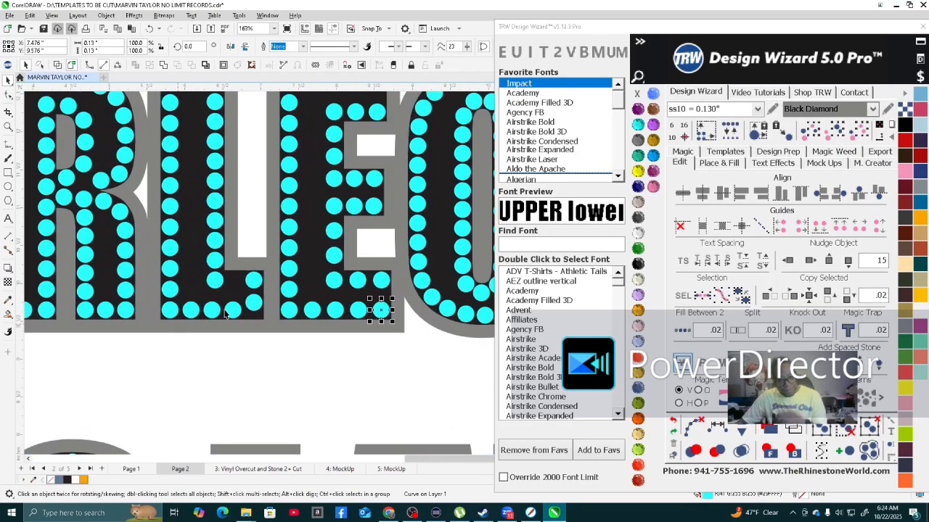
key("Delete")
left_click_drag(219, 313, 267, 313)
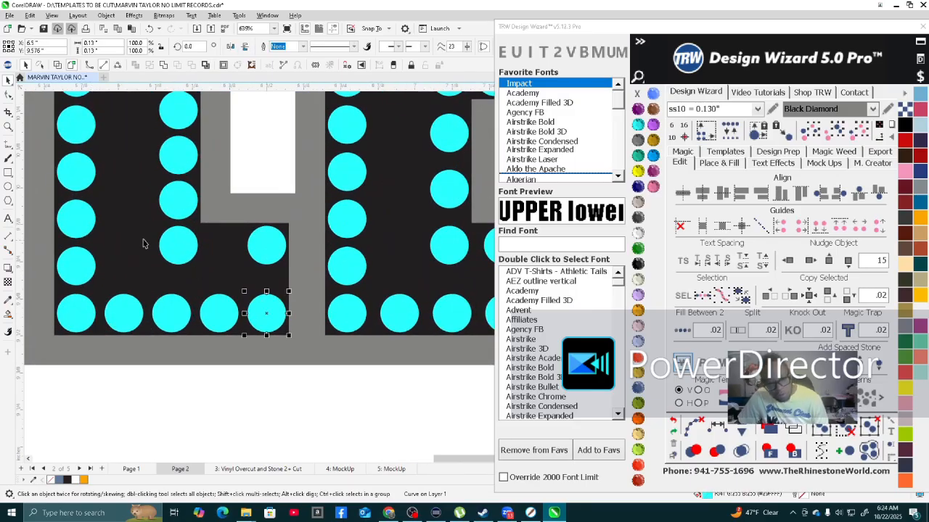
Fill the gap between the two upper stones of the L's foot in CORLEONE with an equally spaced stone and remove the guide path.
left_click(182, 247)
left_click(259, 247, "shift")
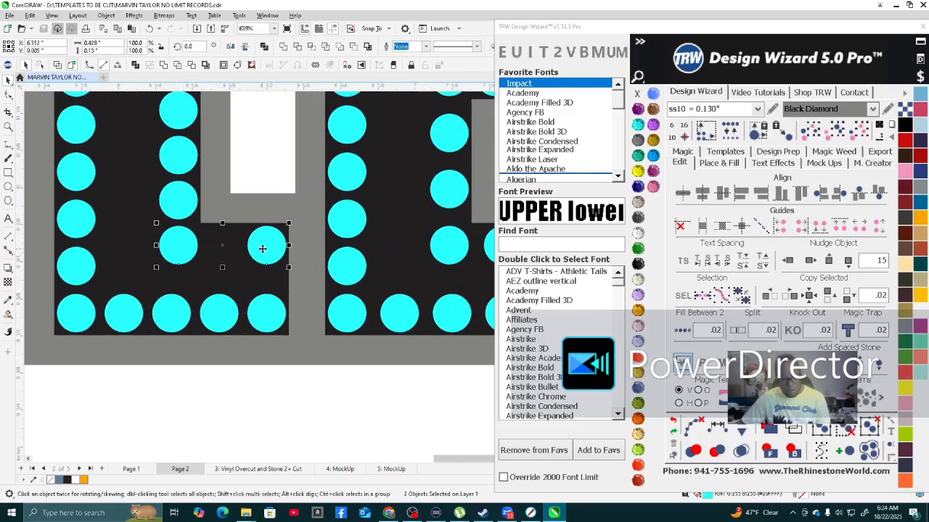
left_click(725, 428)
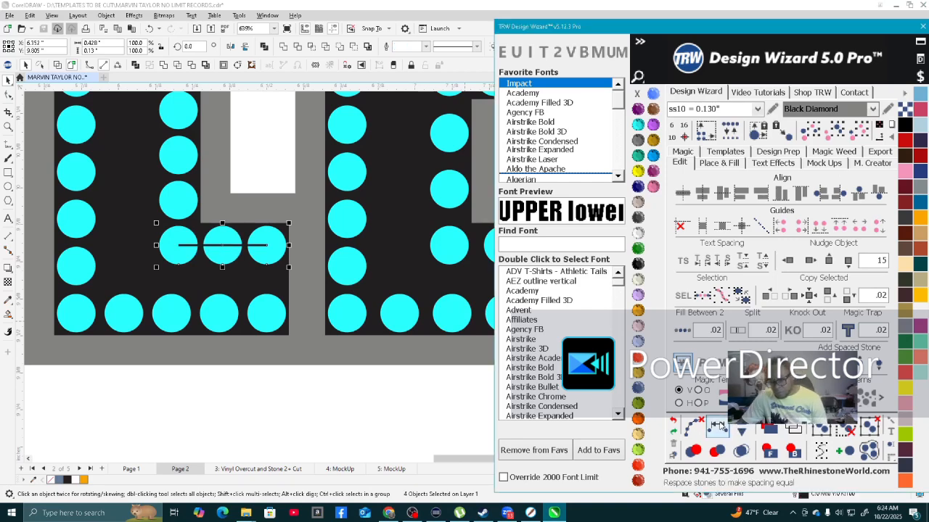
scroll(383, 293, "down", 4)
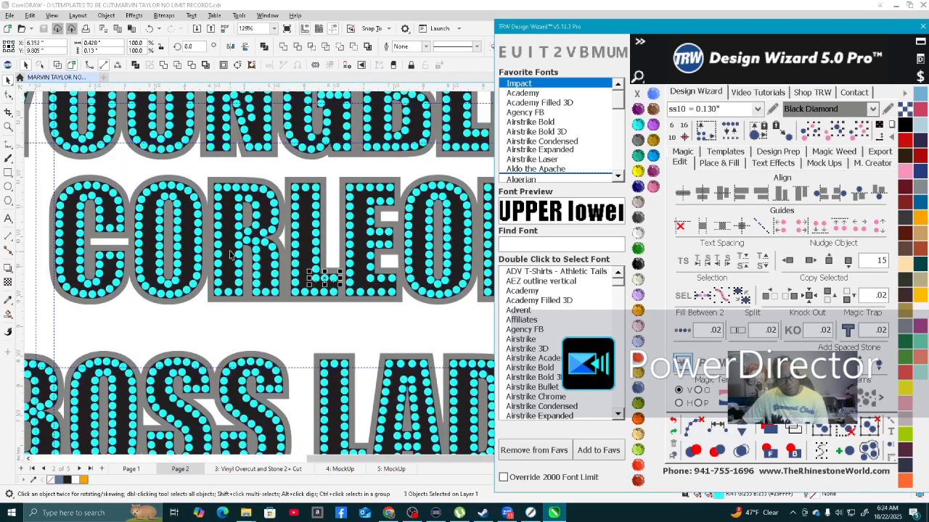
Delete the stray stone hanging below the bottom corner of the last E in CORLEONE.
scroll(214, 258, "down", 2)
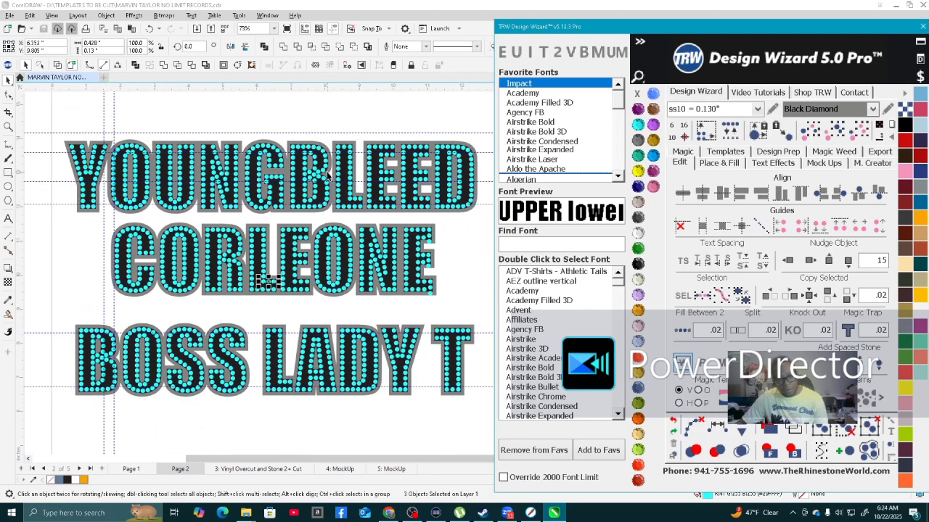
scroll(311, 172, "up", 4)
scroll(306, 217, "down", 3)
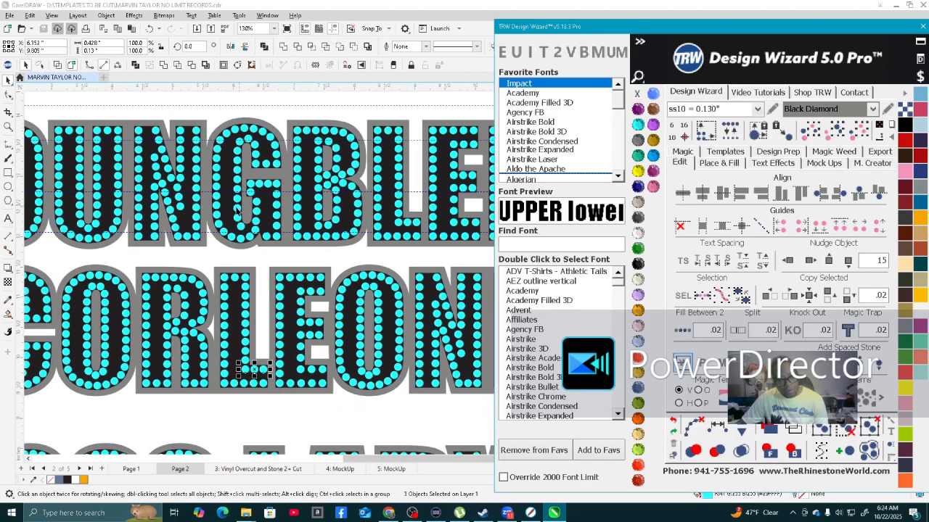
scroll(306, 218, "down", 3)
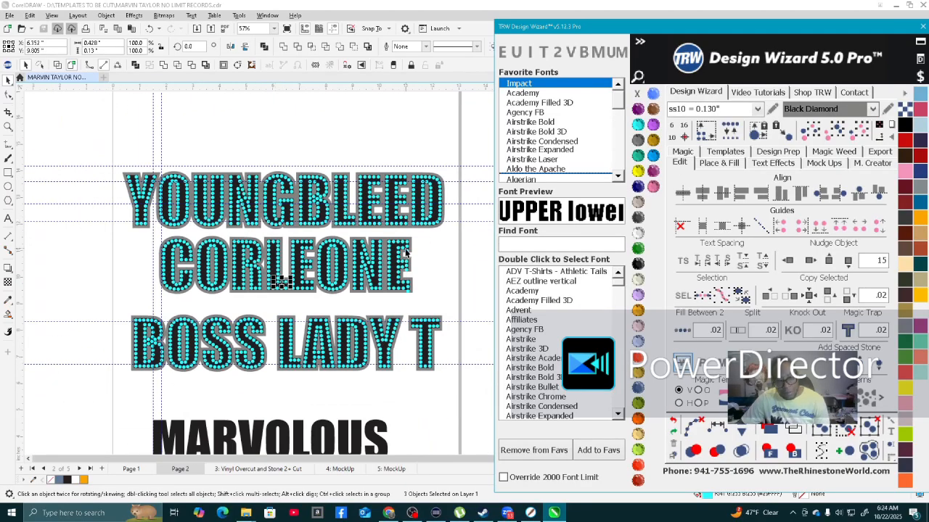
scroll(379, 277, "up", 6)
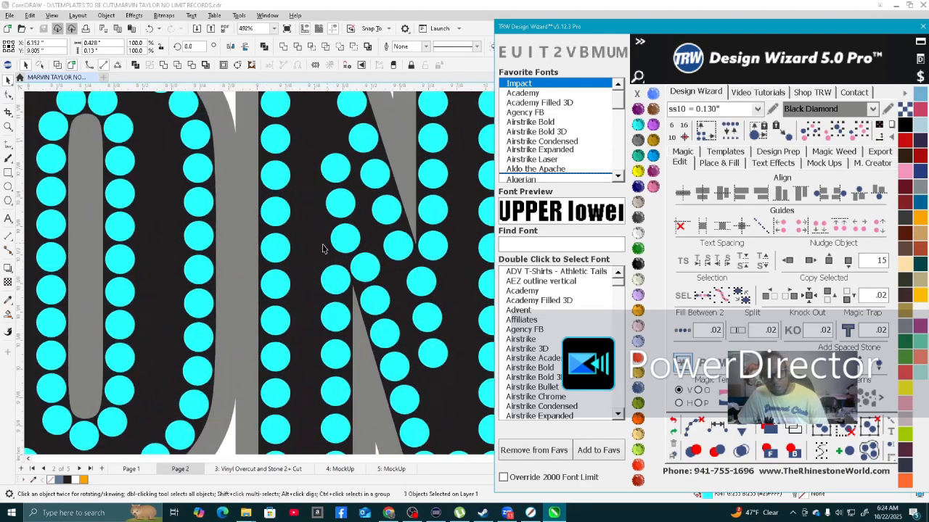
scroll(275, 250, "down", 5)
scroll(395, 337, "up", 5)
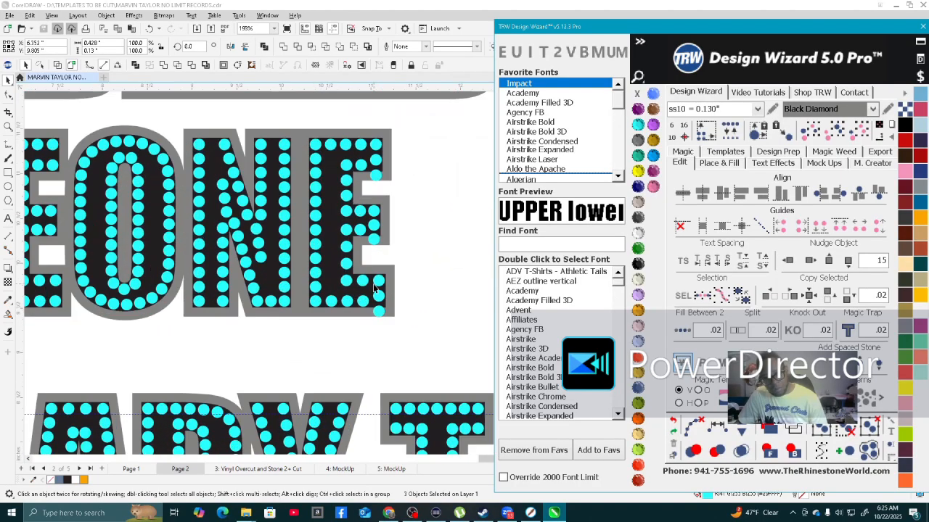
left_click(385, 319)
key("Delete")
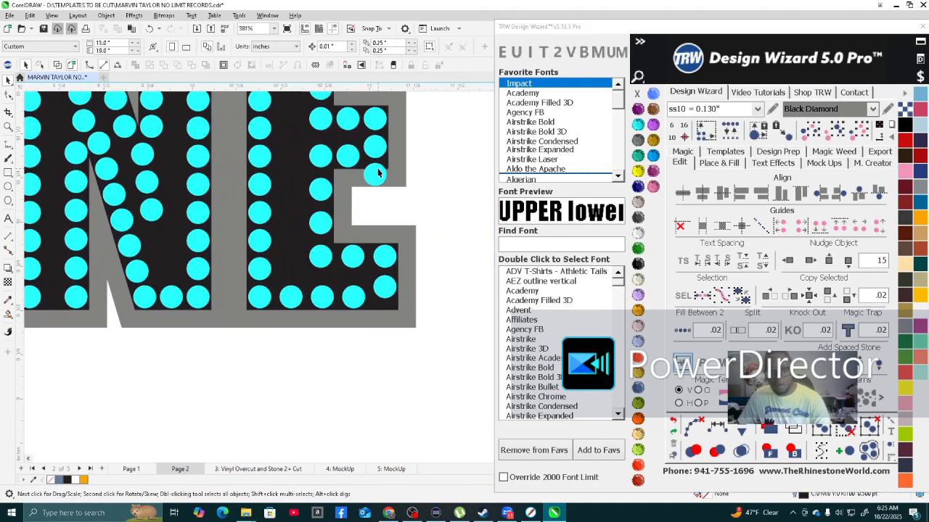
Delete the stray stone below the upper arm of the last E in CORLEONE and lower the arm's end stone onto its row.
scroll(368, 196, "down", 3)
scroll(359, 167, "up", 3)
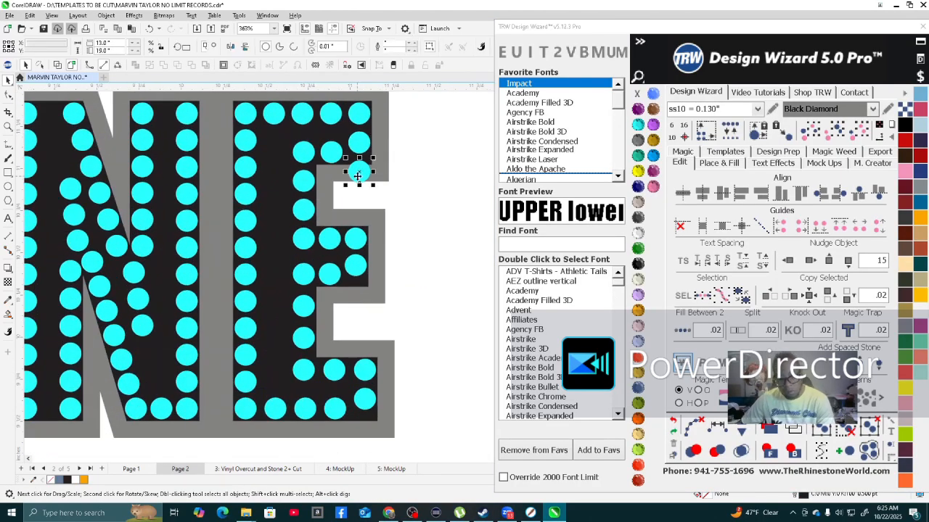
scroll(359, 174, "up", 5)
left_click(351, 207)
left_click_drag(350, 203, 340, 197)
Lower the raised end stones of the middle arm and the bottom arm of the last E in CORLEONE onto their rows.
scroll(333, 189, "down", 4)
scroll(326, 232, "up", 4)
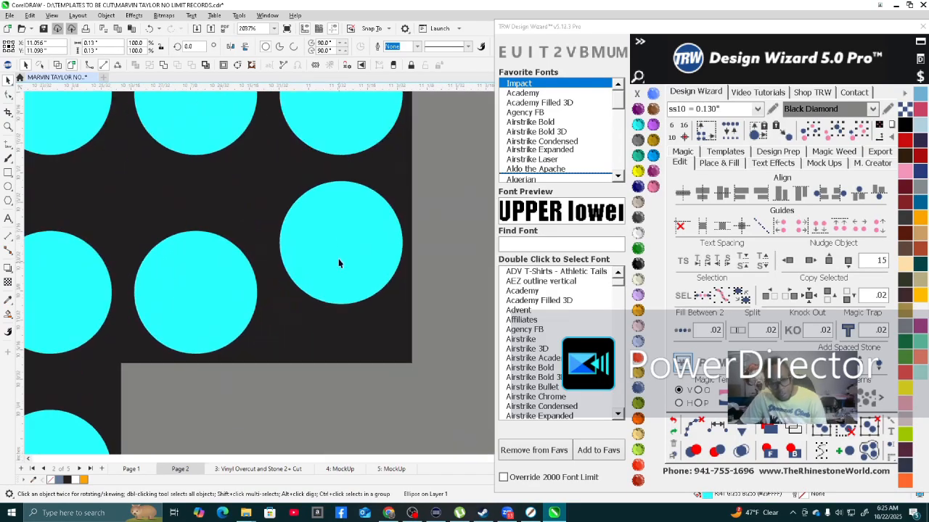
left_click_drag(335, 275, 326, 284)
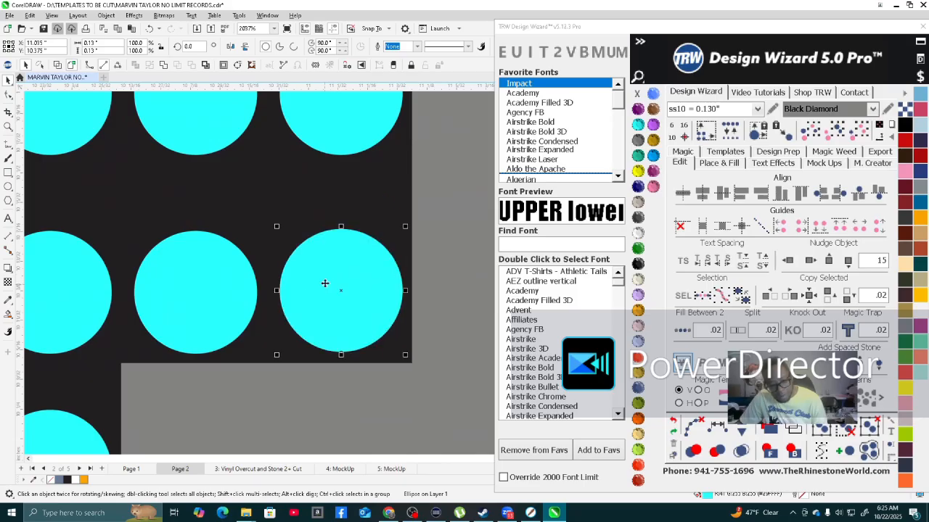
scroll(326, 284, "down", 3)
scroll(310, 193, "down", 2)
scroll(321, 334, "up", 5)
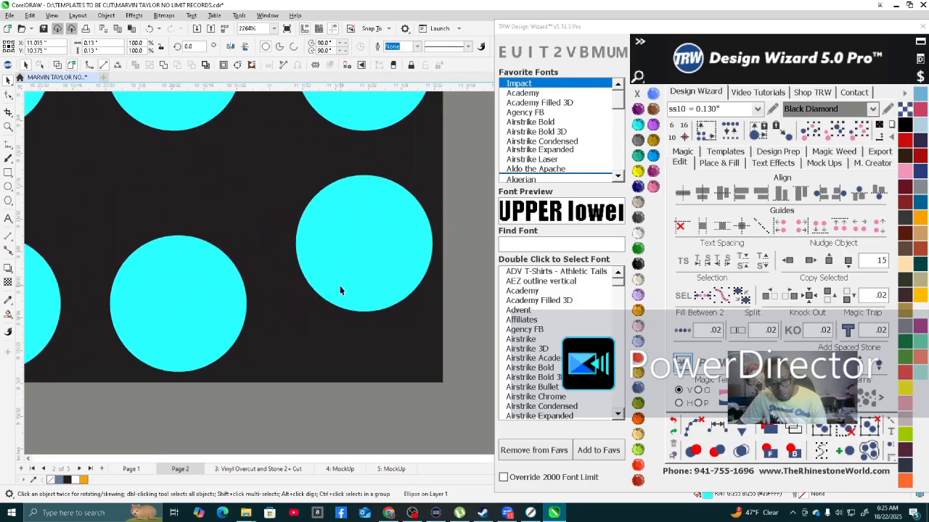
left_click_drag(360, 297, 344, 313)
scroll(344, 313, "down", 7)
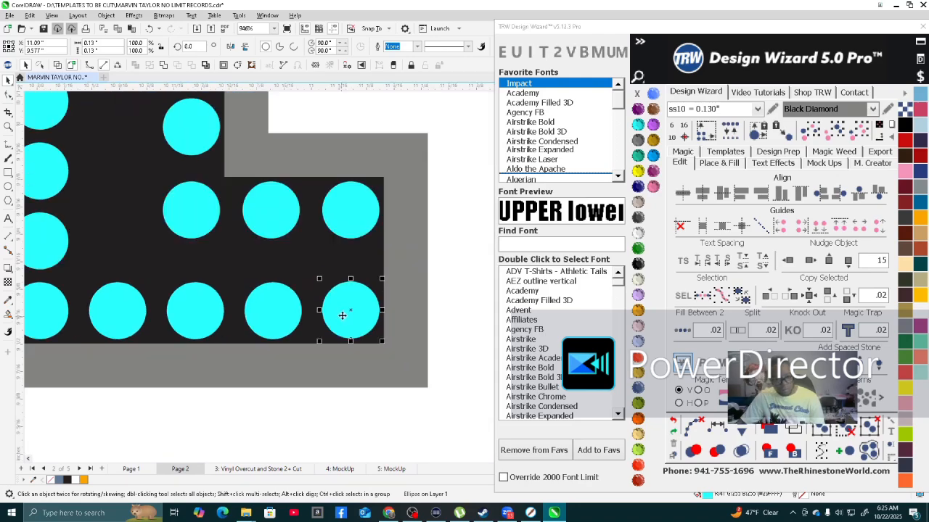
Enlarge the MARVOLOUS text proportionally to about 12.1 inches wide.
scroll(376, 303, "down", 3)
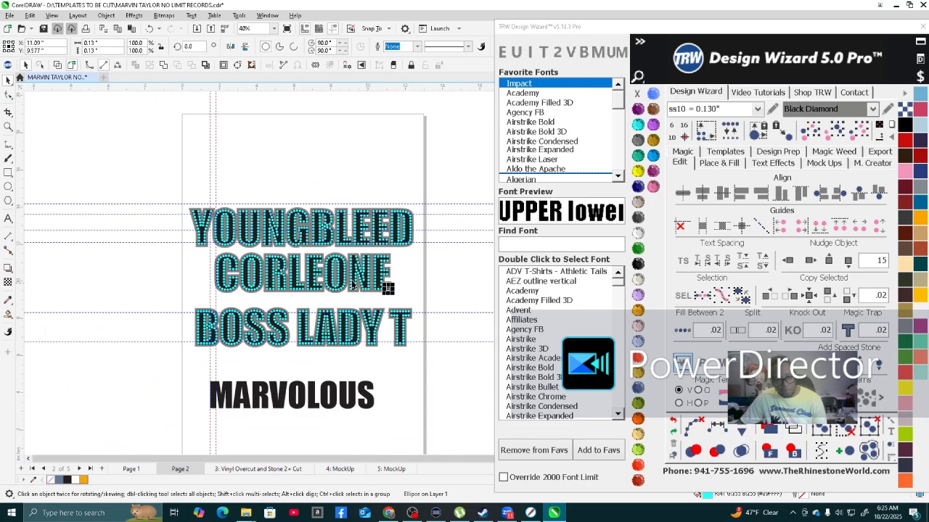
scroll(229, 287, "up", 2)
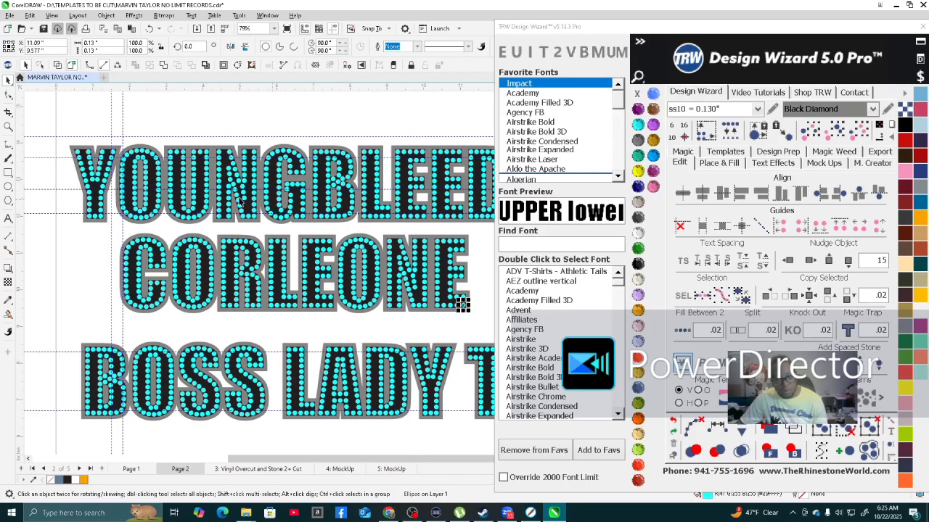
scroll(184, 212, "down", 1)
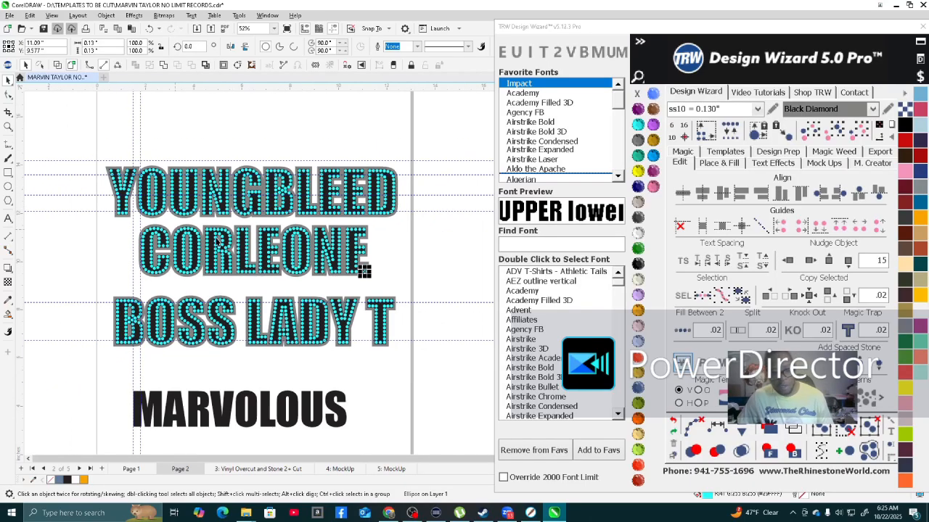
scroll(304, 205, "down", 2)
scroll(287, 321, "up", 2)
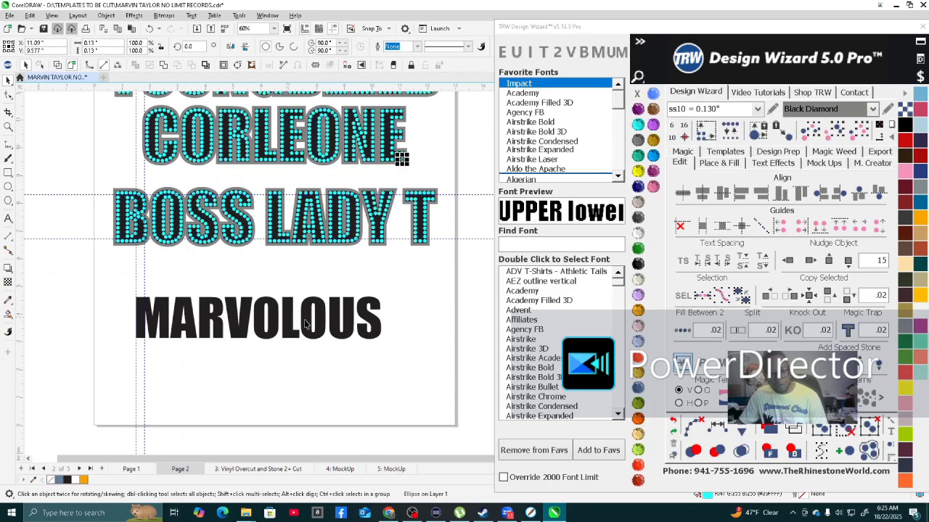
left_click(290, 321)
scroll(291, 321, "down", 1)
scroll(380, 299, "up", 1)
left_click_drag(380, 287, 420, 248)
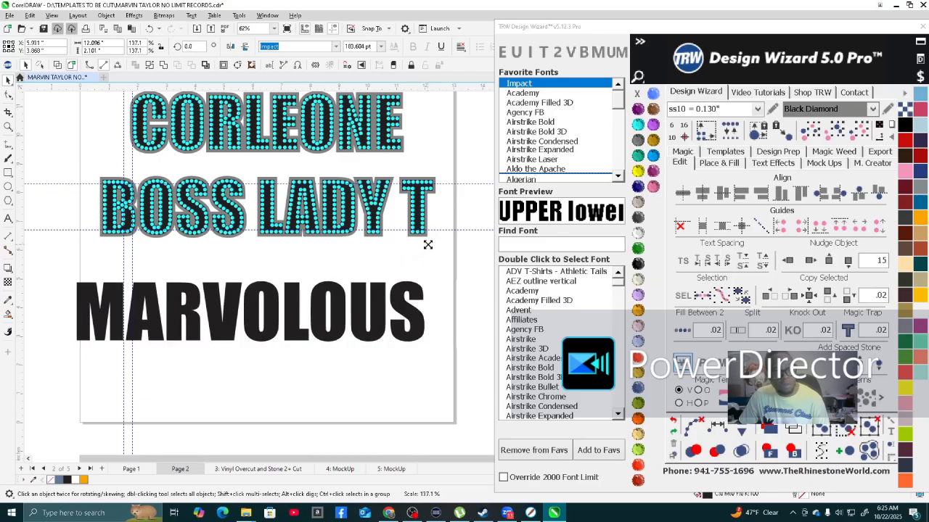
Move the MARVOLOUS text up beneath BOSS LADY T and scale it down to about 11.68 inches wide.
scroll(274, 303, "up", 1)
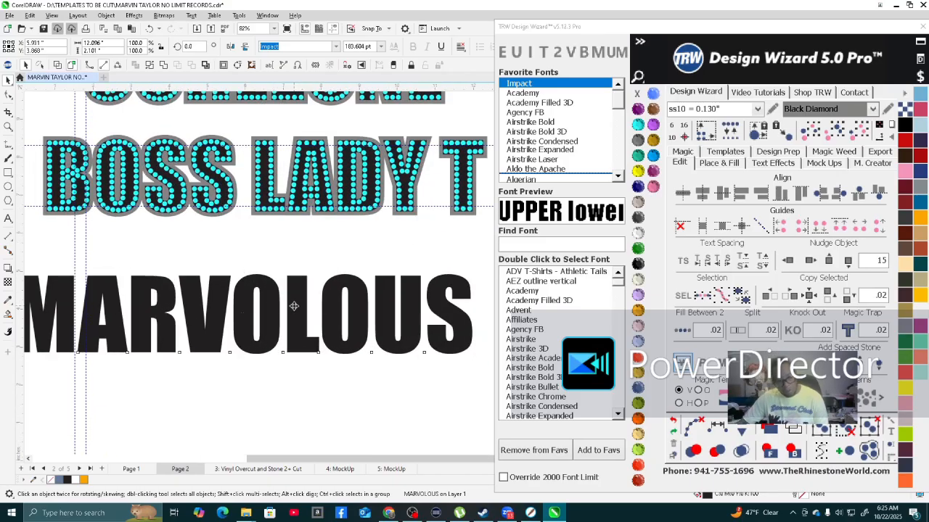
left_click_drag(274, 302, 309, 277)
scroll(312, 285, "down", 3)
scroll(366, 269, "up", 2)
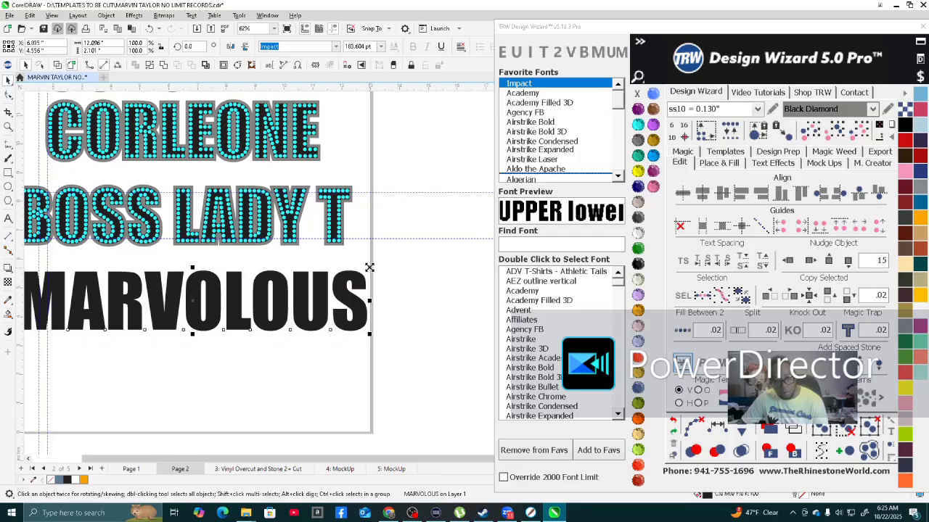
left_click_drag(369, 266, 363, 266)
scroll(312, 304, "down", 2)
scroll(265, 325, "up", 2)
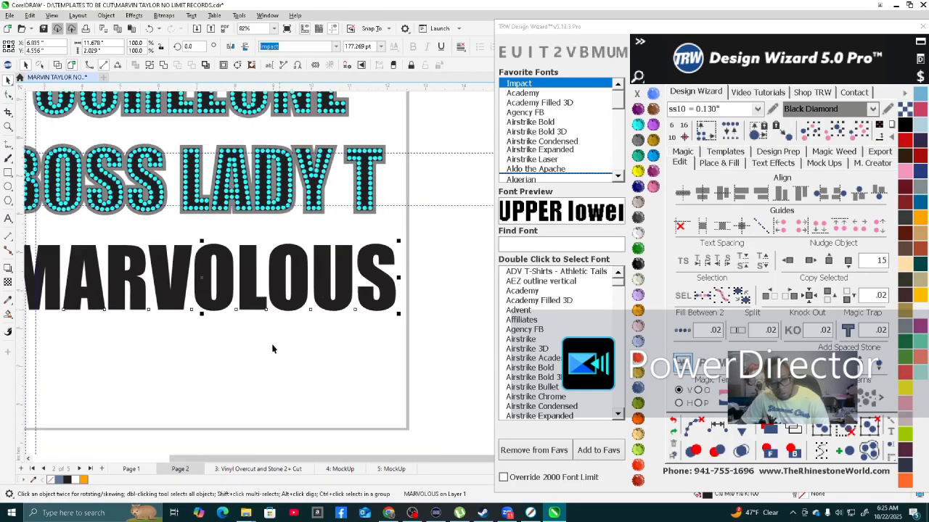
Move the YOUNGBLEED CORLEONE and BOSS LADY T lettering up together toward the top of the page, to Y about 14.84 inches.
scroll(270, 339, "down", 2)
scroll(265, 335, "down", 2)
left_click_drag(163, 202, 320, 309)
scroll(316, 297, "up", 4)
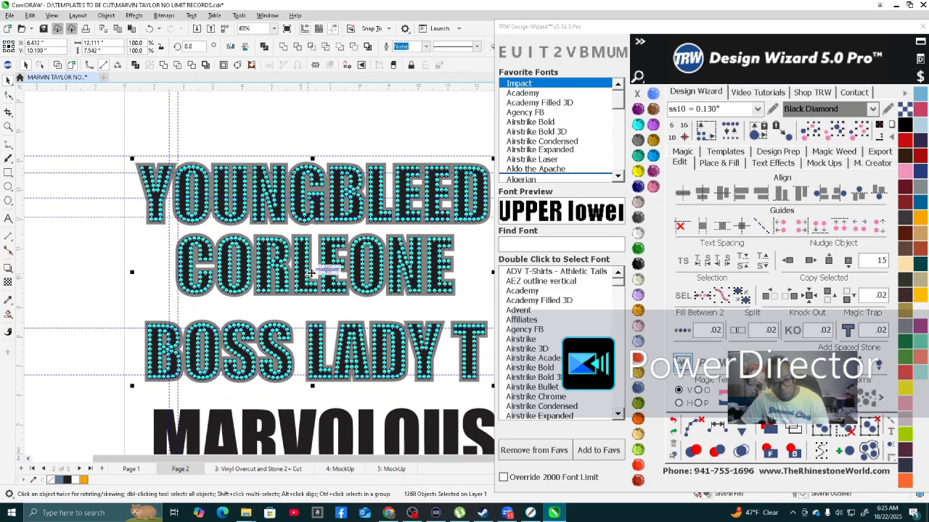
scroll(247, 304, "down", 3)
scroll(244, 328, "up", 2)
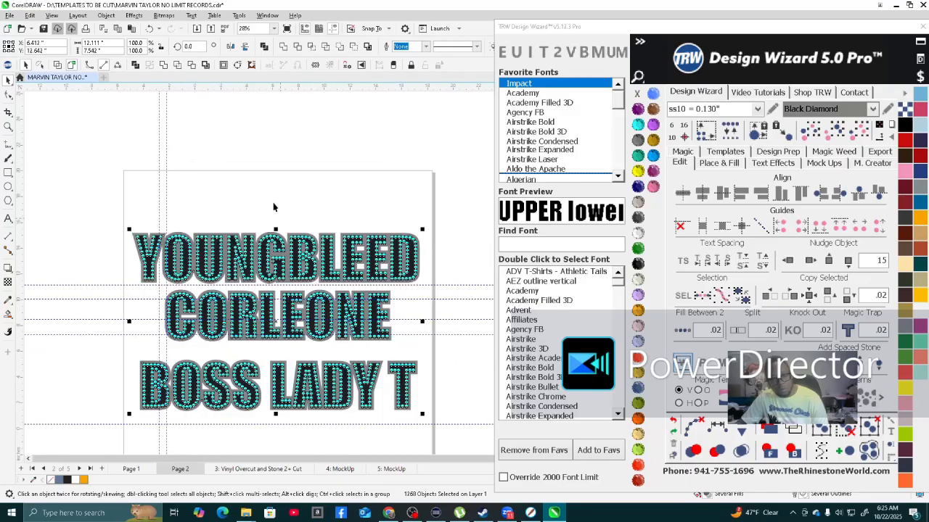
left_click_drag(288, 265, 279, 221)
scroll(276, 247, "down", 2)
scroll(306, 431, "up", 3)
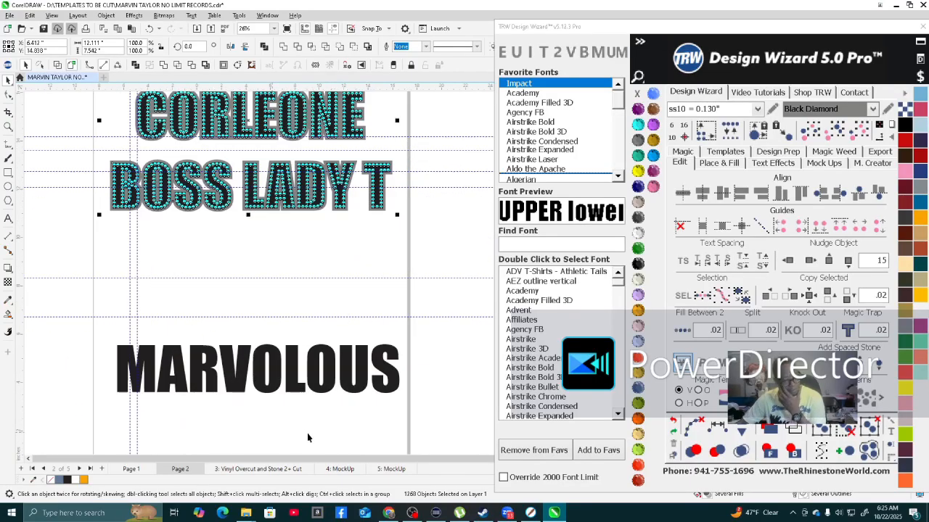
Move the MARVOLOUS text up closer beneath BOSS LADY T, to Y about 8.37 inches.
left_click(295, 350)
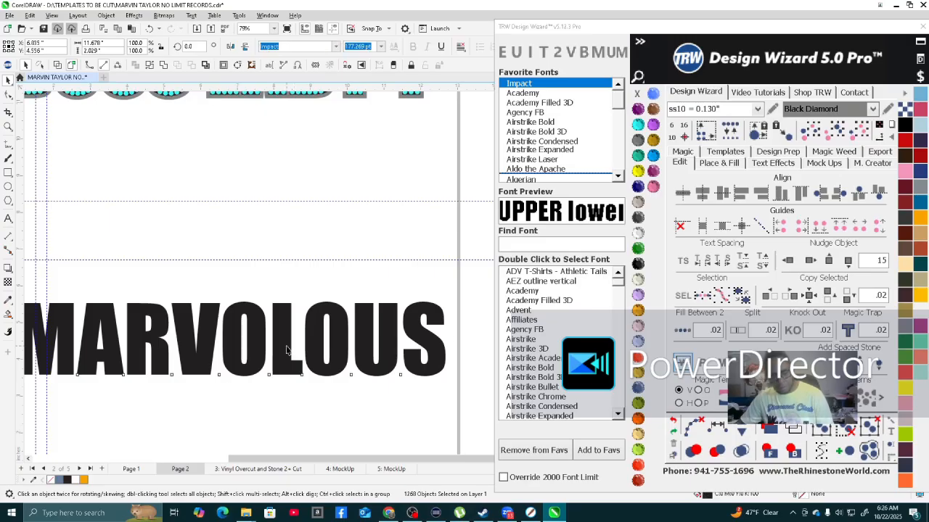
scroll(273, 362, "down", 2)
scroll(272, 343, "up", 1)
scroll(272, 343, "up", 3)
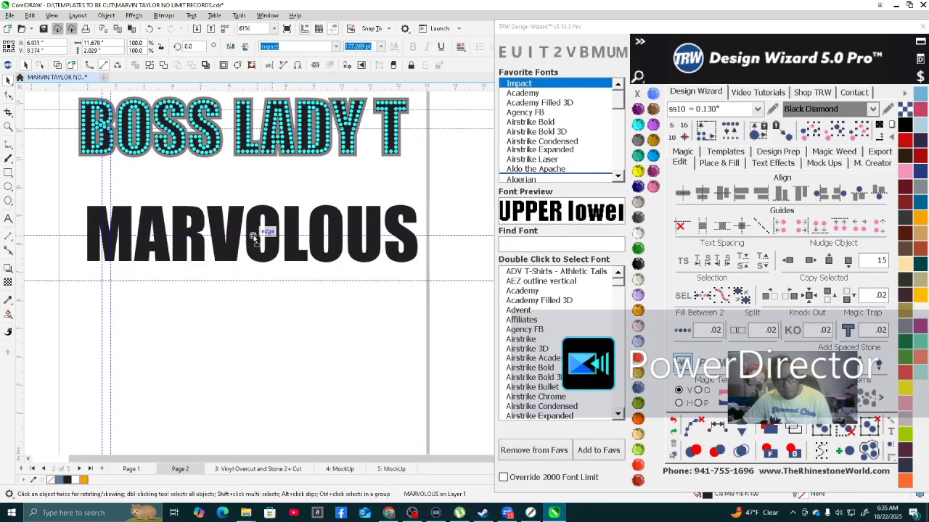
Duplicate the MARVOLOUS text straight down and place the copy just below the original, at Y about 6.13 inches.
left_click_drag(254, 242, 257, 310)
right_click(258, 310)
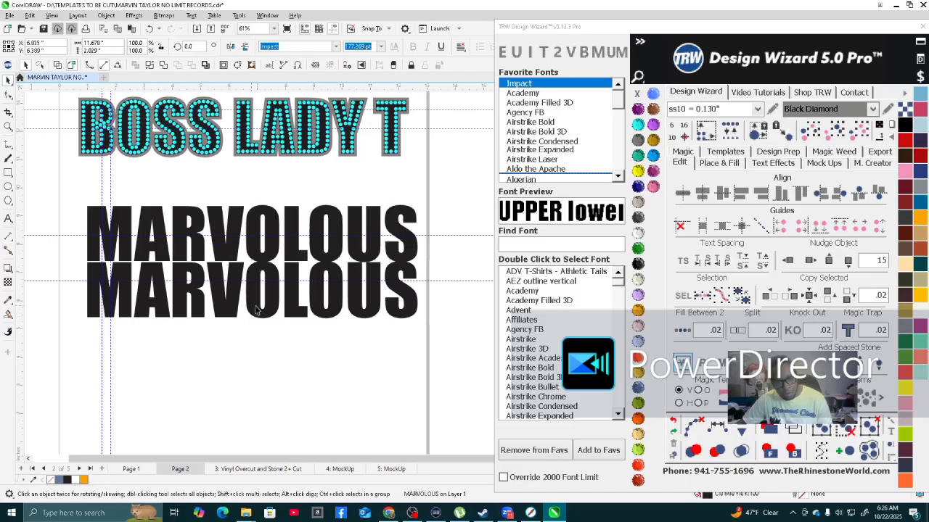
scroll(279, 261, "up", 4)
left_click_drag(281, 249, 280, 264)
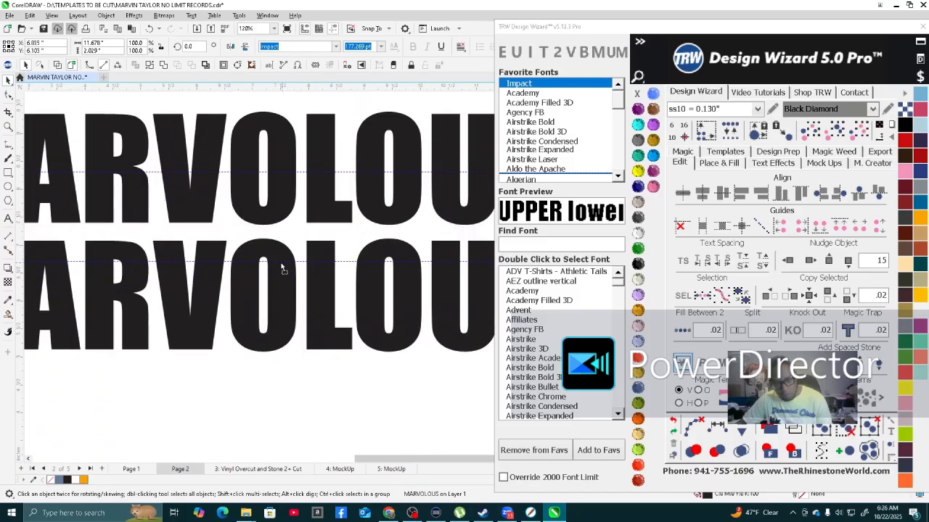
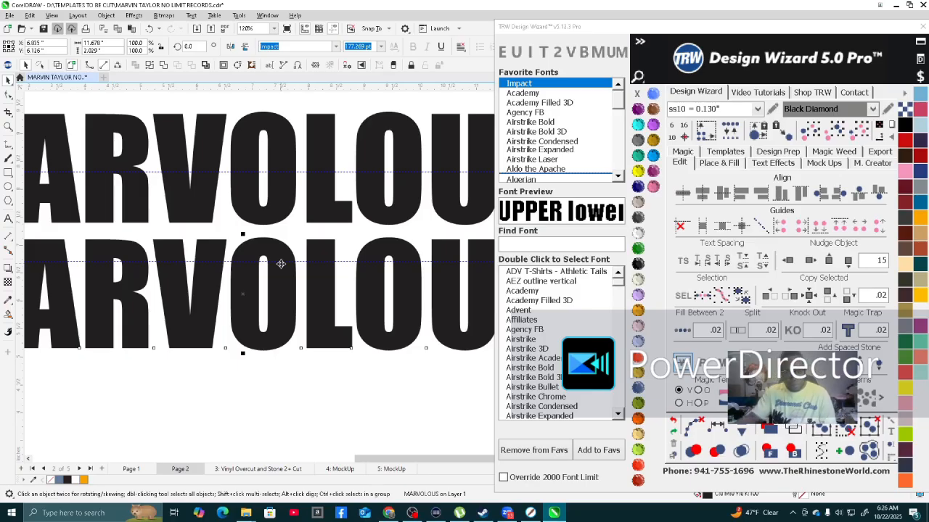
Replace the wording of the lower MARVOLOUS copy with the customer's first name in capitals.
scroll(280, 263, "down", 4)
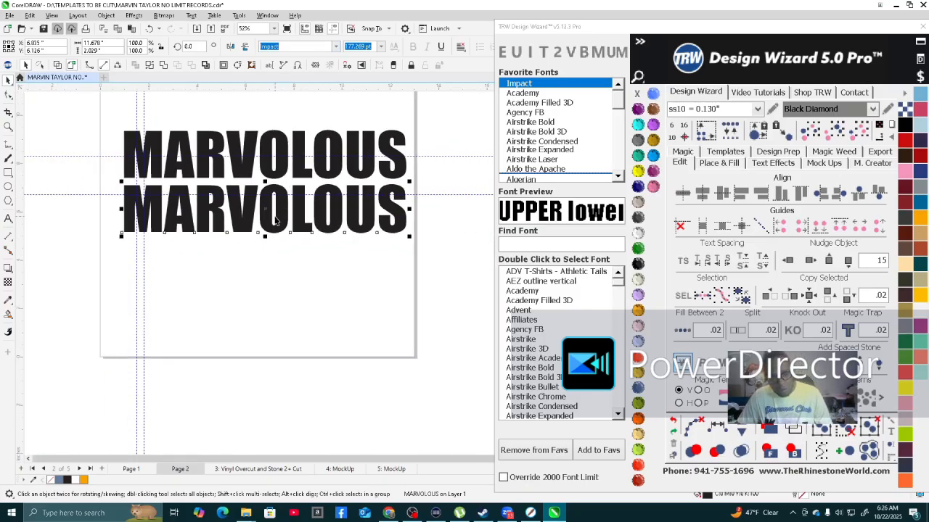
double_click(282, 219)
key("ctrl+a")
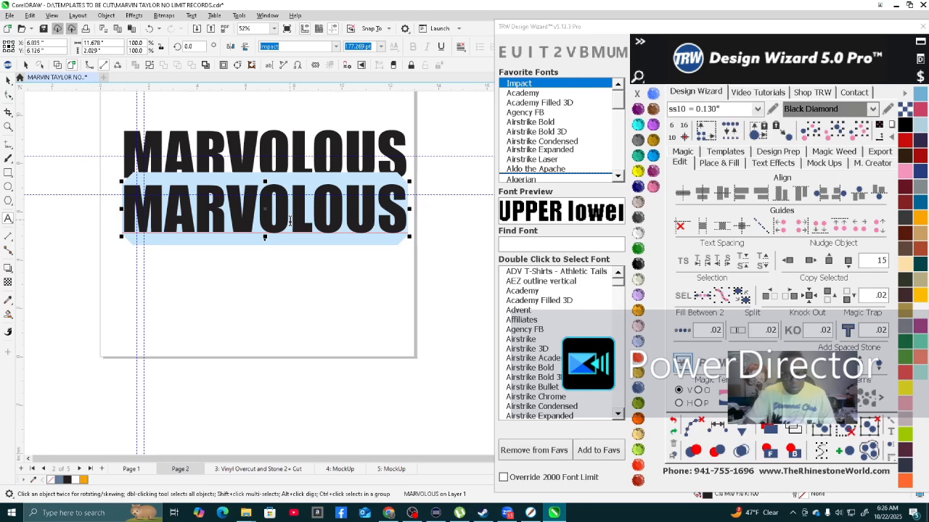
type("MARVIN")
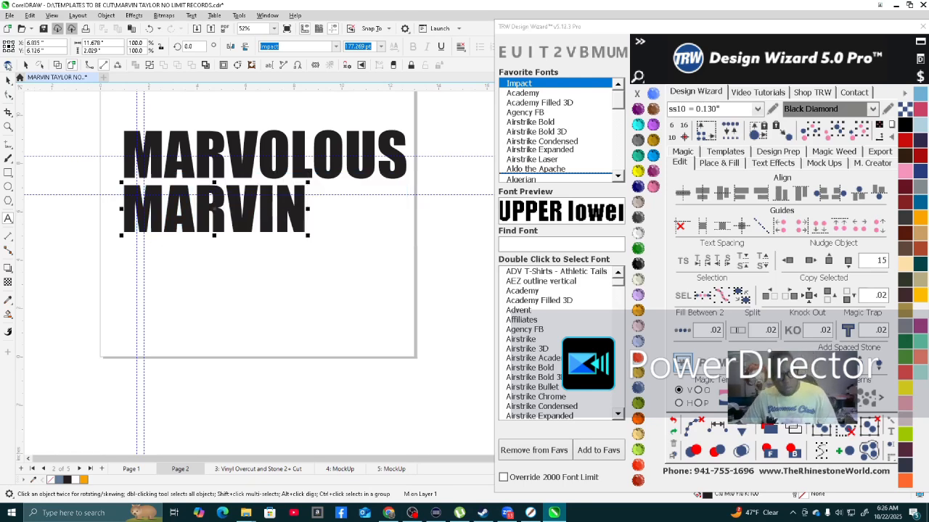
Widen the letter spacing of the first-name line to match the width of MARVOLOUS, about 11.59 inches.
left_click(7, 82)
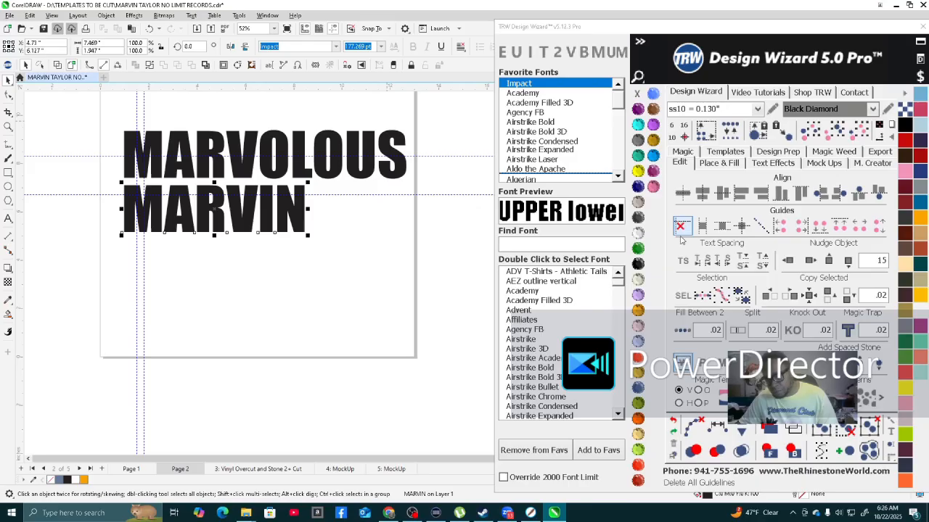
left_click(683, 261)
left_click_drag(309, 236, 401, 239)
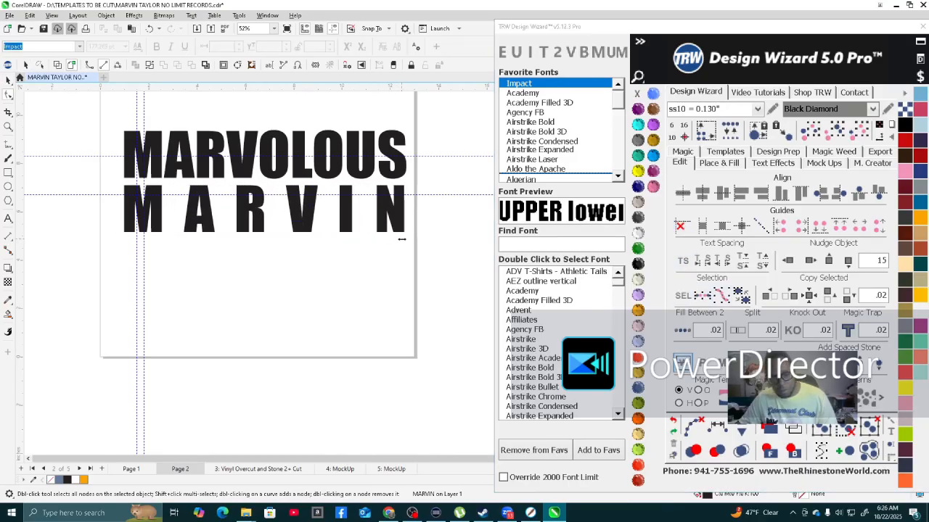
left_click(9, 82)
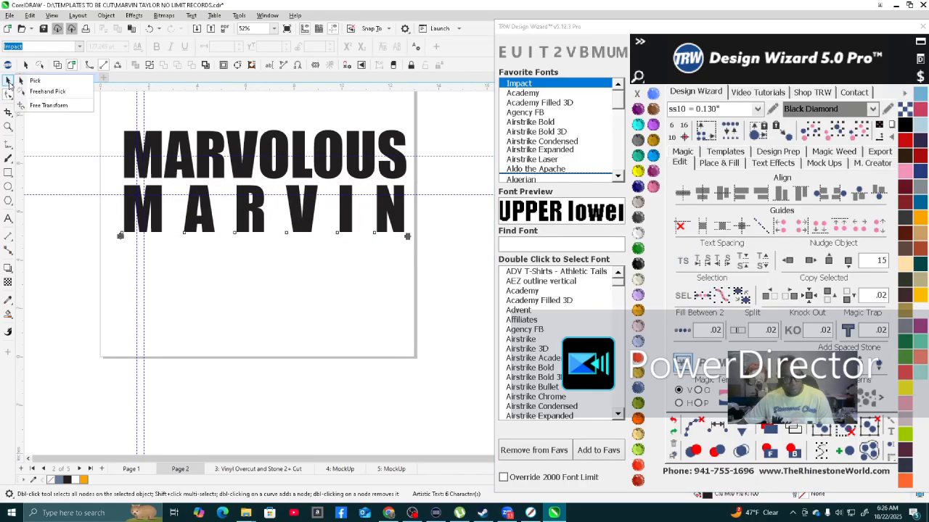
scroll(273, 254, "up", 1)
left_click(275, 182)
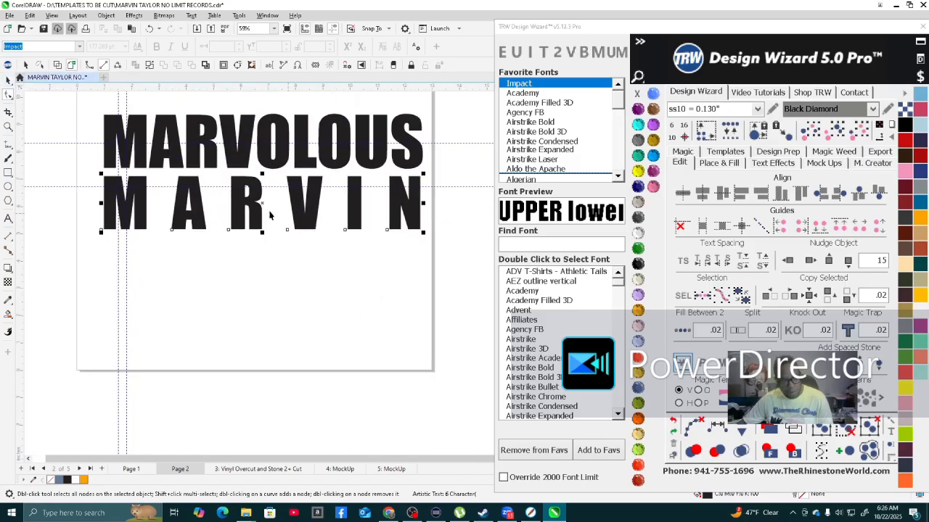
Duplicate the spaced first-name line below itself and replace the copy's wording with Productions.
left_click_drag(247, 206, 251, 252)
right_click(251, 252)
left_click(251, 259)
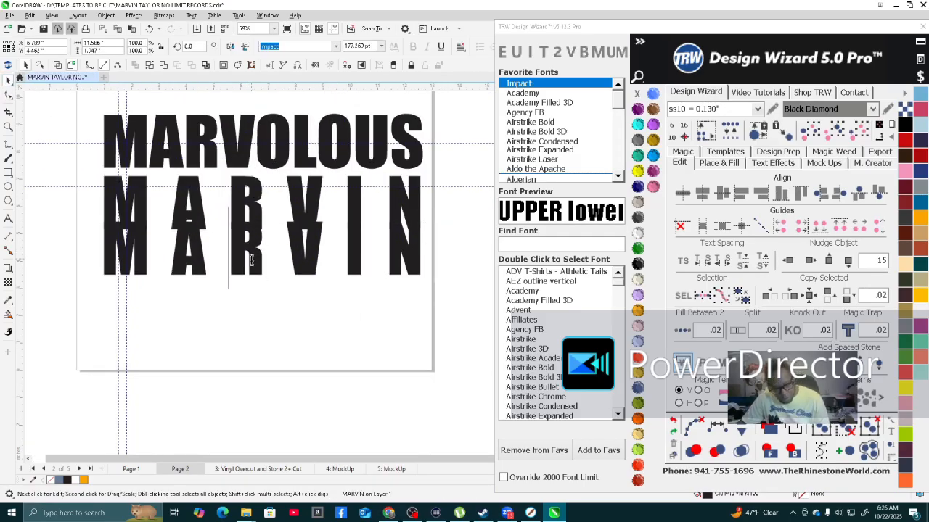
double_click(251, 259)
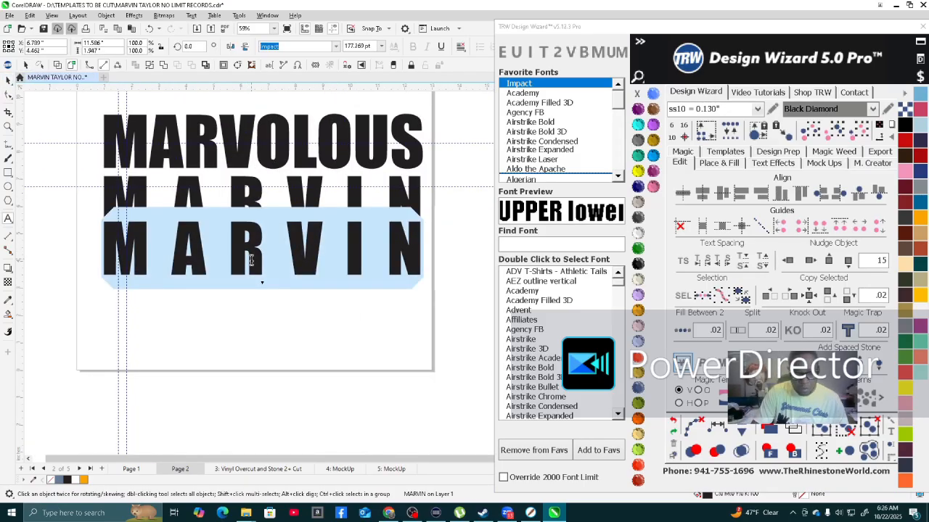
type("Pr")
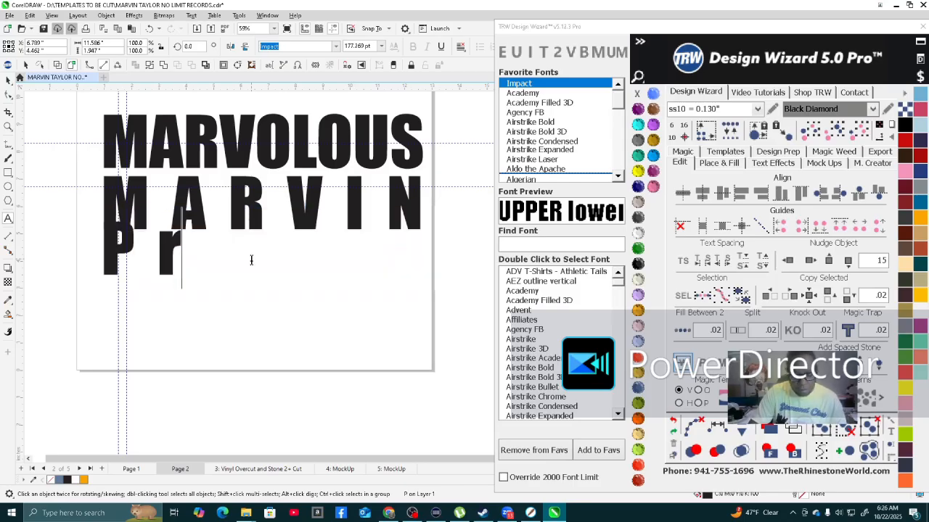
type("oducti")
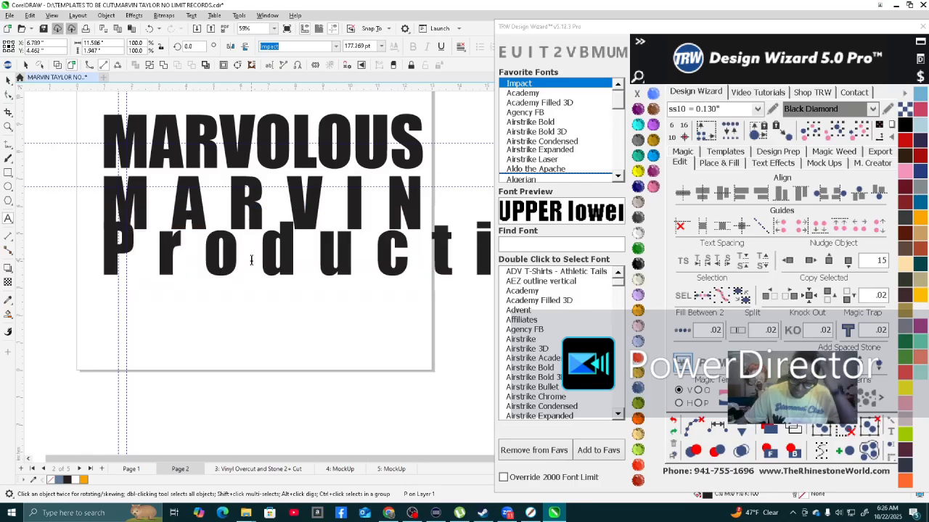
key("Escape")
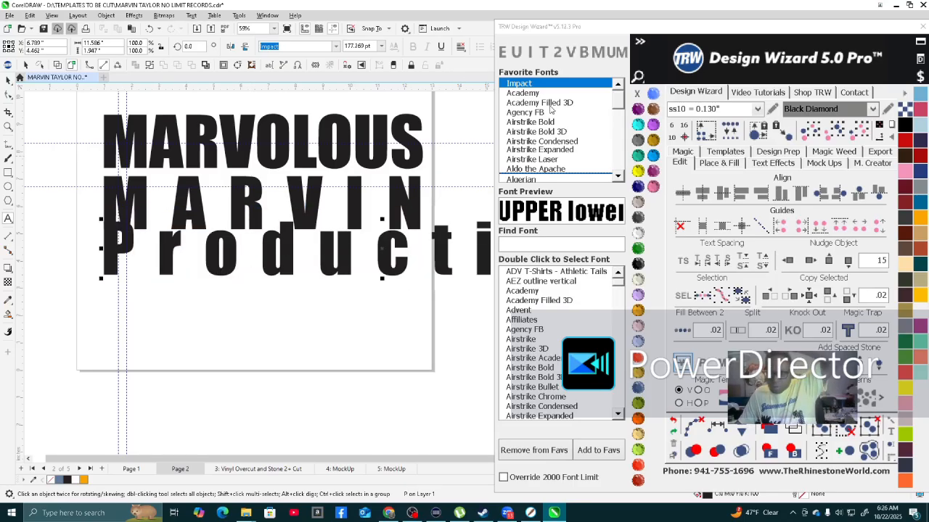
Try the High speed, Color Your World, Tw Cen MT Condensed Extra, Vladimir Script, adam warren 0.2 and several TRW fonts on the Productions text.
scroll(457, 135, "down", 2)
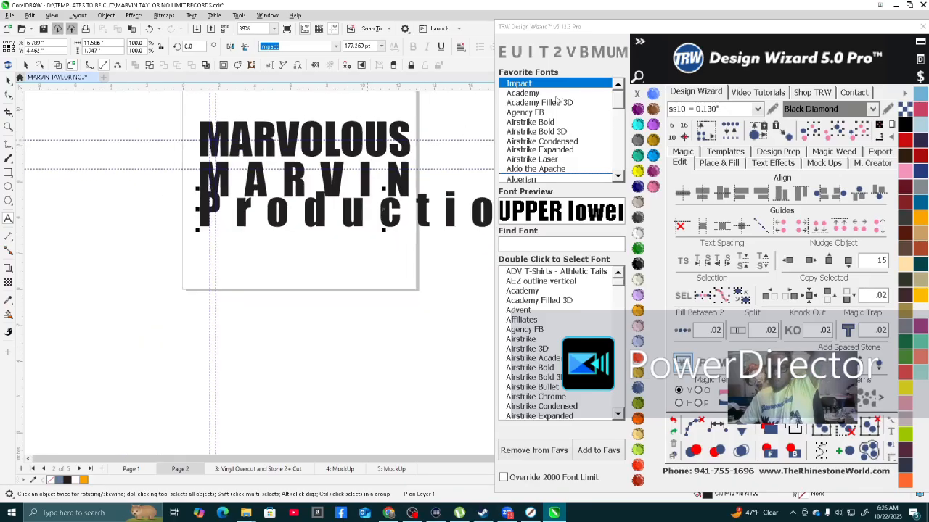
left_click_drag(618, 101, 617, 177)
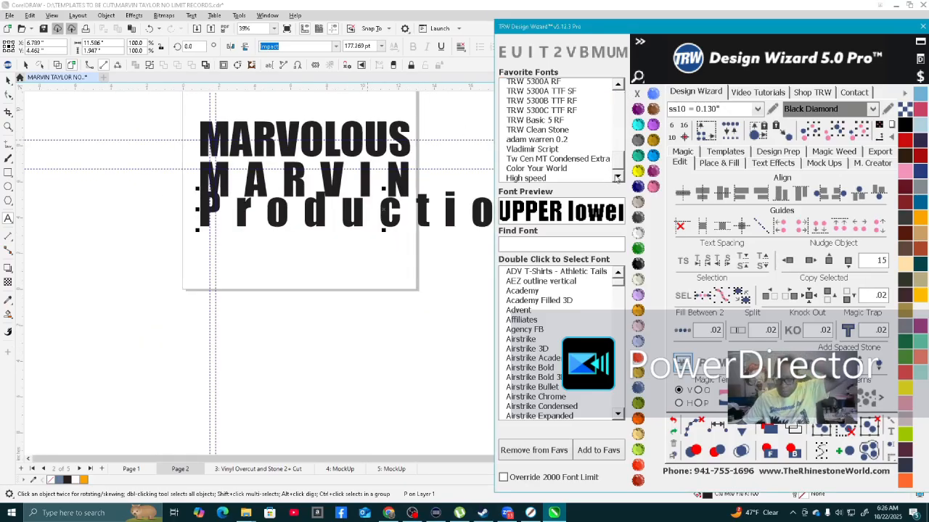
left_click(524, 178)
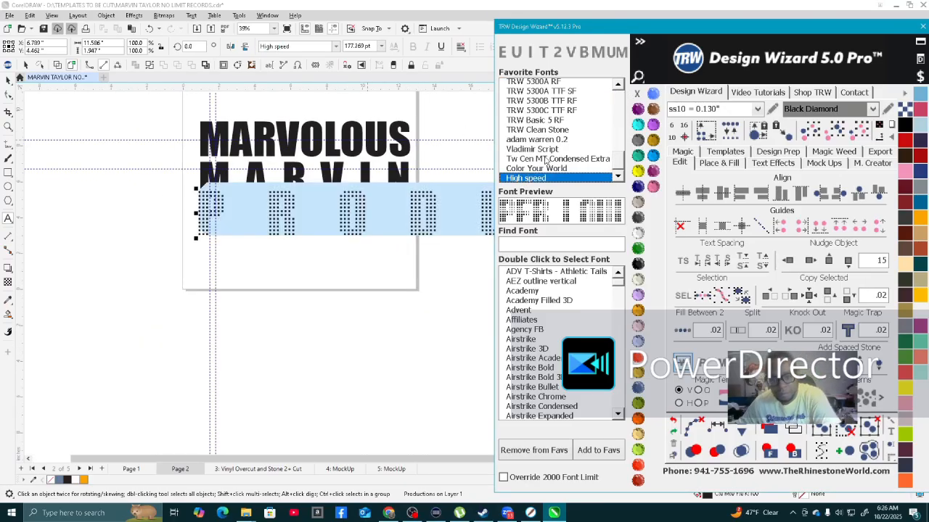
left_click(540, 169)
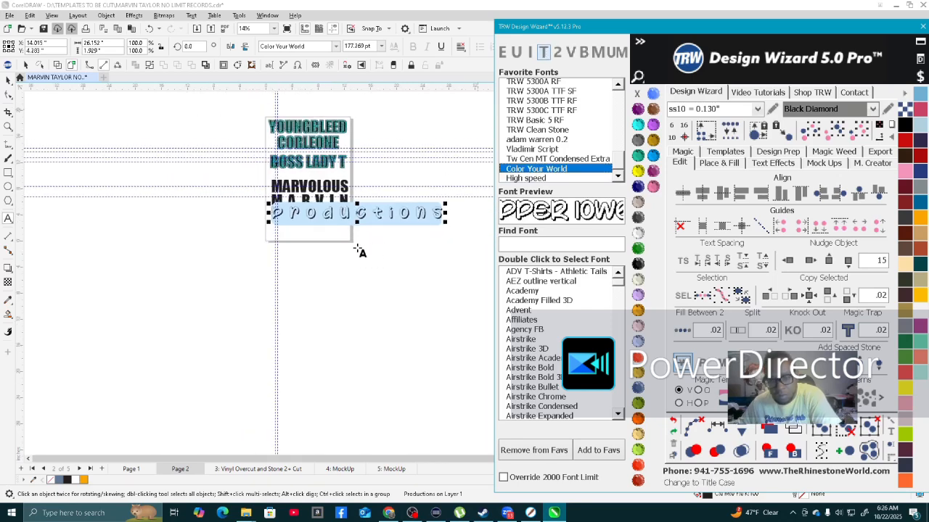
scroll(356, 248, "up", 2)
left_click(547, 158)
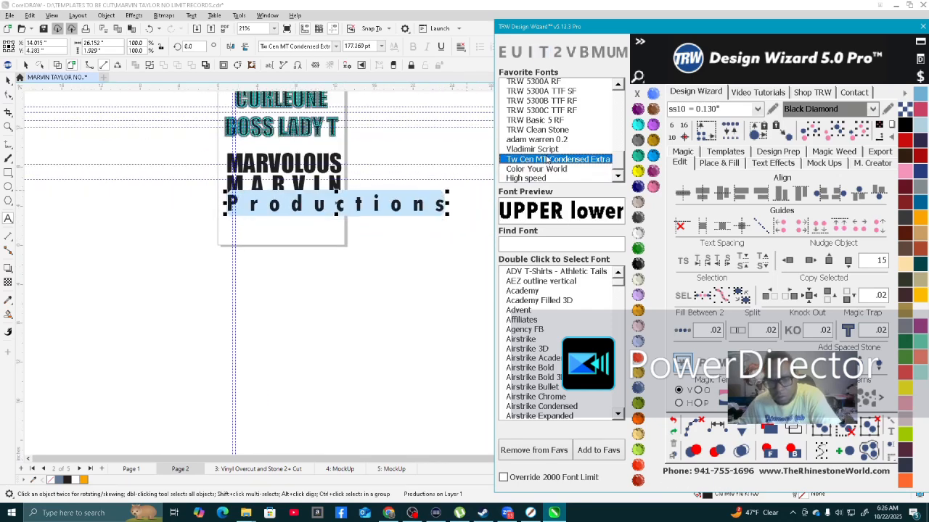
left_click(547, 149)
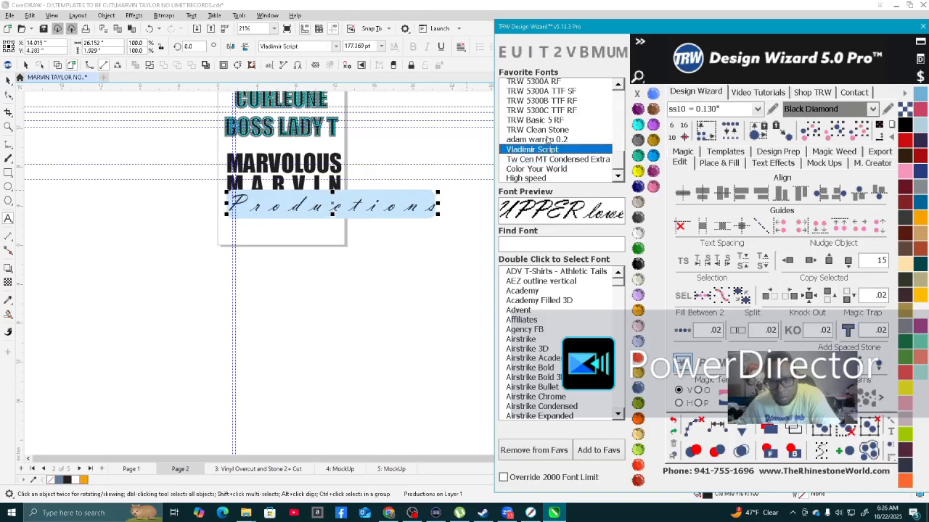
left_click(542, 140)
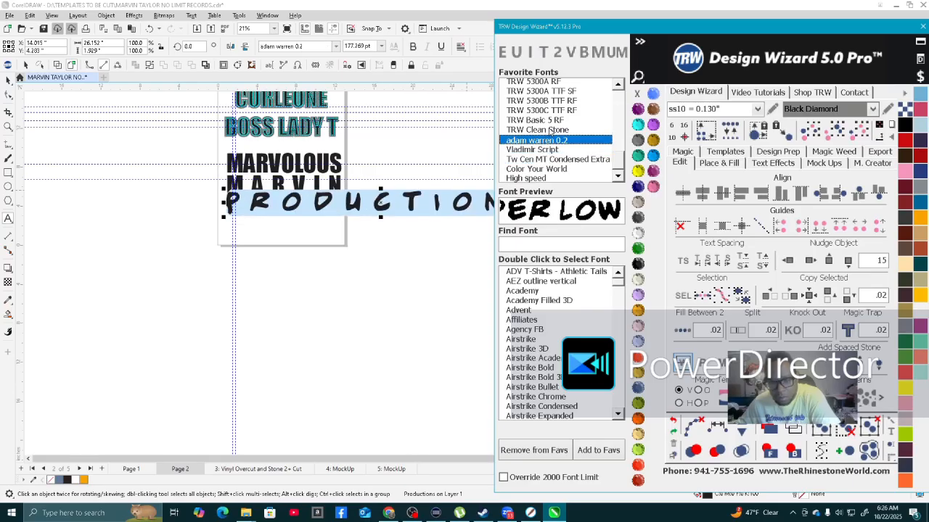
left_click(550, 130)
left_click(552, 122)
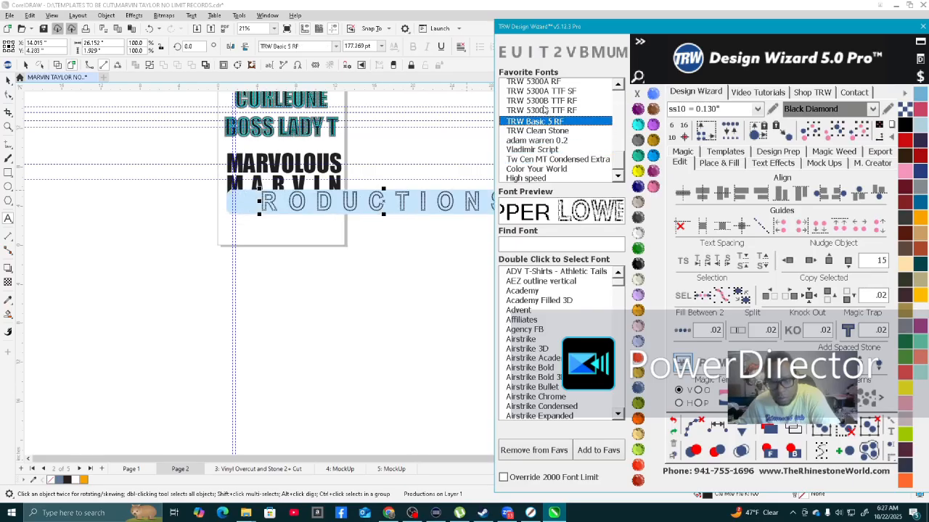
scroll(498, 85, "up", 1)
left_click(544, 111)
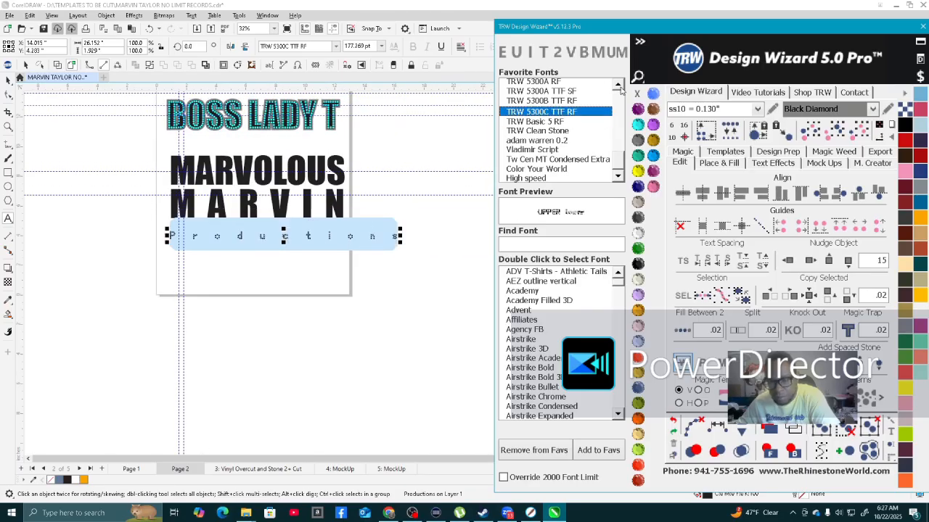
Compare further favorite fonts on the Productions text and set it in Komika Boss.
left_click(617, 85)
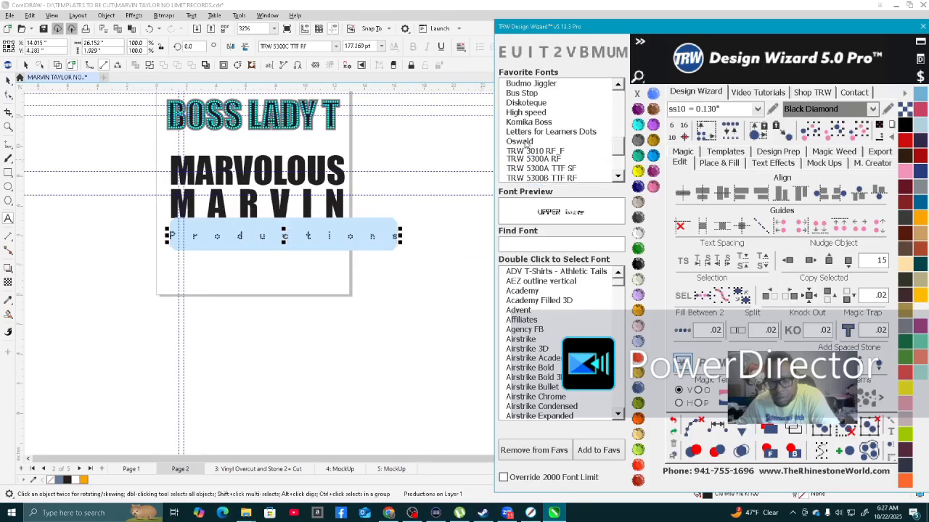
left_click(526, 142)
left_click(531, 130)
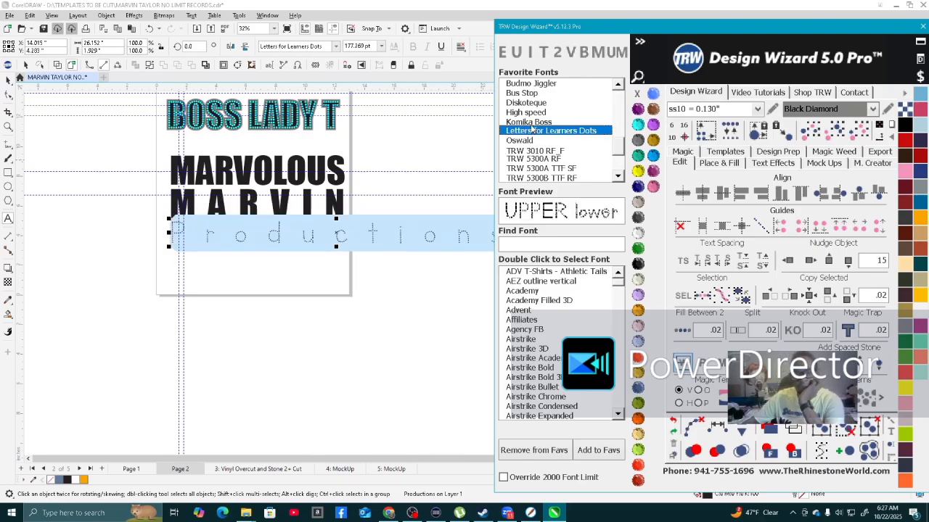
left_click(529, 121)
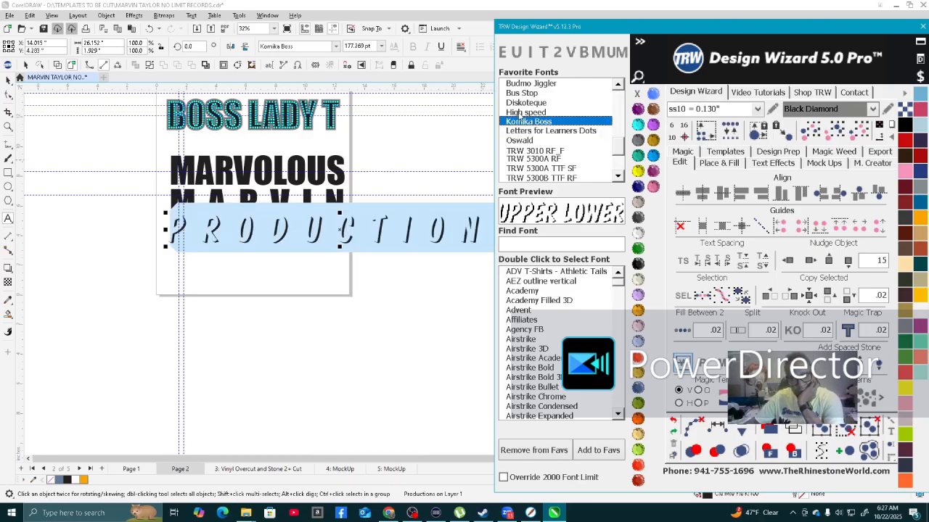
Tighten the letter spacing of the Productions text until it matches the width of the lines above it.
scroll(217, 233, "down", 2)
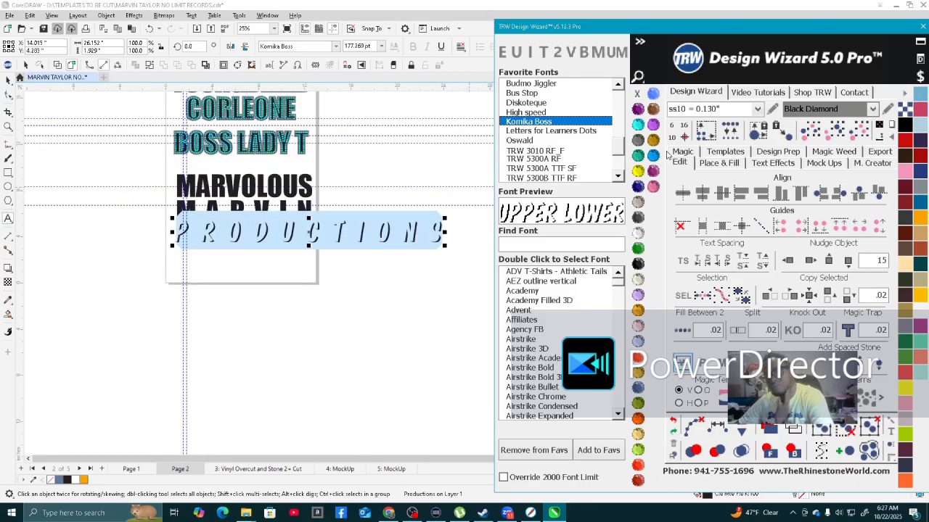
left_click(682, 263)
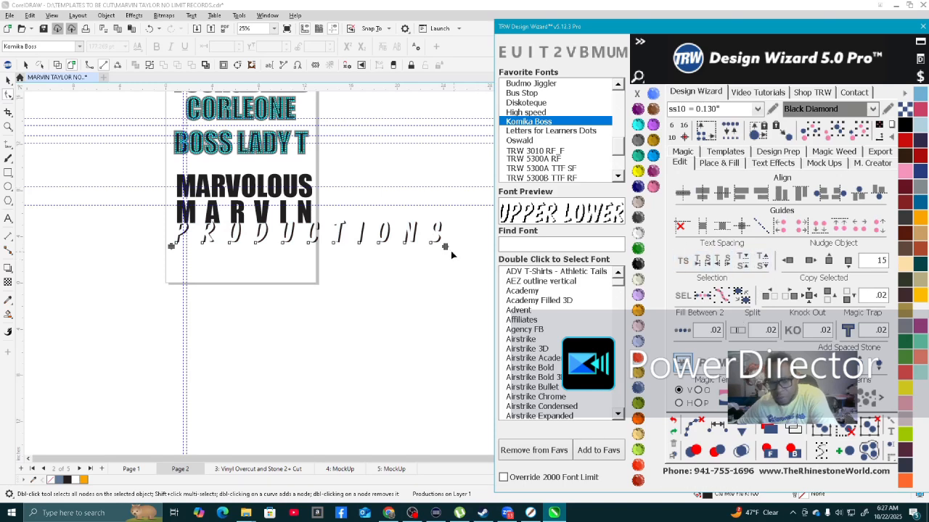
left_click_drag(444, 247, 312, 239)
scroll(224, 248, "up", 1)
scroll(224, 247, "up", 2)
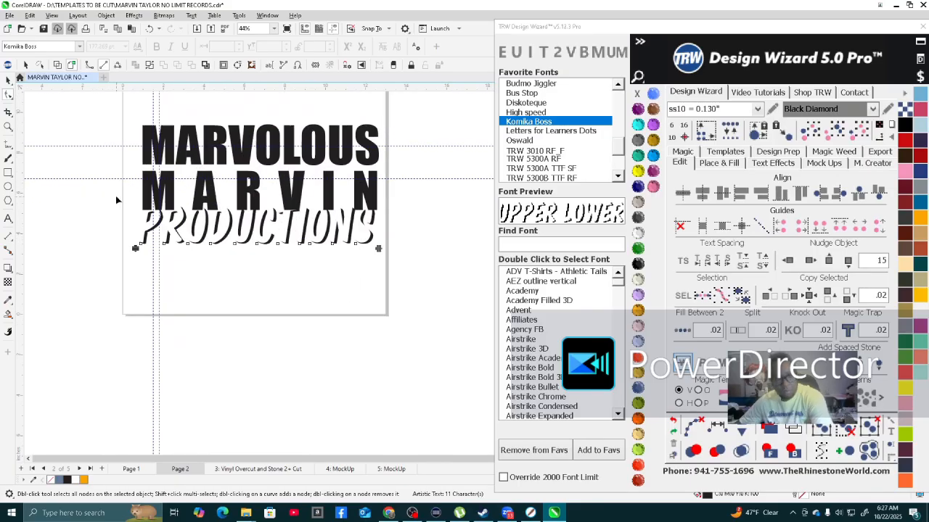
Move the Productions text straight down to leave a gap below the spaced first-name line.
left_click(8, 79)
scroll(257, 271, "up", 1)
scroll(276, 217, "up", 4)
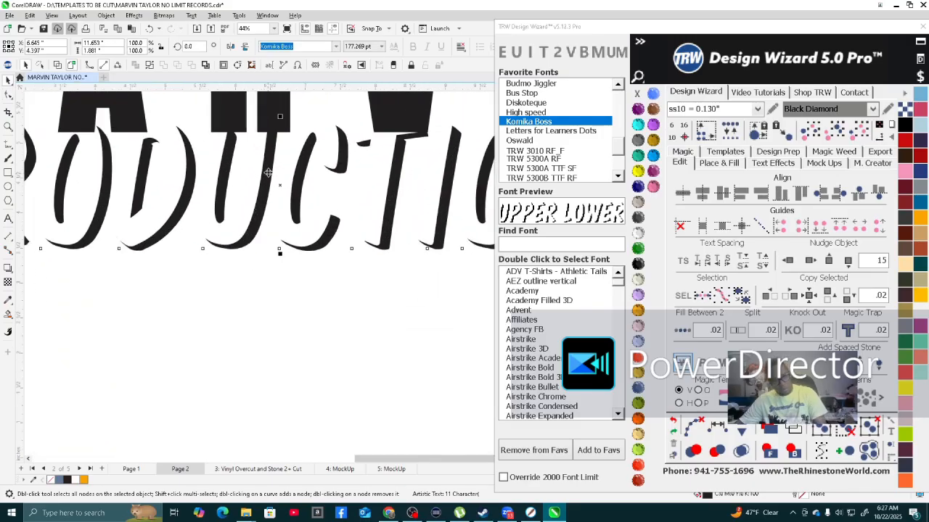
left_click_drag(286, 197, 284, 251)
scroll(284, 251, "down", 4)
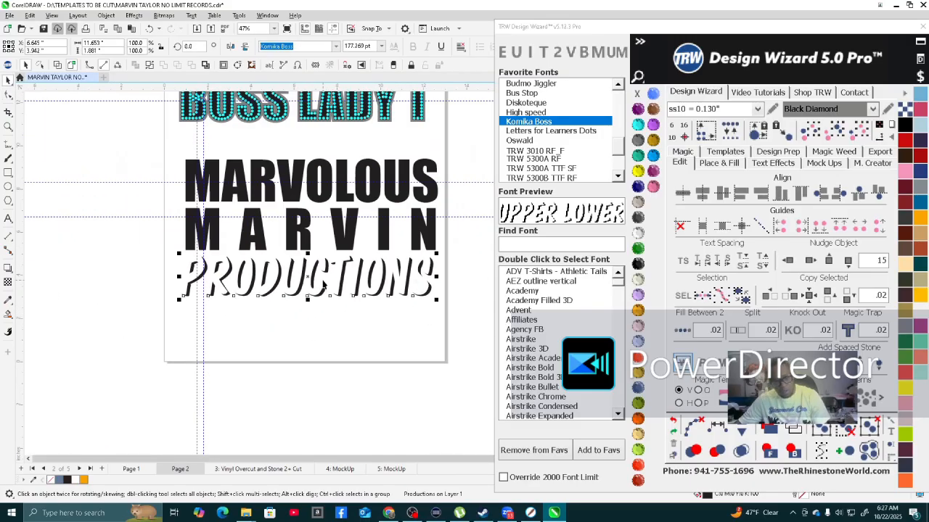
Examine the thin strokes of the Productions lettering and its fit with the other lines on the page.
scroll(324, 283, "down", 1)
scroll(409, 267, "up", 2)
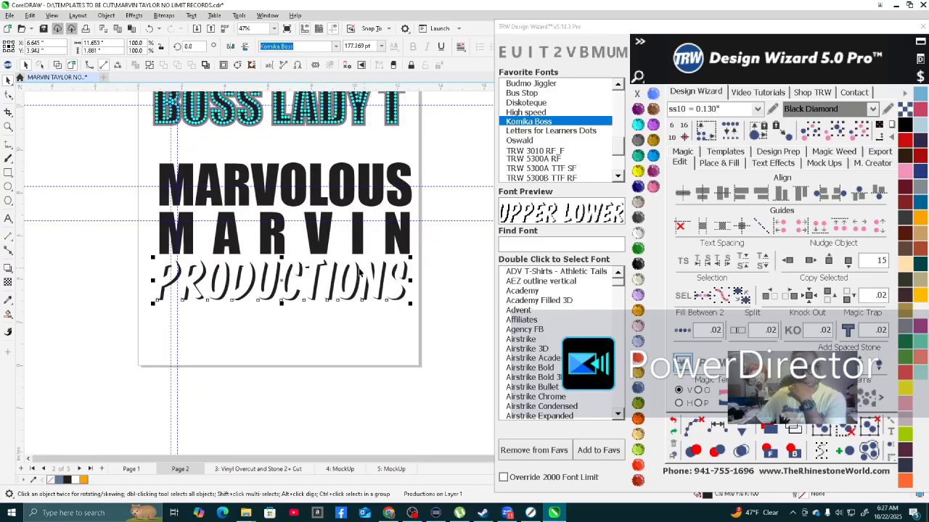
scroll(246, 269, "up", 2)
scroll(188, 267, "down", 4)
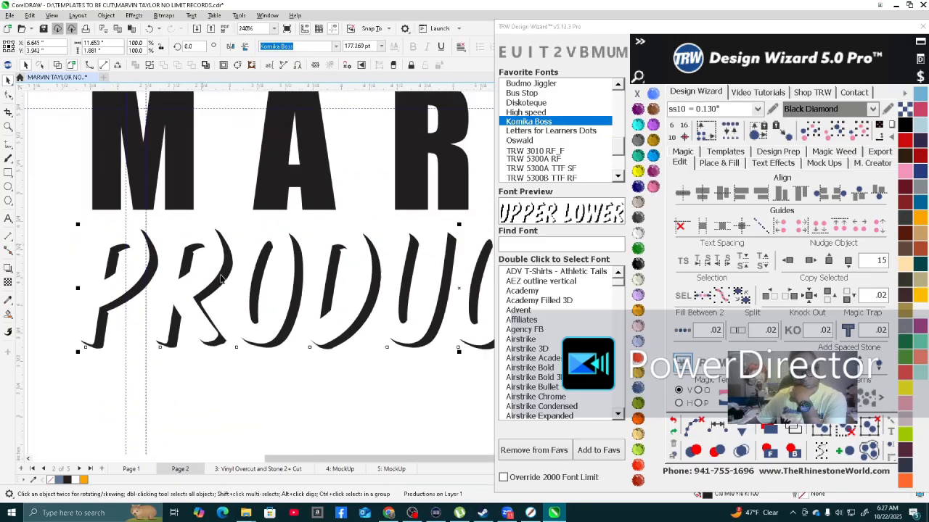
scroll(327, 271, "down", 2)
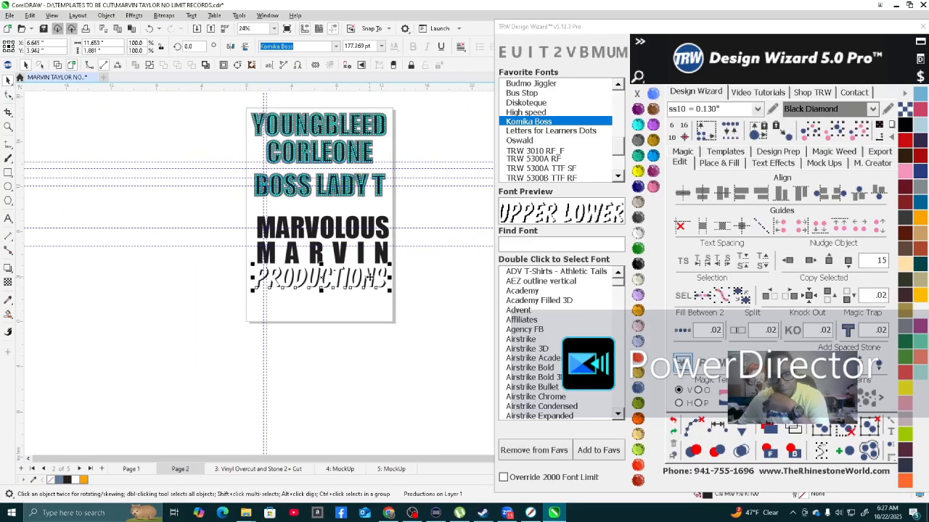
scroll(390, 278, "up", 1)
scroll(383, 278, "up", 1)
scroll(391, 279, "down", 1)
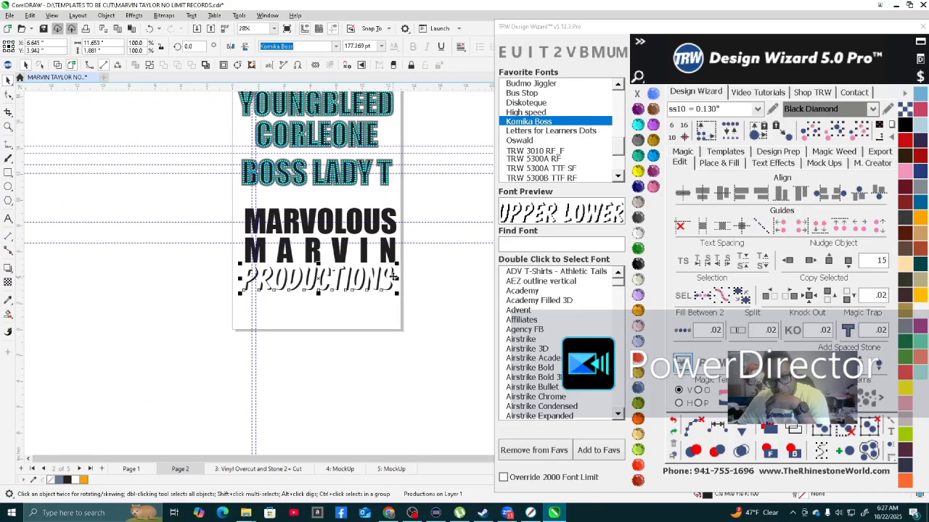
scroll(355, 274, "up", 1)
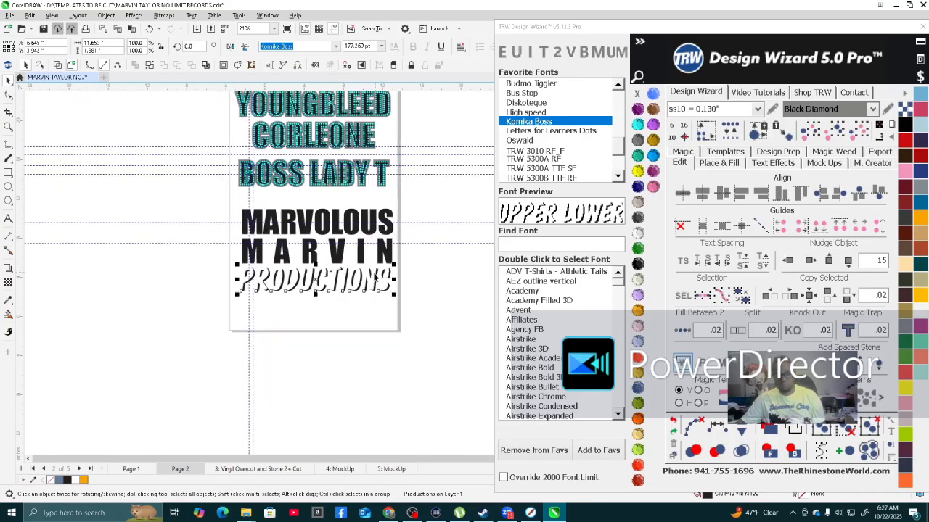
left_click(174, 179)
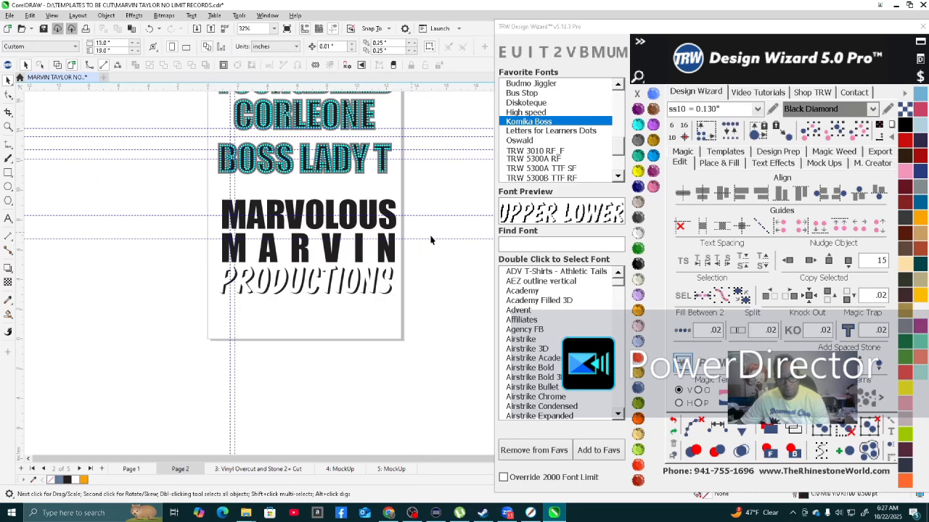
scroll(470, 248, "up", 1)
scroll(404, 330, "down", 2)
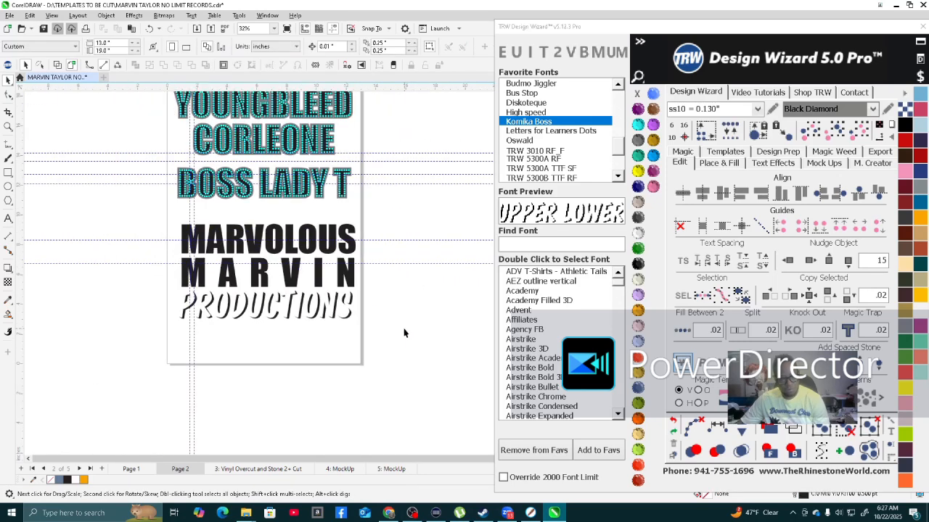
scroll(267, 297, "up", 1)
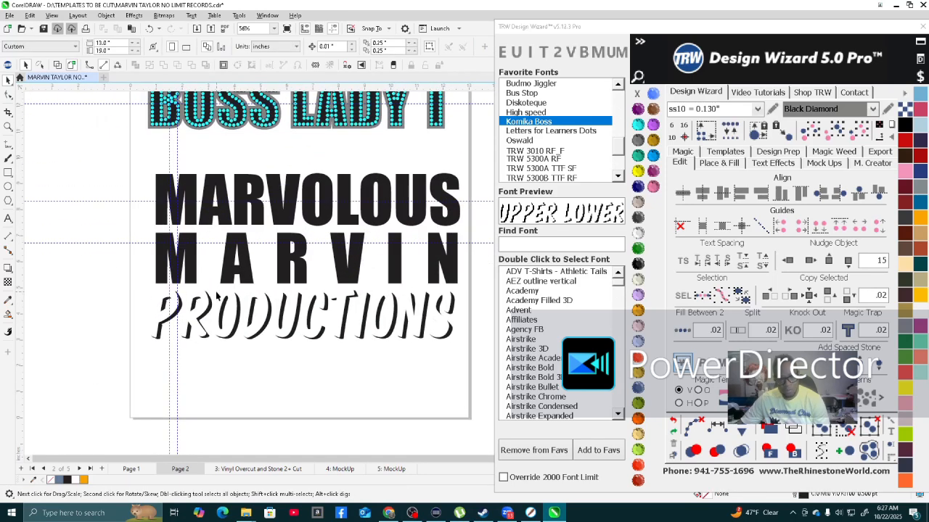
Convert the spaced first-name line and the MARVOLOUS text to curves.
left_click(283, 255)
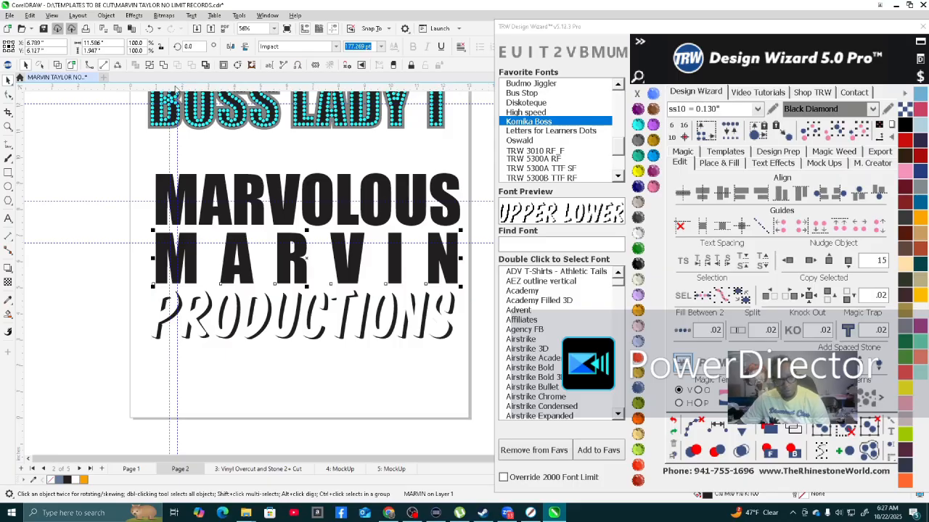
left_click(165, 66)
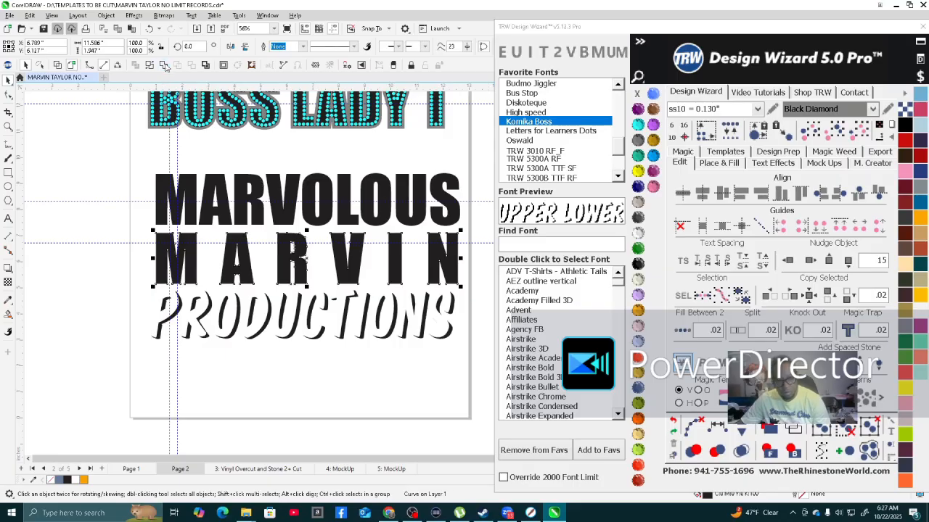
left_click(225, 187)
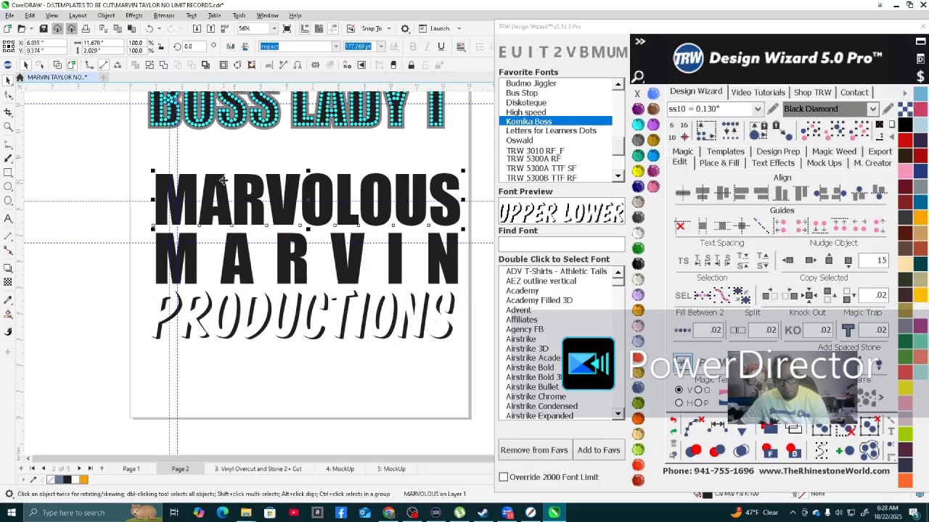
left_click(164, 65)
scroll(354, 348, "down", 2)
scroll(353, 339, "up", 1)
scroll(354, 307, "down", 2)
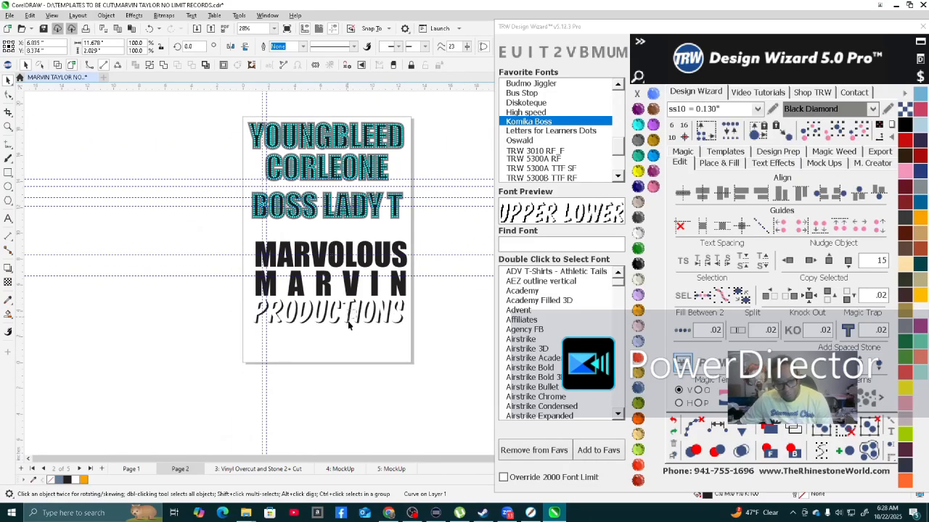
Place a copy of the Productions text below the original and check its outlines in wireframe view.
left_click(336, 373)
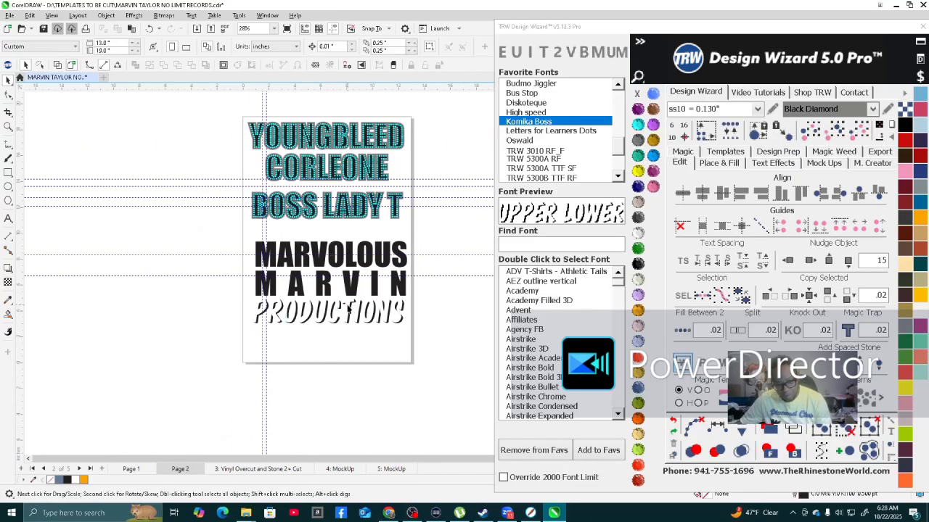
left_click_drag(351, 309, 358, 378)
scroll(358, 377, "up", 3)
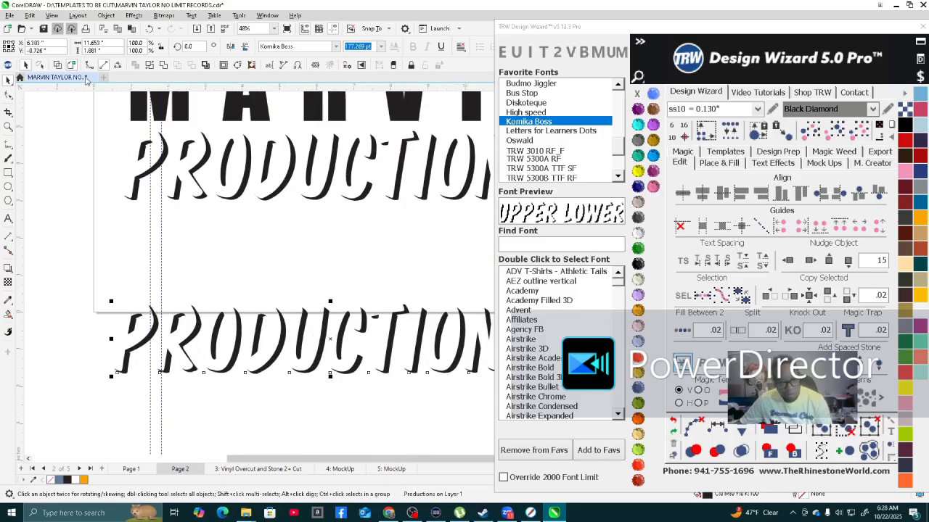
left_click(60, 64)
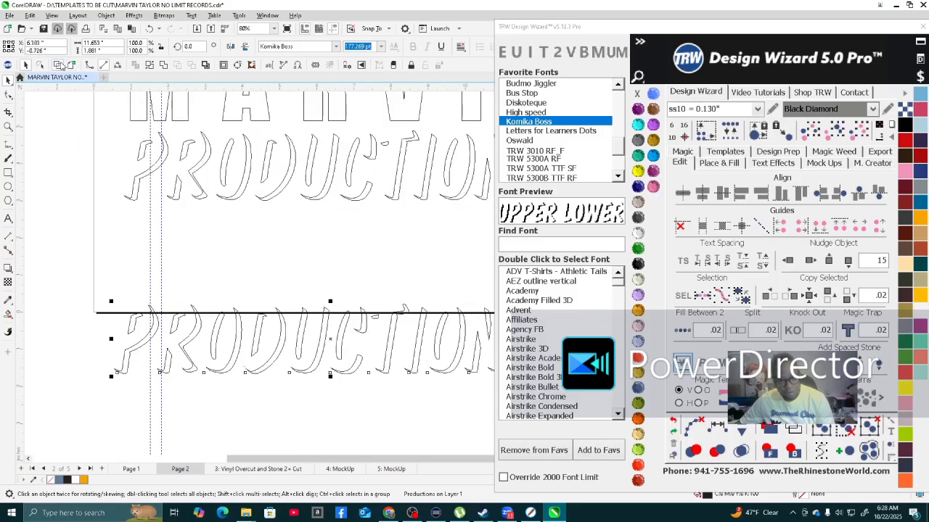
left_click(72, 65)
Inspect the copied Productions lettering up close and delete the copy.
scroll(256, 330, "down", 1)
scroll(253, 305, "up", 5)
scroll(253, 301, "up", 1)
scroll(257, 301, "down", 4)
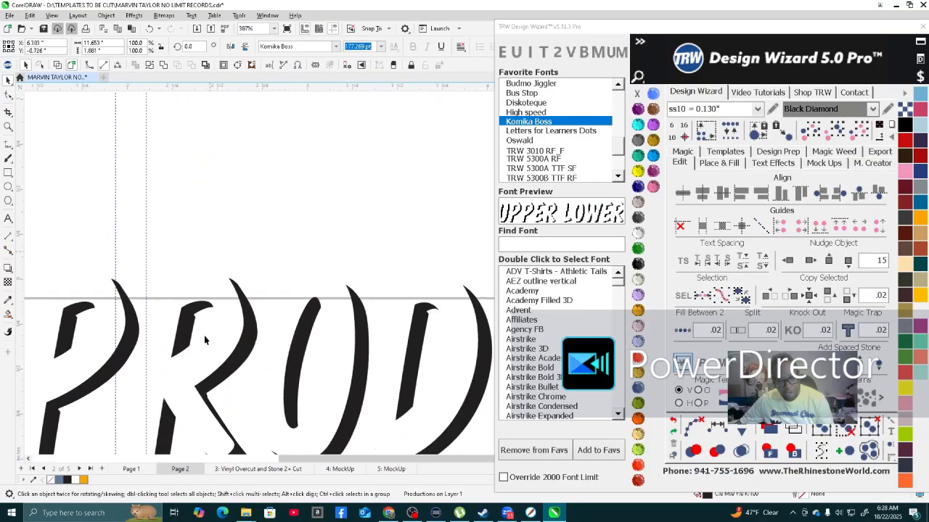
scroll(255, 274, "down", 2)
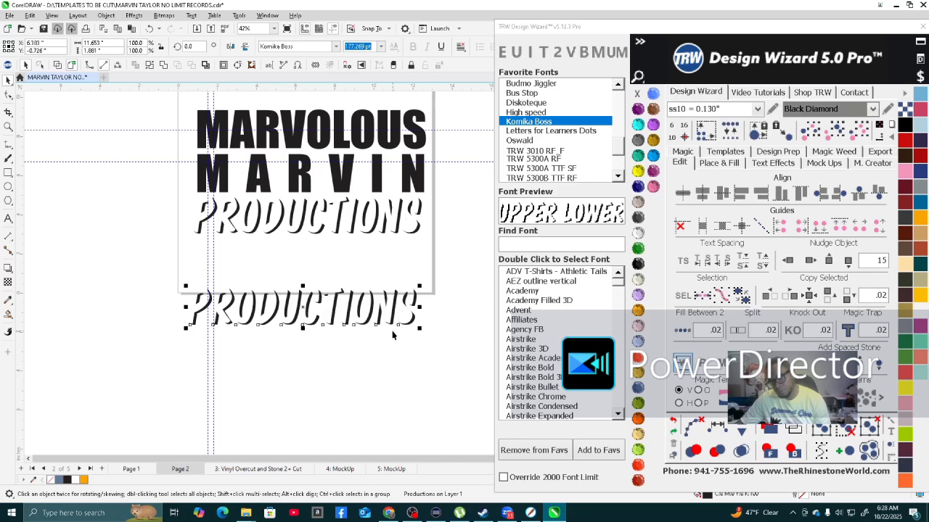
key("Delete")
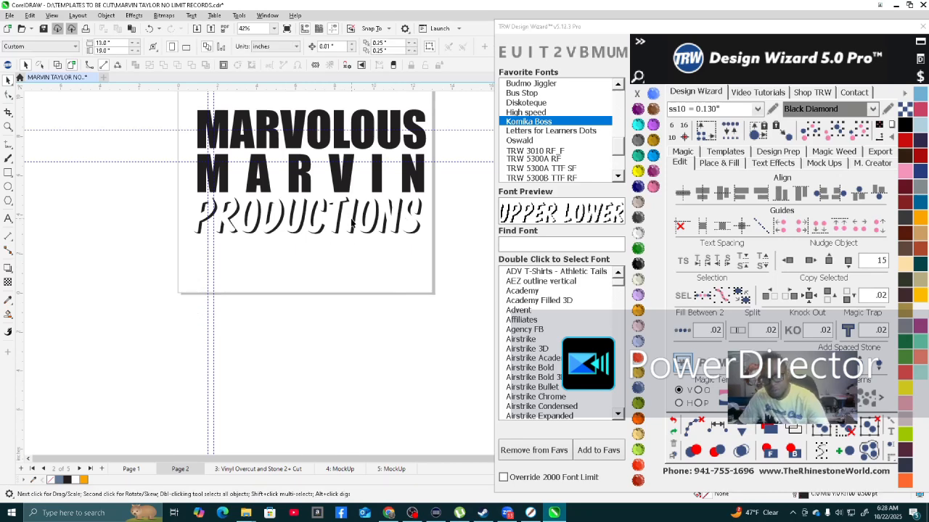
Try the High speed font on the Productions text and set it in Diskoteque.
left_click(356, 217)
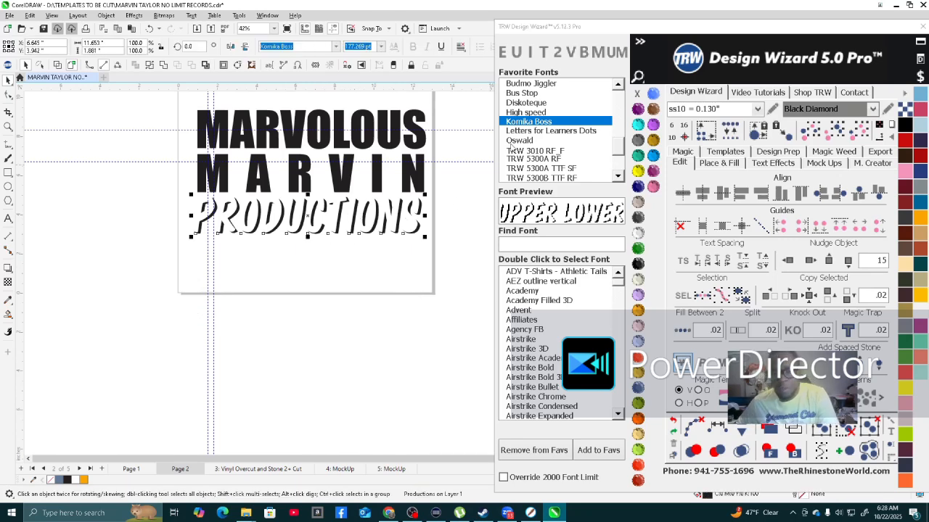
left_click(533, 113)
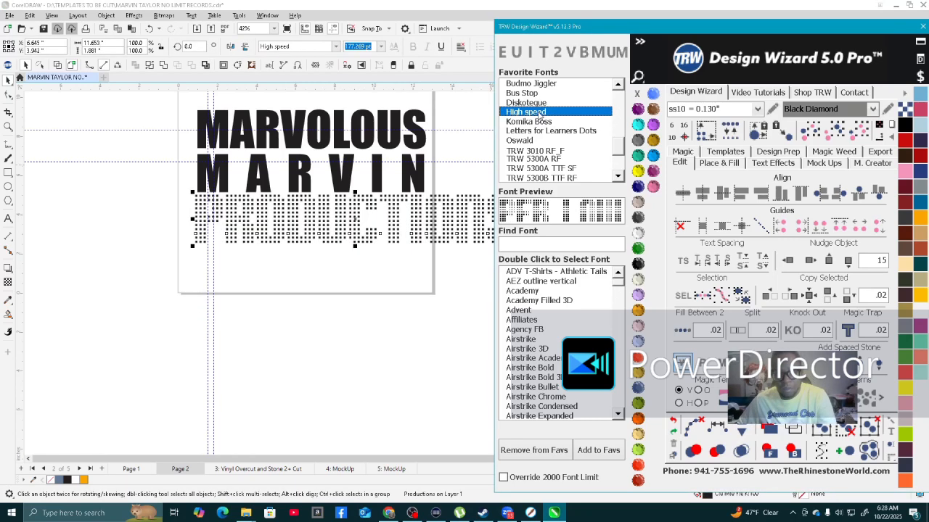
left_click(543, 103)
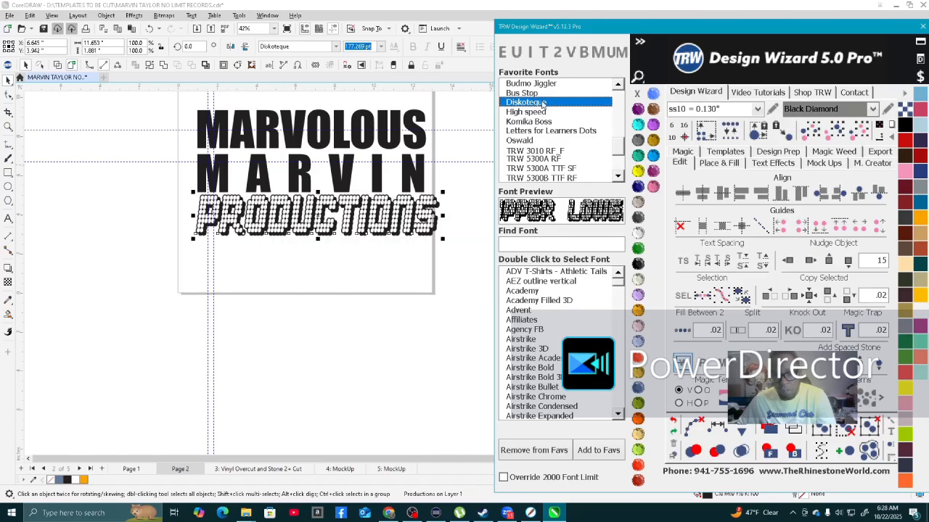
scroll(423, 152, "up", 6)
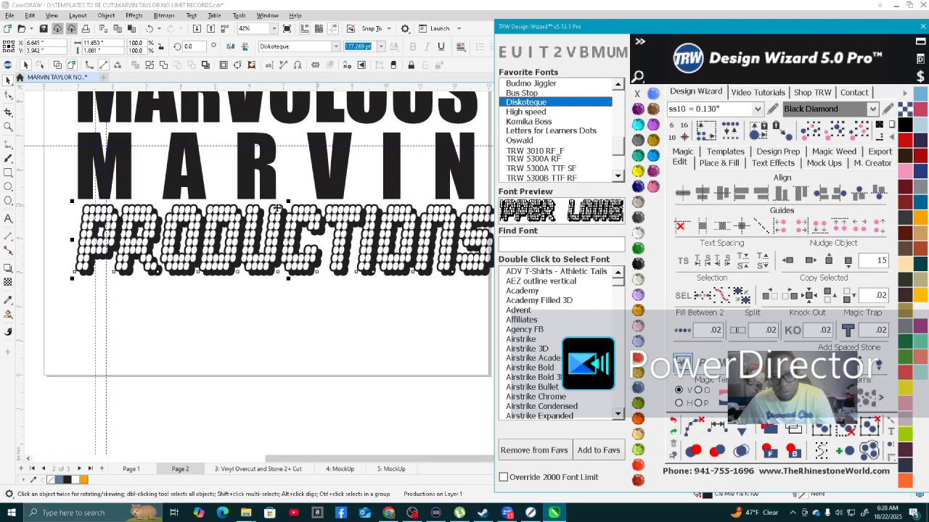
scroll(260, 272, "down", 2)
scroll(259, 272, "down", 4)
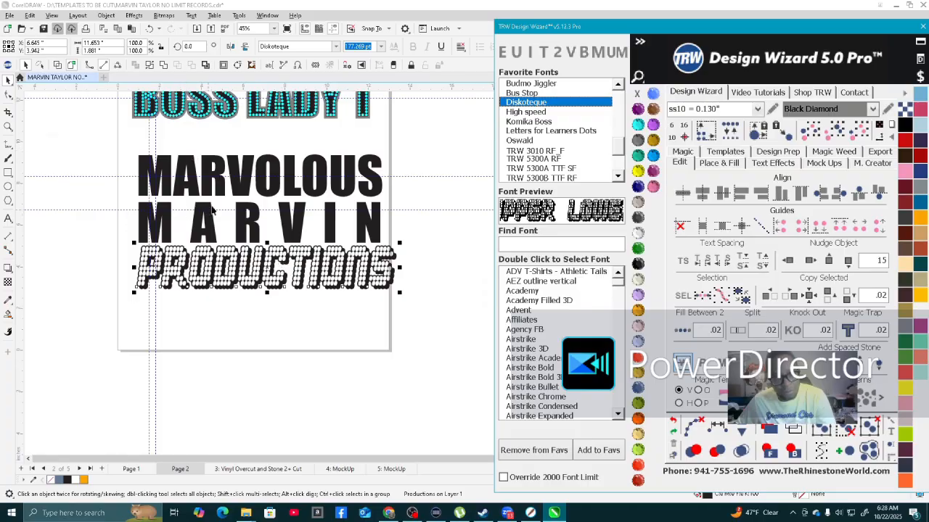
Place a cyan rhinestone circle from the BOSS LADY T lettering on a hole of the Diskoteque Productions text.
scroll(223, 195, "up", 2)
scroll(224, 195, "down", 2)
scroll(239, 185, "up", 3)
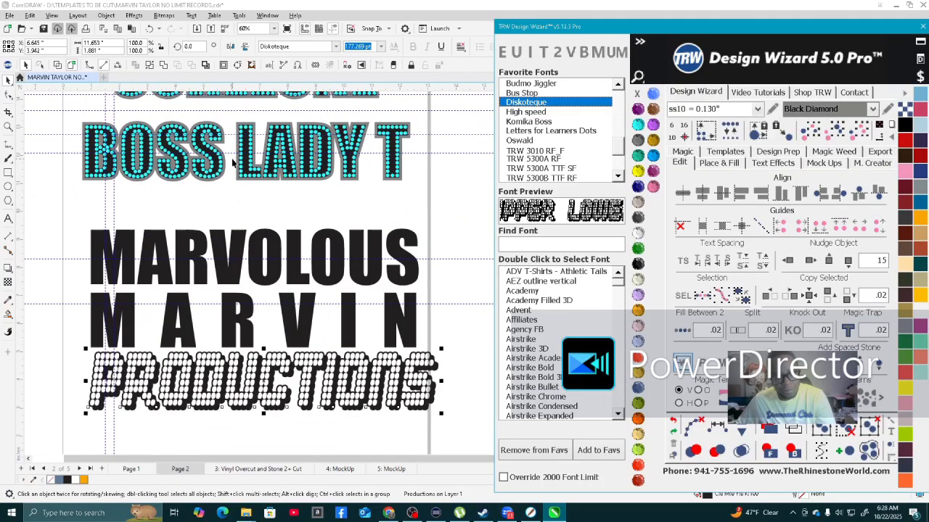
scroll(256, 176, "up", 6)
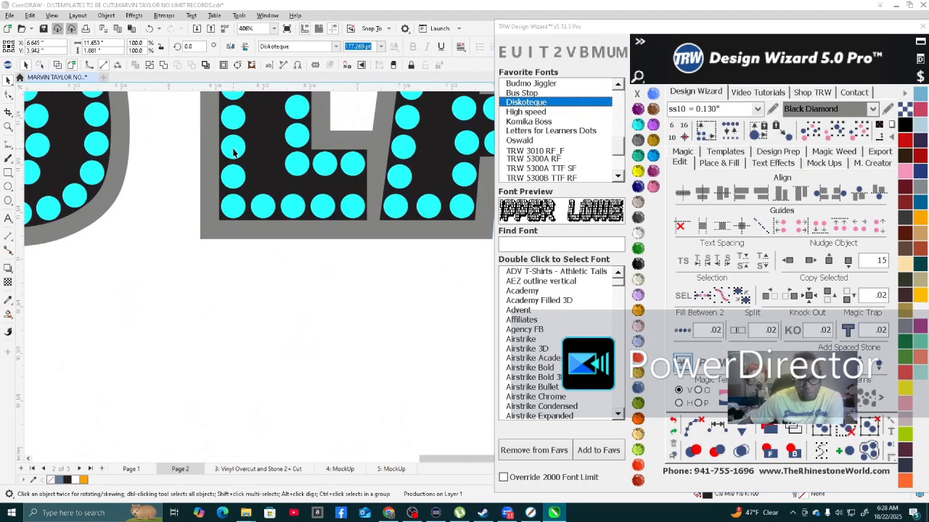
left_click(235, 139)
scroll(236, 138, "down", 1)
scroll(238, 132, "down", 5)
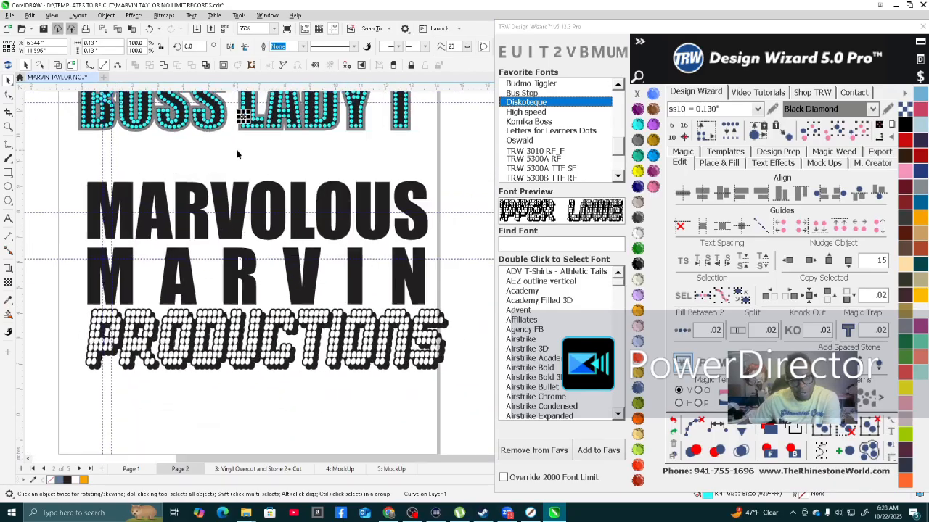
scroll(241, 128, "up", 1)
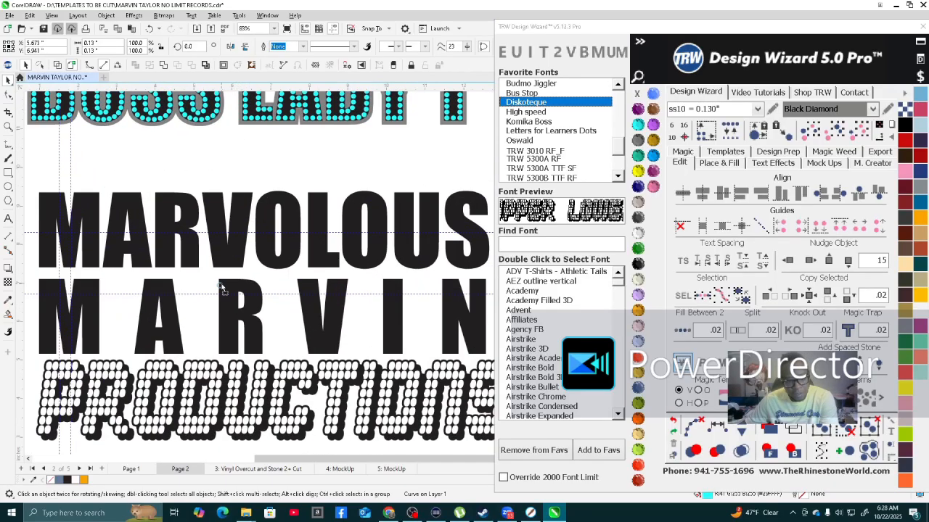
scroll(218, 369, "up", 6)
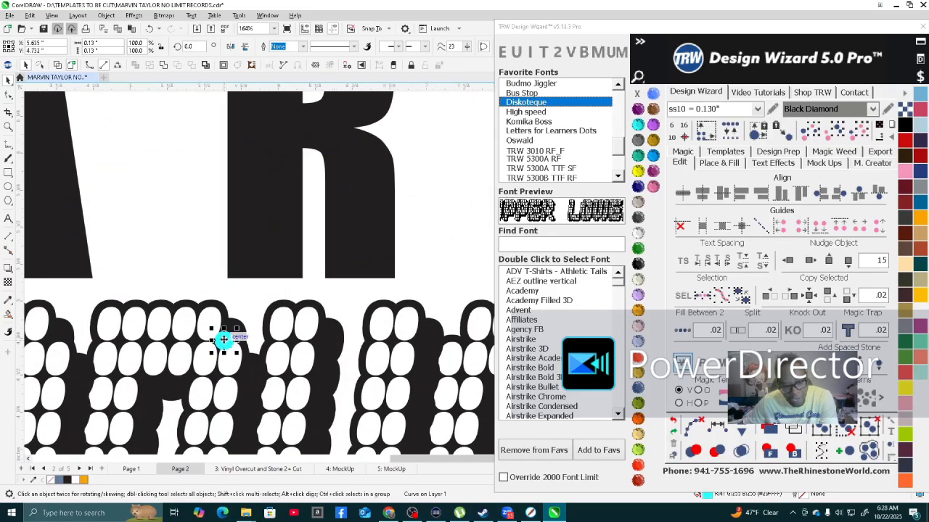
Compare the test circle's size with the holes in the Productions lettering and remove the circle.
scroll(213, 328, "down", 6)
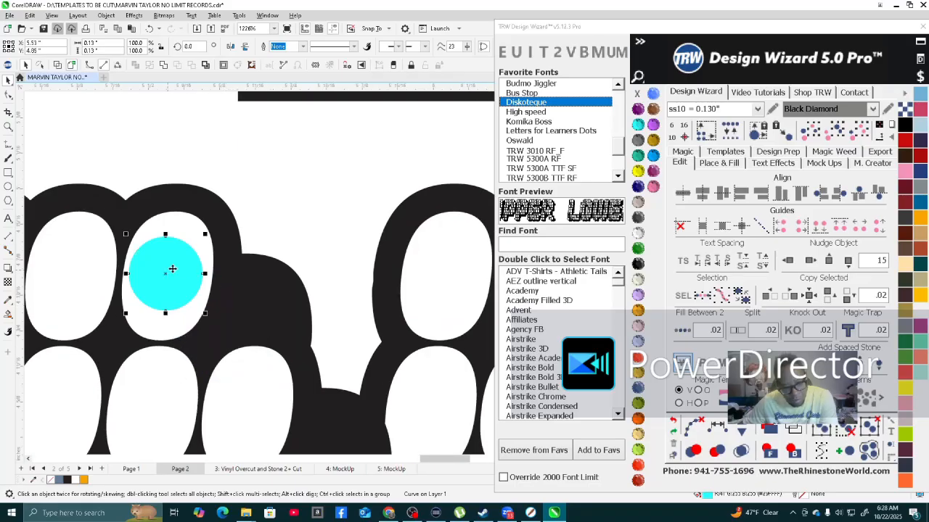
scroll(236, 302, "down", 4)
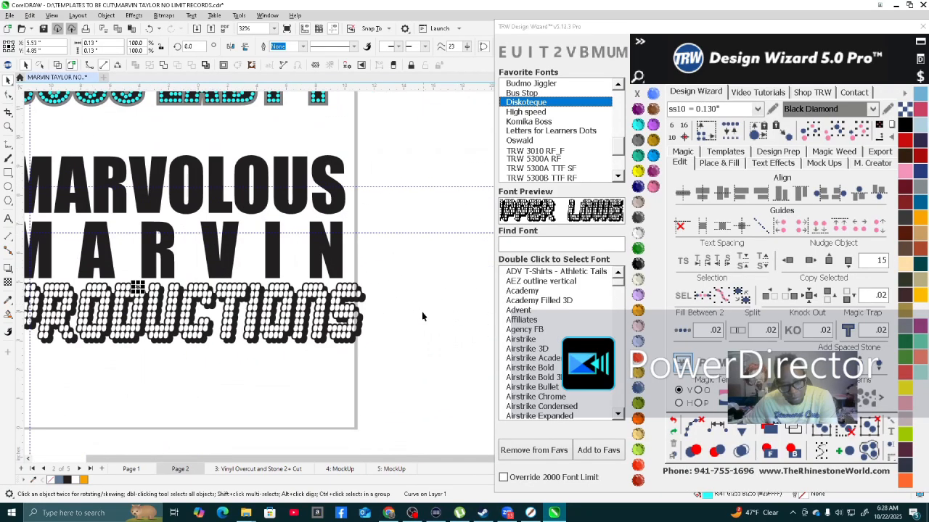
scroll(359, 318, "down", 2)
scroll(365, 338, "up", 5)
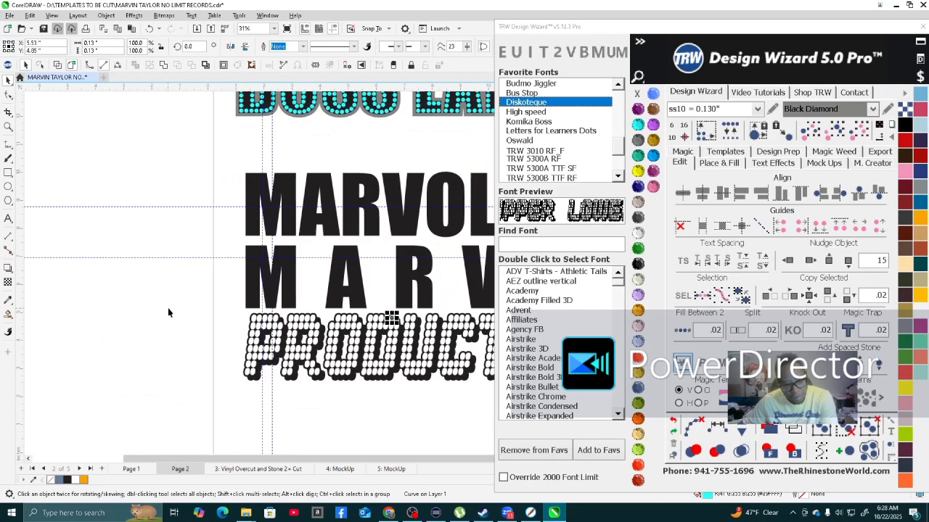
scroll(365, 338, "up", 3)
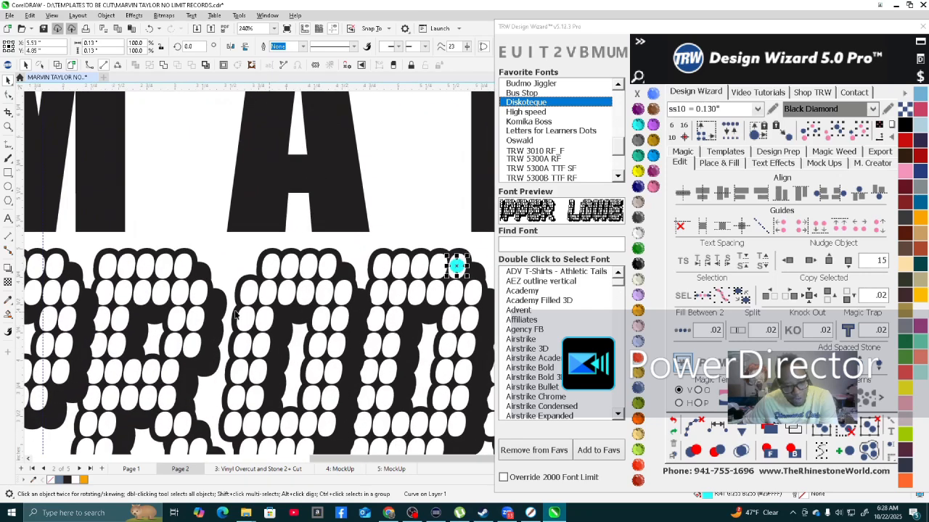
scroll(256, 317, "down", 5)
key("Escape")
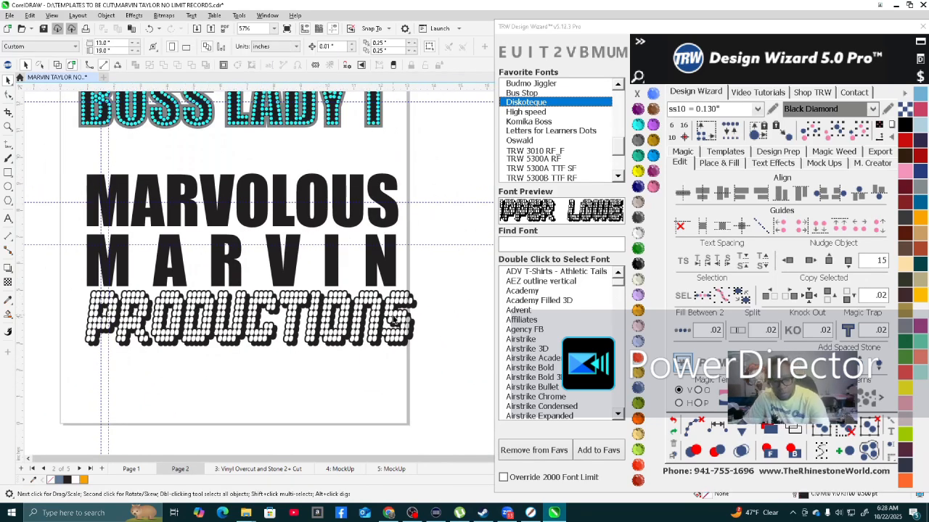
Try the Bus Stop font on the Productions text and set it in Budmo Jiggler.
left_click(317, 317)
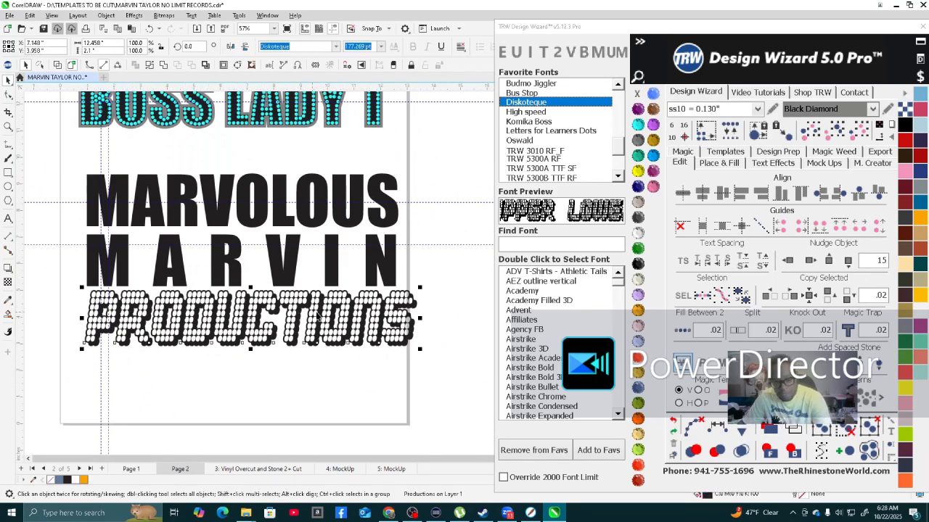
left_click(531, 94)
left_click(617, 85)
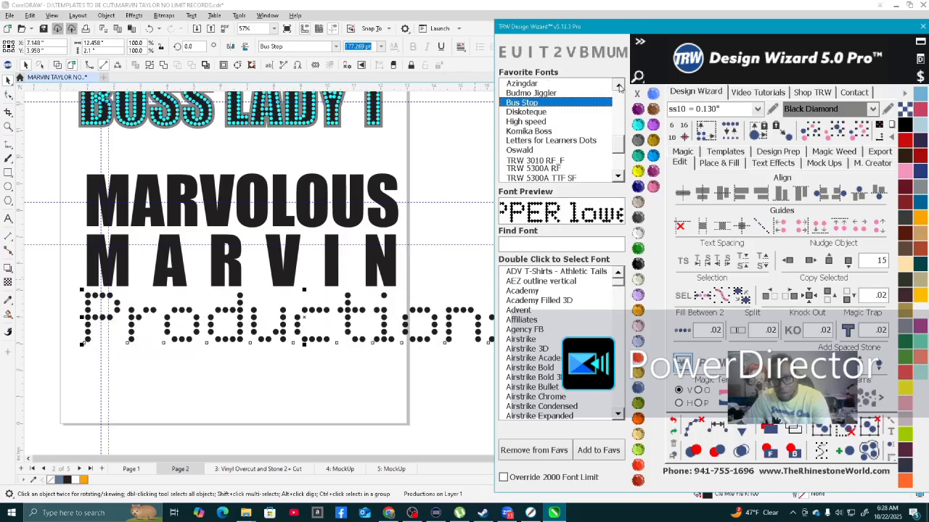
left_click(532, 150)
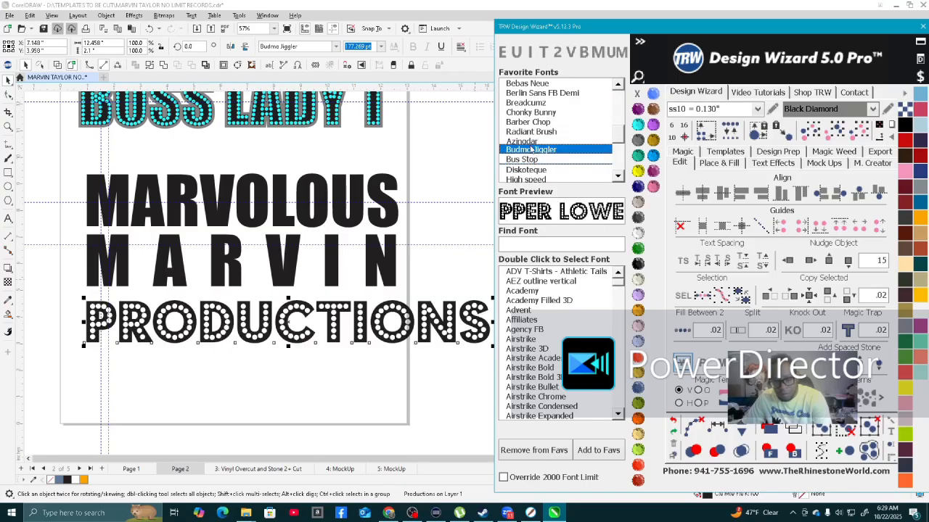
scroll(385, 322, "down", 2)
scroll(433, 276, "up", 3)
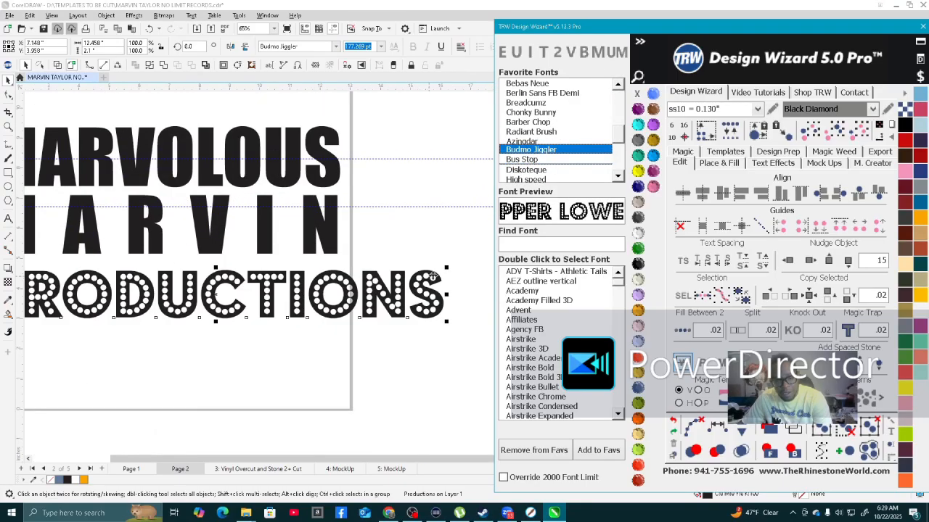
scroll(438, 294, "up", 1)
scroll(437, 294, "down", 2)
scroll(482, 279, "up", 2)
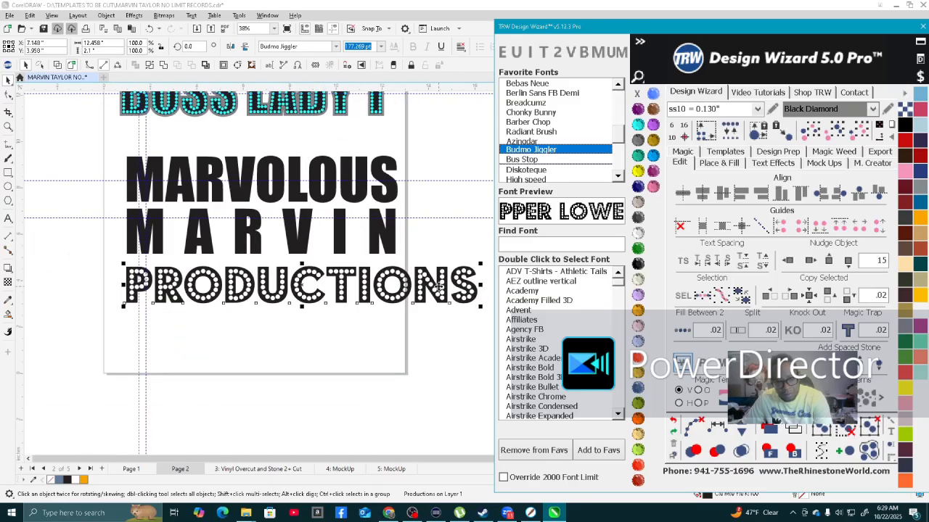
scroll(251, 192, "down", 1)
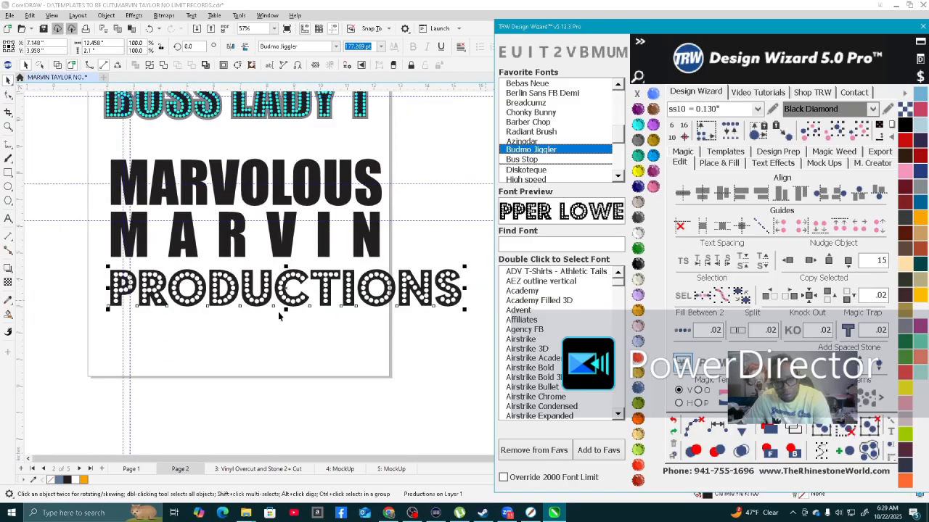
Place a copy of a cyan rhinestone circle in the top hole of the first O of Productions and compare their sizes.
left_click(224, 294)
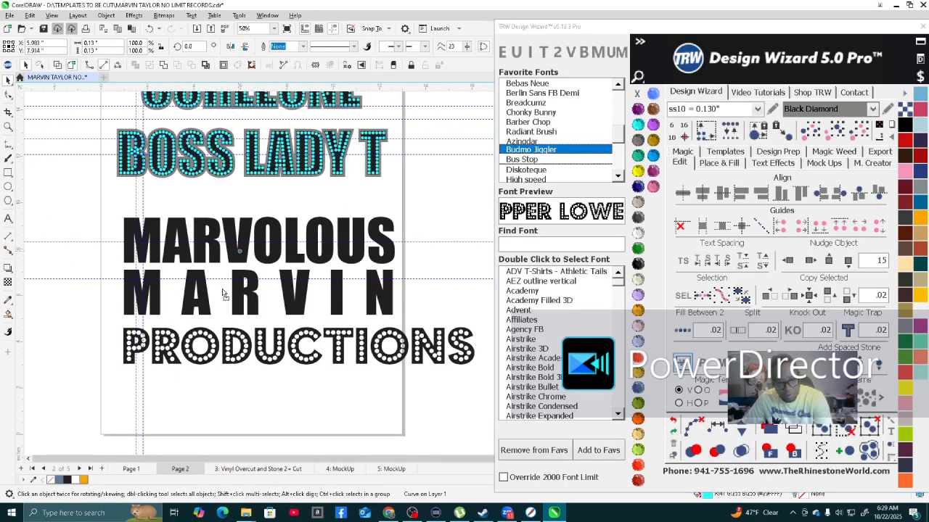
scroll(205, 339, "up", 5)
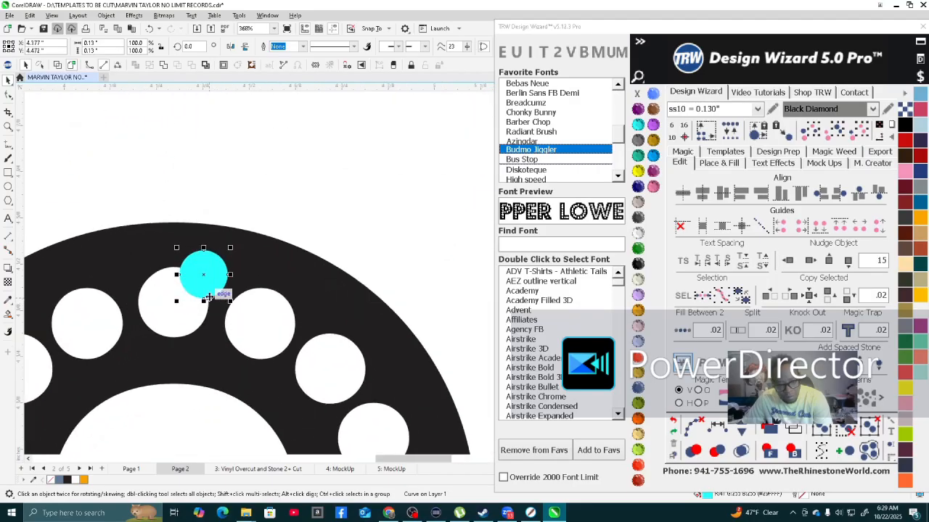
scroll(155, 285, "down", 2)
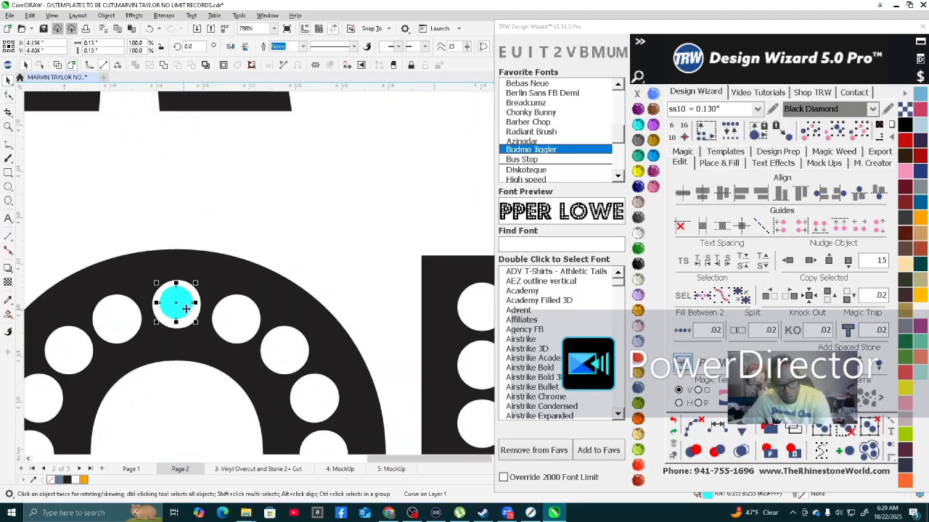
scroll(152, 279, "down", 8)
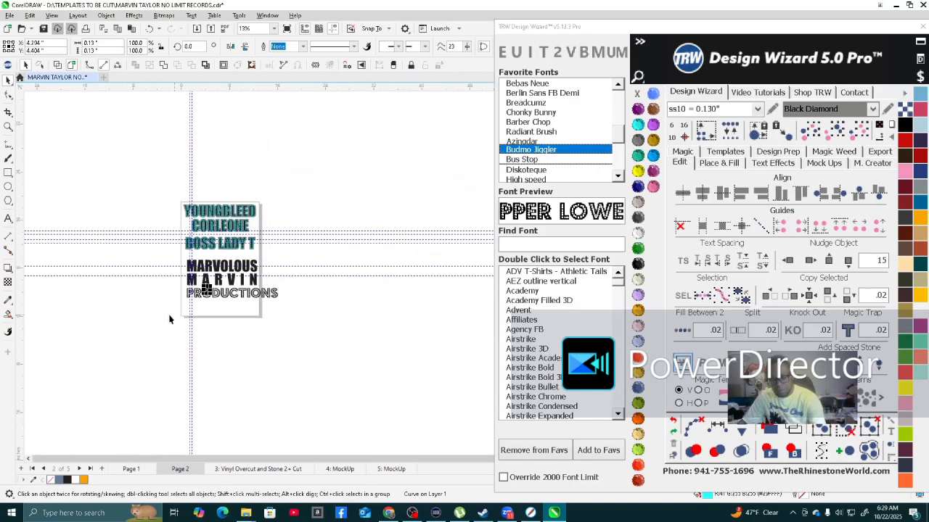
scroll(179, 285, "up", 3)
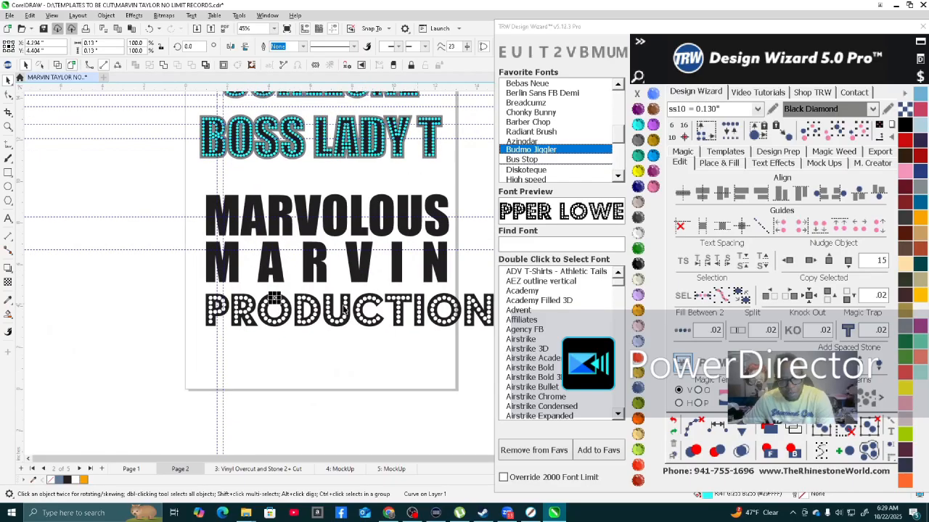
scroll(395, 307, "down", 1)
scroll(222, 293, "up", 3)
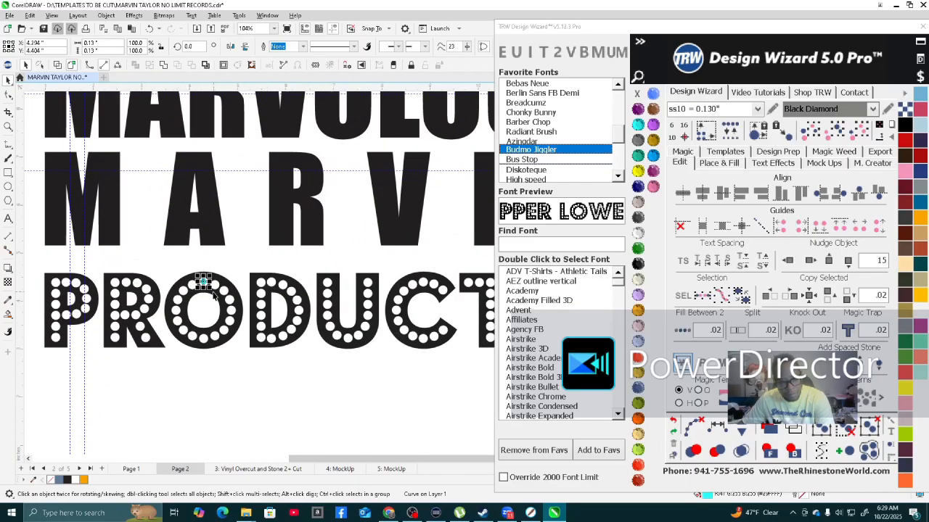
scroll(222, 295, "up", 4)
Scale the Productions text down to about 12.36 inches wide and move it up closely beneath the spaced first-name line.
left_click(338, 265)
scroll(338, 265, "down", 7)
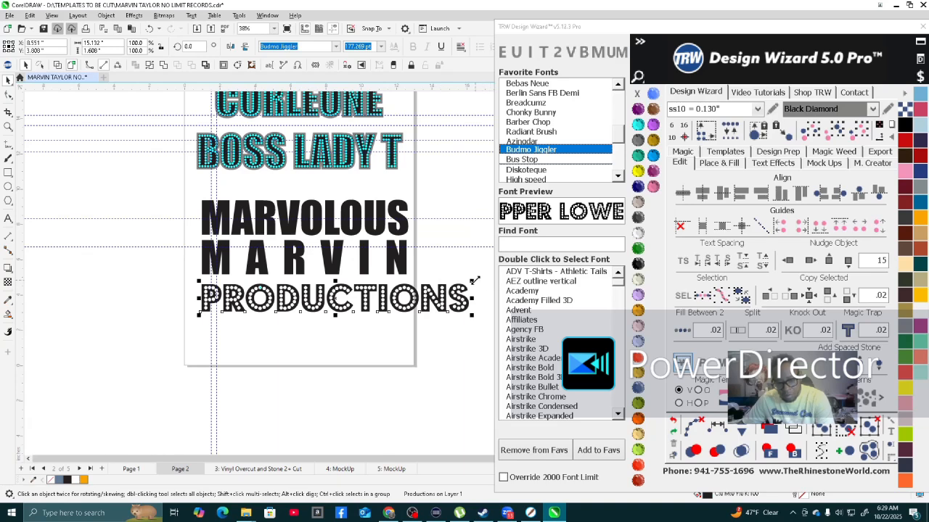
left_click_drag(472, 280, 443, 286)
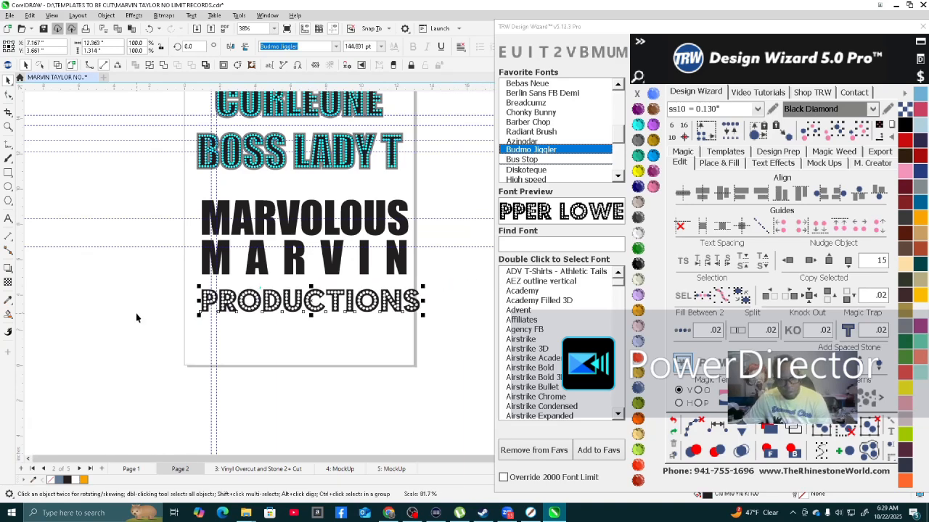
scroll(225, 307, "up", 1)
left_click_drag(338, 304, 333, 295)
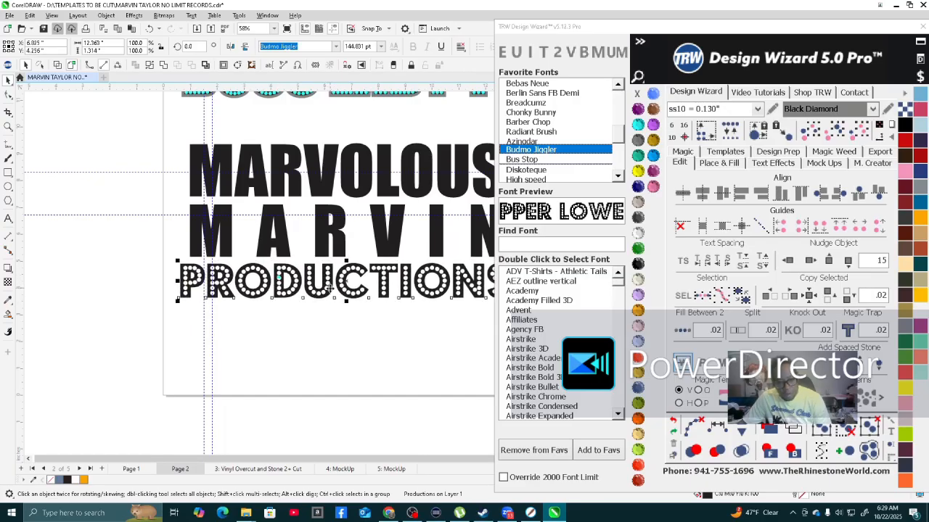
Move the cyan test circle into a hole in the D's stem of the Productions lettering and compare their sizes.
scroll(329, 288, "up", 6)
left_click_drag(378, 179, 419, 208)
scroll(401, 207, "up", 4)
scroll(400, 203, "down", 7)
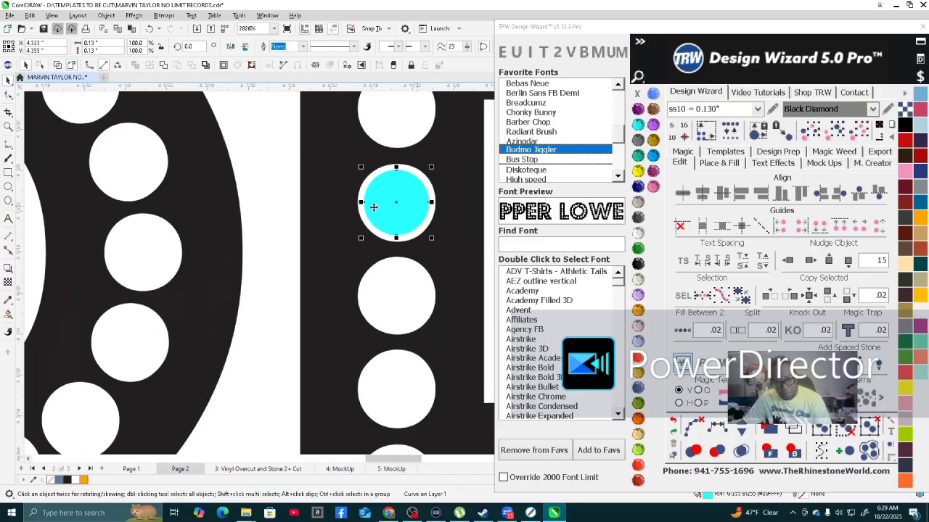
scroll(191, 280, "down", 5)
scroll(263, 280, "up", 2)
left_click(263, 279)
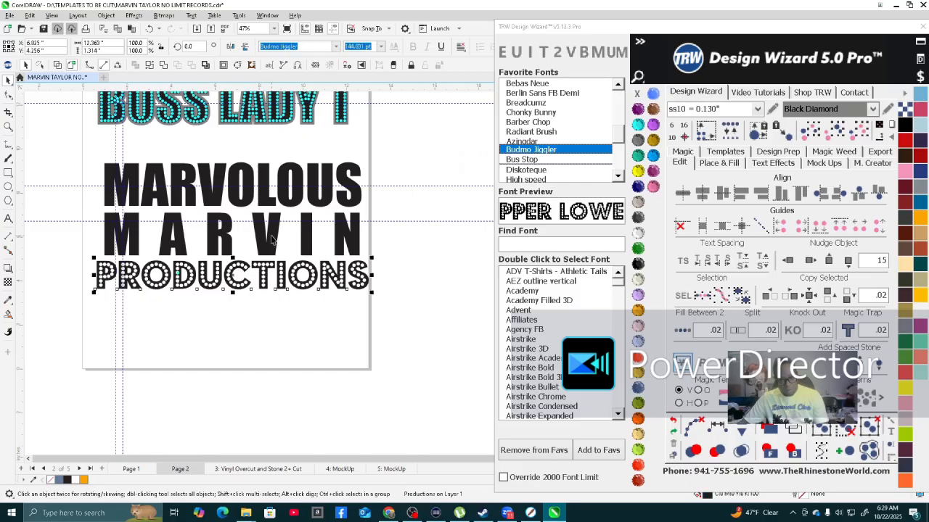
left_click(272, 239, "shift")
scroll(271, 237, "down", 3)
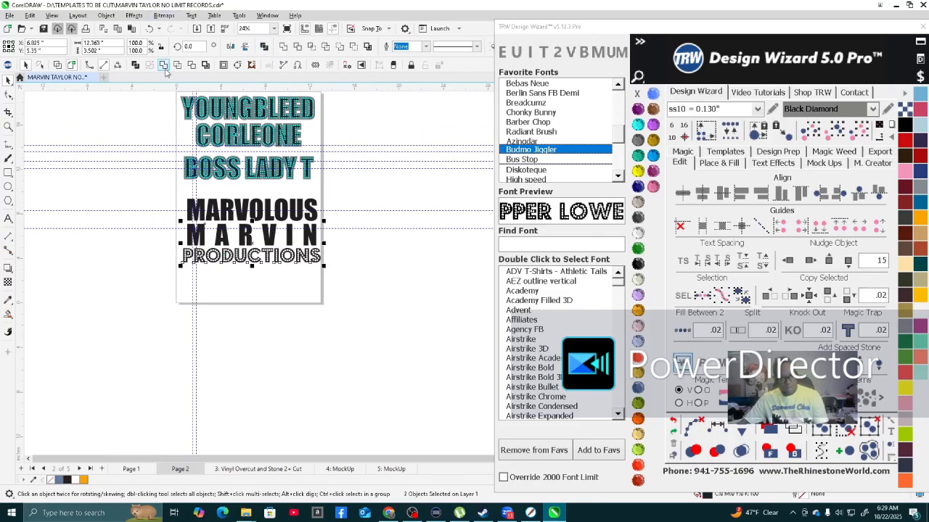
left_click(247, 283)
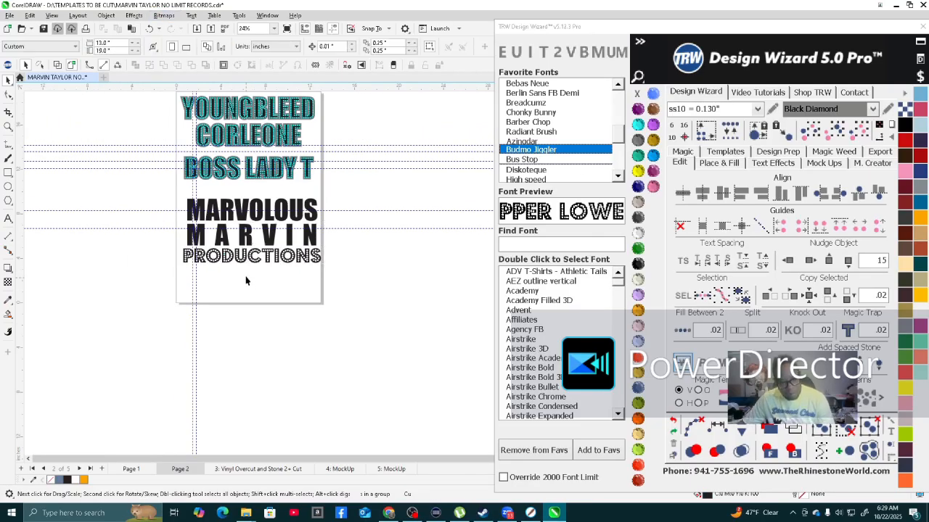
Duplicate the cyan circle into the two holes above it in the D's stem.
scroll(239, 272, "up", 2)
scroll(254, 282, "up", 10)
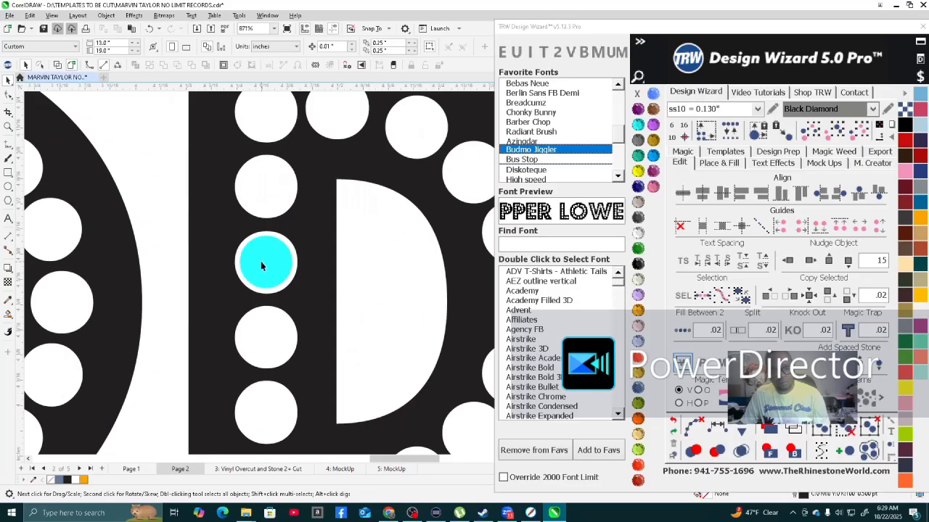
scroll(254, 292, "down", 2)
left_click(257, 283)
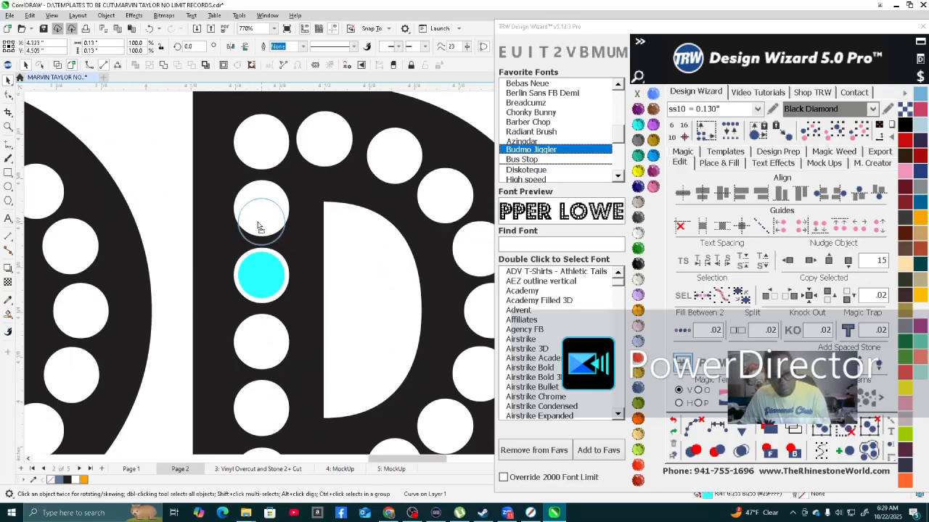
left_click(258, 212)
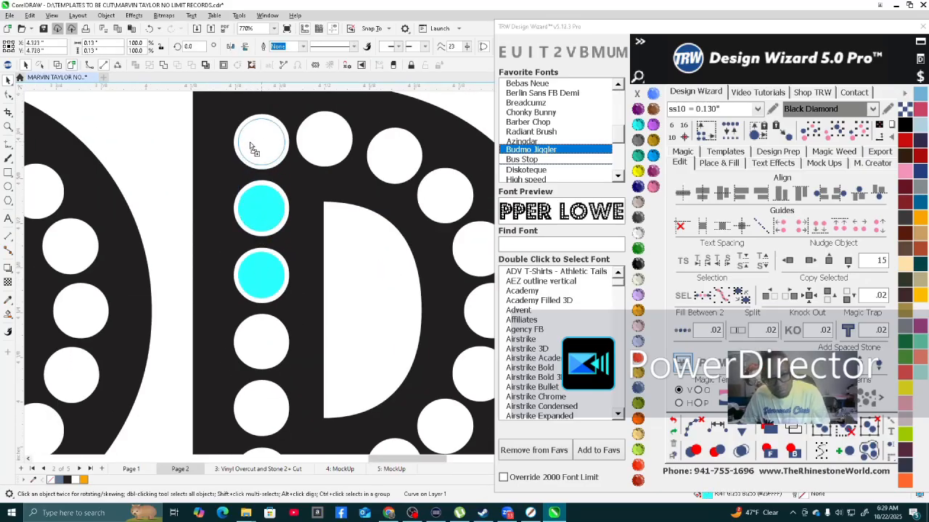
left_click(250, 148)
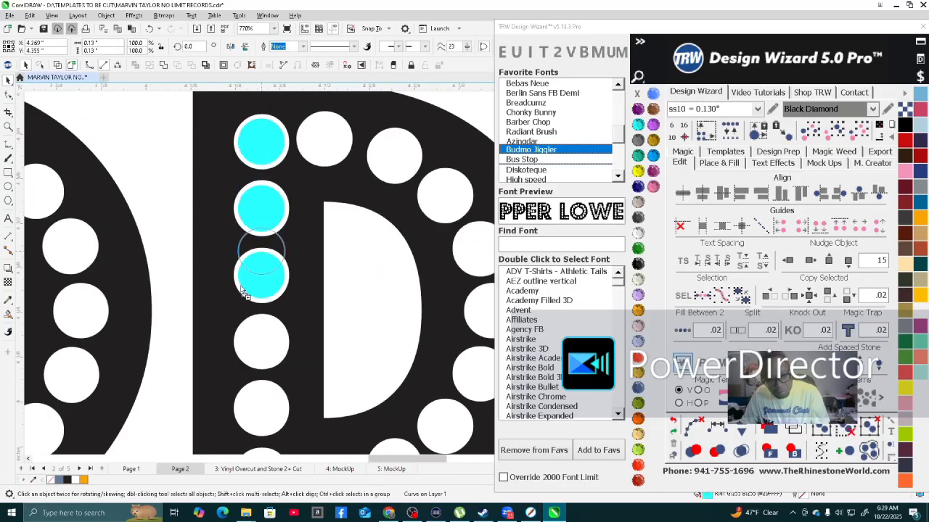
Place cyan circle copies in the three remaining lower holes of the D's stem.
left_click(235, 344)
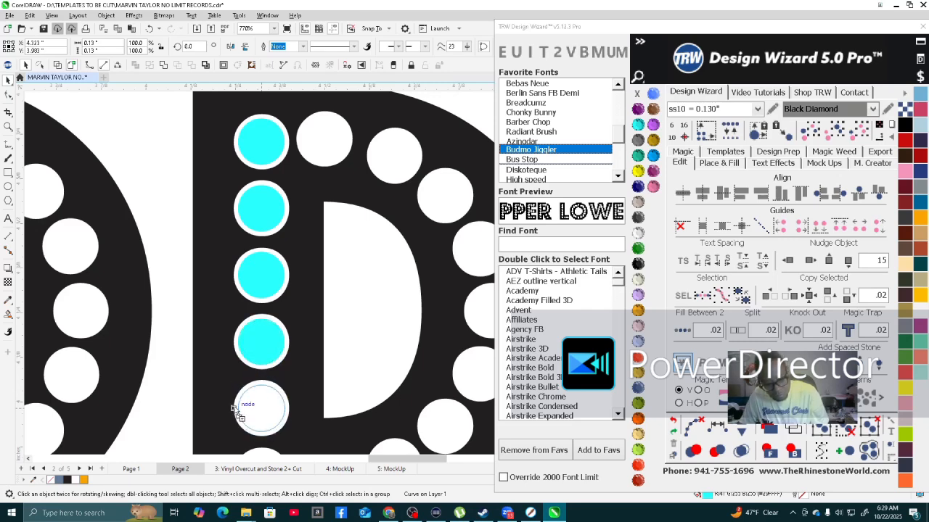
left_click_drag(234, 411, 234, 409)
scroll(312, 173, "down", 2)
scroll(308, 254, "up", 3)
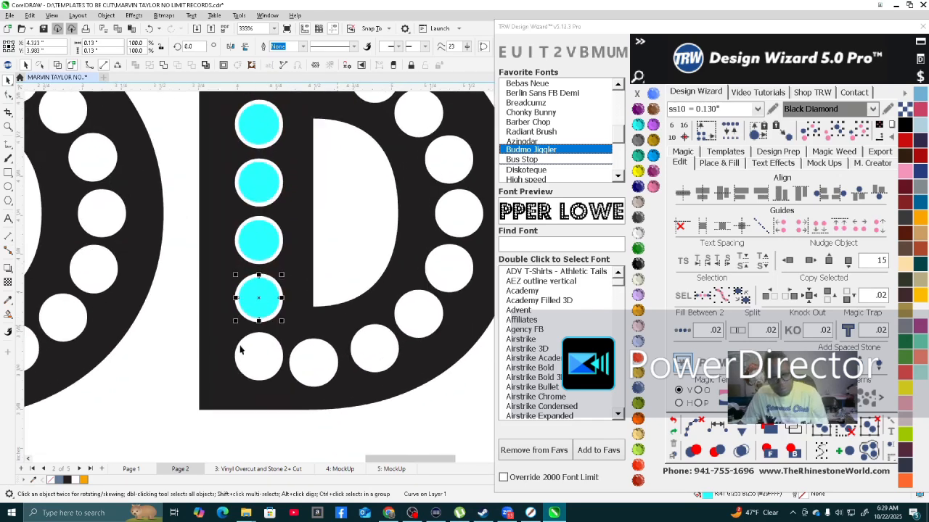
left_click_drag(279, 272, 274, 367)
scroll(280, 363, "down", 3)
scroll(283, 364, "up", 3)
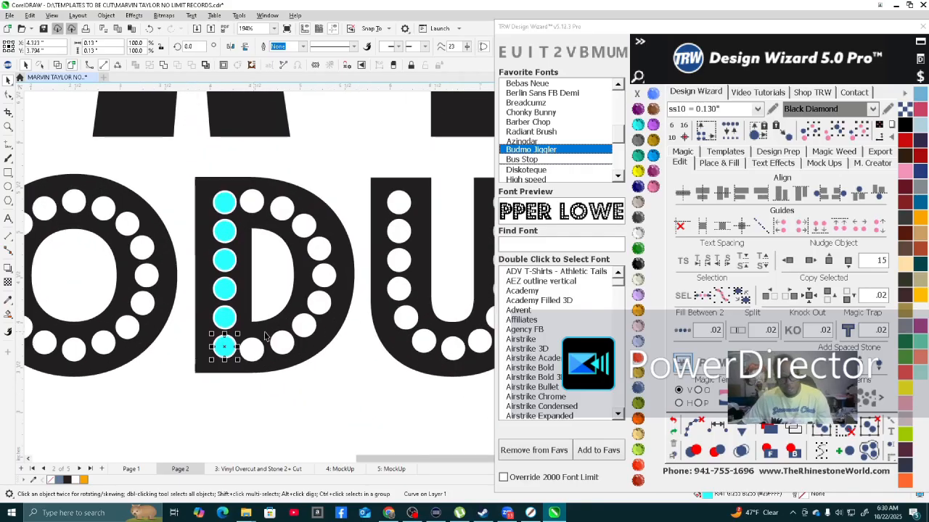
Place copies of the cyan stone in the empty holes along the lower curve of the D in PRODUCTIONS.
scroll(234, 386, "up", 2)
left_click_drag(128, 370, 470, 190)
key("space")
key("space")
key("space")
scroll(36, 271, "down", 2)
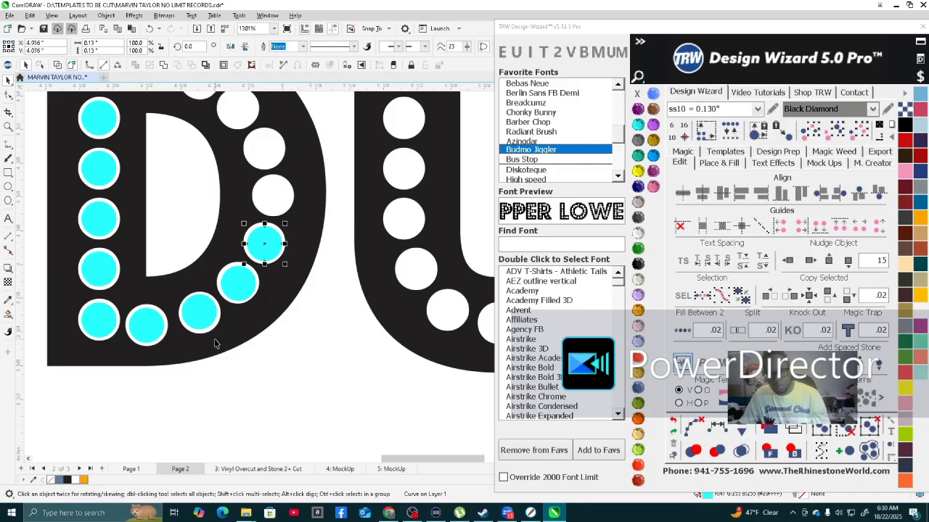
Place stone copies in the remaining holes along the upper curve of the D.
scroll(194, 200, "up", 1)
left_click_drag(314, 363, 321, 312)
left_click_drag(320, 313, 241, 188)
left_click_drag(242, 189, 182, 173)
Fill every hole around the first O of PRODUCTIONS with a copy of the cyan stone.
scroll(290, 217, "down", 3)
scroll(290, 303, "down", 4)
scroll(291, 303, "up", 5)
left_click_drag(227, 228, 125, 238)
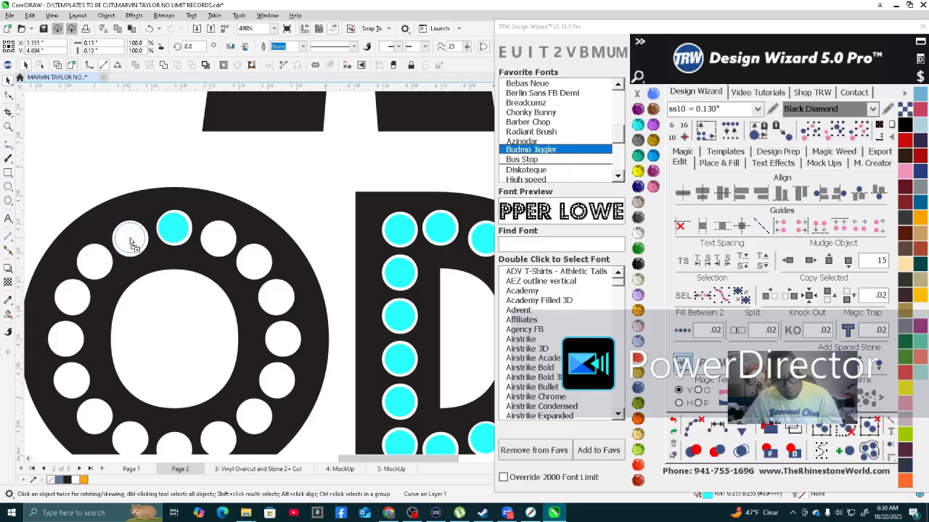
left_click_drag(130, 245, 73, 303)
left_click_drag(73, 303, 71, 334)
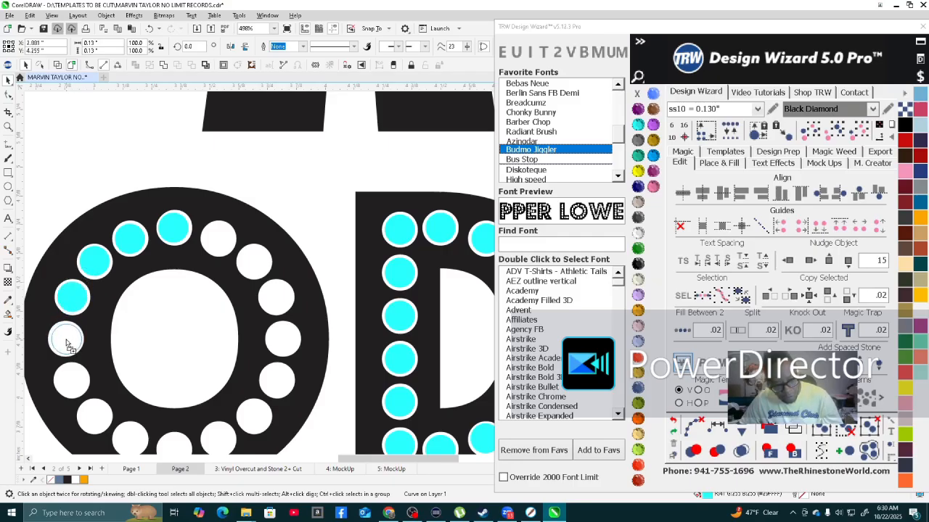
left_click_drag(65, 343, 72, 385)
left_click_drag(72, 386, 174, 412)
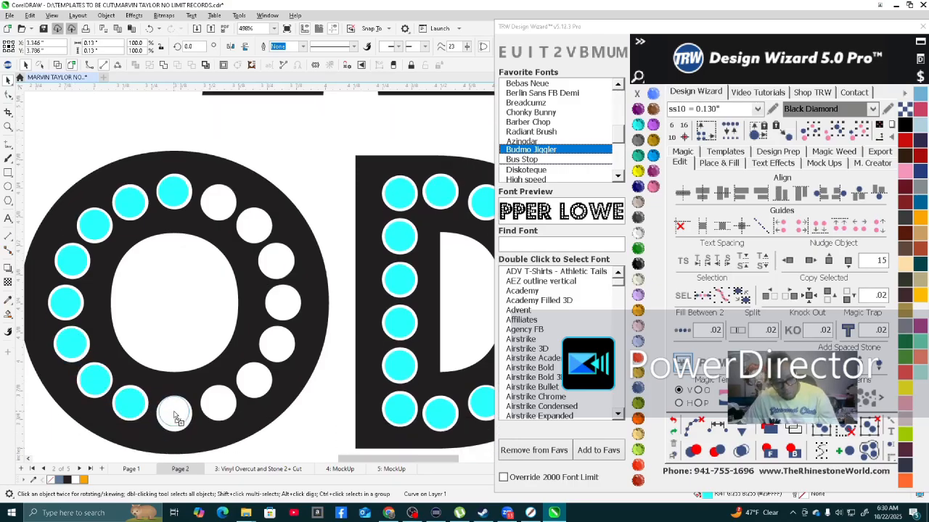
left_click_drag(174, 418, 219, 206)
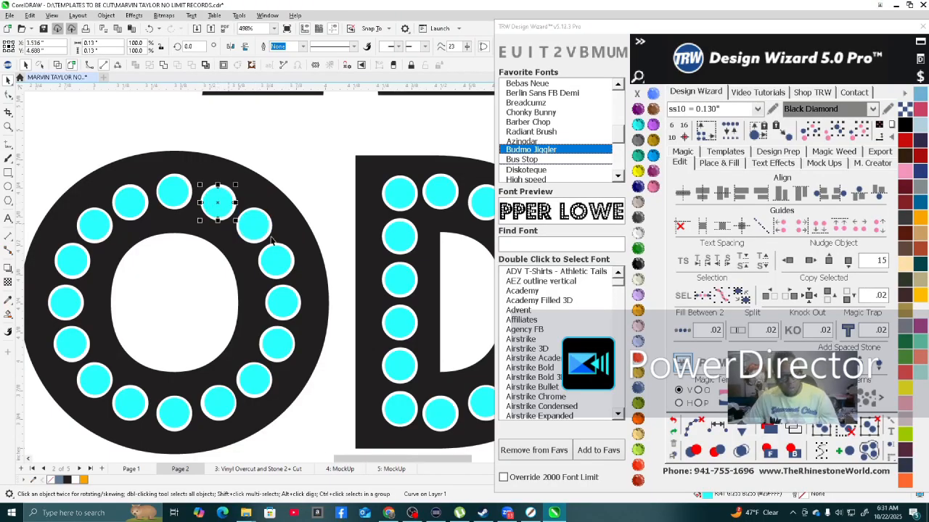
Copy the first O's complete ring of stones onto the second O and align it with that letter's holes.
scroll(316, 272, "down", 6)
scroll(316, 271, "up", 4)
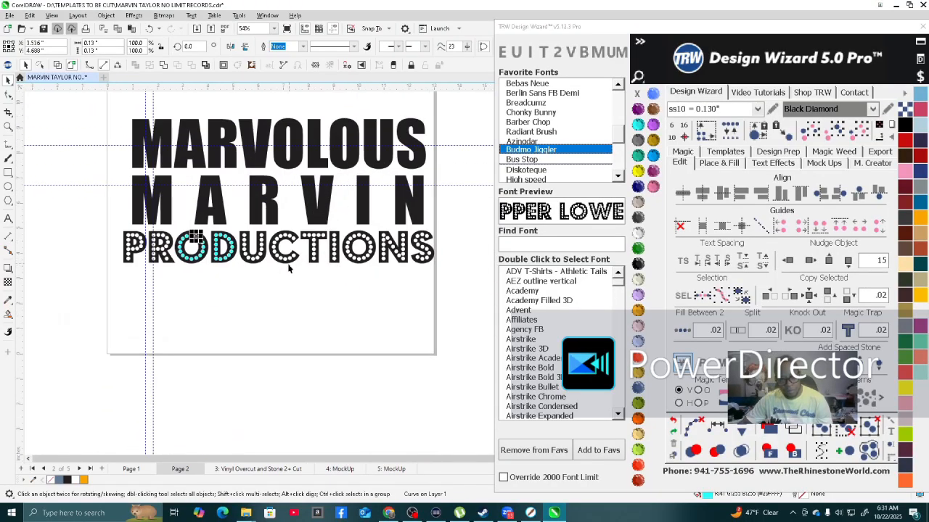
left_click(162, 278)
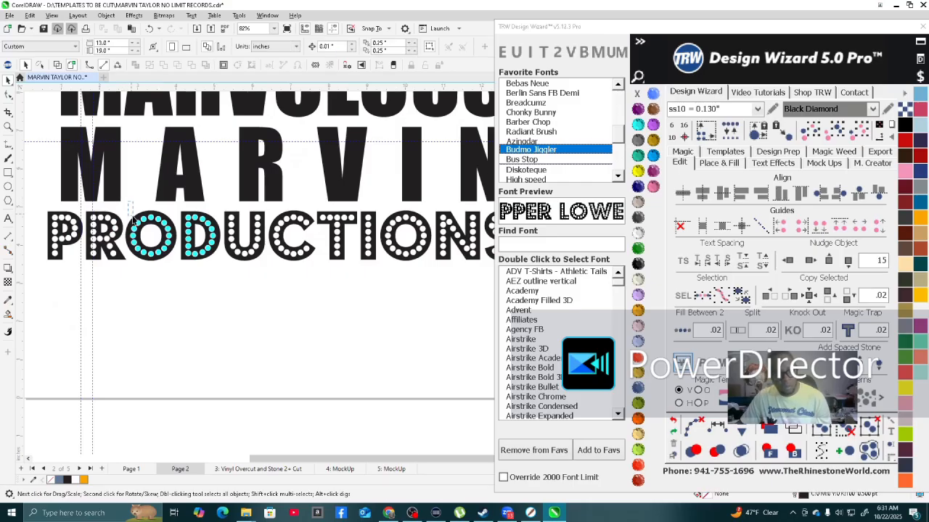
left_click(161, 270)
scroll(137, 282, "down", 2)
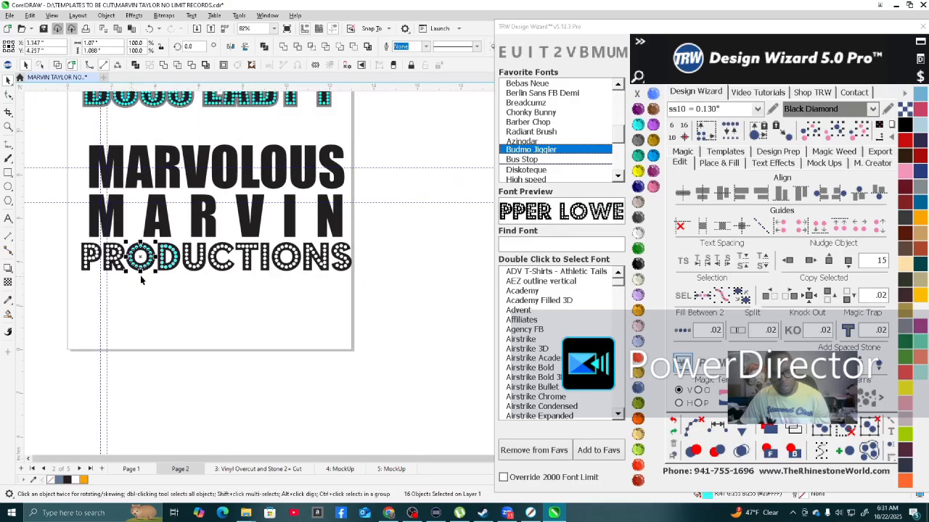
left_click_drag(140, 258, 286, 259)
scroll(286, 259, "up", 6)
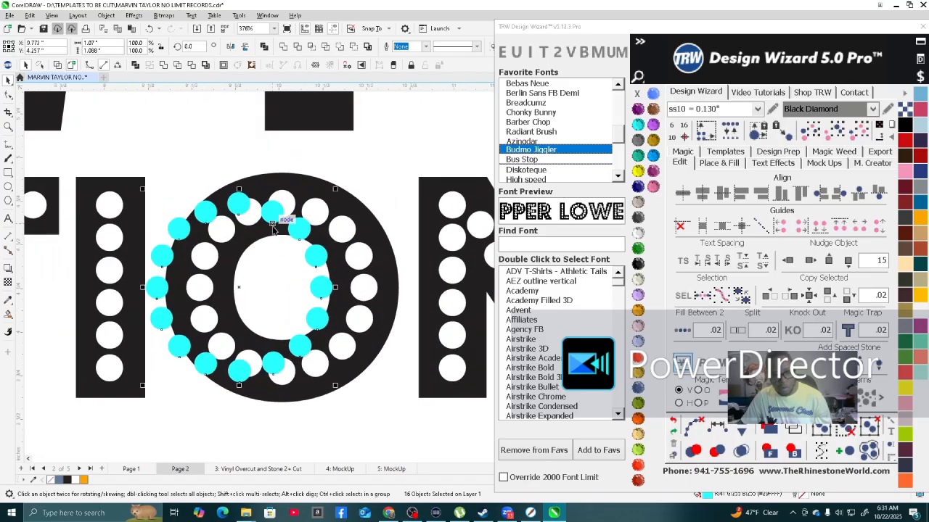
left_click_drag(270, 208, 345, 230)
scroll(344, 231, "down", 4)
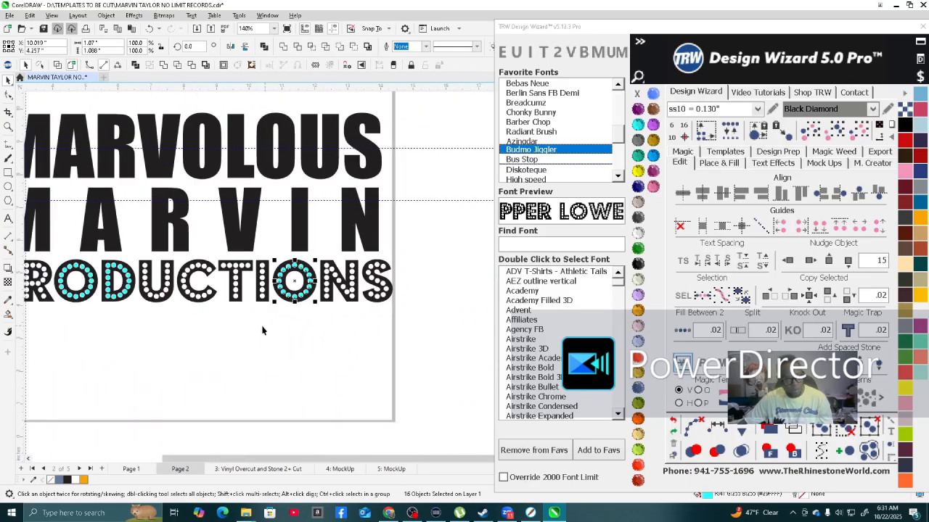
Copy the D's vertical column of six stones onto both stems of the U, aligned with its upper holes.
scroll(43, 276, "up", 3)
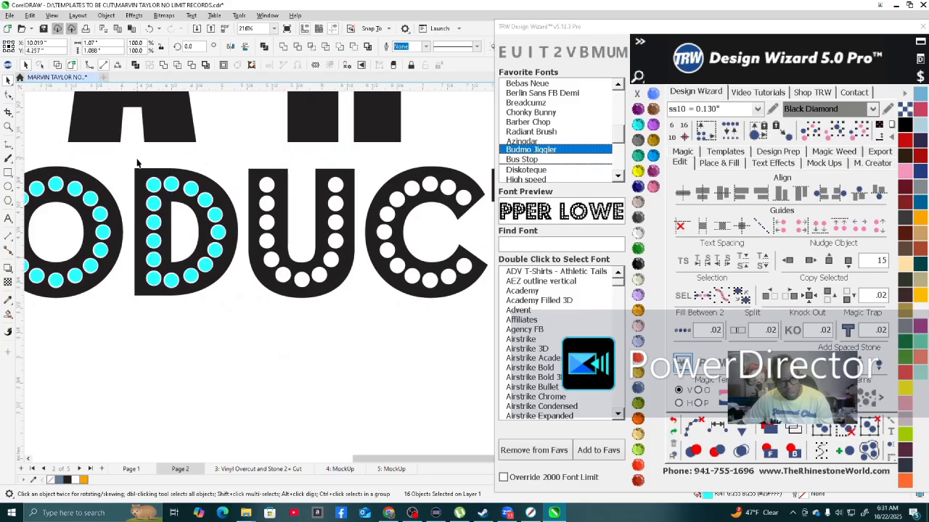
scroll(136, 163, "down", 2)
scroll(135, 210, "up", 1)
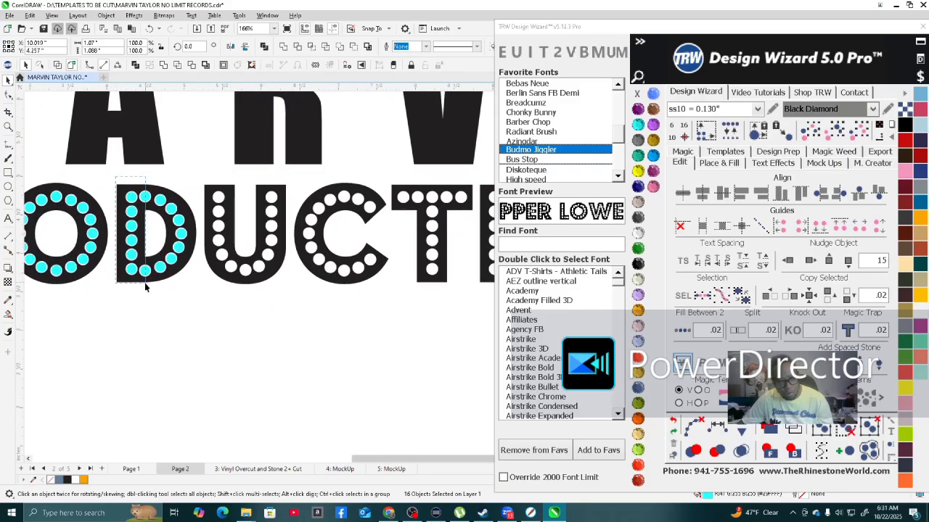
left_click_drag(139, 315, 135, 312)
scroll(174, 275, "down", 2)
scroll(183, 269, "up", 1)
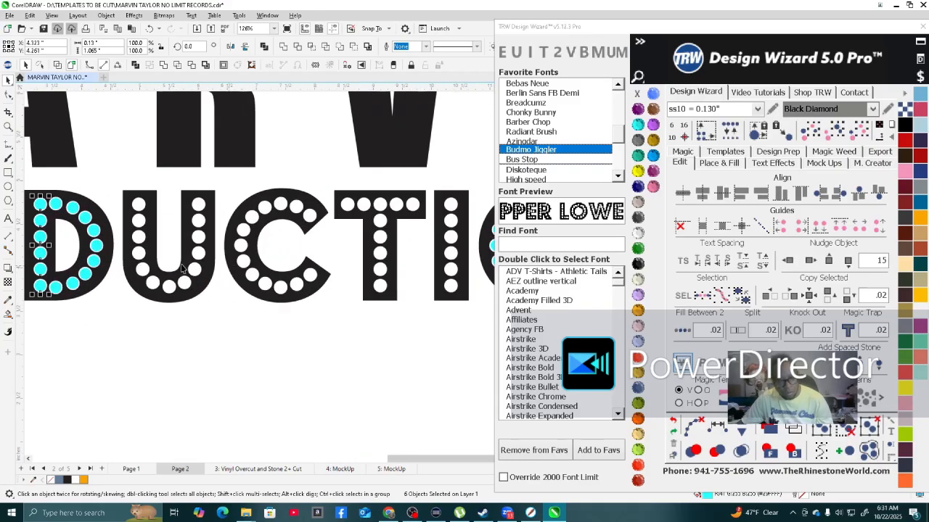
left_click_drag(41, 237, 138, 238)
scroll(139, 238, "up", 3)
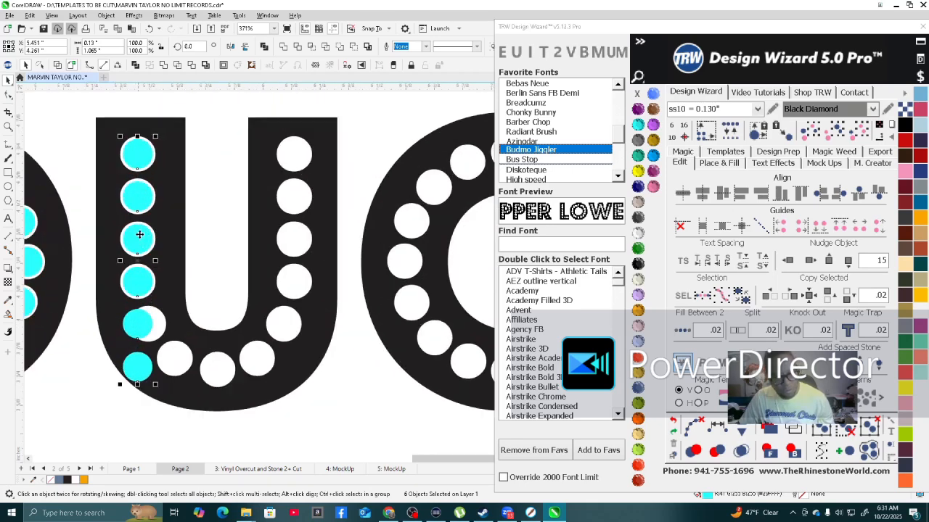
left_click_drag(138, 198, 326, 215)
scroll(243, 248, "down", 2)
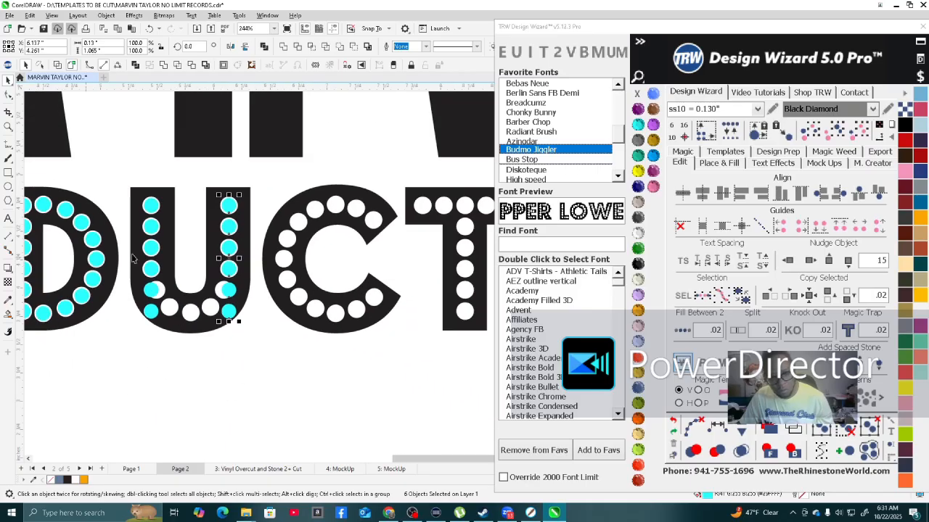
Copy the six-stone column onto the stem of the T and onto the I.
scroll(243, 249, "down", 1)
scroll(201, 250, "up", 2)
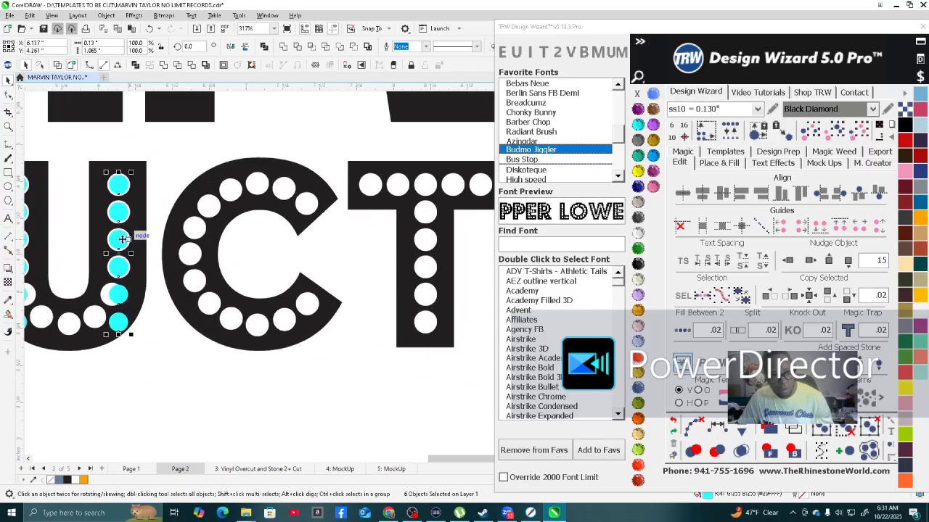
left_click_drag(201, 251, 428, 251)
scroll(425, 246, "down", 3)
scroll(356, 256, "up", 3)
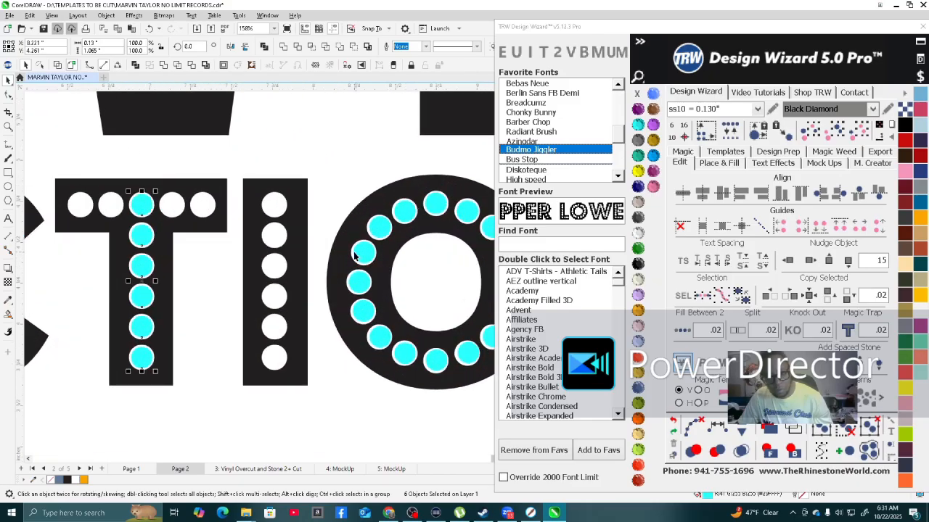
scroll(230, 256, "up", 2)
left_click_drag(73, 218, 308, 245)
scroll(307, 245, "down", 3)
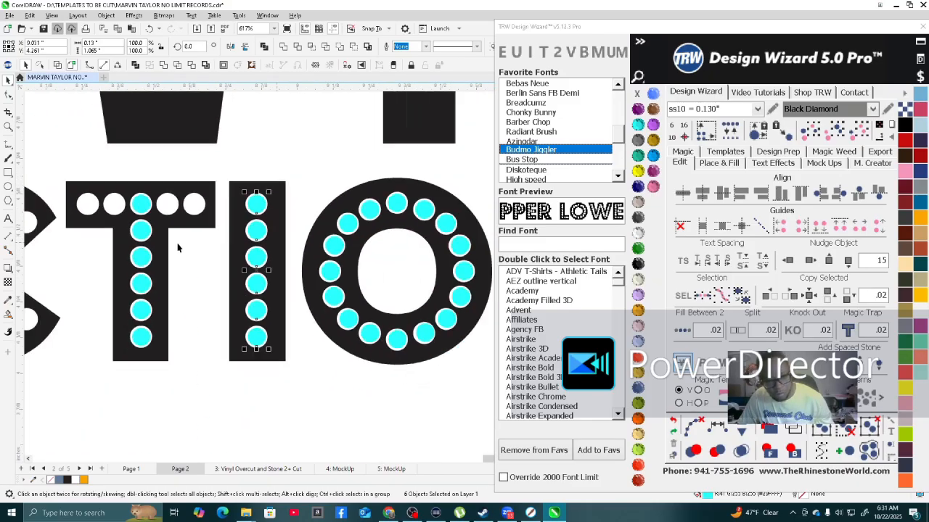
Copy the six-stone column onto both vertical stems of the N.
scroll(145, 231, "up", 3)
mouse_move(92, 227)
left_mouse_down()
mouse_move(311, 231)
mouse_move(288, 226)
left_mouse_up()
scroll(297, 229, "up", 6)
scroll(288, 227, "down", 4)
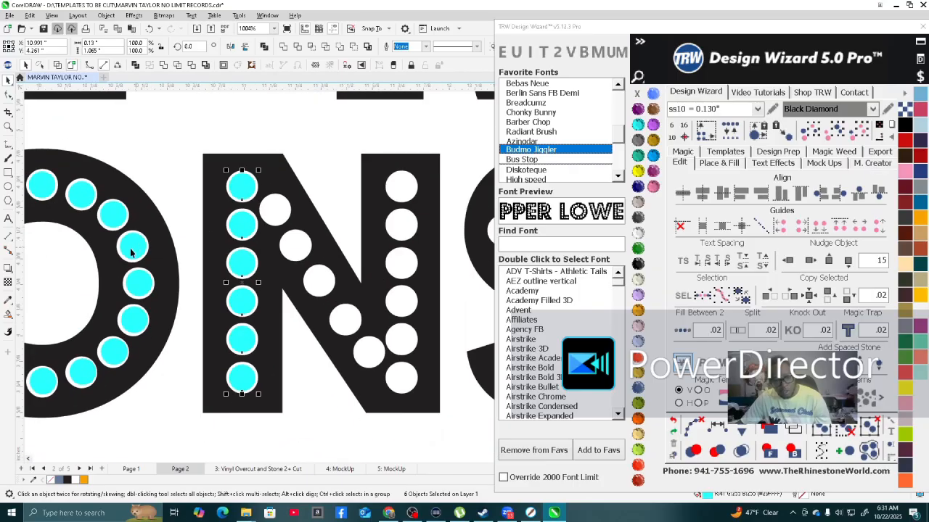
scroll(131, 249, "down", 2)
scroll(293, 244, "up", 2)
left_click_drag(92, 227, 248, 248)
scroll(248, 249, "down", 1)
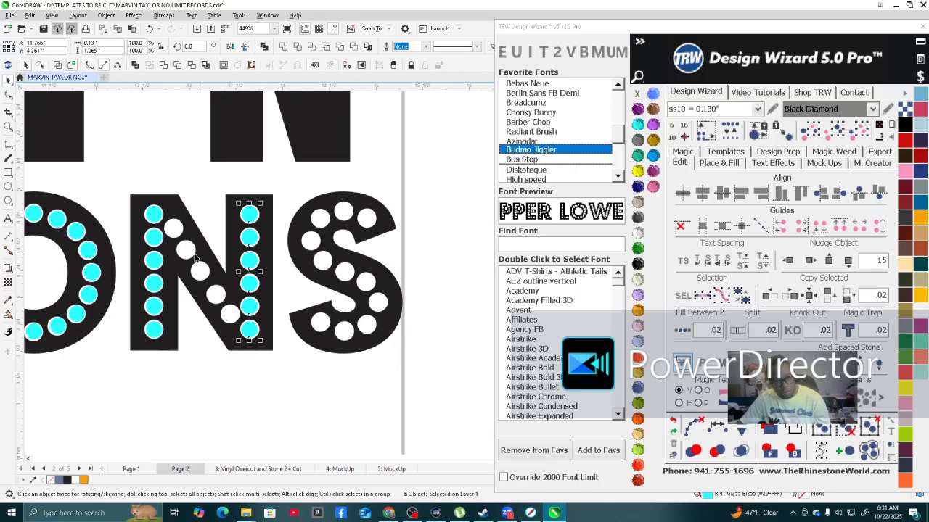
Place single stone copies in the five holes along the N's diagonal.
scroll(134, 225, "up", 3)
left_click(113, 214)
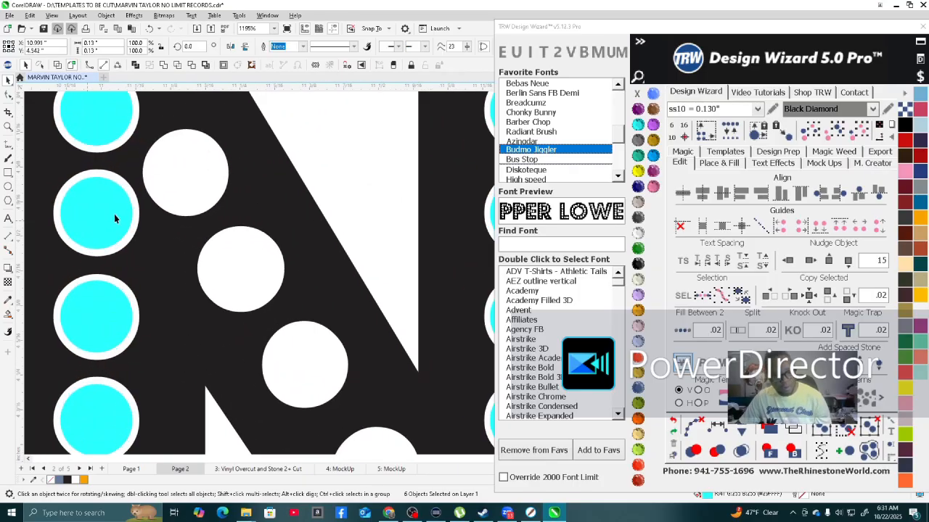
left_click_drag(179, 186, 178, 185)
right_click(178, 185)
left_click_drag(177, 185, 293, 376)
right_click(233, 282)
right_click(294, 378)
scroll(290, 331, "down", 3)
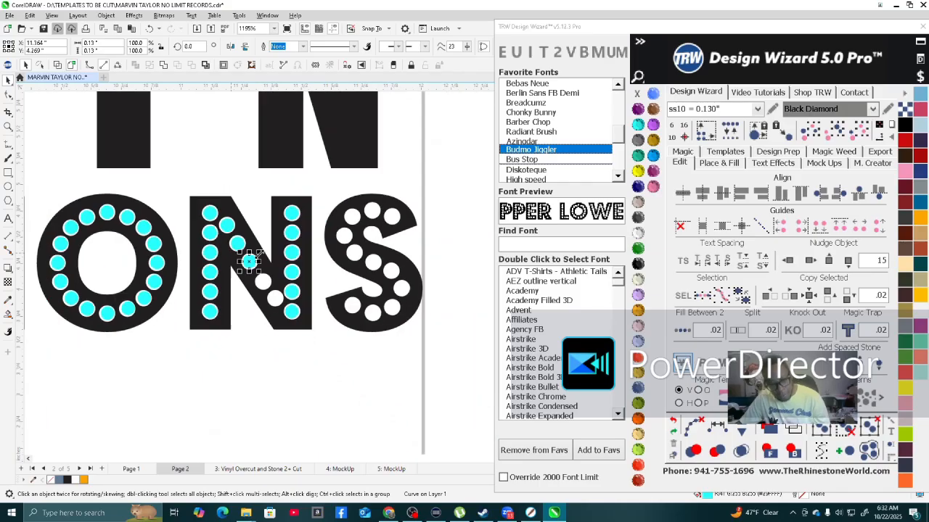
scroll(228, 238, "up", 3)
left_click_drag(218, 191, 371, 414)
Copy the D's six-stone column onto the vertical stem of the R, centred in its holes.
scroll(363, 392, "down", 8)
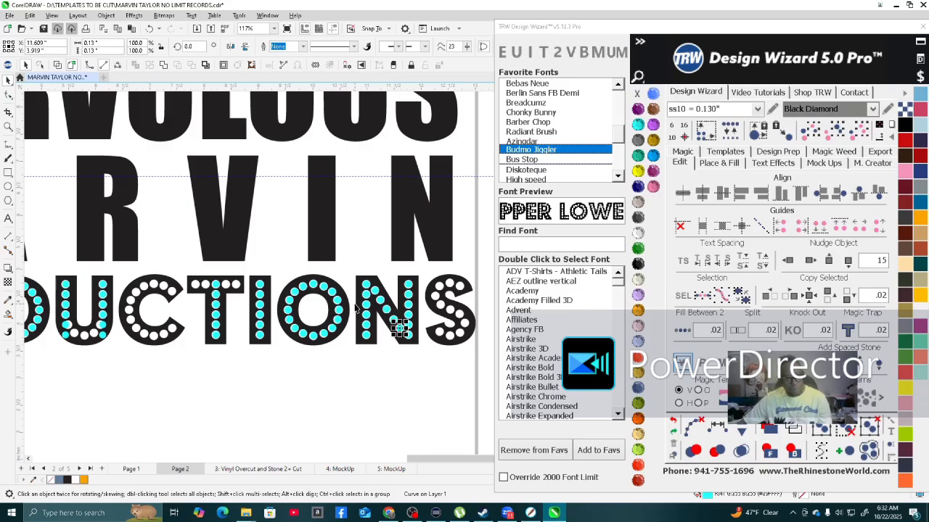
scroll(234, 319, "up", 4)
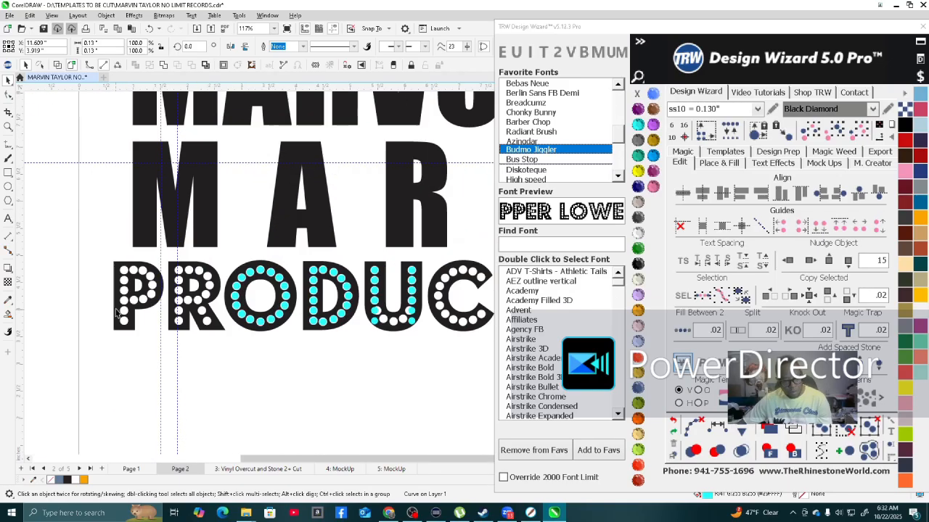
scroll(197, 300, "down", 1)
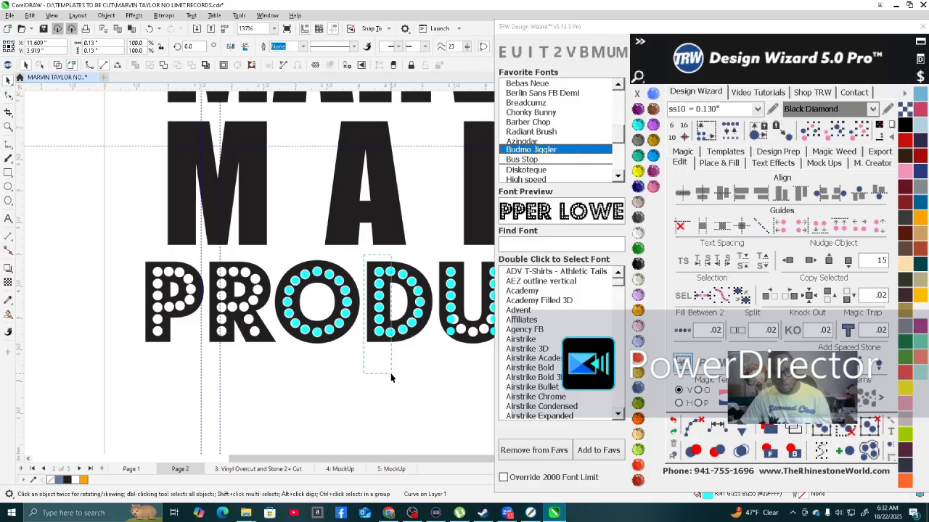
left_click_drag(390, 377, 390, 377)
scroll(312, 337, "up", 1)
left_click_drag(407, 280, 203, 281)
scroll(190, 282, "up", 3)
scroll(200, 330, "up", 6)
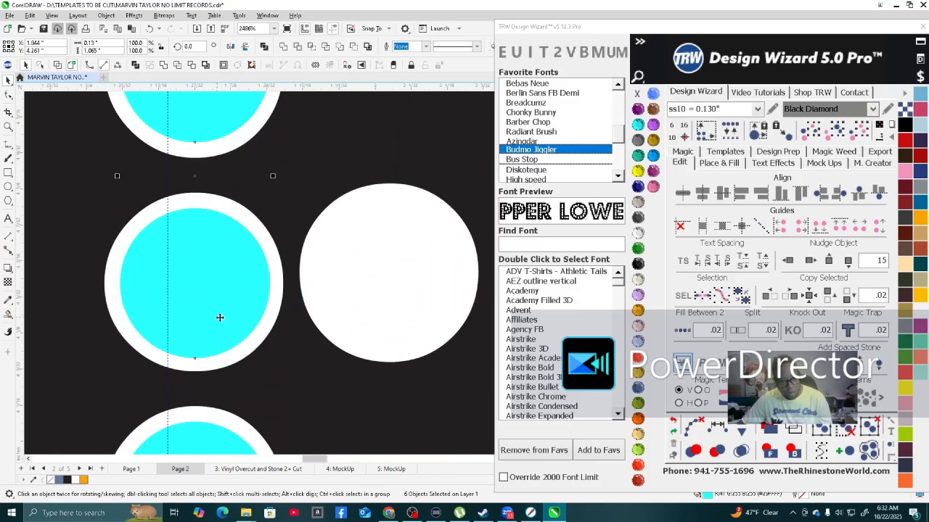
Copy the six-stone column onto the stem of the P and fine-tune its alignment with the holes.
scroll(218, 319, "down", 5)
left_click_drag(276, 249, 146, 251)
scroll(153, 239, "up", 3)
scroll(160, 158, "up", 3)
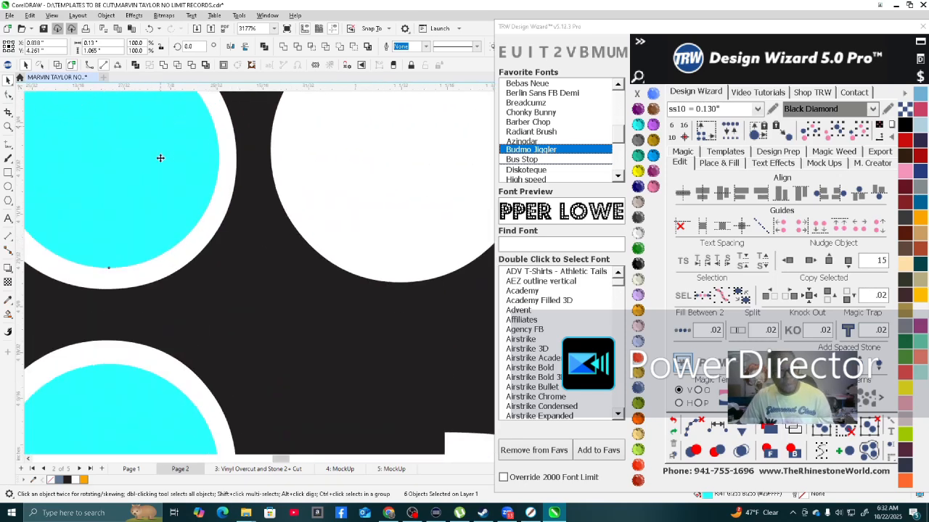
scroll(175, 177, "down", 3)
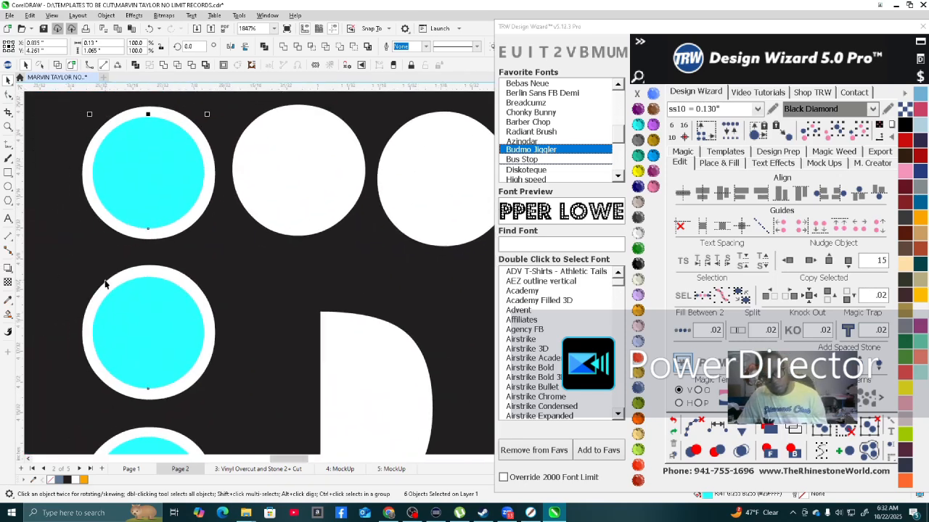
scroll(105, 283, "down", 3)
scroll(215, 249, "up", 1)
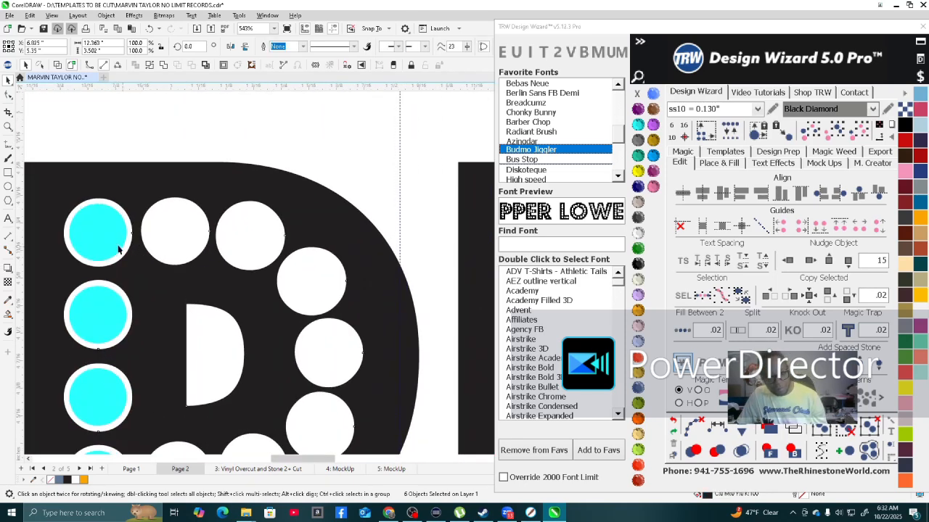
Place single stone copies in the seven holes around the bowl of the P.
left_click(181, 241)
right_click(178, 238)
left_click_drag(178, 238, 332, 364)
right_click(252, 244)
right_click(317, 291)
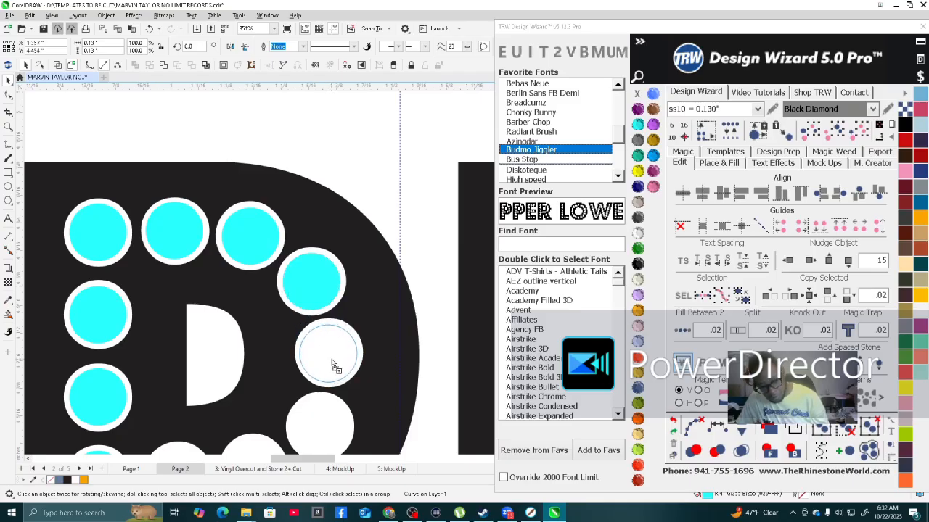
right_click(332, 364)
scroll(332, 364, "down", 3)
scroll(334, 290, "up", 4)
left_click_drag(343, 220, 149, 385)
right_click(331, 320)
right_click(245, 378)
scroll(149, 386, "down", 4)
Try to reuse the seven stones from the P's bowl on the bowl of the R, and undo the placement.
left_click(144, 204)
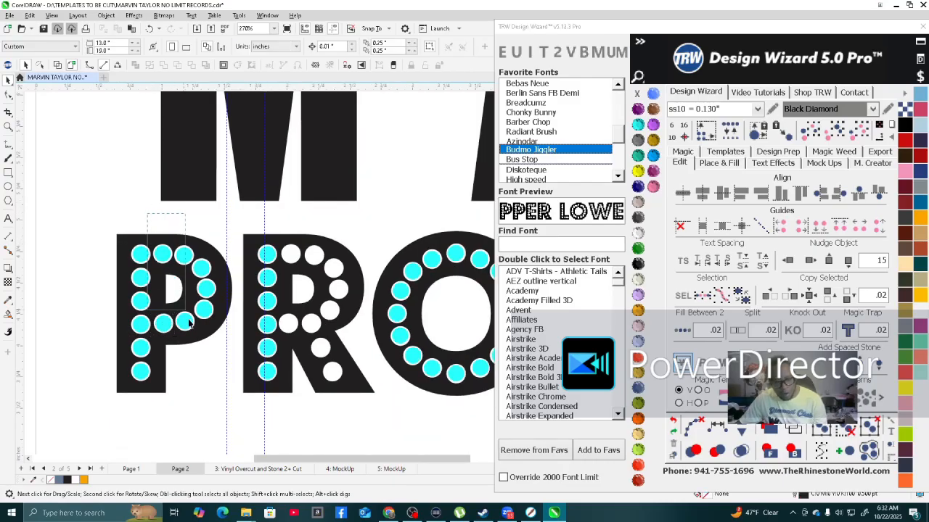
left_click_drag(237, 360, 237, 360)
scroll(237, 361, "up", 2)
left_click_drag(188, 284, 363, 308)
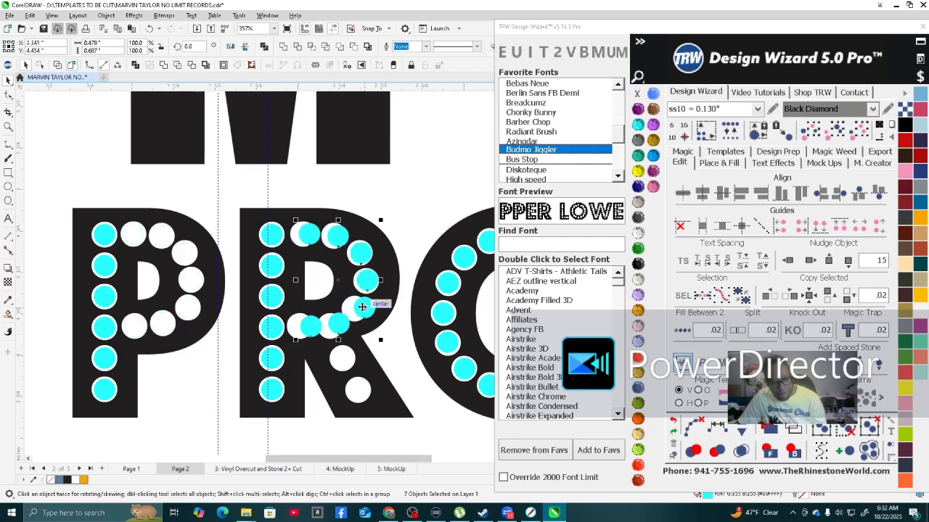
key("ctrl+z")
Place single stone copies in the holes around the bowl of the R.
scroll(337, 214, "up", 1)
scroll(292, 230, "up", 3)
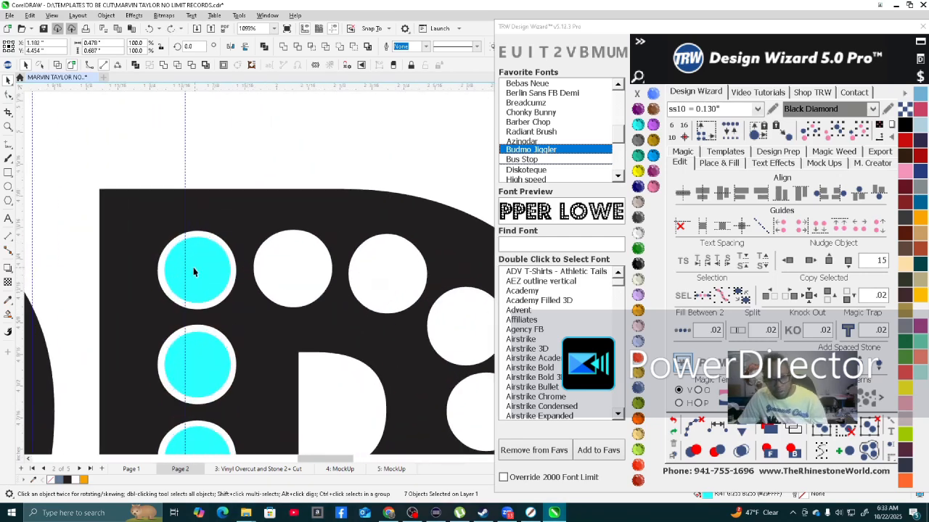
left_click(295, 273)
left_click_drag(295, 273, 466, 332)
scroll(467, 332, "down", 3)
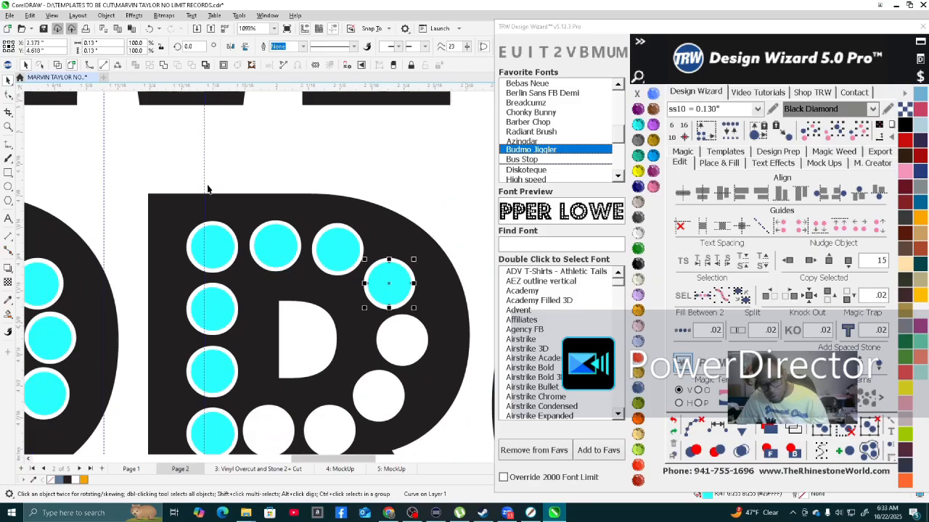
scroll(312, 239, "up", 2)
left_click_drag(366, 192, 171, 385)
scroll(171, 385, "down", 3)
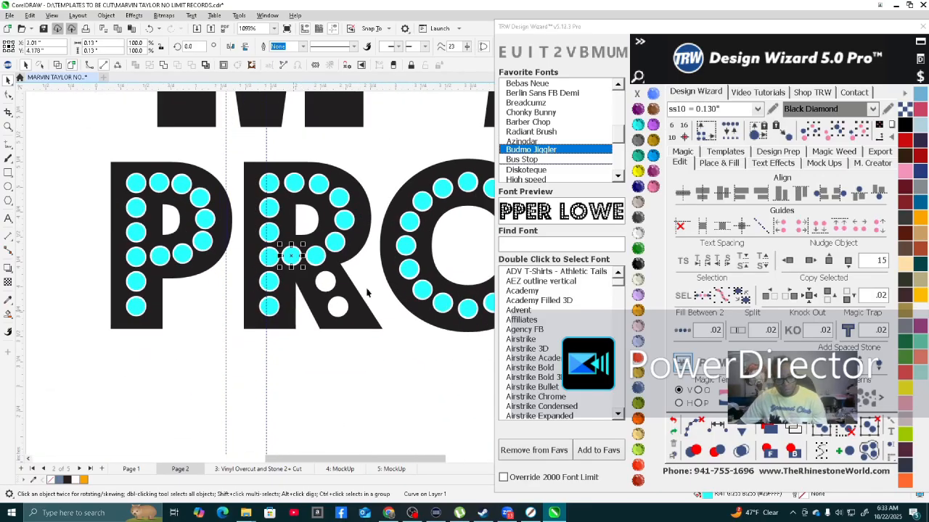
Place single stone copies in the two empty holes on the diagonal leg of the R.
scroll(312, 301, "up", 2)
scroll(312, 301, "up", 3)
left_click_drag(276, 133, 381, 372)
key("space")
scroll(196, 315, "down", 5)
scroll(104, 306, "down", 4)
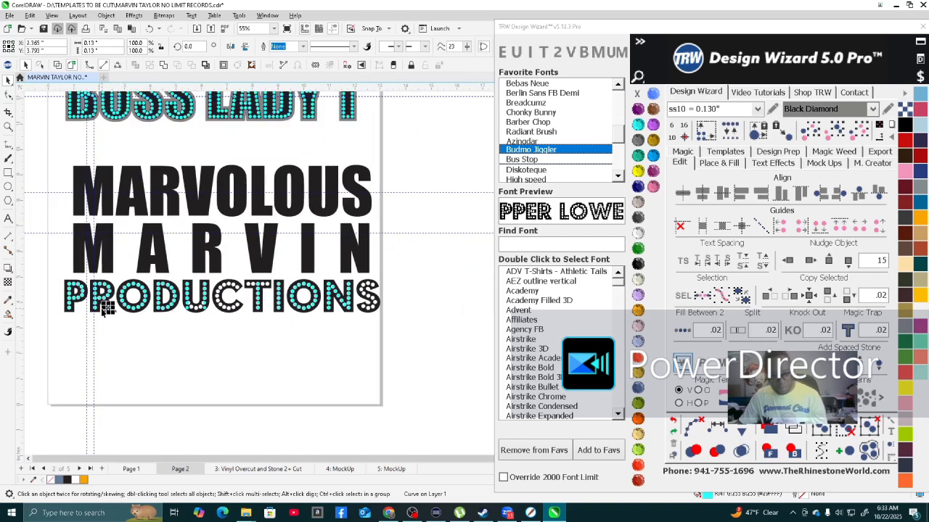
Move the two lowest stones of the U's left column into the holes along its lower curve.
scroll(106, 306, "up", 10)
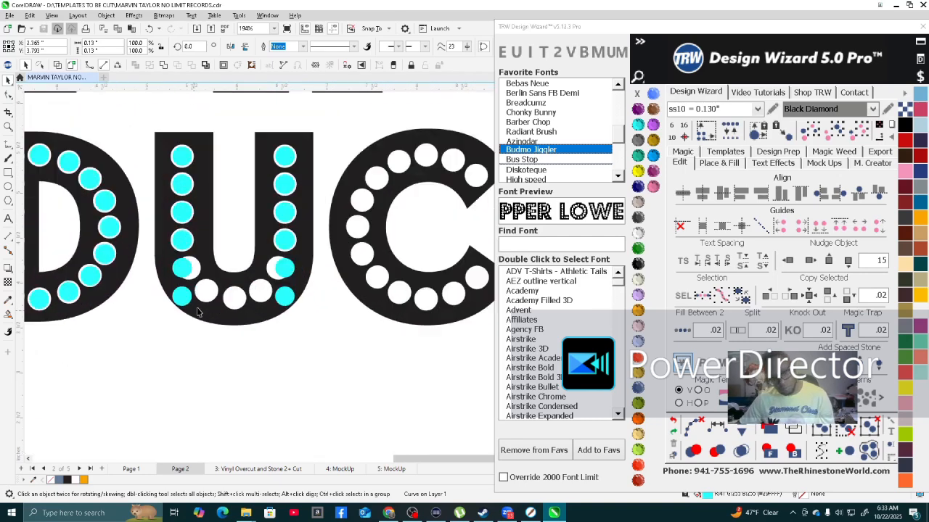
scroll(138, 230, "up", 2)
left_click_drag(155, 245, 204, 251)
scroll(153, 225, "down", 3)
left_click_drag(136, 332, 218, 312)
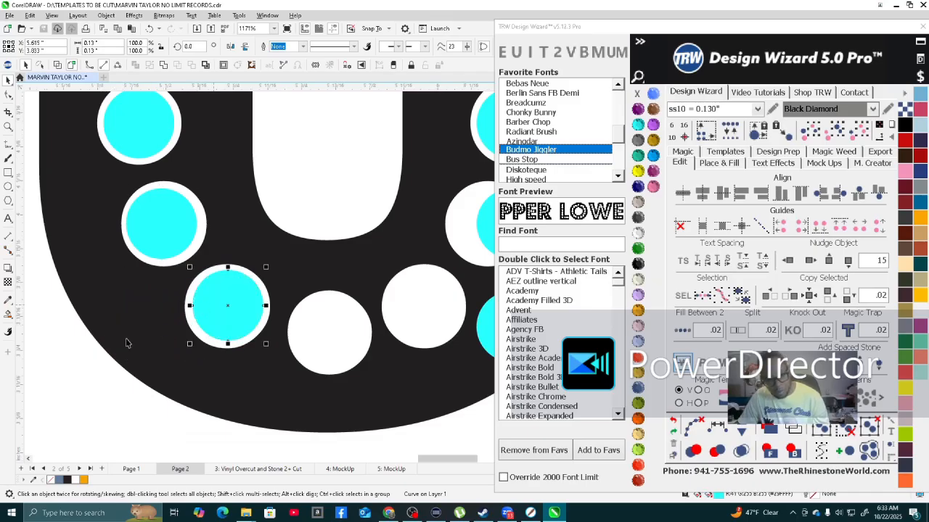
Fill the remaining holes at the bottom centre and right curve of the U with single stones.
scroll(217, 312, "down", 3)
scroll(233, 306, "up", 4)
left_click_drag(254, 308, 251, 303)
scroll(250, 303, "down", 3)
scroll(341, 355, "up", 2)
left_click_drag(341, 355, 138, 364)
scroll(138, 363, "up", 4)
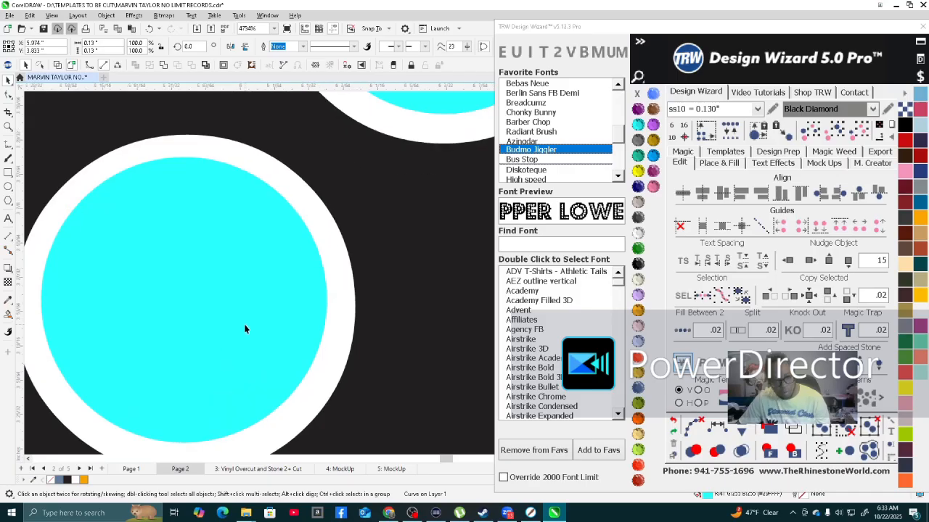
scroll(243, 332, "down", 10)
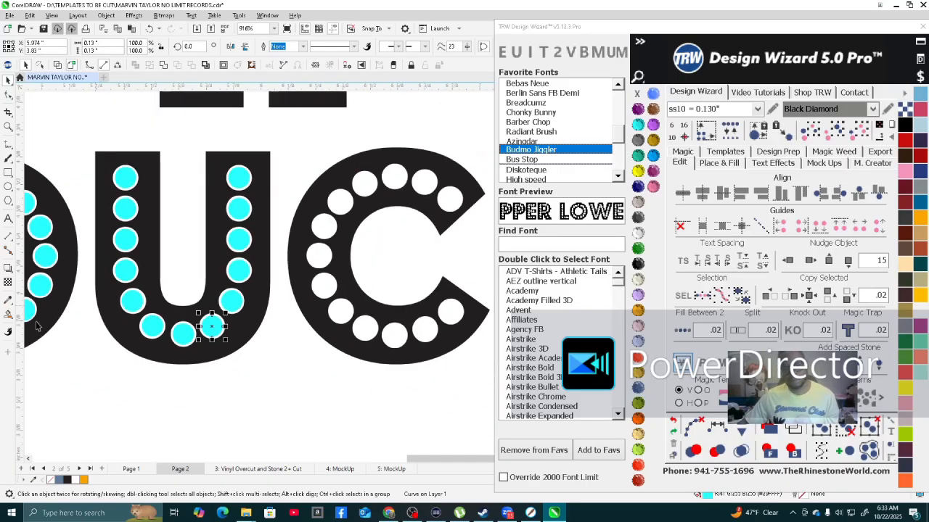
Copy the ring of 16 stones from the first O onto the C and align it with the C's left-side holes.
scroll(274, 281, "down", 3)
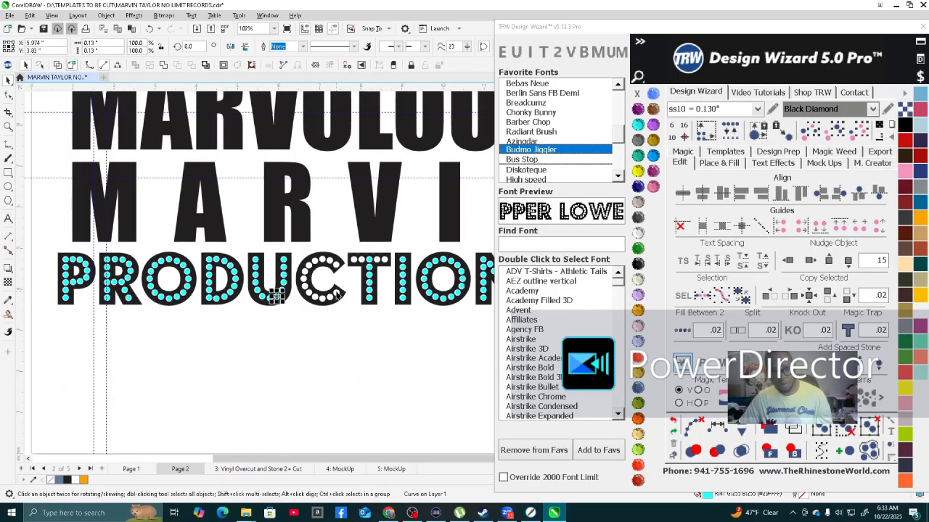
scroll(344, 291, "up", 1)
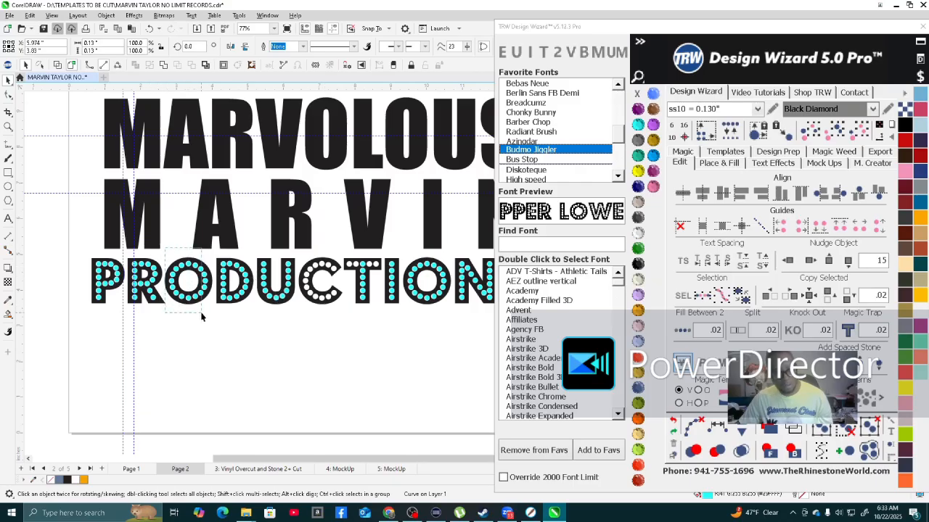
left_click(206, 289)
scroll(239, 291, "down", 1)
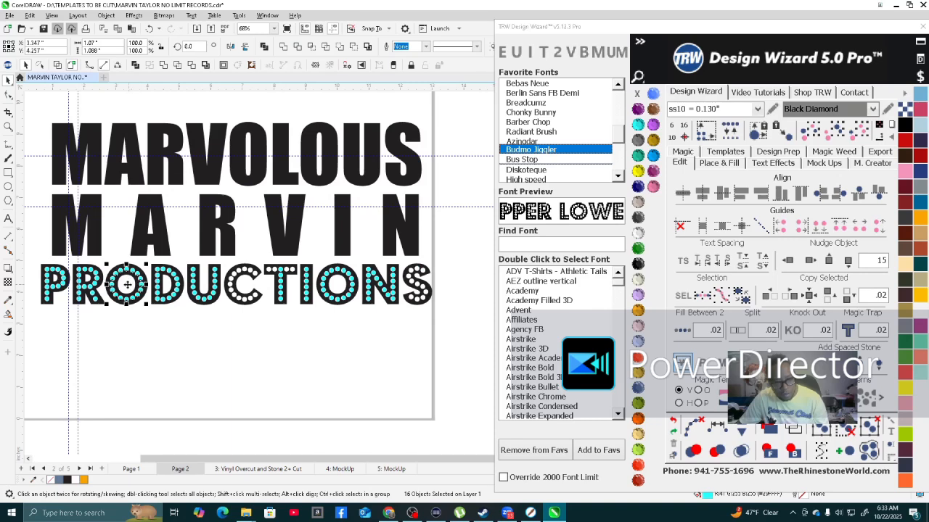
left_click(245, 296)
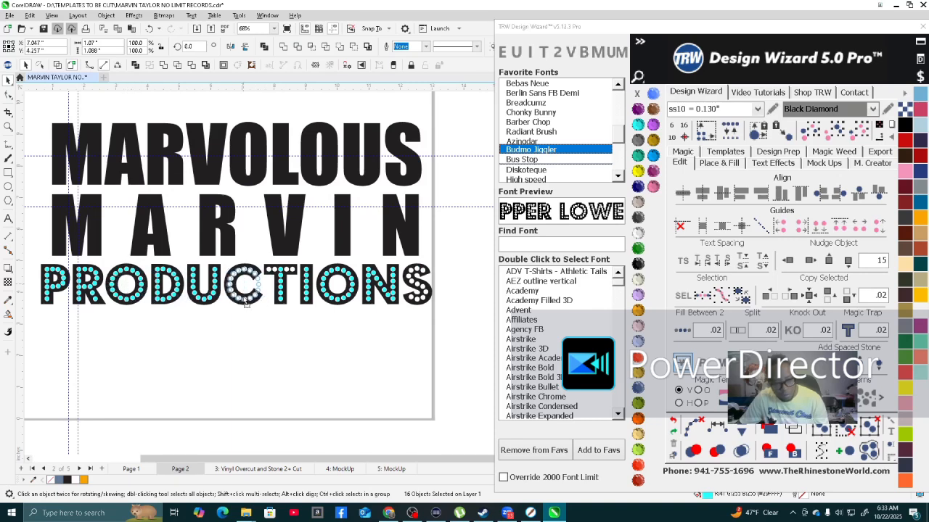
scroll(246, 297, "up", 7)
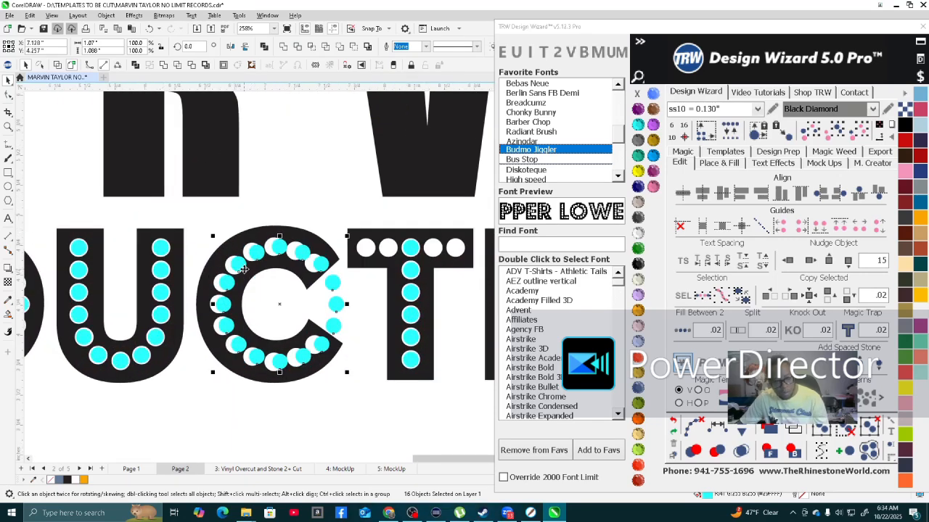
mouse_move(243, 260)
left_mouse_down()
mouse_move(224, 259)
mouse_move(231, 265)
left_mouse_up()
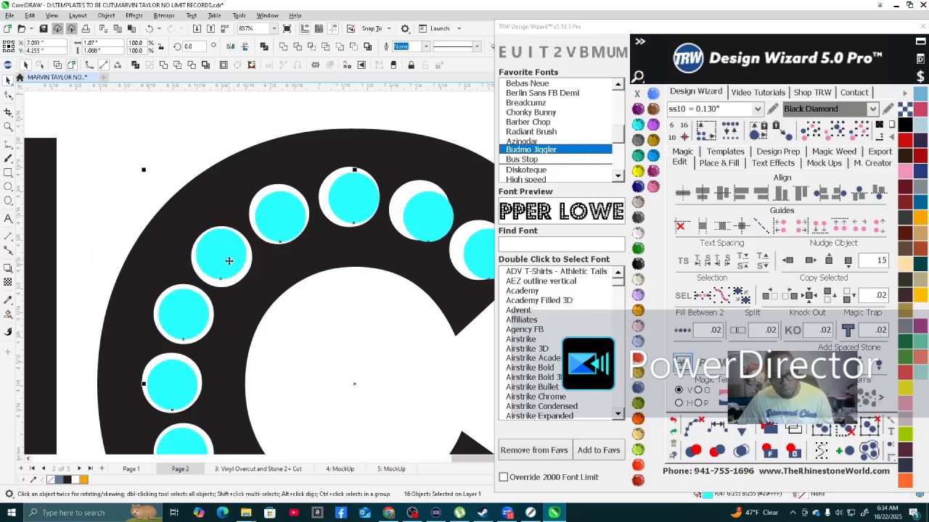
scroll(260, 248, "down", 2)
scroll(194, 302, "down", 1)
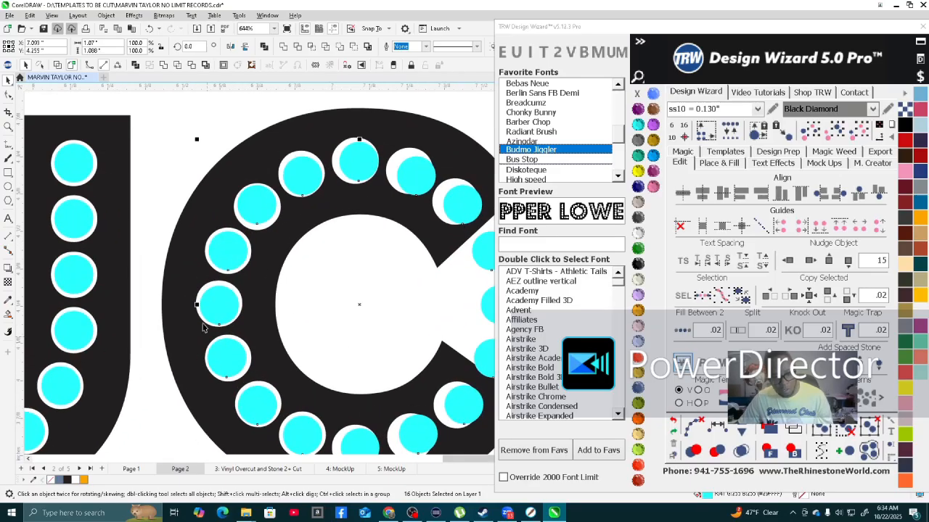
Move the misaligned stones along the C's lower right curve individually into the centres of their holes.
scroll(307, 406, "up", 5)
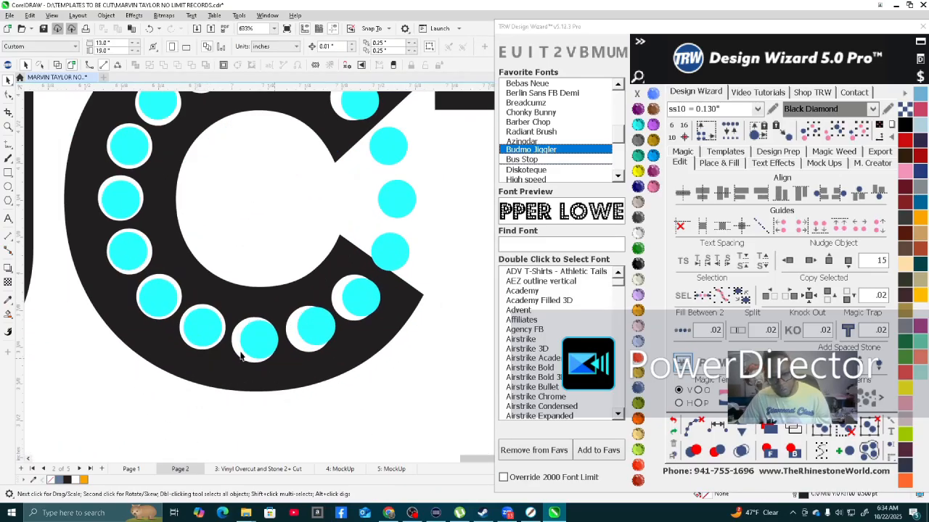
left_click(250, 332)
left_click_drag(243, 330, 241, 330)
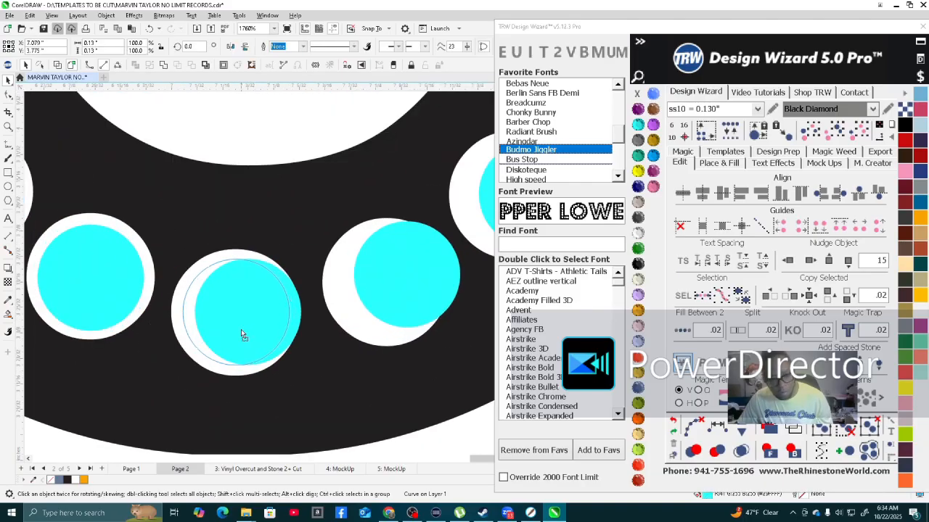
left_click_drag(419, 289, 365, 262)
scroll(392, 294, "down", 4)
scroll(413, 265, "up", 4)
scroll(413, 265, "up", 2)
scroll(365, 262, "down", 5)
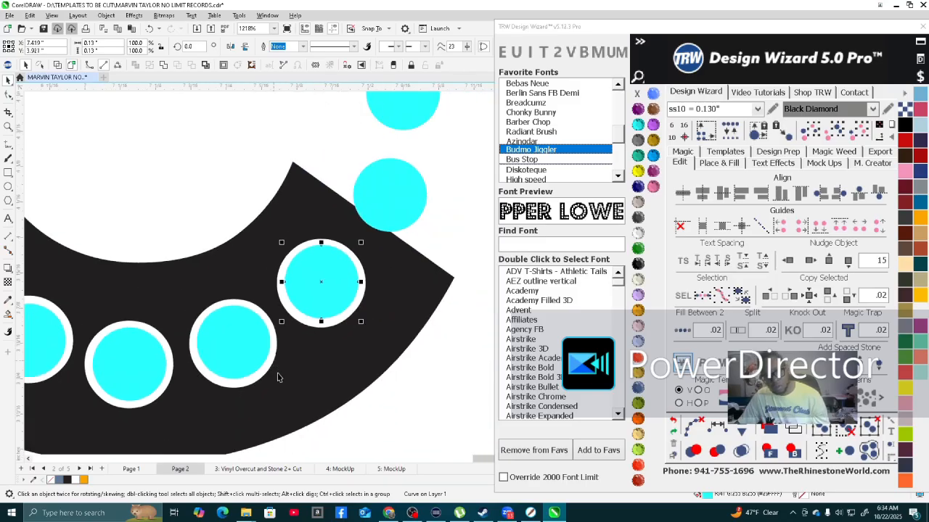
Delete the three surplus stones lying in the open gap of the C.
key("Delete")
left_click(353, 203)
key("Delete")
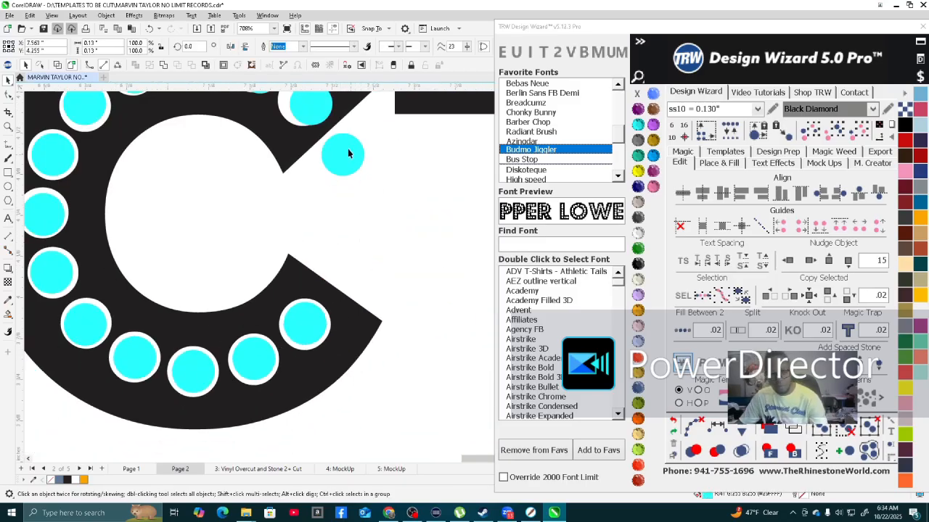
left_click(348, 153)
key("Delete")
Centre the top stone and the two upper right stones of the C in their holes.
scroll(316, 329, "down", 3)
scroll(310, 188, "up", 2)
scroll(309, 189, "up", 5)
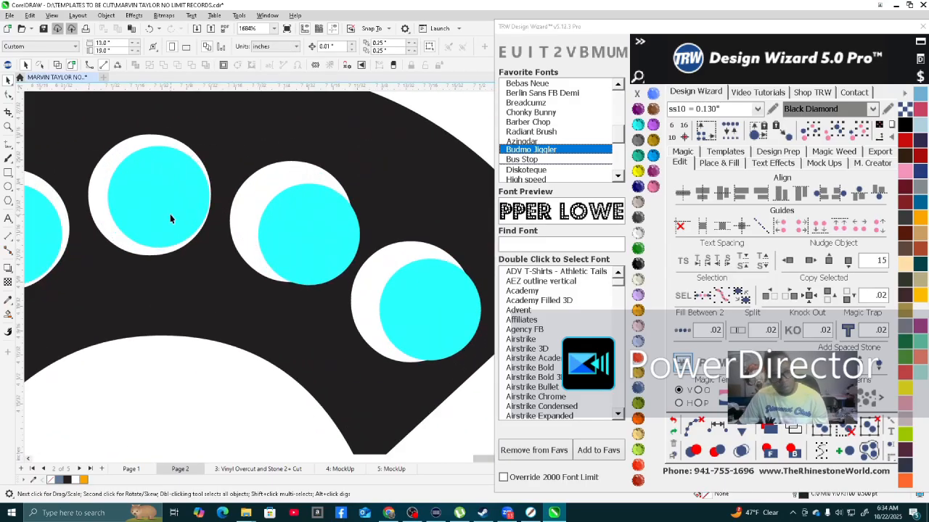
left_click(167, 216)
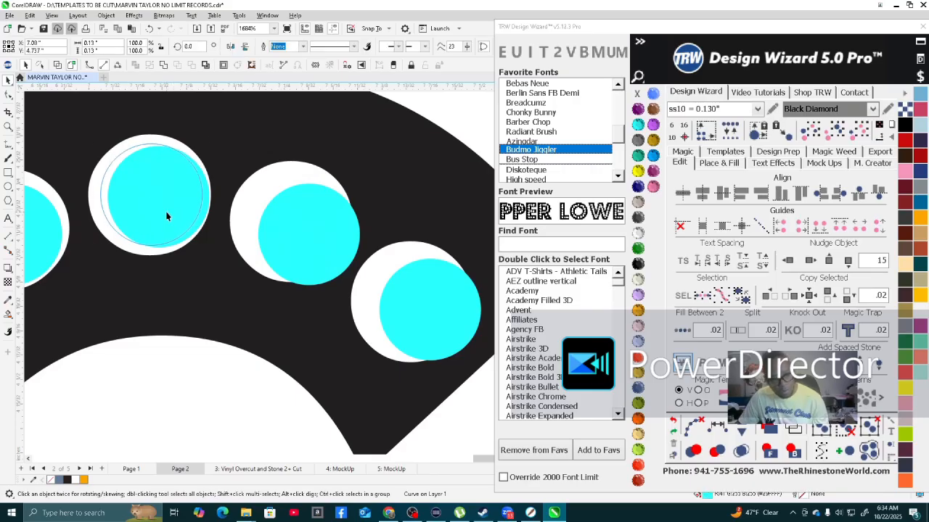
left_click_drag(167, 217, 161, 215)
mouse_move(320, 250)
left_mouse_down()
mouse_move(300, 236)
mouse_move(307, 240)
left_mouse_up()
scroll(307, 243, "up", 2)
scroll(308, 240, "down", 2)
left_click_drag(424, 319, 414, 313)
Fine-tune the positions of the stones along the C's upper left curve so they sit centred in their holes.
scroll(414, 313, "down", 3)
scroll(262, 290, "up", 2)
scroll(263, 290, "up", 1)
left_click_drag(249, 283, 244, 280)
scroll(280, 264, "up", 2)
left_click_drag(307, 258, 311, 268)
scroll(312, 269, "down", 3)
scroll(202, 315, "up", 2)
left_click_drag(203, 303, 207, 311)
scroll(287, 296, "down", 3)
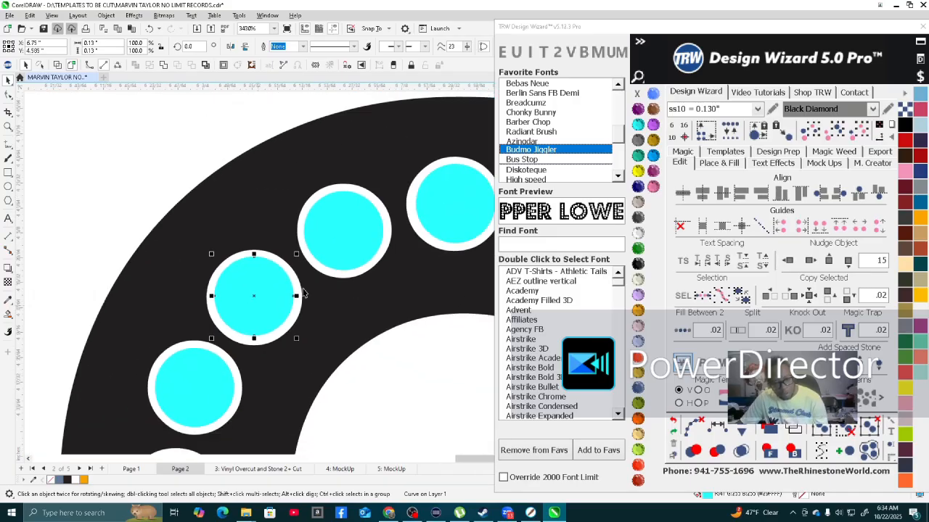
Place single stone copies in the four empty holes of the T's crossbar.
scroll(303, 293, "down", 10)
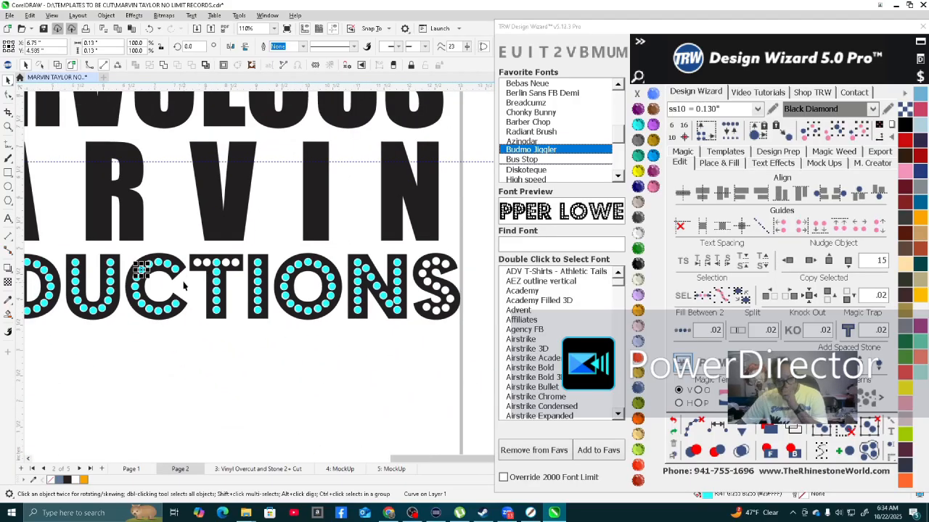
scroll(184, 286, "down", 3)
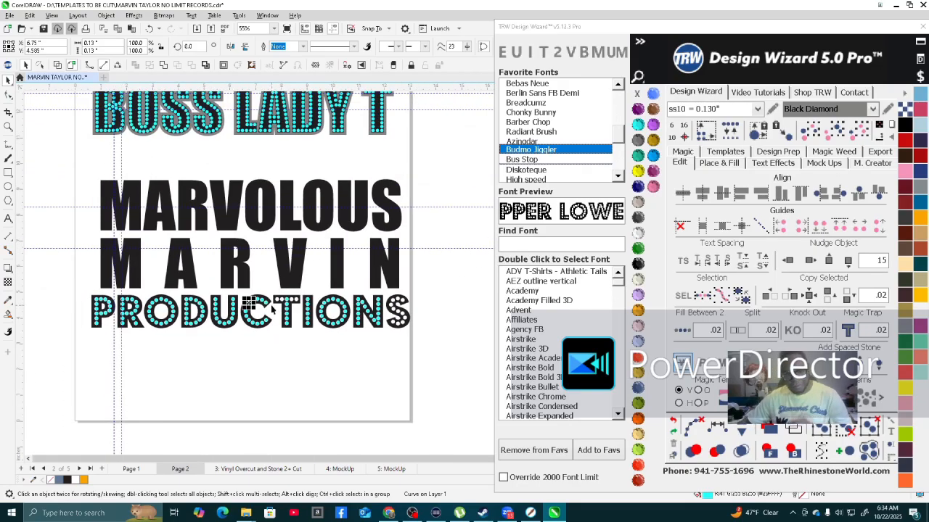
scroll(273, 309, "up", 10)
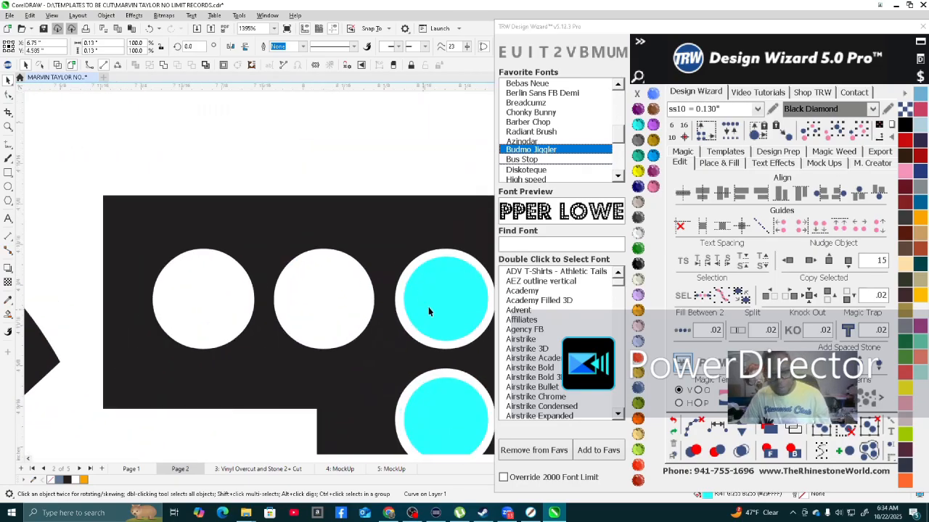
scroll(428, 312, "up", 2)
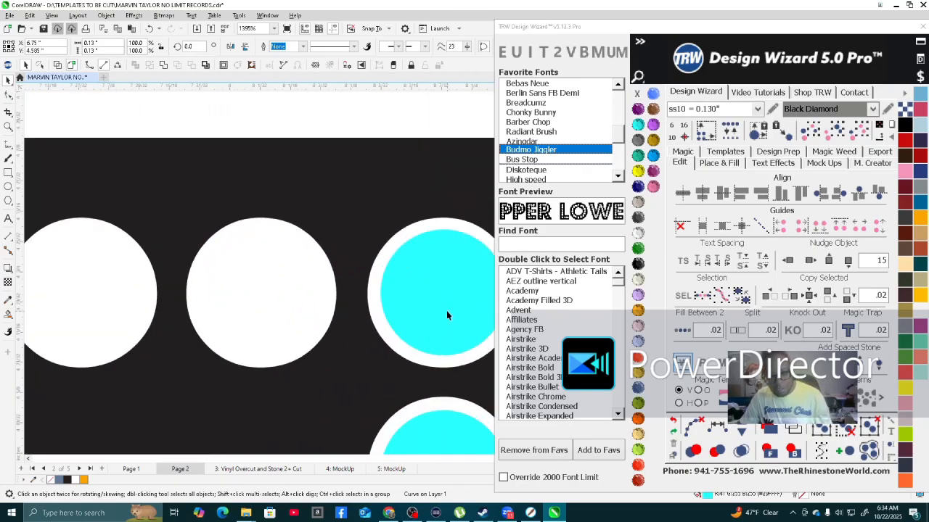
left_click(266, 312)
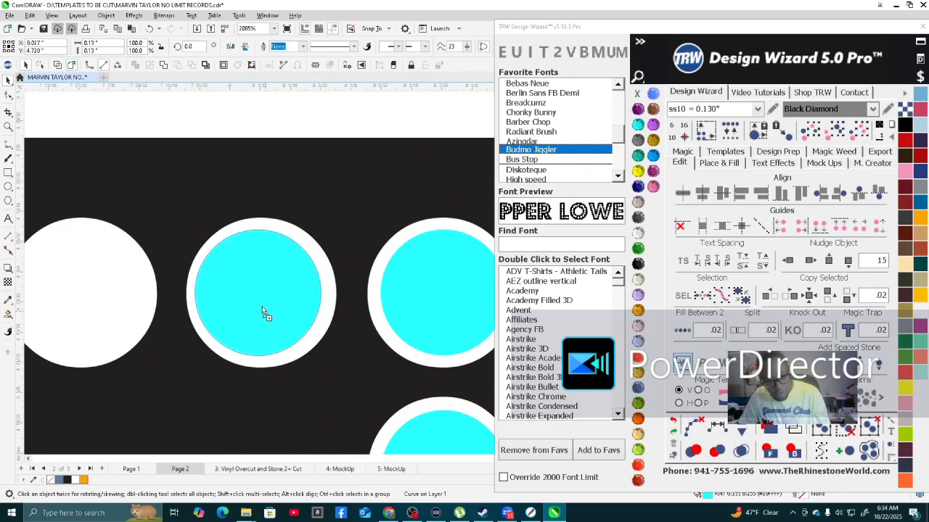
left_click(90, 314)
scroll(82, 301, "down", 4)
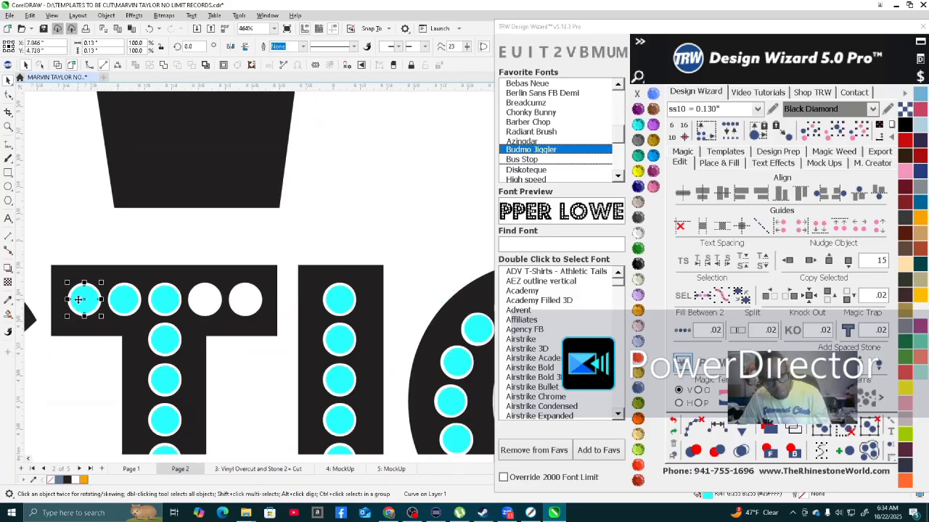
left_click(202, 305)
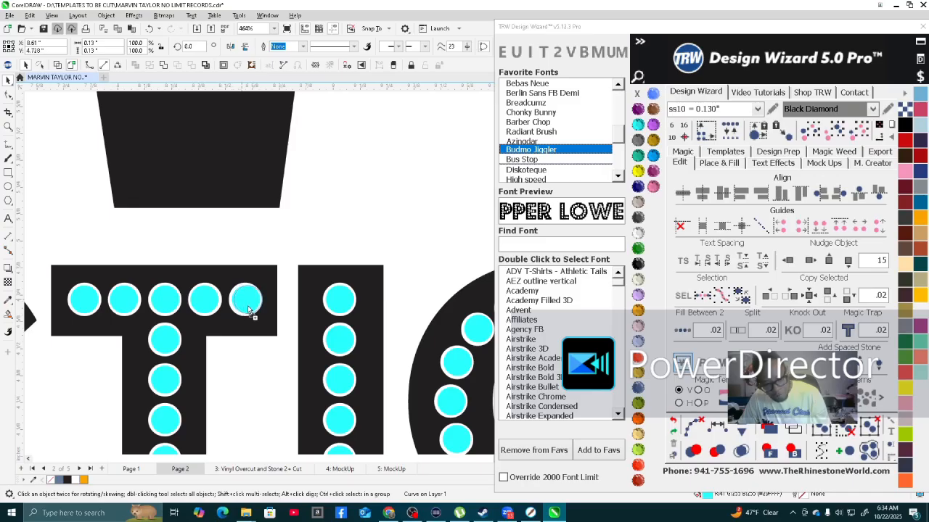
Bring a stone copy over to the S and centre it in the hole at its upper right end.
scroll(390, 304, "down", 5)
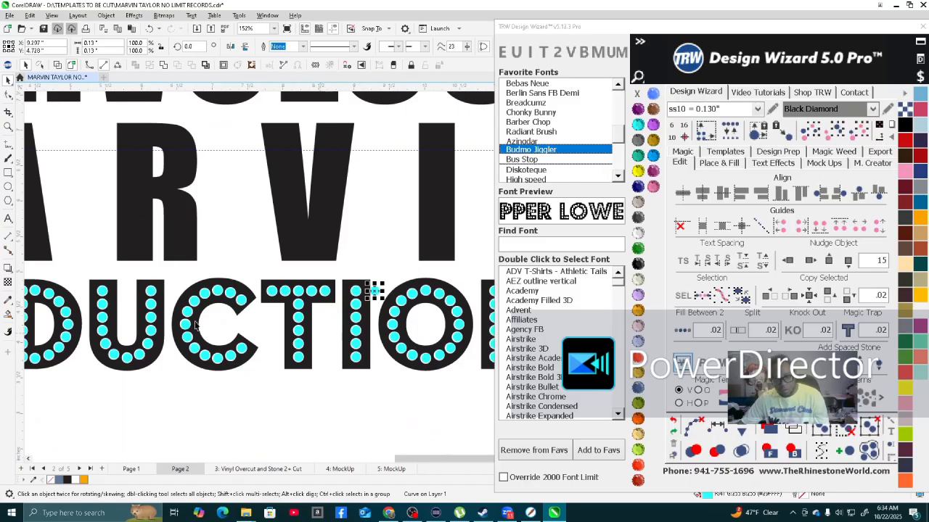
scroll(273, 307, "up", 3)
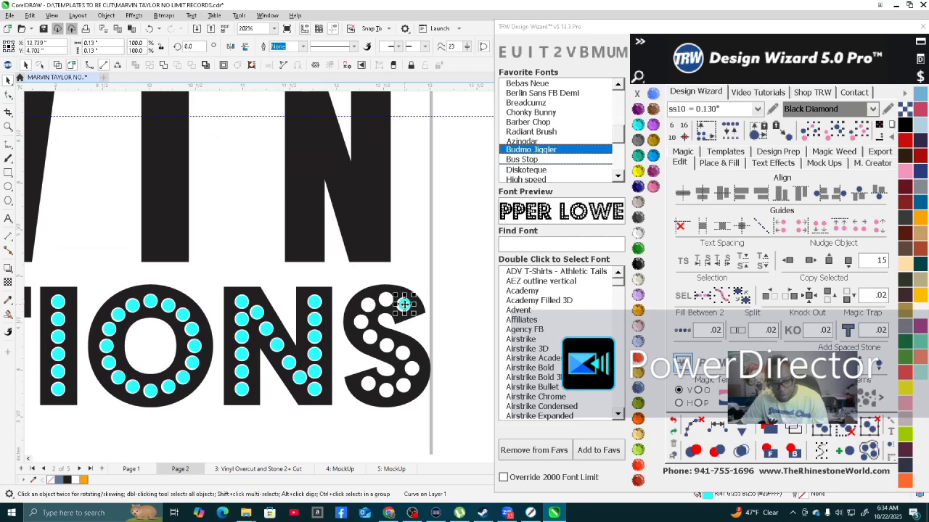
scroll(404, 304, "up", 8)
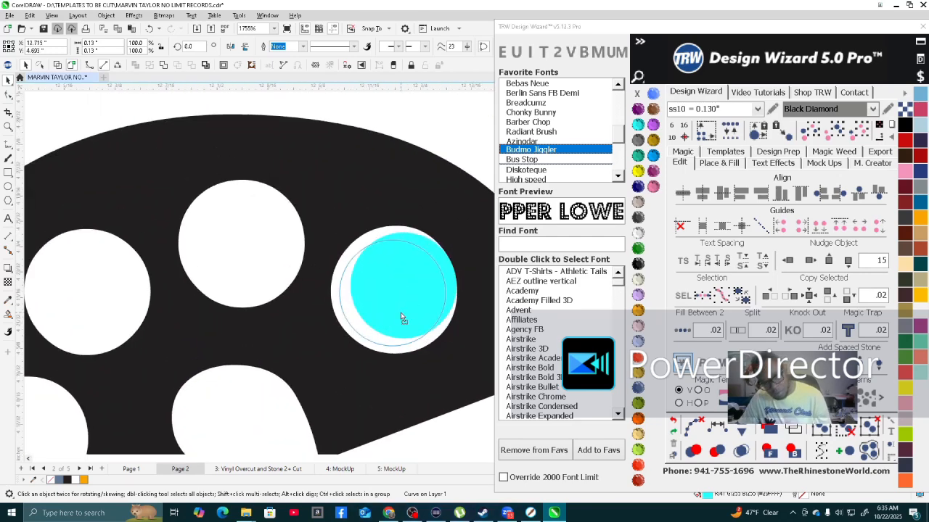
scroll(404, 305, "down", 5)
scroll(399, 272, "up", 2)
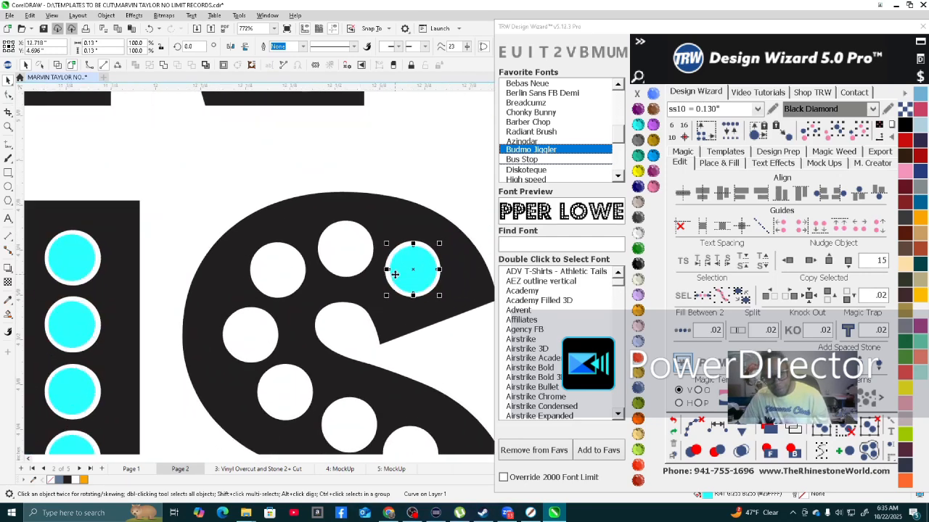
Place stone copies in the next five holes around the upper curve of the S down to its middle.
left_click_drag(416, 285, 347, 270)
left_click_drag(346, 255, 276, 293)
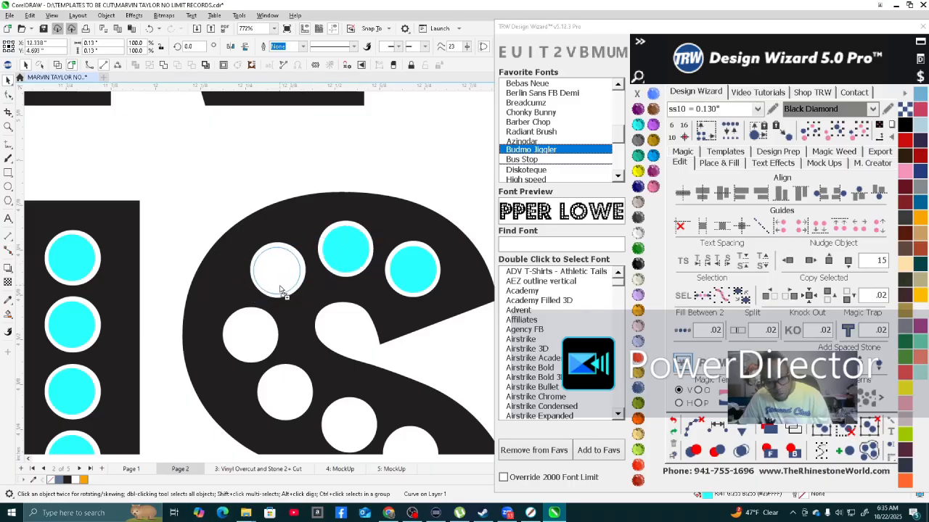
left_click_drag(281, 291, 282, 290)
left_click_drag(281, 291, 254, 355)
left_click_drag(254, 355, 289, 419)
left_click_drag(289, 419, 354, 444)
left_click_drag(353, 444, 409, 456)
Place stone copies in the next two empty holes along the S's lower right curve, continuing down from its middle.
scroll(301, 297, "down", 3)
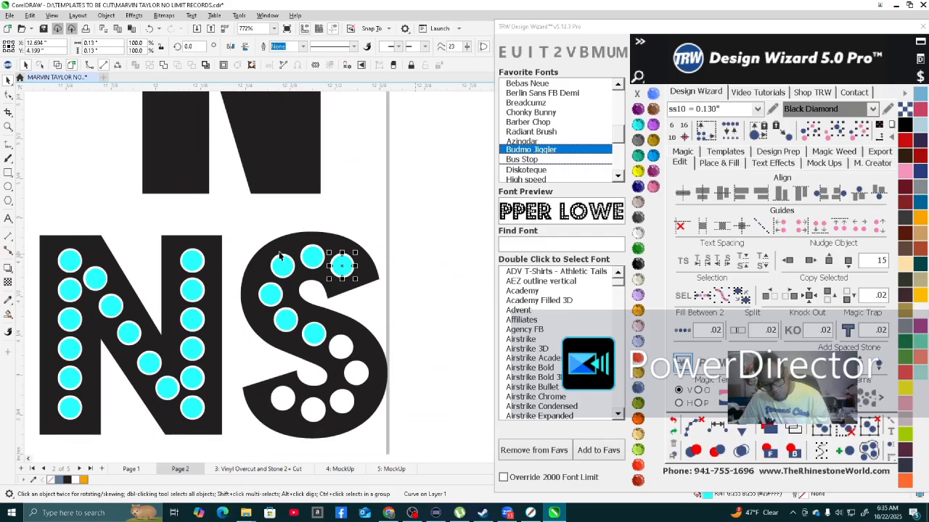
scroll(304, 297, "up", 1)
scroll(363, 322, "up", 4)
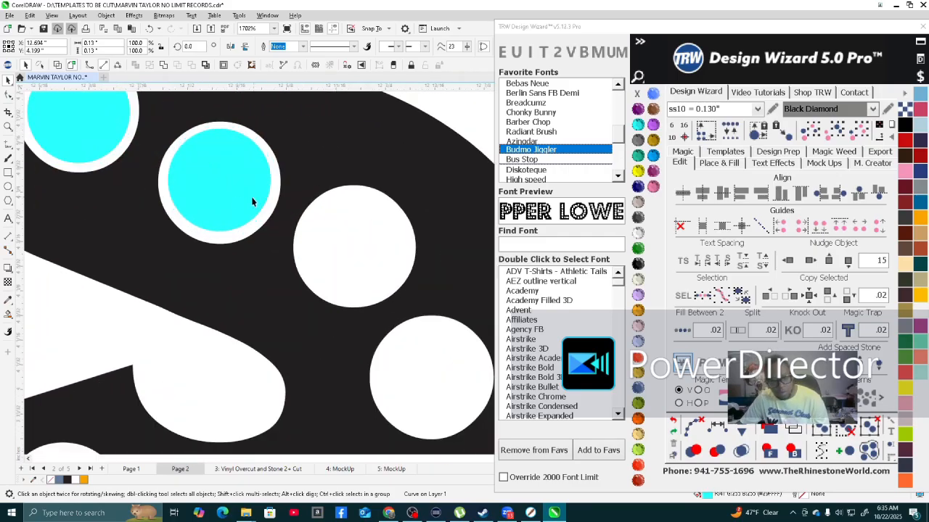
scroll(236, 202, "down", 2)
left_click(210, 186)
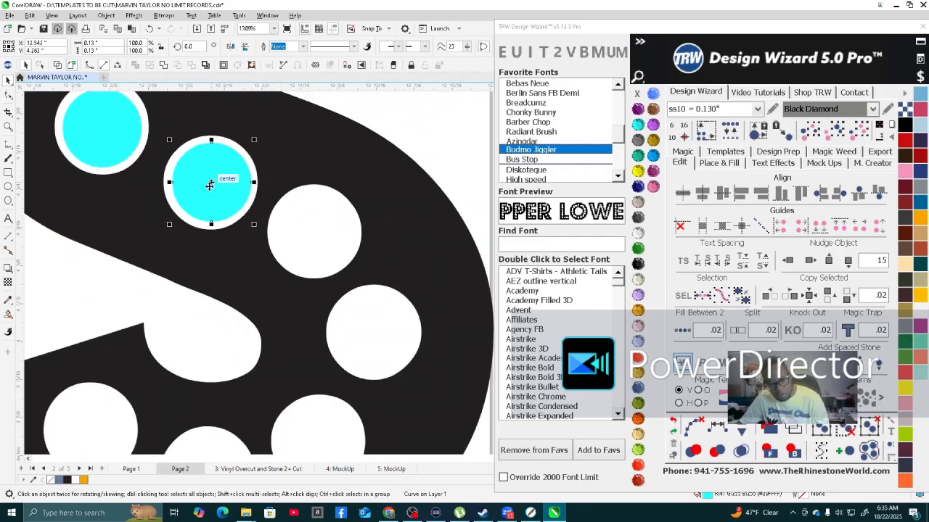
left_click_drag(204, 198, 301, 238)
left_click_drag(310, 256, 307, 251)
right_click(307, 251)
left_click_drag(307, 251, 369, 356)
Fill the remaining three holes along the bottom of the S with stone copies and save the document.
scroll(369, 355, "down", 3)
scroll(365, 266, "up", 3)
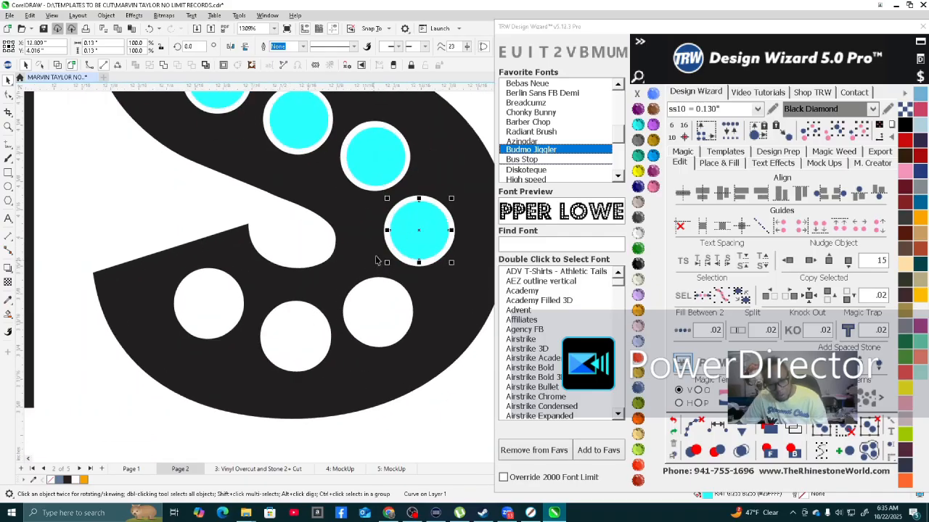
left_click_drag(421, 242, 125, 342)
scroll(187, 350, "down", 5)
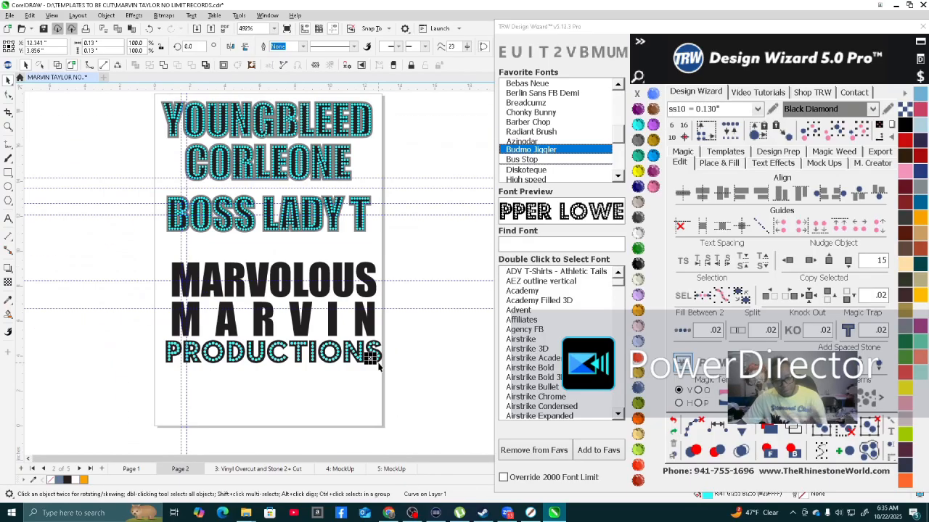
left_click(408, 346)
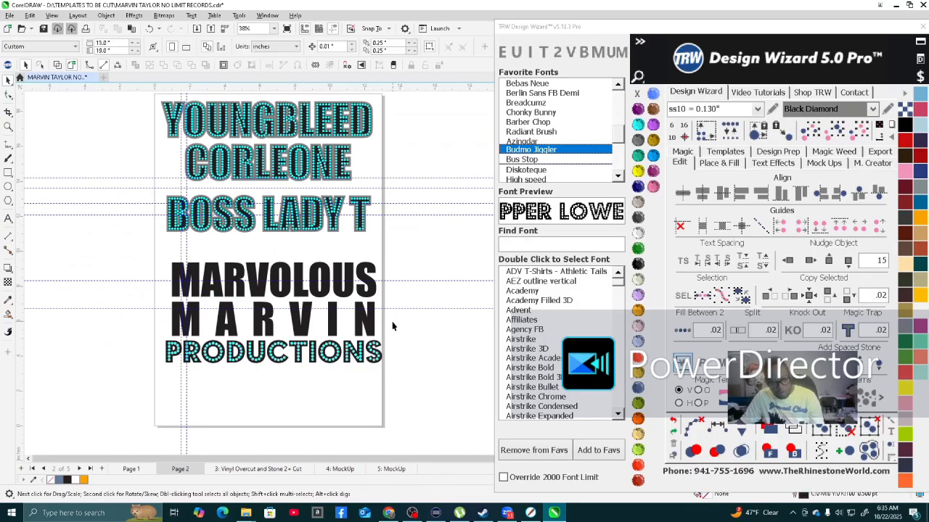
key("ctrl+s")
Move the MARVOLOUS lettering up slightly to widen the gap above MARVIN.
scroll(298, 308, "up", 4)
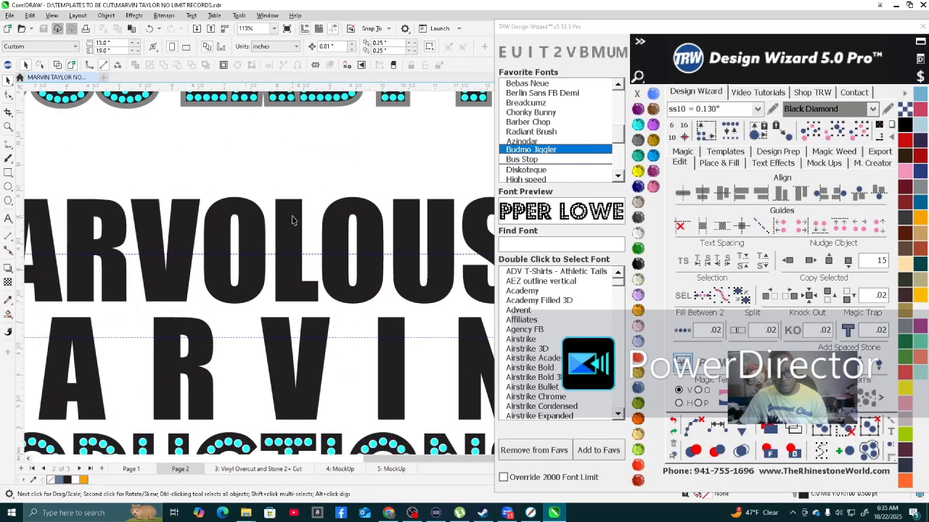
left_click(292, 217)
scroll(292, 221, "down", 1)
scroll(294, 305, "down", 2)
scroll(296, 325, "down", 1)
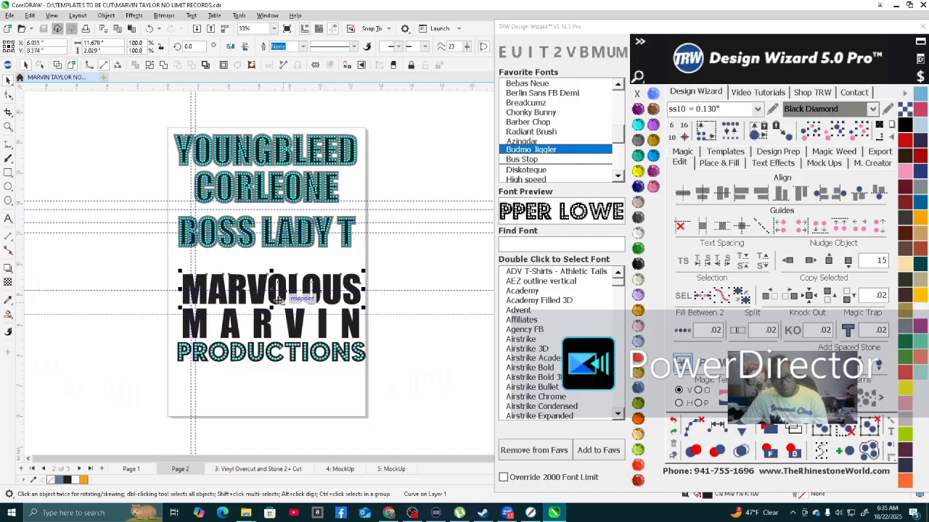
scroll(278, 301, "up", 3)
scroll(284, 325, "down", 5)
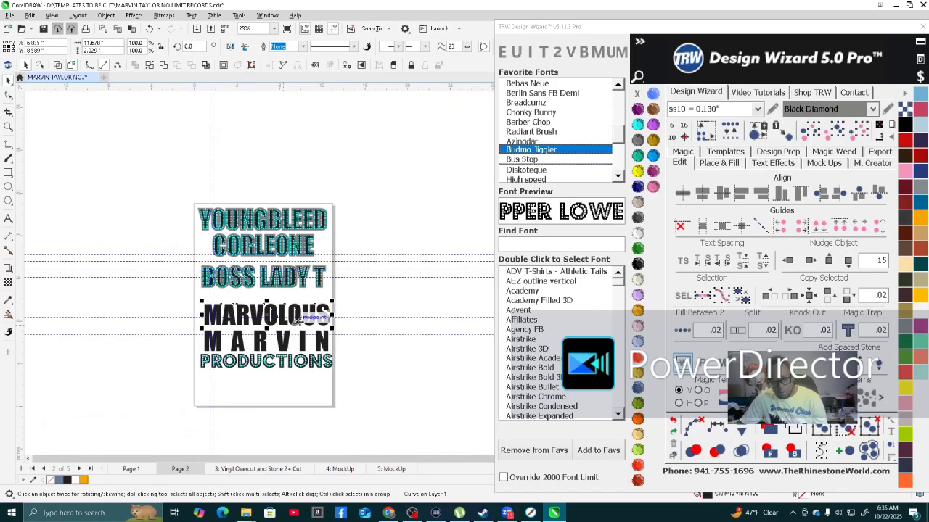
scroll(281, 359, "up", 4)
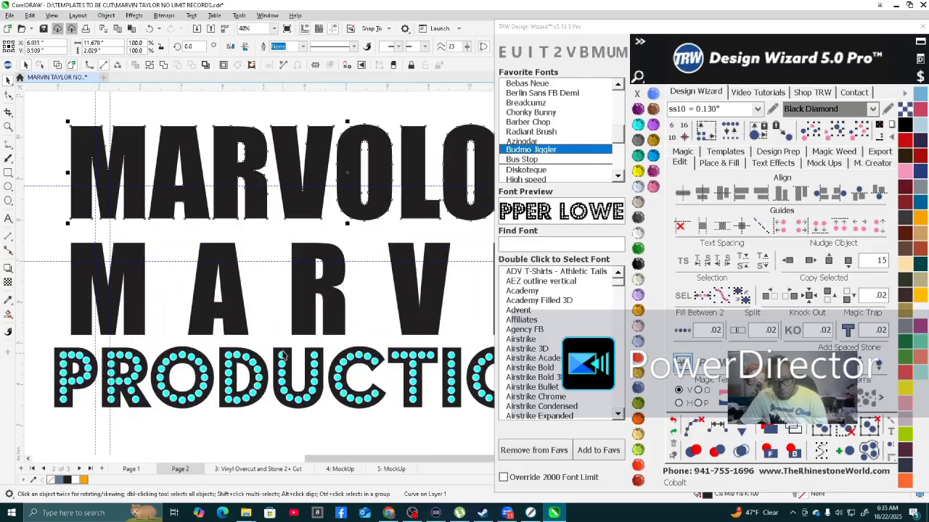
Delete the joined MARVIN and PRODUCTIONS lettering and undo the deletion.
scroll(284, 356, "up", 3)
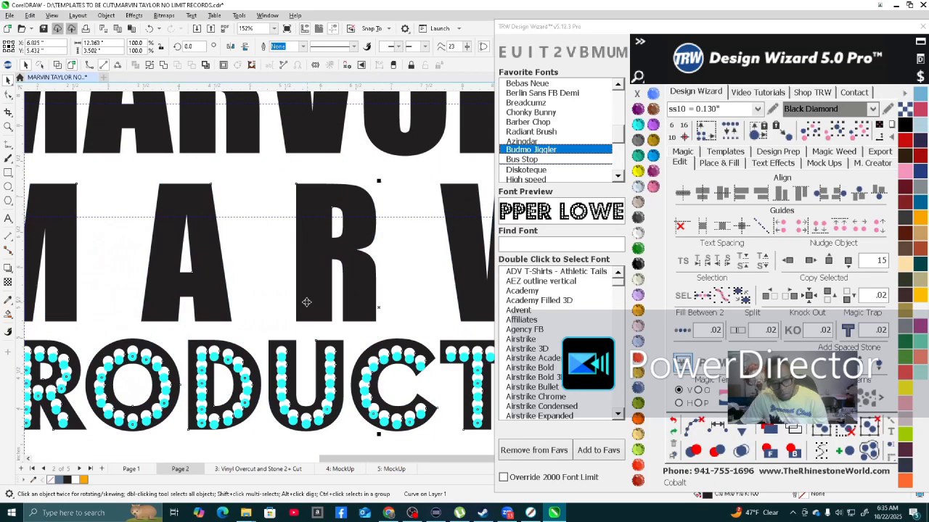
scroll(290, 366, "down", 2)
key("Delete")
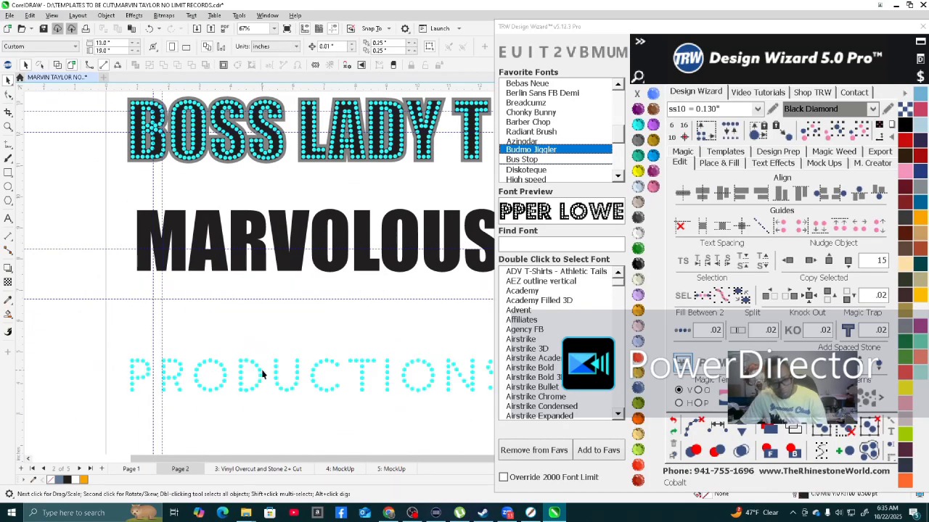
key("ctrl+z")
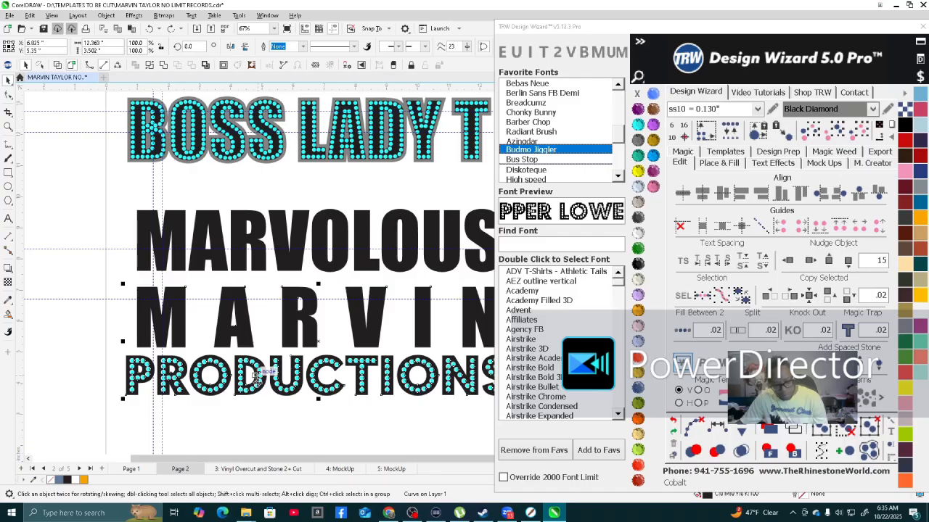
left_click(273, 424)
scroll(273, 424, "down", 2)
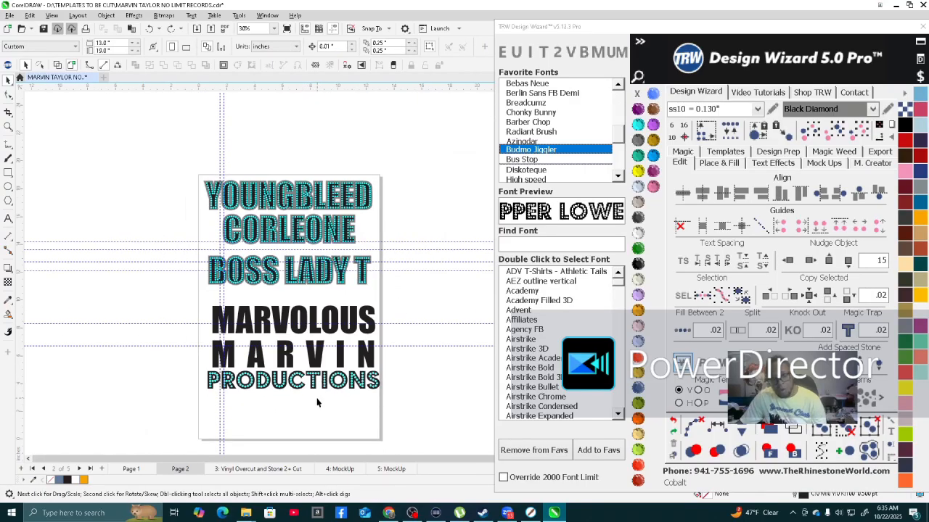
Select all stones of the same size and colour and nudge them 15 inches left, off the page.
scroll(316, 403, "up", 2)
left_click(330, 360)
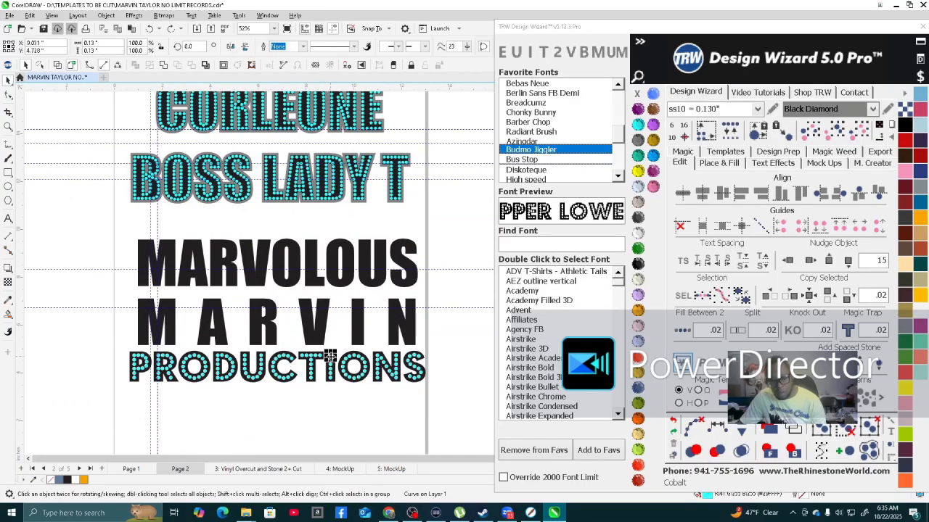
scroll(330, 360, "down", 2)
left_click(853, 135)
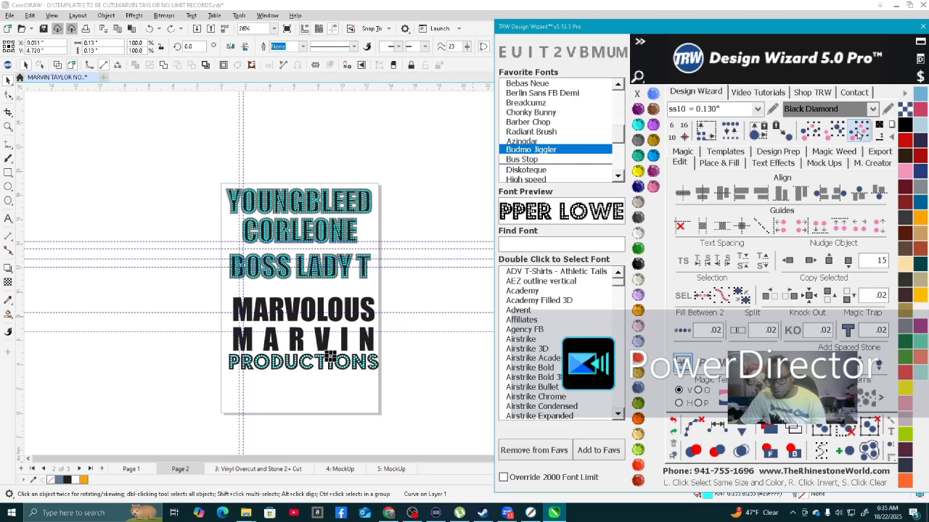
left_click(789, 260)
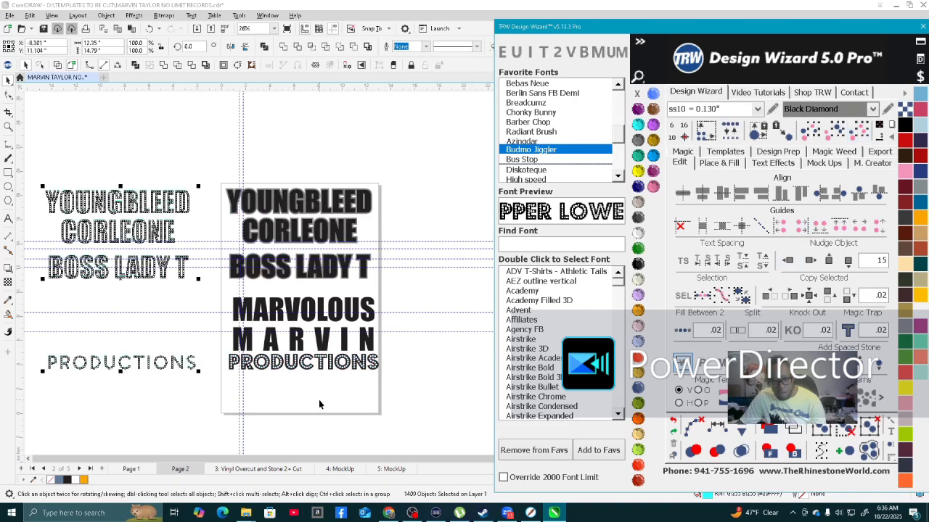
left_click(318, 405)
Break the joined MARVIN PRODUCTIONS curve apart and combine all the PRODUCTIONS pieces into one curve with open holes.
scroll(319, 405, "up", 3)
right_click(327, 281)
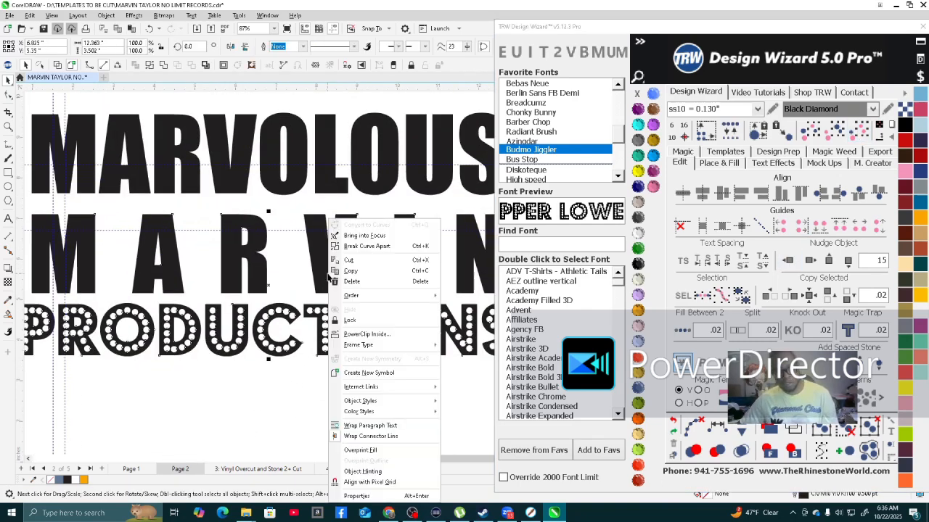
left_click(367, 247)
scroll(429, 382, "down", 3)
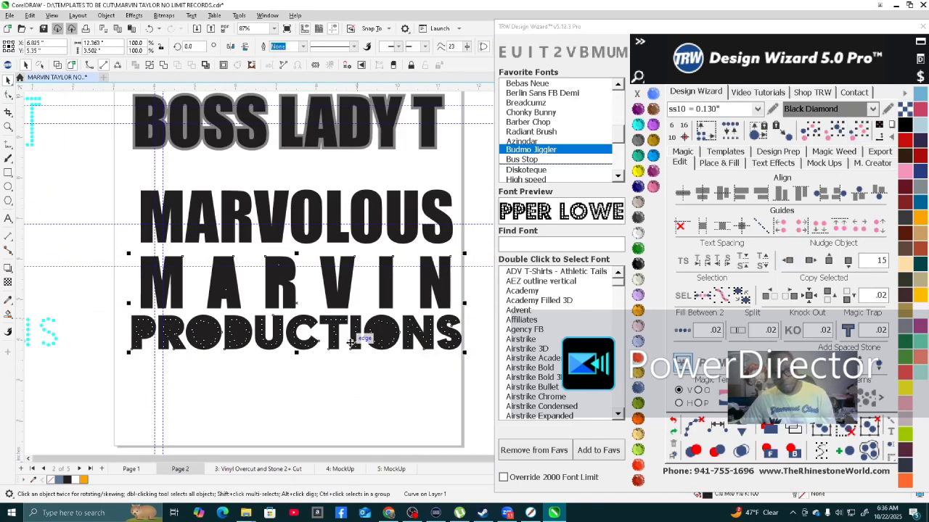
left_click_drag(458, 354, 195, 333)
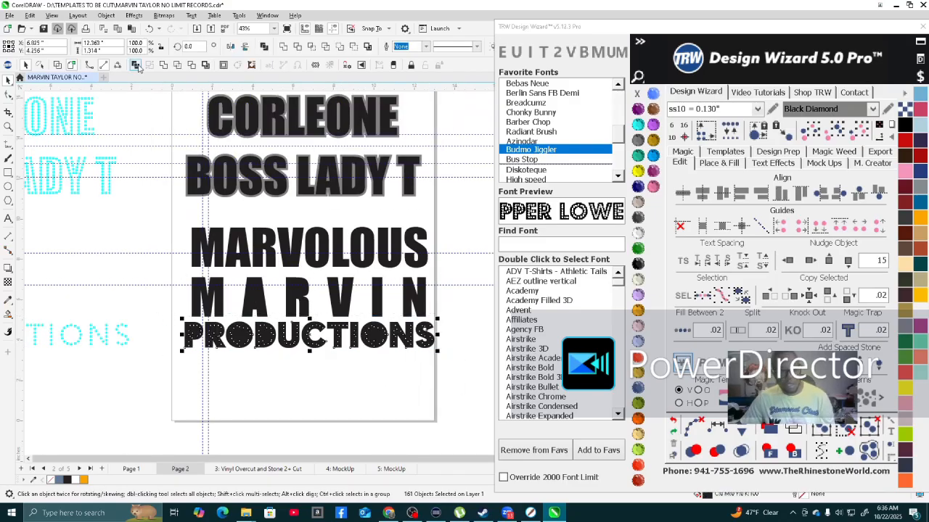
left_click(135, 65)
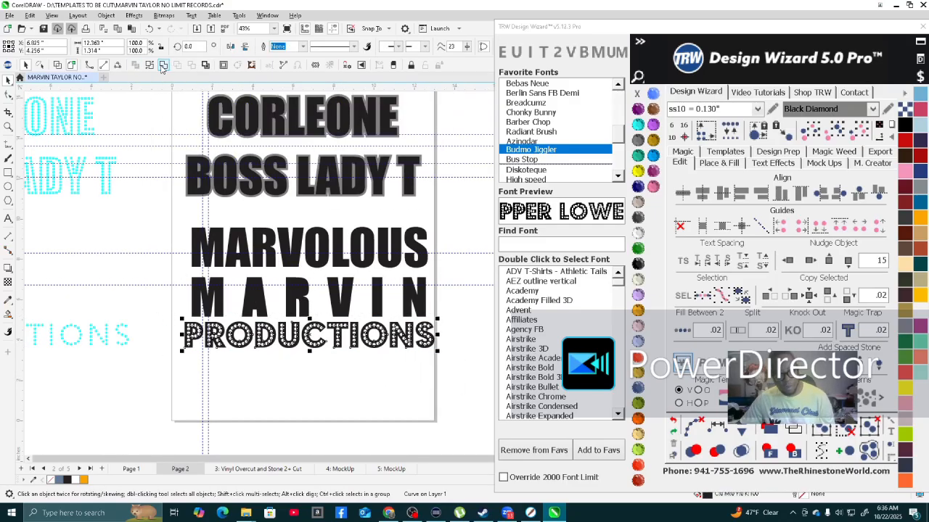
left_click(319, 406)
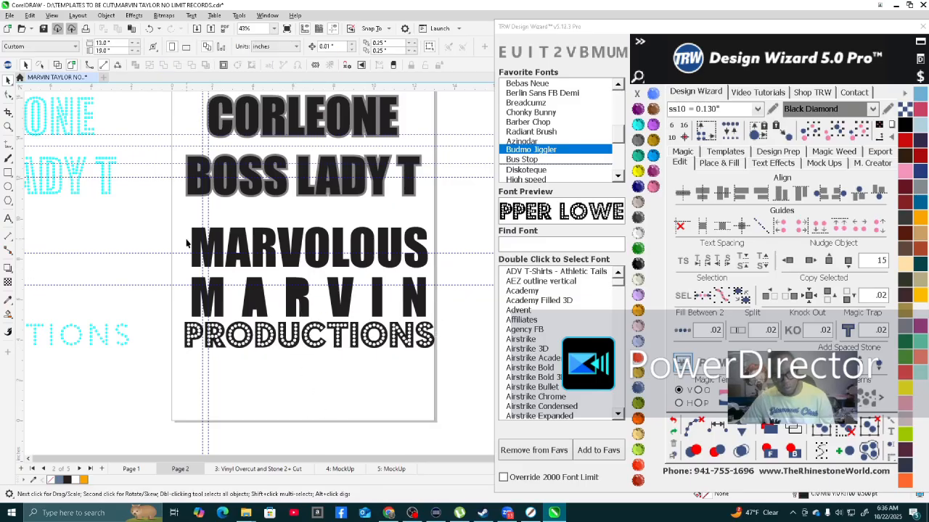
Combine the separate MARVIN letter pieces into one curve.
left_click_drag(228, 297, 250, 290)
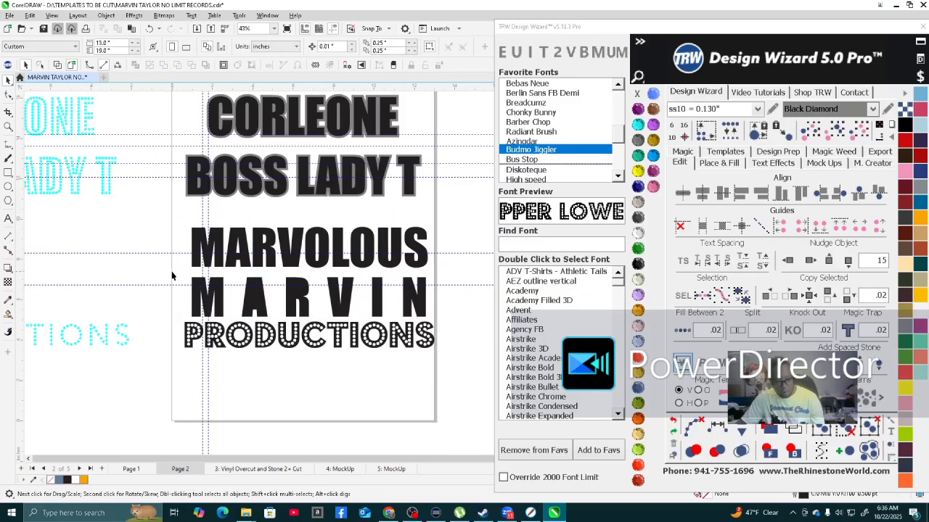
left_click_drag(446, 318, 446, 318)
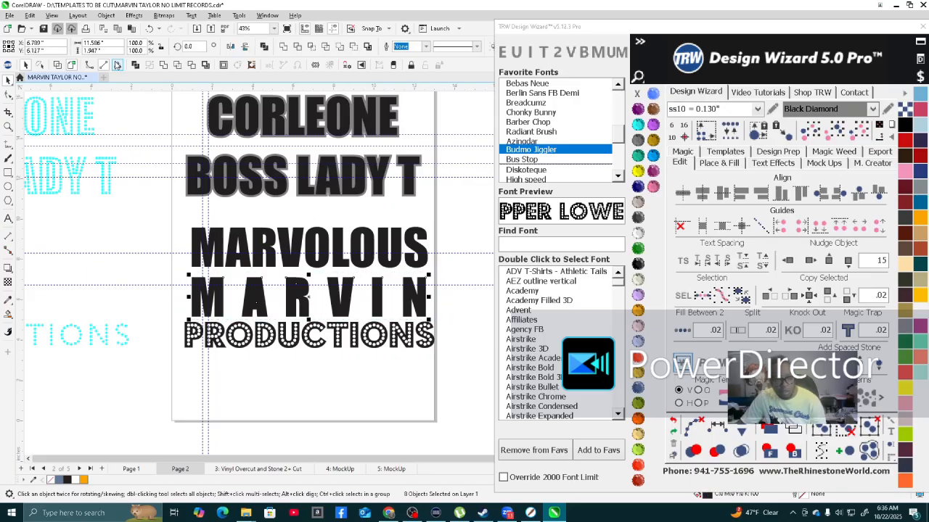
left_click(135, 66)
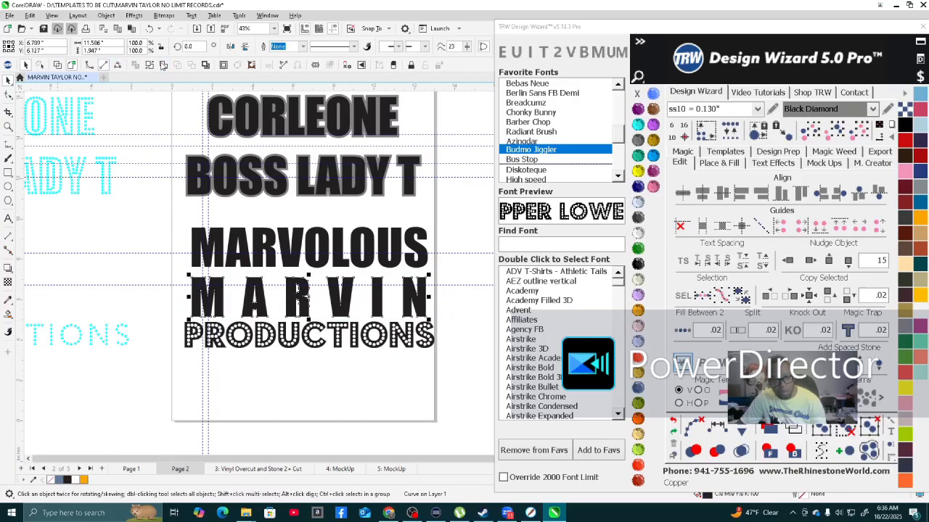
scroll(252, 205, "down", 3)
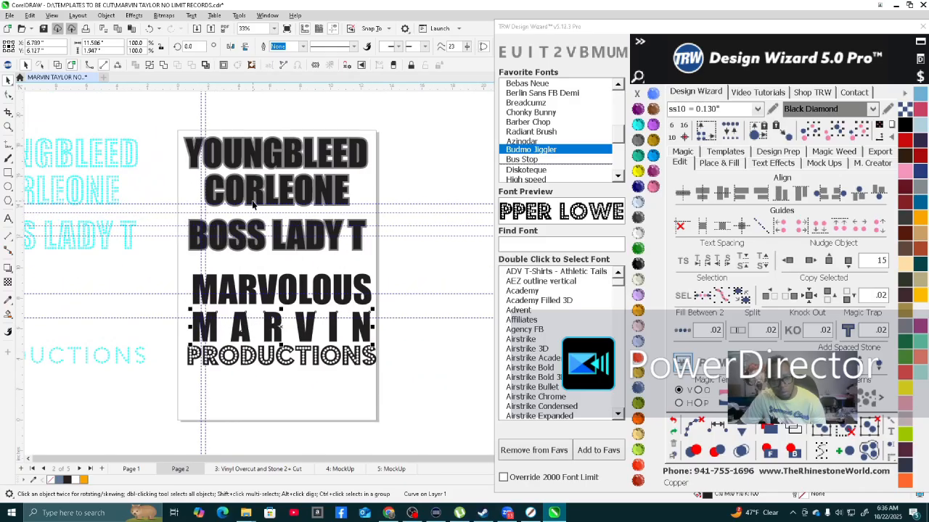
scroll(235, 372, "up", 1)
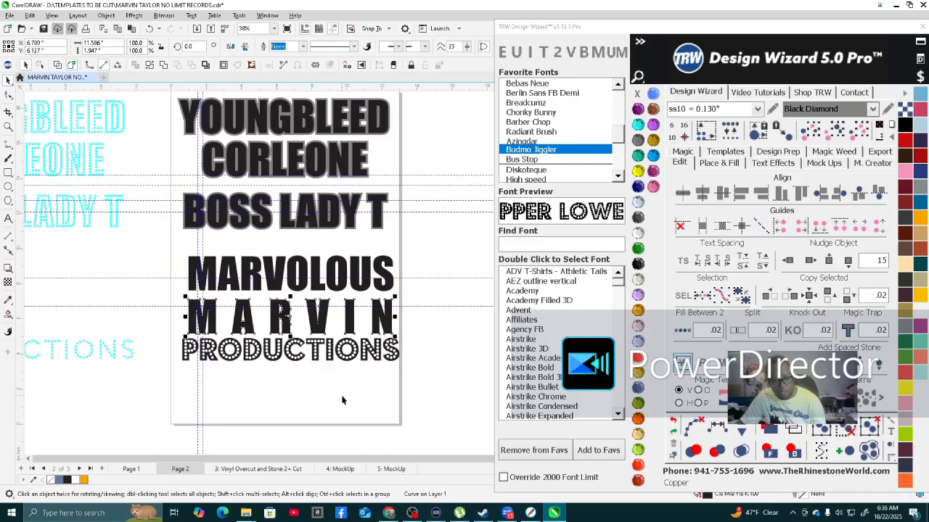
Merge the MARVOLOUS and MARVIN lettering into a single curve.
left_click(241, 367)
left_click(152, 335)
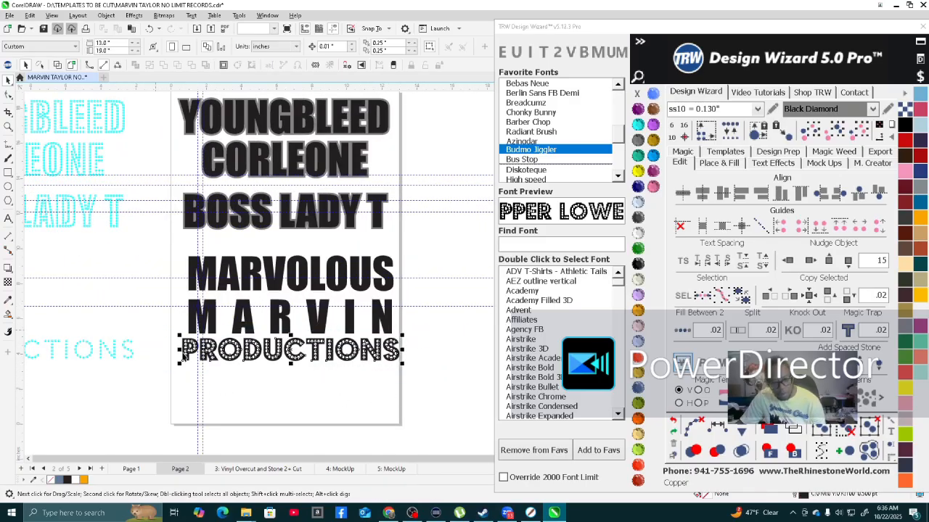
scroll(254, 354, "up", 9)
scroll(319, 284, "down", 8)
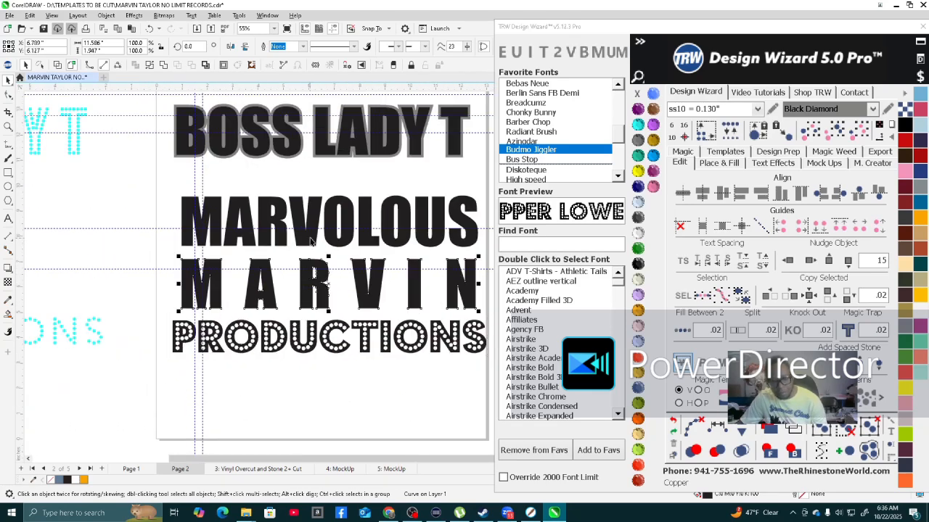
left_click(310, 243, "shift")
left_click(163, 65)
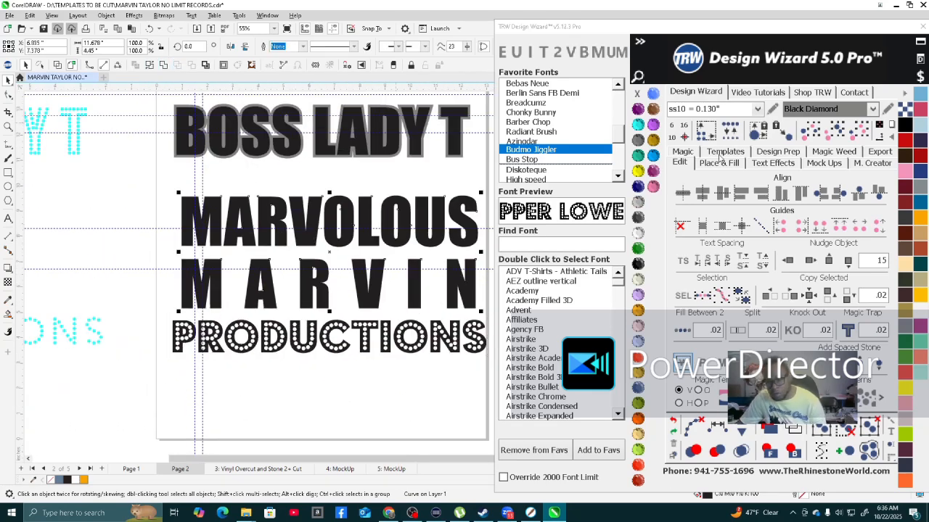
Add a grey outside contour with .1 contour spacing around the merged MARVOLOUS MARVIN lettering.
left_click(718, 163)
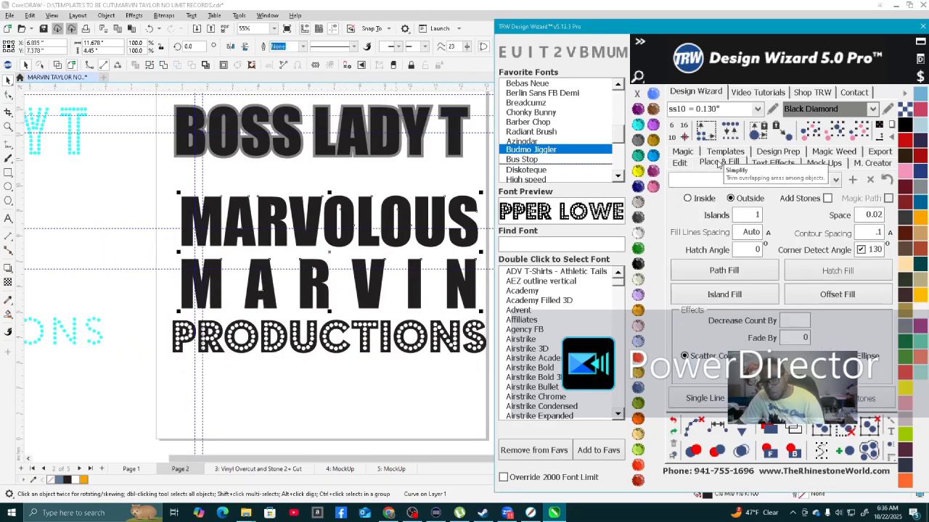
left_click(724, 293)
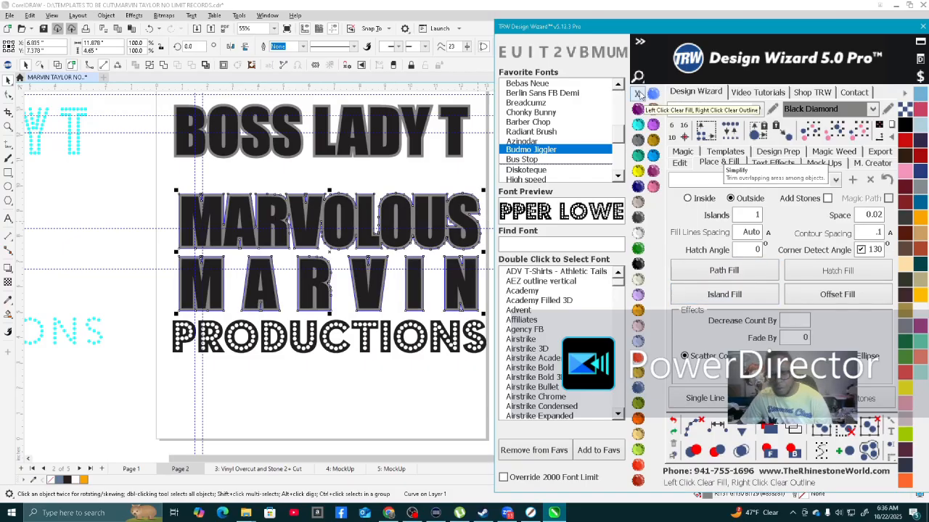
scroll(142, 360, "down", 2)
left_click(278, 375)
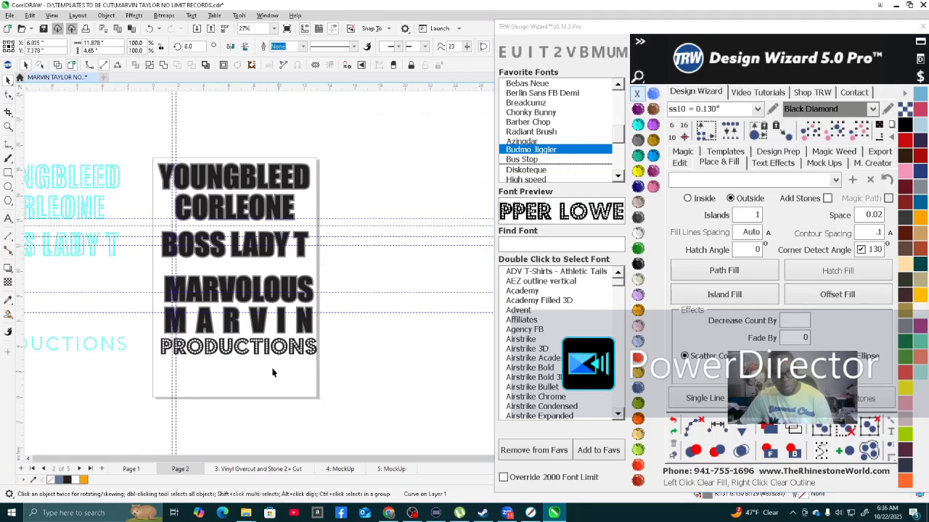
Fill the MARVOLOUS MARVIN lettering with an inside island fill of ss10 stones at .075 contour spacing and colour them Citrine.
scroll(135, 338, "up", 1)
scroll(236, 393, "up", 2)
scroll(272, 342, "down", 3)
scroll(273, 343, "up", 3)
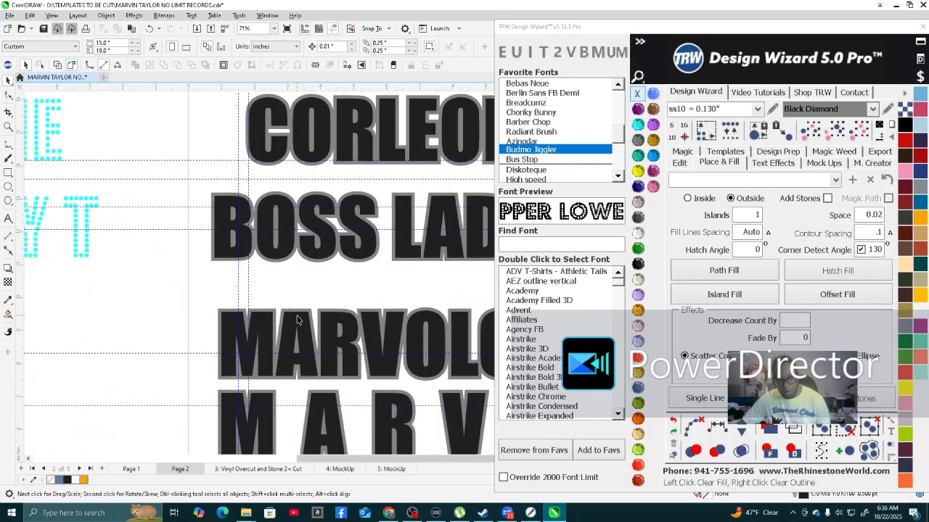
left_click(297, 320)
scroll(297, 320, "down", 2)
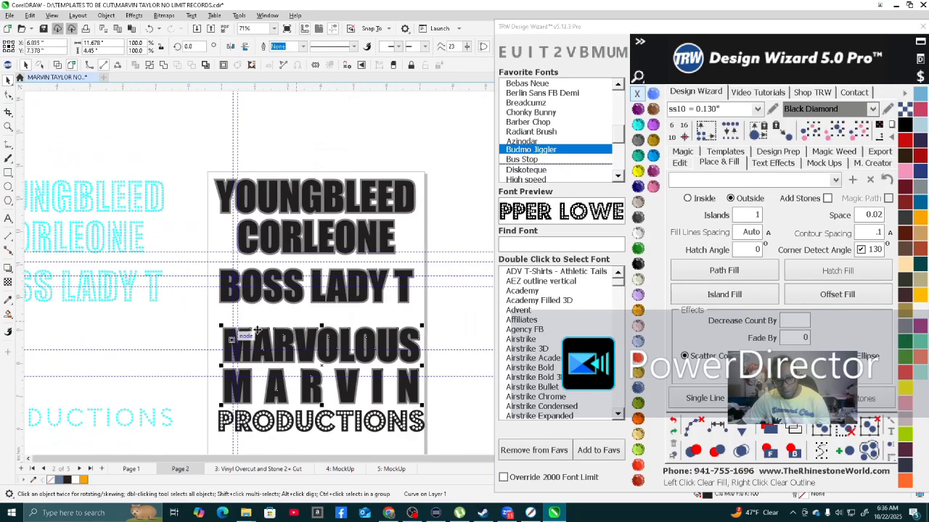
left_click(680, 164)
left_click(722, 163)
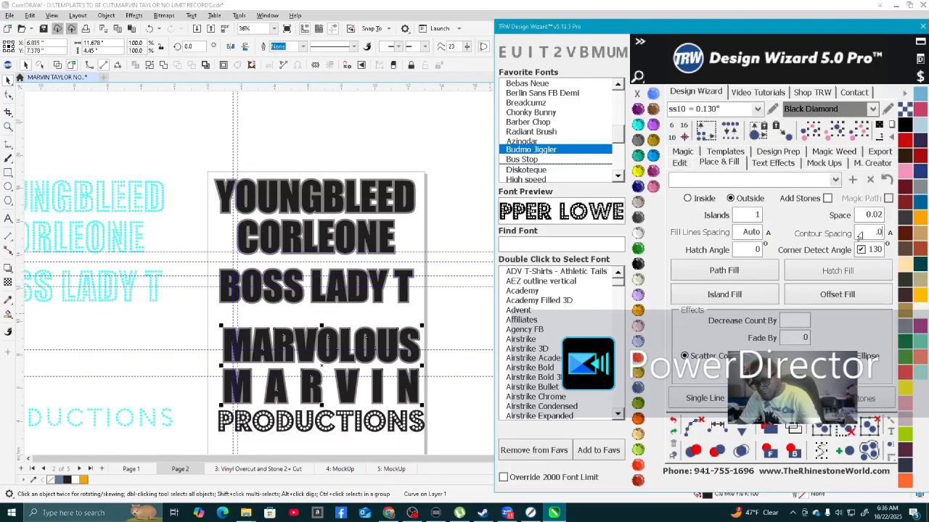
left_click(827, 198)
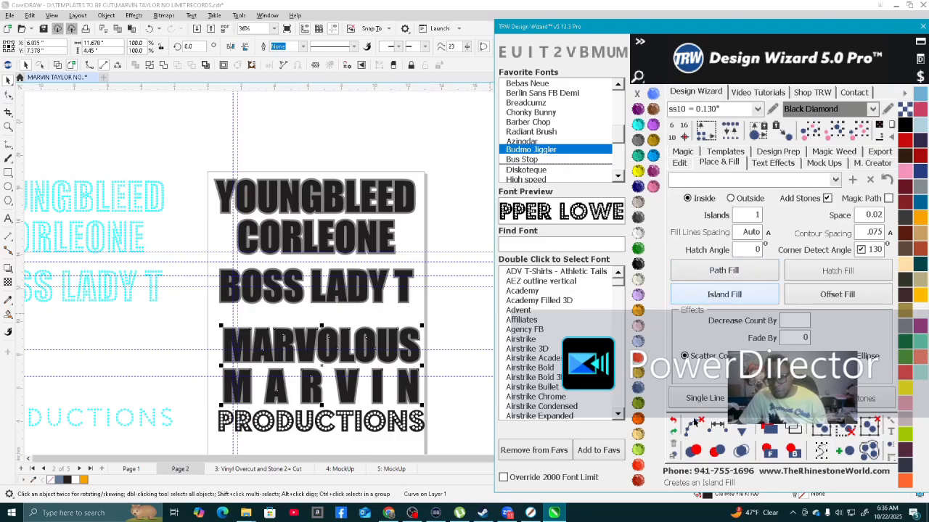
left_click(694, 422)
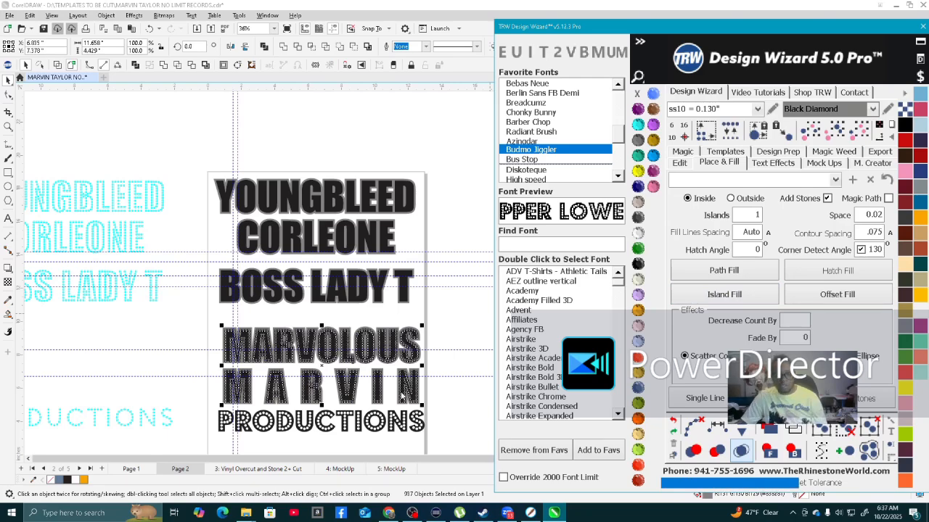
left_click(452, 336)
Remove the extra stone at the lower-right corner of the L in MARVOLOUS and move the stray stone into the bottom row.
scroll(301, 372, "up", 6)
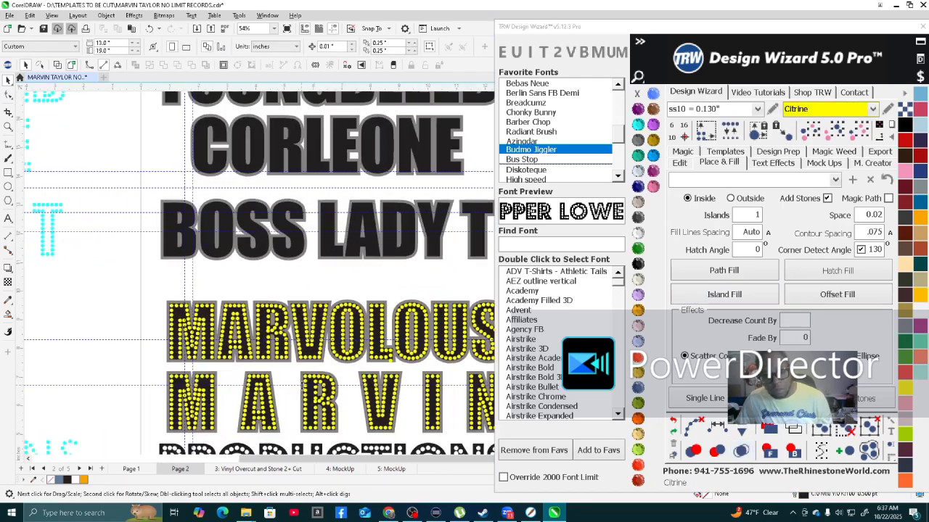
scroll(254, 277, "down", 5)
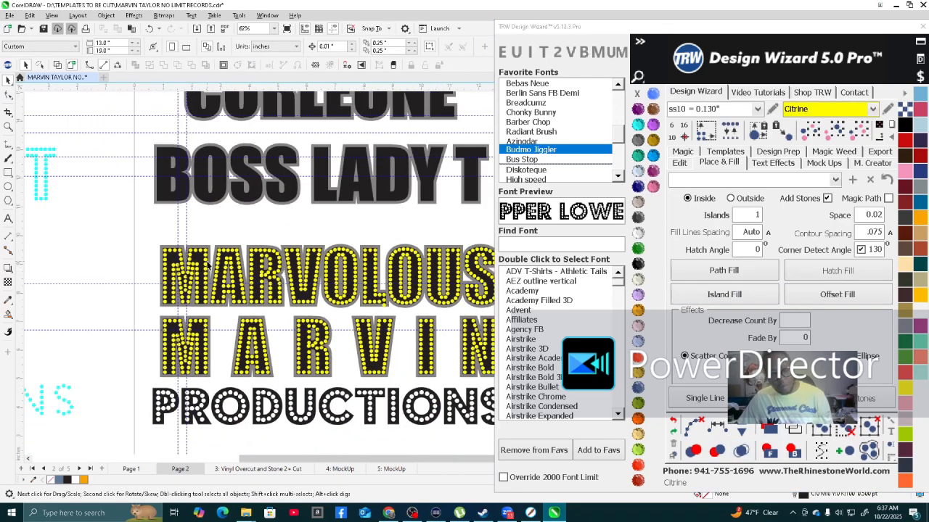
scroll(272, 293, "up", 2)
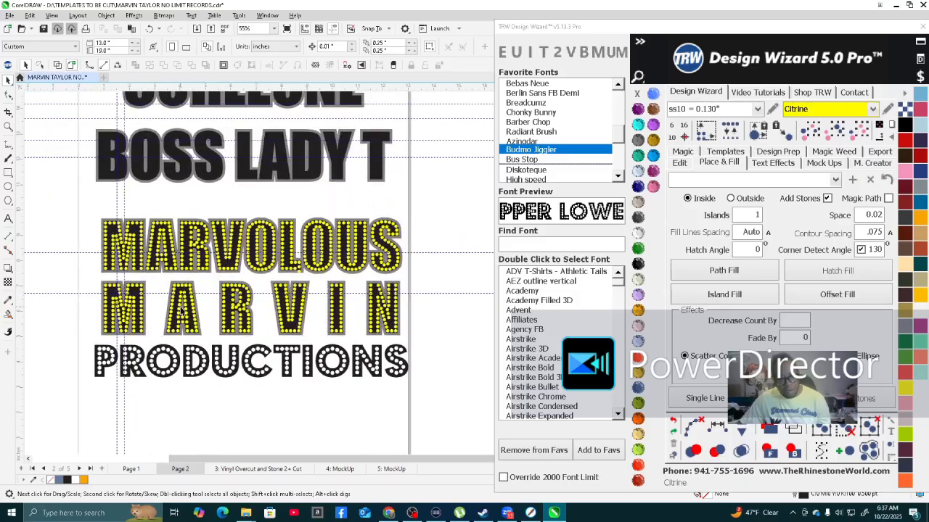
scroll(400, 293, "up", 3)
scroll(455, 266, "down", 2)
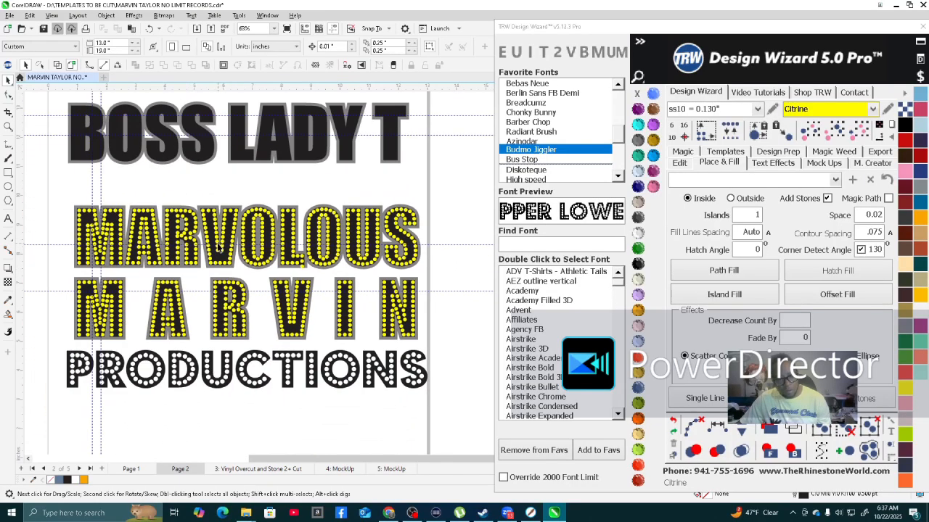
scroll(339, 272, "up", 9)
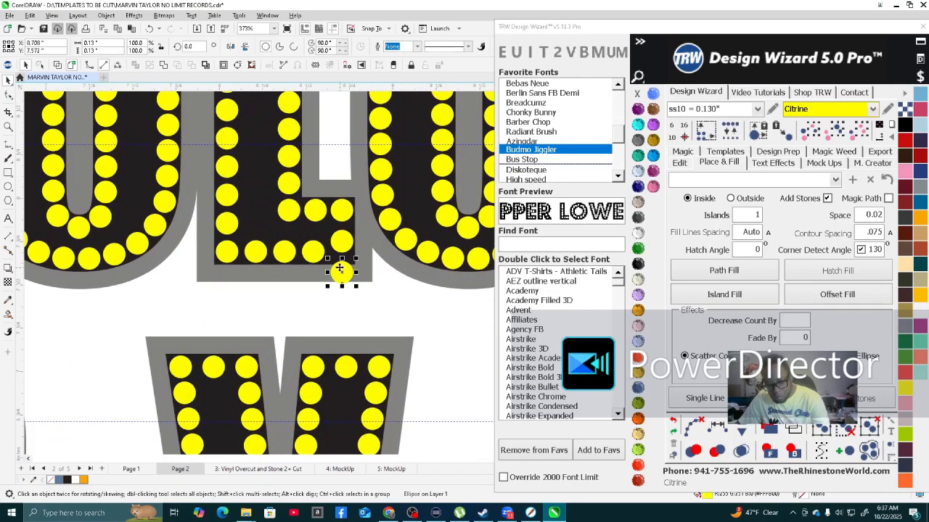
scroll(339, 270, "up", 4)
left_click_drag(337, 233, 329, 269)
scroll(329, 267, "down", 7)
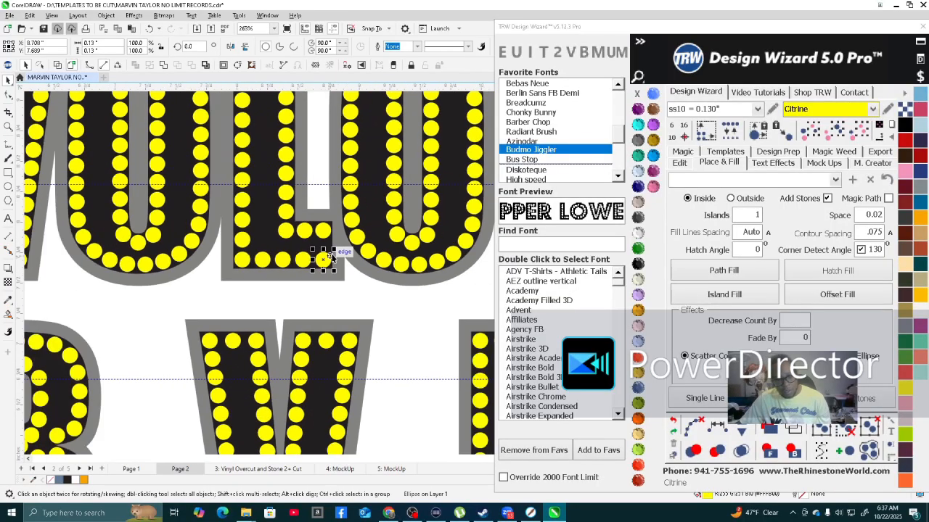
Delete the crowding stone in the R of MARVOLOUS and reposition the stones around its middle junction.
scroll(328, 254, "down", 1)
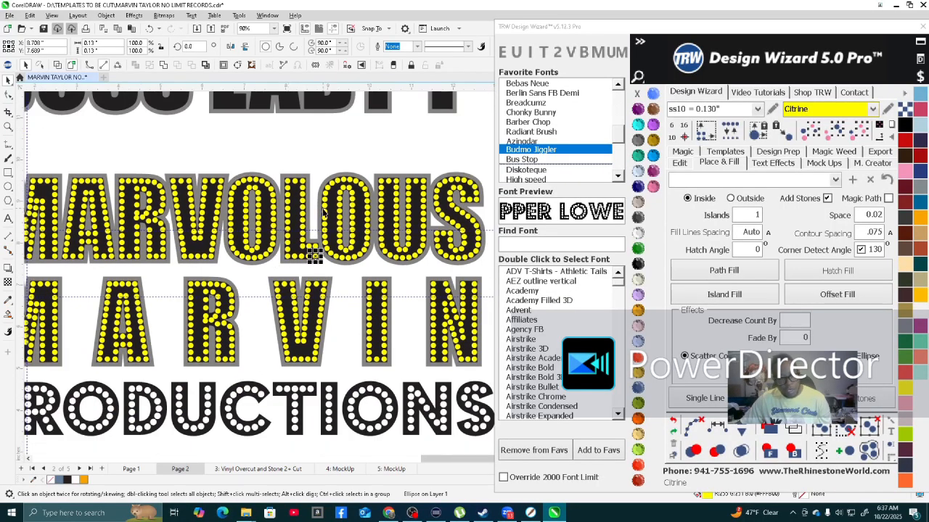
scroll(325, 213, "up", 5)
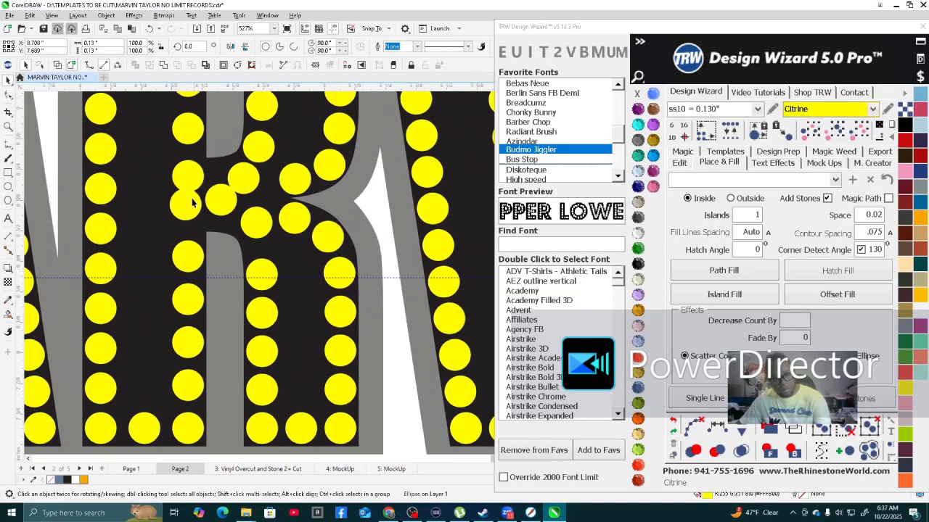
key("Escape")
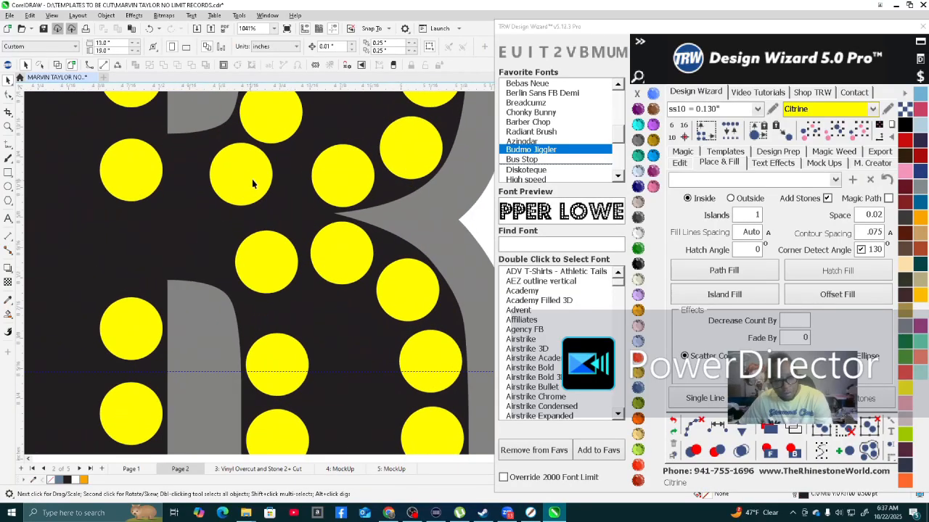
scroll(253, 183, "up", 3)
left_click_drag(253, 183, 204, 165)
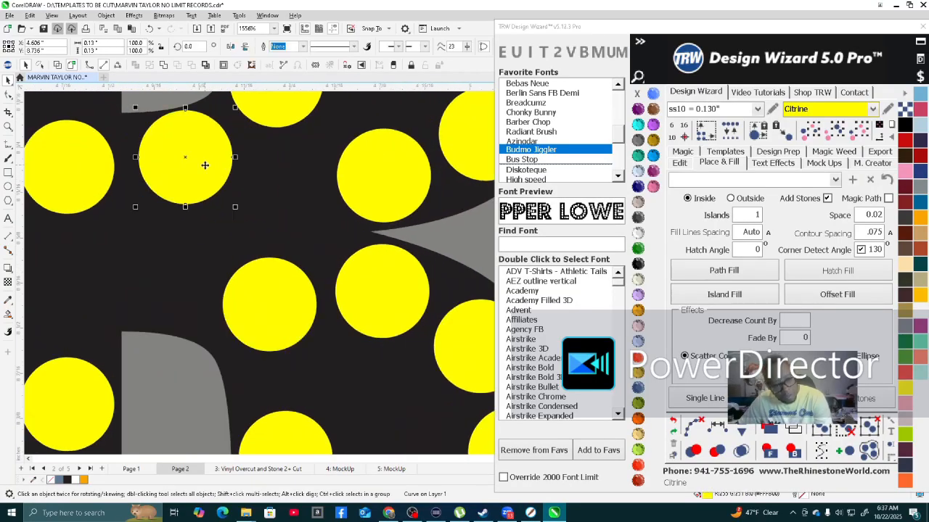
left_click_drag(143, 277, 183, 287)
scroll(182, 286, "down", 2)
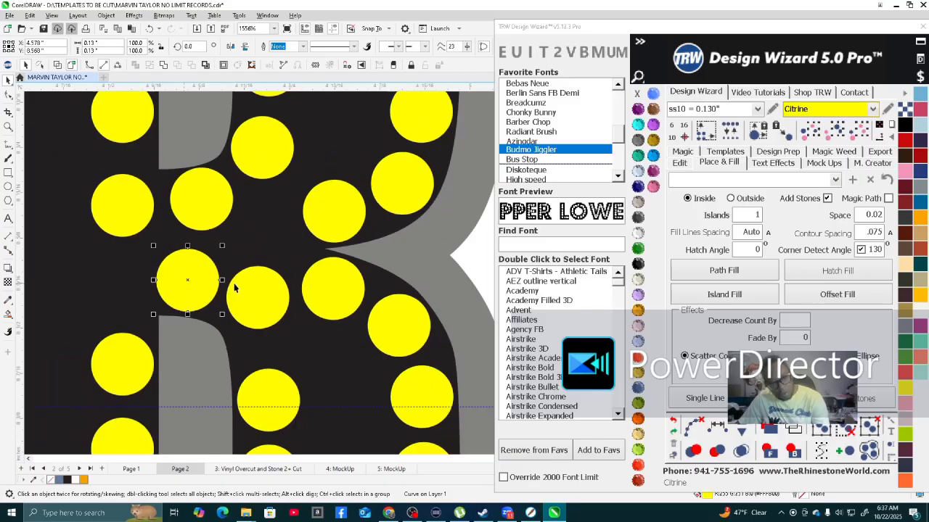
scroll(257, 279, "up", 3)
left_click_drag(280, 255, 274, 277)
scroll(274, 277, "down", 2)
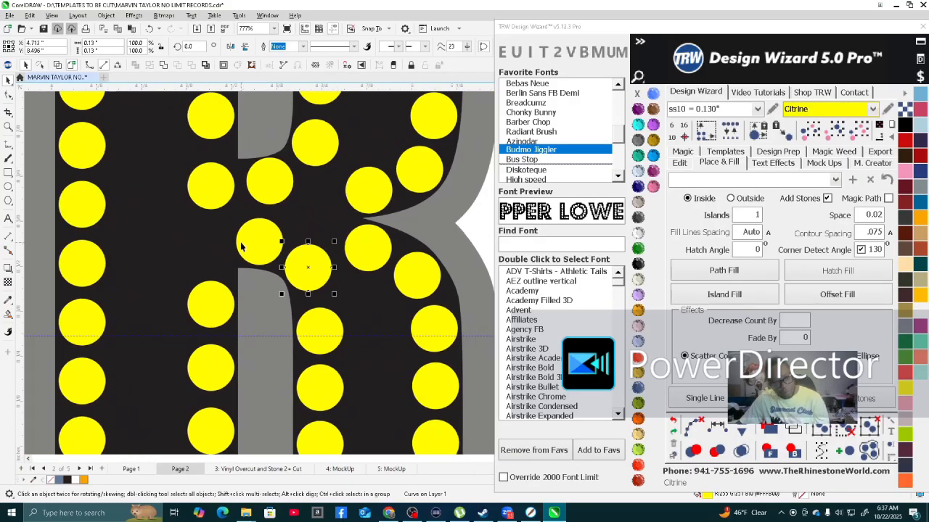
Add stones to the inner stem column of the R in MARVOLOUS and respace the column evenly.
scroll(205, 295, "down", 3)
scroll(209, 194, "up", 2)
left_click(198, 161)
left_click(198, 197, "shift")
left_click(201, 267, "shift")
left_click(201, 334, "shift")
left_click(201, 363, "shift")
left_click(202, 404, "shift")
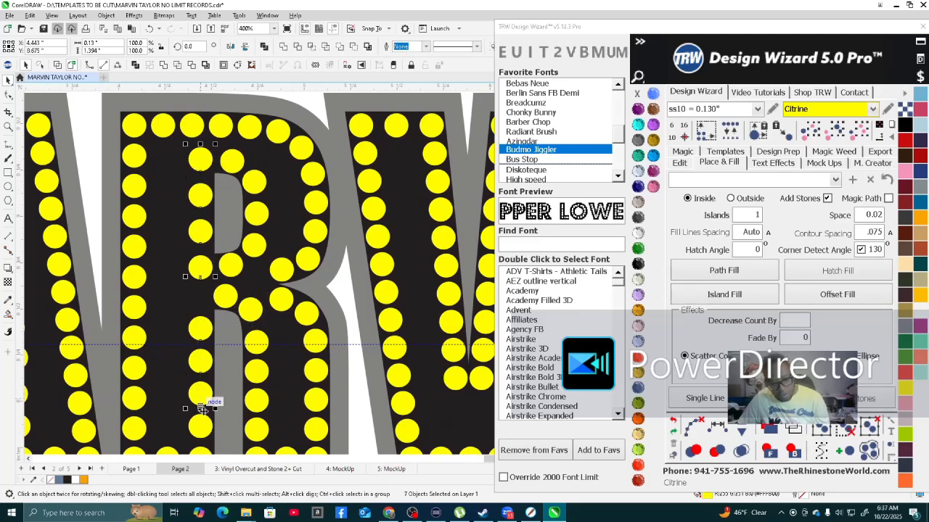
scroll(200, 435, "down", 3)
scroll(239, 319, "up", 2)
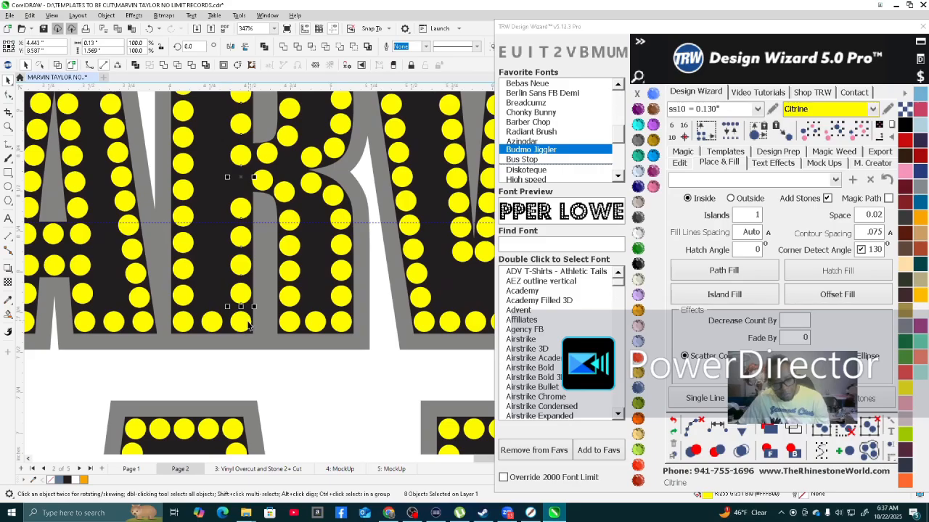
left_click(242, 322, "shift")
left_click(718, 429)
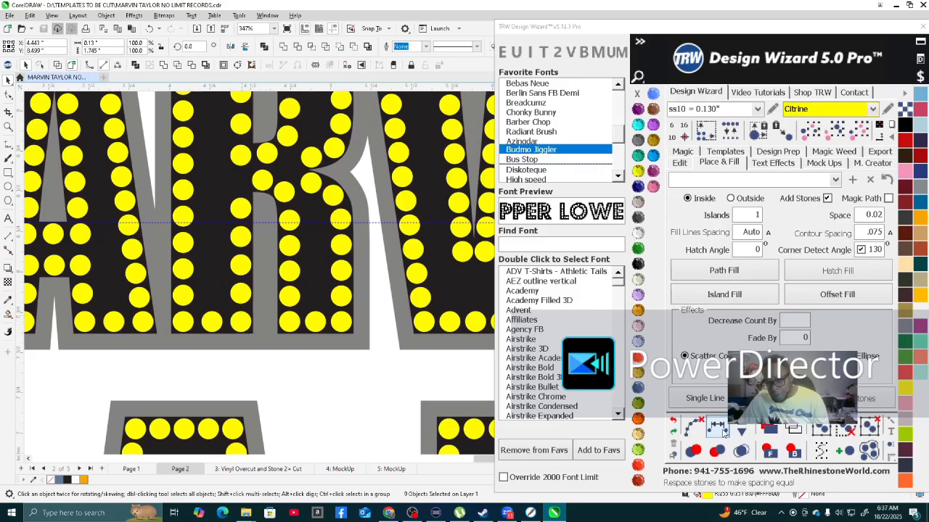
left_click(697, 426)
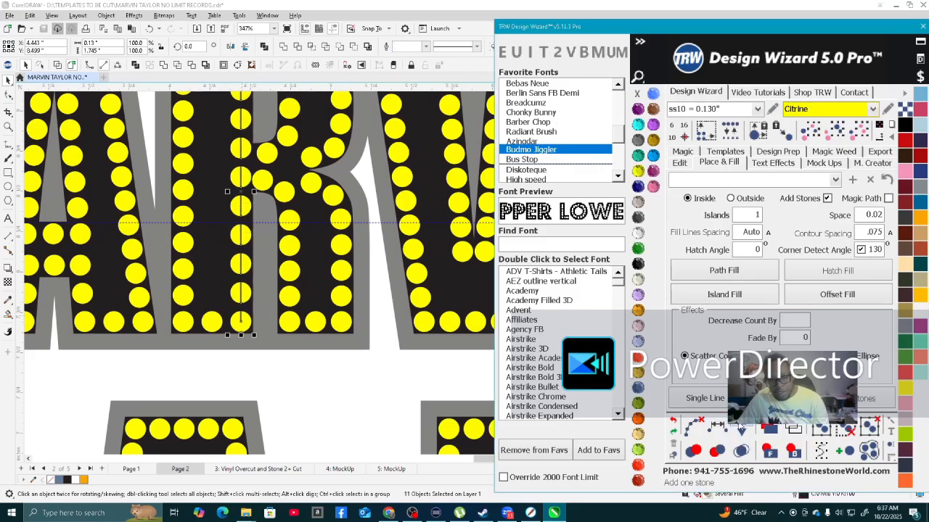
left_click(696, 426)
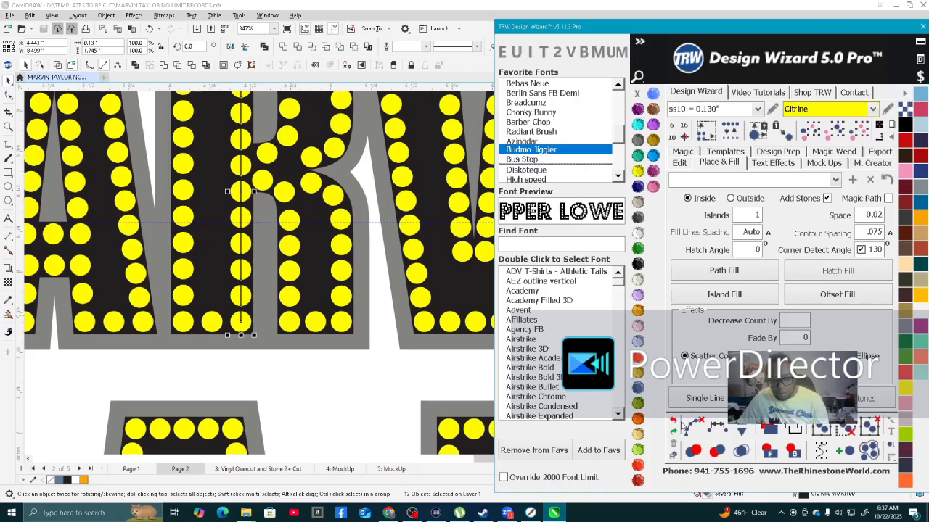
left_click(693, 428)
scroll(312, 319, "down", 5)
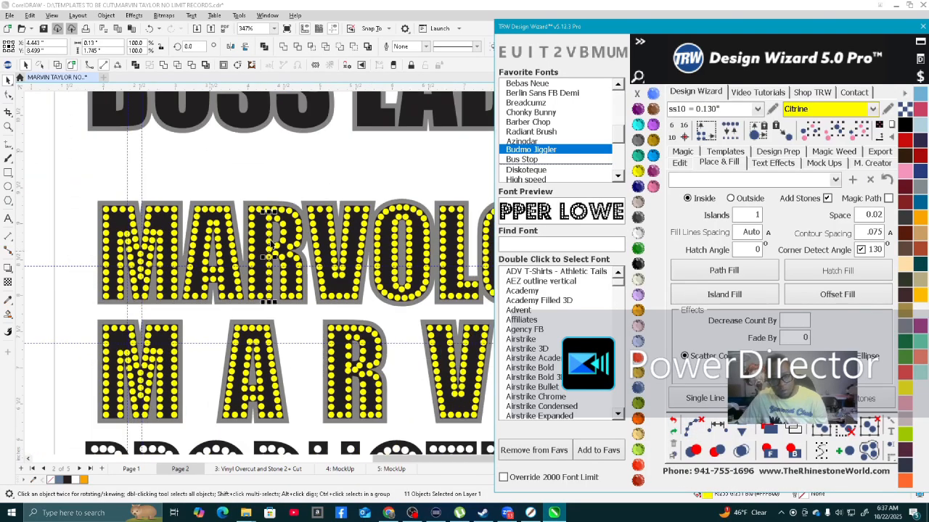
Delete all the stones inside the R of MARVIN.
left_click(252, 185)
scroll(340, 399, "up", 2)
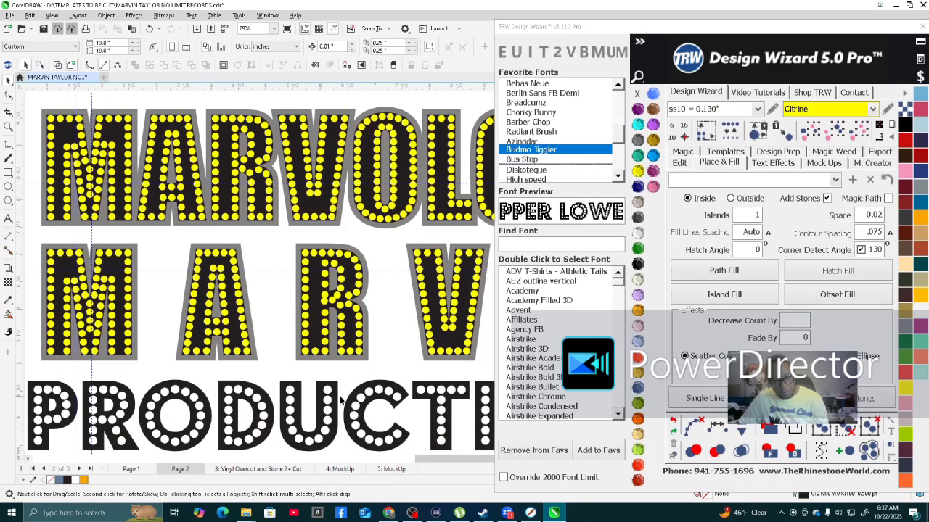
scroll(280, 270, "up", 2)
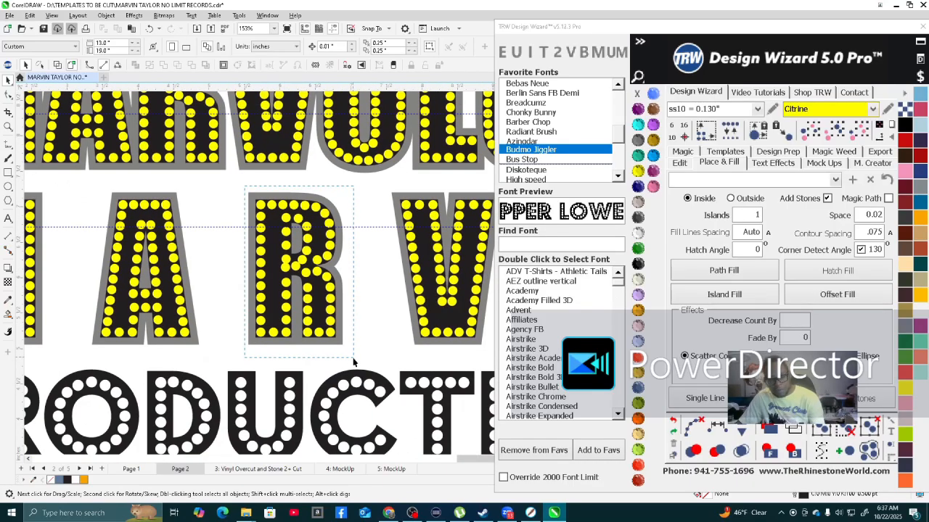
key("Delete")
Copy the corrected stones from the R of MARVOLOUS into the R of MARVIN and align them within the letter.
scroll(288, 277, "down", 2)
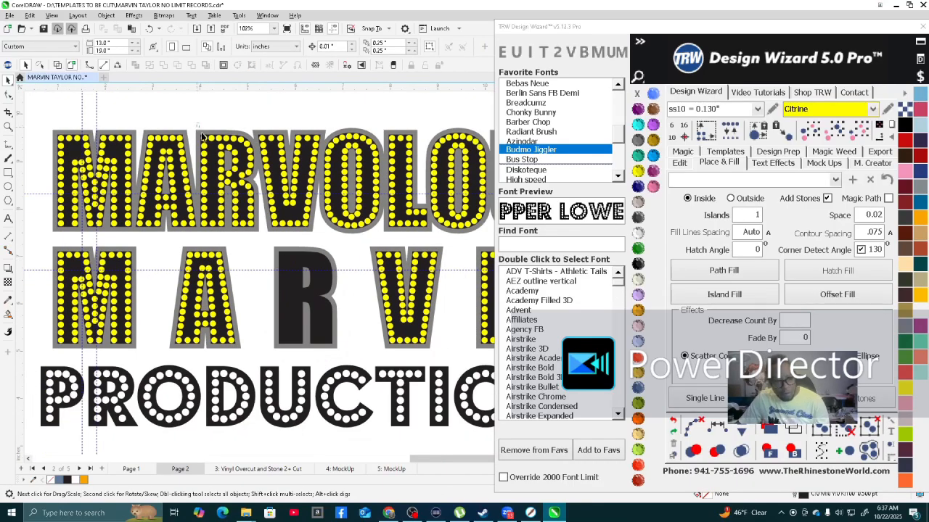
left_click_drag(196, 124, 260, 241)
scroll(209, 172, "up", 2)
left_click_drag(209, 172, 329, 350)
scroll(329, 351, "up", 10)
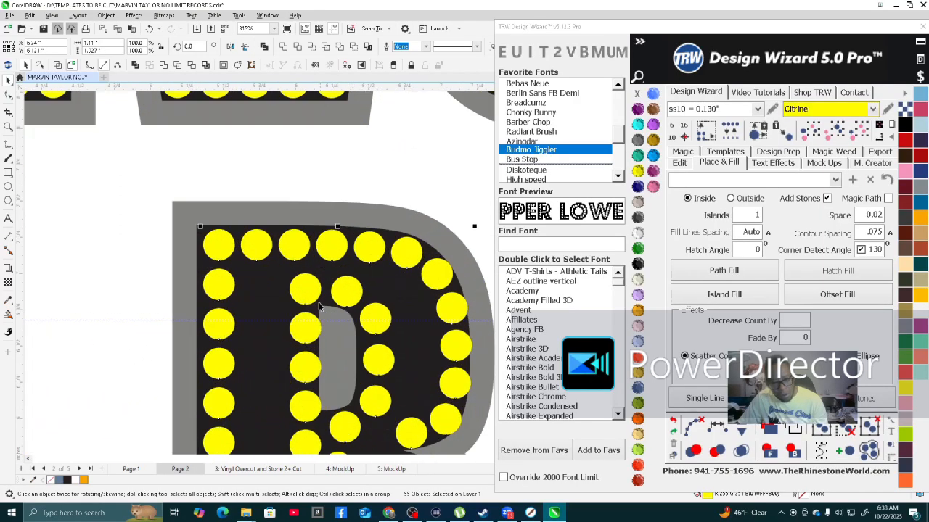
scroll(307, 270, "down", 9)
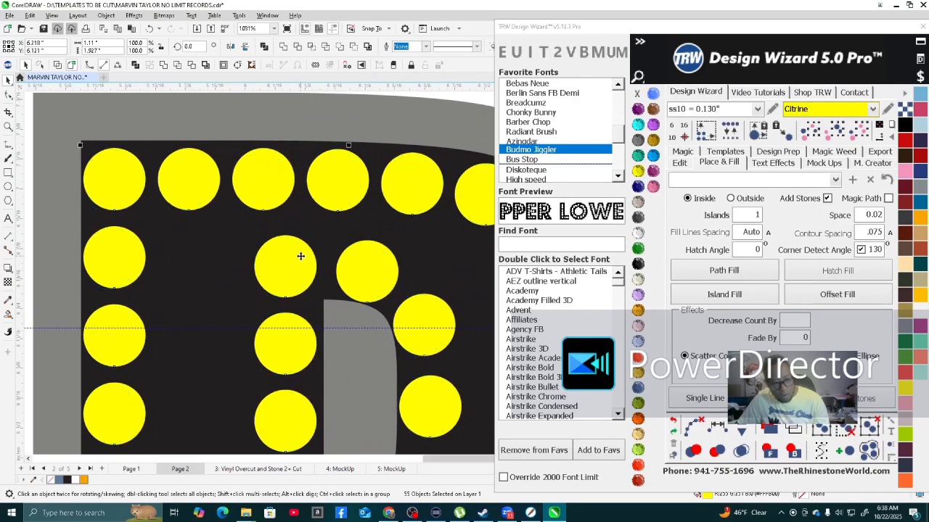
scroll(299, 367, "up", 9)
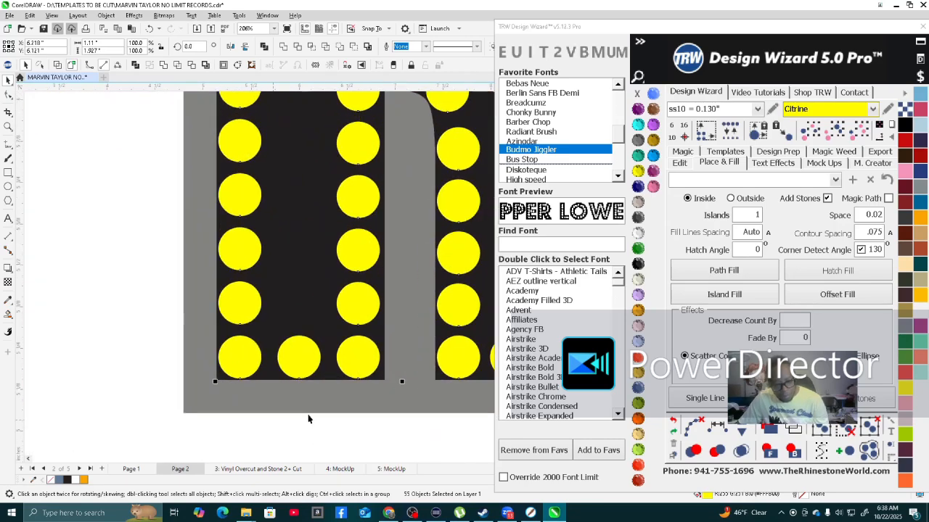
scroll(300, 367, "down", 10)
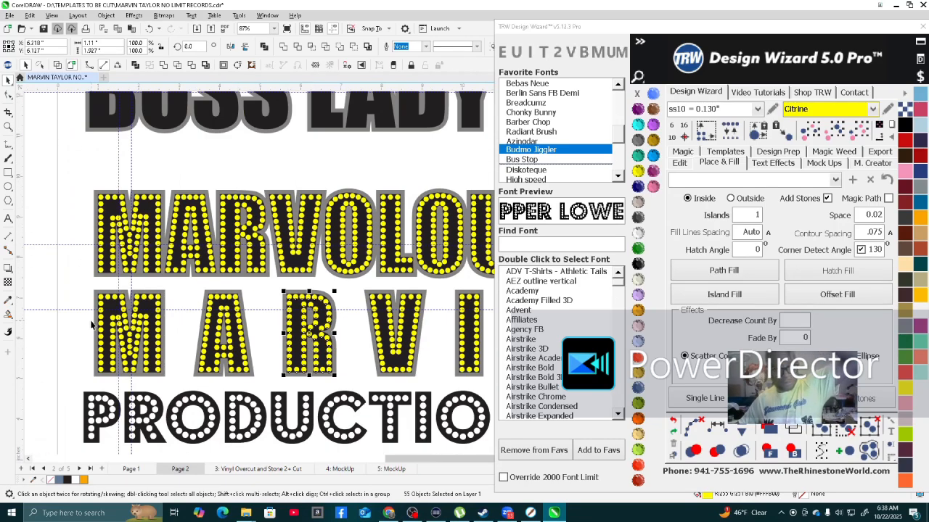
Delete the extra centre column of stones in the M of MARVIN.
scroll(92, 325, "up", 2)
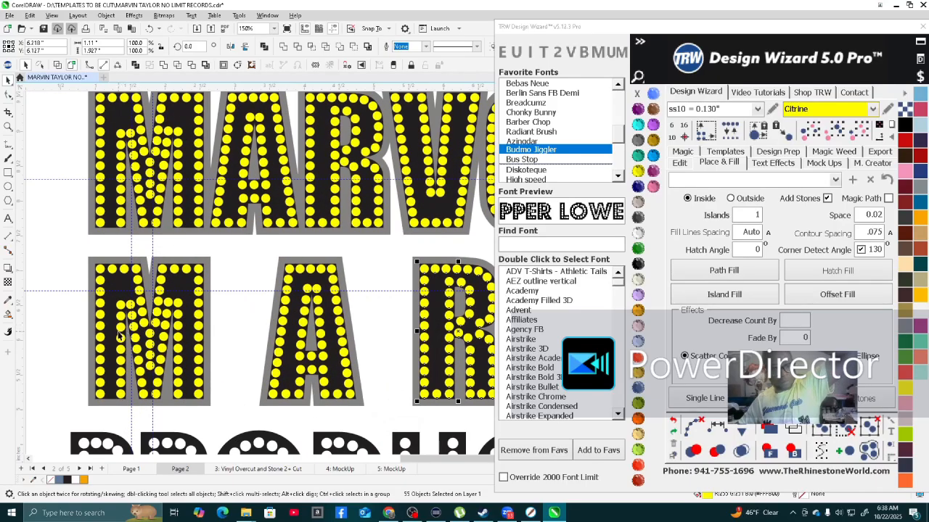
scroll(120, 341, "up", 4)
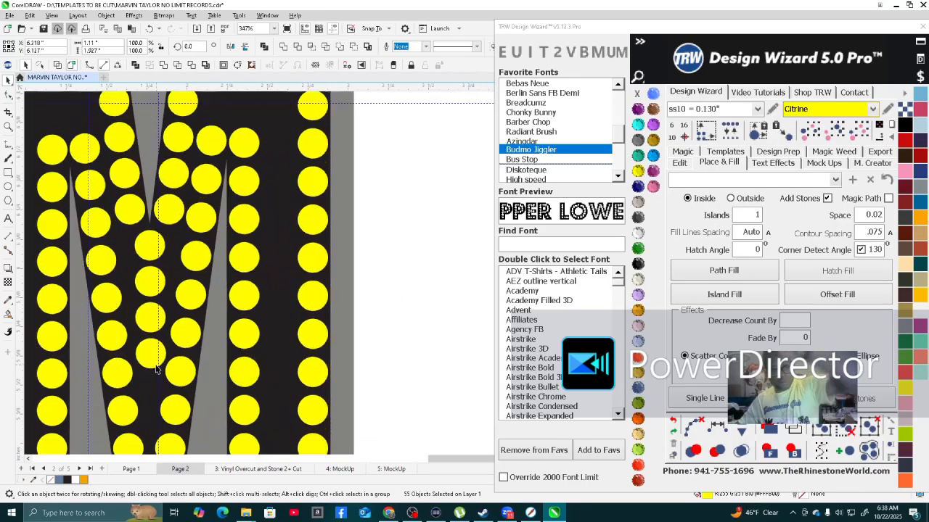
left_click(148, 354)
key("Delete")
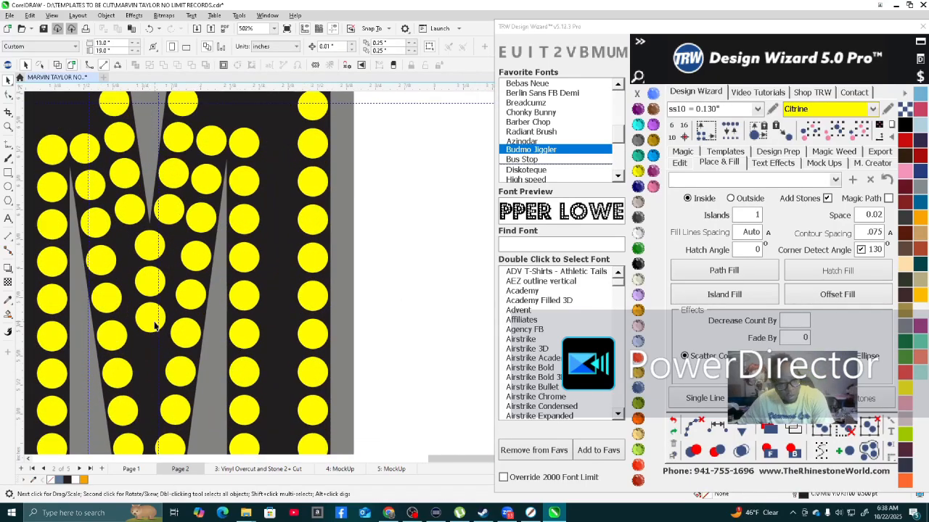
scroll(149, 247, "down", 2)
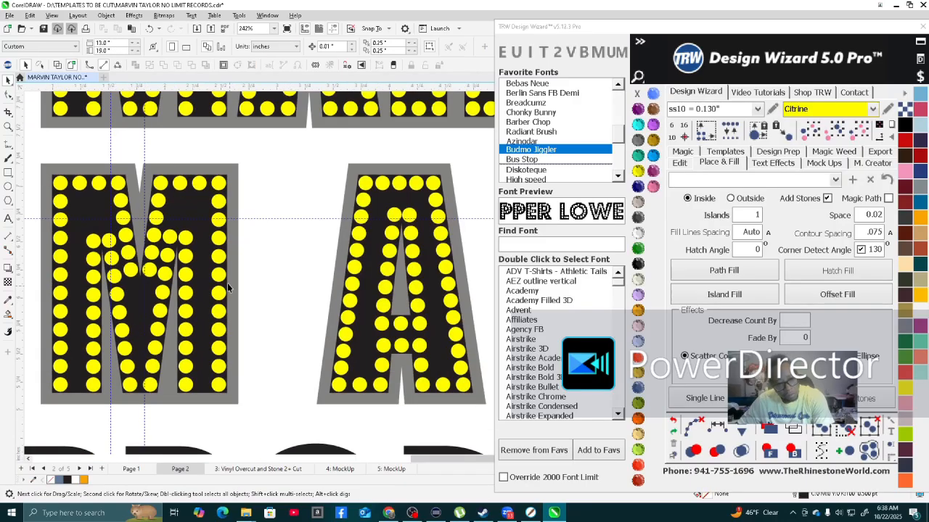
scroll(192, 330, "down", 4)
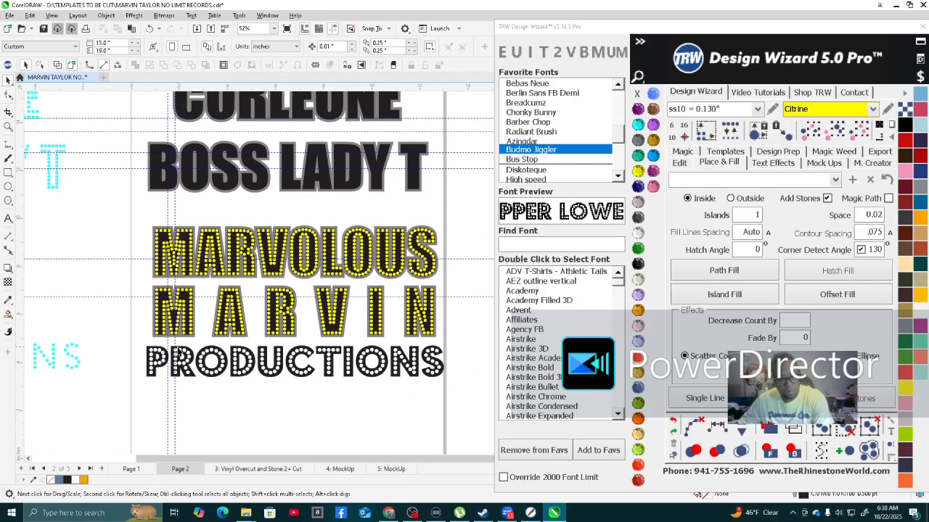
Adjust the centre stone below the notch in the M of MARVIN and delete the extra centre stones in the M of MARVOLOUS.
scroll(177, 351, "up", 5)
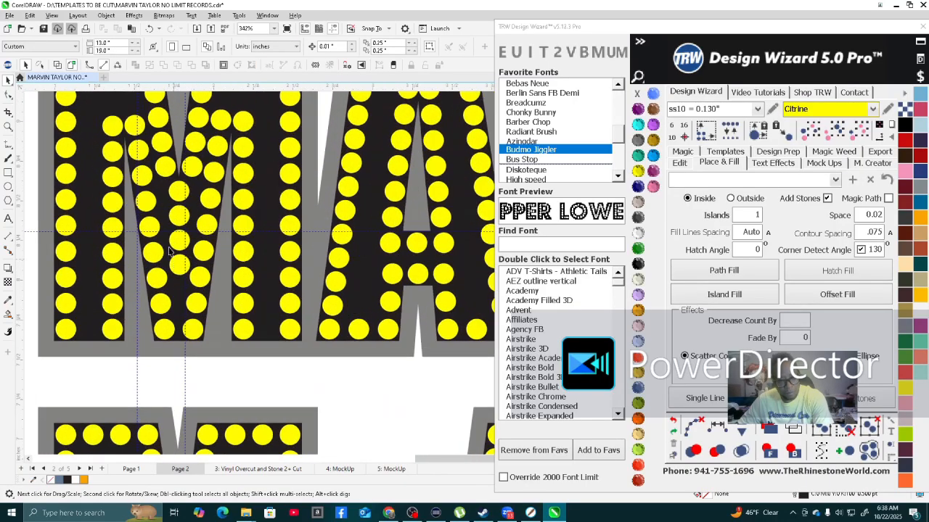
scroll(175, 264, "down", 4)
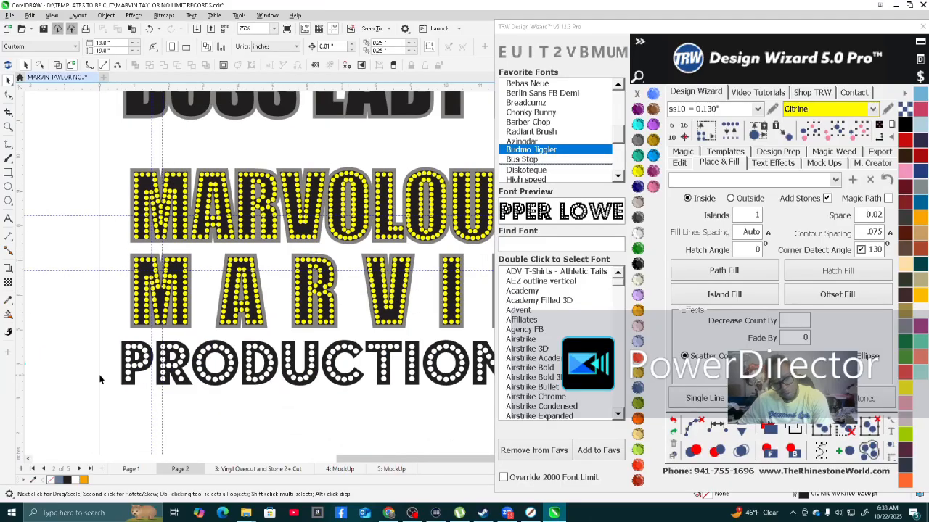
scroll(100, 378, "down", 2)
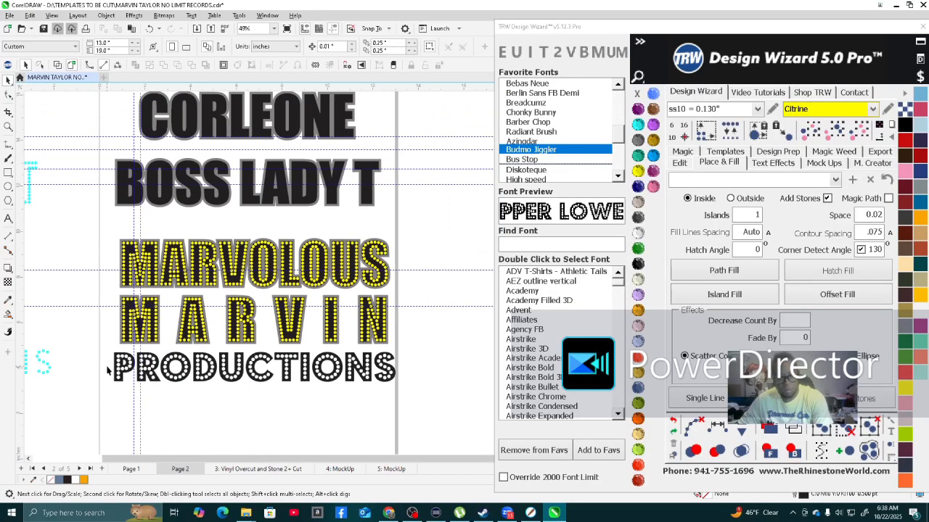
scroll(108, 371, "up", 8)
left_click_drag(92, 272, 136, 351)
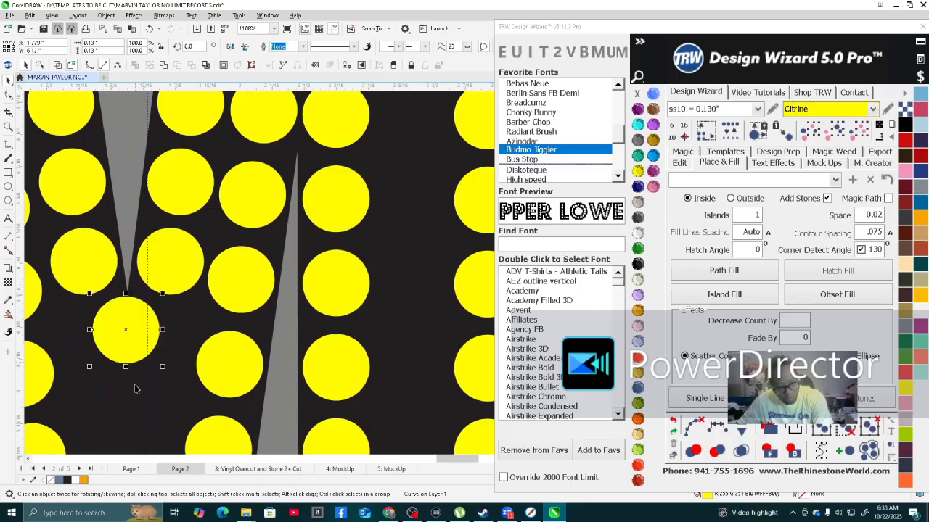
scroll(134, 384, "down", 5)
scroll(169, 229, "up", 4)
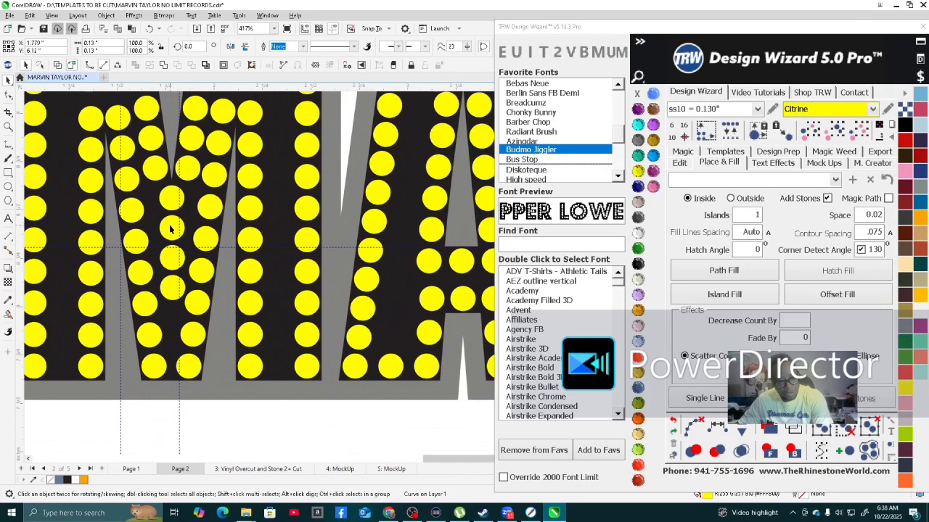
left_click(172, 255)
scroll(160, 332, "down", 2)
scroll(160, 331, "down", 5)
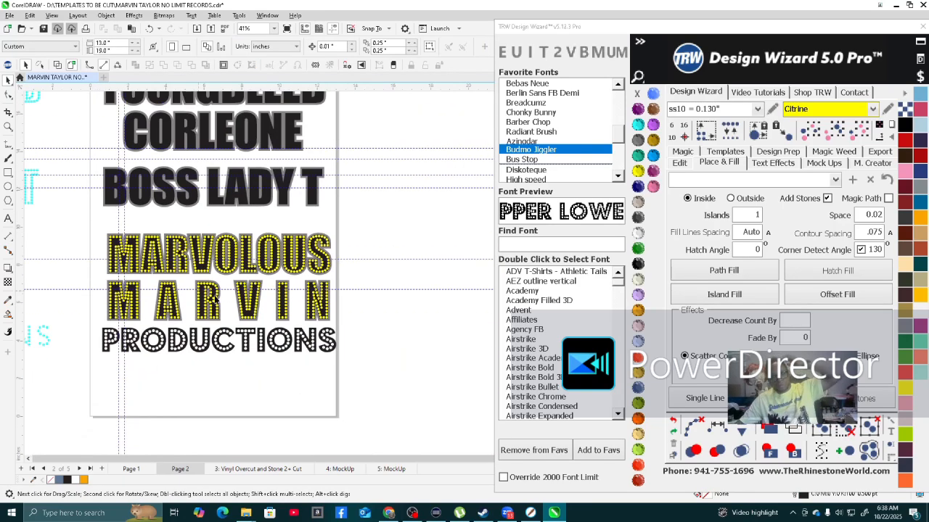
Delete the misplaced stones on either side of the diagonal in the N of MARVIN.
scroll(308, 305, "up", 6)
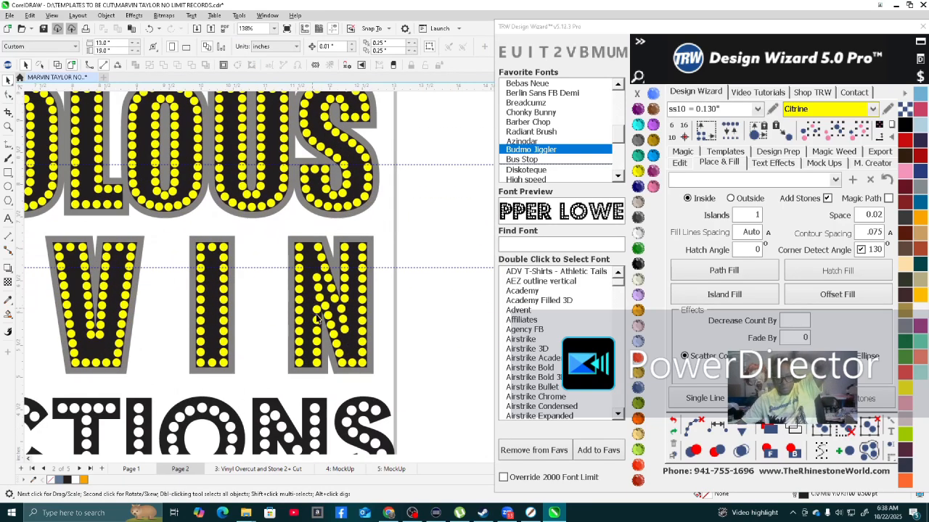
left_click(323, 272)
key("Delete")
left_click(321, 238)
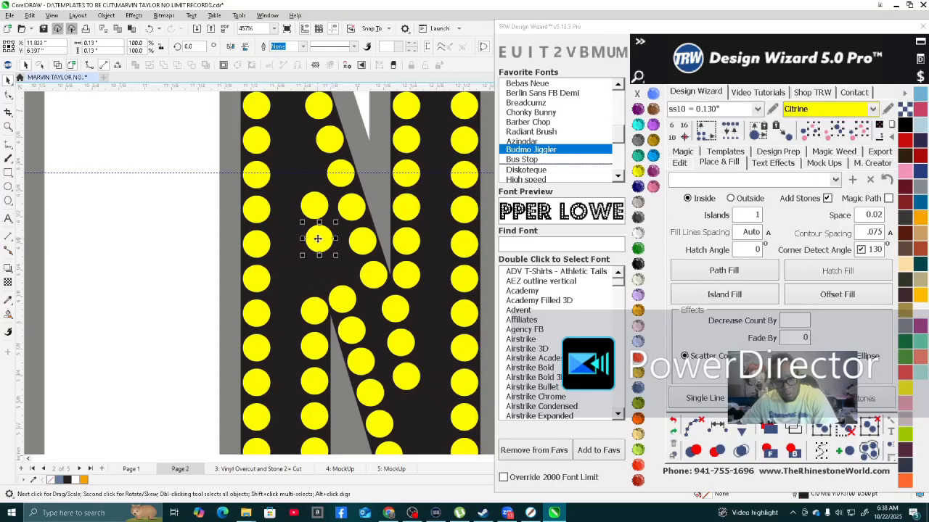
key("Delete")
left_click(404, 345)
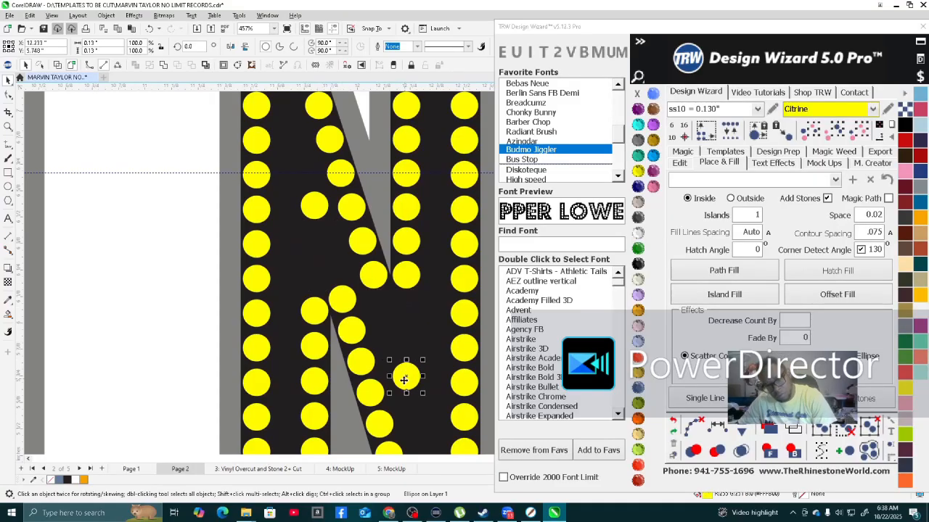
scroll(404, 348, "down", 2)
scroll(401, 327, "up", 1)
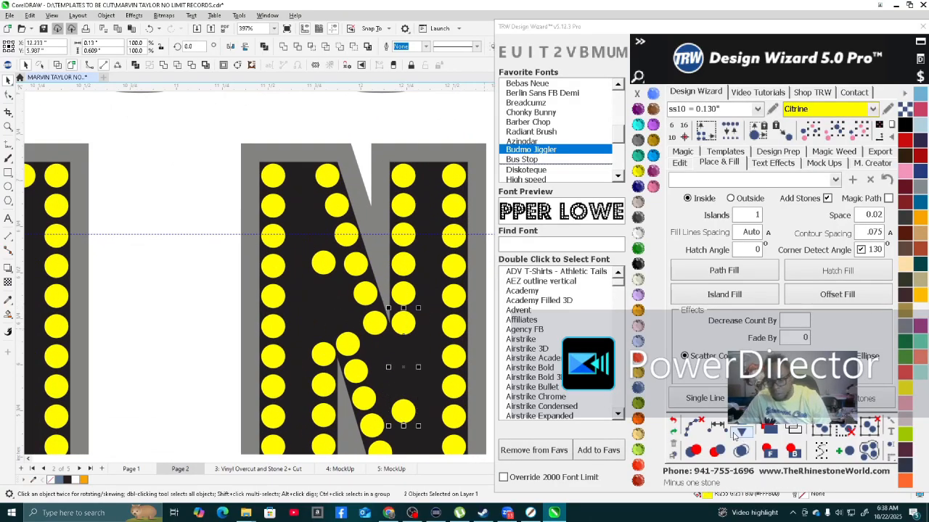
Delete the stones between the top and bottom ends of the right stem's inner column in the N of MARVIN.
left_click(407, 294)
key("Delete")
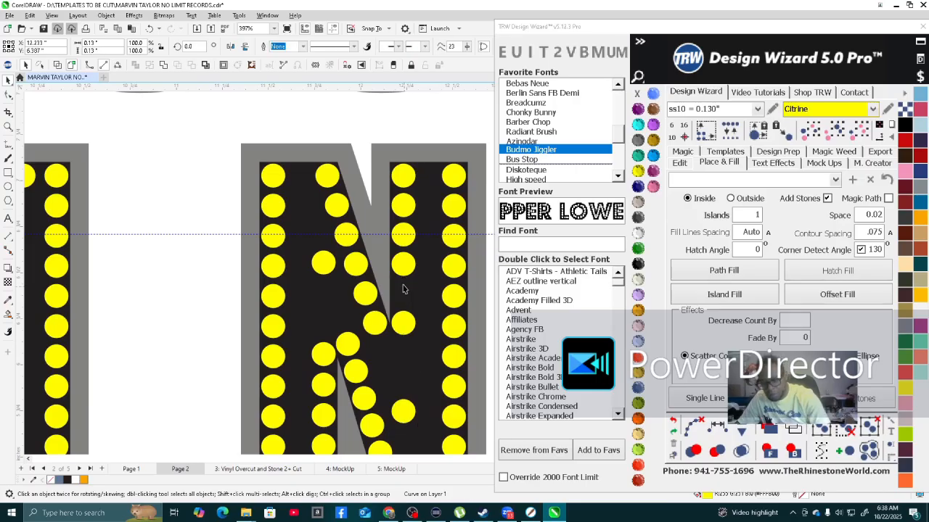
left_click(404, 319)
key("Delete")
left_click(403, 266)
key("Delete")
left_click(402, 231)
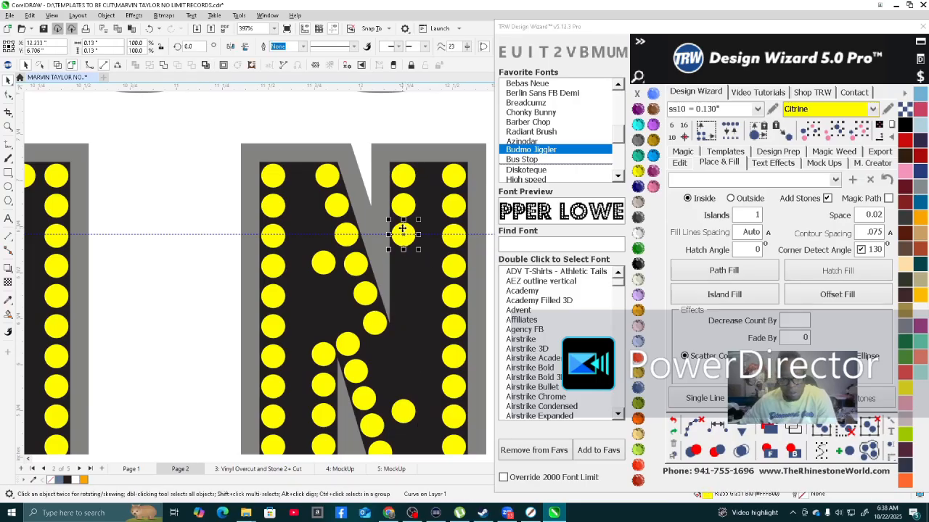
key("Delete")
left_click(400, 206)
key("Delete")
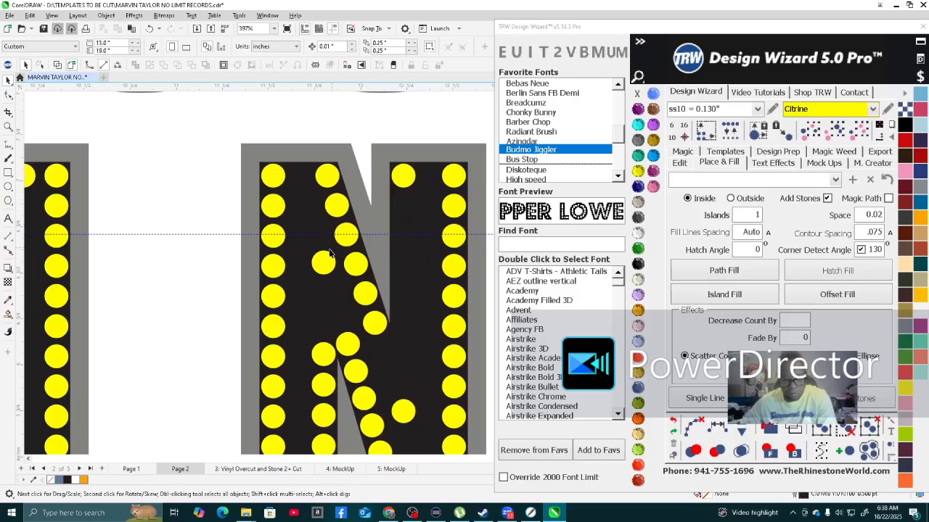
Delete the stones between the top and bottom ends of the left stem's inner column in the N of MARVIN.
left_click(323, 355)
key("Delete")
left_click(322, 381)
key("Delete")
scroll(326, 370, "down", 1)
scroll(334, 339, "up", 1)
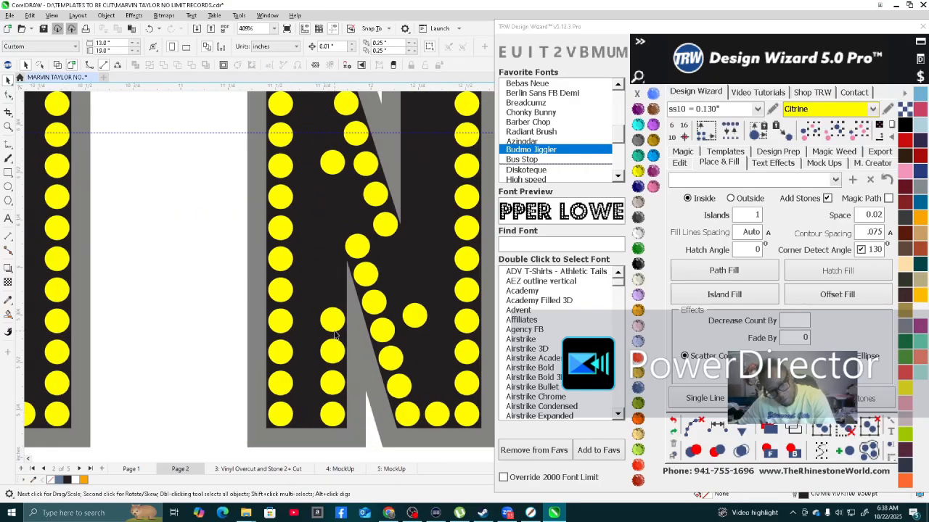
left_click(333, 320)
key("Delete")
left_click(332, 352)
key("Delete")
left_click(332, 382)
key("Delete")
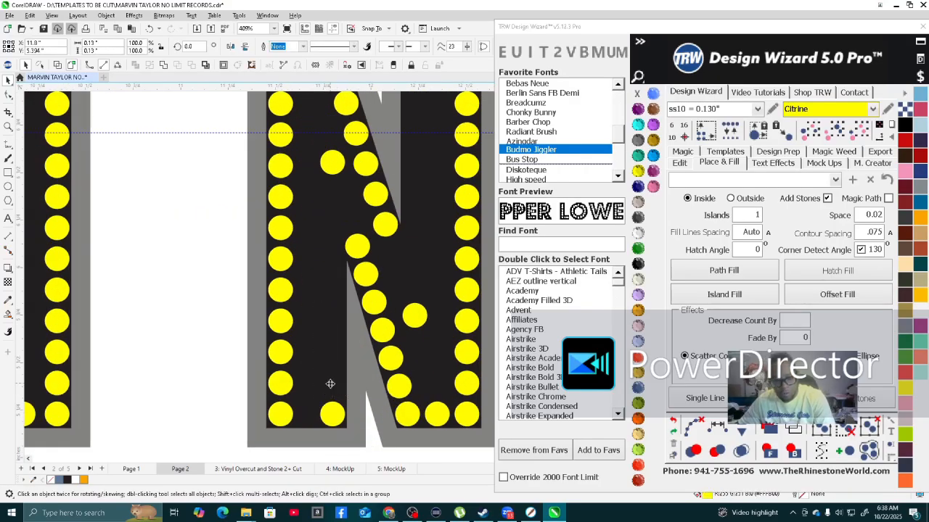
Fill the left inner column of the N between its two end stones at .02 spacing, using one stone fewer.
left_click(330, 415)
left_click(328, 164, "shift")
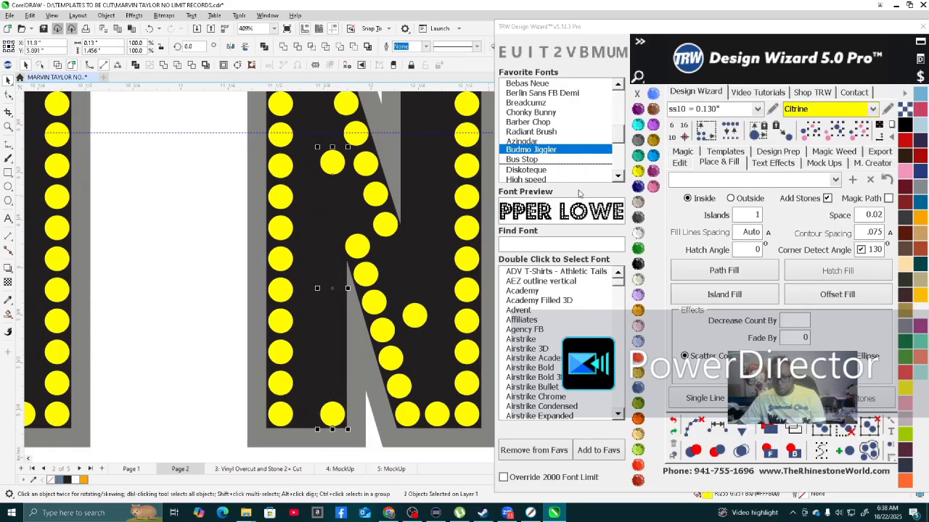
left_click(679, 163)
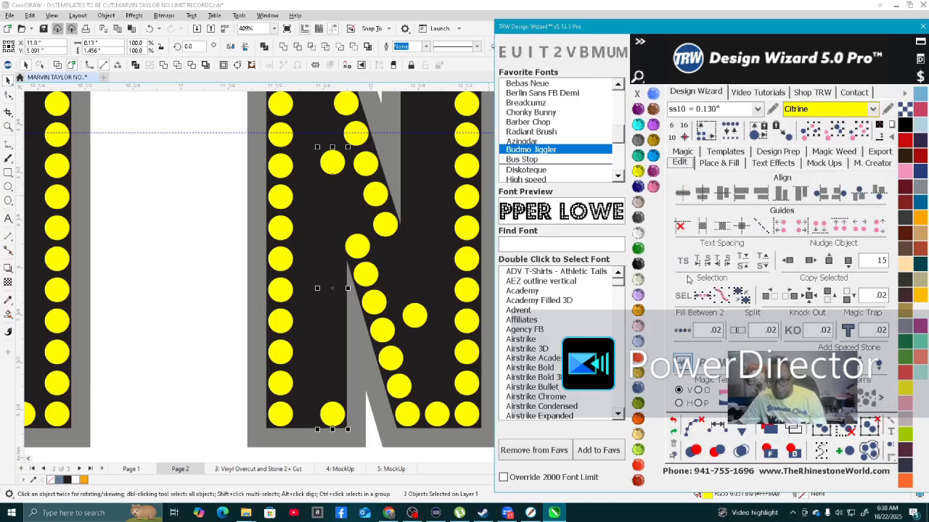
left_click(682, 330)
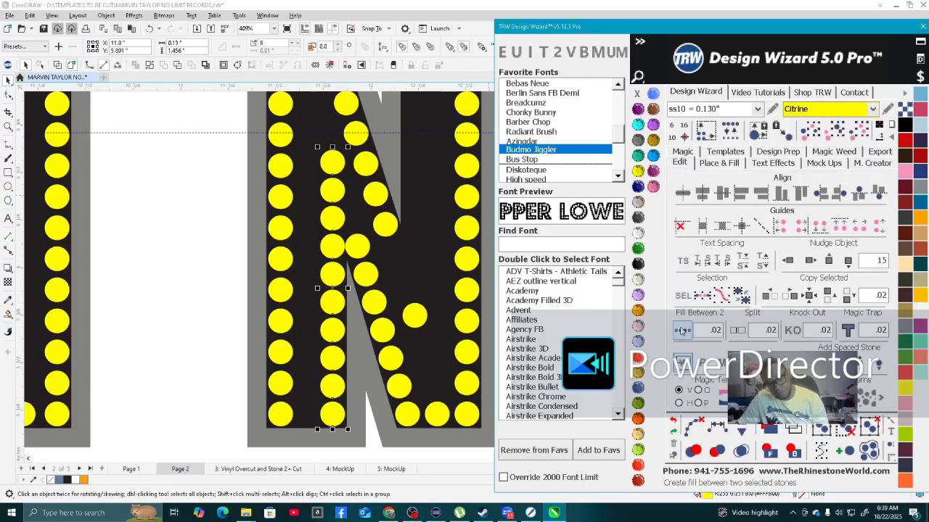
left_click(728, 434)
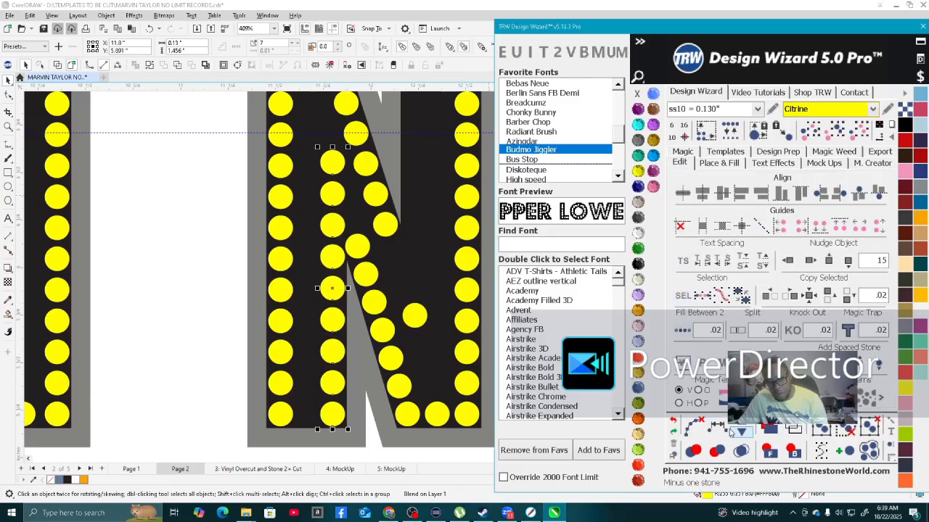
Fill the right inner column of the N between its end stones at .02 spacing, remove one stone and separate the result.
left_click(409, 316)
scroll(410, 319, "down", 2)
left_click(416, 192, "shift")
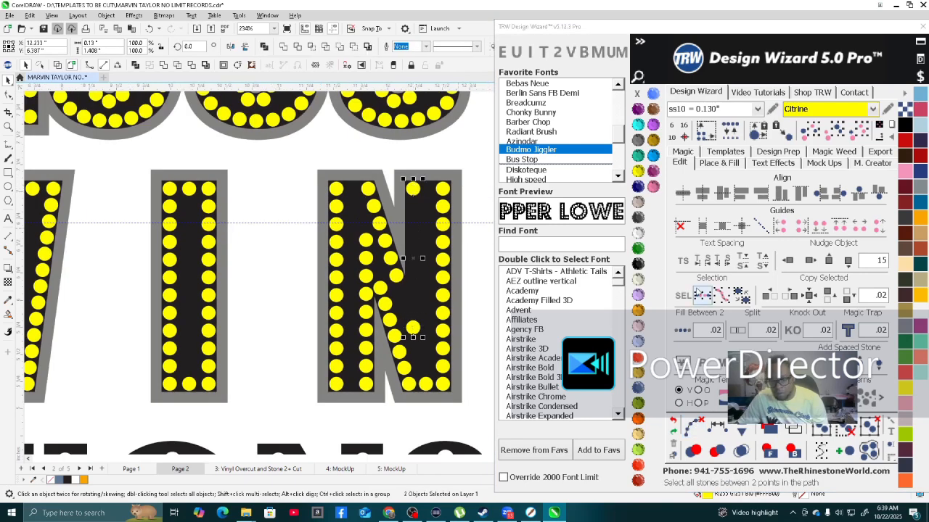
left_click(684, 331)
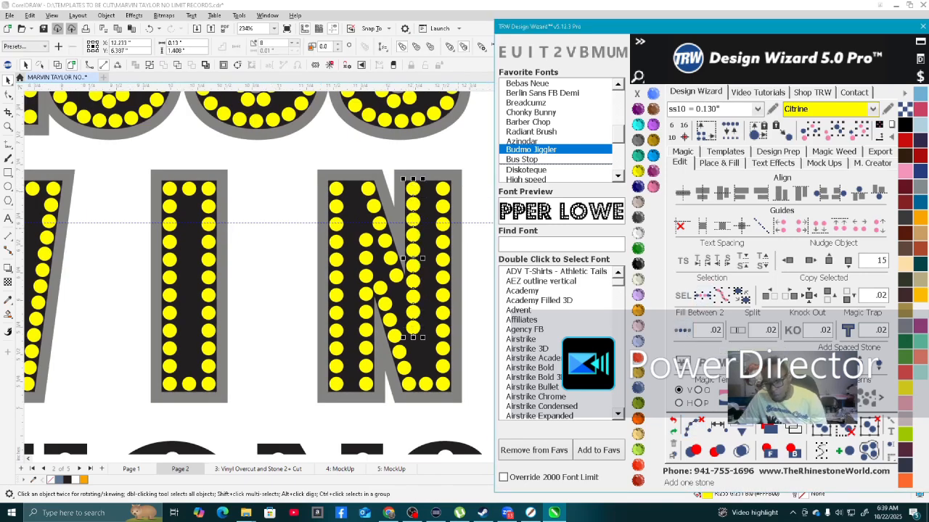
left_click(740, 432)
left_click(694, 425)
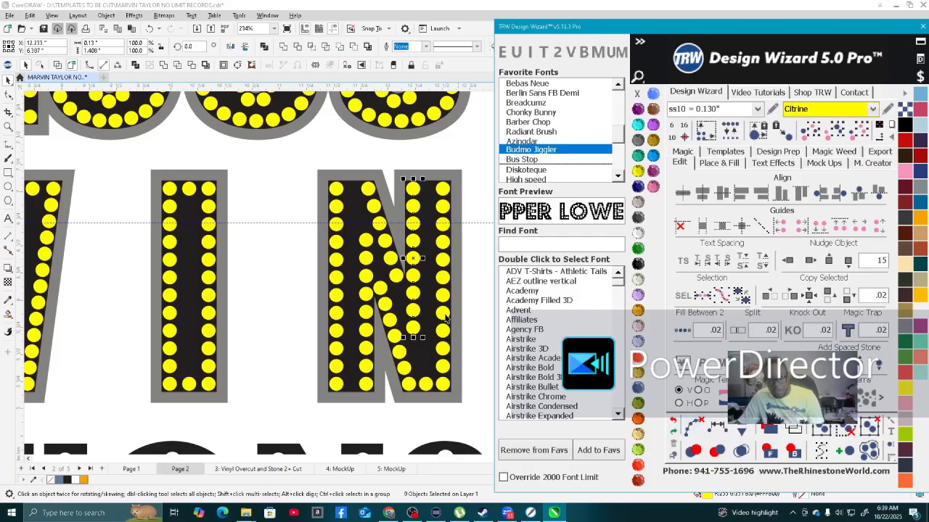
Delete the top stone of the left inner column and the bottom stone of the right inner column in MARVIN's N.
scroll(392, 274, "down", 4)
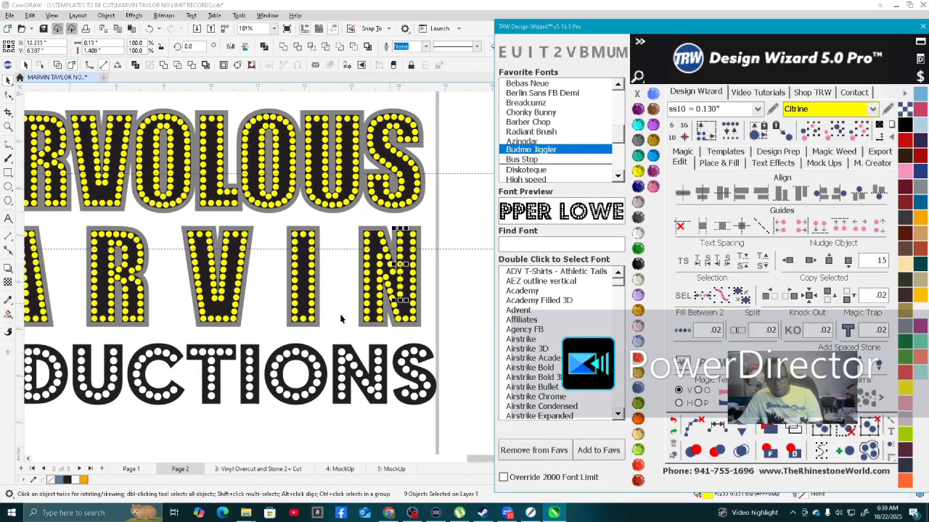
left_click(337, 245)
scroll(394, 307, "up", 6)
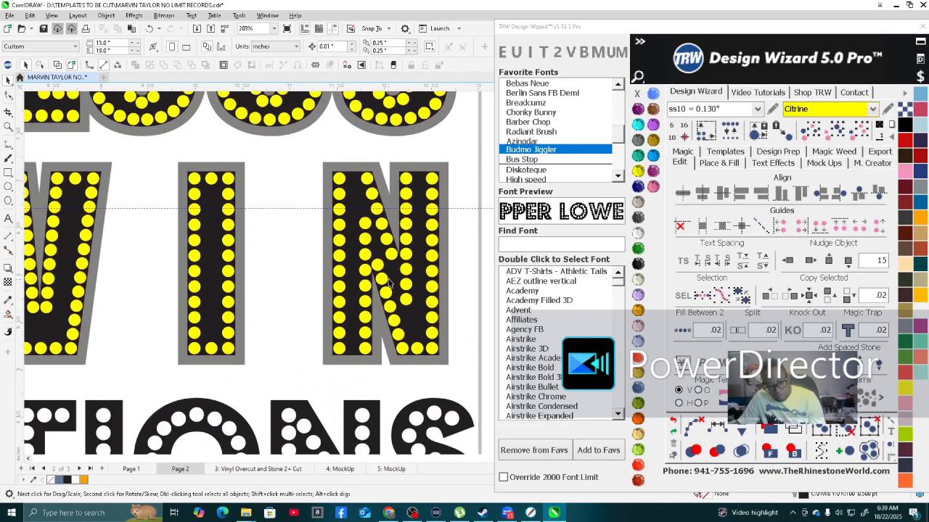
left_click(364, 205)
key("Delete")
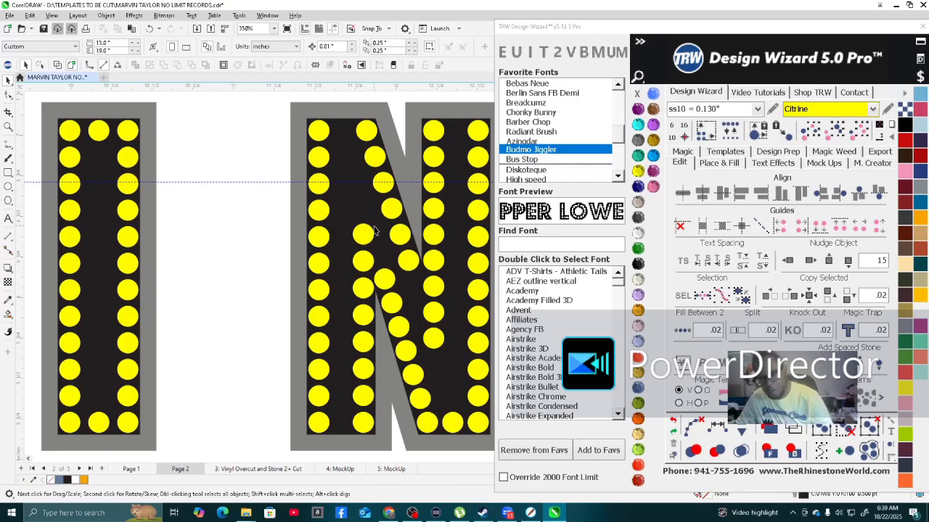
scroll(258, 258, "down", 7)
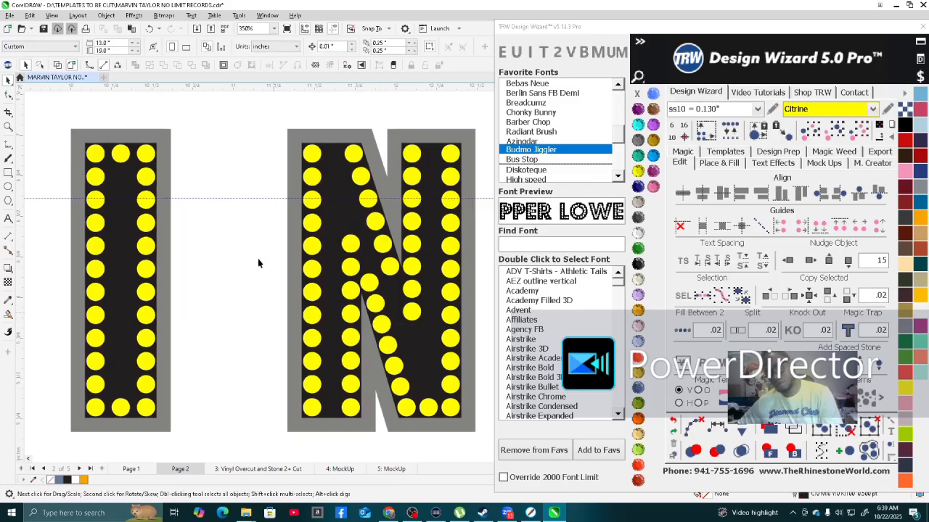
Move the BOSS LADY T lettering to check the grey outline beneath it, and undo the move.
scroll(449, 248, "down", 3)
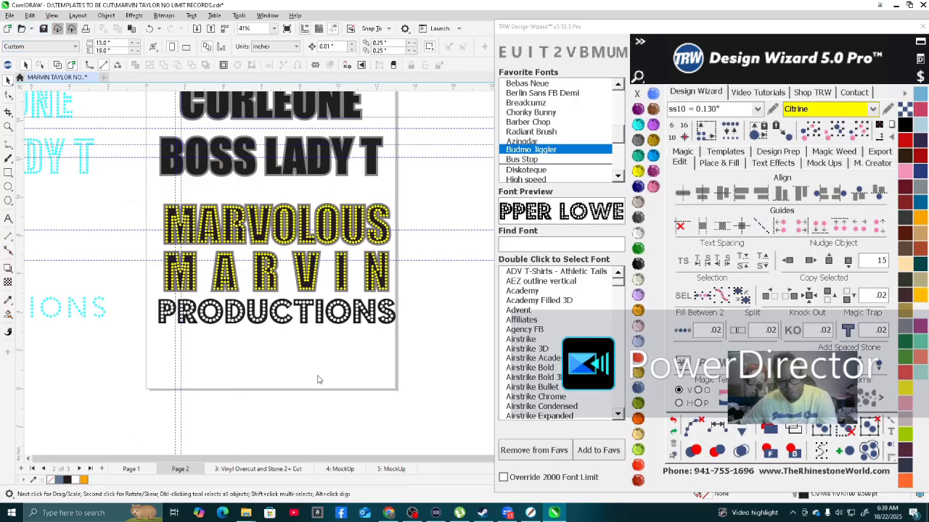
scroll(255, 380, "down", 3)
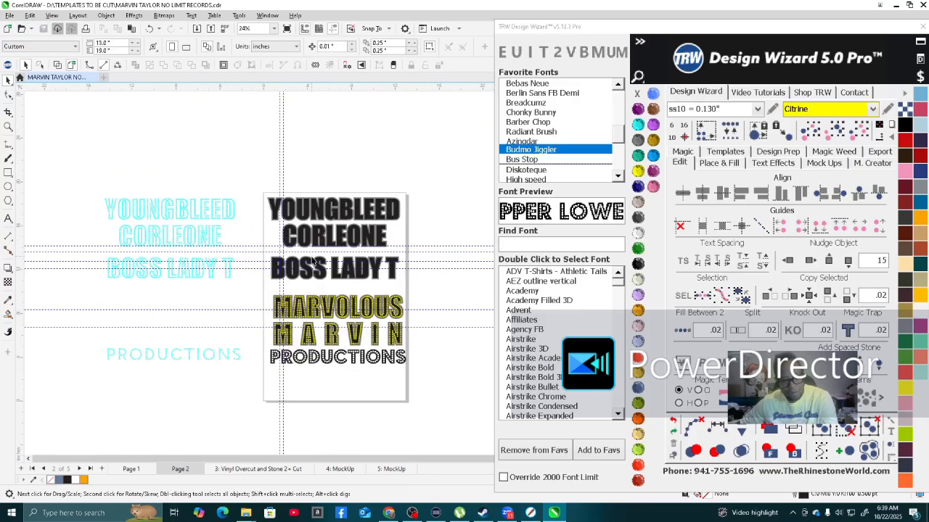
scroll(310, 264, "up", 5)
left_click(295, 357)
left_click_drag(295, 358, 295, 359)
scroll(218, 312, "down", 2)
key("ctrl+z")
scroll(226, 261, "up", 2)
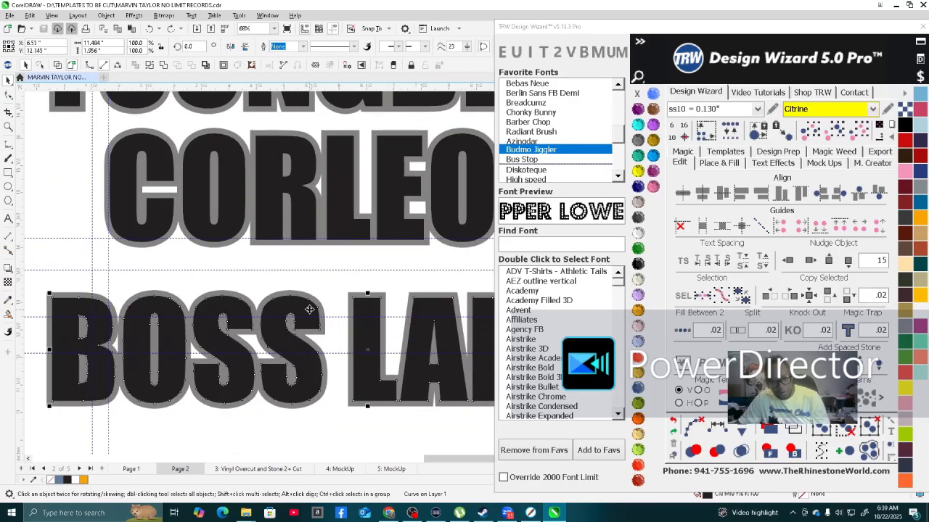
Select the BOSS LADY T lettering together with its grey outline and trim their overlap out of the outline.
scroll(309, 294, "up", 4)
left_click(294, 276, "shift")
scroll(295, 271, "down", 3)
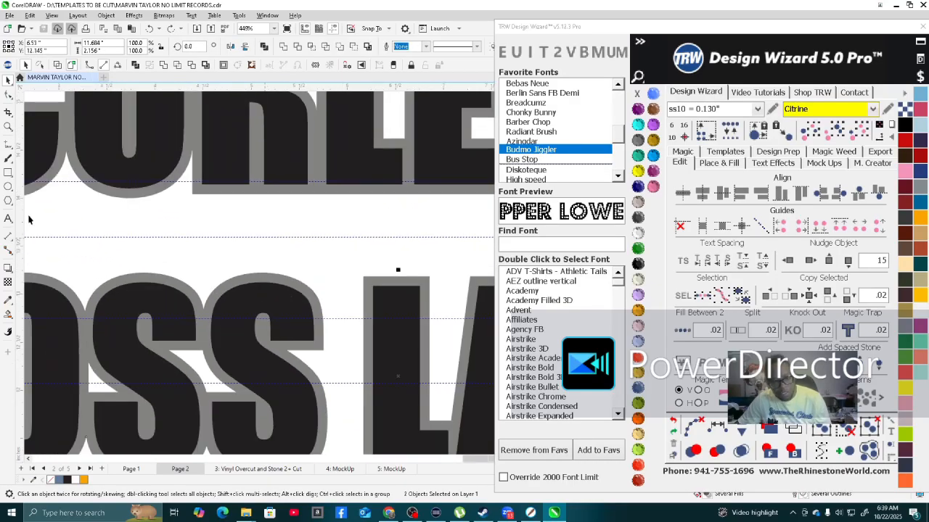
left_click(191, 64)
scroll(218, 229, "down", 3)
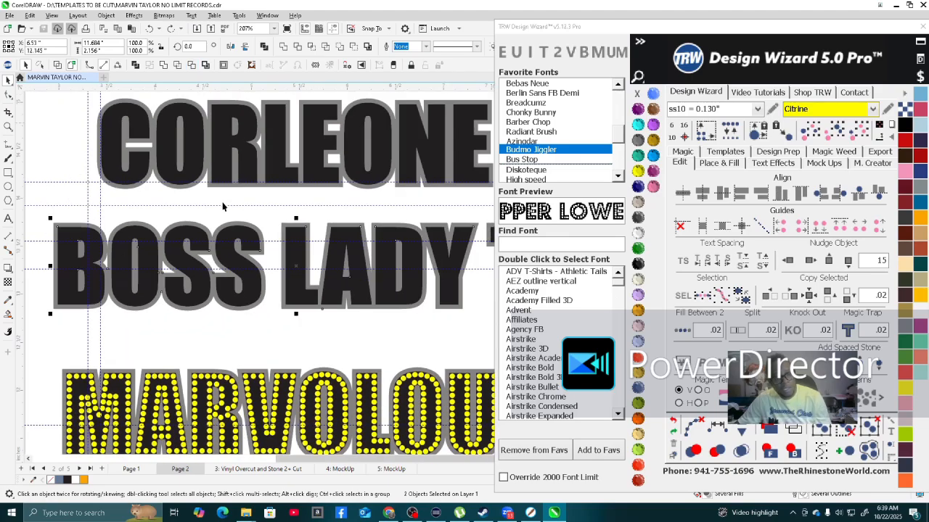
Move the YOUNGBLEED CORLEONE lettering off its grey outline to check beneath it, and undo the move.
left_click_drag(272, 156, 217, 230)
scroll(219, 272, "down", 3)
key("ctrl+z")
Select the black MARVOLOUS MARVIN lettering together with its grey outline and trim their overlap out of the outline.
scroll(251, 326, "up", 2)
scroll(241, 362, "up", 3)
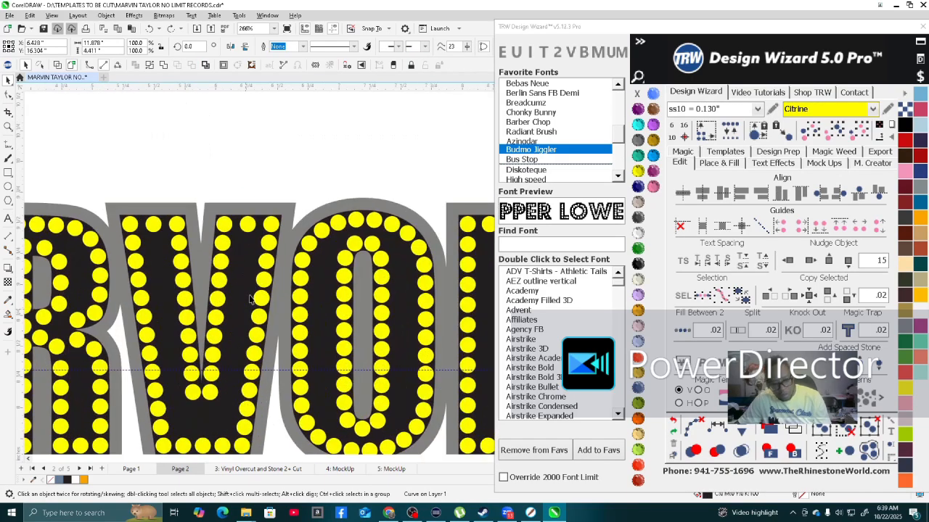
scroll(215, 240, "down", 3)
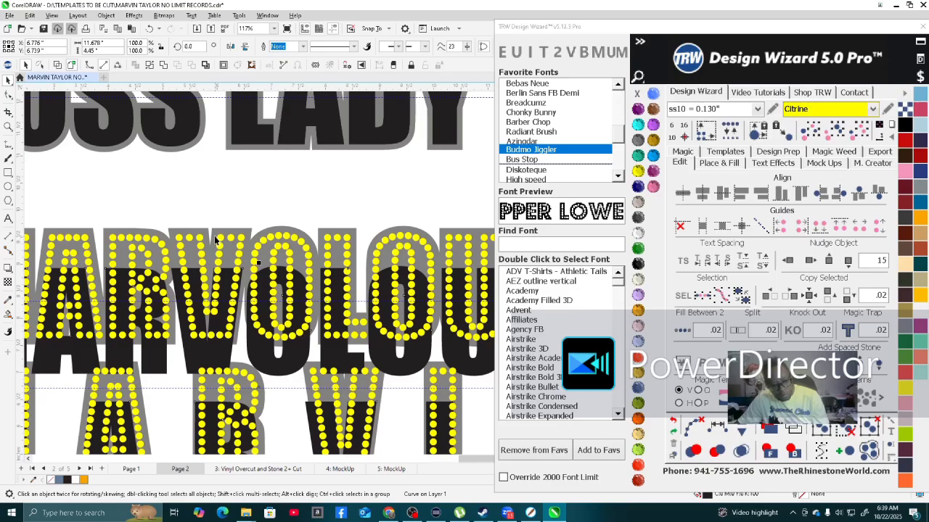
scroll(212, 236, "up", 5)
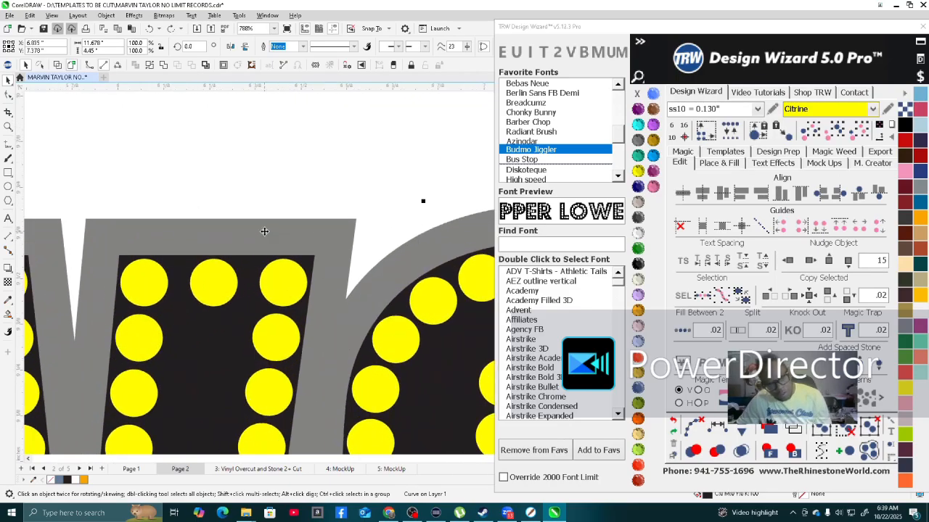
scroll(204, 126, "down", 2)
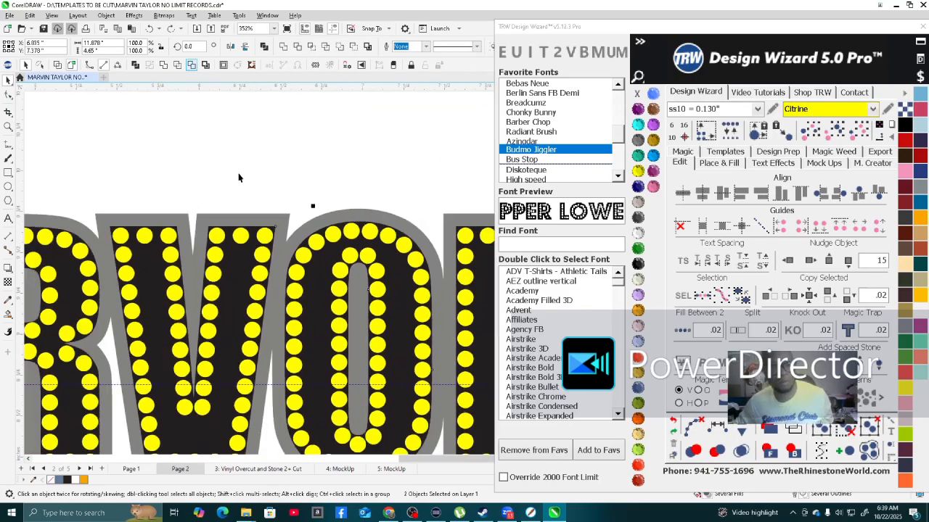
Select the cyan stone lettering beside the page, nudge it right by 15 onto the matching lettering, and add a new page after Page 2.
scroll(255, 308, "down", 4)
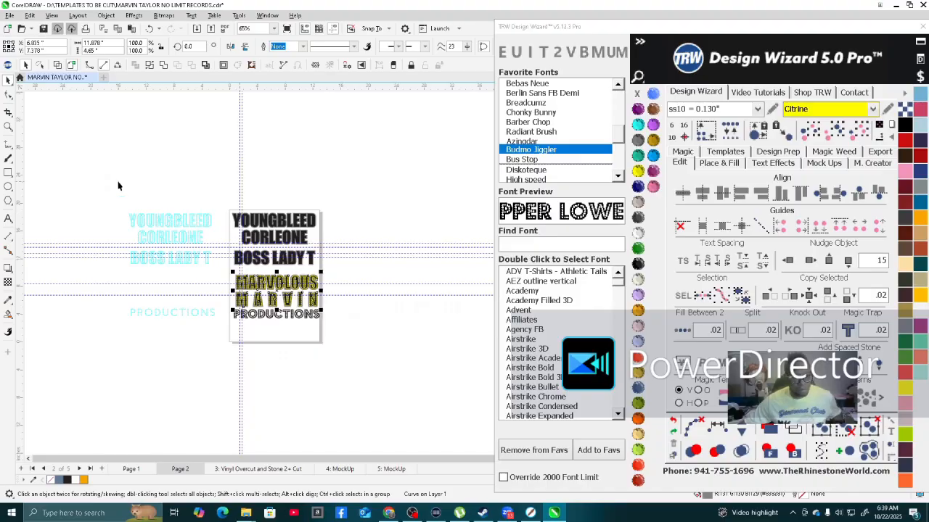
left_click(116, 185)
scroll(116, 186, "down", 3)
left_click_drag(220, 358, 220, 357)
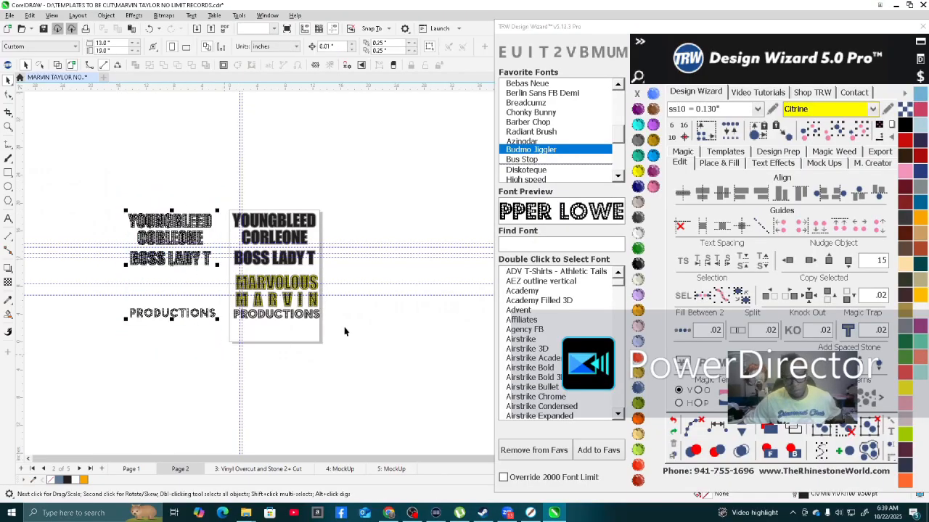
left_click(810, 260)
left_click(309, 170)
scroll(323, 244, "up", 4)
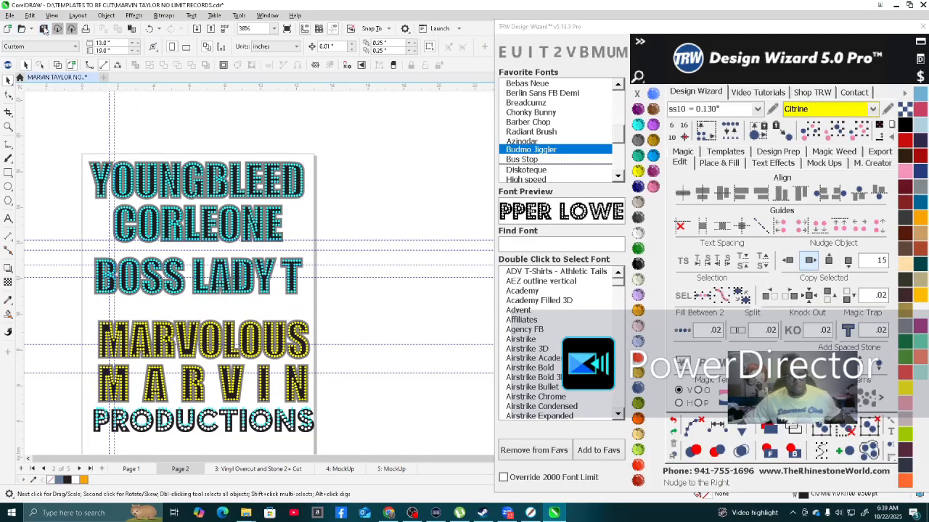
left_click(102, 469)
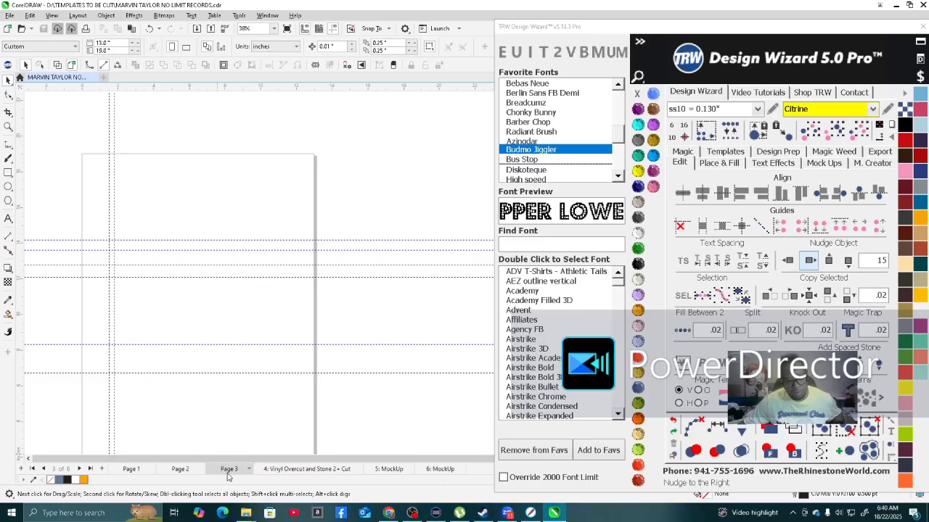
Switch to Chrome, open google.com and search for "young bleed how ya do dat".
left_click(389, 512)
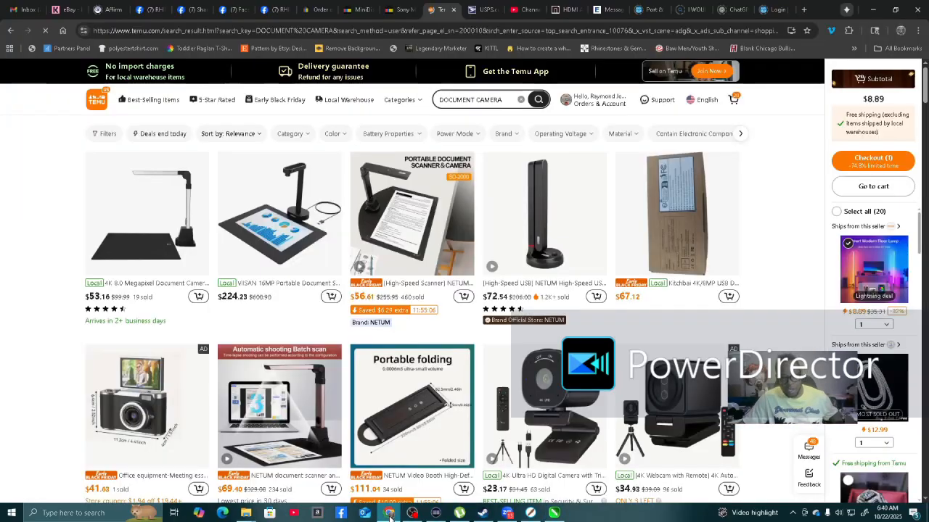
left_click(409, 30)
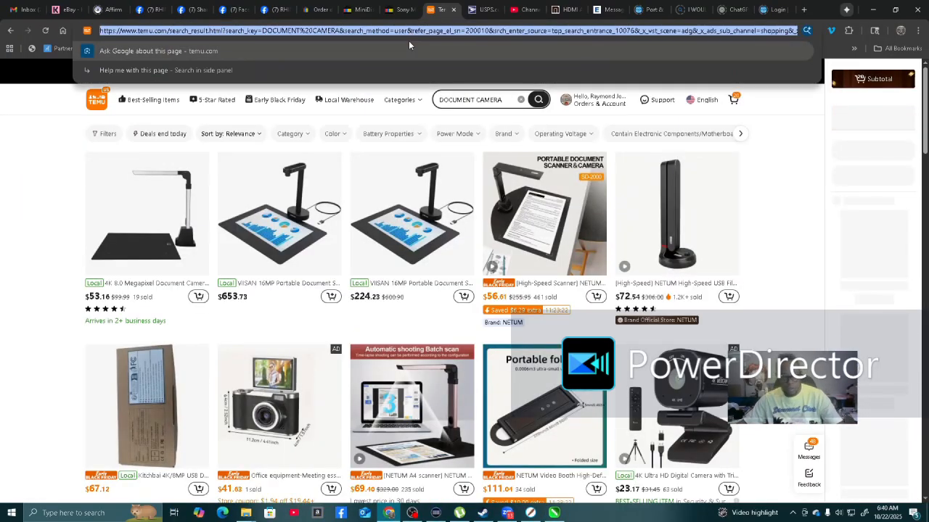
type("g")
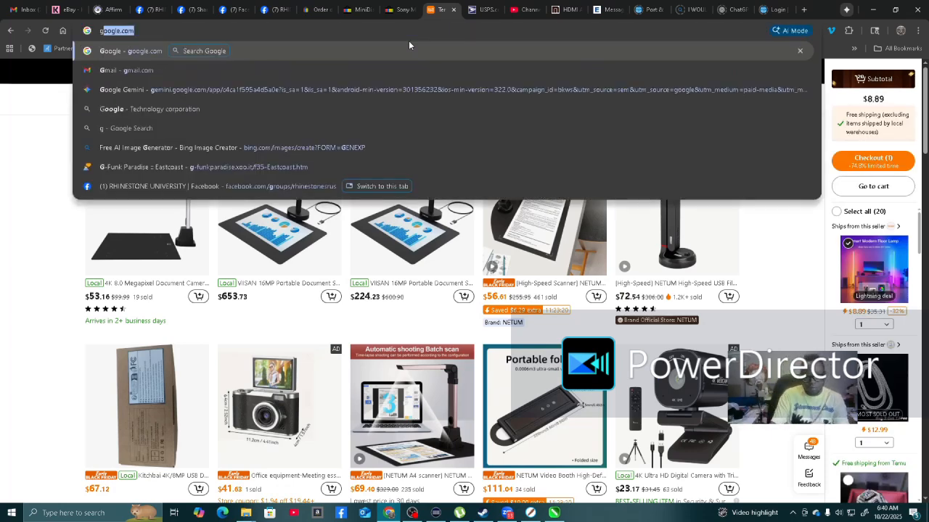
key("Return")
type("young ")
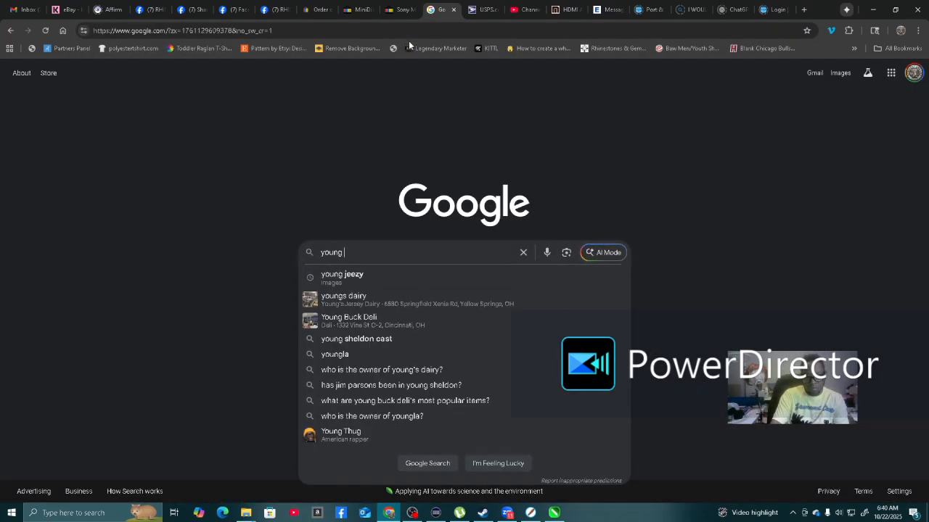
type("bleed")
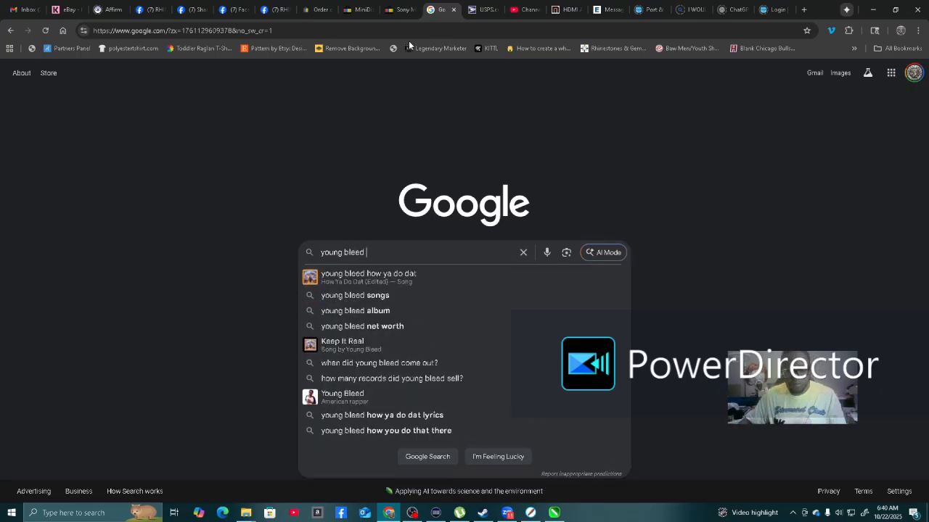
left_click(386, 277)
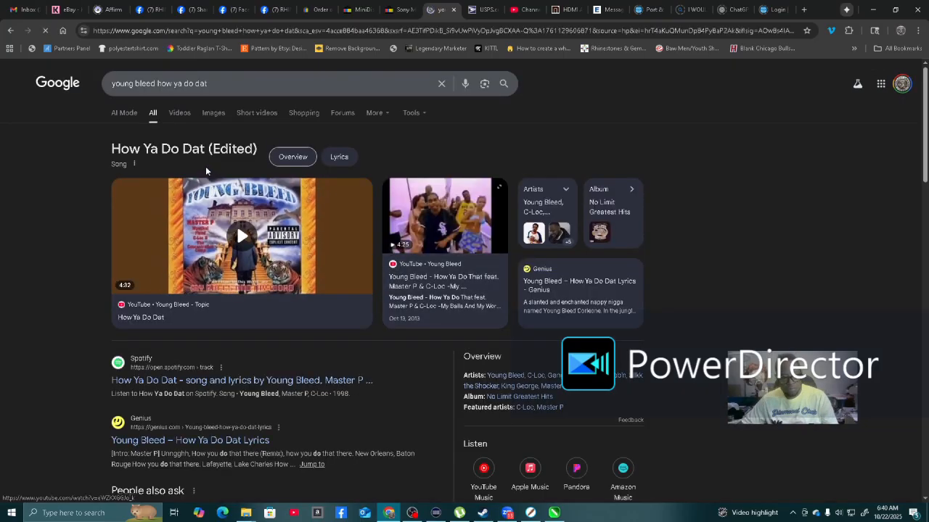
Open the Genius lyrics page for How Ya Do Dat and go to Young Bleed's Verse 1.
scroll(250, 290, "down", 2)
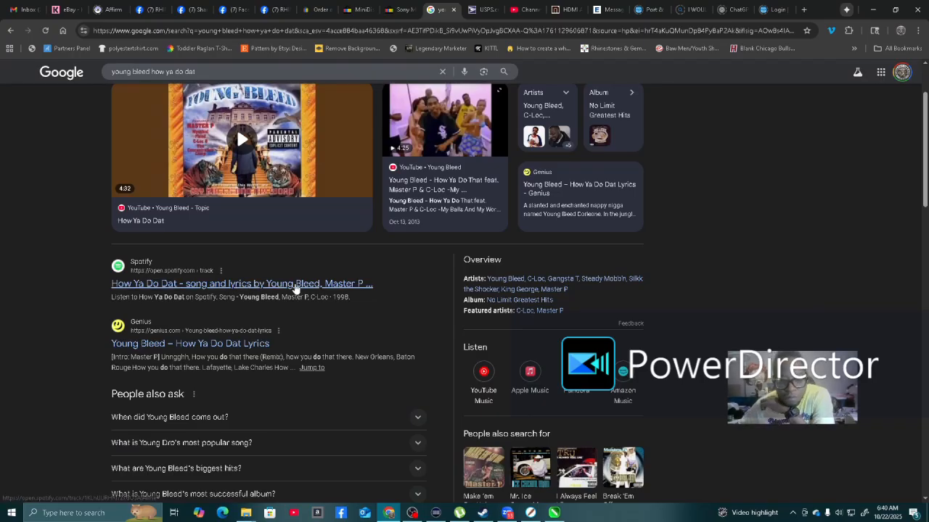
scroll(294, 290, "down", 3)
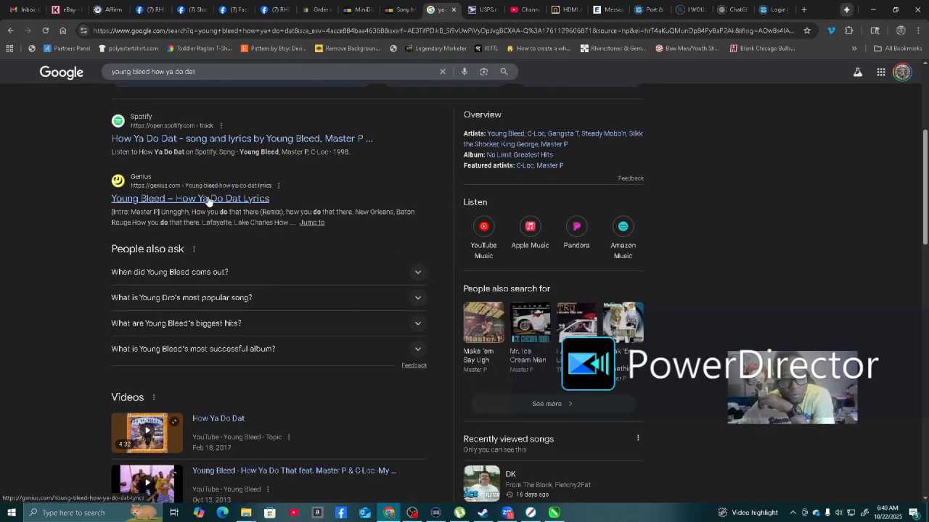
left_click(220, 199)
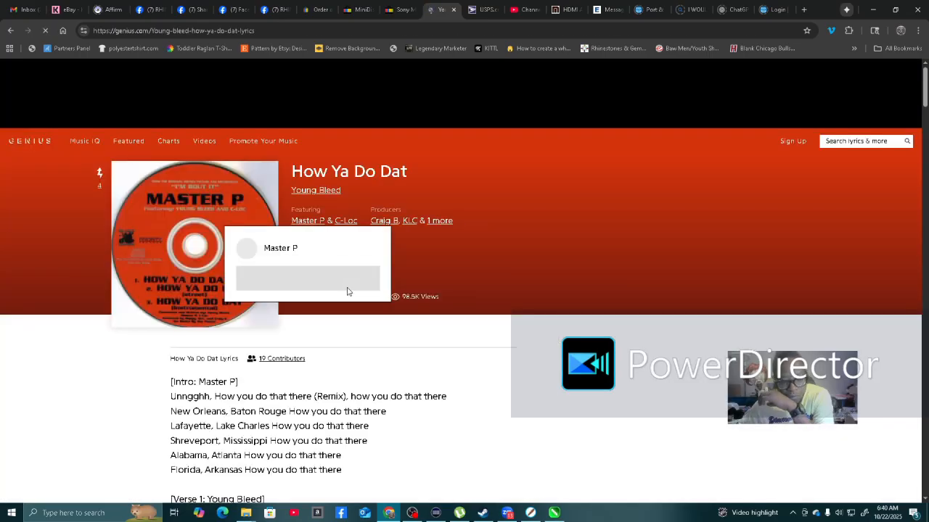
scroll(330, 274, "down", 1)
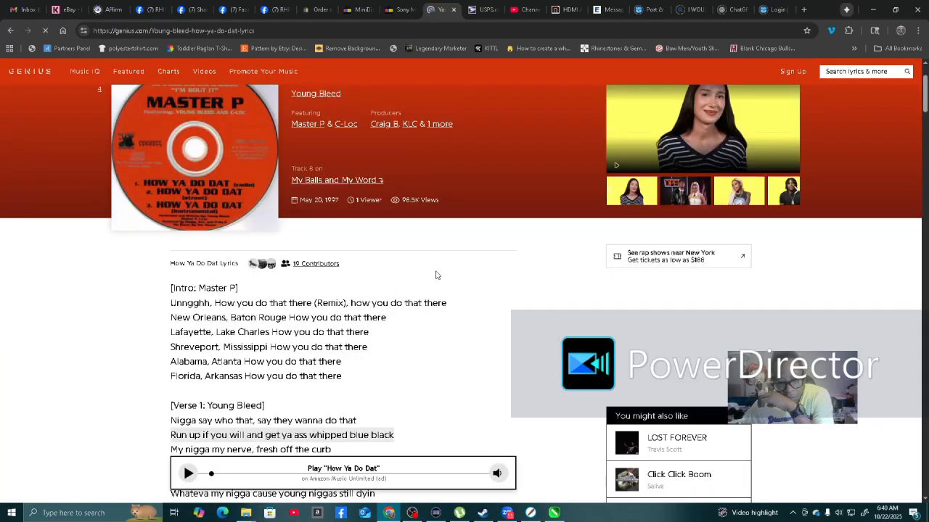
scroll(432, 275, "down", 2)
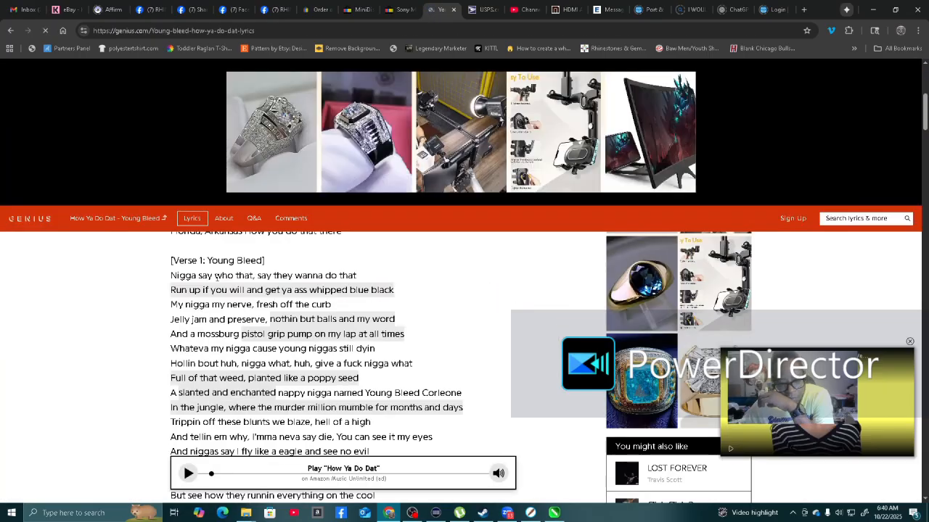
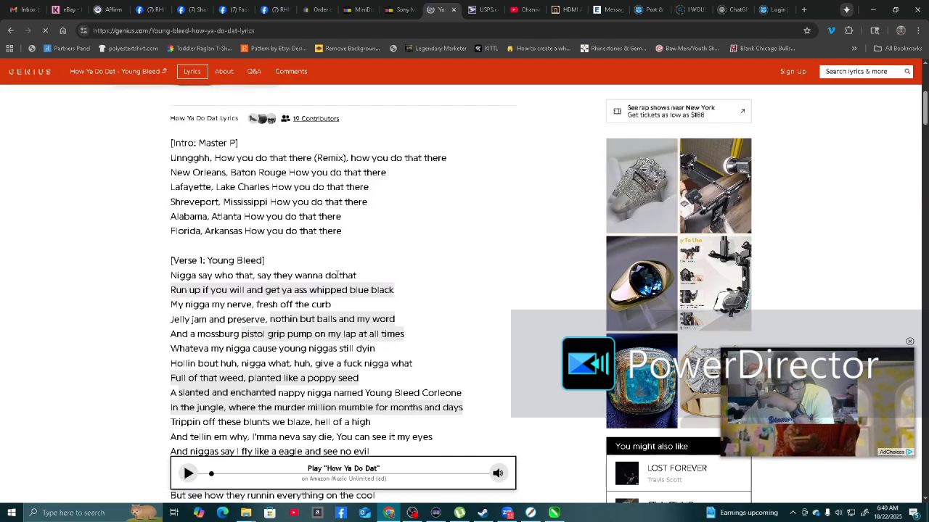
Copy the first lyric line of Verse 1, ending in "say they wanna do that".
mouse_move(357, 276)
left_mouse_down()
mouse_move(174, 284)
mouse_move(170, 275)
left_mouse_up()
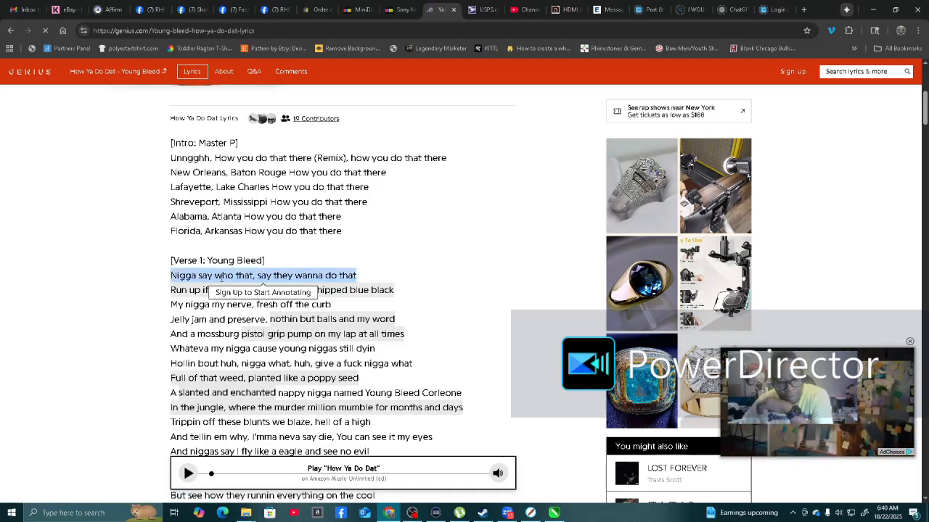
right_click(221, 276)
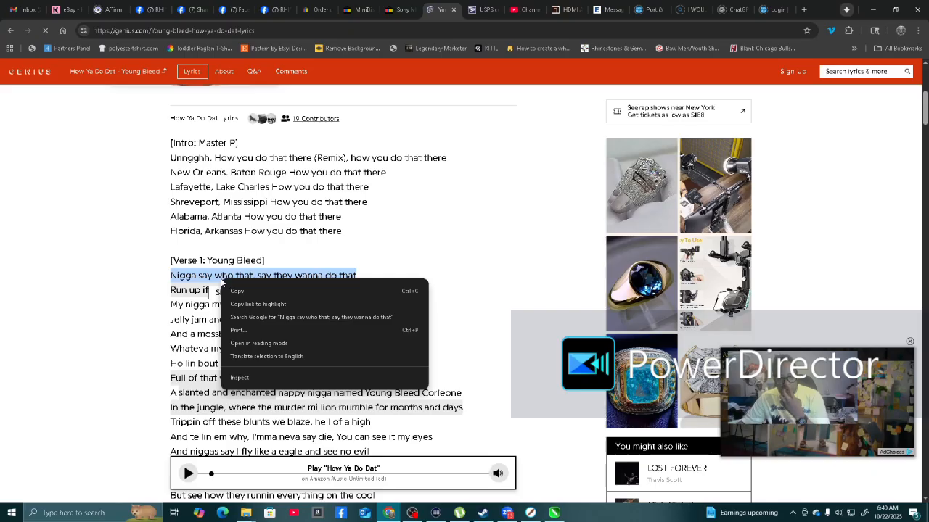
left_click(278, 300)
scroll(278, 300, "down", 3)
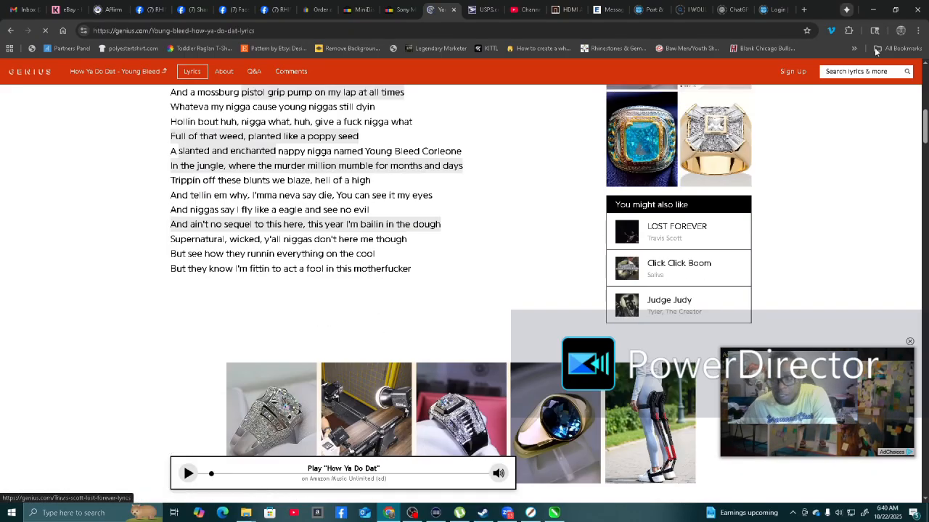
Return to CorelDRAW and paste the copied lyric as a new text object near the upper part of Page 3.
left_click(873, 10)
left_click(221, 208)
scroll(334, 203, "down", 1)
scroll(203, 240, "up", 1)
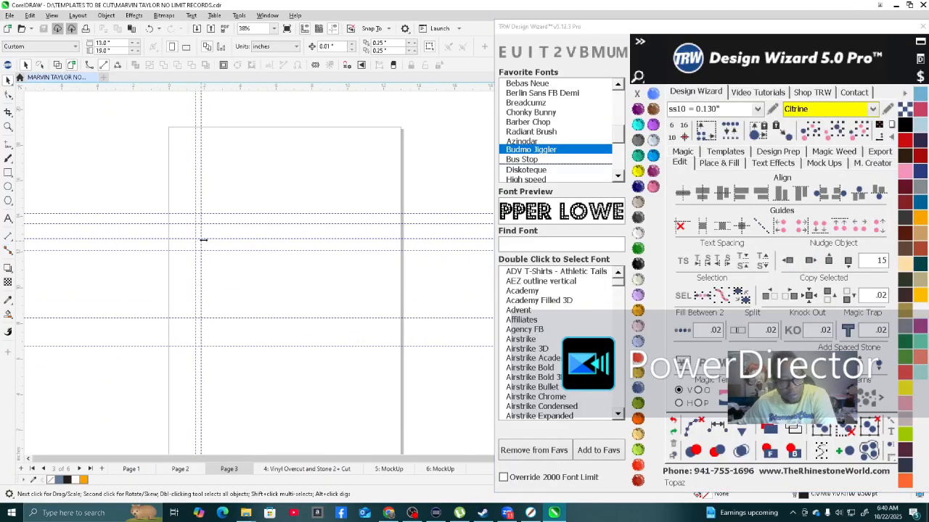
left_click(8, 219)
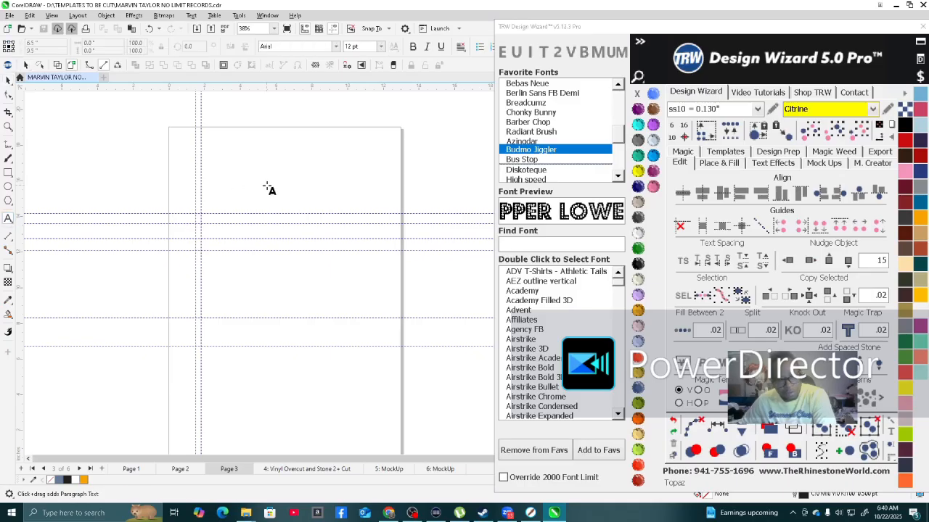
left_click(267, 183)
key("ctrl+v")
scroll(298, 188, "up", 1)
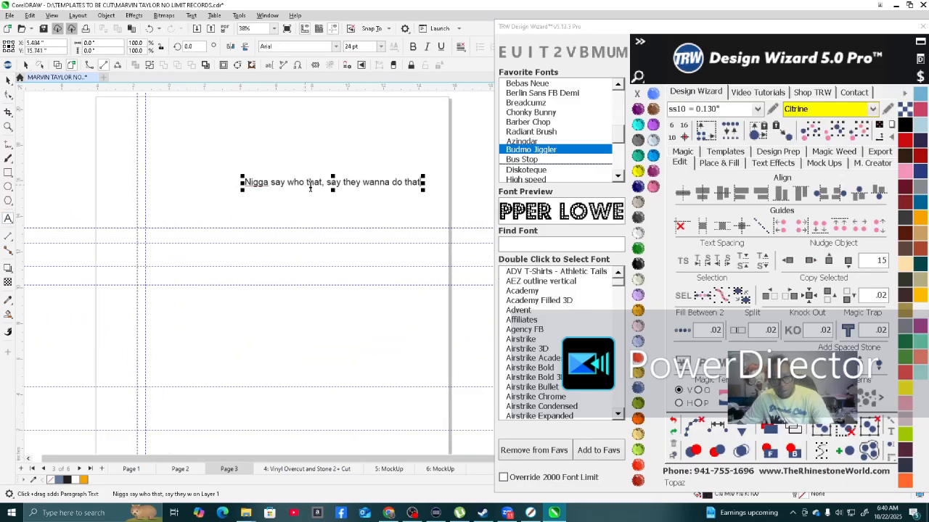
left_click(8, 81)
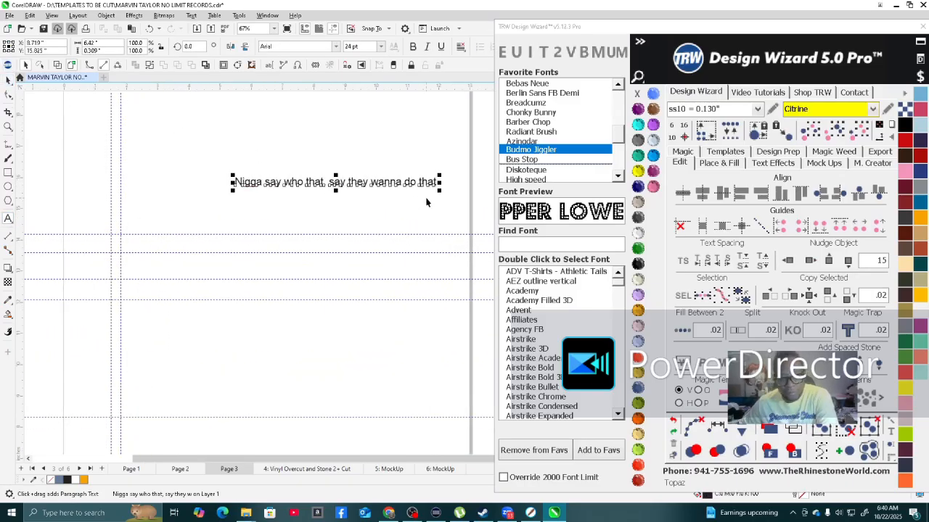
Break the lyric into two lines after "who that," and set the text alignment to Center.
scroll(315, 165, "up", 2)
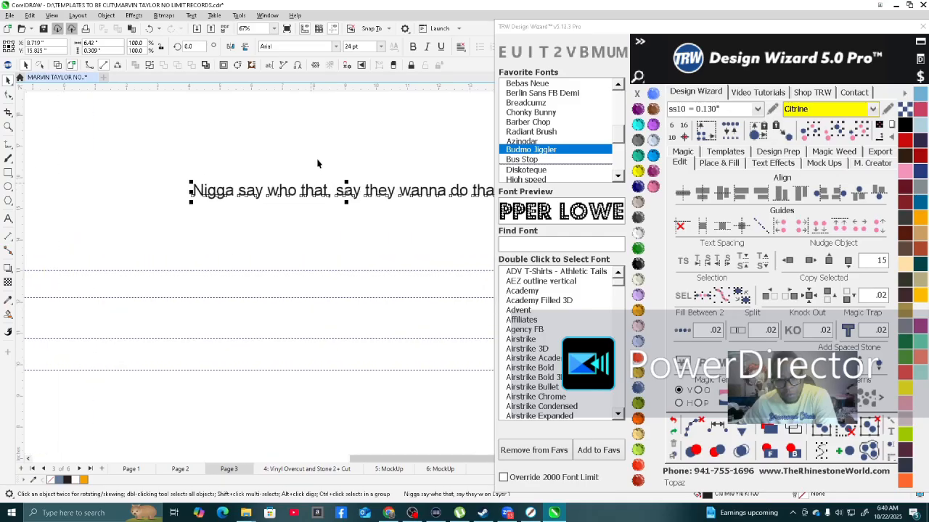
double_click(340, 196)
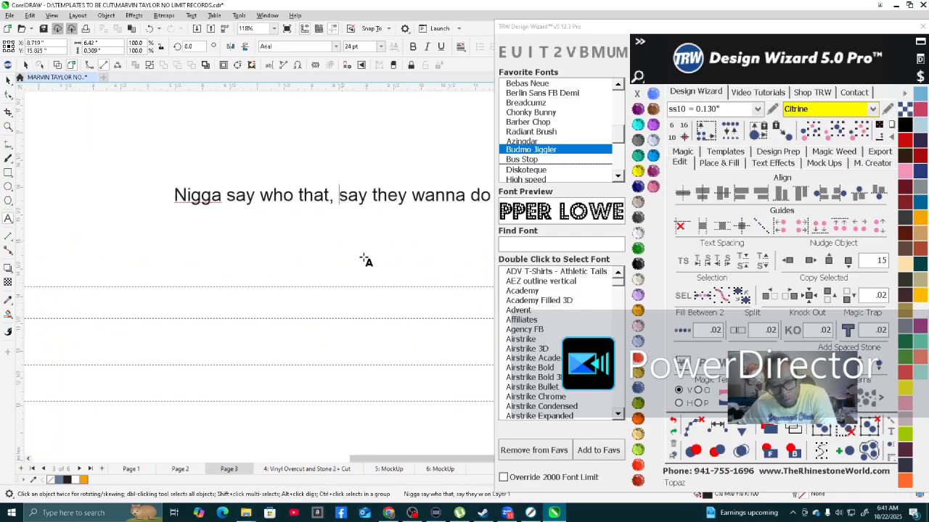
key("Return")
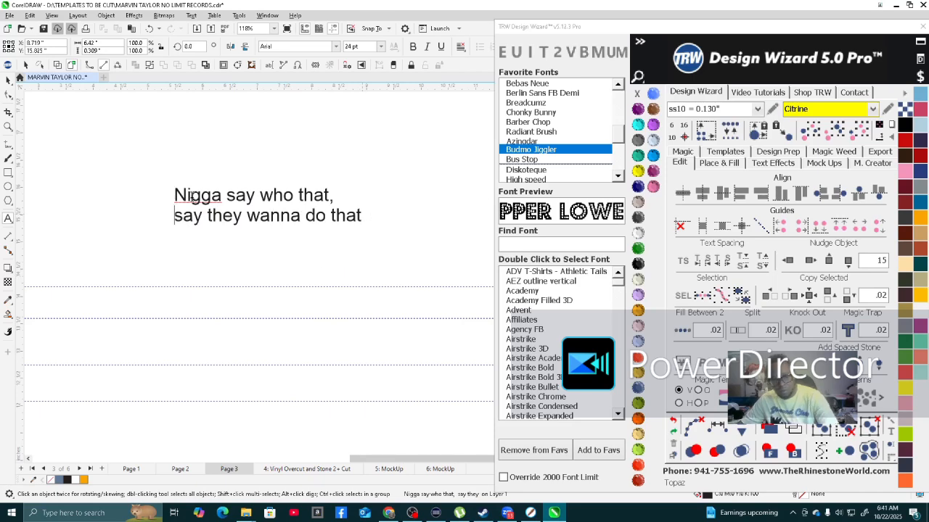
left_click(8, 81)
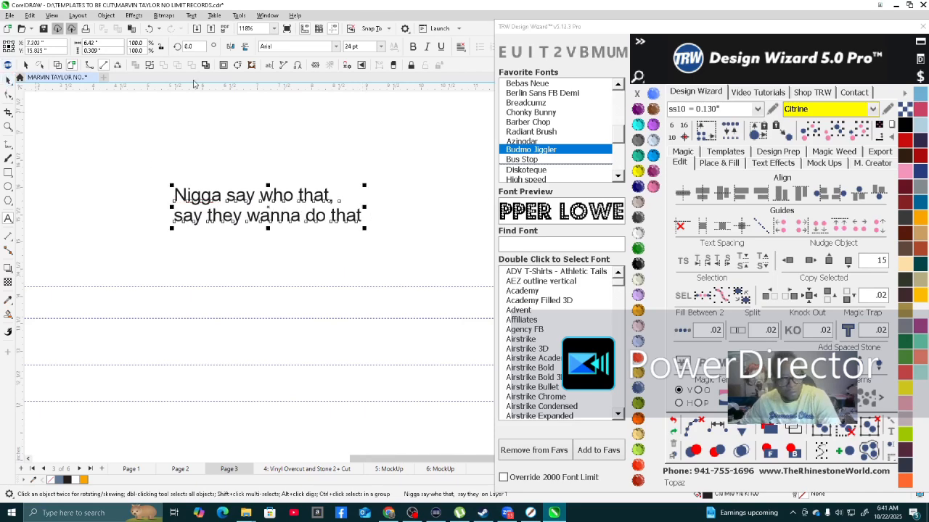
left_click(460, 47)
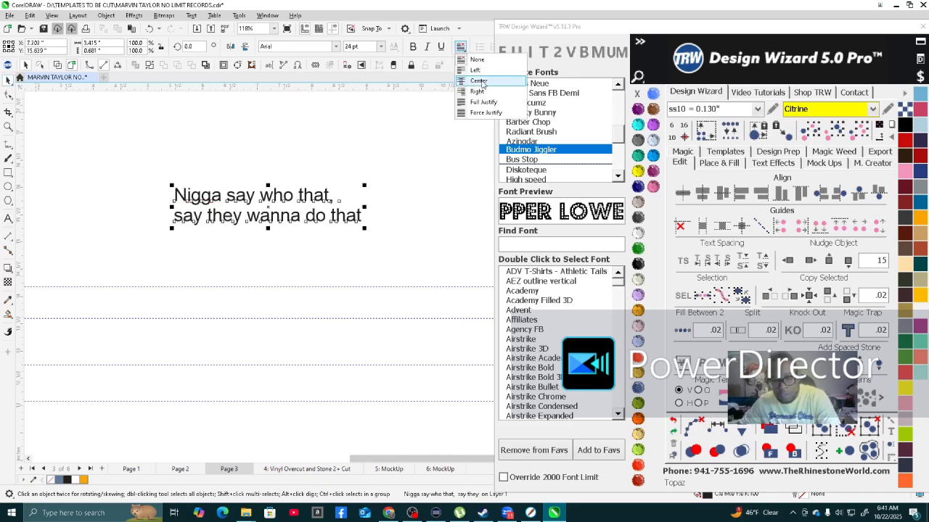
left_click(478, 81)
scroll(271, 276, "down", 2)
scroll(271, 277, "up", 2)
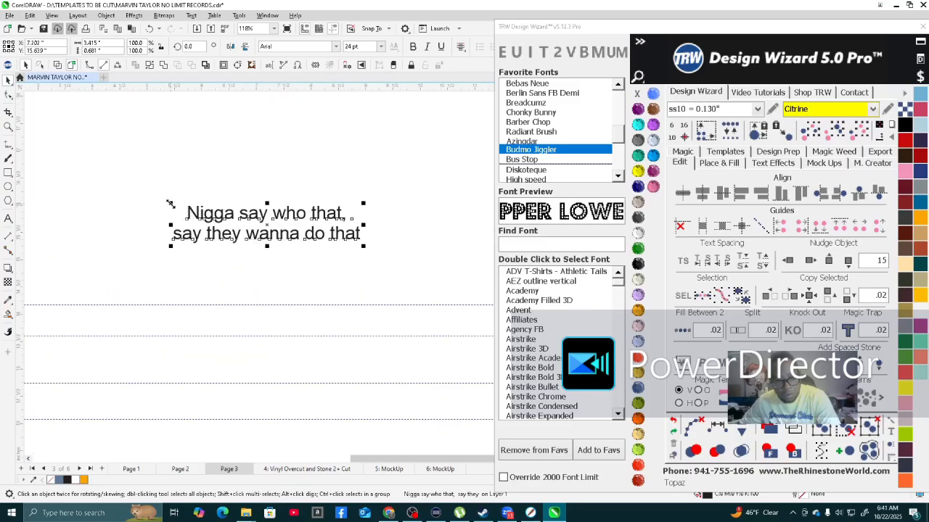
Scale the two-line lyric up proportionally to about 9.4 inches wide.
left_click_drag(168, 201, 105, 190)
scroll(305, 279, "down", 4)
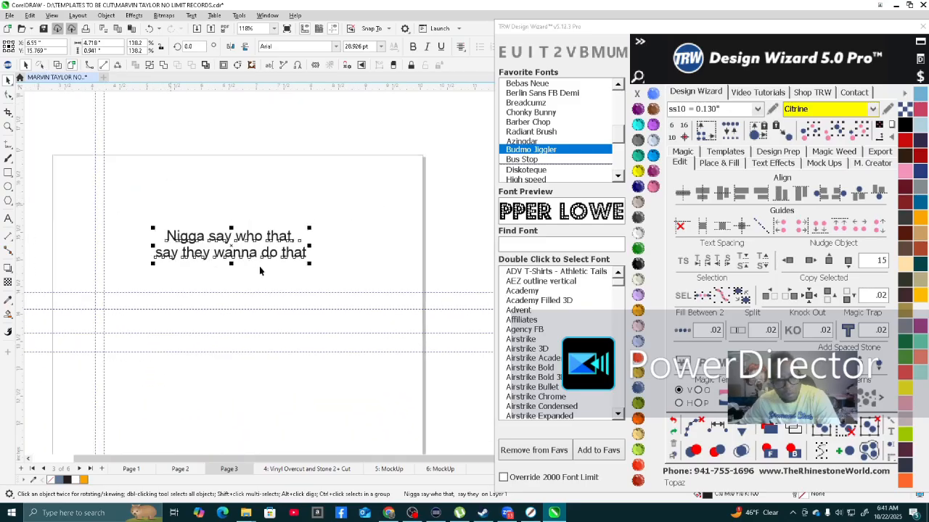
left_click_drag(323, 277, 385, 364)
Split the lyric into four lines by adding breaks before "who that," and before "do that".
scroll(348, 301, "up", 3)
scroll(332, 242, "up", 3)
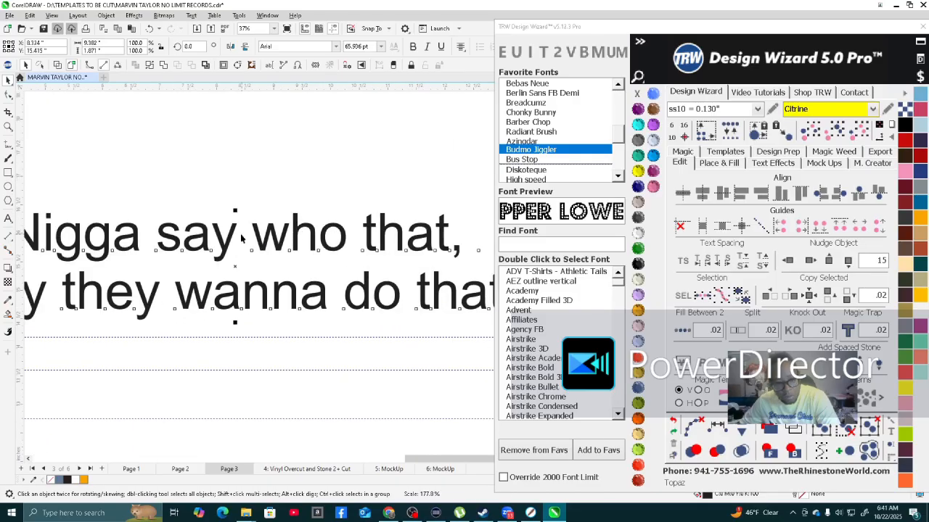
double_click(254, 229)
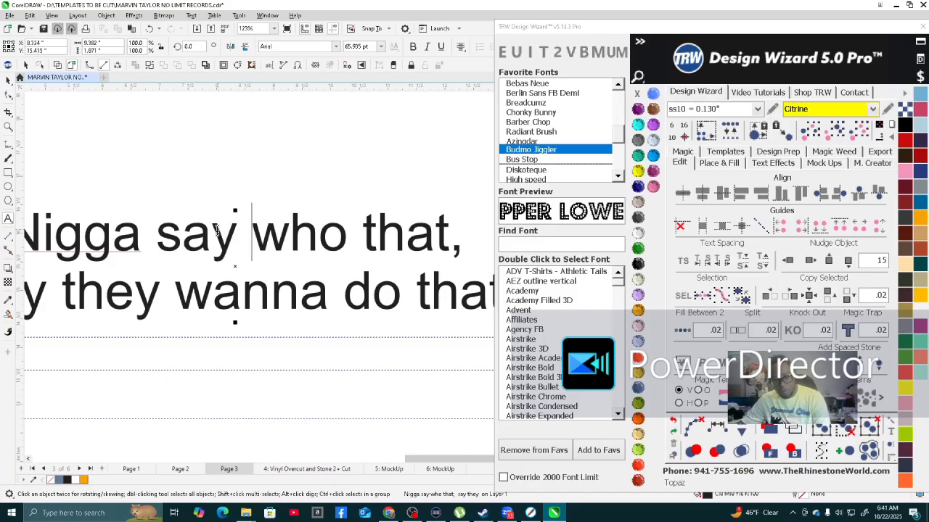
key("Return")
scroll(255, 248, "down", 1)
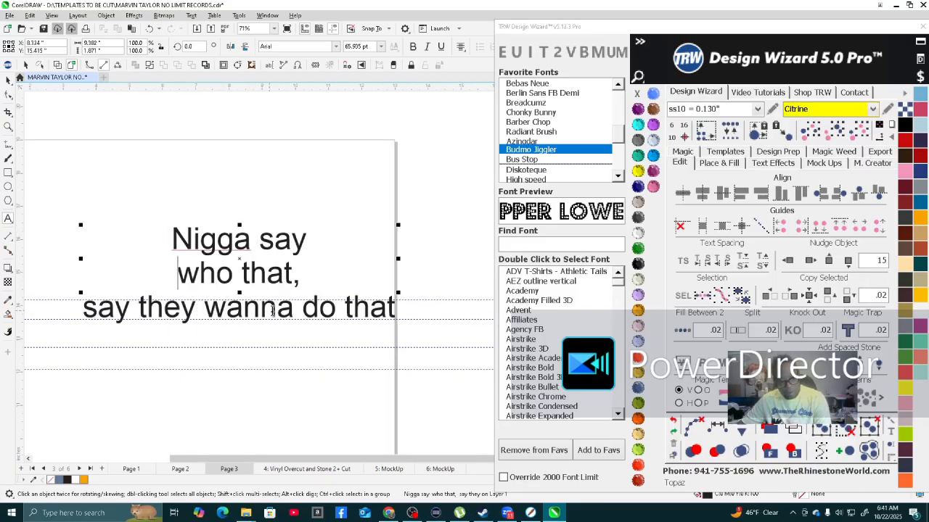
left_click(296, 307)
key("Return")
scroll(176, 314, "down", 1)
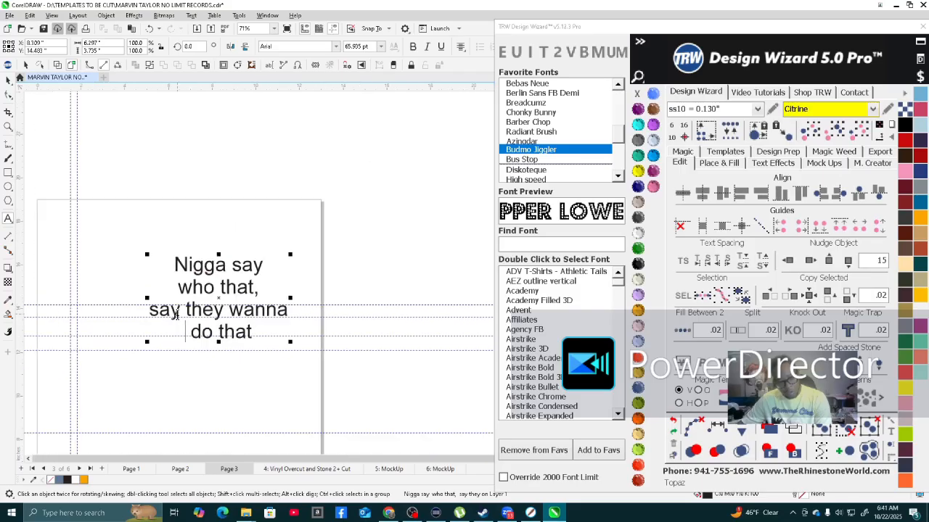
Scale the four-line lyric up proportionally to about 16.1 inches wide and 9.6 inches high.
left_click_drag(146, 344, 23, 454)
scroll(358, 251, "down", 1)
scroll(358, 251, "up", 1)
scroll(309, 172, "down", 1)
scroll(310, 174, "down", 1)
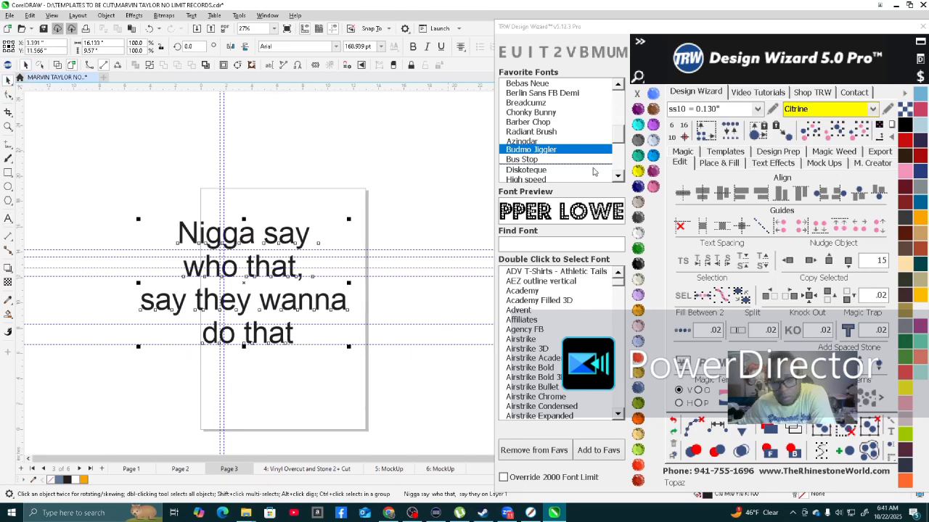
Try the Bus Stop, Budmo Jiggler and Azingdar fonts on the four-line lyric and set it to Radiant Brush.
left_click(546, 159)
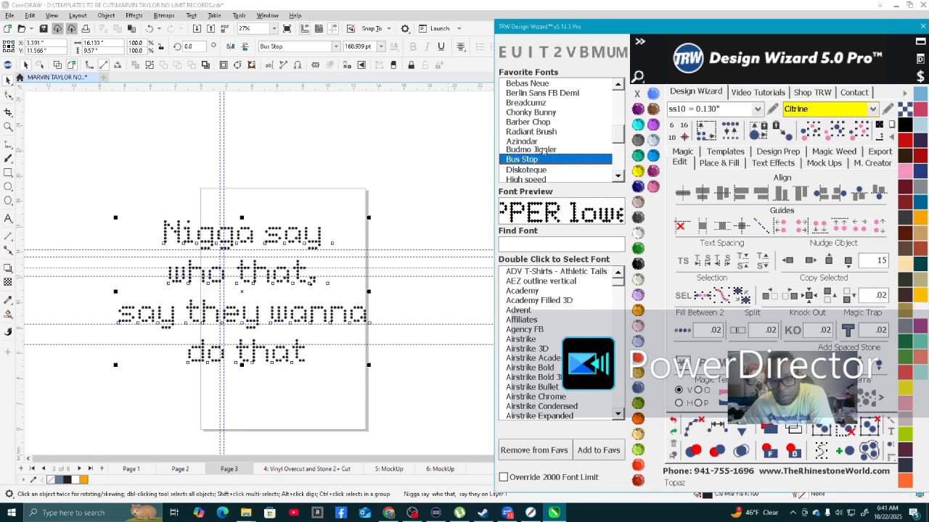
left_click(542, 148)
left_click(542, 140)
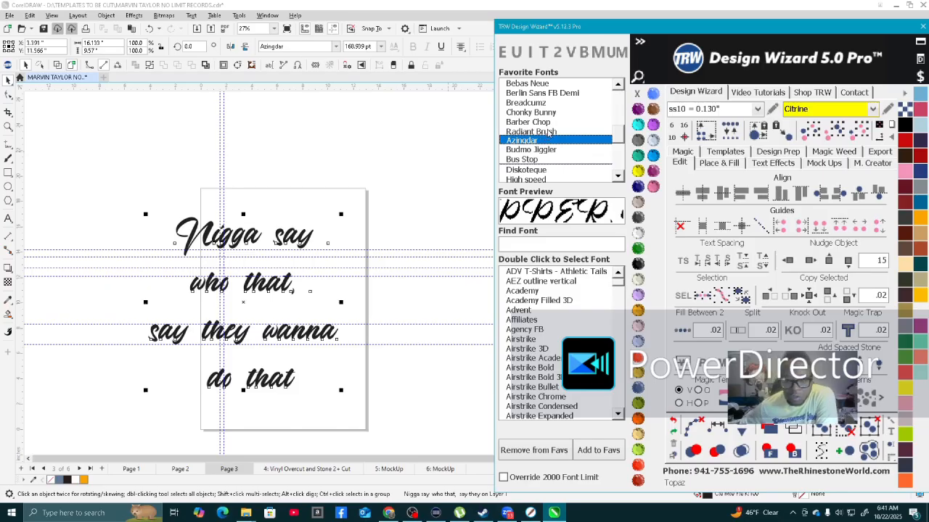
left_click(551, 132)
Scale the lyric proportionally to about 11.9 inches wide and 14.2 inches high and position it within the page.
scroll(377, 225, "up", 3)
scroll(213, 305, "down", 1)
left_click_drag(258, 354, 340, 413)
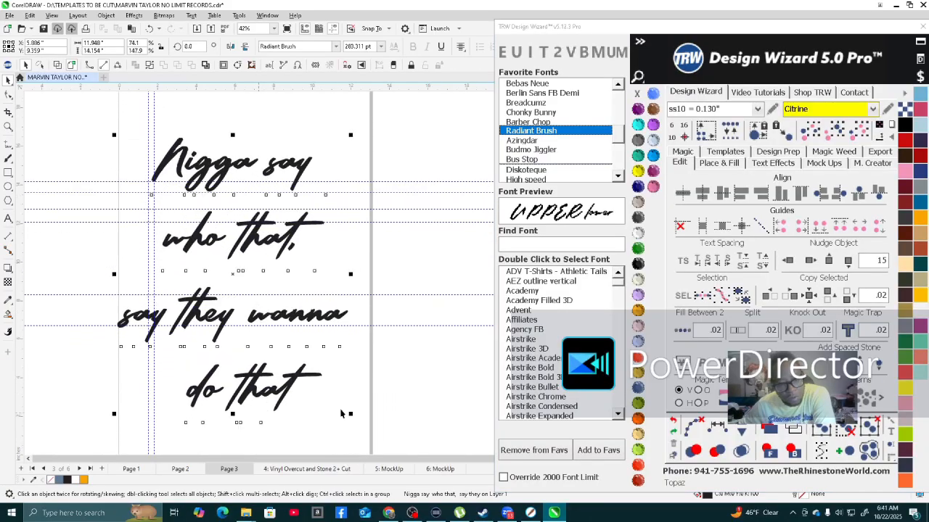
scroll(217, 182, "up", 2)
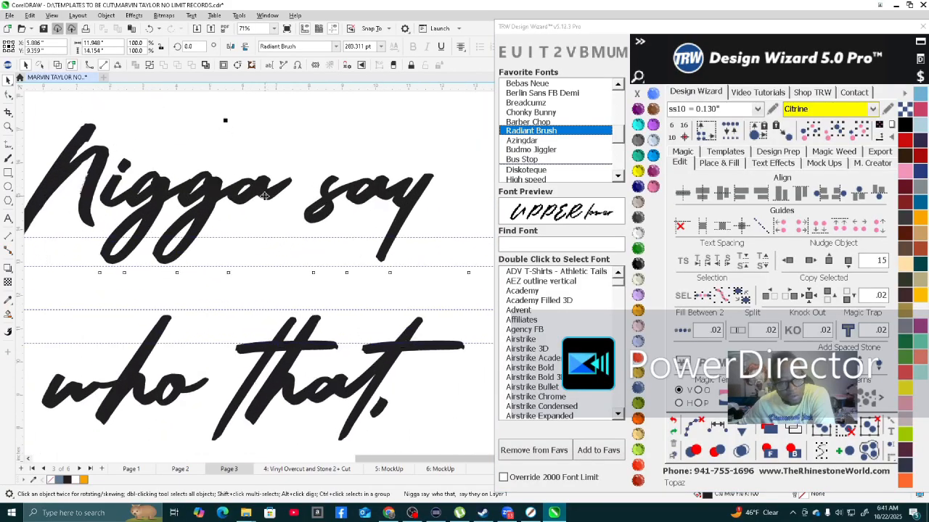
scroll(252, 268, "down", 4)
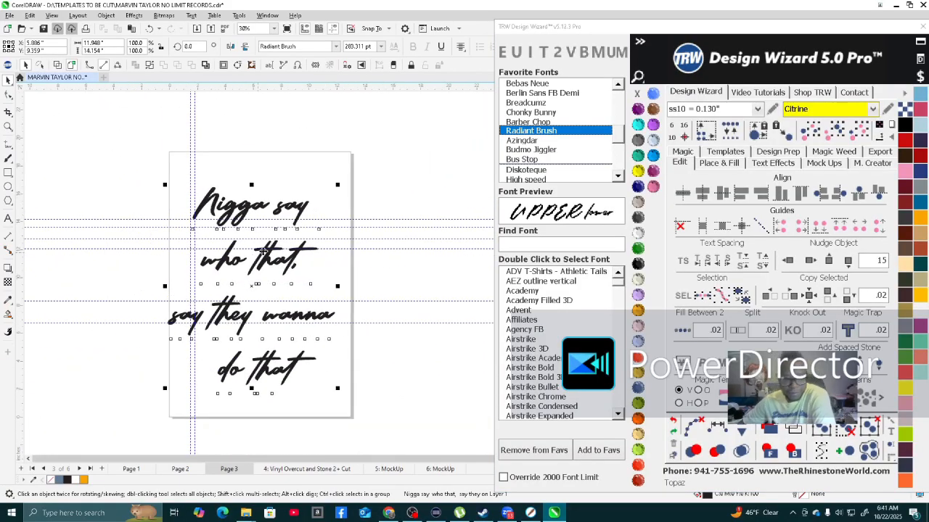
mouse_move(272, 256)
left_mouse_down()
mouse_move(286, 237)
mouse_move(268, 246)
left_mouse_up()
scroll(265, 246, "up", 1)
scroll(261, 247, "down", 3)
scroll(263, 249, "up", 5)
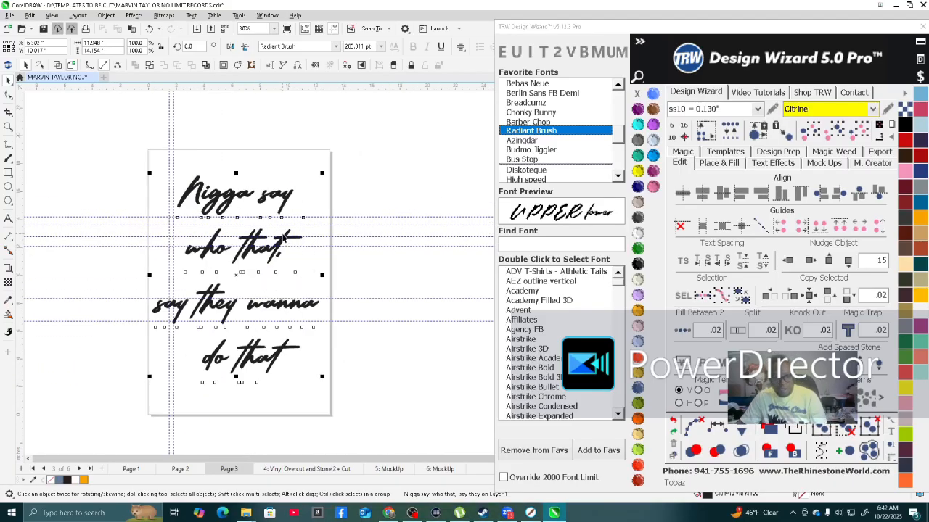
scroll(192, 269, "down", 5)
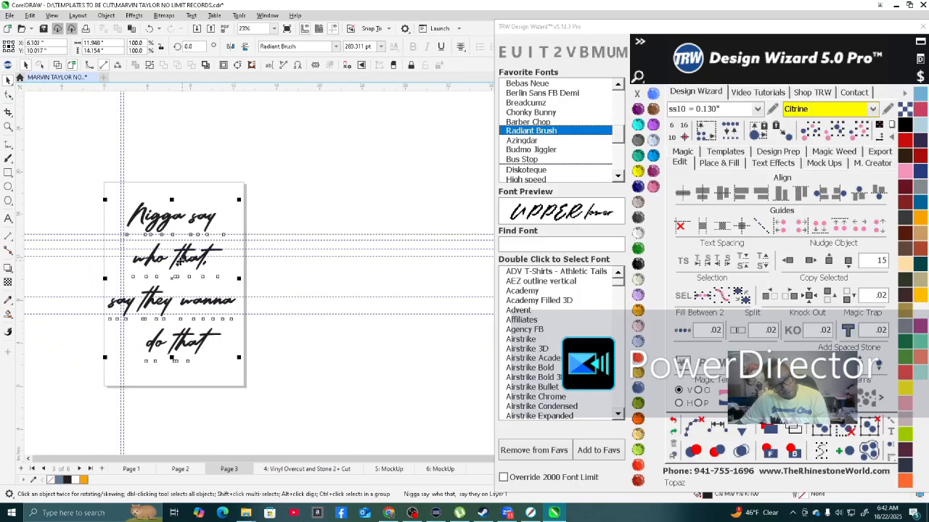
Place a copy of the lyric beside the page and weld its letters into a single curve.
left_click_drag(180, 258, 344, 280)
right_click(344, 280)
scroll(409, 264, "up", 3)
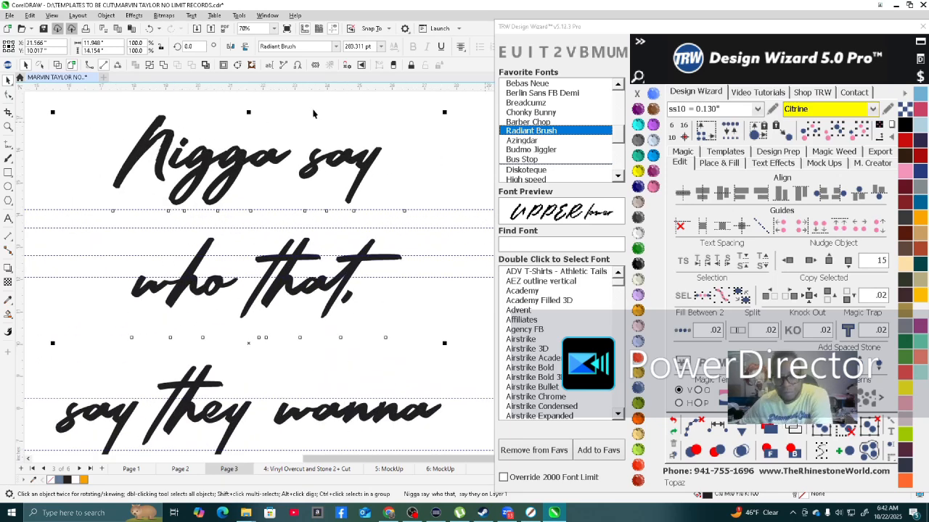
left_click(164, 66)
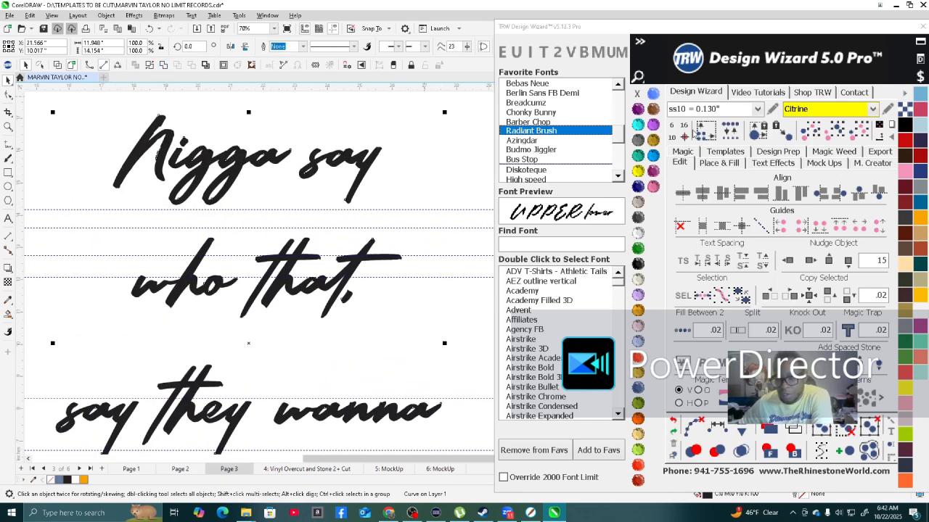
Island Fill the welded lyric copy with ss10 Citrine stones inside the shape at 0.02 spacing.
left_click(717, 164)
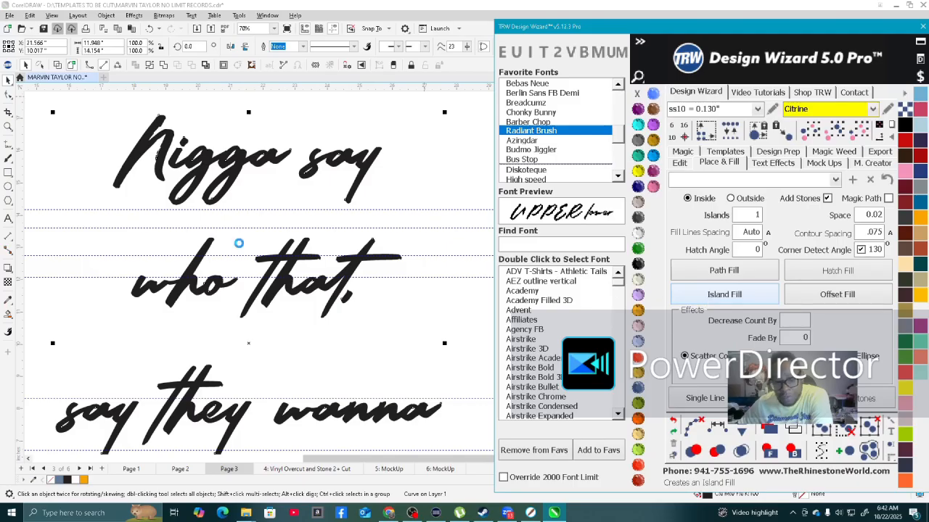
scroll(299, 203, "down", 2)
scroll(330, 240, "down", 2)
scroll(330, 239, "up", 3)
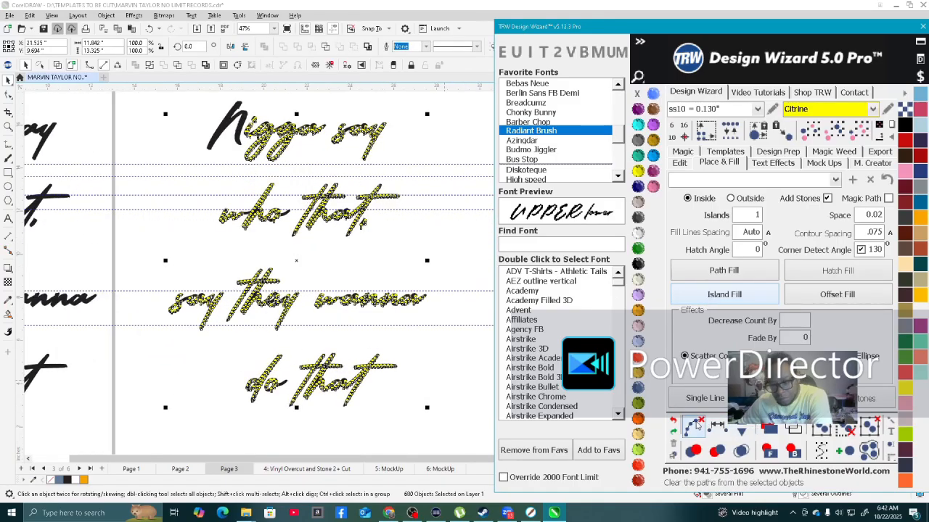
Clear the paths from the stone-filled lyric and merge its overlapping stones.
left_click(698, 426)
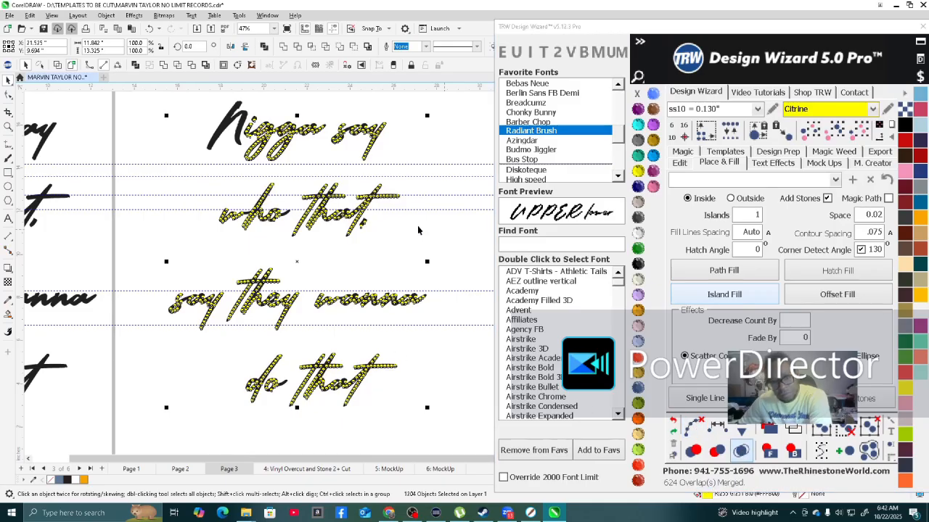
scroll(347, 294, "up", 2)
scroll(371, 256, "down", 2)
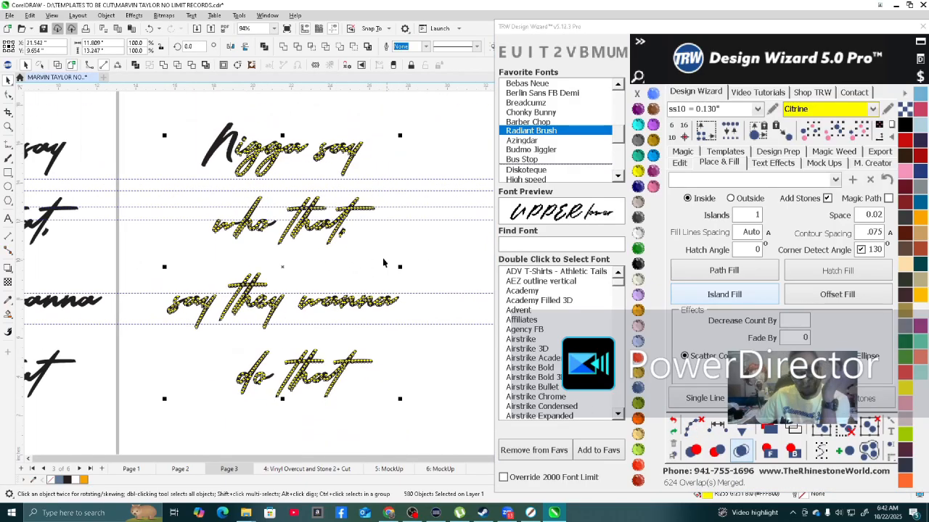
Delete the stone-filled lyric copy beside the page.
left_click(428, 158)
scroll(385, 212, "down", 2)
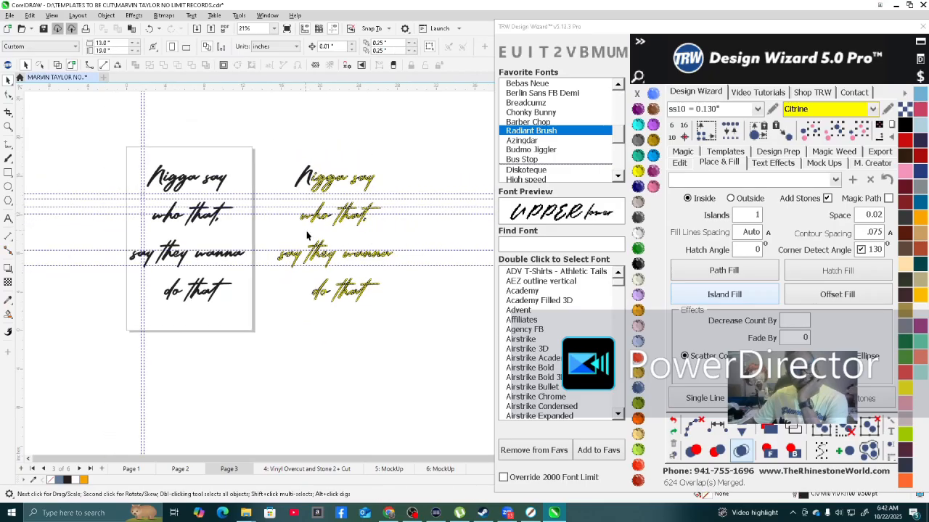
scroll(306, 236, "up", 1)
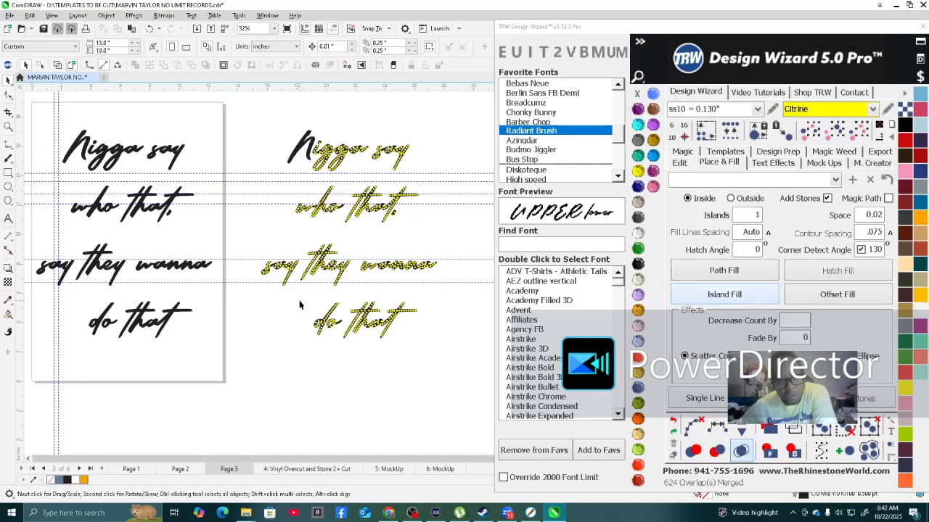
scroll(298, 305, "up", 1)
scroll(349, 289, "down", 2)
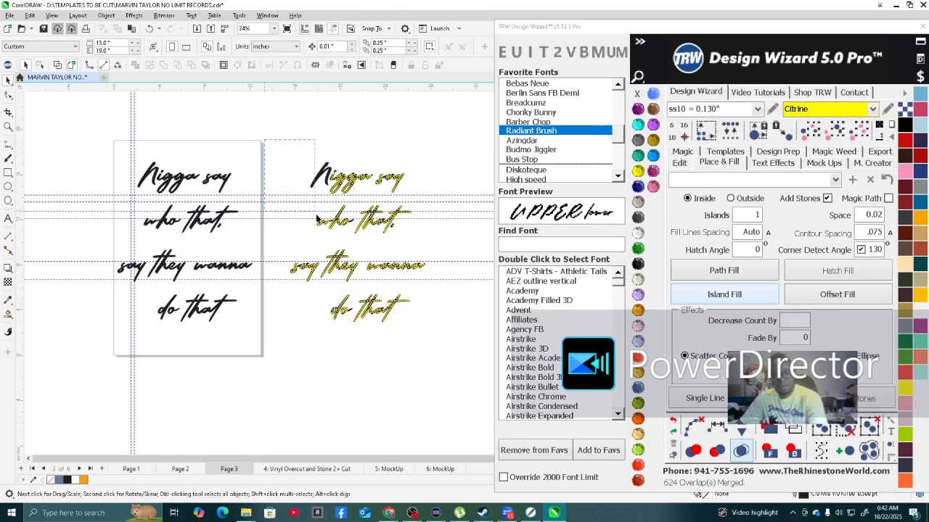
left_click(359, 178)
key("Delete")
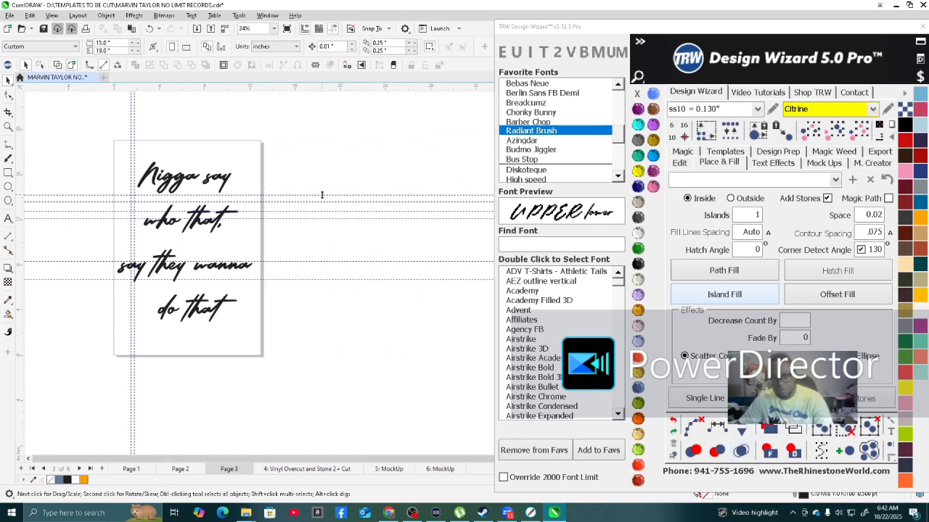
Place a new editable copy of the lyric beside the page as a spare.
left_click(220, 222)
left_click_drag(220, 223, 388, 239)
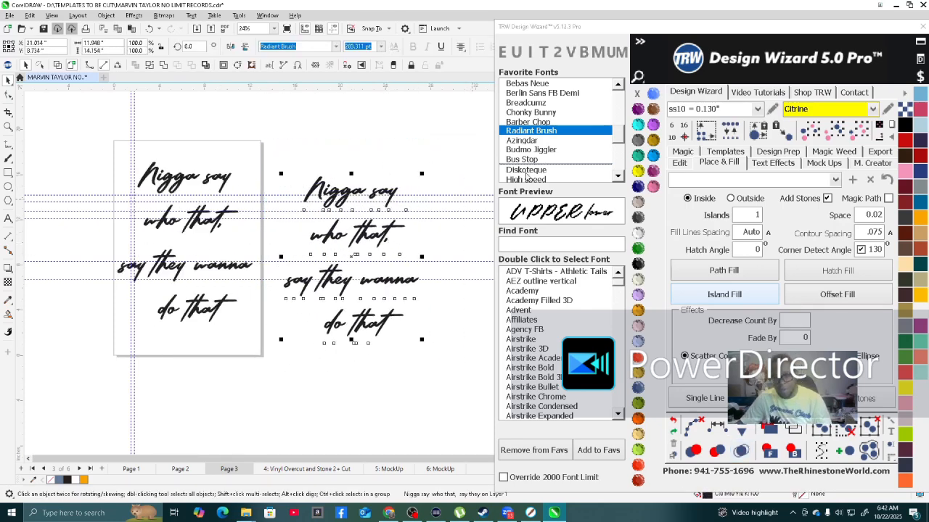
scroll(181, 250, "up", 1)
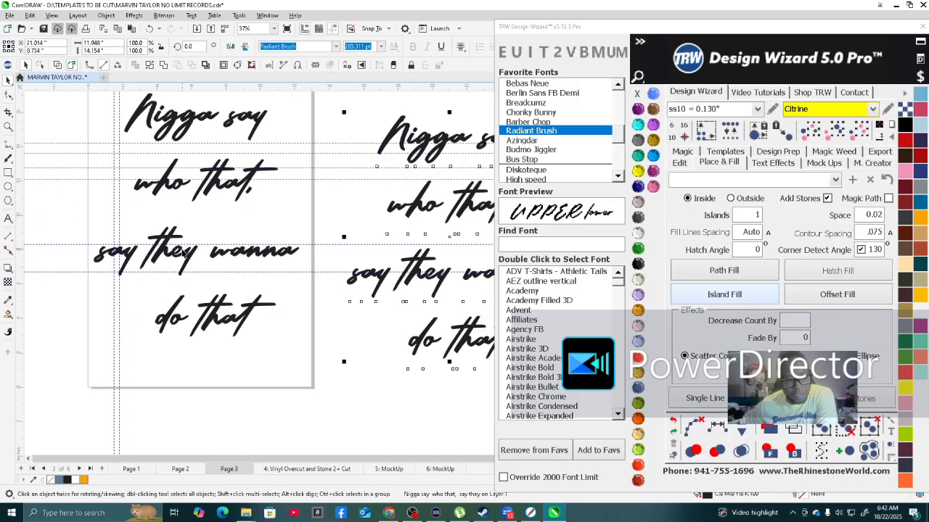
scroll(187, 251, "down", 1)
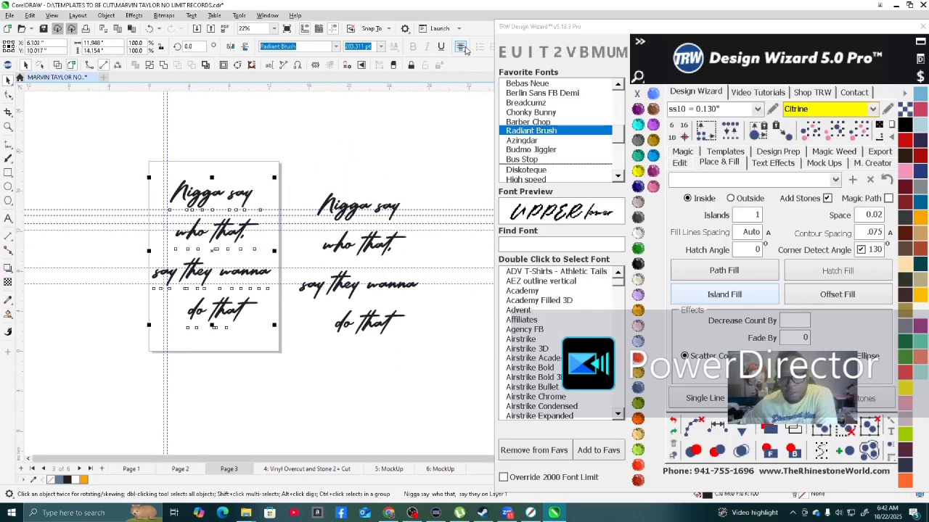
left_click(462, 47)
left_click(484, 82)
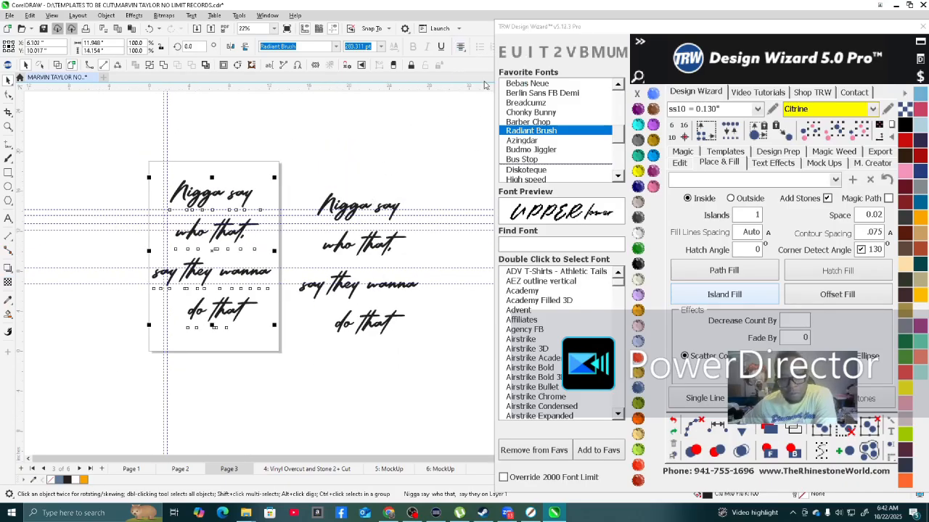
scroll(261, 247, "up", 2)
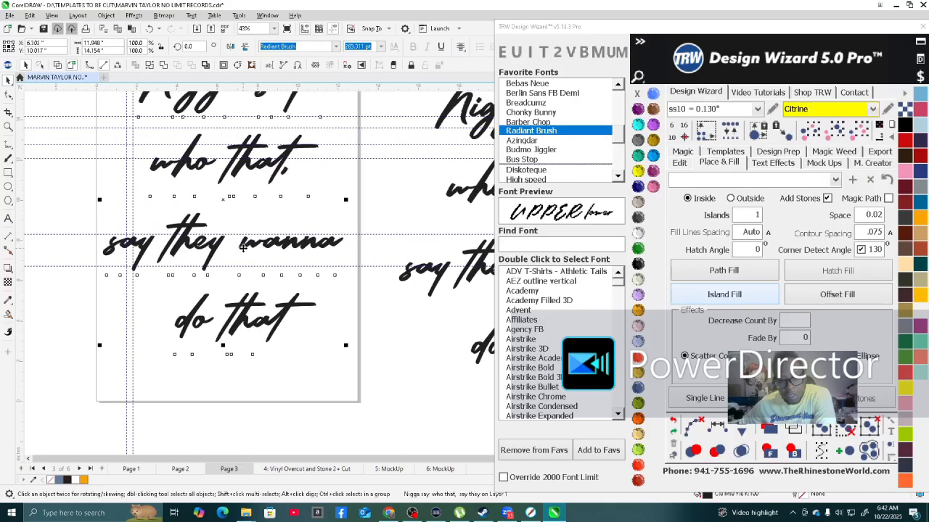
scroll(227, 290, "down", 2)
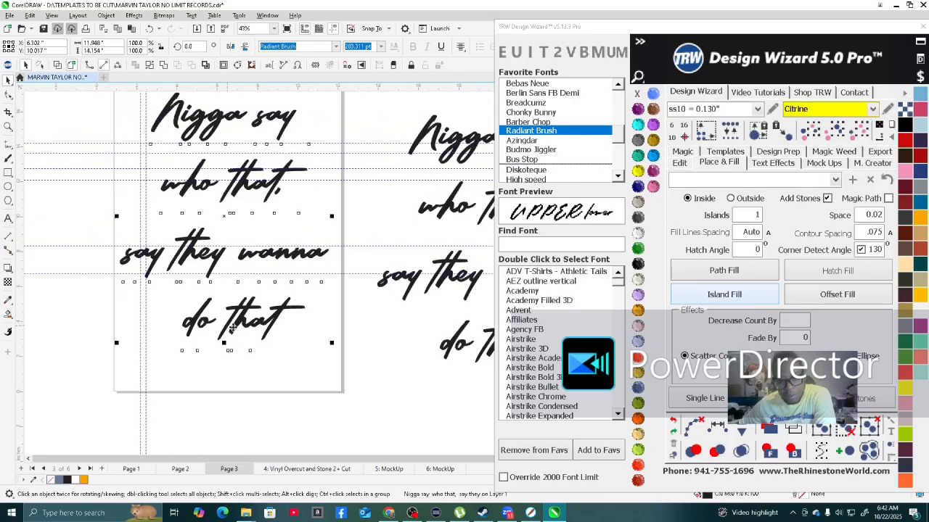
Decrease the line spacing of the lyric on the page repeatedly until its four lines nearly interlock.
left_click(681, 162)
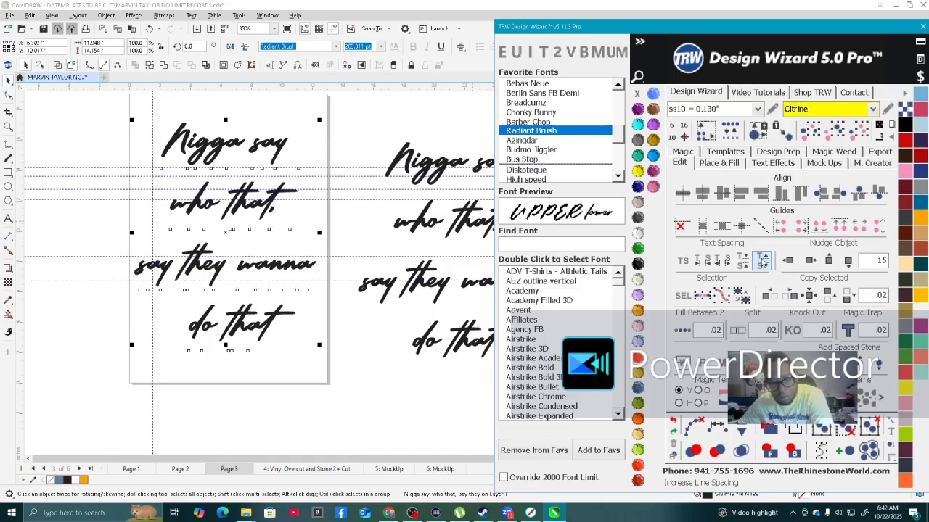
left_click(741, 266)
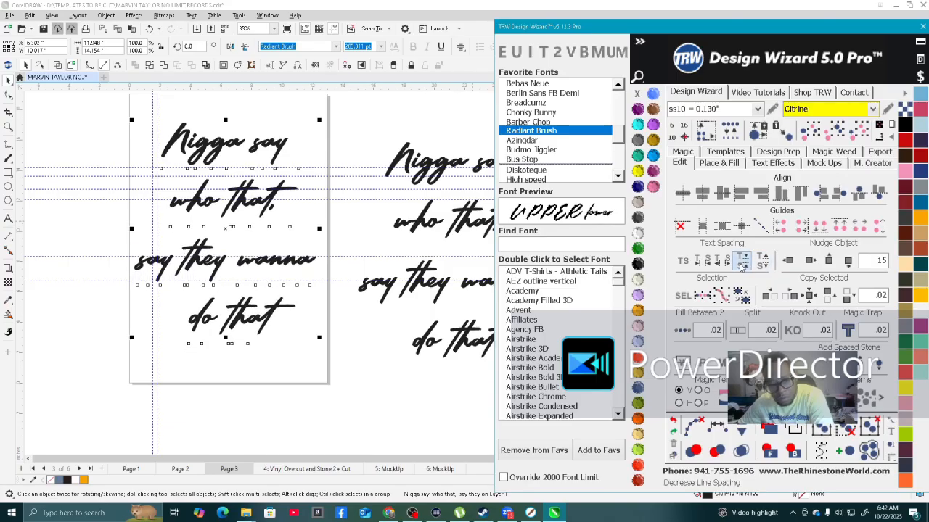
left_click(741, 267)
left_click(741, 267)
left_click(742, 266)
left_click(742, 267)
left_click(742, 266)
left_click(742, 266)
left_click(741, 266)
left_click(741, 267)
left_click(741, 266)
left_click(741, 266)
left_click(742, 266)
left_click(741, 267)
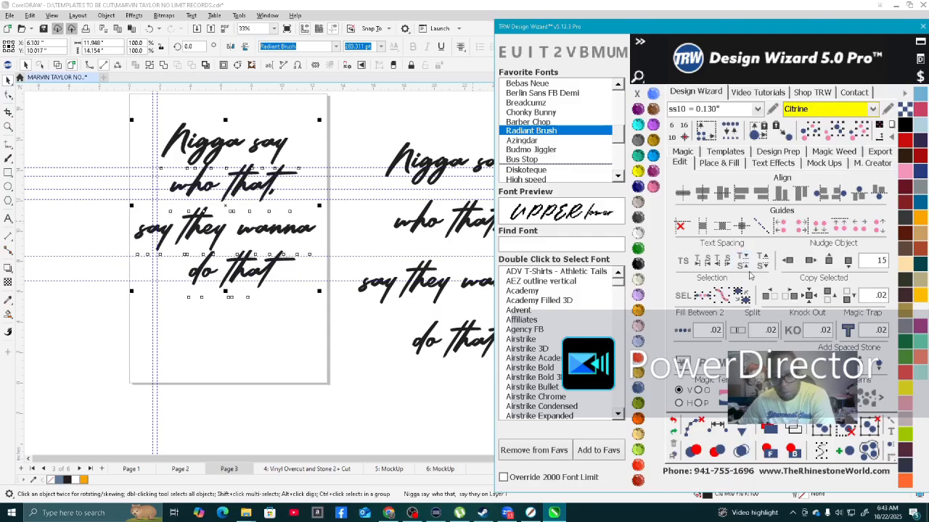
Increase the line spacing of the page lyric slightly to loosen the gap between its lines.
left_click(762, 264)
left_click(761, 264)
left_click(762, 264)
left_click(761, 264)
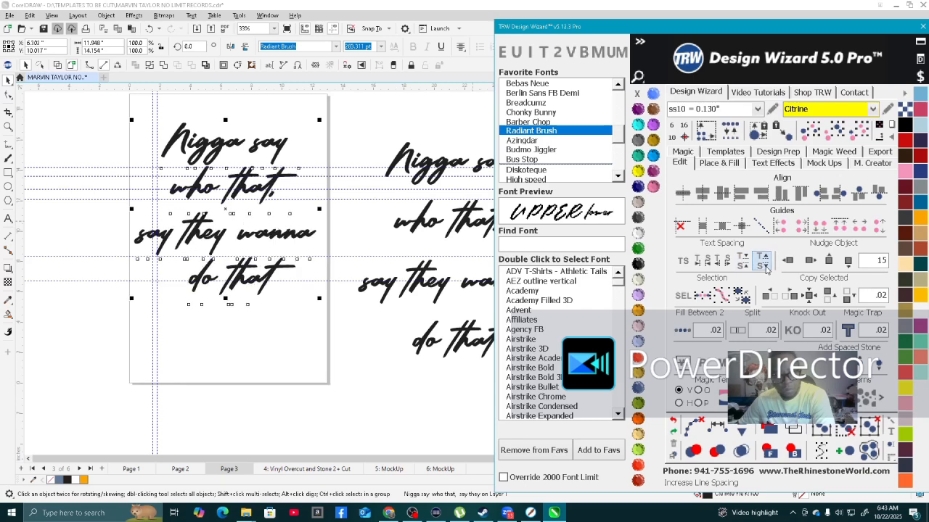
left_click(762, 264)
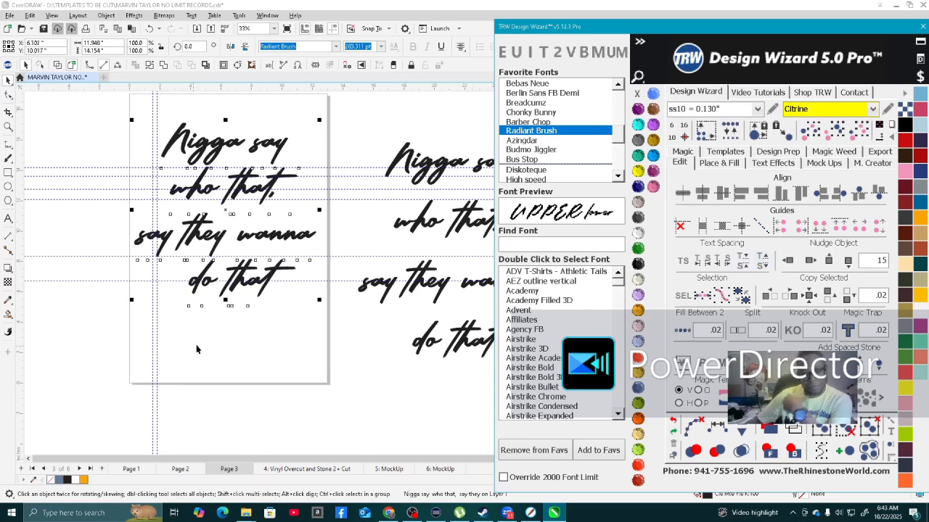
Narrow the page lyric to about 10.5 inches wide and scale it proportionally to about 11.4 by 12.5 inches.
left_click(205, 253)
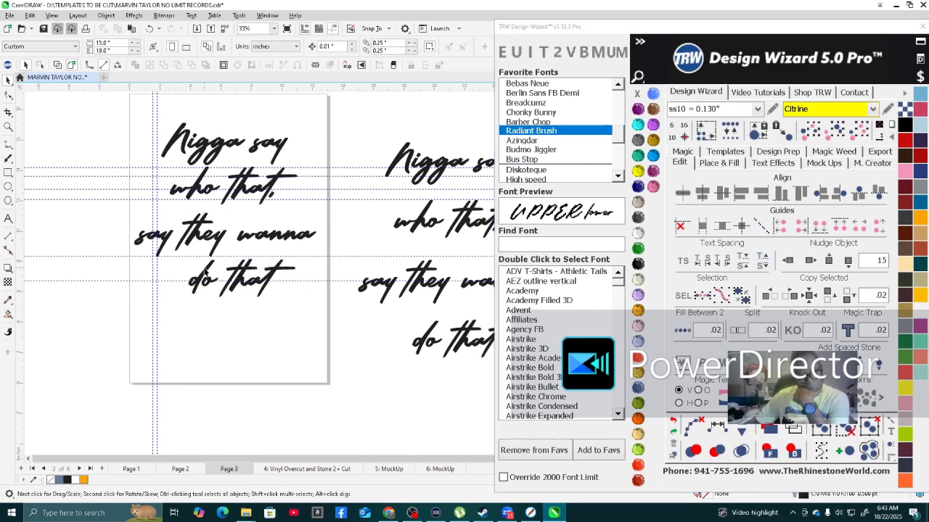
left_click(188, 265)
left_click_drag(134, 210, 158, 208)
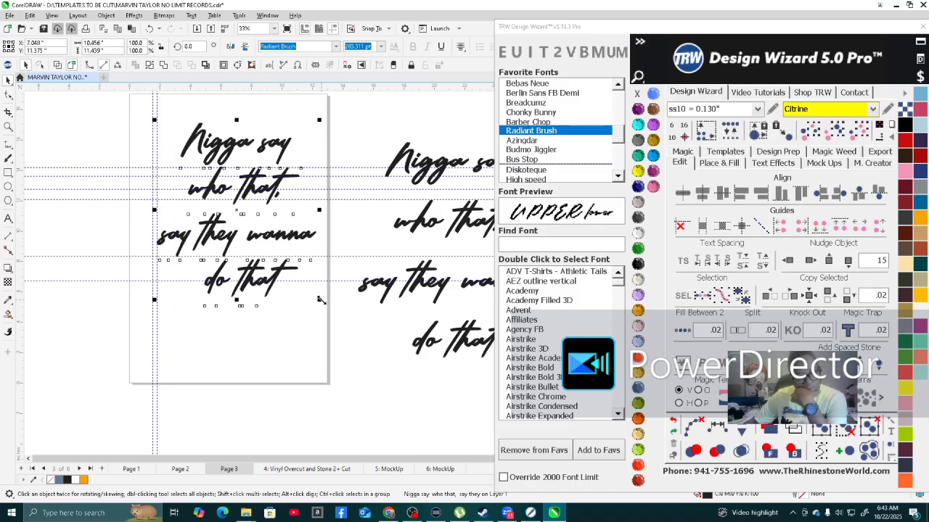
left_click_drag(320, 300, 332, 331)
scroll(269, 190, "up", 3)
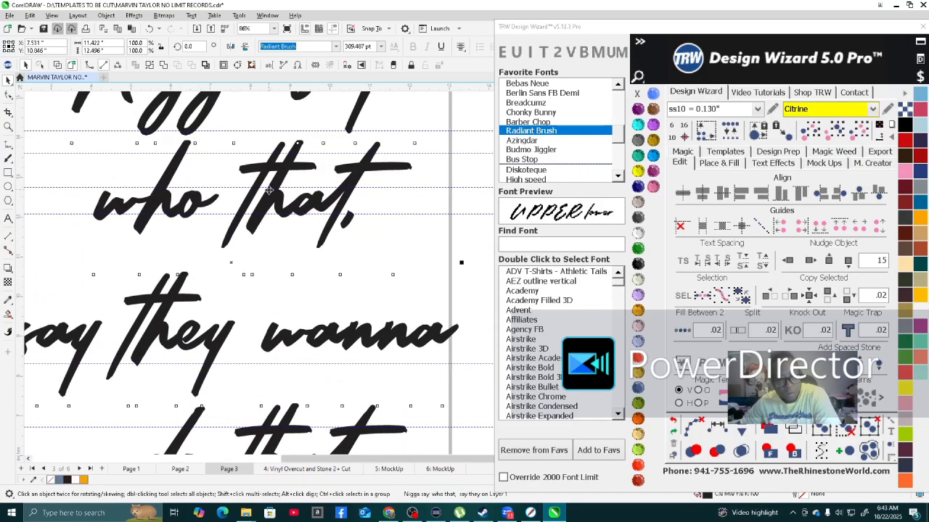
scroll(264, 165, "down", 4)
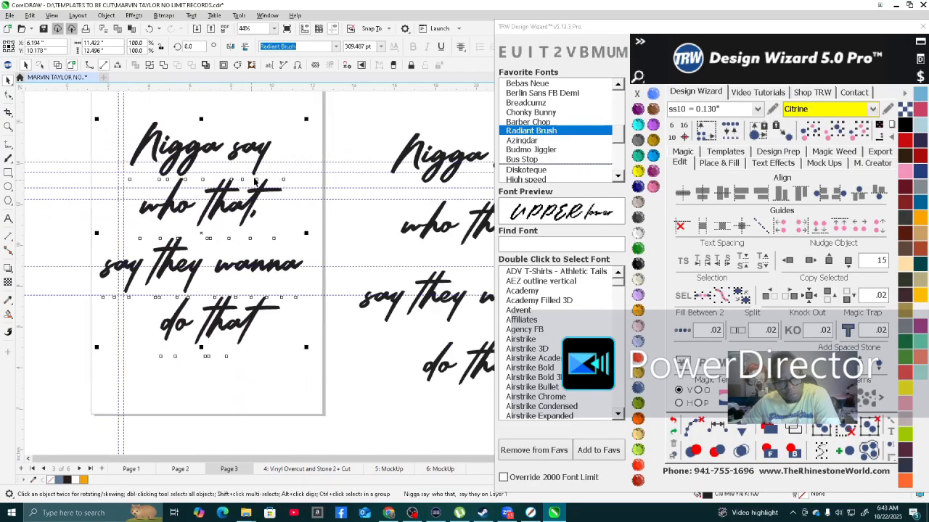
Center the resized lyric on the page and weld its letters into a single curve.
scroll(187, 192, "up", 5)
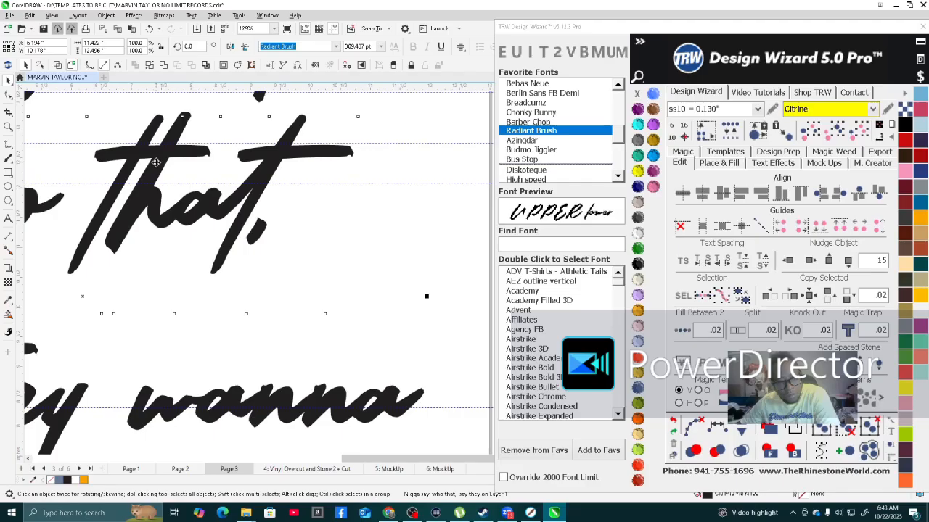
scroll(182, 176, "down", 5)
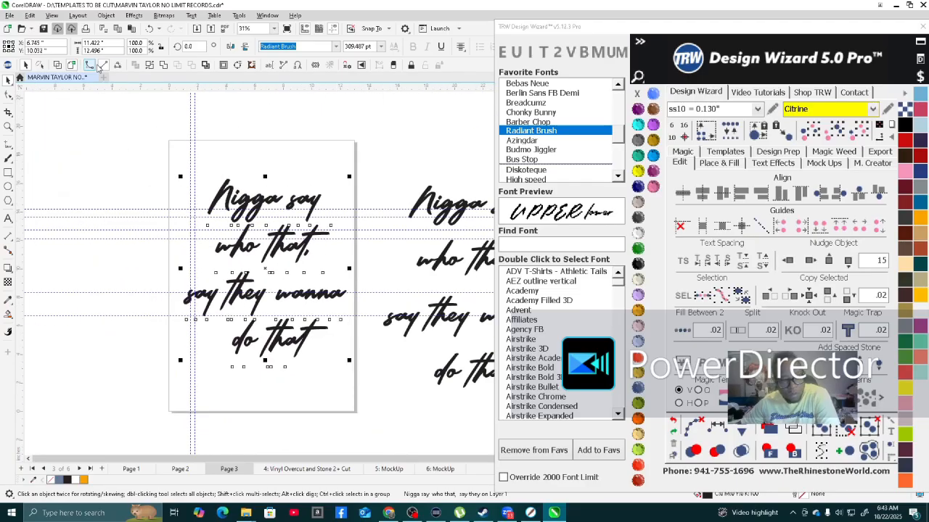
left_click(163, 64)
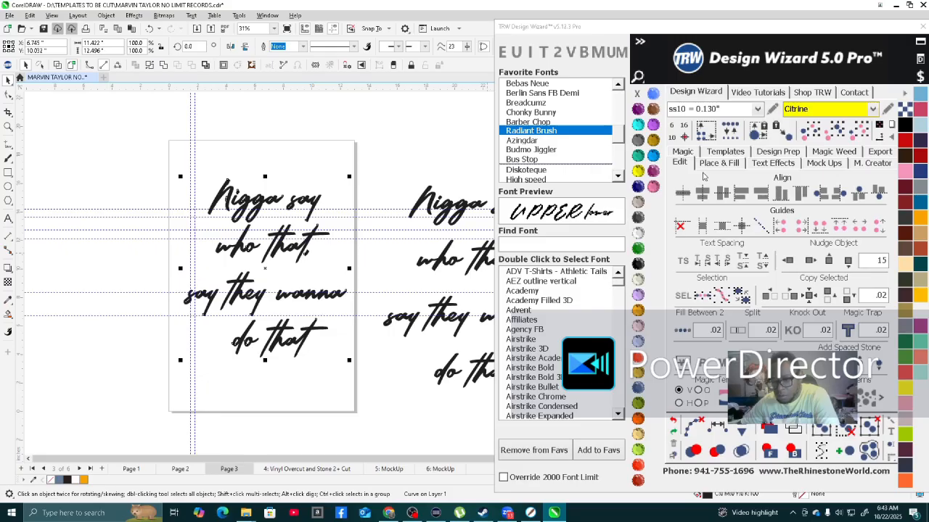
Try an Island Fill of ss10 Citrine stones on the welded script lyric and merge its overlapping stones.
left_click(725, 164)
left_click(718, 295)
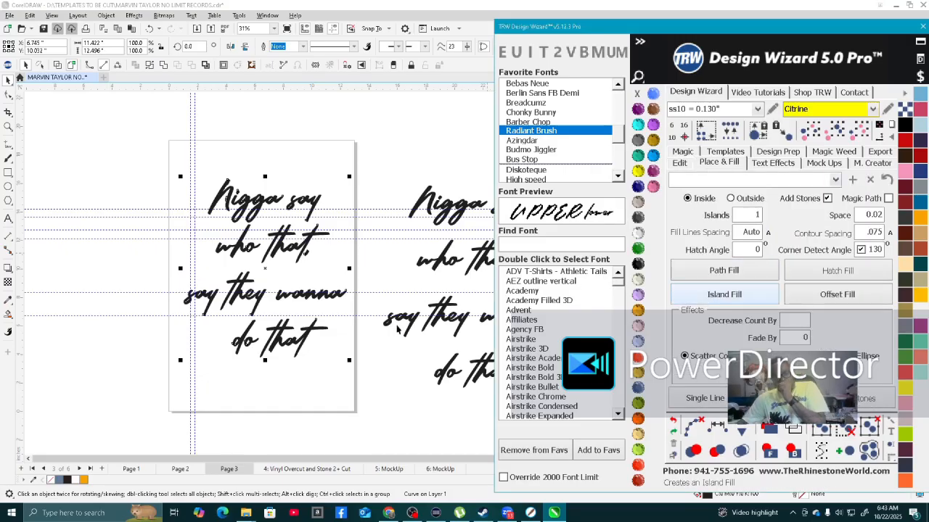
scroll(274, 247, "up", 4)
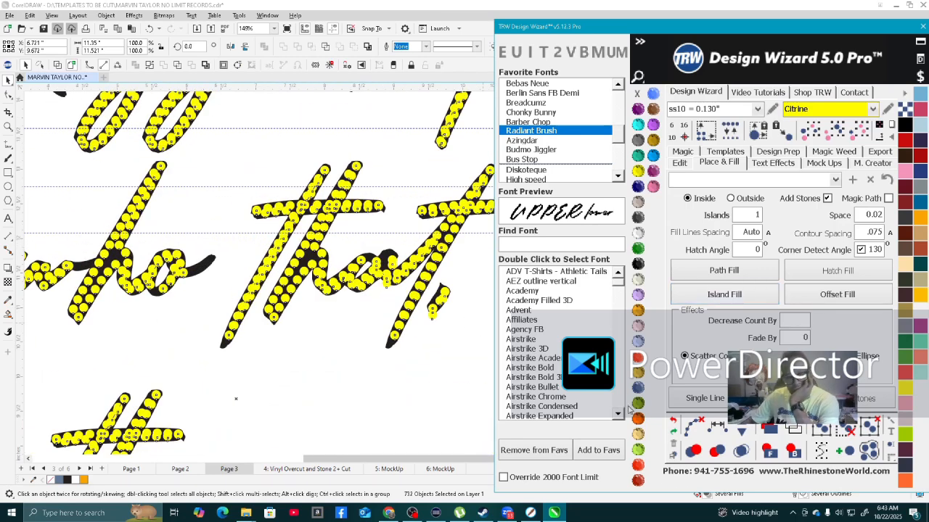
left_click(741, 450)
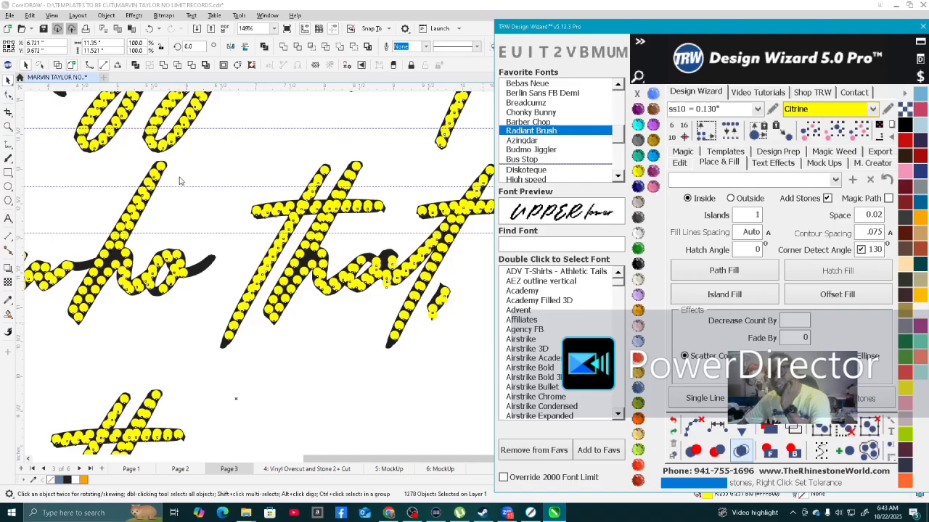
scroll(189, 170, "down", 3)
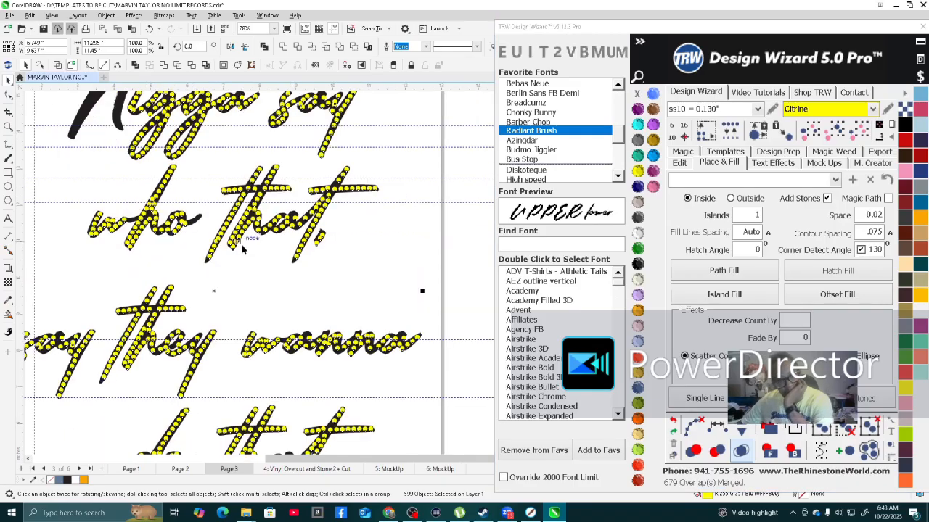
left_click(351, 274)
scroll(349, 290, "down", 2)
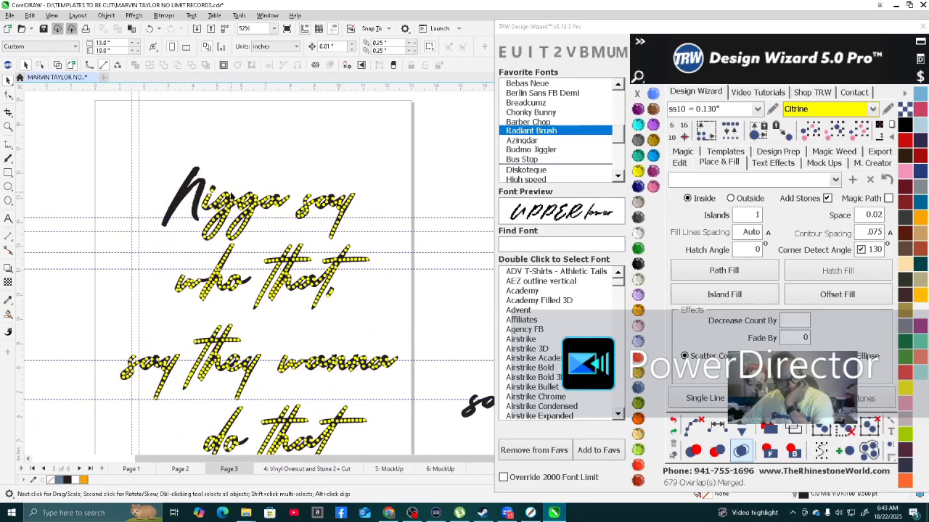
Delete the stone-filled script lyric from the page and set the remaining text copy in the Barber Chop font.
scroll(148, 173, "down", 2)
left_click_drag(295, 370, 123, 145)
key("Delete")
left_click(398, 237)
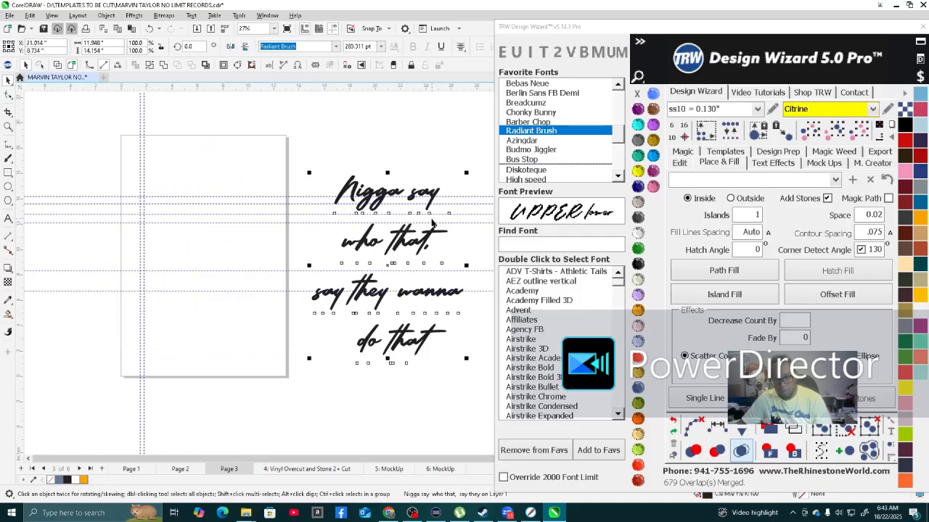
left_click(527, 122)
scroll(95, 336, "down", 2)
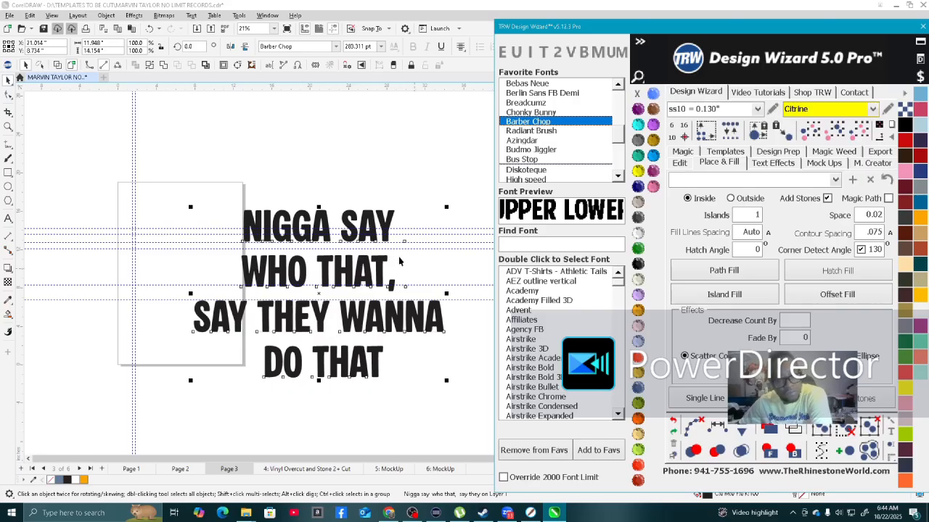
Move the Barber Chop lyric onto the page and narrow it to about 13 inches wide.
left_click_drag(446, 294, 412, 294)
left_click_drag(342, 267, 225, 252)
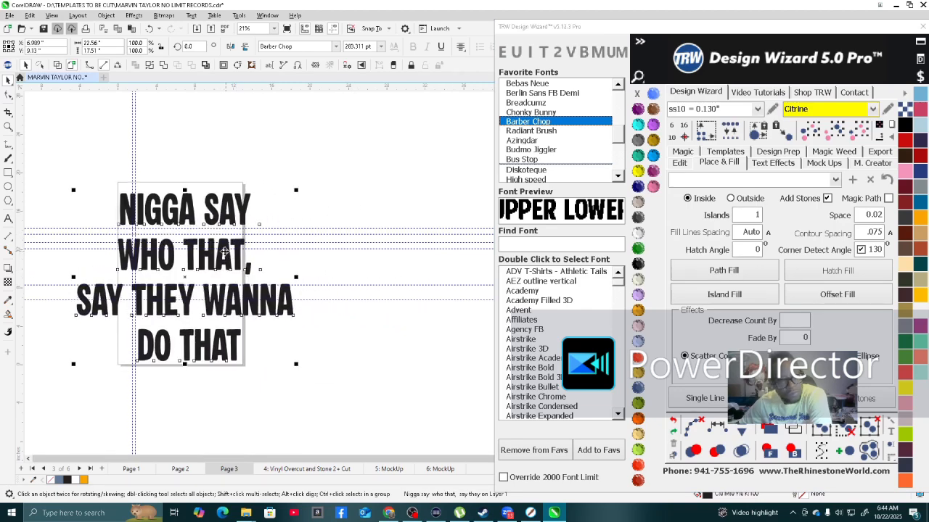
scroll(70, 302, "up", 2)
left_click_drag(76, 271, 139, 272)
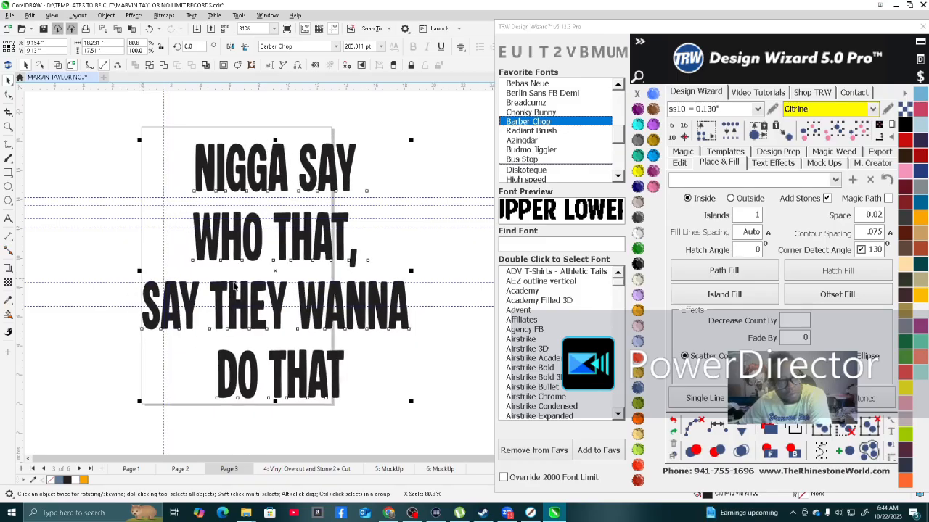
scroll(402, 281, "up", 1)
left_click_drag(401, 271, 313, 266)
scroll(312, 265, "down", 1)
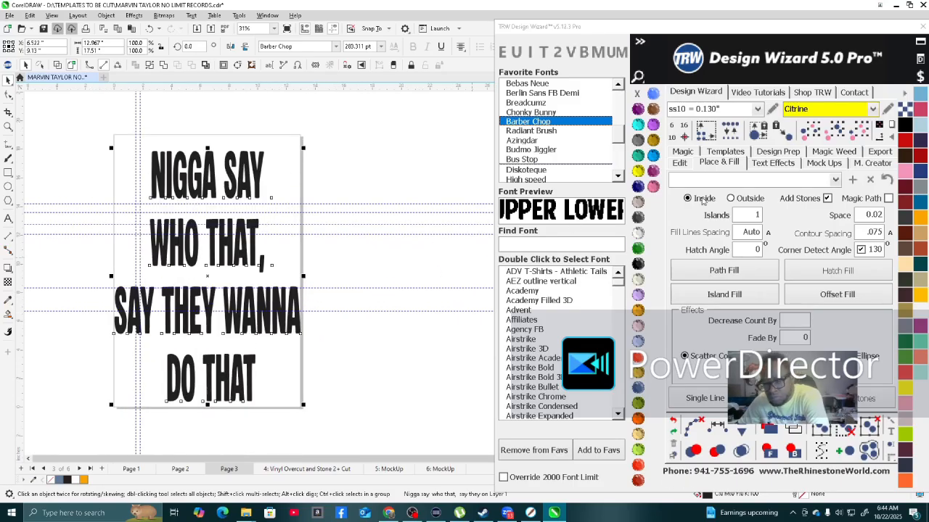
Decrease the lyric's line spacing repeatedly until the block is about 14.5 inches tall.
left_click(679, 162)
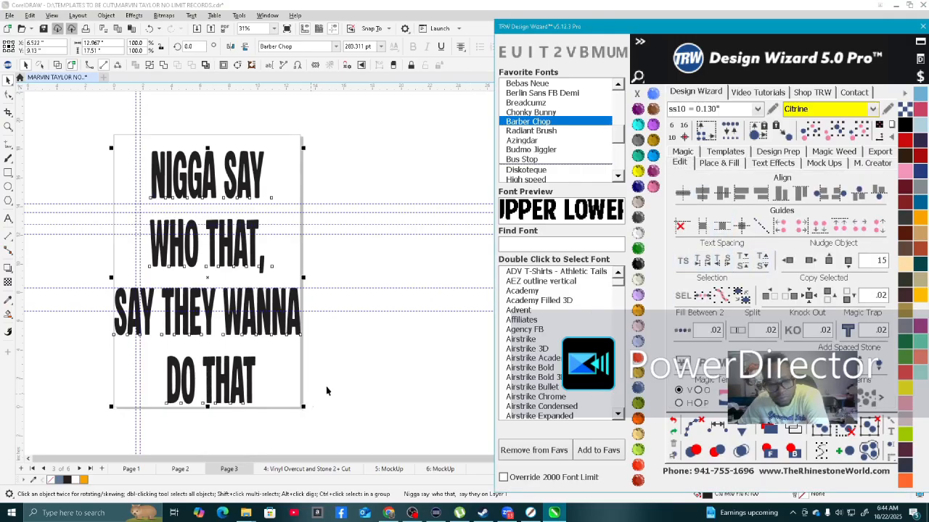
left_click(742, 261)
left_click(742, 261)
left_click(742, 261)
left_click(741, 262)
left_click(741, 261)
left_click(741, 262)
left_click(740, 261)
left_click(740, 261)
left_click(740, 261)
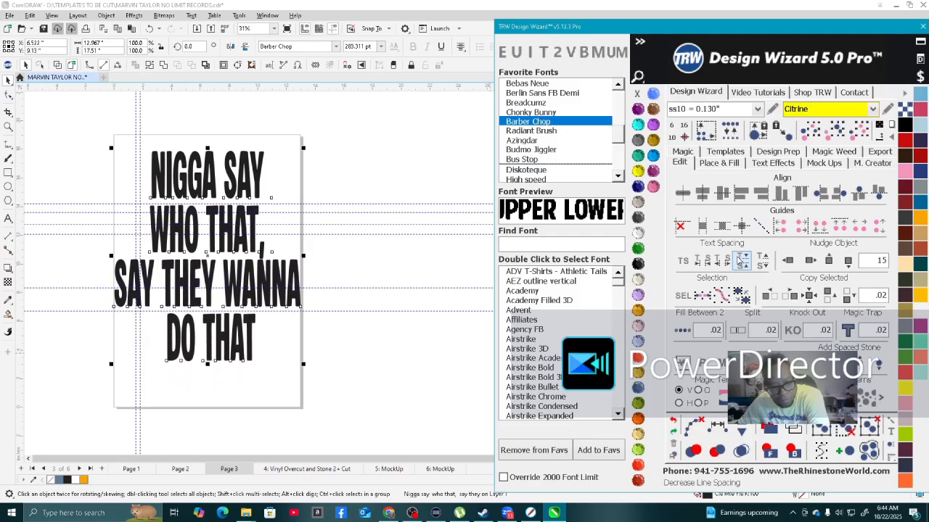
left_click(741, 261)
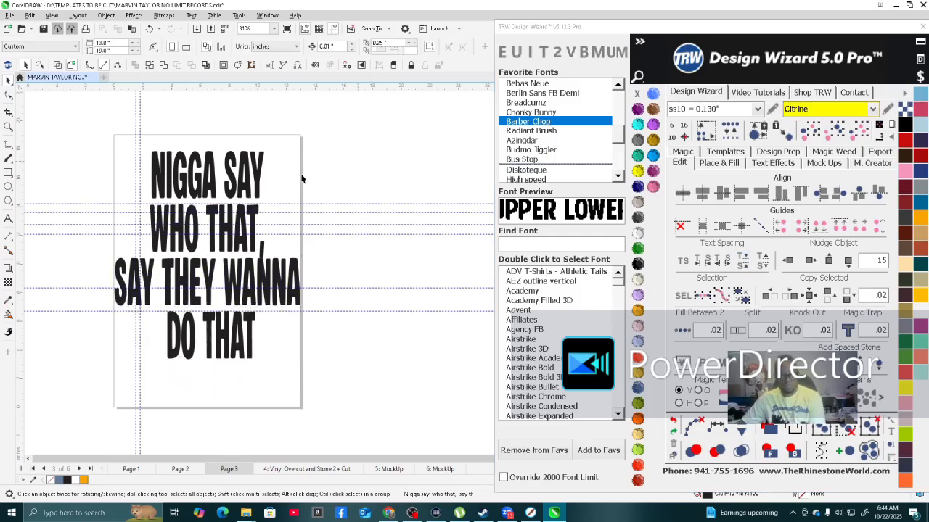
Fill the Barber Chop lyric with ss10 Citrine stones using Island Fill and merge the overlapping stones.
scroll(232, 113, "up", 3)
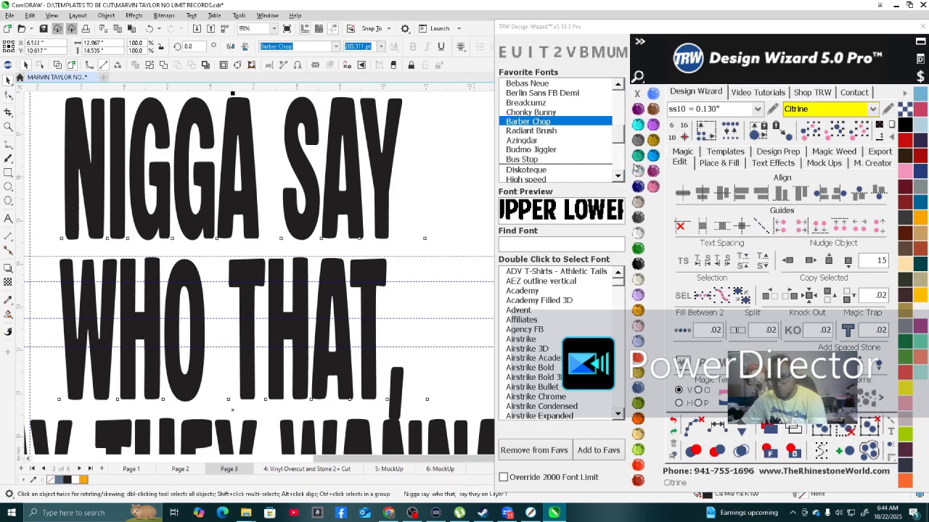
left_click(721, 164)
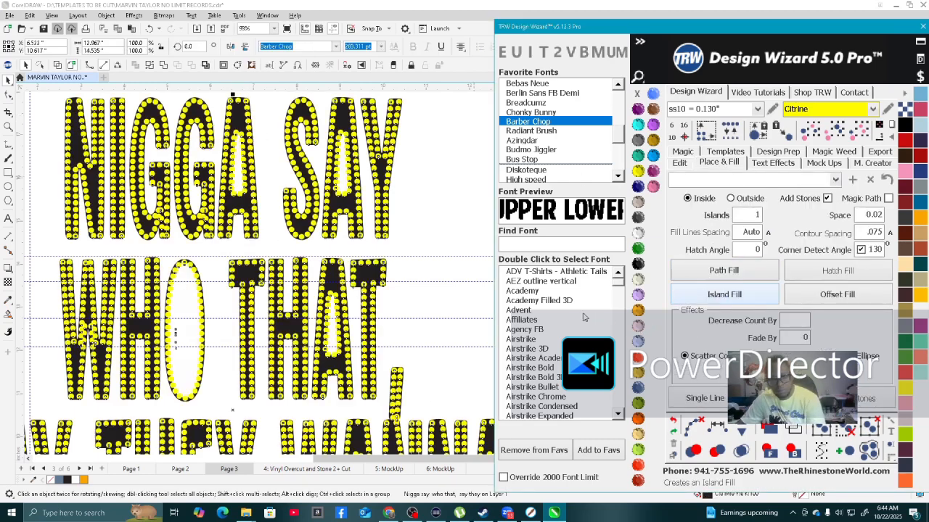
scroll(292, 257, "down", 4)
scroll(293, 258, "up", 1)
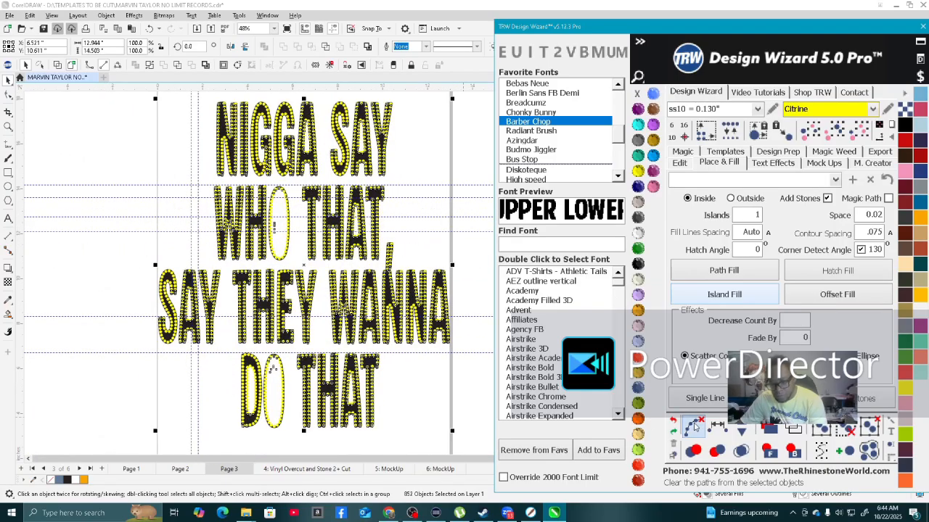
left_click(741, 451)
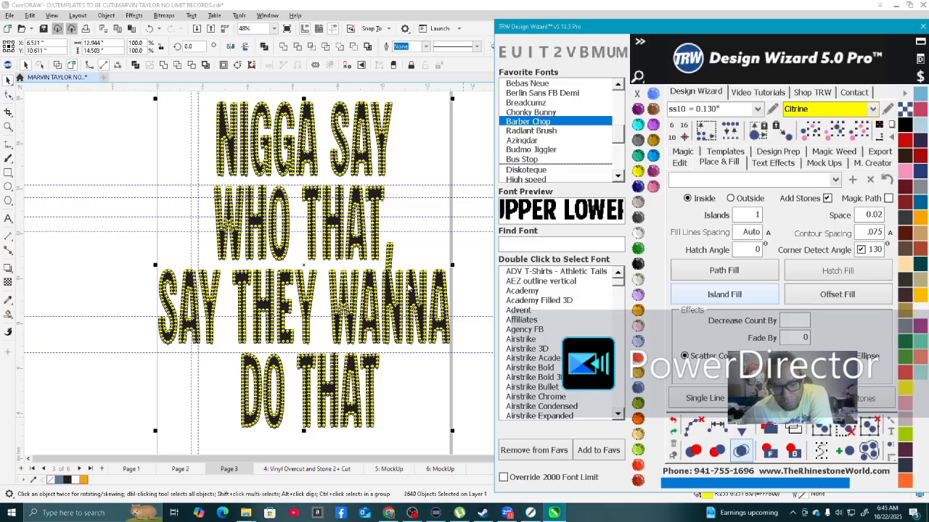
left_click(425, 238)
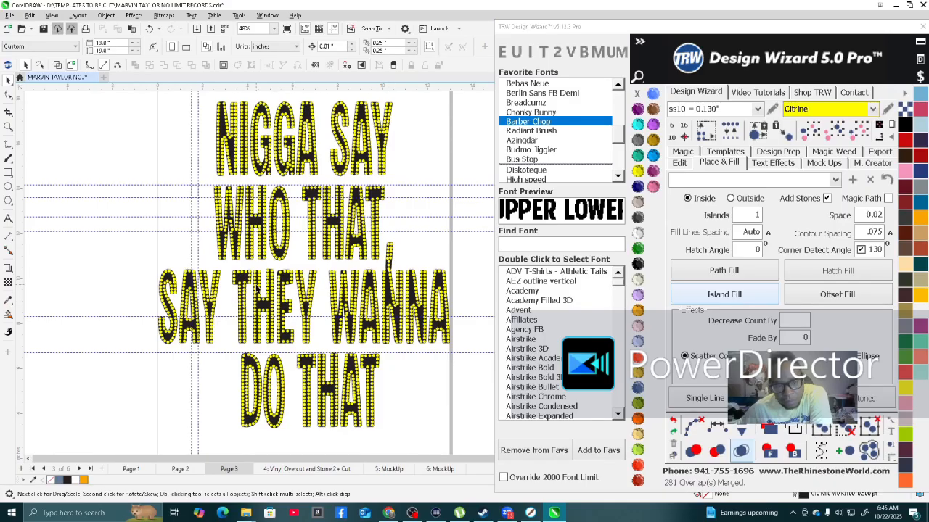
Copy the lyric text to the right of the page, try a Hatch Fill on it and merge overlapping stones.
scroll(284, 193, "up", 5)
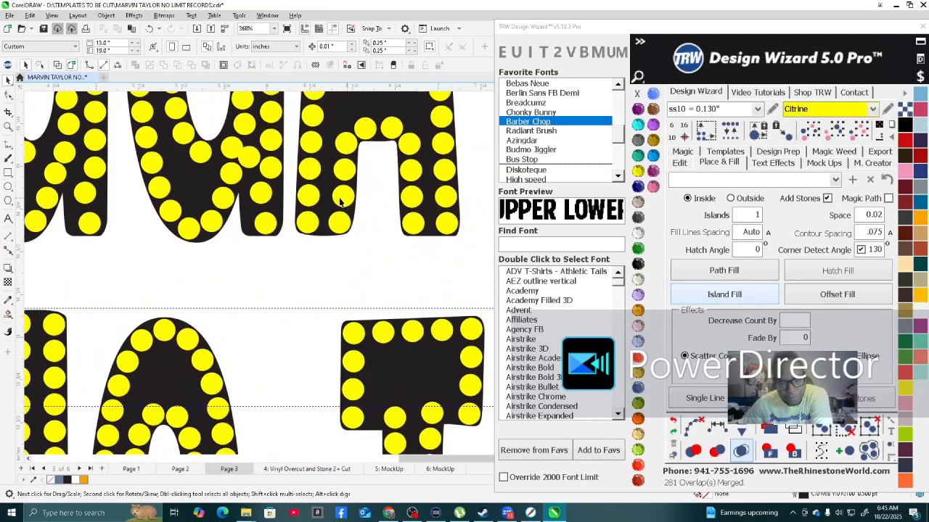
scroll(242, 197, "down", 4)
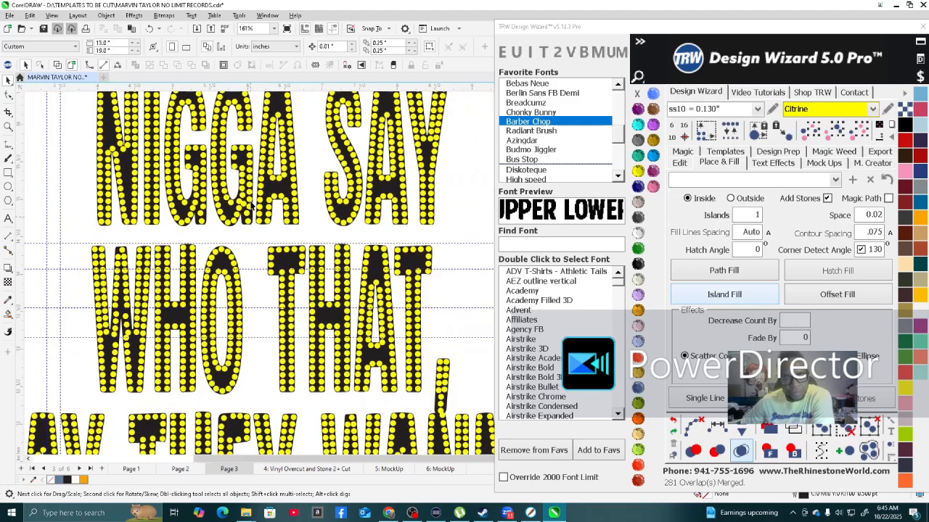
scroll(277, 172, "down", 1)
scroll(289, 217, "up", 2)
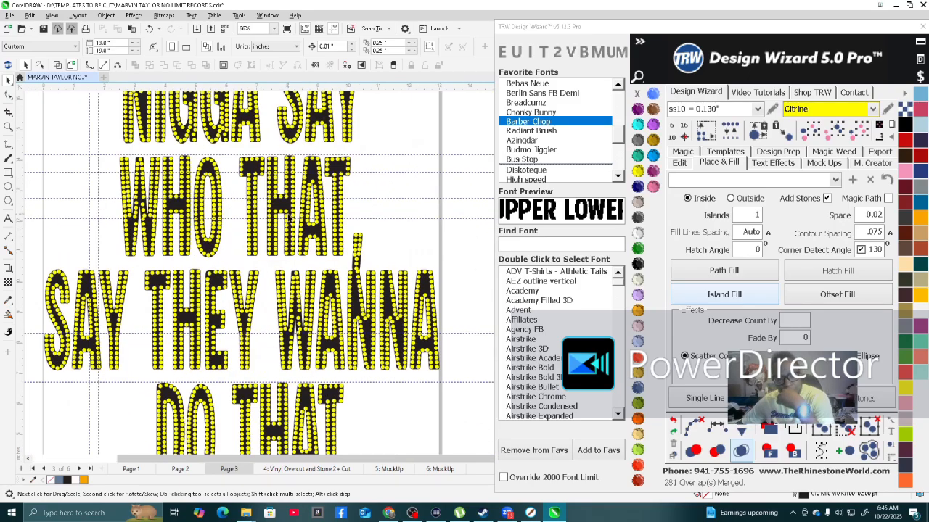
scroll(283, 207, "down", 3)
left_click(250, 222)
scroll(243, 221, "down", 1)
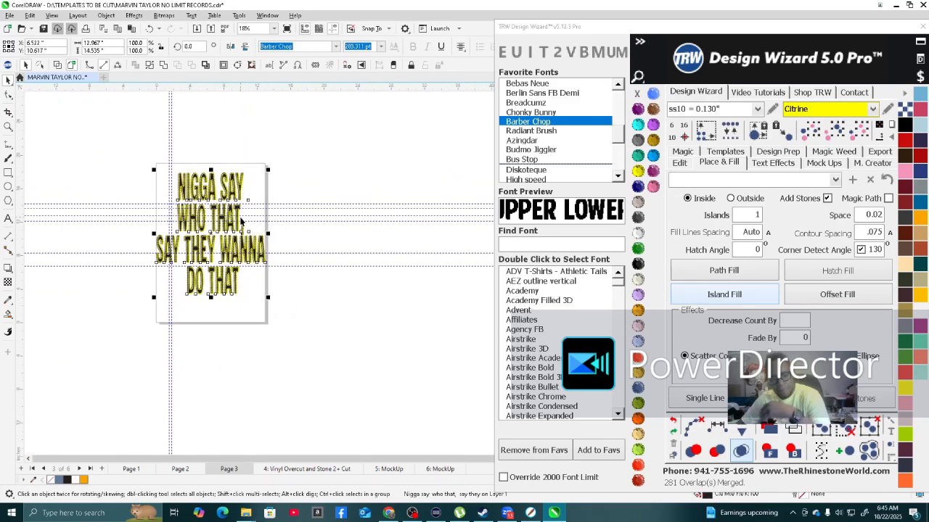
mouse_move(211, 233)
left_mouse_down()
mouse_move(362, 233)
mouse_move(353, 234)
left_mouse_up()
right_click(352, 234)
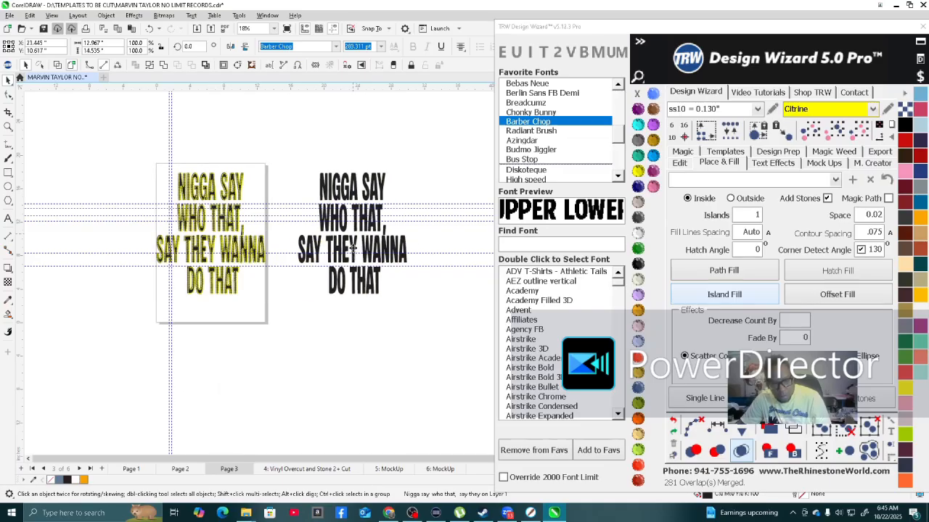
left_click(831, 273)
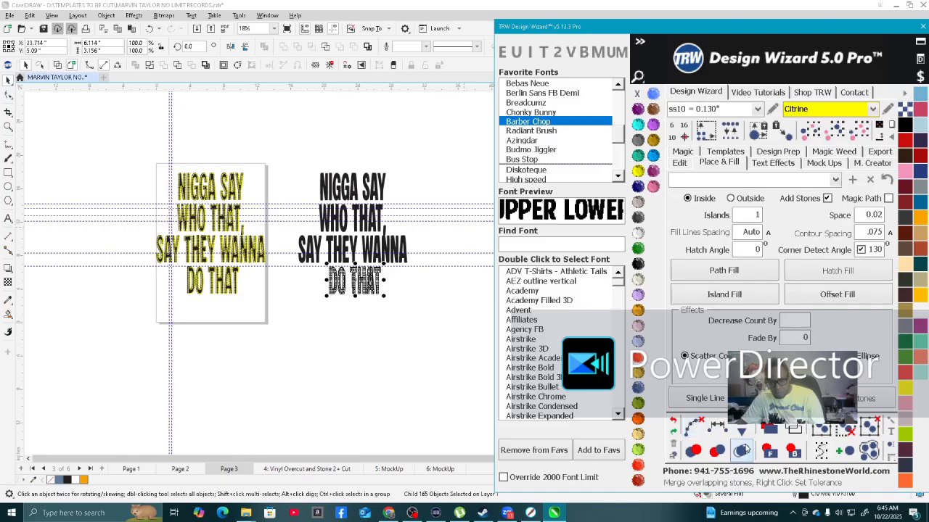
left_click(740, 449)
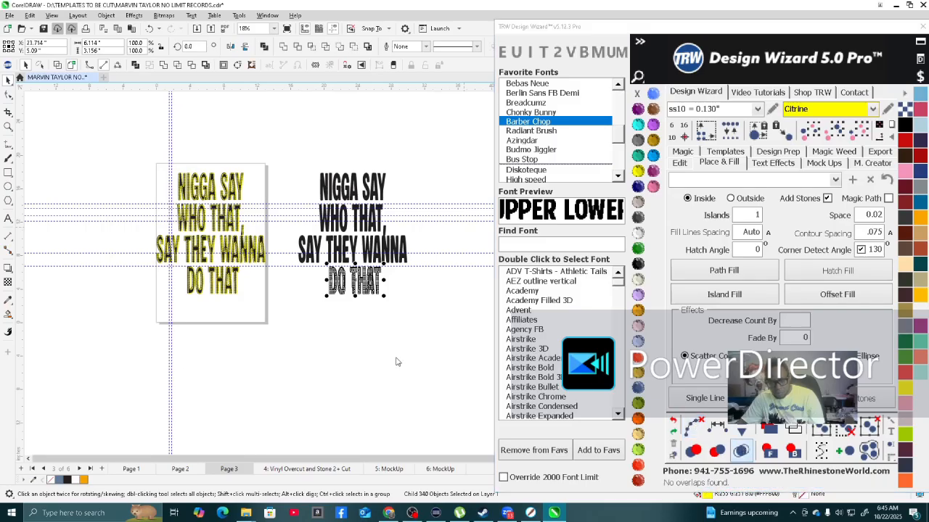
Inspect the hatch-filled lyric copy beside the page and delete it.
scroll(381, 285, "up", 3)
scroll(382, 283, "up", 3)
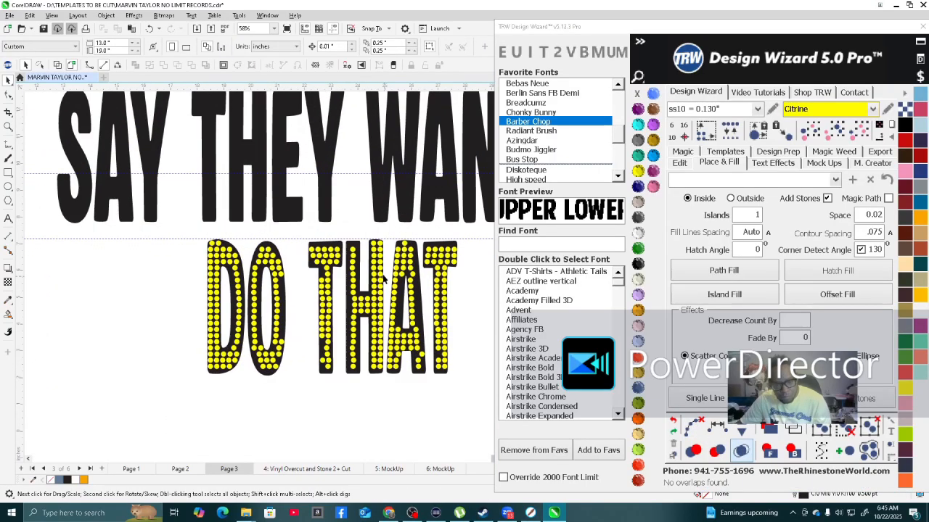
scroll(354, 330, "down", 6)
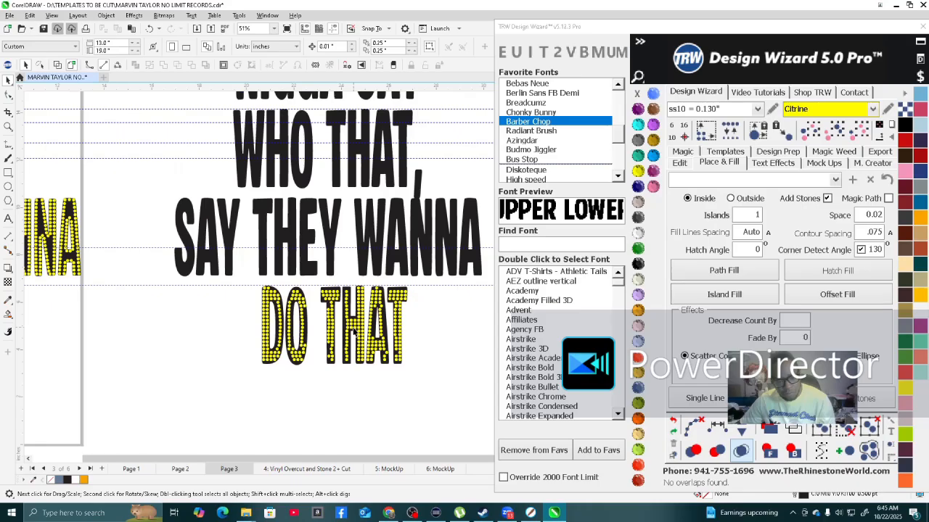
scroll(353, 335, "down", 1)
scroll(353, 335, "up", 1)
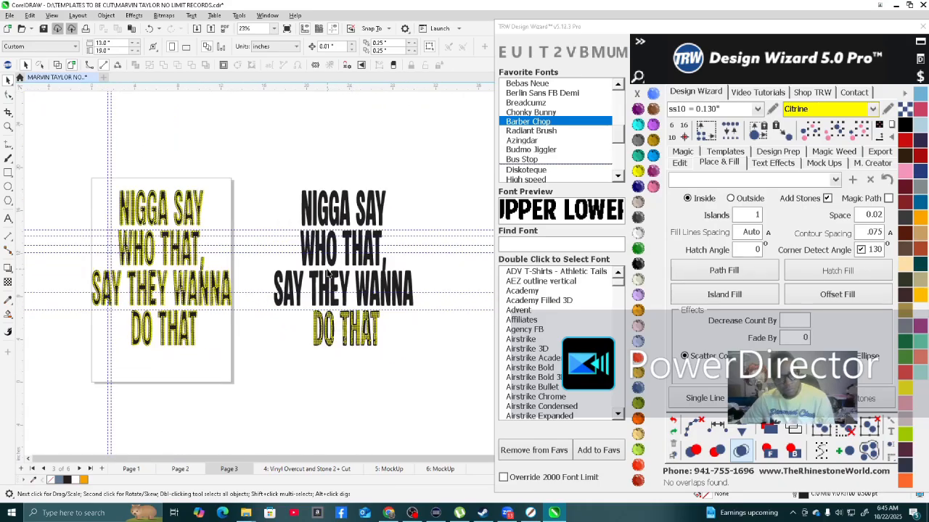
left_click_drag(268, 178, 480, 375)
key("Delete")
key("Escape")
Delete the crowding stone near the foot of the first G in the lyric's top line.
scroll(116, 243, "up", 7)
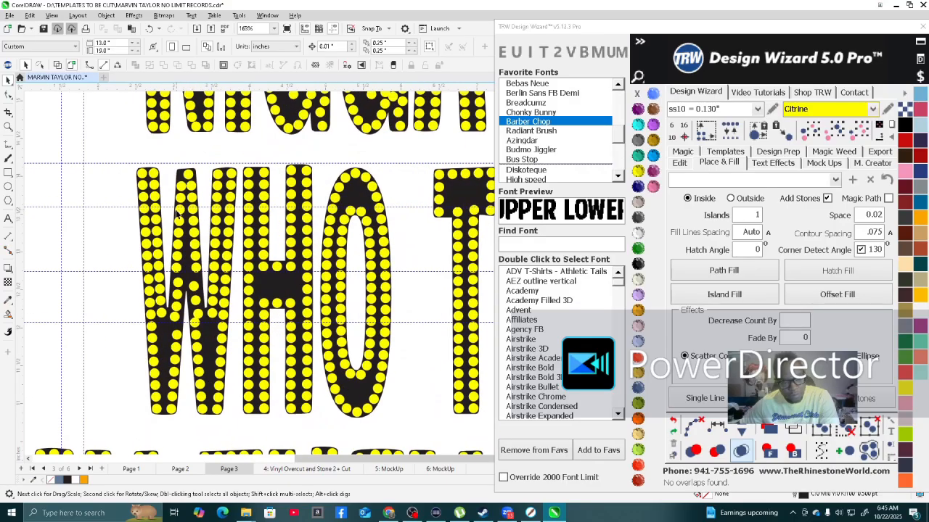
scroll(172, 223, "down", 2)
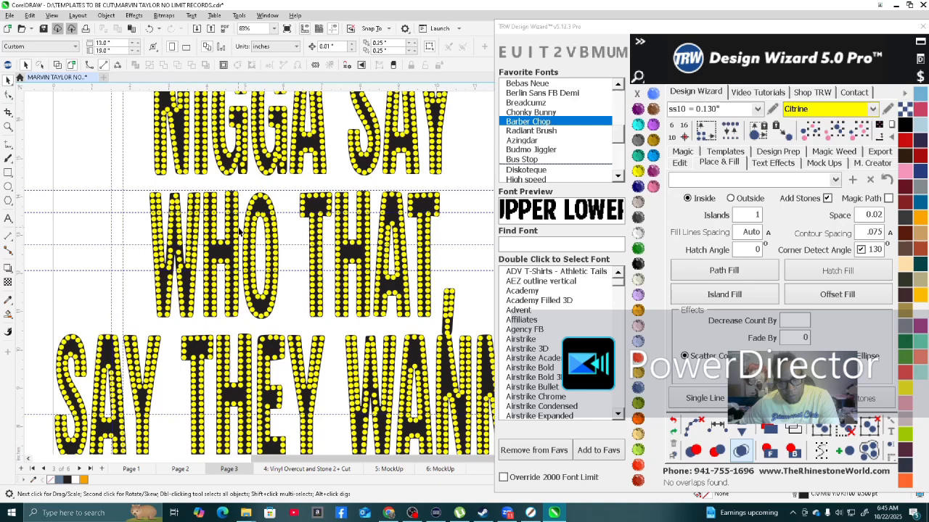
scroll(290, 232, "down", 2)
scroll(264, 325, "up", 1)
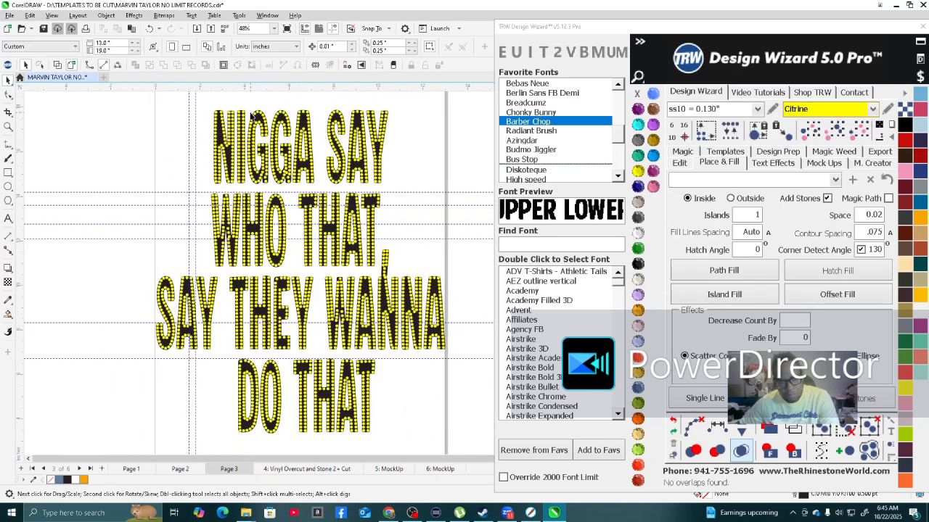
scroll(252, 125, "up", 5)
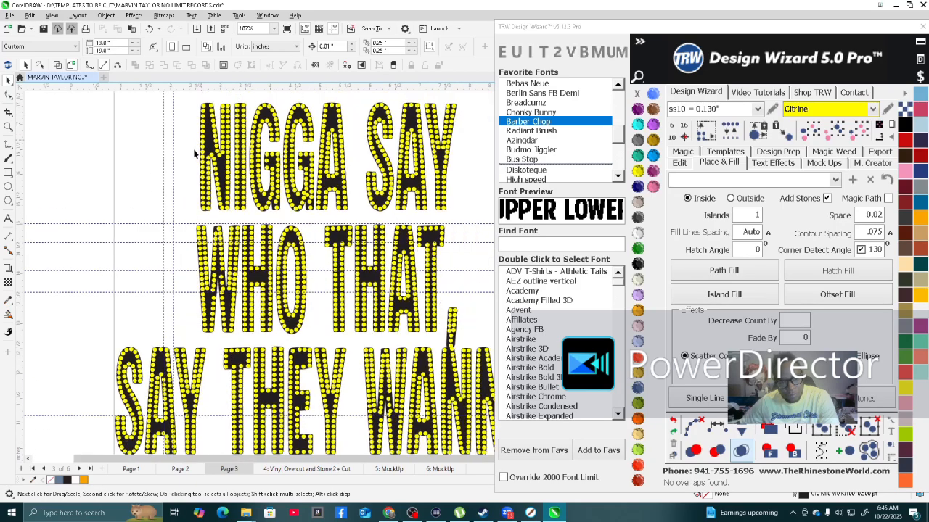
scroll(265, 239, "up", 3)
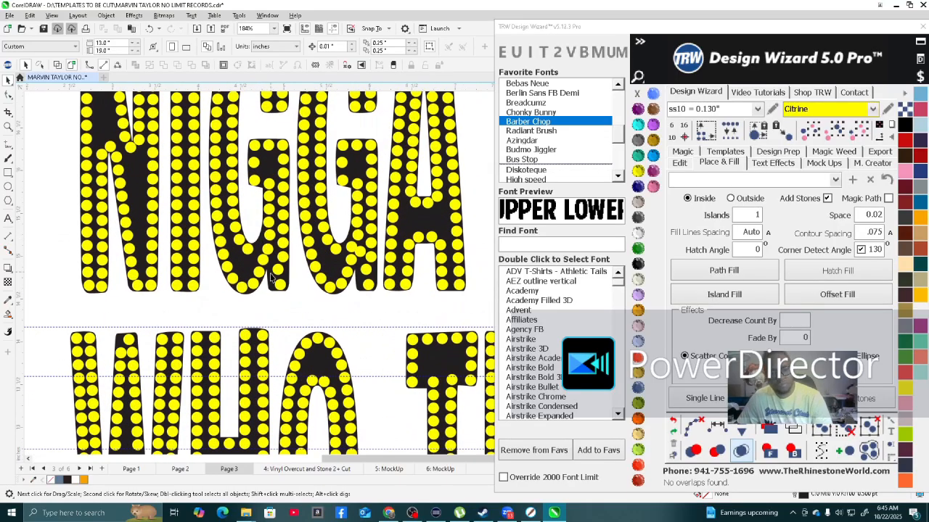
scroll(283, 271, "up", 4)
left_click(272, 273)
key("Delete")
Respace evenly the stones running up the outer edge of the first G's stem, from its foot to the crossbar, and remove the guide line.
scroll(271, 310, "down", 2)
scroll(272, 316, "down", 1)
left_click(278, 320)
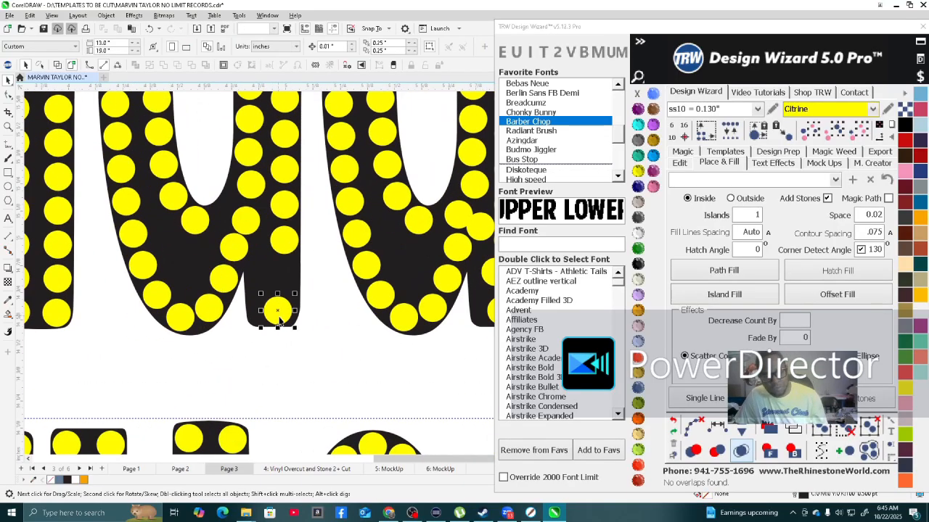
scroll(279, 325, "down", 1)
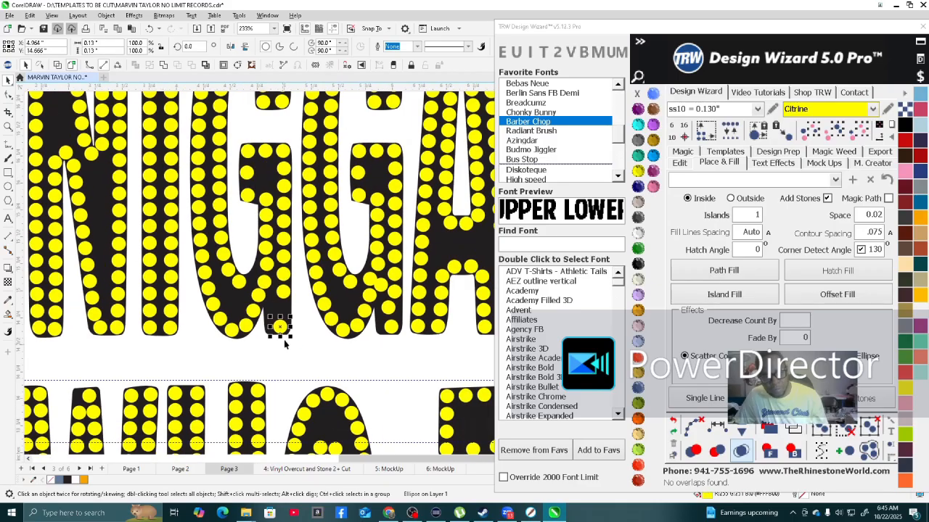
left_click(283, 287, "shift")
left_click(285, 248, "shift")
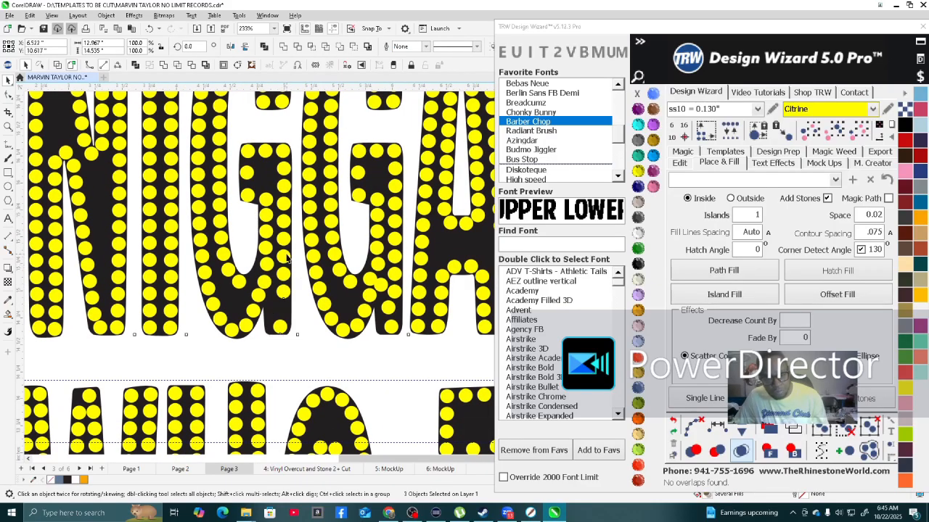
scroll(287, 259, "up", 2)
left_click(268, 264, "shift")
left_click(283, 281, "shift")
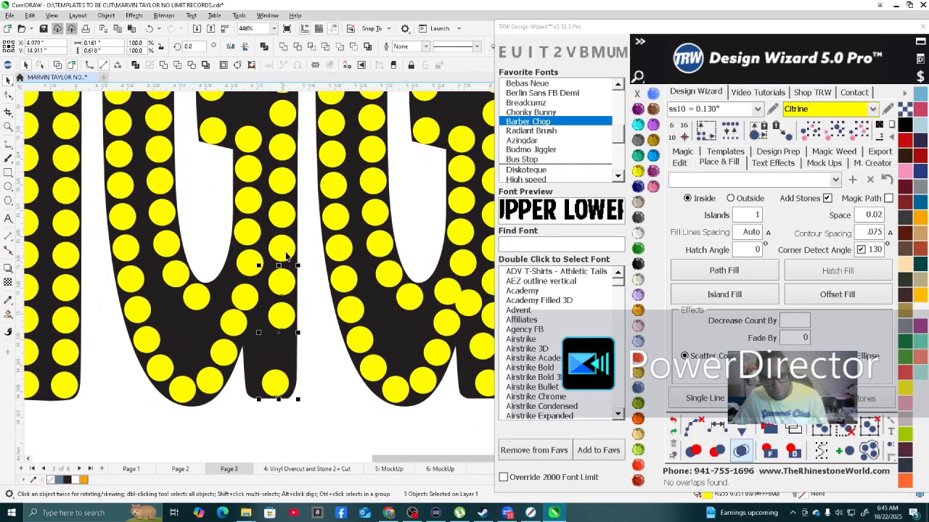
left_click(282, 248, "shift")
left_click(284, 214, "shift")
left_click(284, 114, "shift")
scroll(285, 112, "down", 2)
scroll(286, 95, "up", 2)
left_click(280, 151, "shift")
left_click(278, 115, "shift")
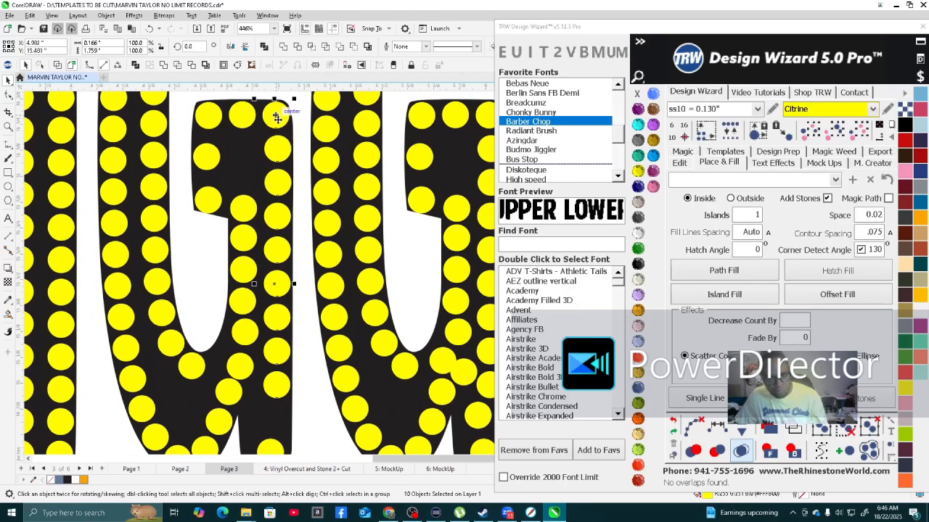
left_click(718, 428)
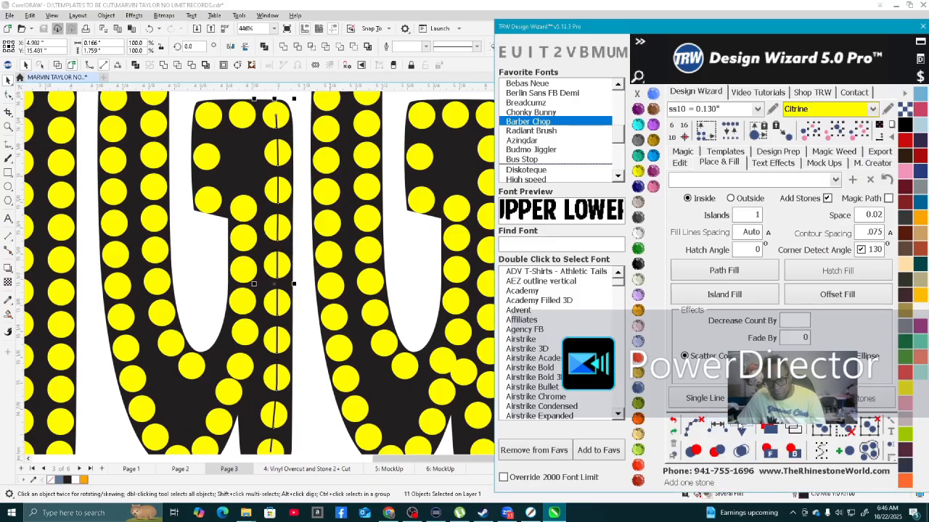
left_click(741, 428)
left_click(694, 427)
Delete the crowding stone where the first G's lower bowl joins the stem.
left_click(242, 375)
scroll(242, 375, "down", 2)
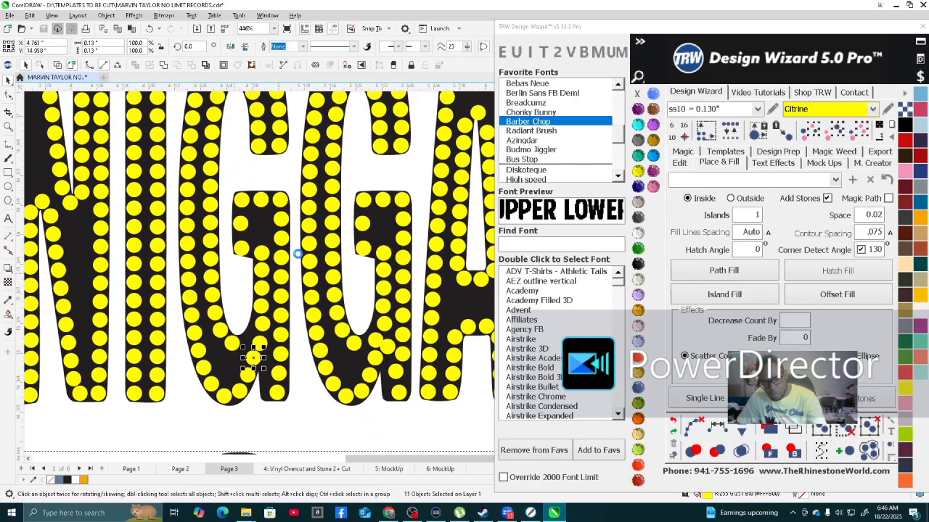
key("Escape")
Respace evenly the stones from the first G's inner stem around the bottom bowl and up its outer edge, and remove the guide line.
scroll(254, 308, "up", 1)
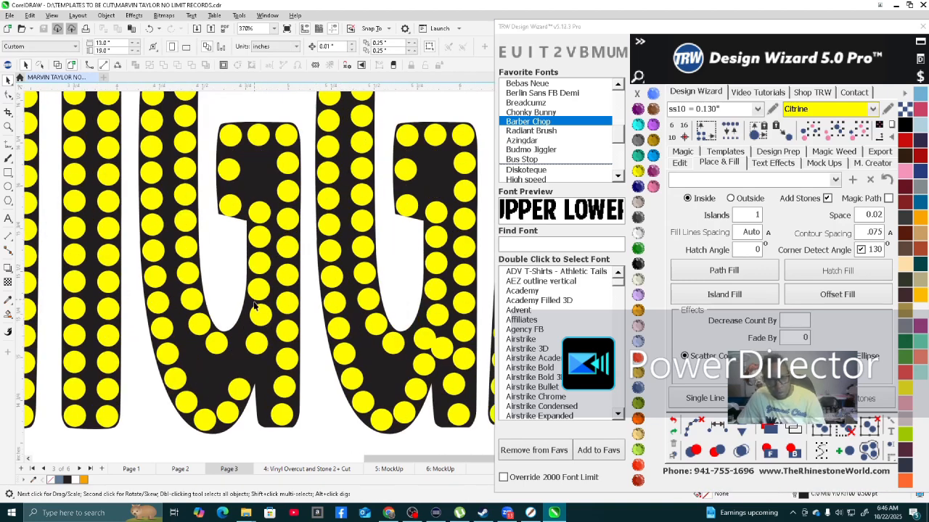
left_click(263, 216)
scroll(263, 216, "up", 1)
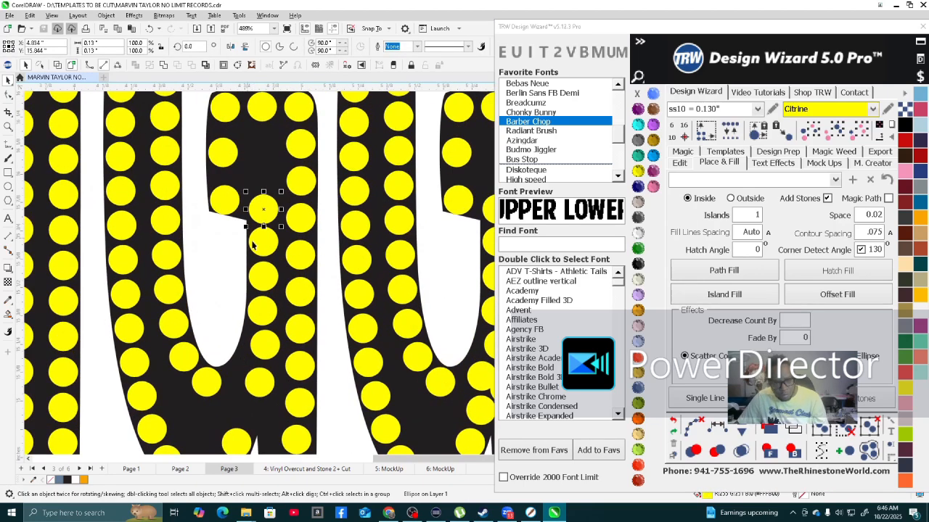
scroll(222, 205, "up", 2)
left_click_drag(224, 209, 224, 204)
scroll(225, 204, "down", 1)
left_click(275, 206)
scroll(275, 206, "down", 1)
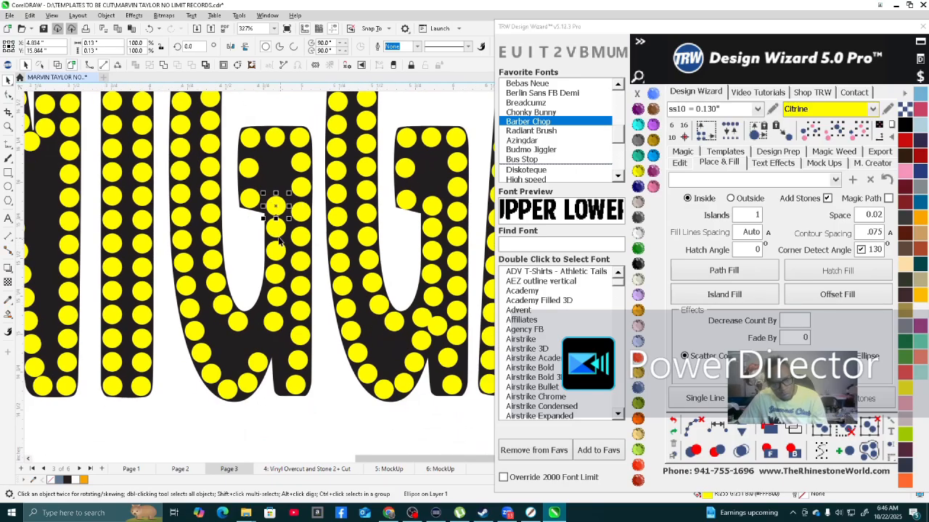
left_click(276, 231, "shift")
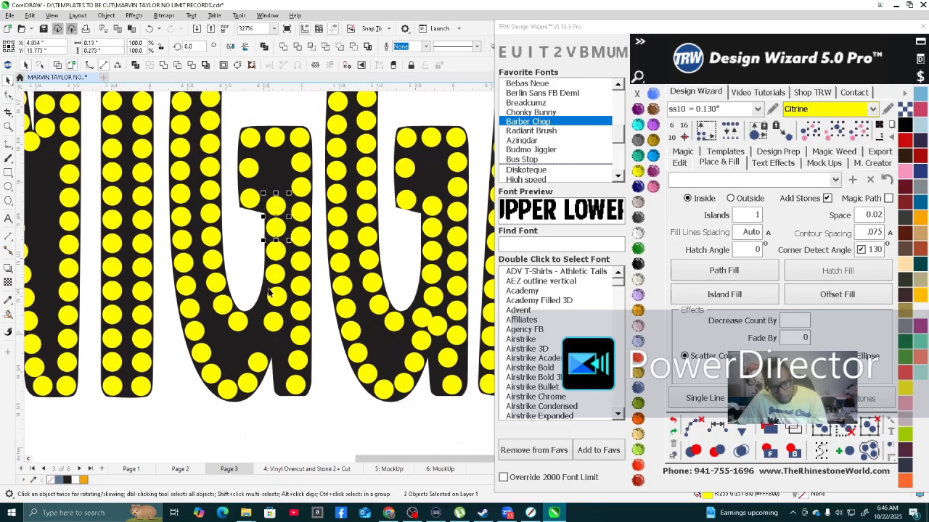
left_click(275, 253, "shift")
left_click(275, 274, "shift")
left_click(276, 298, "shift")
left_click(274, 322, "shift")
left_click(260, 361, "shift")
left_click(248, 381, "shift")
left_click(224, 390, "shift")
left_click(209, 371, "shift")
left_click(194, 331, "shift")
left_click(188, 288, "shift")
left_click(185, 261, "shift")
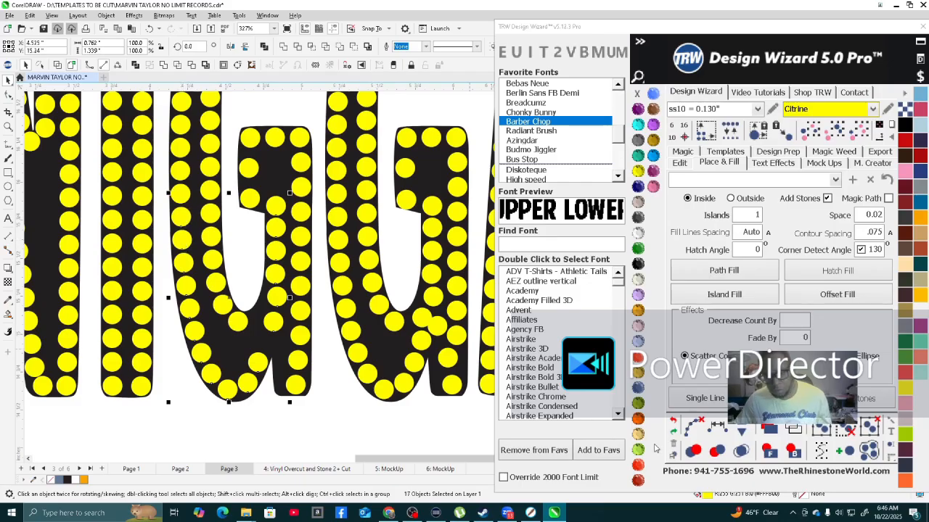
left_click(717, 426)
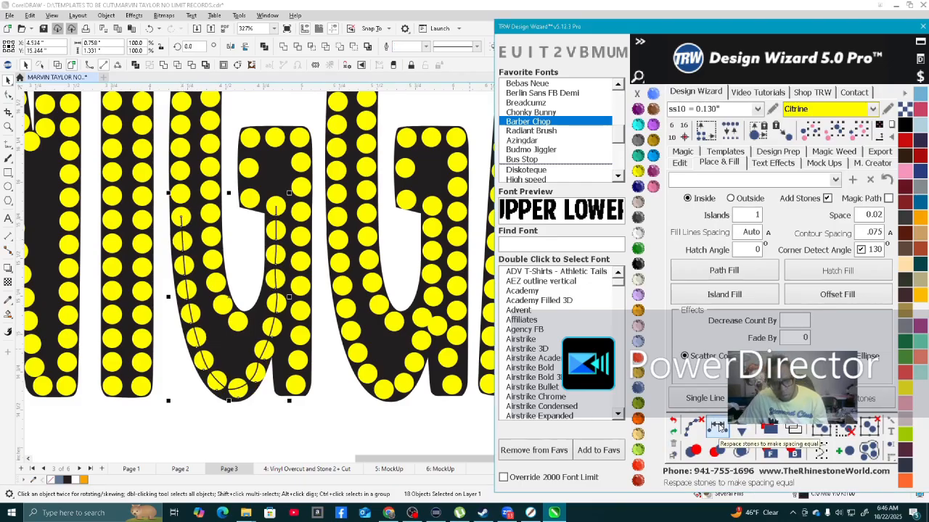
left_click(694, 426)
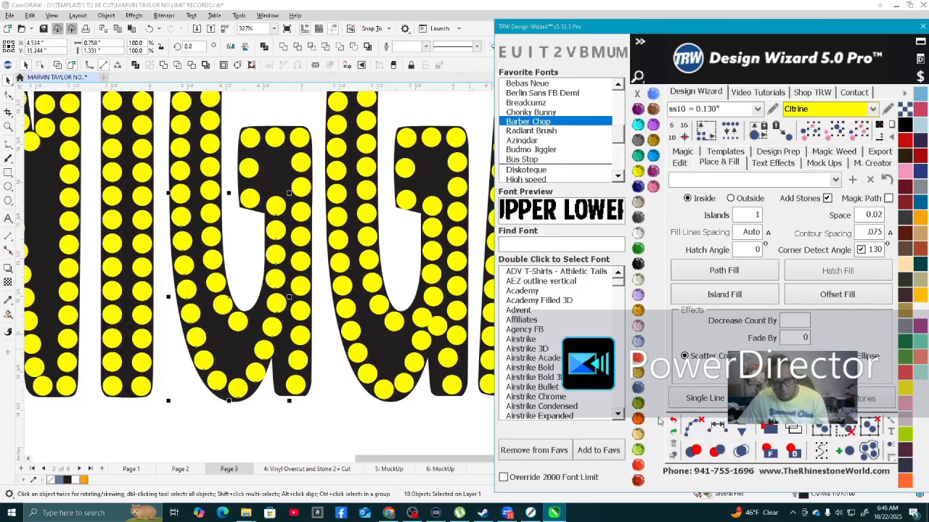
Reposition the overhanging stone inside the first G's lower bowl and shift the stone beneath its counter toward the stem.
scroll(275, 419, "up", 7)
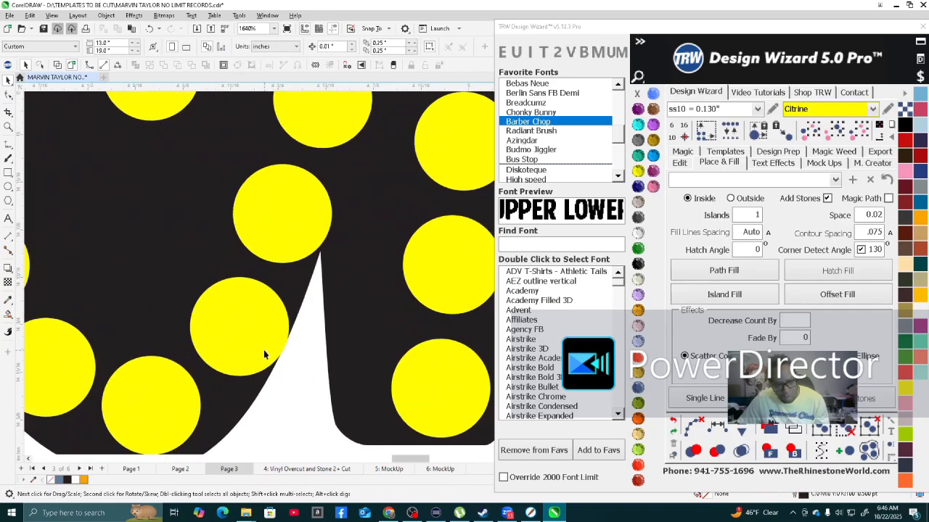
left_click(263, 353)
scroll(242, 415, "down", 4)
scroll(243, 416, "up", 2)
scroll(215, 346, "up", 4)
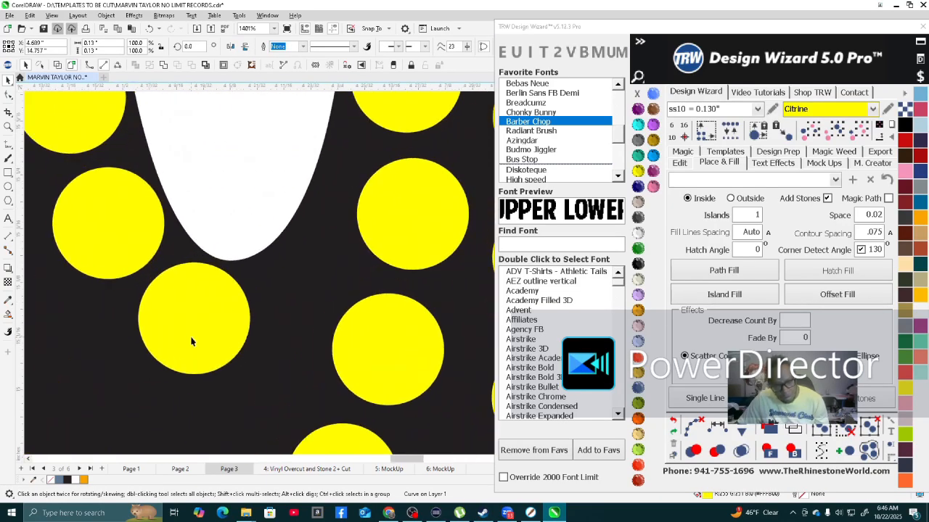
left_click_drag(208, 348, 255, 332)
scroll(181, 412, "down", 9)
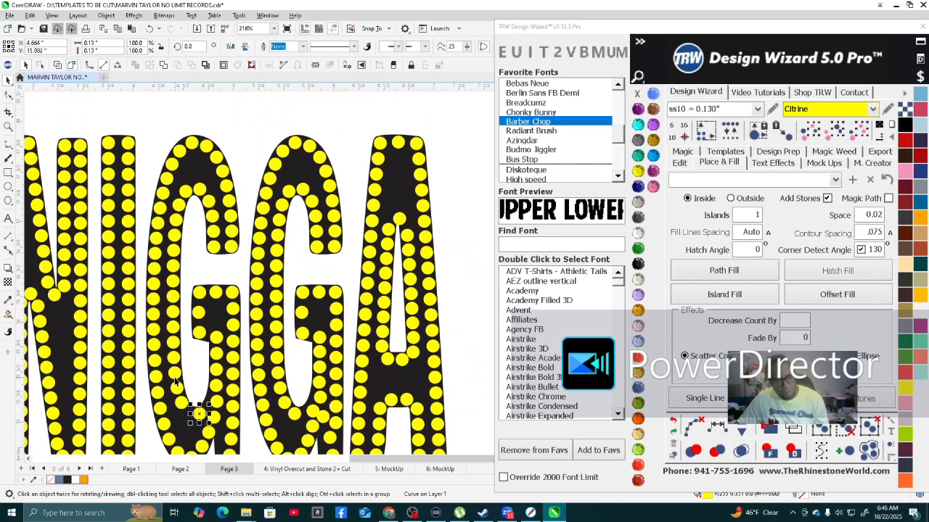
Respace evenly the stones lining the first G's counter, from the lower bowl around the upper curve, and remove the guide line.
scroll(175, 382, "up", 3)
left_click_drag(218, 383, 178, 294)
left_click(177, 292, "shift")
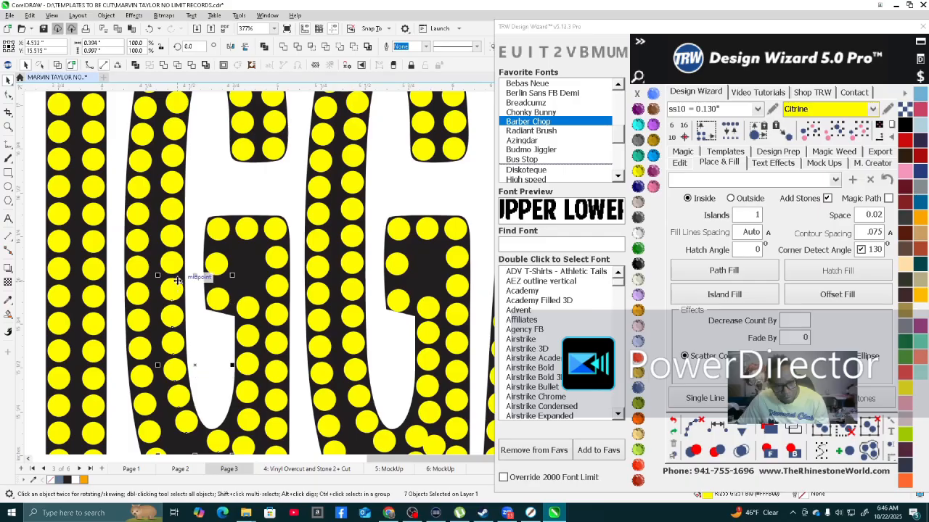
left_click(172, 210, "shift")
left_click(176, 183, "shift")
left_click(174, 154, "shift")
left_click(175, 130, "shift")
left_click(176, 104, "shift")
scroll(170, 195, "down", 2)
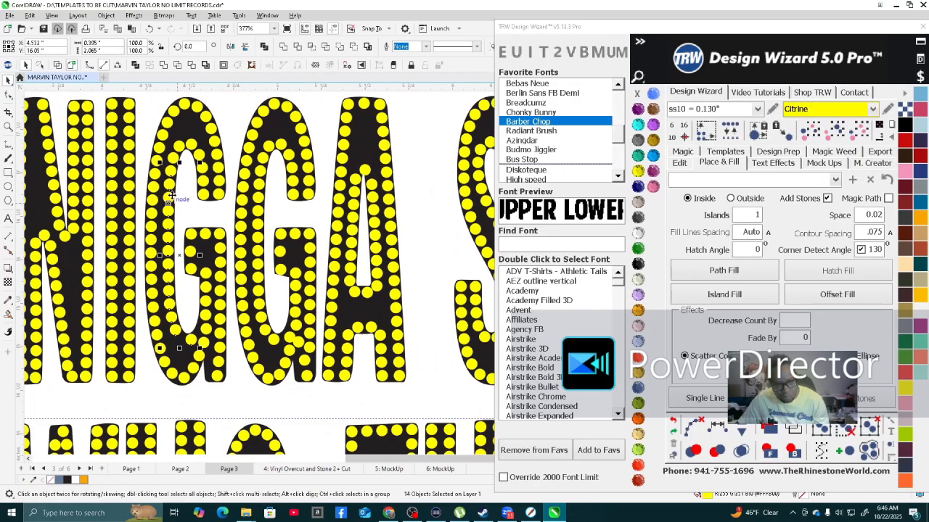
scroll(169, 196, "up", 2)
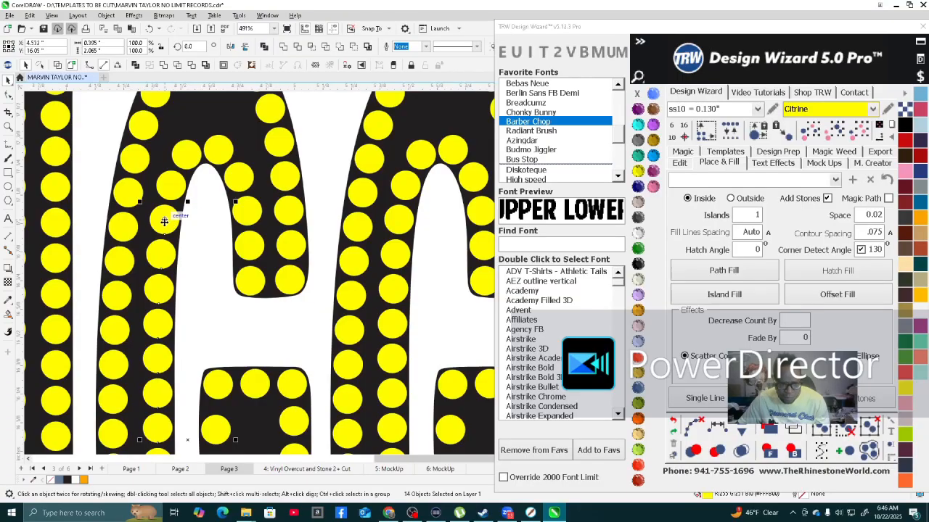
left_click(185, 154, "shift")
left_click(226, 145, "shift")
left_click(246, 176, "shift")
left_click(248, 222, "shift")
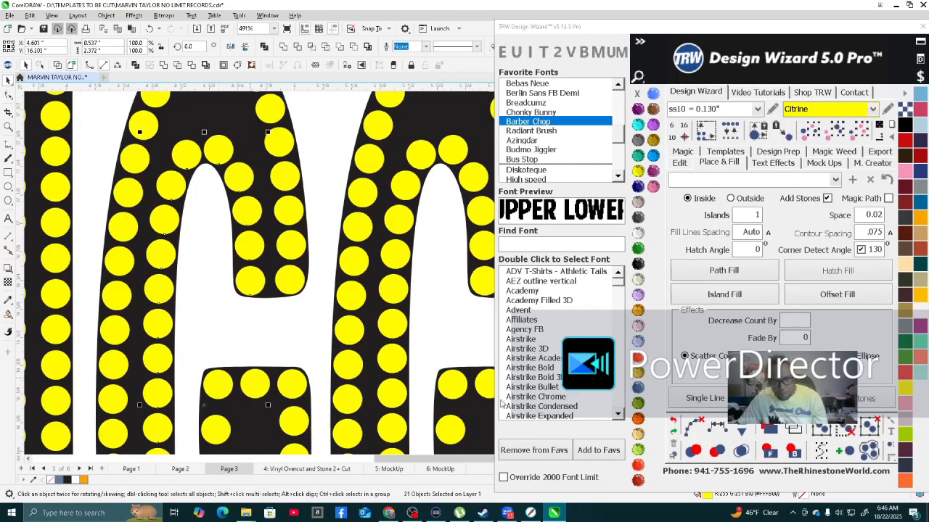
left_click(717, 427)
left_click(694, 424)
scroll(298, 188, "down", 8)
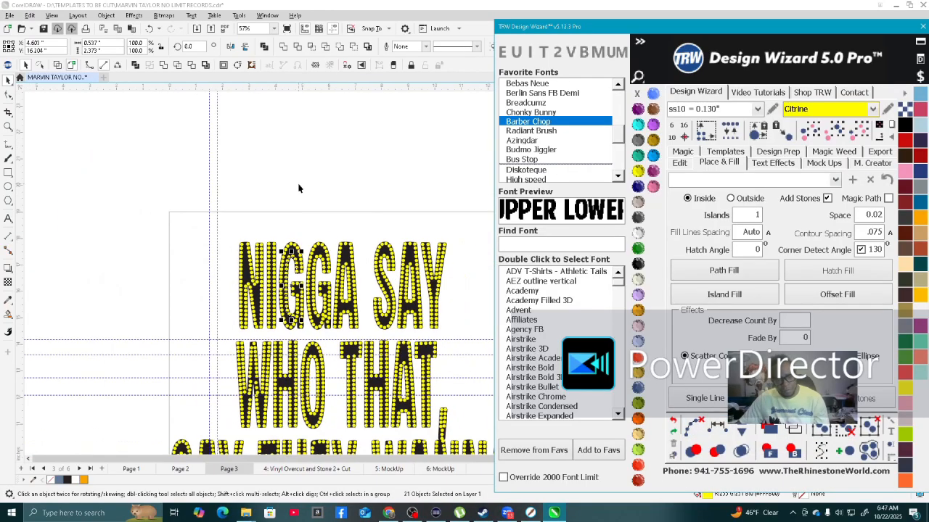
left_click(298, 188)
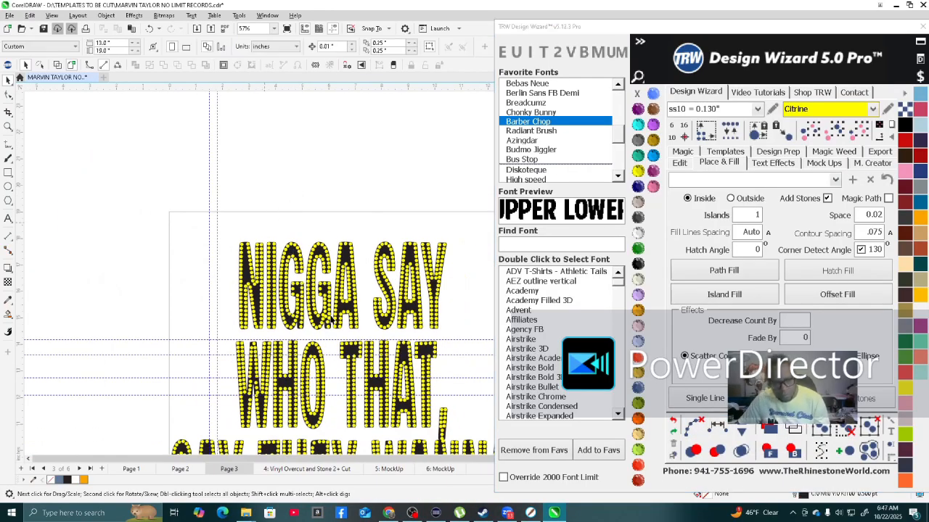
Delete all the stones filling the second G in the lyric's top line.
scroll(330, 322, "up", 4)
scroll(221, 352, "down", 1)
left_click_drag(288, 288, 331, 368)
key("Delete")
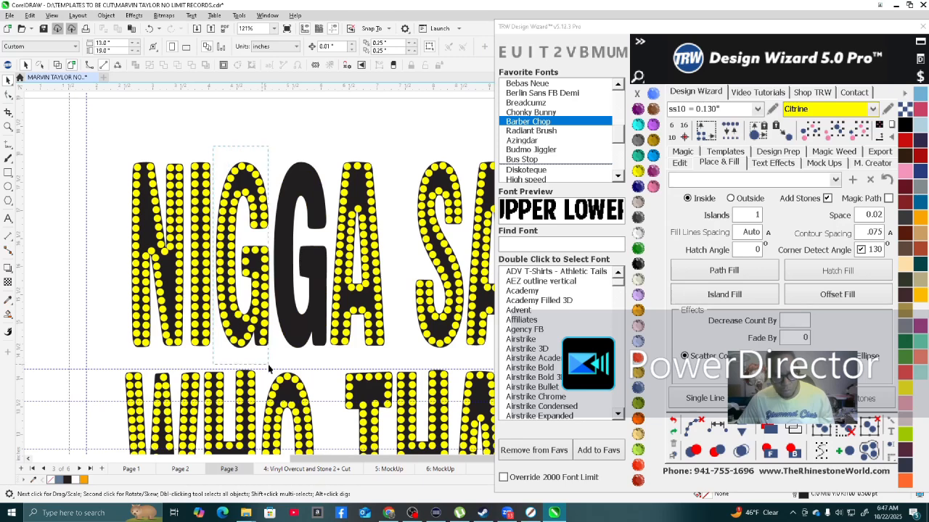
Copy the corrected stones of the first G onto the empty second G.
left_click_drag(278, 361, 278, 361)
scroll(278, 360, "up", 2)
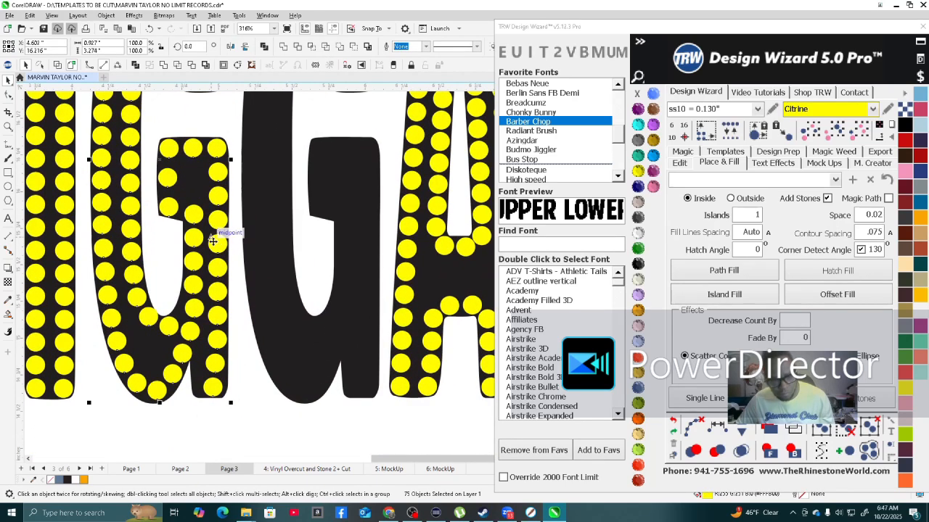
left_click_drag(216, 244, 372, 260)
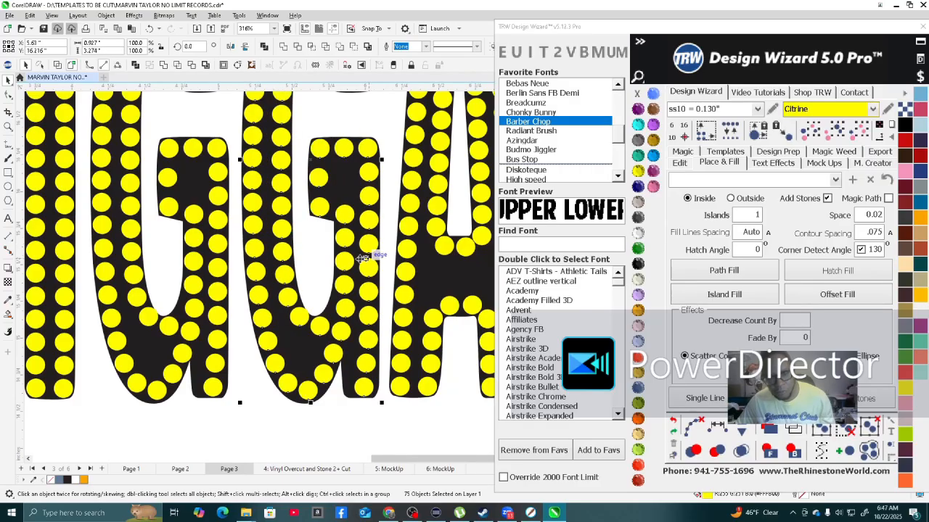
scroll(377, 255, "down", 4)
scroll(344, 353, "up", 2)
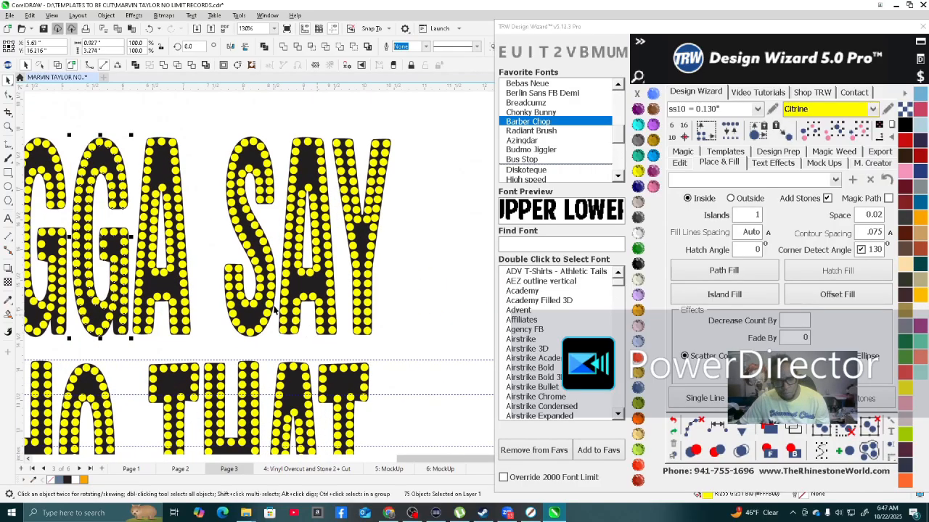
Move the stone at the tip of the counter in the A of SAY clear of its neighbours.
scroll(344, 191, "up", 9)
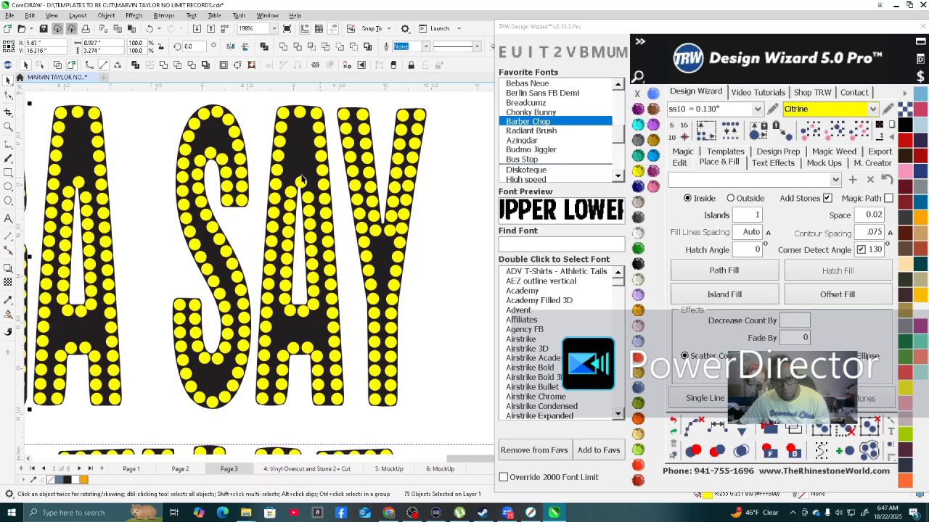
left_click(309, 157)
left_click_drag(309, 157, 336, 153)
scroll(312, 174, "down", 5)
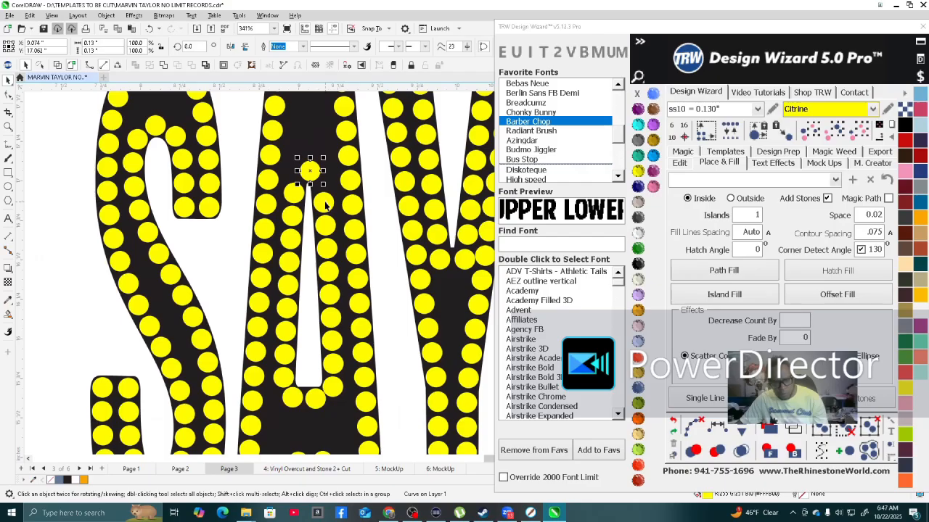
Respace evenly the stones from the counter's tip down its far side and around its base in the A of SAY.
left_click(325, 206, "shift")
left_click(327, 227, "shift")
left_click(327, 249, "shift")
left_click(327, 270, "shift")
left_click(327, 294, "shift")
left_click(330, 316, "shift")
left_click(332, 339, "shift")
left_click(331, 364, "shift")
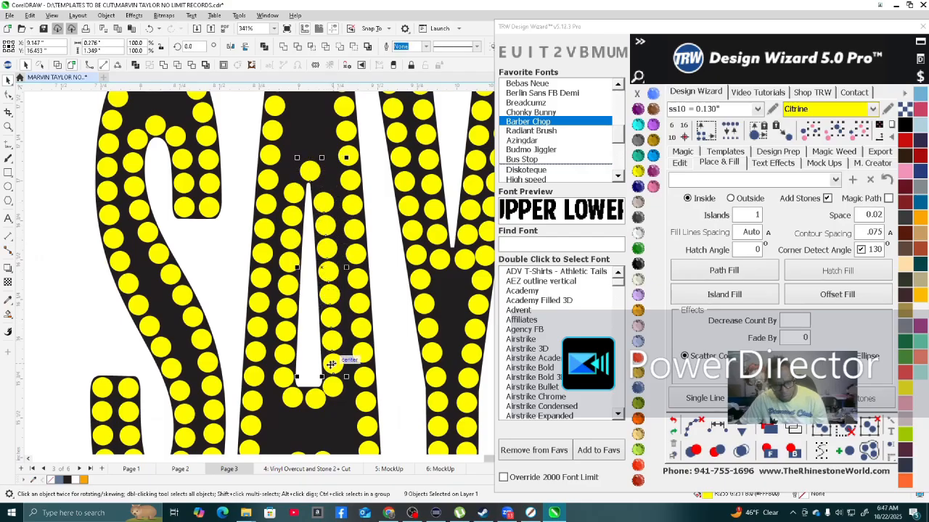
left_click(332, 387, "shift")
left_click(315, 398, "shift")
left_click(292, 395, "shift")
left_click(283, 377, "shift")
left_click(718, 426)
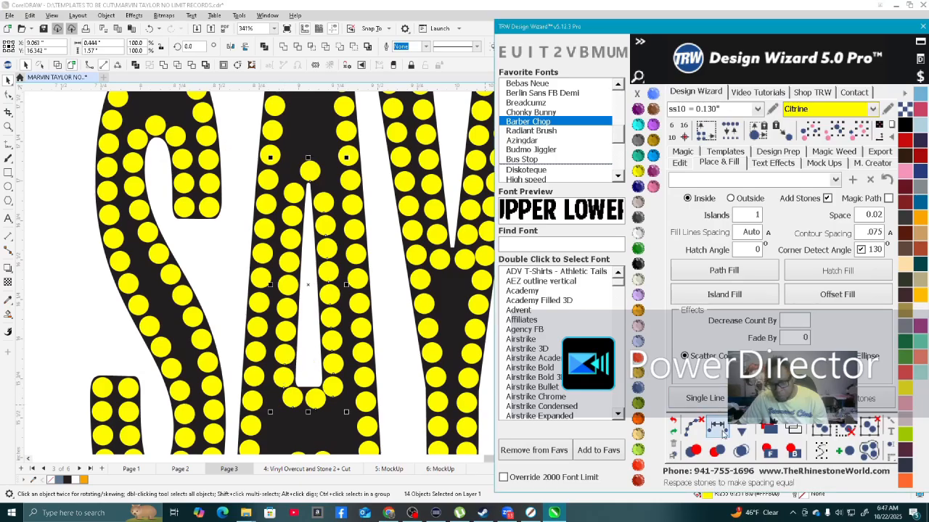
left_click(246, 157)
Nudge the stone overlapping the narrow top of the counter in the A of SAY back inside the letter.
scroll(294, 192, "up", 2)
scroll(340, 221, "up", 4)
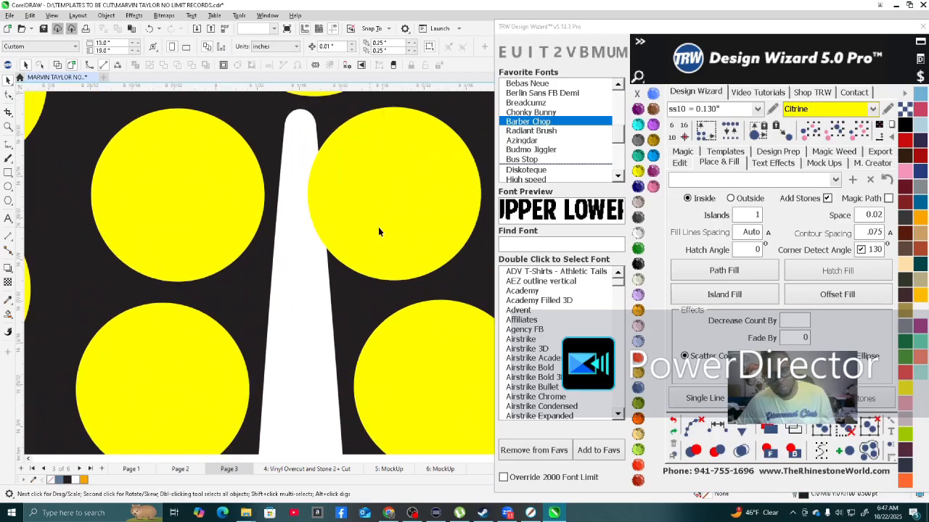
left_click(381, 227)
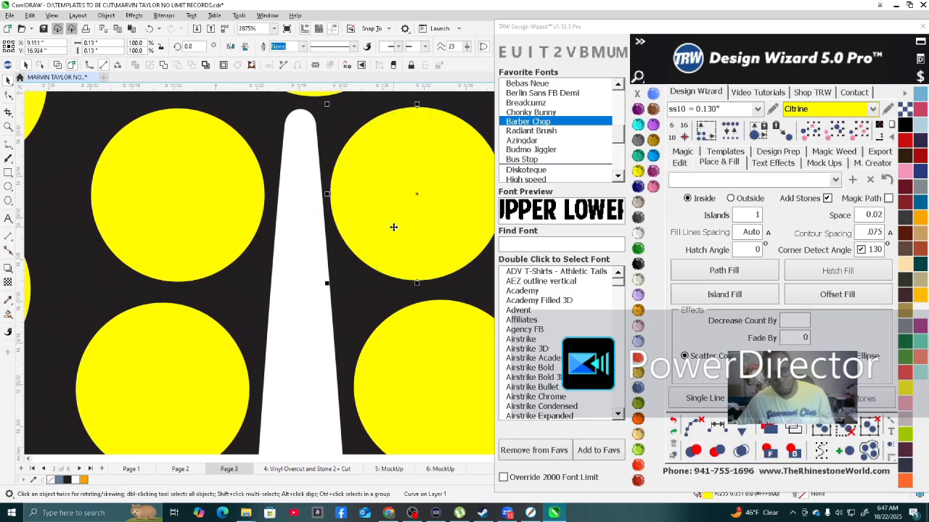
scroll(392, 222, "down", 5)
Delete all the stones filling the A in THAT on the lyric's second line.
scroll(259, 129, "down", 12)
scroll(328, 281, "up", 3)
left_click_drag(298, 186, 346, 365)
key("Delete")
scroll(308, 355, "down", 2)
scroll(310, 250, "up", 2)
scroll(312, 279, "down", 1)
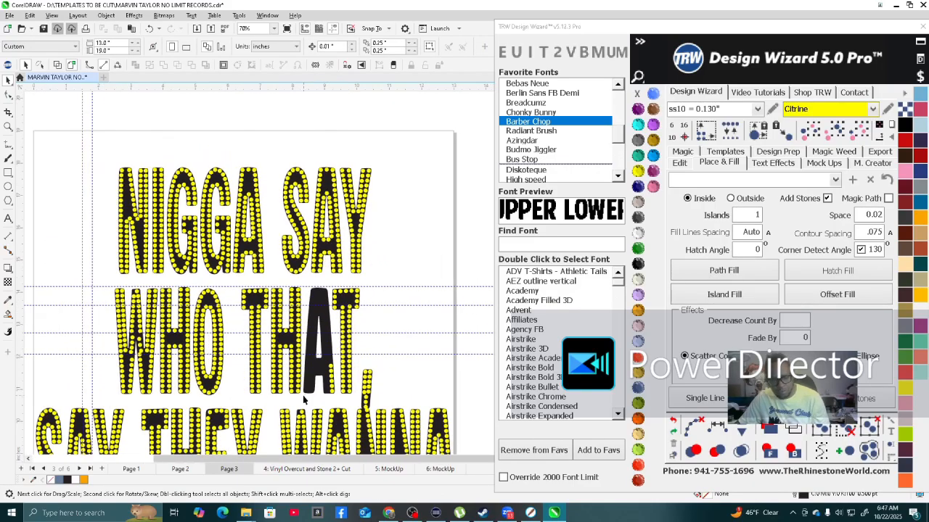
scroll(303, 395, "up", 1)
left_click_drag(371, 380, 349, 305)
key("Delete")
scroll(313, 312, "down", 2)
scroll(303, 138, "up", 1)
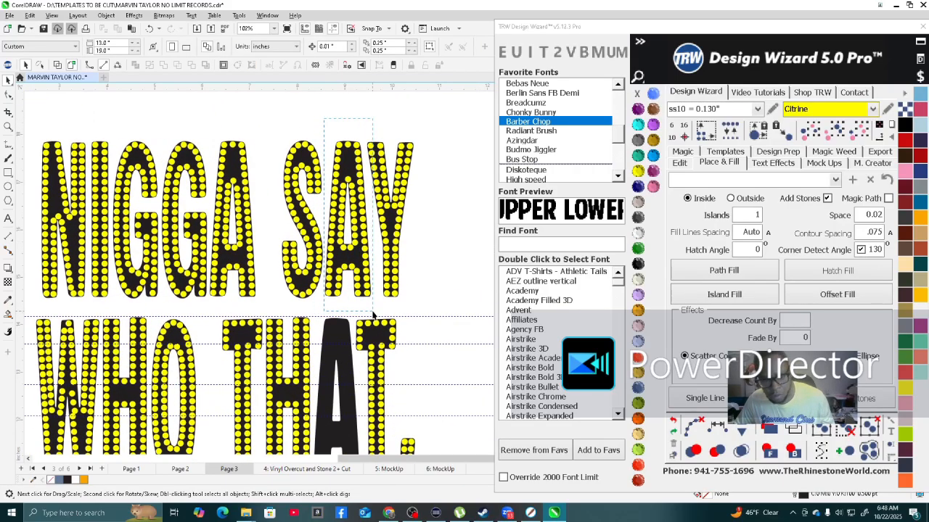
Copy all the stones of the A in SAY onto the bare A in THAT and align them inside the letter.
left_click_drag(373, 314, 373, 314)
scroll(356, 217, "down", 1)
scroll(351, 163, "up", 1)
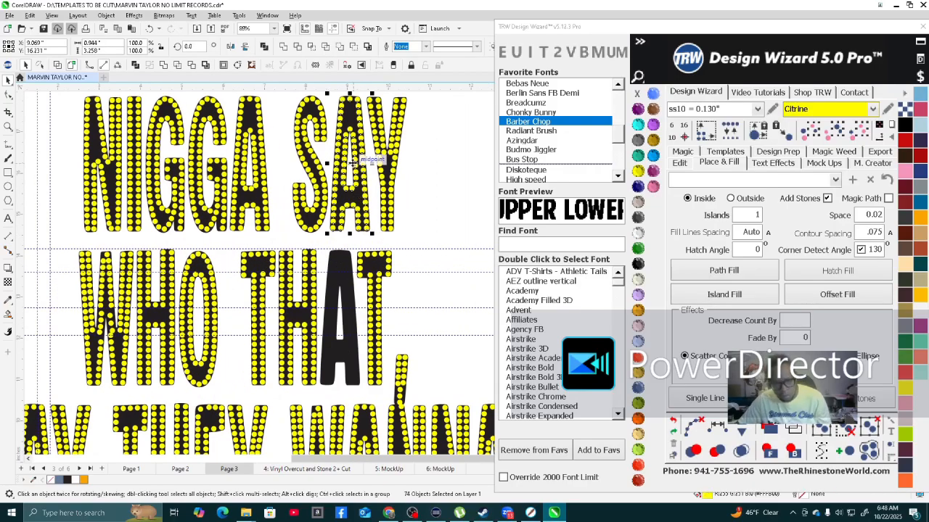
left_click_drag(351, 164, 345, 322)
scroll(304, 228, "up", 5)
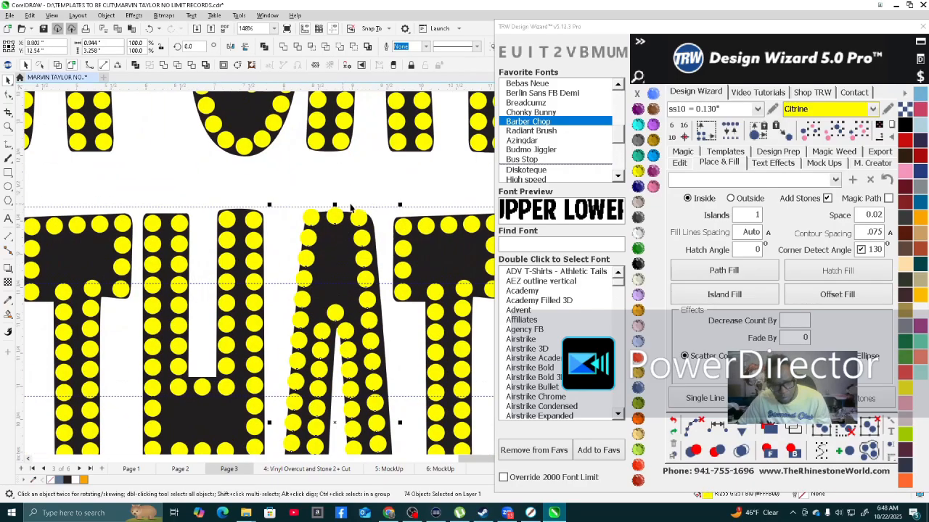
scroll(304, 228, "up", 1)
left_click_drag(284, 200, 280, 212)
scroll(280, 212, "down", 2)
scroll(365, 203, "up", 4)
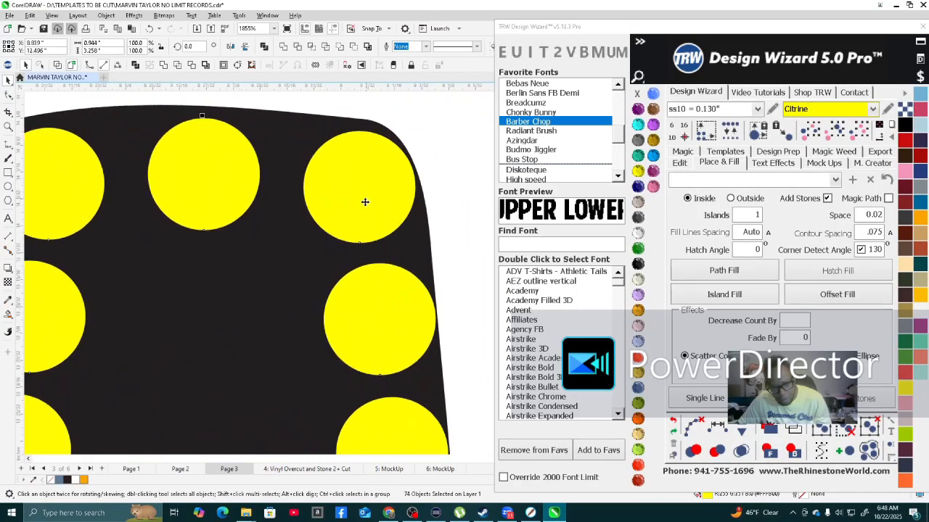
scroll(368, 206, "down", 5)
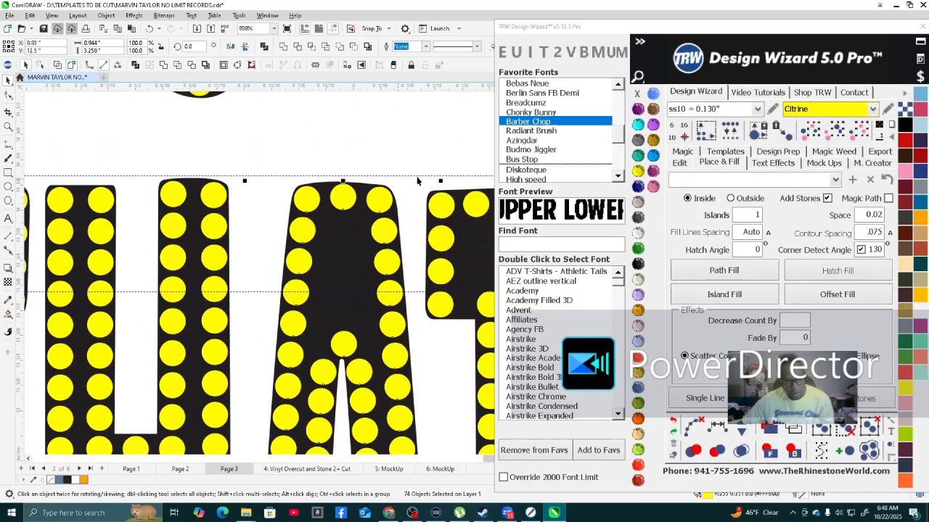
Delete the uneven stones along the left inner leg of the W in WHO, around the tip of its central notch.
scroll(209, 203, "down", 3)
scroll(187, 268, "up", 3)
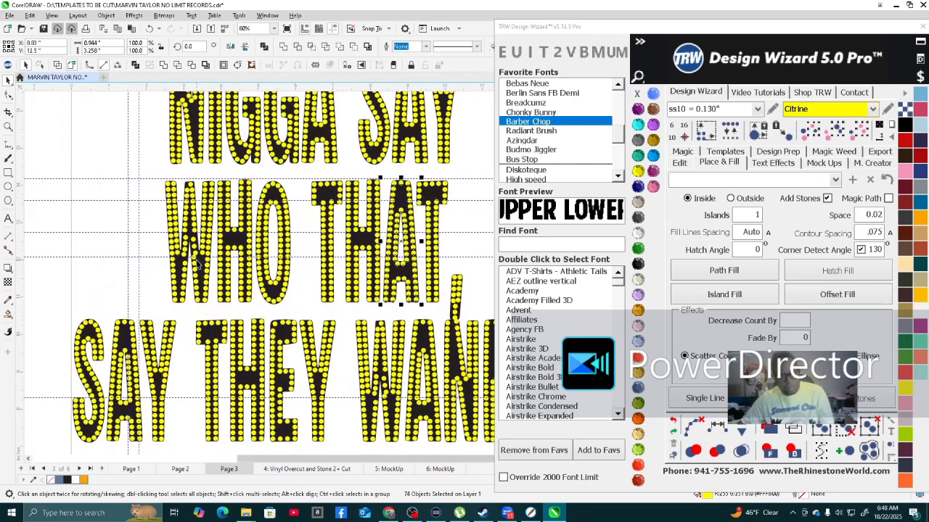
scroll(187, 269, "up", 4)
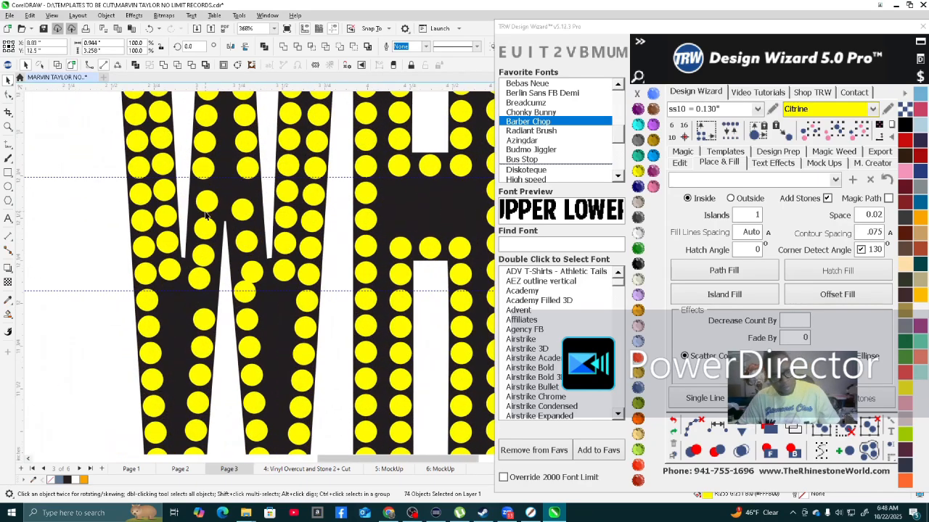
scroll(220, 200, "up", 2)
left_click(258, 201)
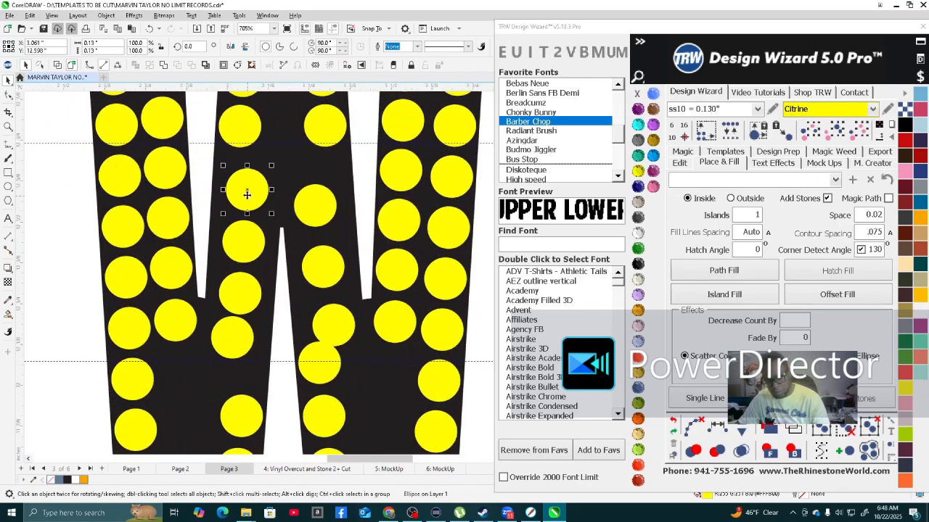
key("Delete")
left_click(225, 350)
key("Delete")
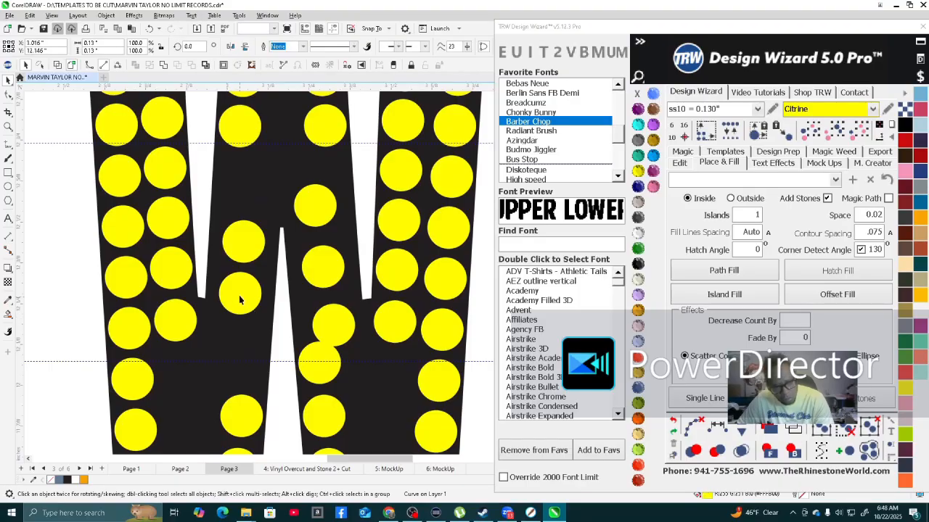
scroll(242, 264, "up", 1)
left_click(206, 374)
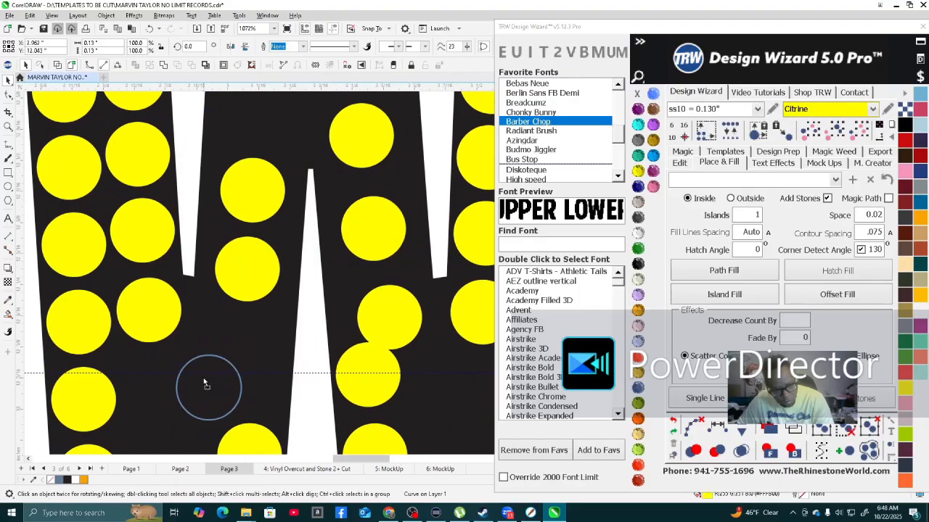
left_click_drag(201, 392, 208, 378)
scroll(238, 201, "down", 1)
scroll(238, 202, "down", 4)
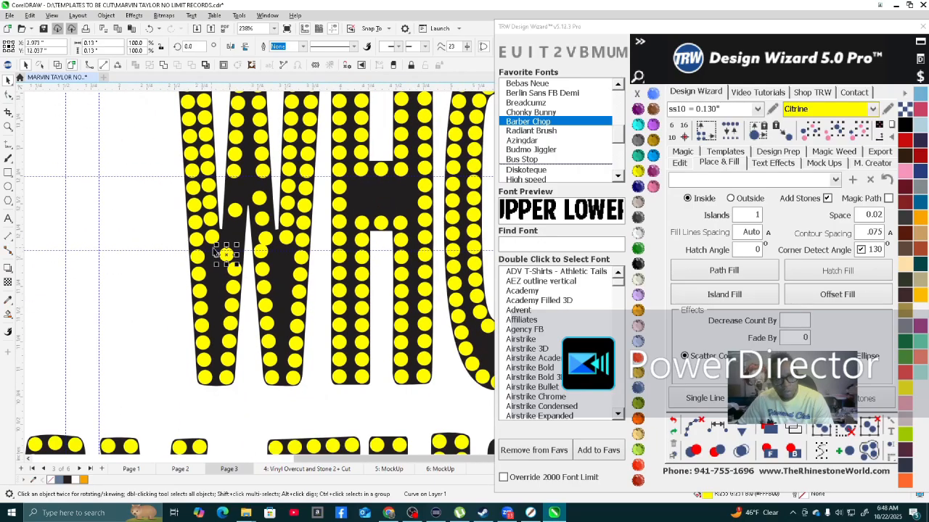
scroll(216, 267, "up", 1)
key("Escape")
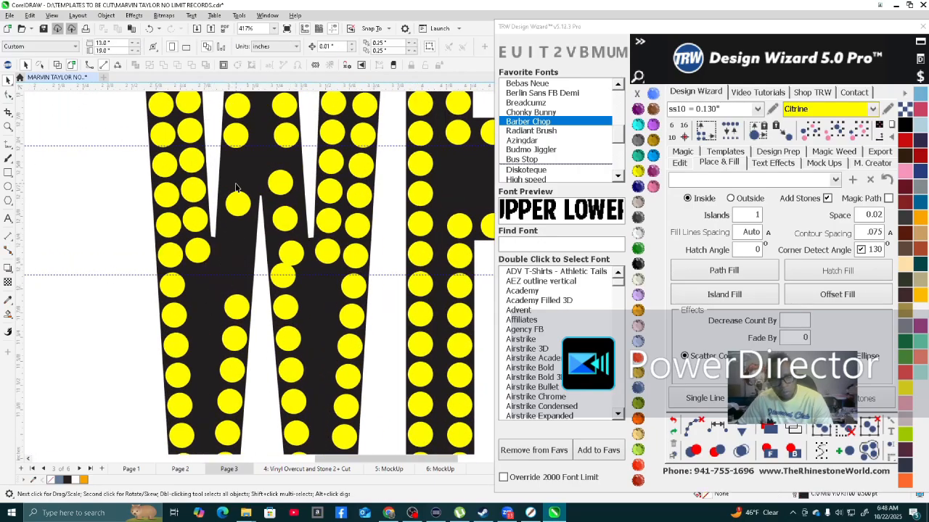
Copy the stone right of the W's central notch tip across to its left and delete the remaining misplaced stones beside the notch.
scroll(231, 231, "up", 1)
left_click(231, 218)
key("Delete")
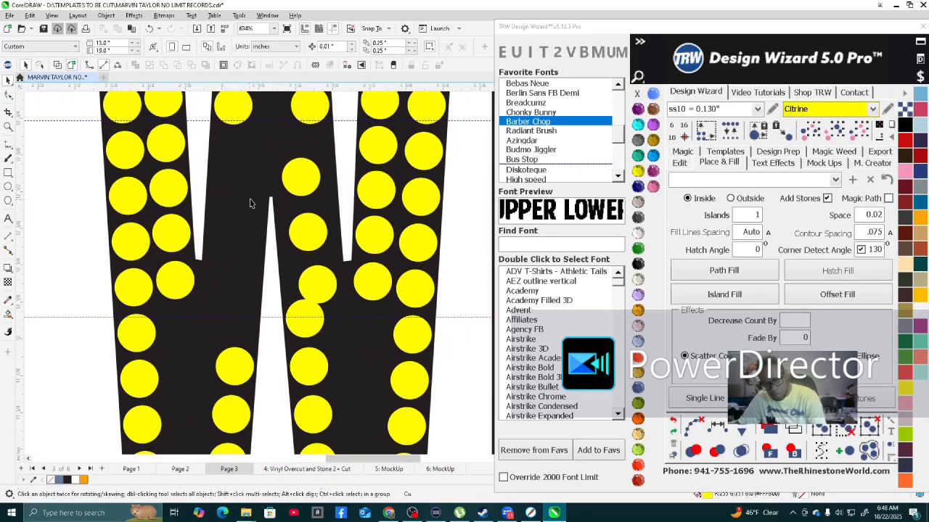
left_click_drag(291, 189, 242, 188)
left_click(312, 242)
key("Delete")
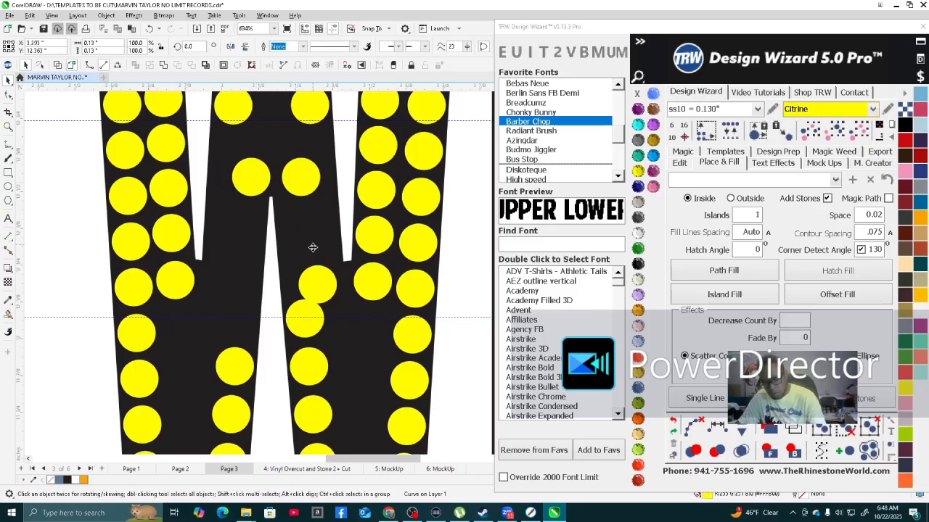
left_click(316, 281)
key("Delete")
Respace the W's right inner-leg row evenly from the notch tip to the foot, adding stones to make 11, and clear the guide path.
scroll(285, 243, "up", 4)
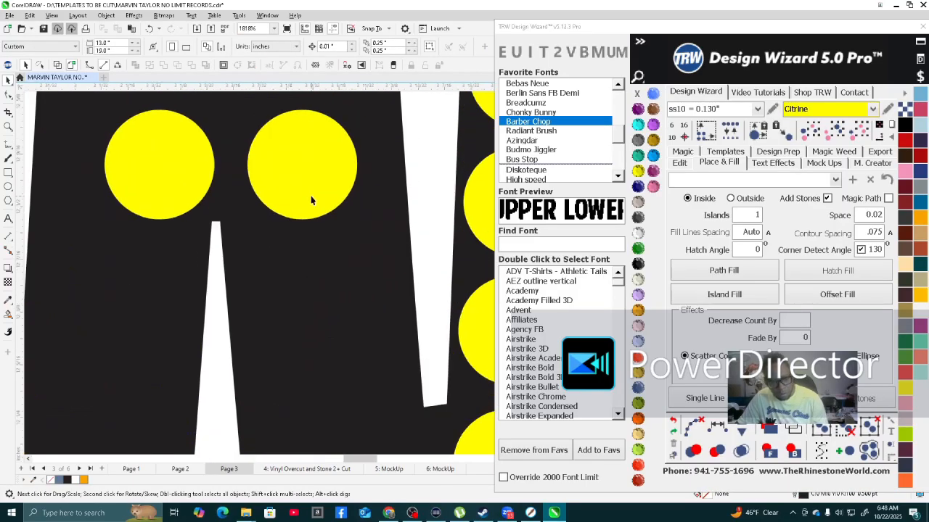
left_click(294, 197)
scroll(289, 196, "down", 3)
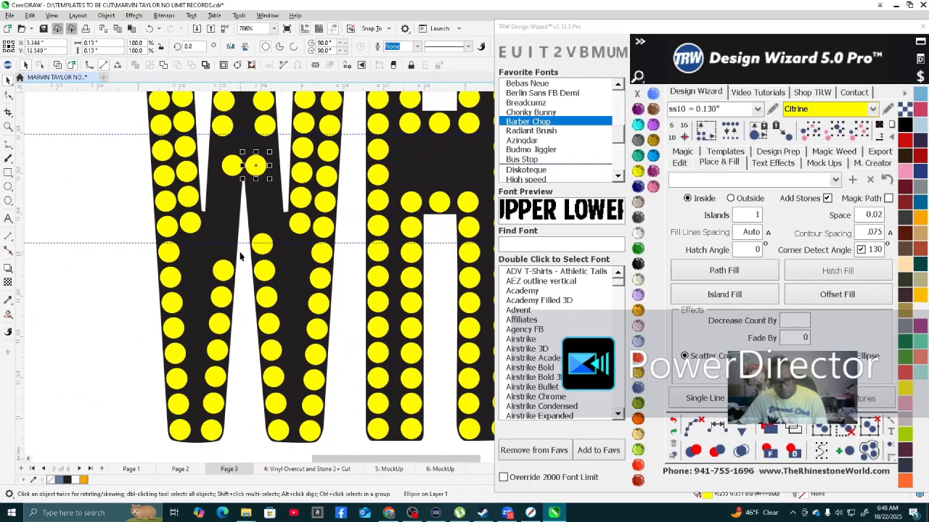
left_click(263, 246, "shift")
left_click(265, 270, "shift")
left_click(267, 296, "shift")
left_click(269, 324, "shift")
left_click(270, 351, "shift")
left_click(274, 377, "shift")
left_click(279, 405, "shift")
left_click(278, 431, "shift")
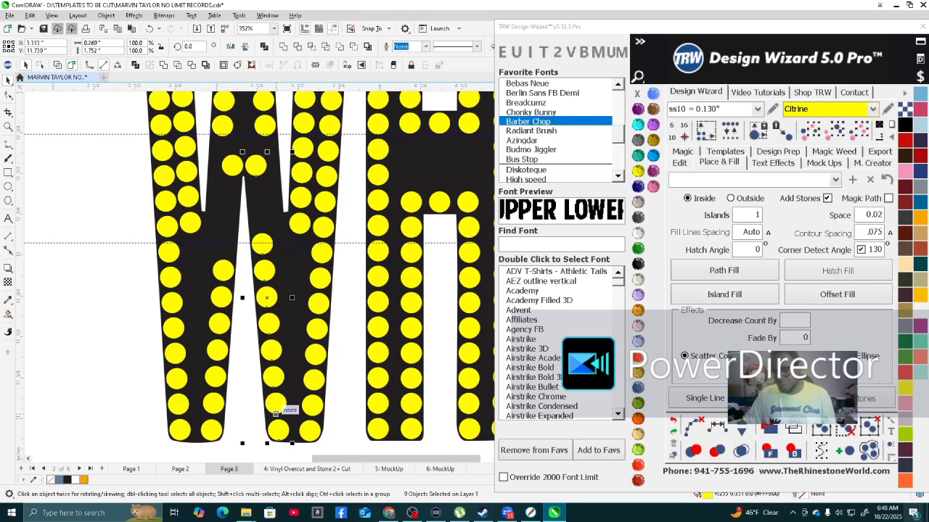
left_click(741, 429)
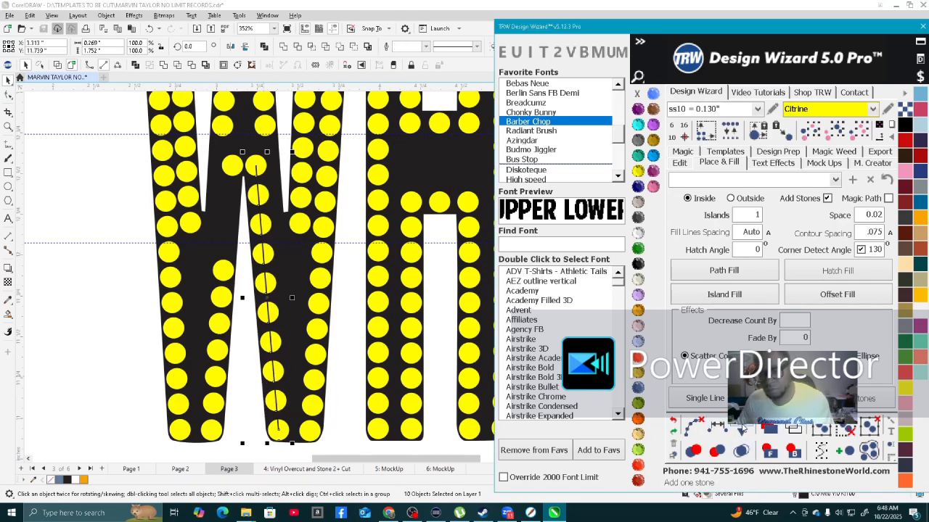
left_click(741, 430)
left_click(741, 430)
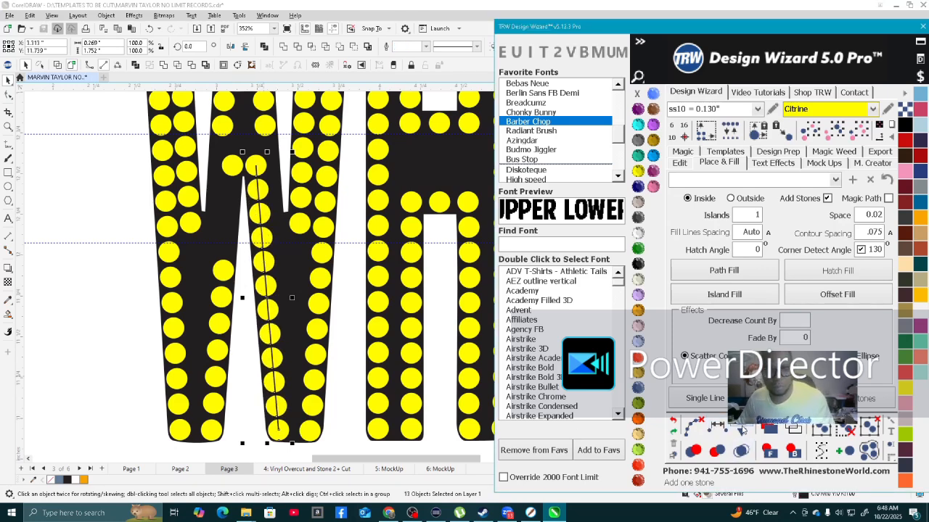
left_click(744, 434)
left_click(693, 426)
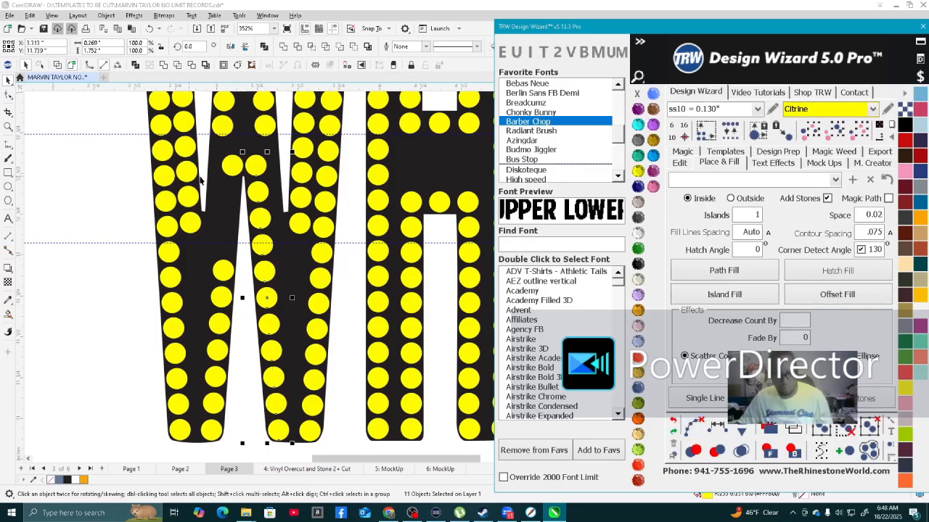
Respace the W's left inner-leg row evenly from the notch tip to the foot, adding stones to make 11.
left_click(233, 171)
left_click(220, 275, "shift")
left_click(218, 303, "shift")
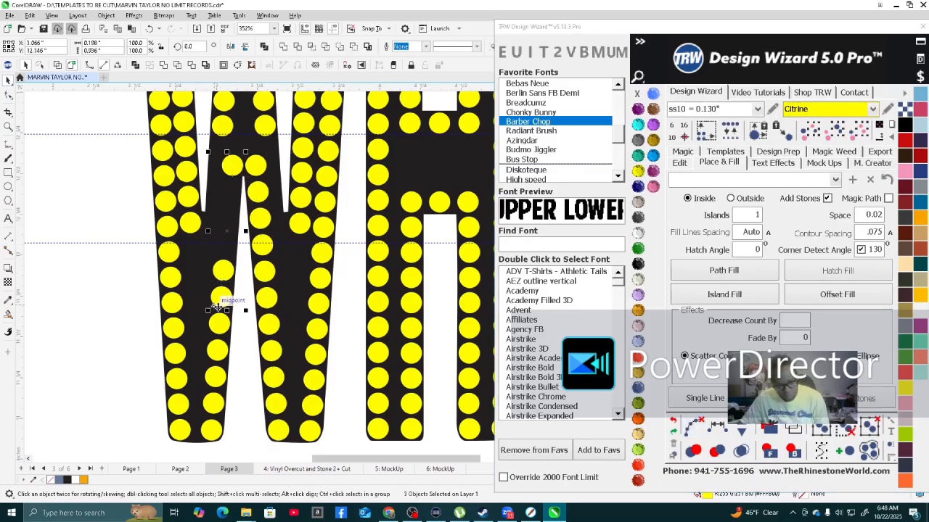
left_click(218, 350, "shift")
left_click(216, 377, "shift")
left_click(213, 403, "shift")
left_click(210, 429, "shift")
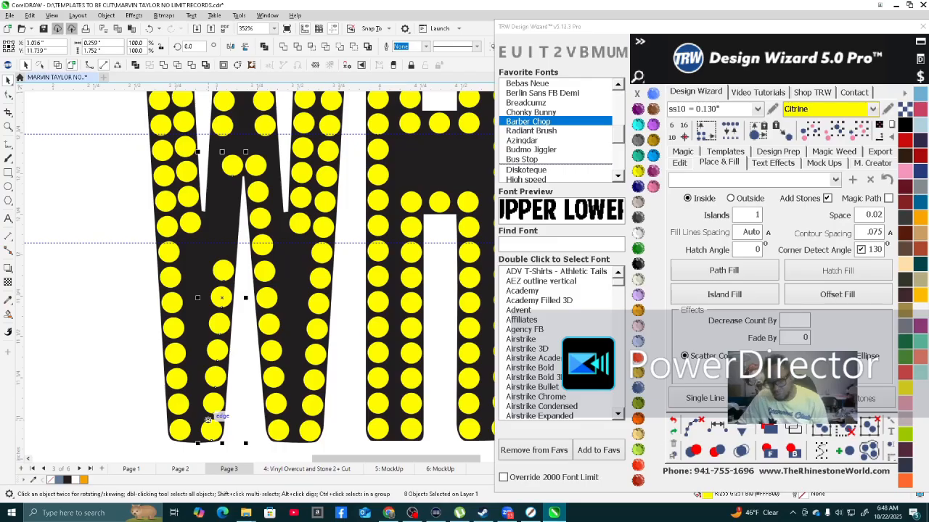
left_click(716, 432)
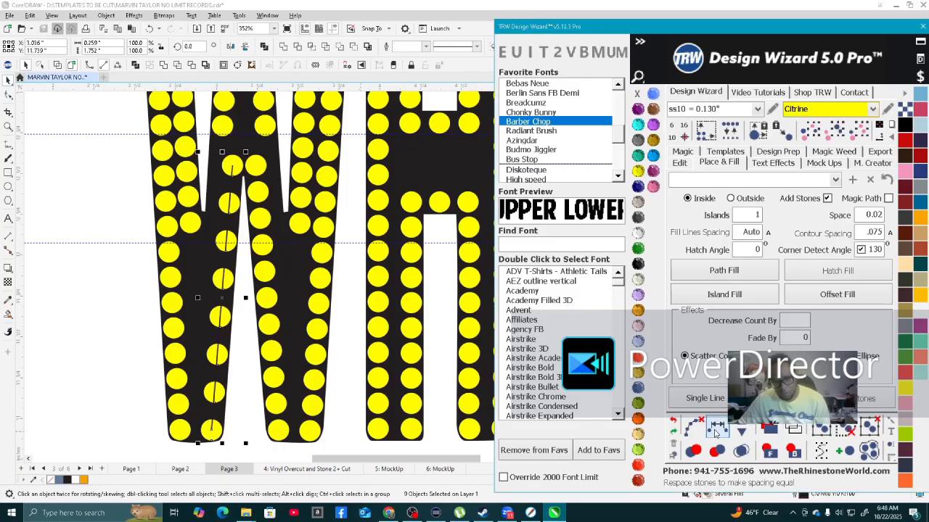
left_click(741, 430)
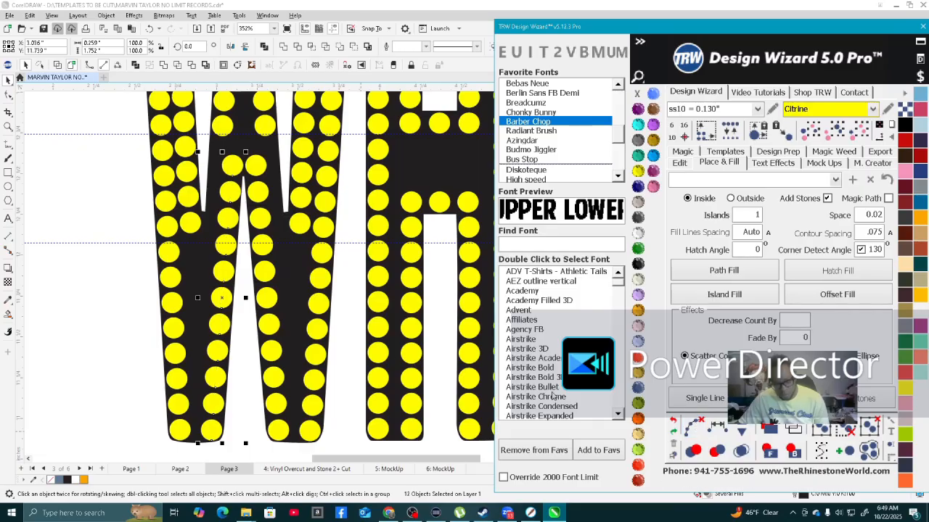
scroll(190, 298, "down", 1)
scroll(190, 298, "down", 4)
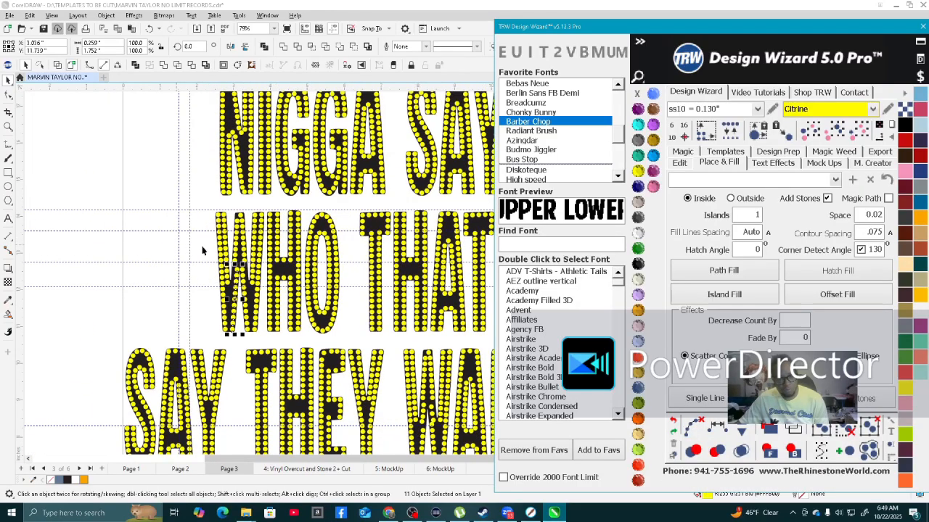
Delete the stones in the W's middle stroke between its three top stones and the pair above the central notch.
left_click(203, 250)
scroll(279, 246, "up", 2)
scroll(70, 278, "down", 2)
scroll(154, 261, "up", 4)
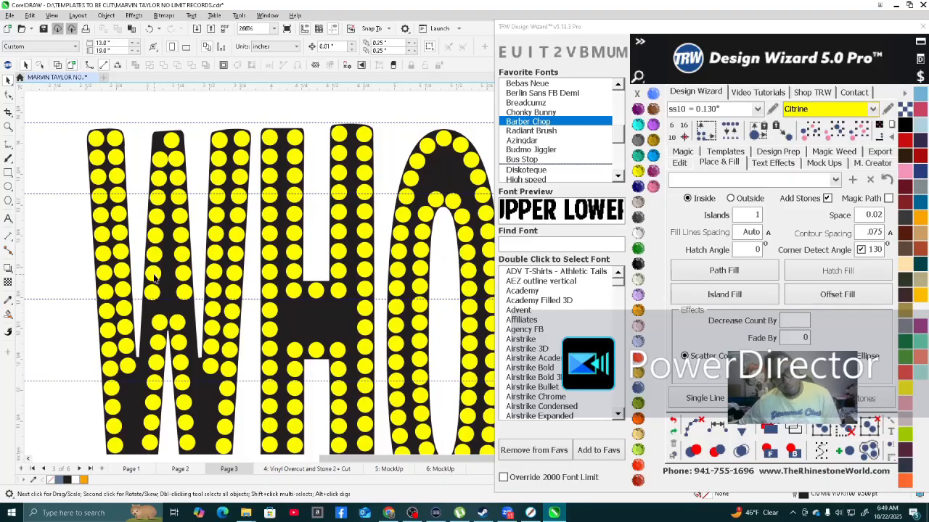
scroll(151, 312, "up", 1)
scroll(176, 300, "down", 3)
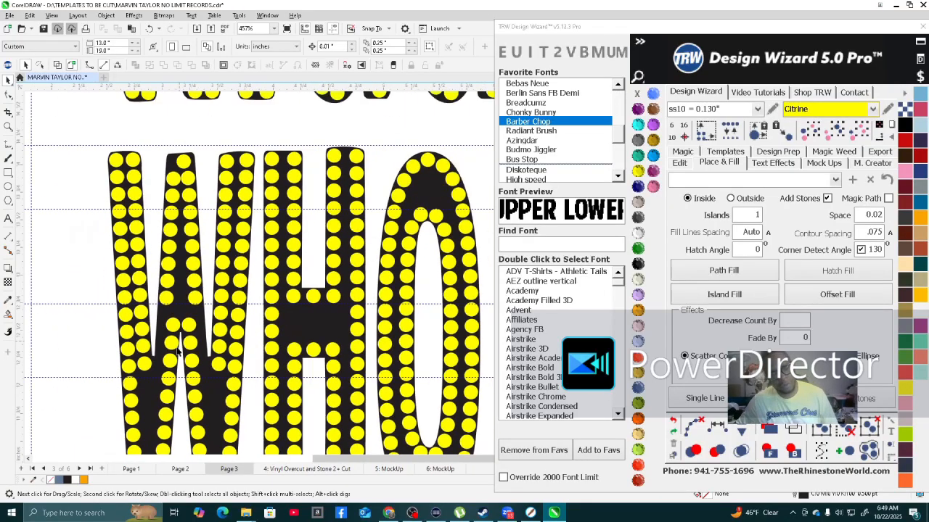
scroll(174, 290, "up", 2)
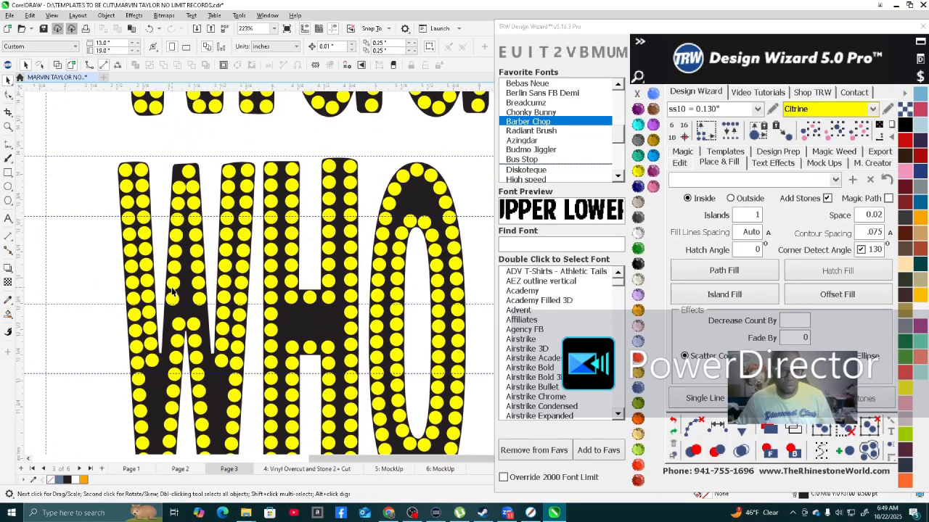
left_click_drag(187, 324, 215, 317)
key("Delete")
scroll(183, 195, "up", 1)
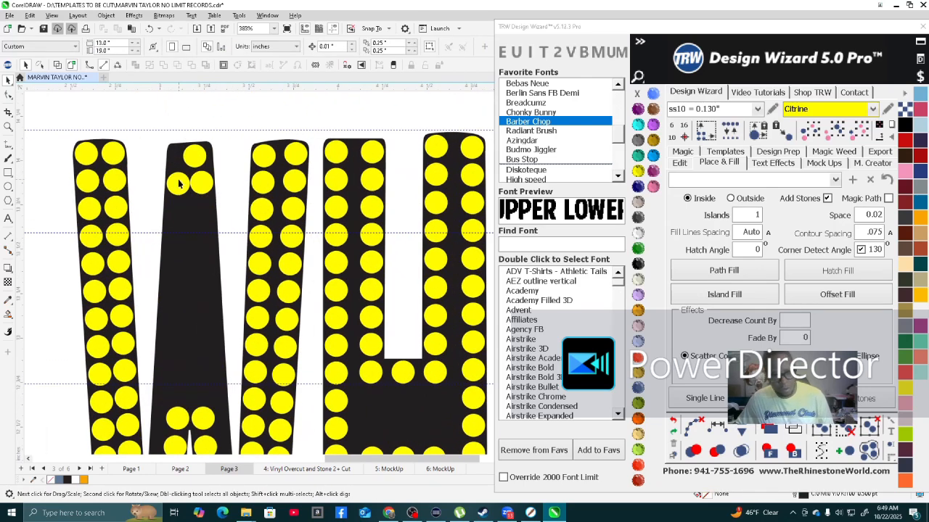
Fill the left row of the W's middle stroke between its upper and lower stones at .02 spacing, and clear the path.
left_click(179, 183)
scroll(180, 220, "down", 1)
left_click(179, 323, "shift")
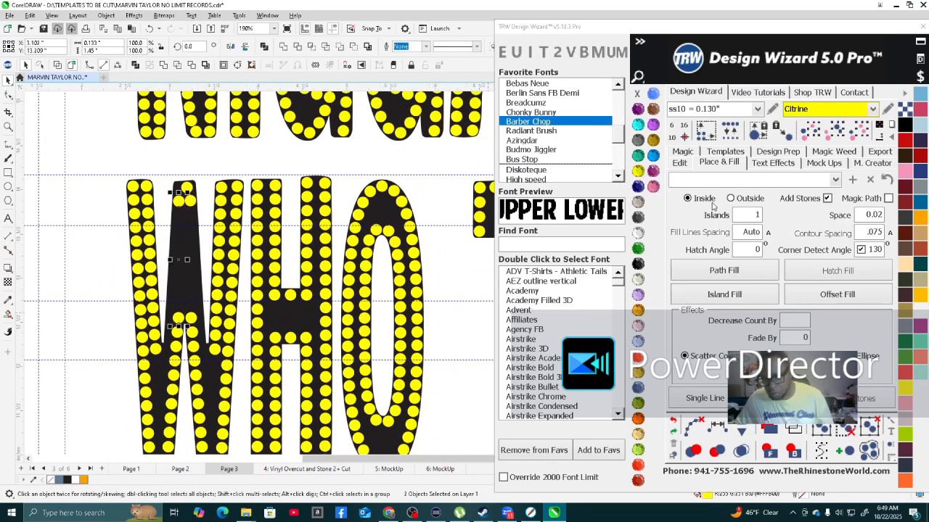
left_click(680, 163)
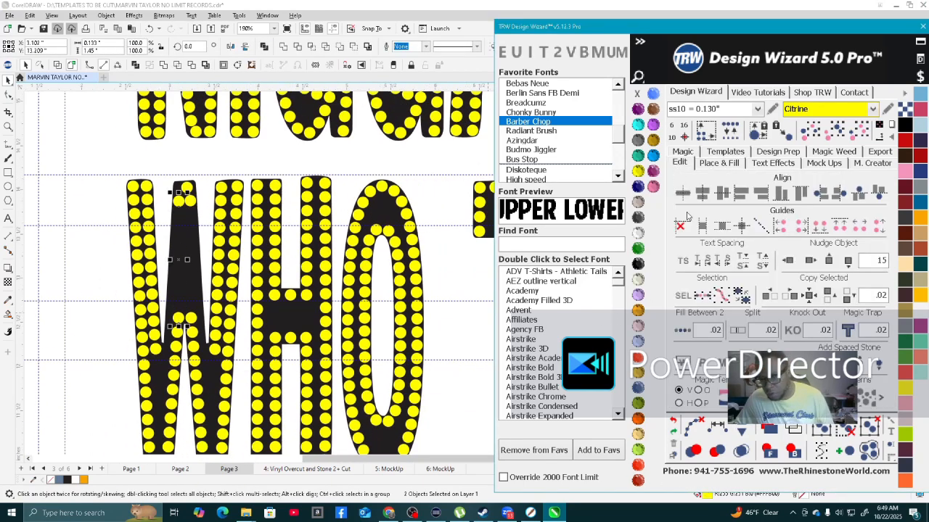
left_click(682, 336)
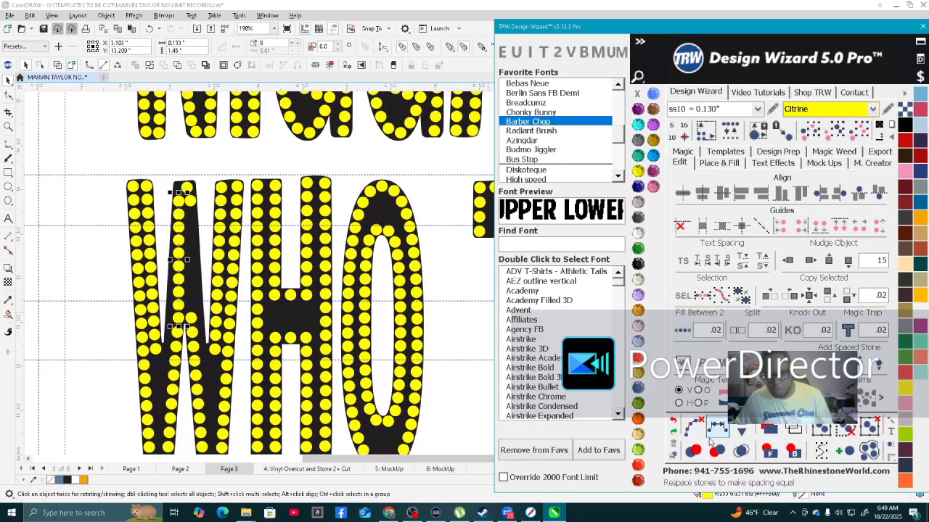
left_click(691, 427)
scroll(220, 185, "up", 5)
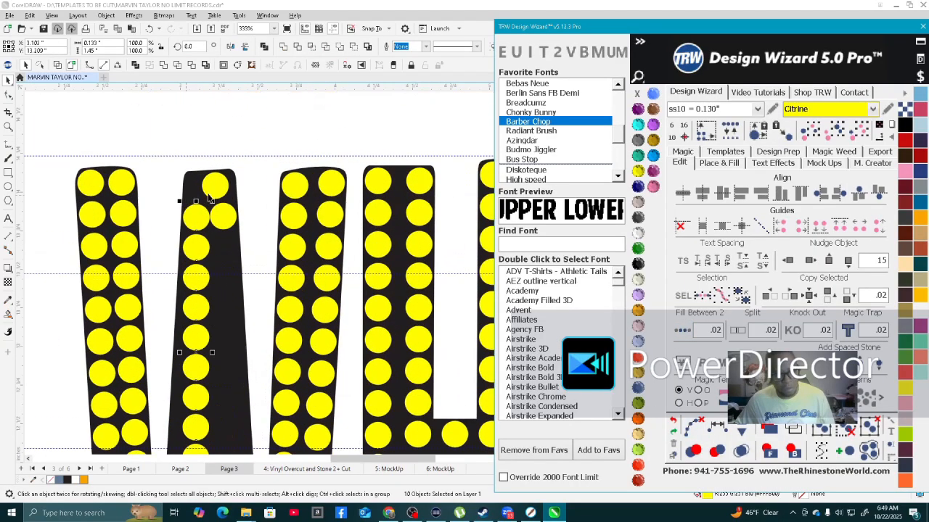
Centre the single top stone in the W's middle stroke and fill the right row between its end stones at .02 spacing.
left_click(220, 183)
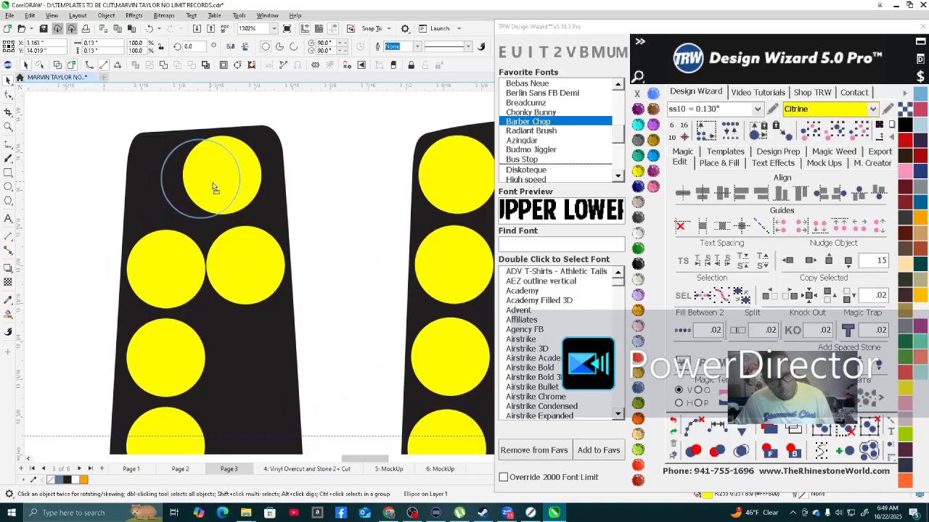
scroll(205, 183, "down", 2)
scroll(215, 209, "down", 4)
scroll(215, 218, "up", 2)
left_click(223, 319)
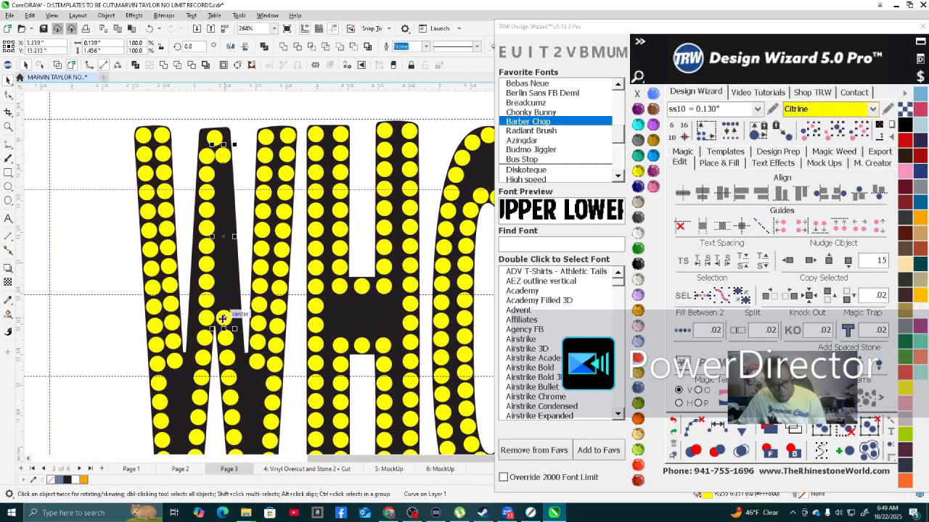
left_click(682, 331)
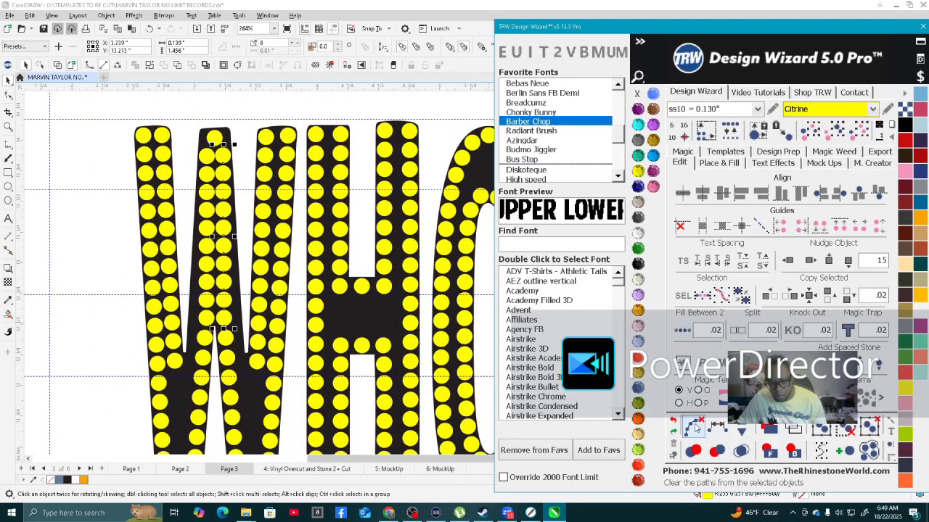
Copy the finished stones of the W in WHO to the empty area outside the page, beside WANNA.
scroll(160, 236, "down", 4)
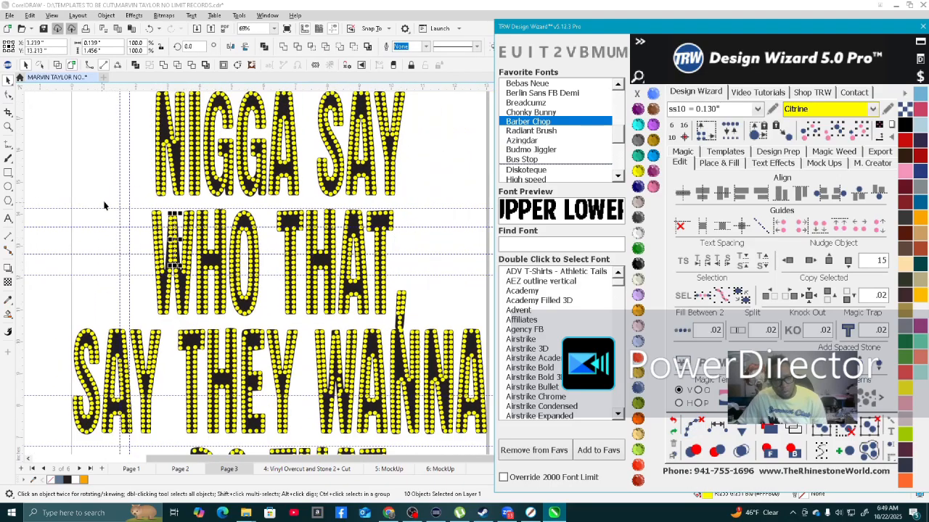
left_click(140, 196)
scroll(211, 298, "down", 2)
scroll(264, 345, "up", 2)
scroll(262, 360, "down", 1)
scroll(245, 304, "up", 2)
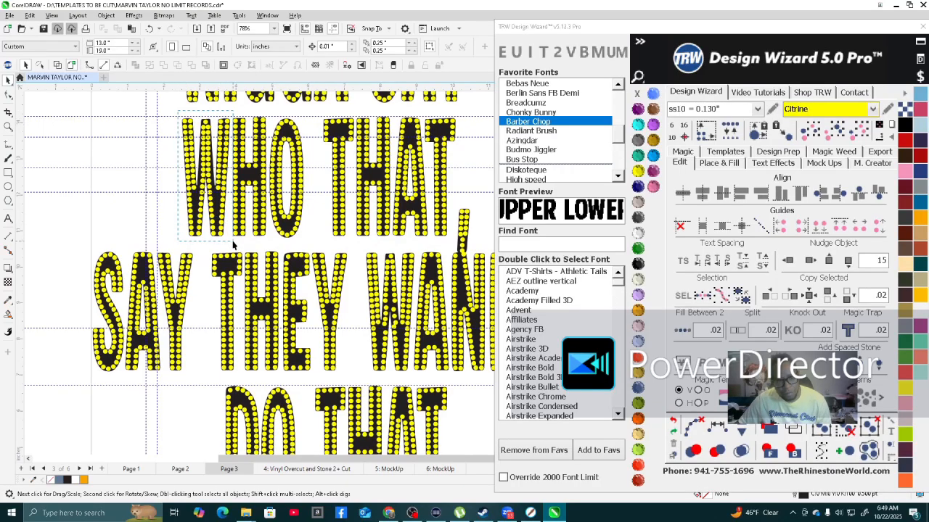
left_click_drag(232, 246, 233, 241)
scroll(180, 184, "down", 2)
left_click(197, 178)
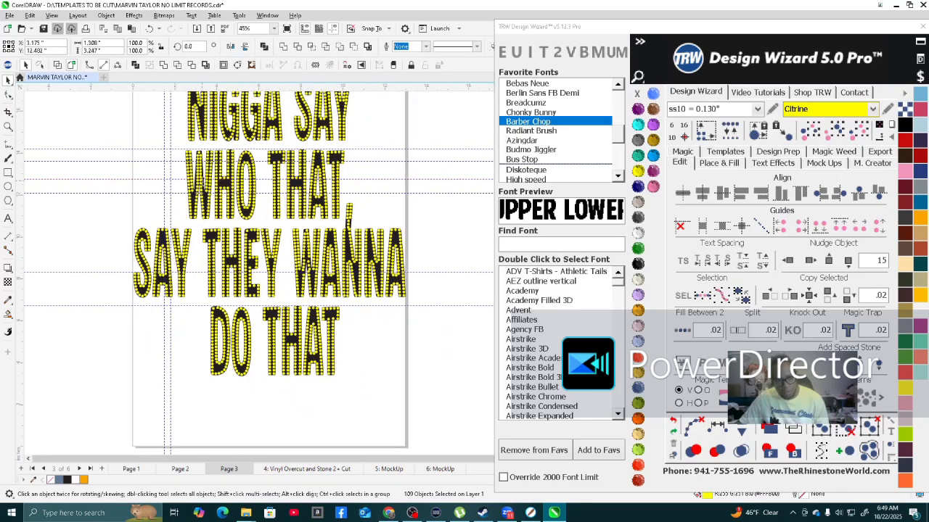
scroll(294, 216, "up", 2)
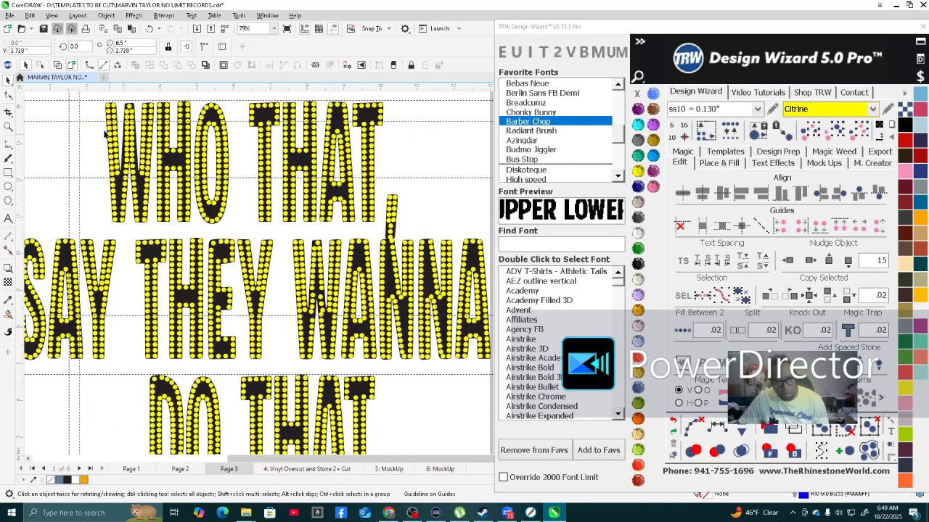
scroll(100, 102, "down", 2)
scroll(103, 124, "up", 1)
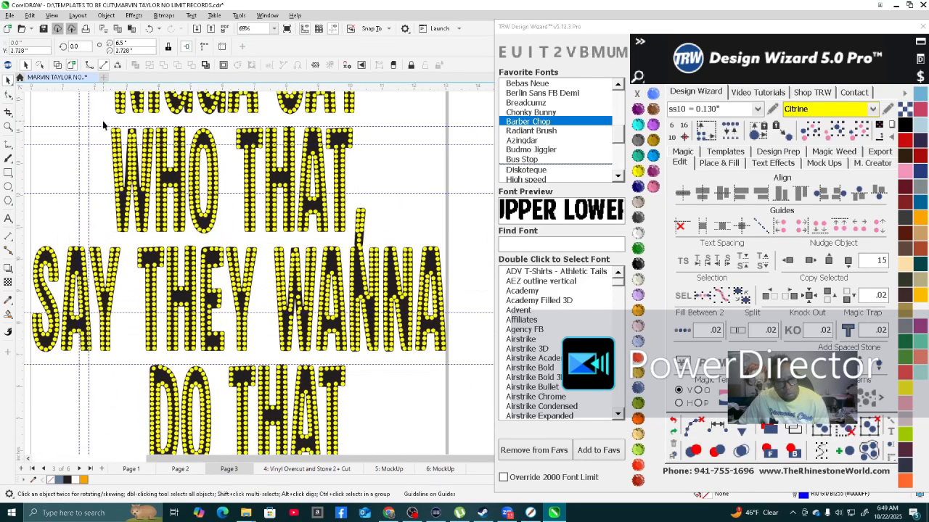
left_click_drag(157, 234, 154, 235)
scroll(126, 174, "down", 1)
left_click_drag(128, 174, 420, 270)
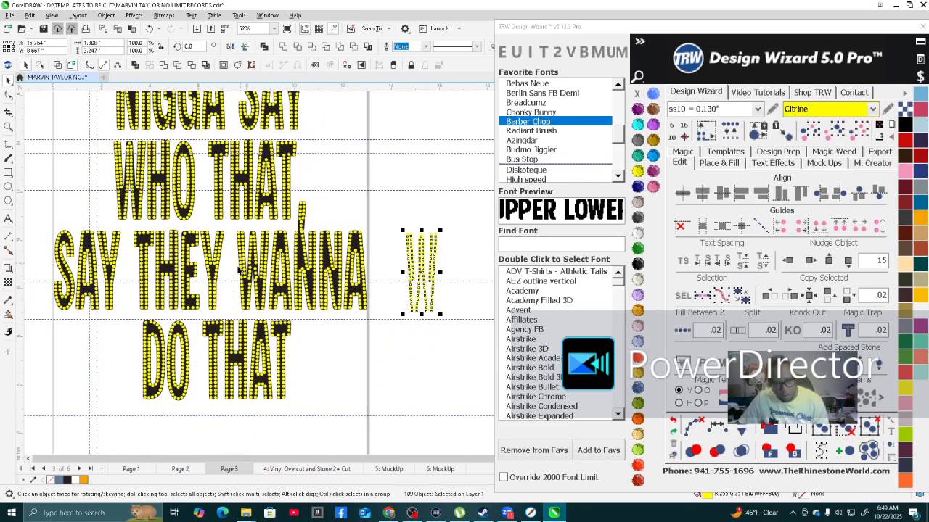
Delete the stones from the W, the first A and the last A of WANNA, keeping the black letter shapes.
scroll(240, 267, "up", 2)
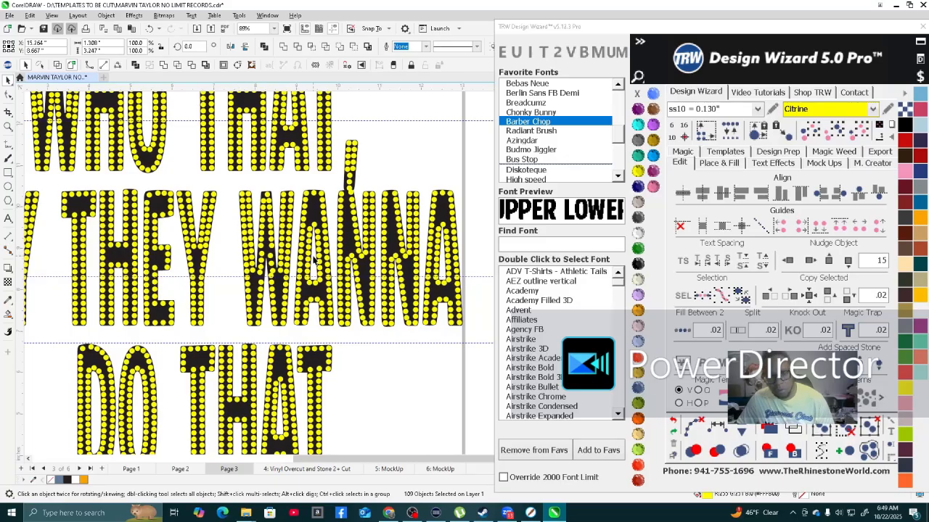
scroll(313, 260, "up", 2)
left_click_drag(260, 320, 349, 385)
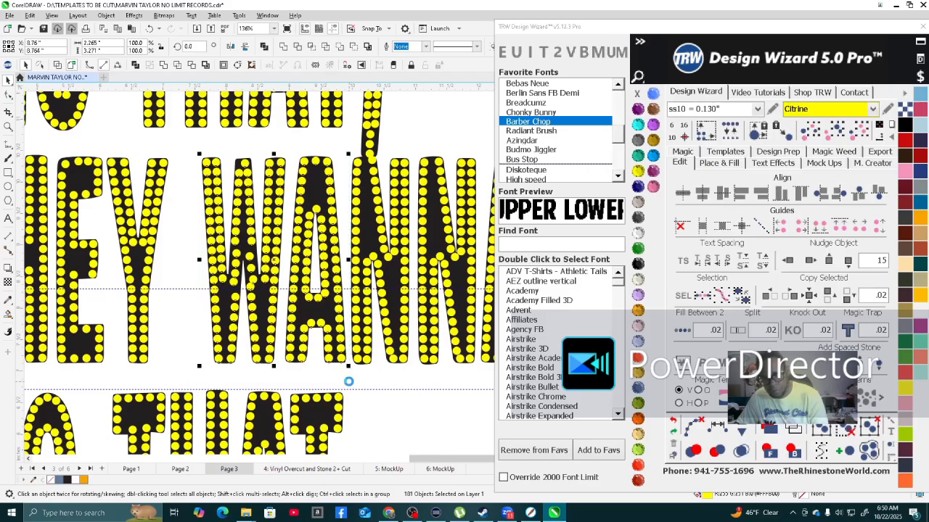
key("Delete")
scroll(219, 365, "down", 2)
scroll(444, 381, "up", 2)
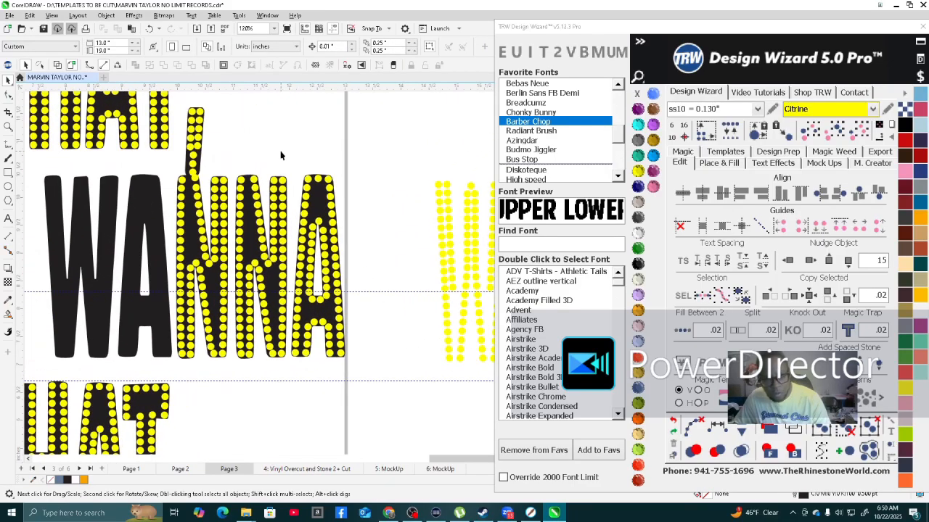
left_click_drag(317, 290, 285, 151)
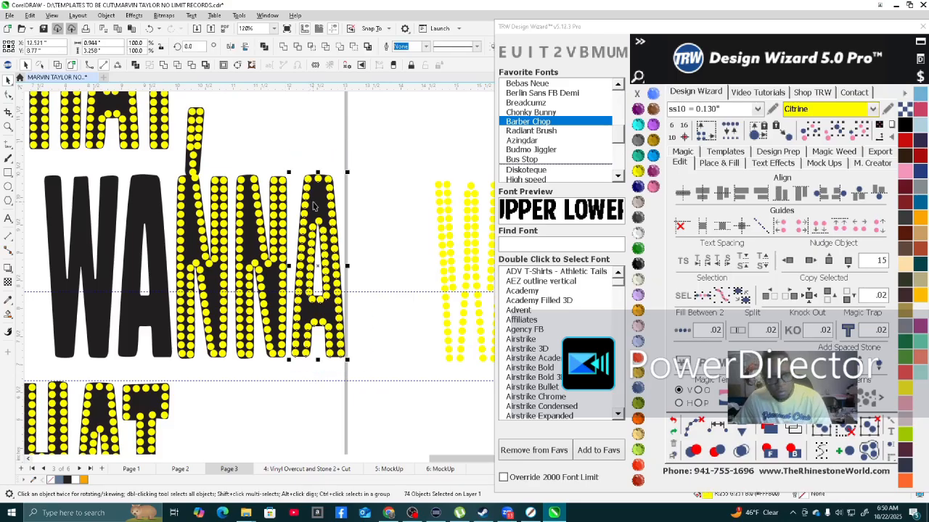
key("Delete")
Move the copied W stones onto the W of WANNA and align them within its outline.
scroll(371, 234, "down", 3)
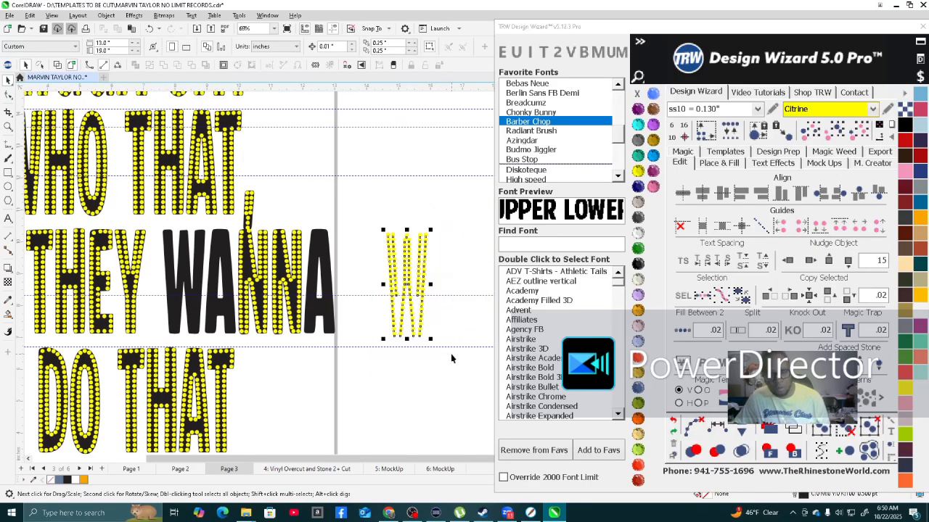
left_click_drag(407, 270, 186, 273)
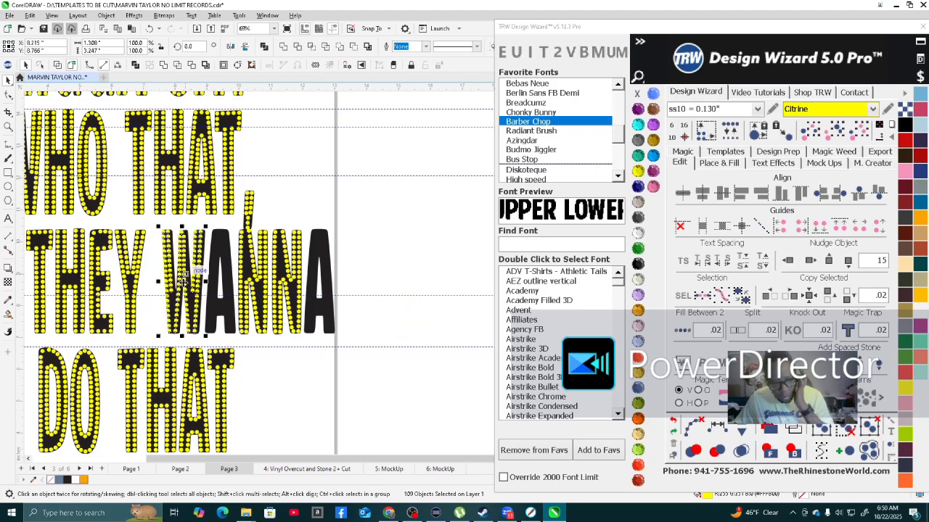
scroll(189, 290, "up", 5)
scroll(193, 305, "up", 4)
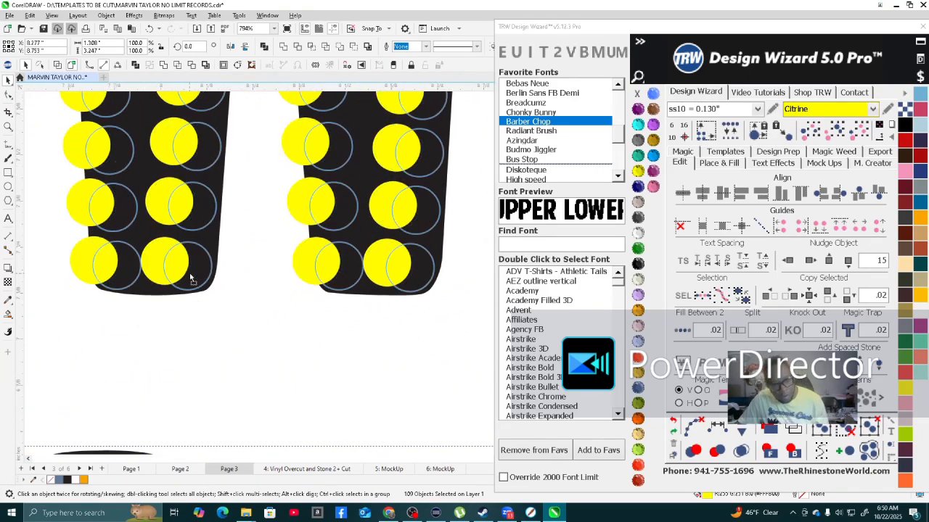
scroll(188, 278, "down", 6)
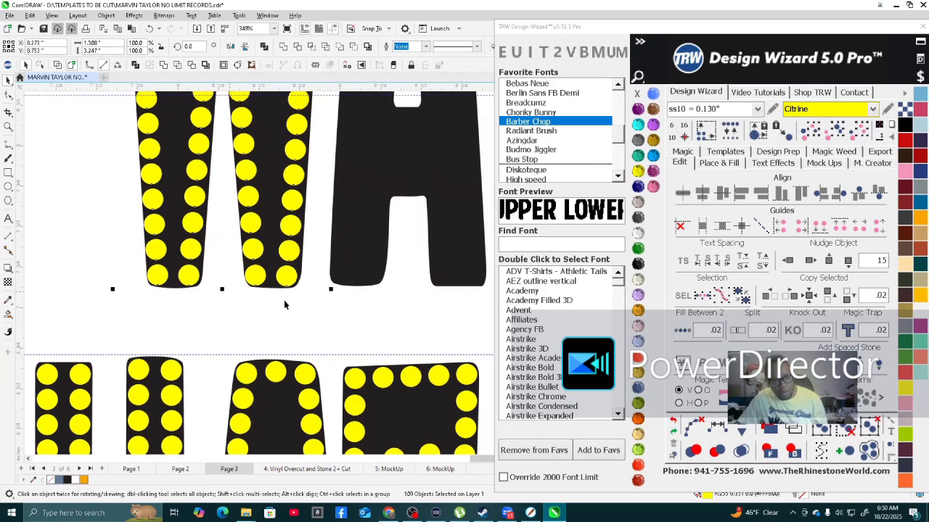
scroll(256, 258, "up", 3)
scroll(232, 211, "up", 4)
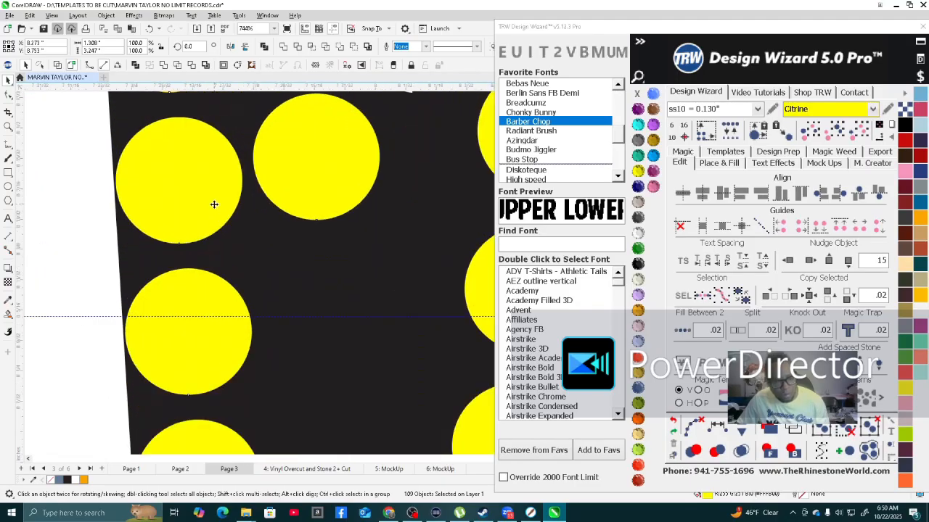
scroll(217, 208, "down", 4)
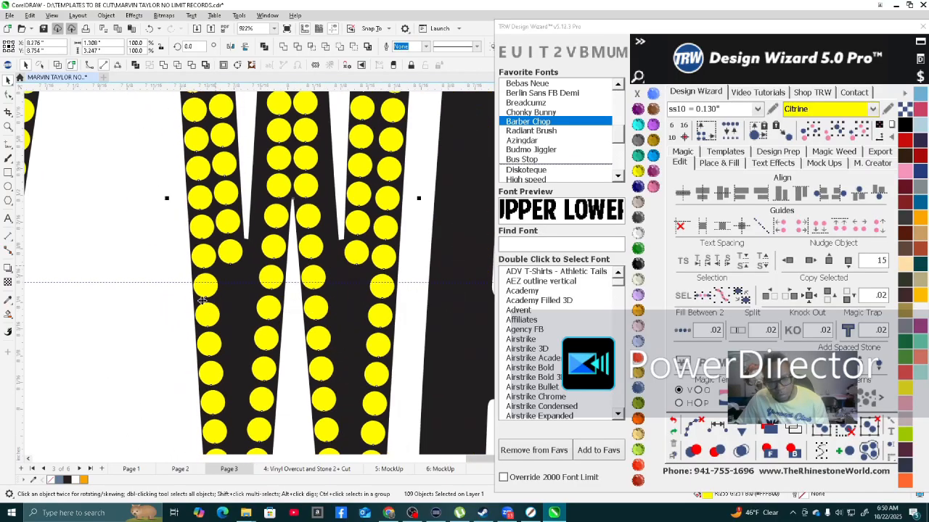
scroll(229, 251, "down", 2)
scroll(206, 319, "up", 2)
left_click(267, 296)
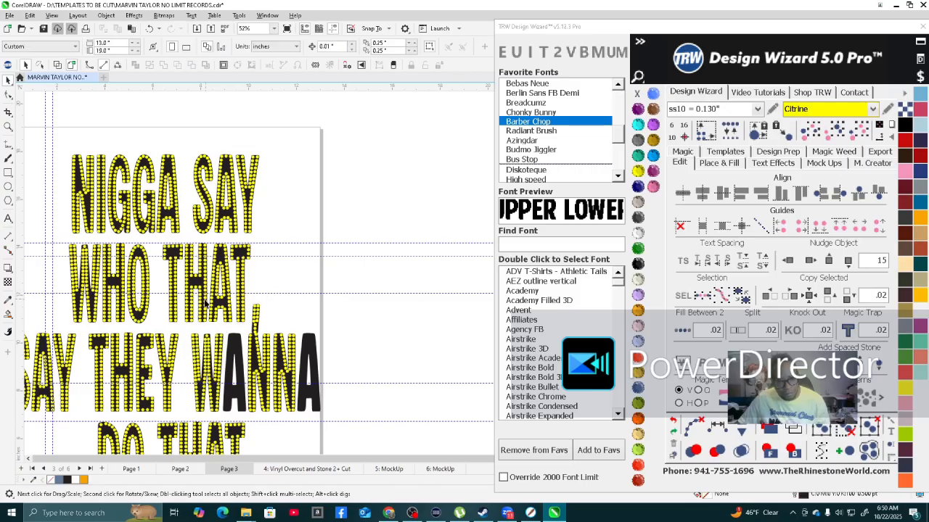
Copy the stones of the A in THAT on the second line to the empty space above the lyric.
scroll(236, 191, "up", 2)
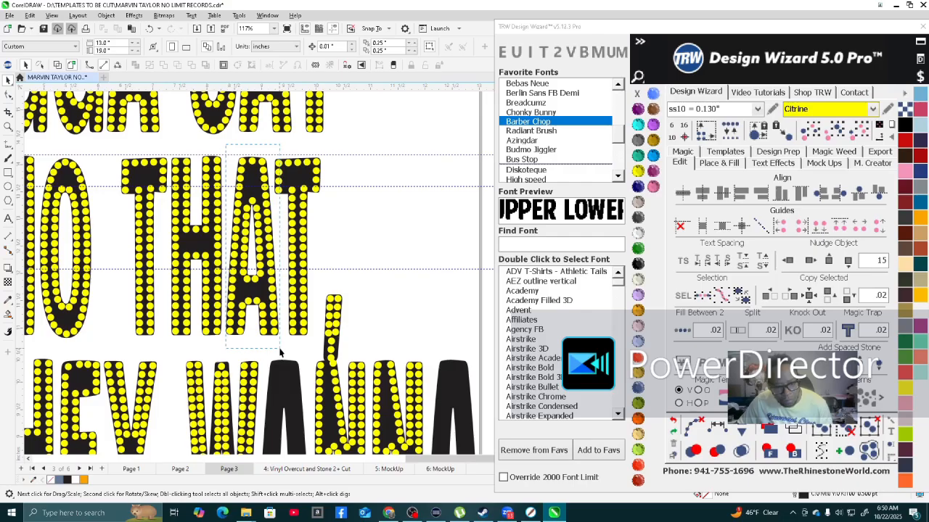
scroll(279, 353, "down", 3)
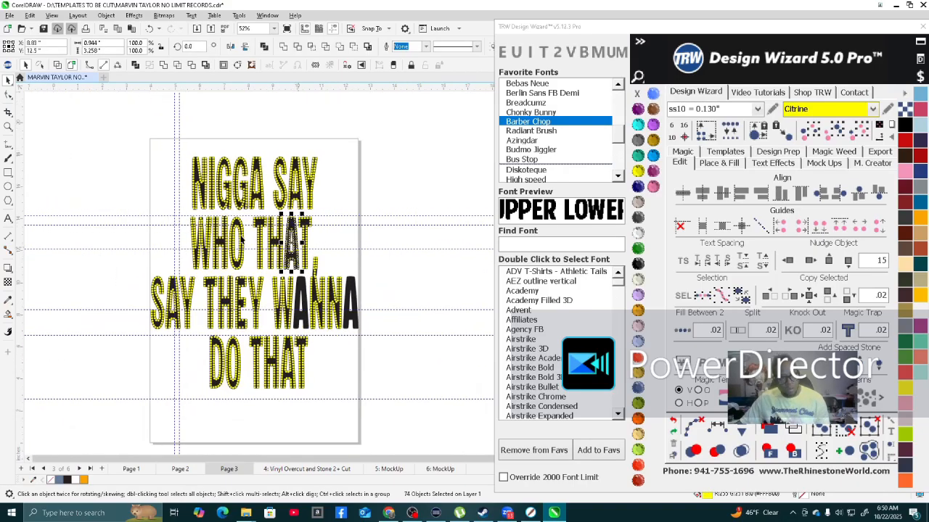
scroll(306, 250, "up", 5)
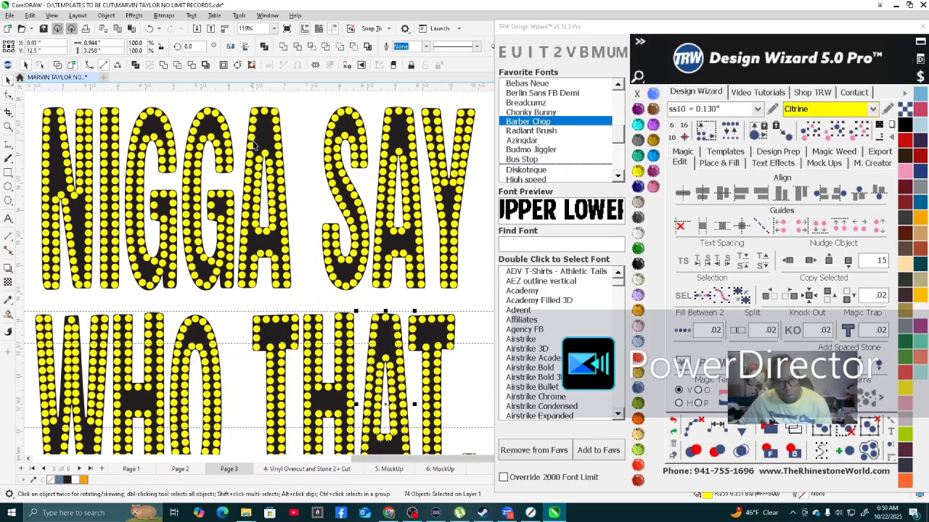
scroll(233, 196, "down", 2)
scroll(234, 197, "down", 3)
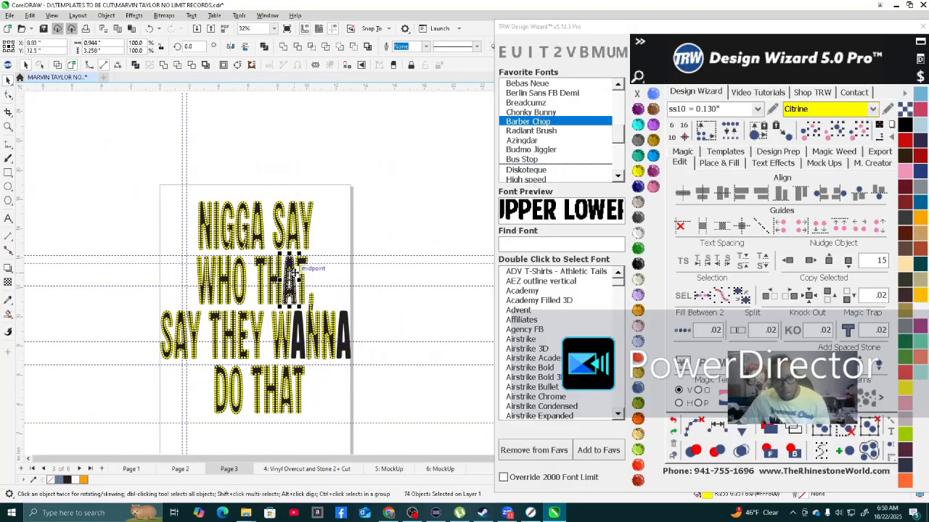
left_click_drag(290, 280, 250, 155)
scroll(250, 154, "up", 1)
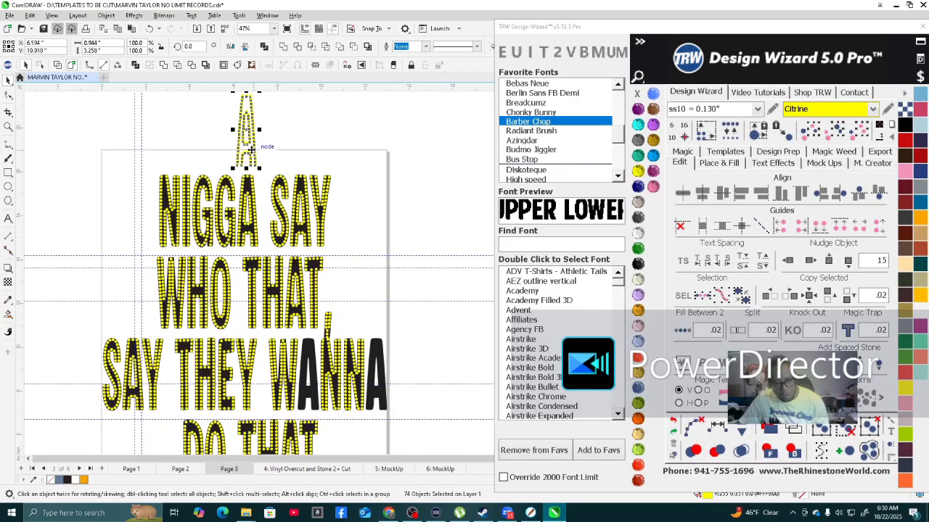
Place a copy of the A stones on the first A of WANNA and line it up with the letter shape.
left_click(308, 377)
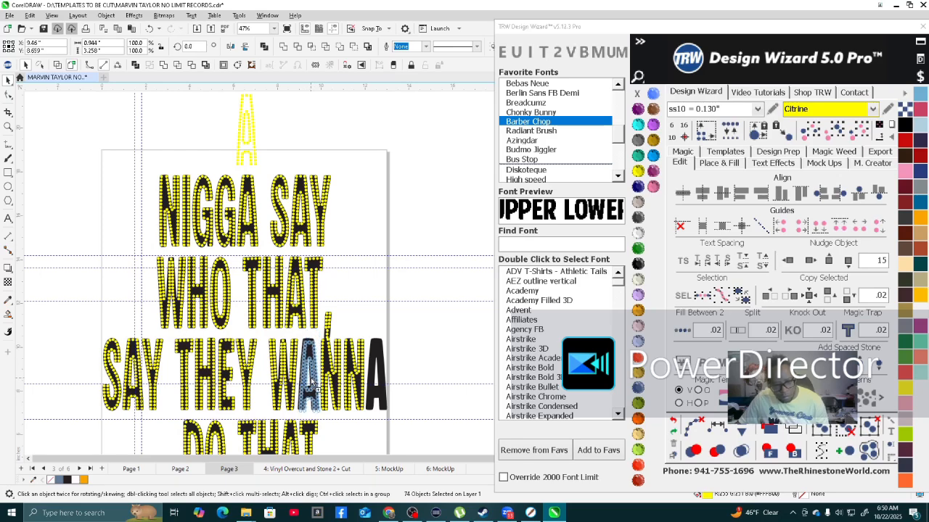
scroll(307, 386, "up", 8)
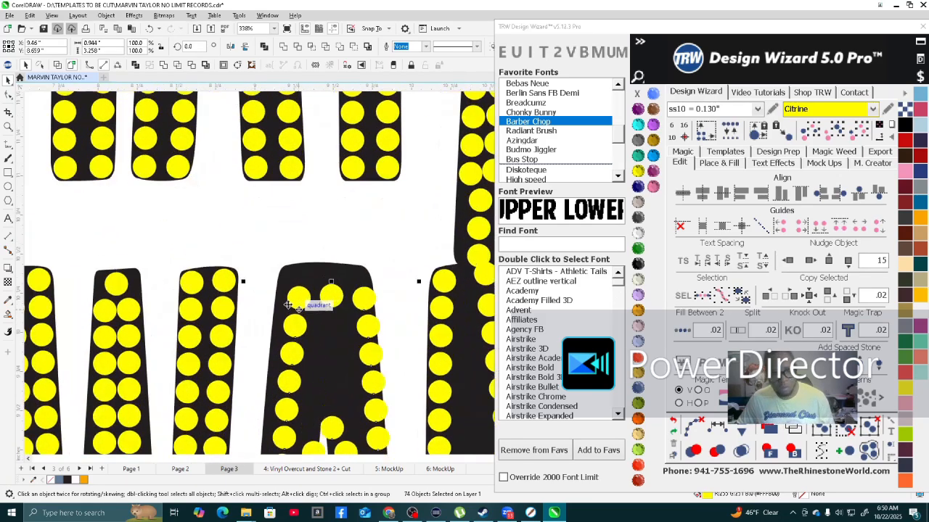
Position the 74-stone letter set inside the outline of the first A in WANNA.
left_click_drag(307, 296, 302, 255)
scroll(303, 255, "down", 5)
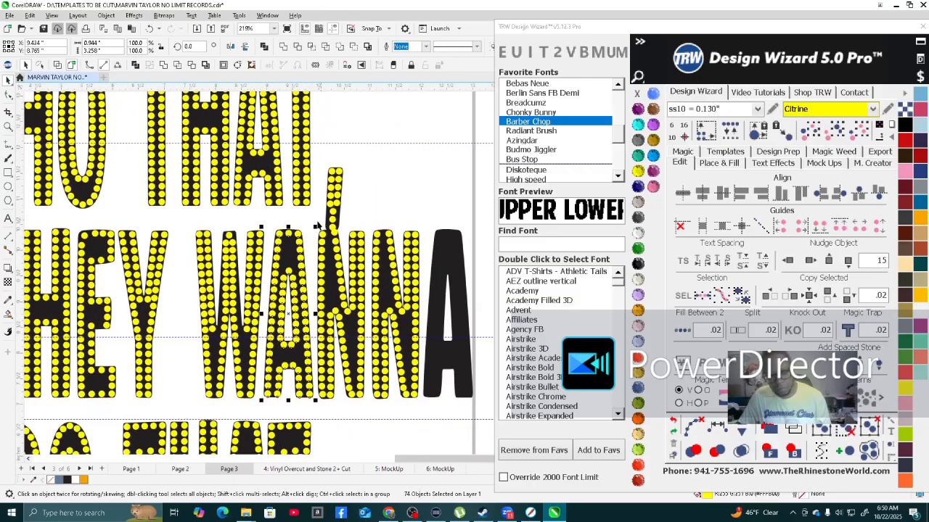
scroll(298, 288, "up", 5)
scroll(207, 331, "down", 4)
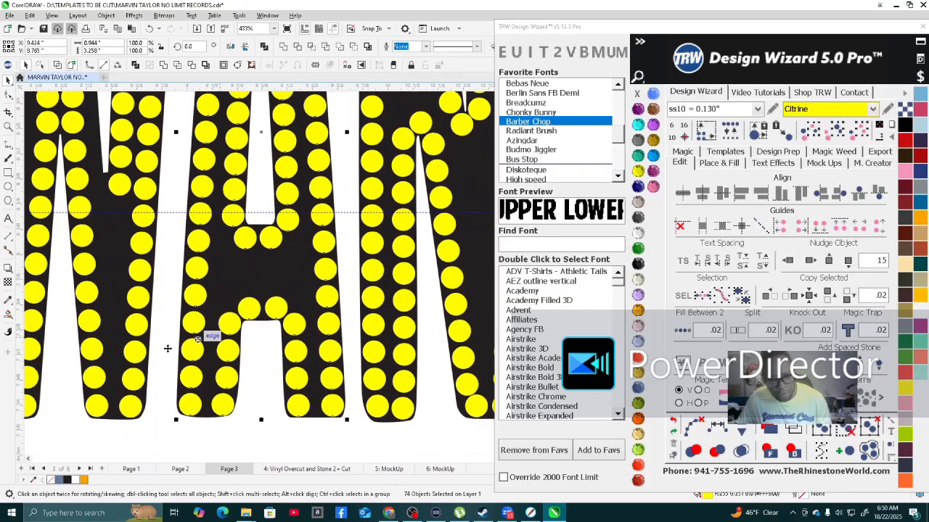
scroll(174, 323, "down", 1)
Copy the stones from the first A in WANNA onto the bare last A, aligned with its outline.
left_click_drag(205, 275, 378, 321)
scroll(344, 281, "up", 7)
scroll(352, 245, "down", 9)
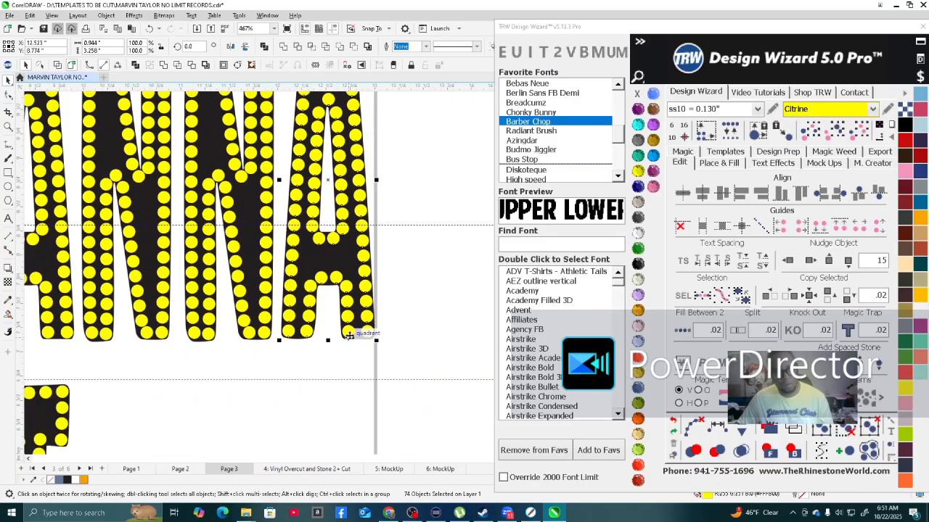
scroll(166, 221, "up", 9)
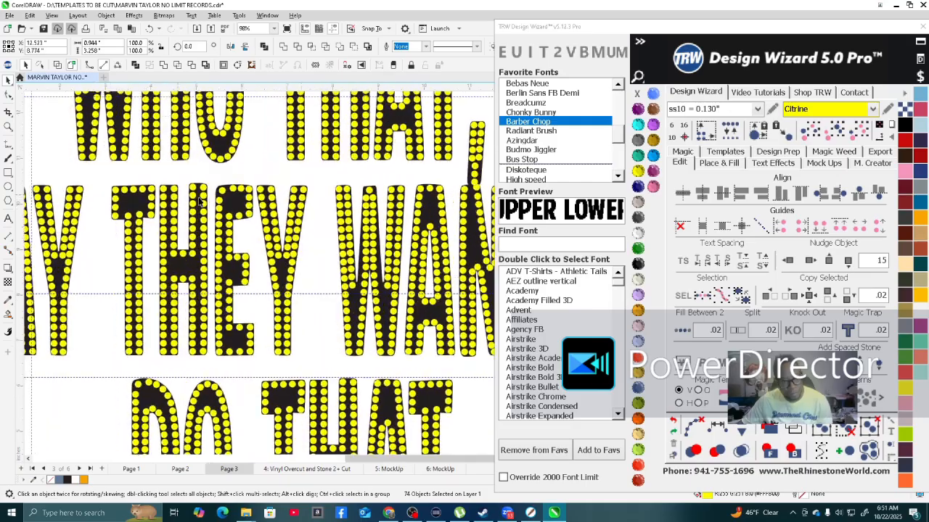
Move the E's upper-left corner stone in THEY closer to the corner and respace the top row's four stones evenly.
left_click(219, 197)
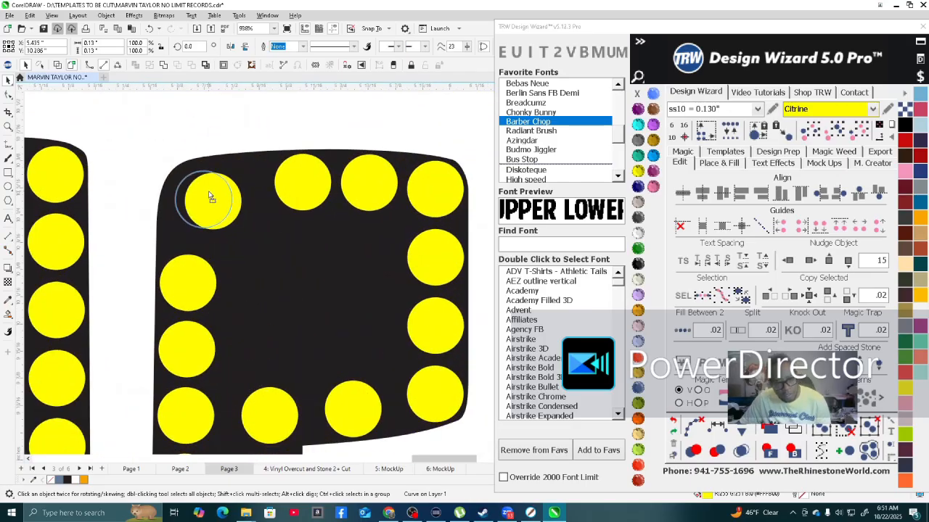
left_click_drag(205, 190, 203, 186)
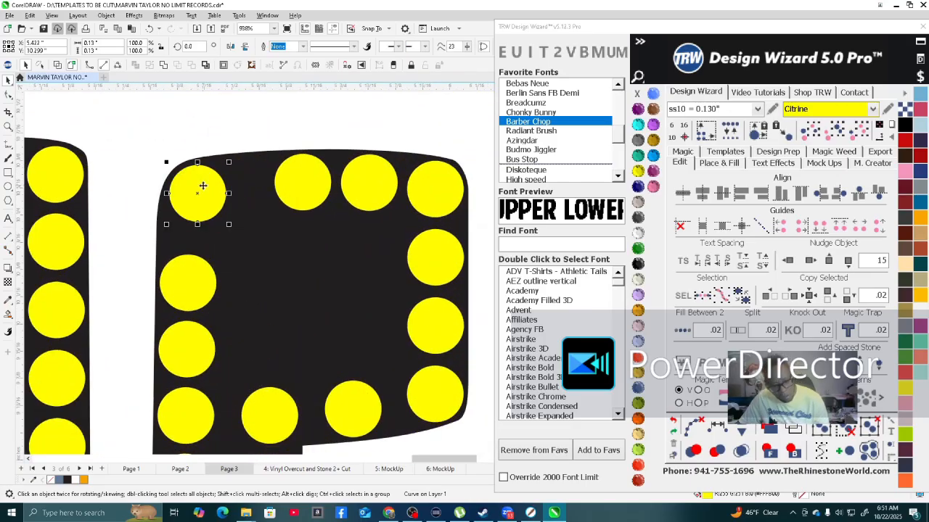
left_click(309, 190, "shift")
left_click(374, 185, "shift")
left_click(443, 201, "shift")
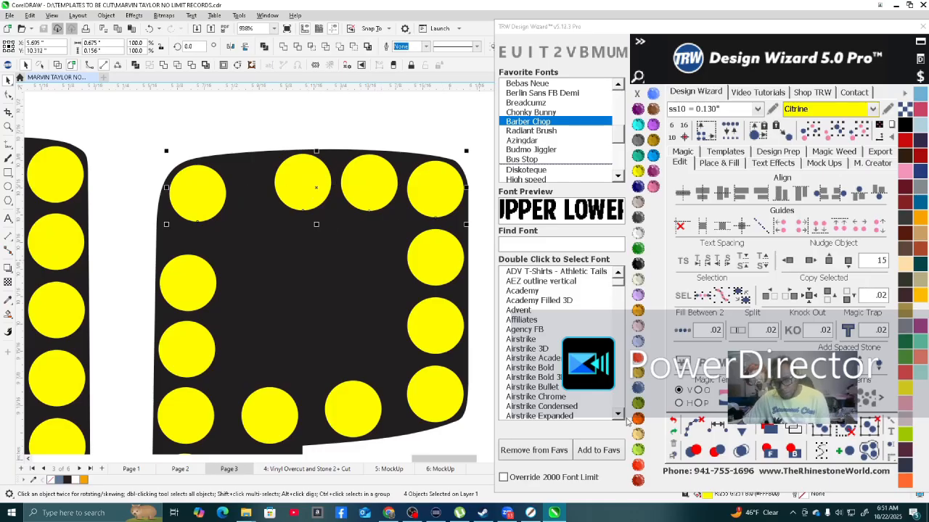
left_click(721, 428)
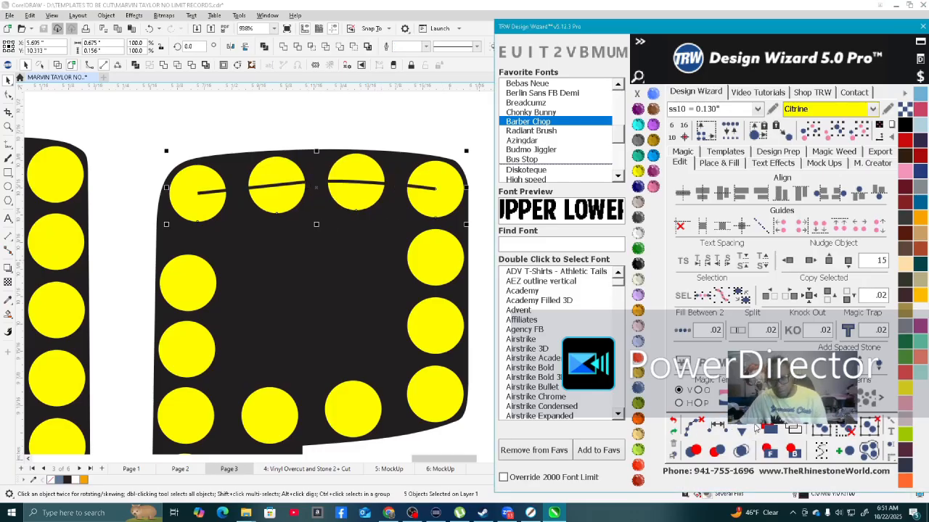
left_click(742, 430)
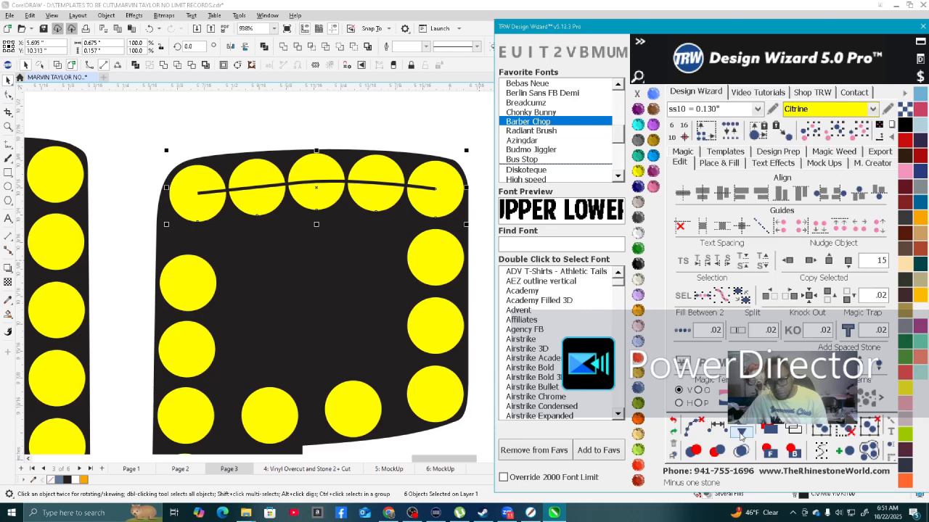
scroll(284, 166, "down", 3)
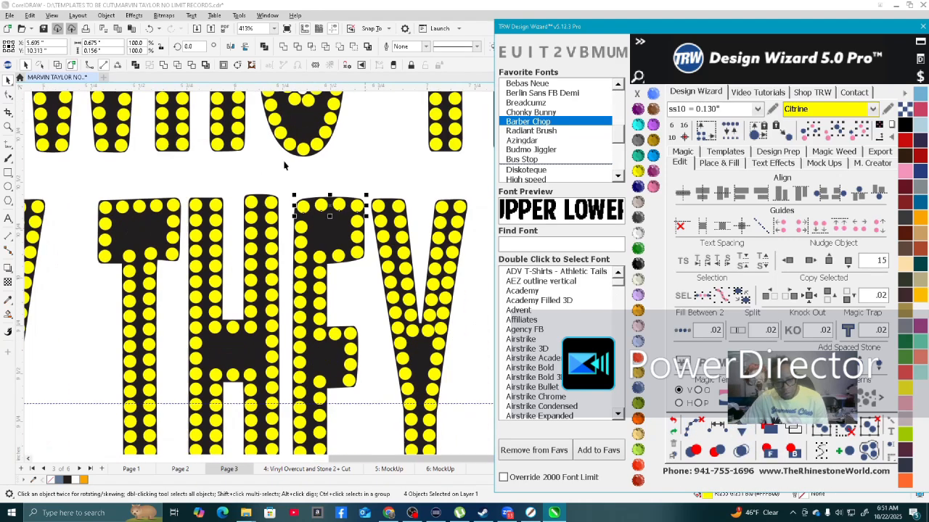
Respace the column of stones down the left edge of the E in THEY evenly and clear the guide path.
scroll(284, 166, "down", 2)
left_click(285, 178)
scroll(287, 179, "down", 2)
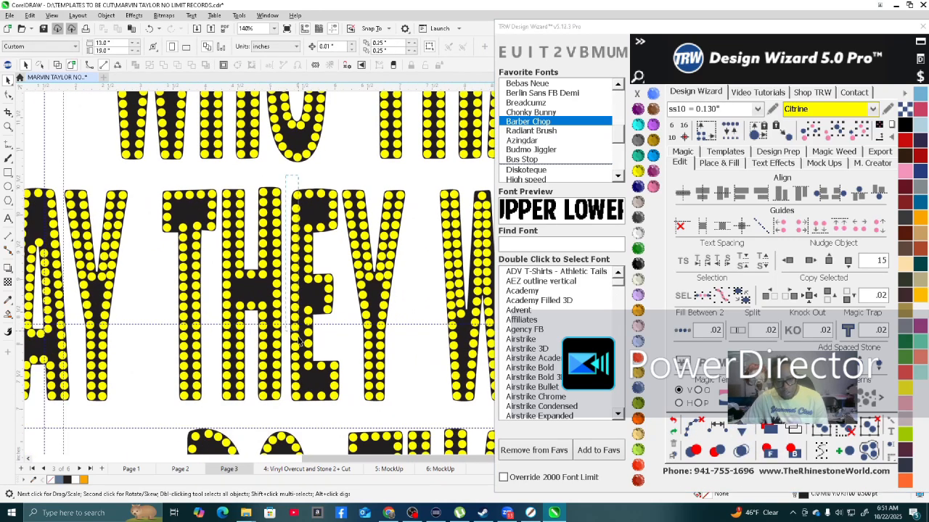
left_click_drag(298, 341, 293, 444)
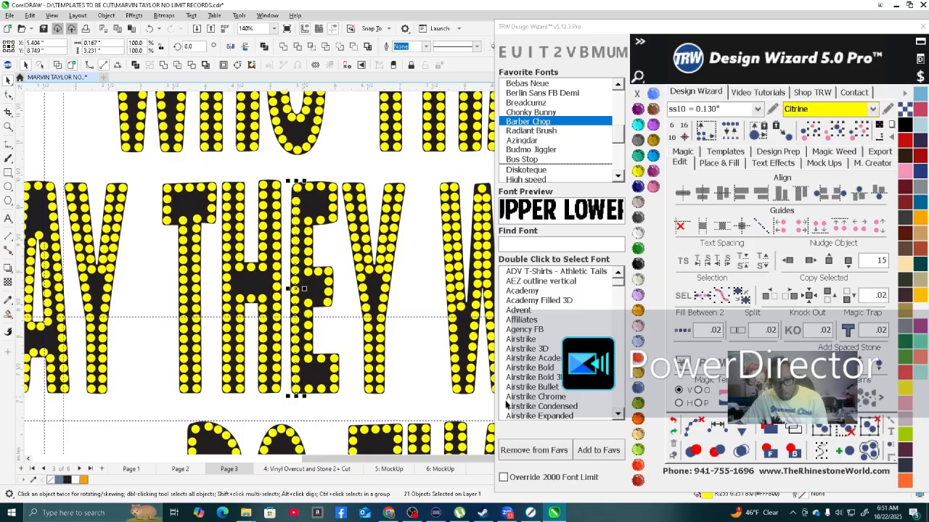
left_click(742, 431)
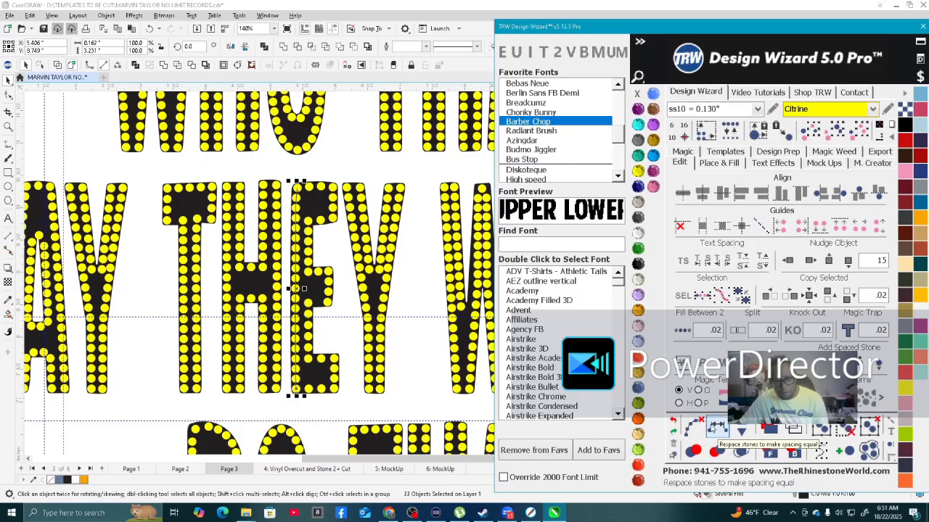
left_click(694, 429)
scroll(328, 309, "down", 3)
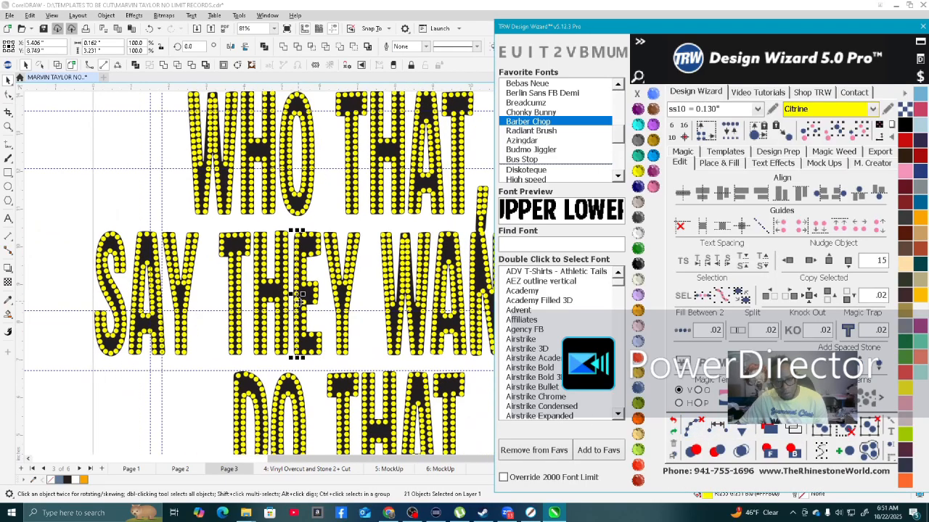
Add one evenly spaced stone between the two stones along the underside of the E's middle arm in THEY and clear the path.
scroll(328, 309, "up", 7)
left_click(326, 300)
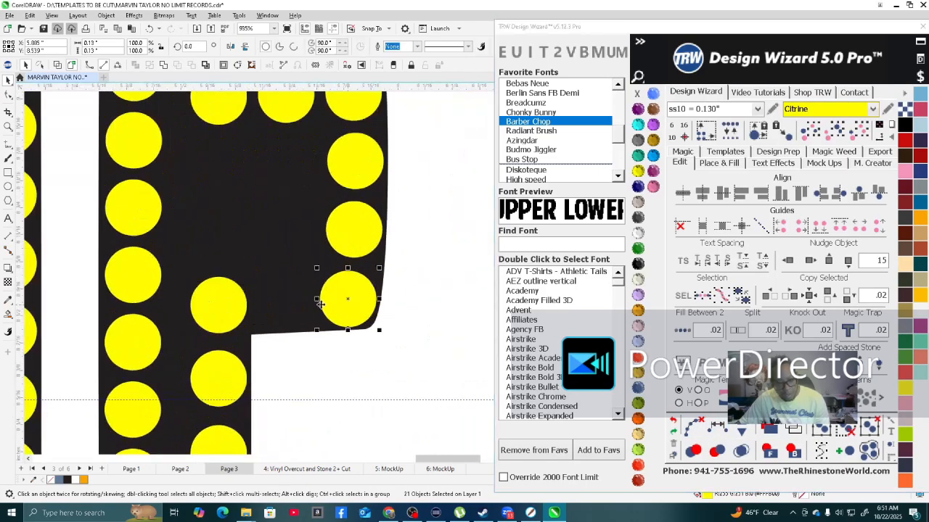
left_click(229, 303, "shift")
left_click(716, 425)
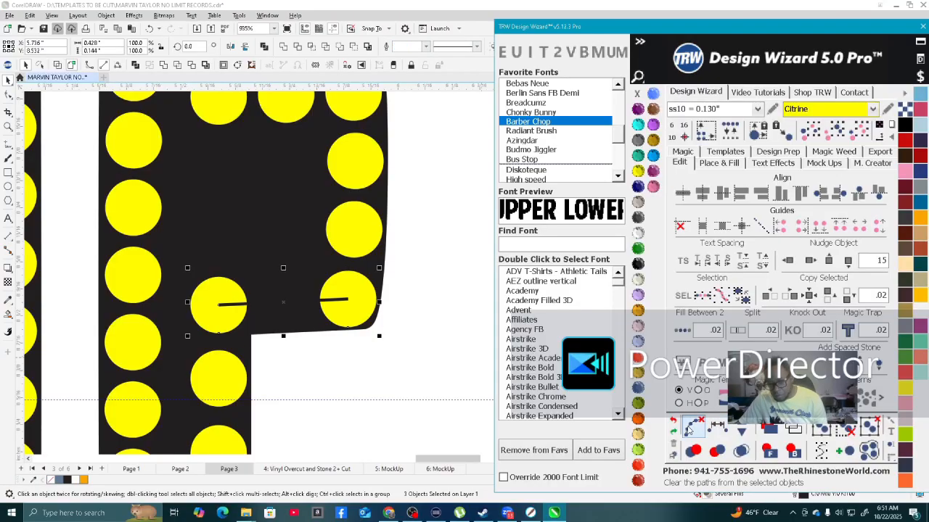
left_click(745, 430)
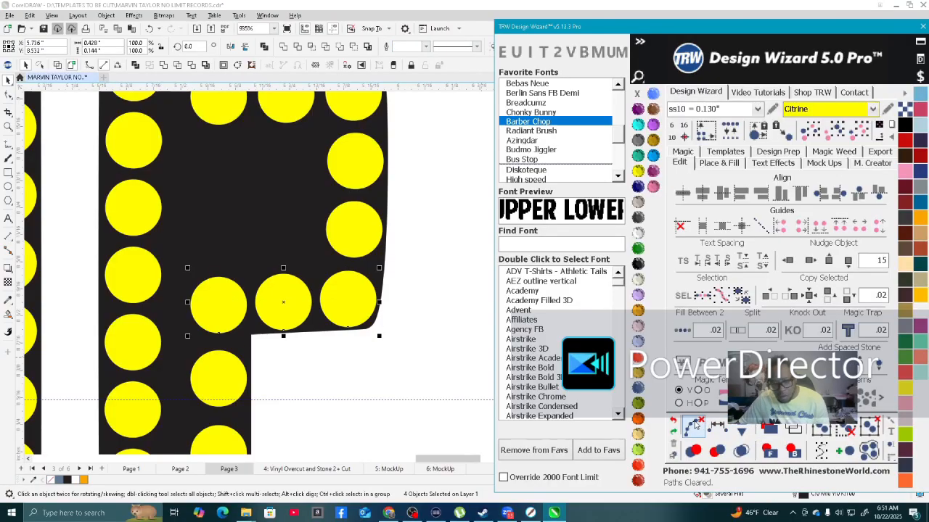
scroll(269, 249, "down", 3)
scroll(270, 250, "down", 2)
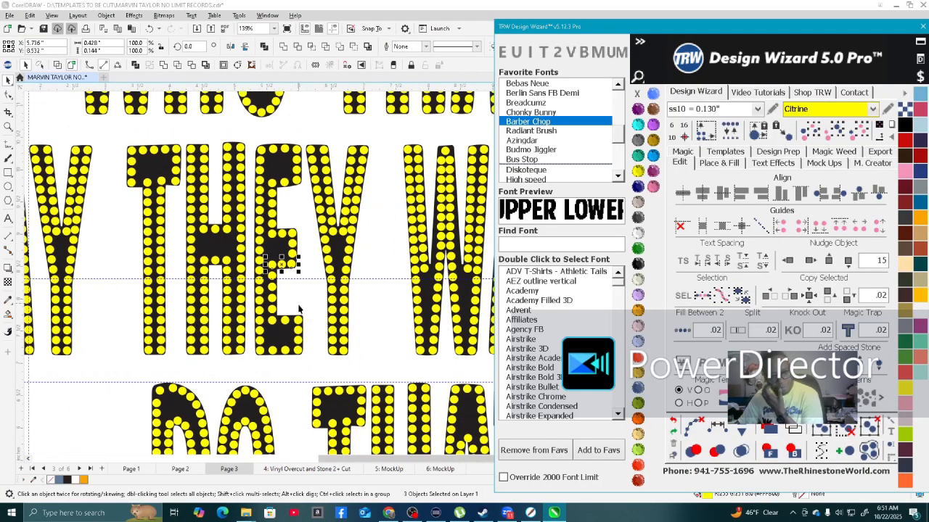
Delete all the stones on the A in the bottom line's THAT.
scroll(297, 307, "down", 2)
scroll(333, 313, "down", 1)
scroll(421, 373, "up", 5)
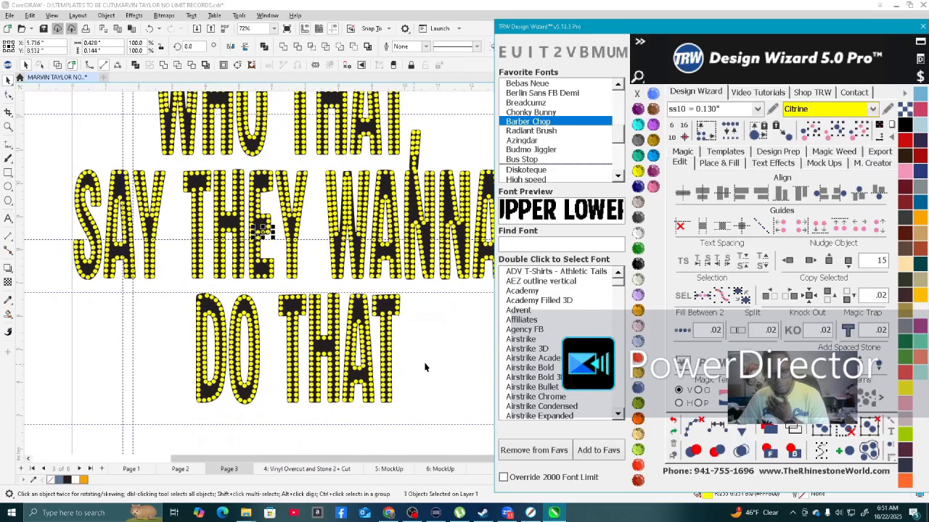
scroll(266, 174, "down", 1)
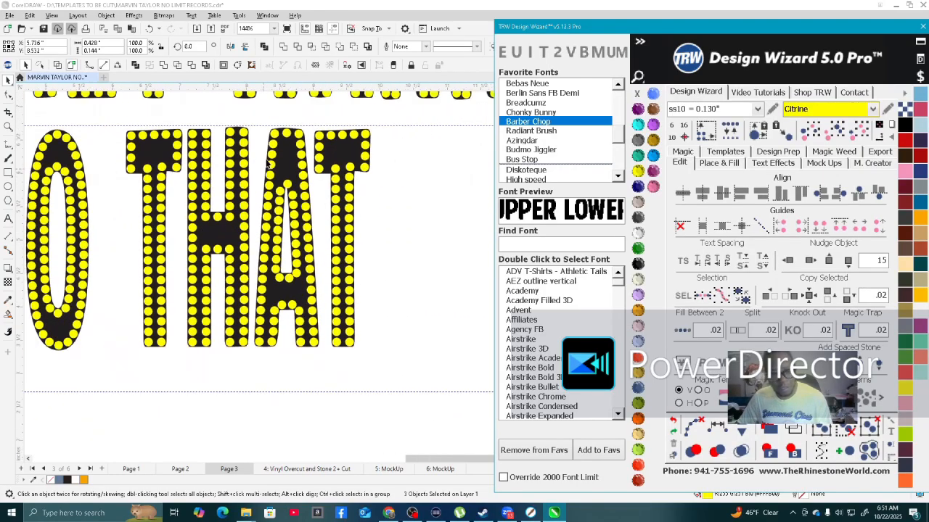
left_click_drag(249, 120, 319, 362)
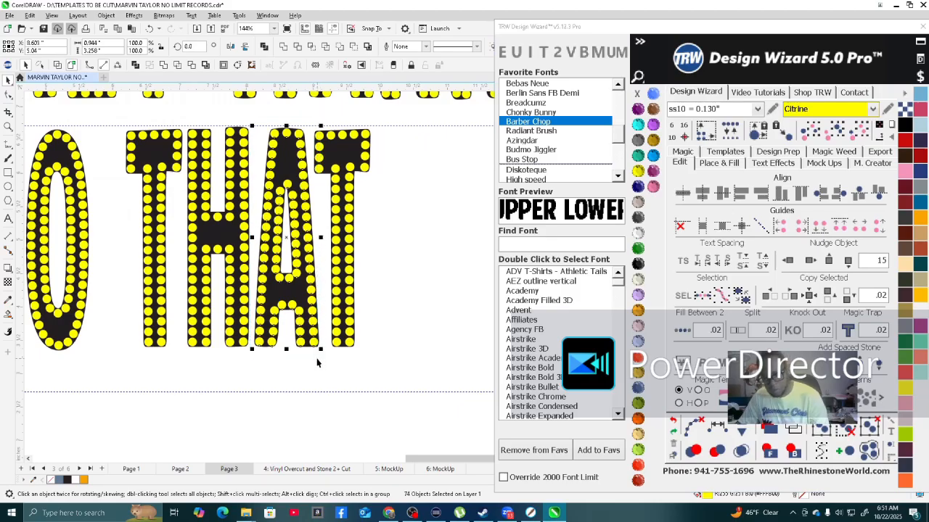
key("Delete")
scroll(273, 387, "down", 1)
scroll(273, 387, "down", 1)
key("Escape")
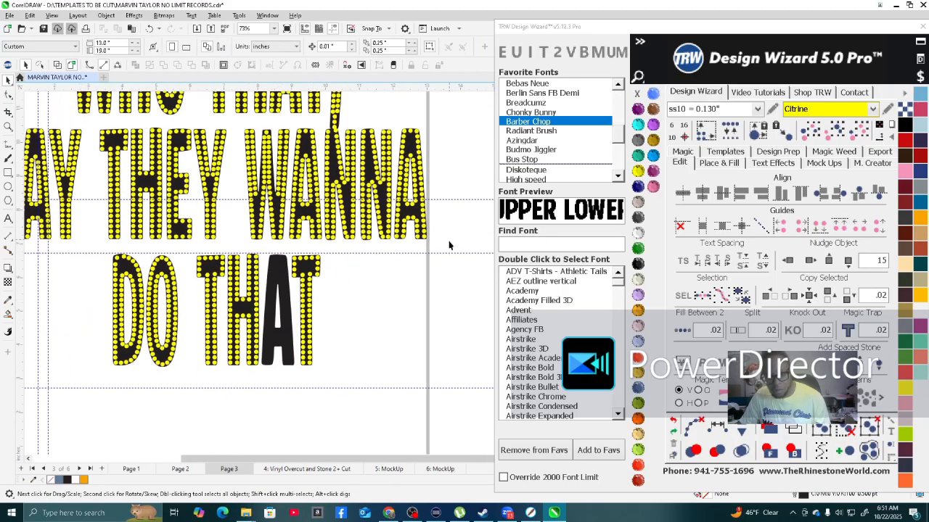
Copy the stones from the last A in WANNA onto the bare A in the bottom THAT and align them inside its outline.
left_click_drag(394, 114, 393, 114)
left_click_drag(409, 162, 277, 293)
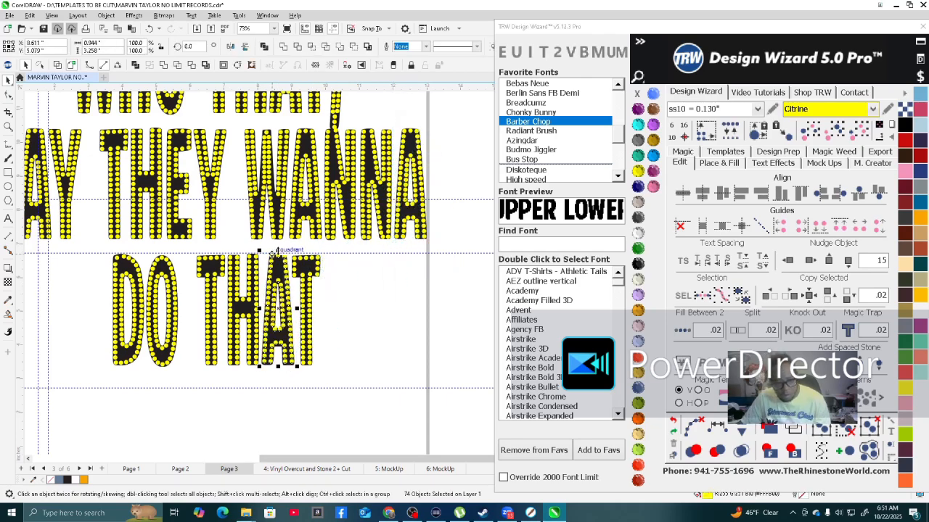
scroll(279, 287, "up", 3)
scroll(288, 265, "up", 1)
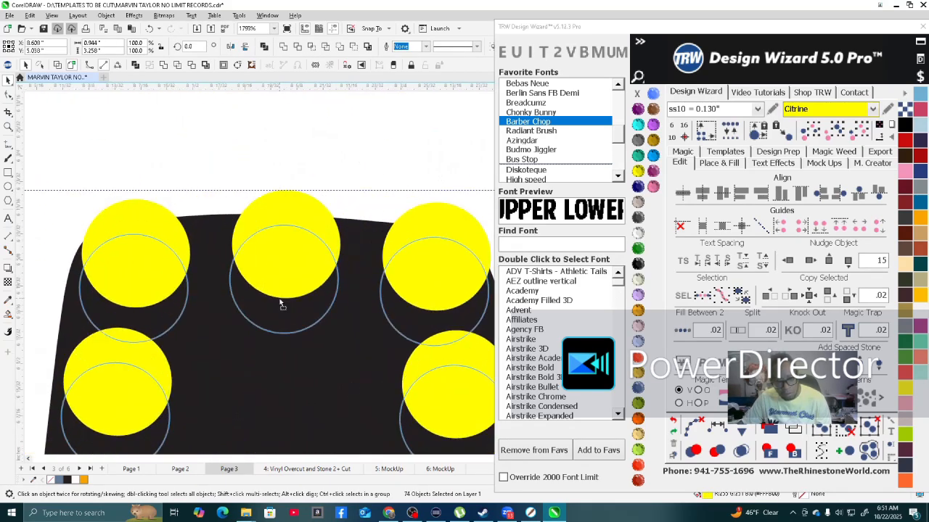
scroll(227, 253, "down", 4)
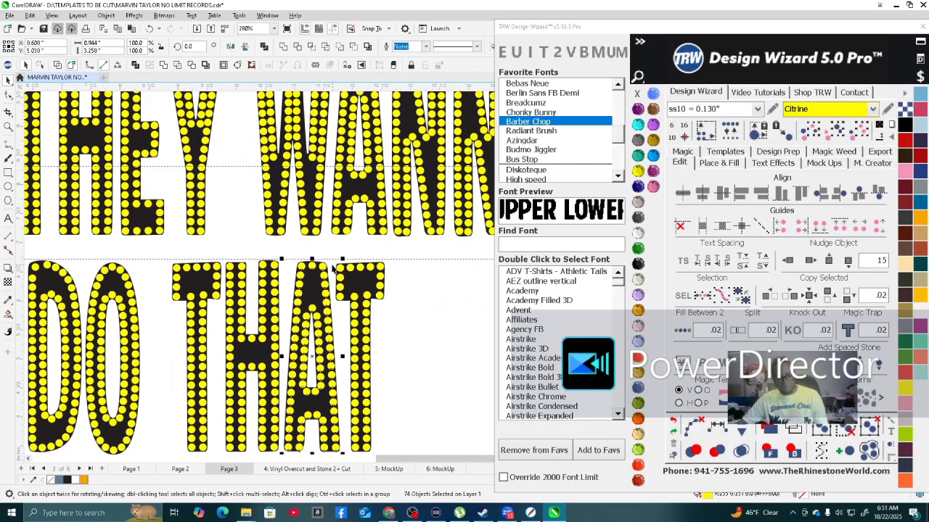
scroll(230, 356, "down", 1)
Move the upper-left stone of the D in DO outward into the letter's corner.
scroll(231, 356, "up", 10)
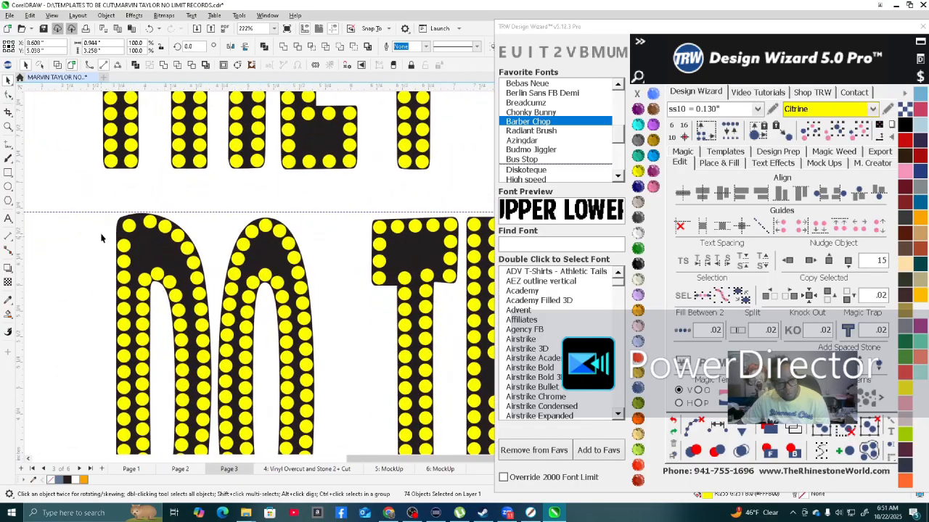
left_click(150, 231)
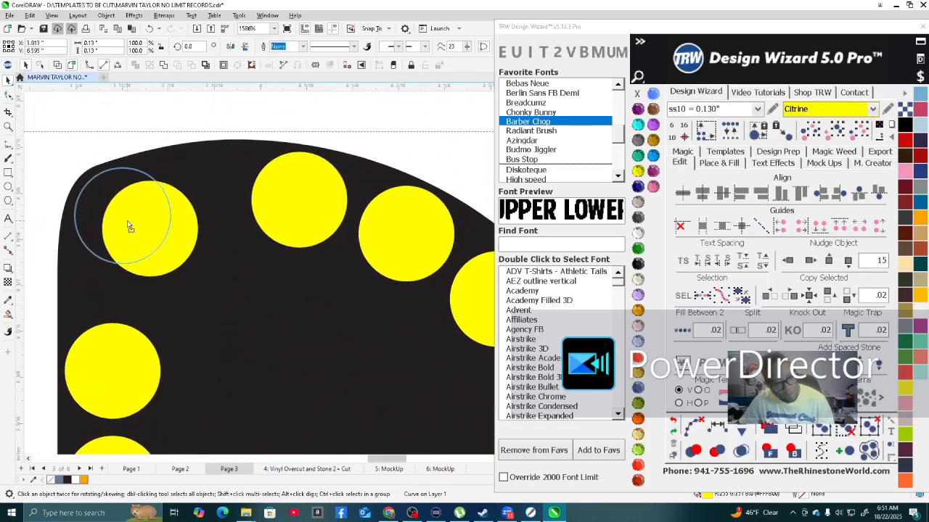
scroll(131, 224, "down", 4)
scroll(209, 161, "down", 2)
Respace the 14 outer stones running from the D's upper-left corner across its top and down its right curve evenly.
left_click(207, 169, "shift")
left_click(227, 176, "shift")
left_click(248, 193, "shift")
left_click(259, 209, "shift")
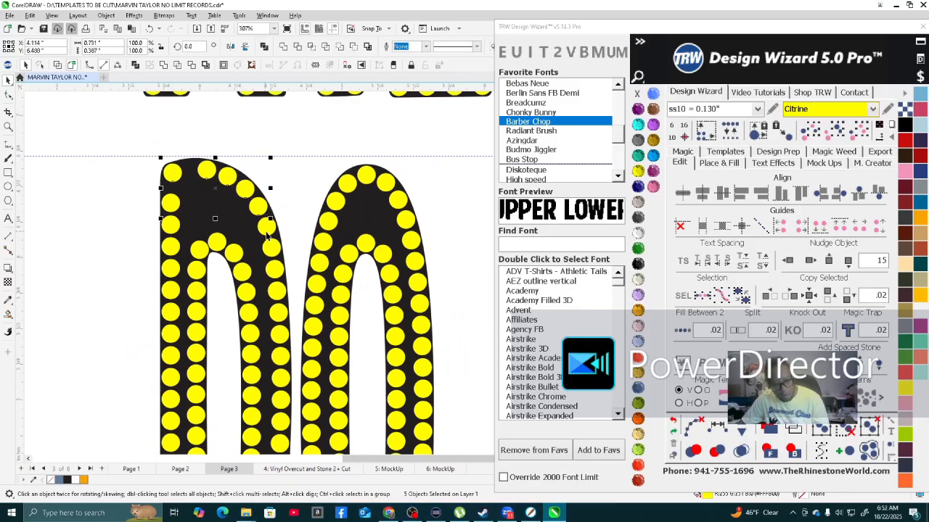
left_click(278, 274, "shift")
left_click(278, 294, "shift")
left_click(279, 315, "shift")
left_click(277, 335, "shift")
left_click(280, 358, "shift")
left_click(280, 379, "shift")
left_click(280, 399, "shift")
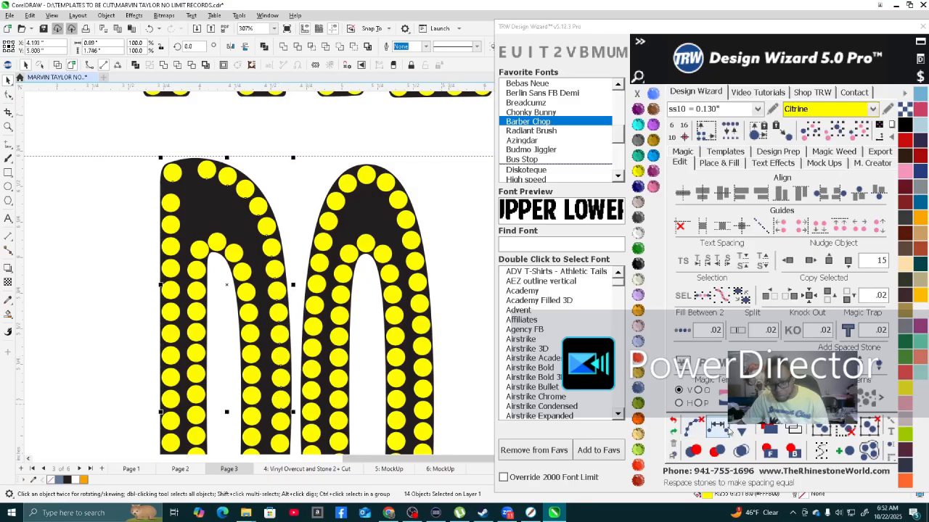
left_click(731, 430)
scroll(285, 201, "down", 2)
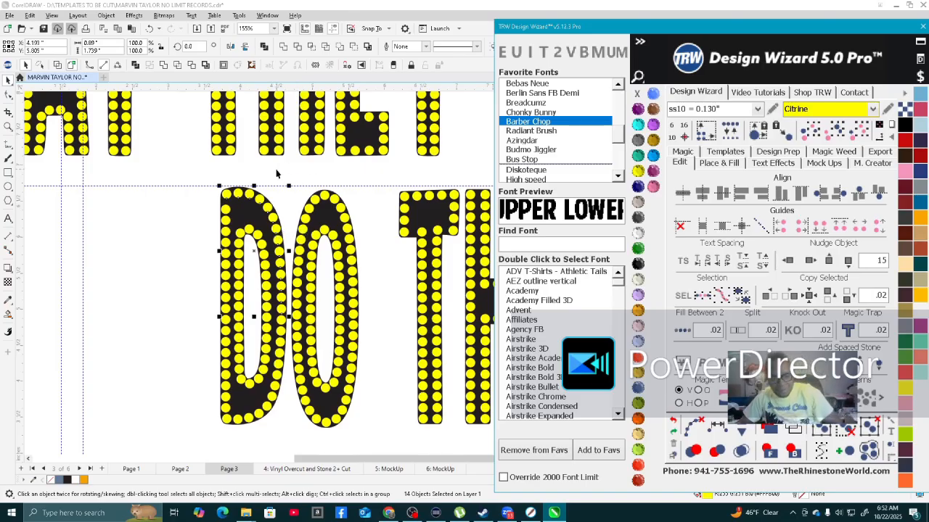
Try to respace the full column of stones down the left edge of the D in DO, then undo the attempt.
left_click(191, 168)
left_click_drag(250, 441, 235, 439)
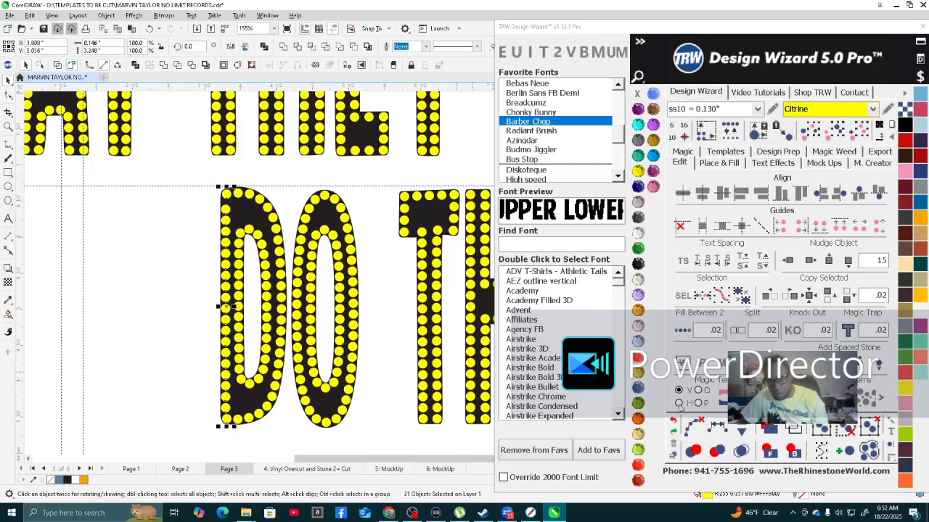
left_click(717, 426)
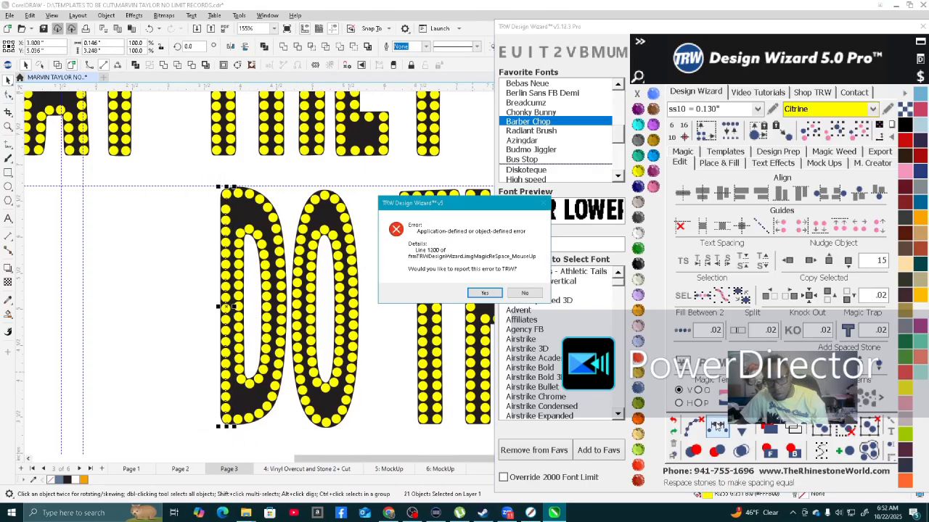
left_click(525, 293)
left_click(672, 422)
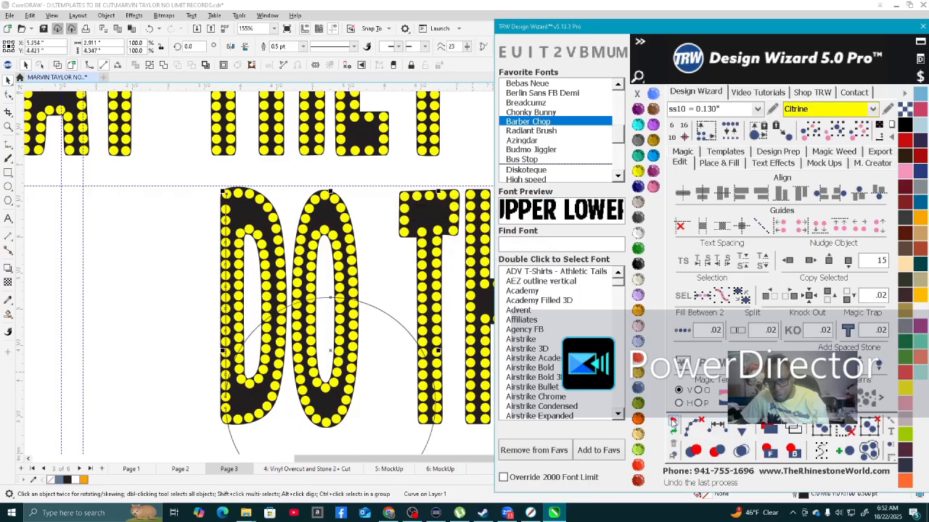
Respace the upper 13 stones down the left edge of the D in DO evenly and clear the spacing path.
scroll(192, 248, "up", 2)
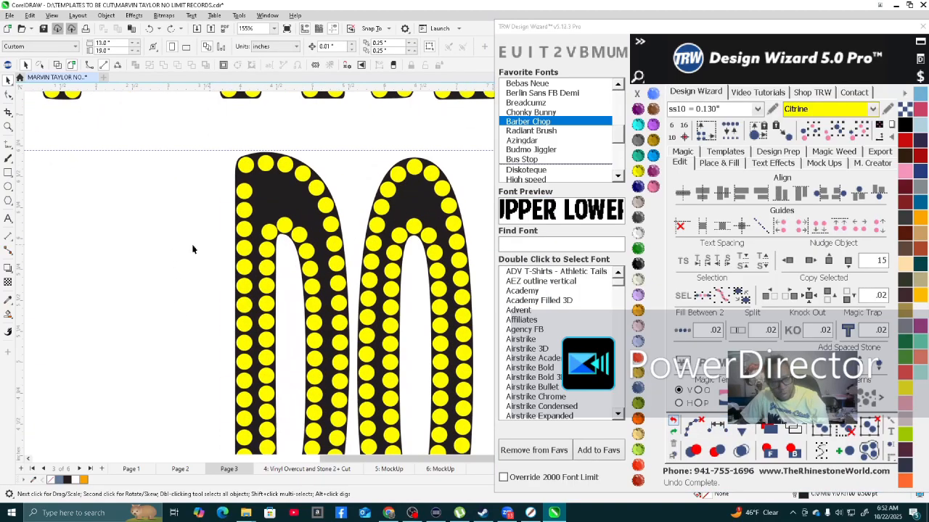
left_click(251, 167)
left_click(245, 194, "shift")
left_click(245, 211, "shift")
left_click(246, 230, "shift")
left_click(244, 253, "shift")
left_click(245, 273, "shift")
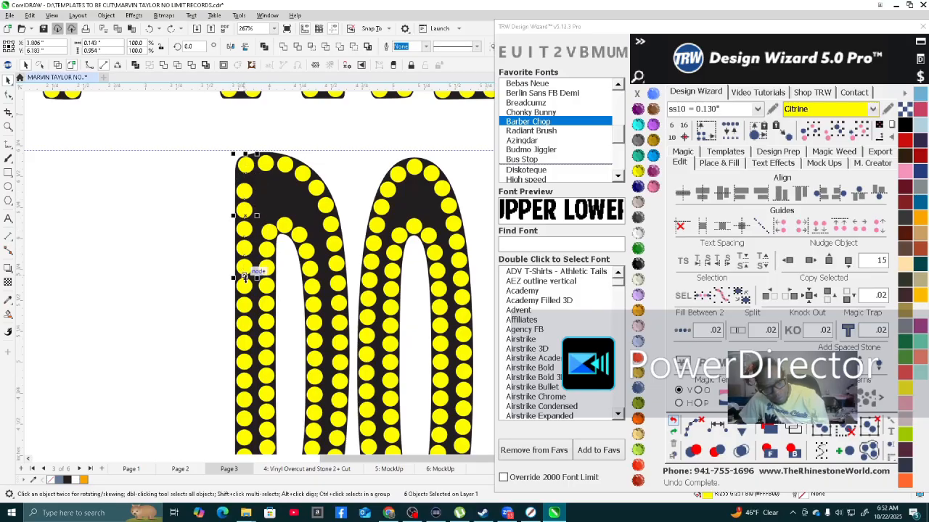
left_click(244, 291, "shift")
left_click(244, 309, "shift")
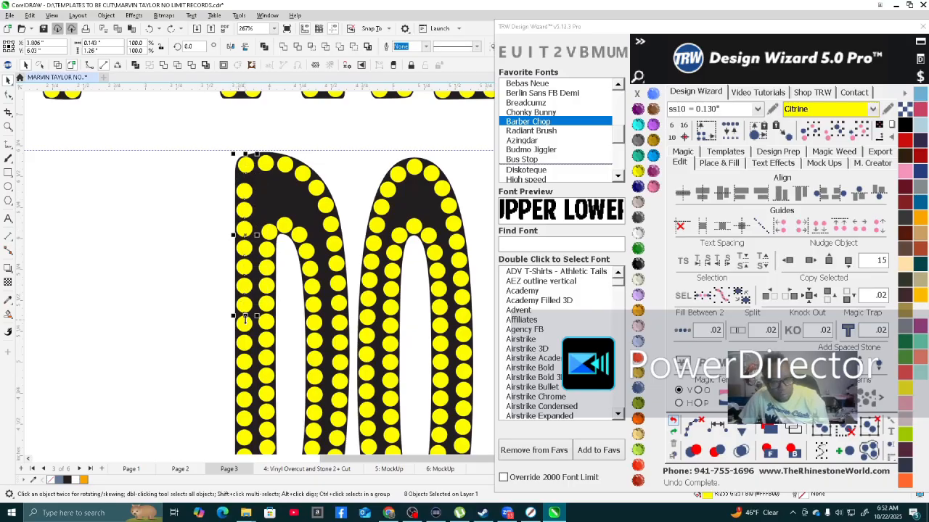
left_click(245, 342, "shift")
left_click(244, 362, "shift")
left_click(247, 382, "shift")
left_click(246, 401, "shift")
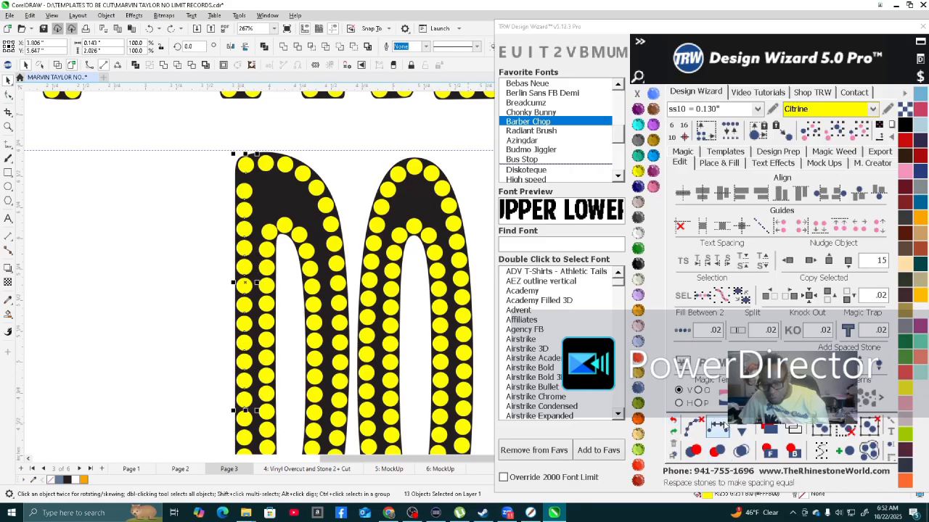
left_click(717, 428)
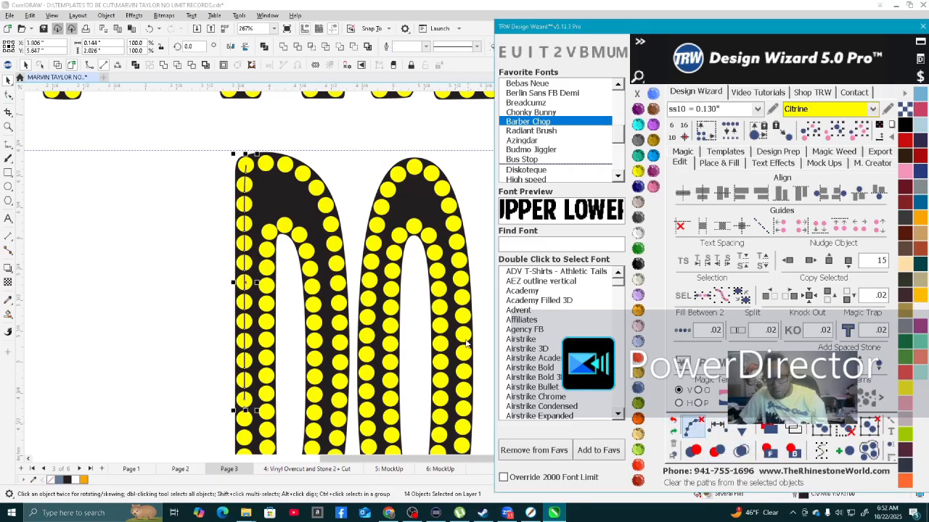
left_click(694, 428)
Delete all the stones from the A that ends the first word of the top line.
scroll(355, 206, "down", 5)
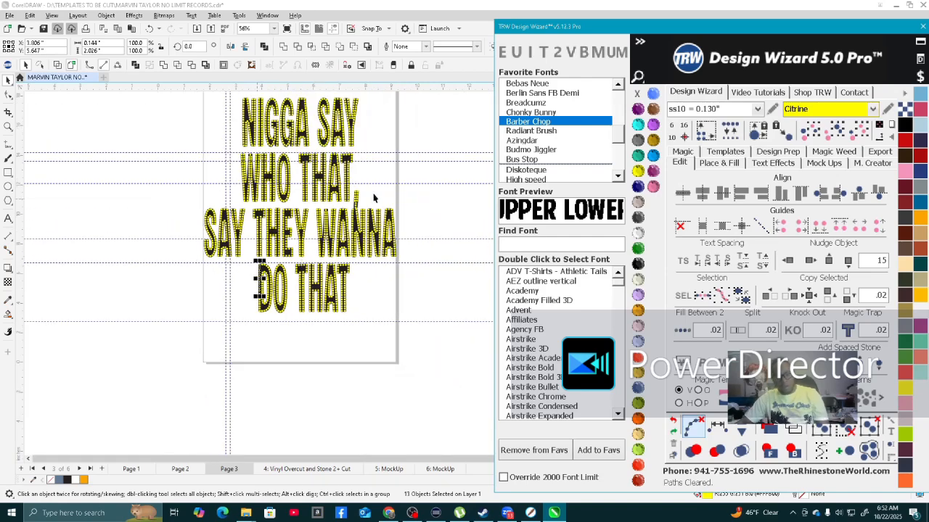
scroll(271, 315, "down", 1)
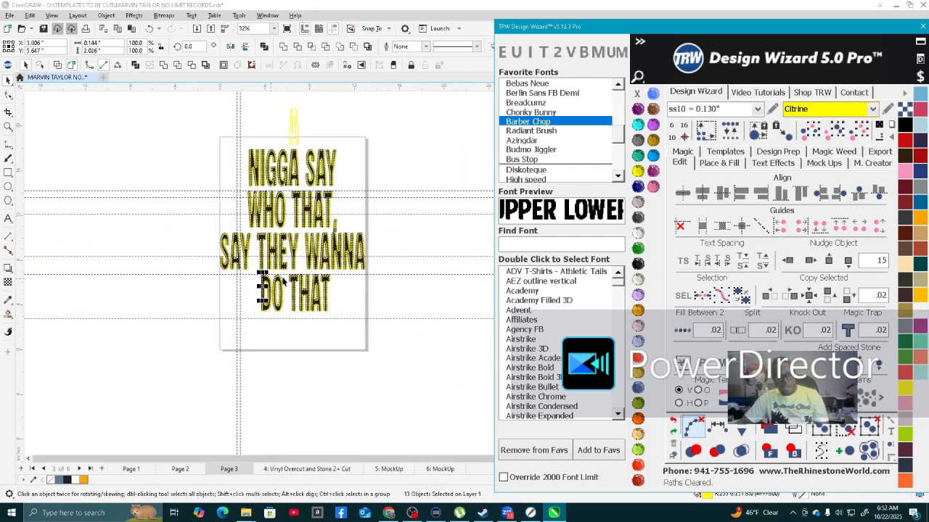
left_click(184, 141)
scroll(217, 233, "down", 1)
scroll(244, 224, "up", 5)
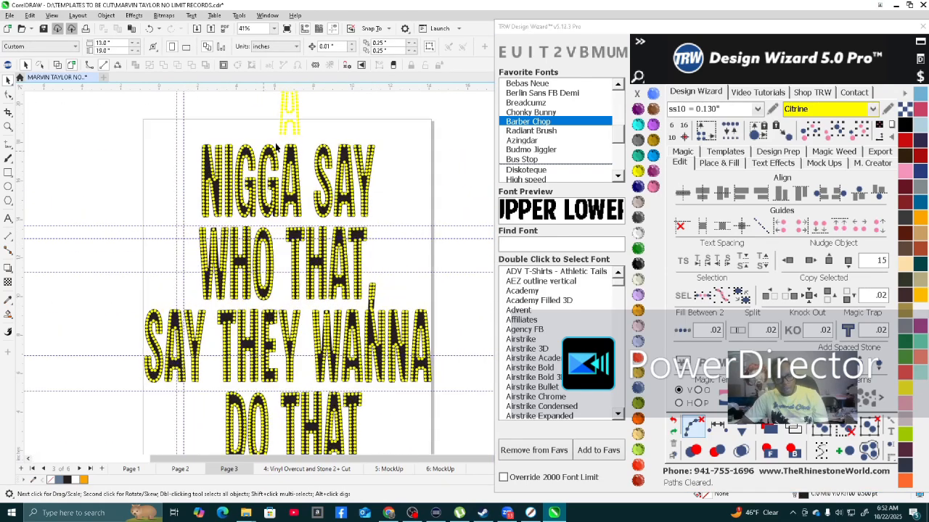
left_click_drag(288, 143, 364, 396)
key("Delete")
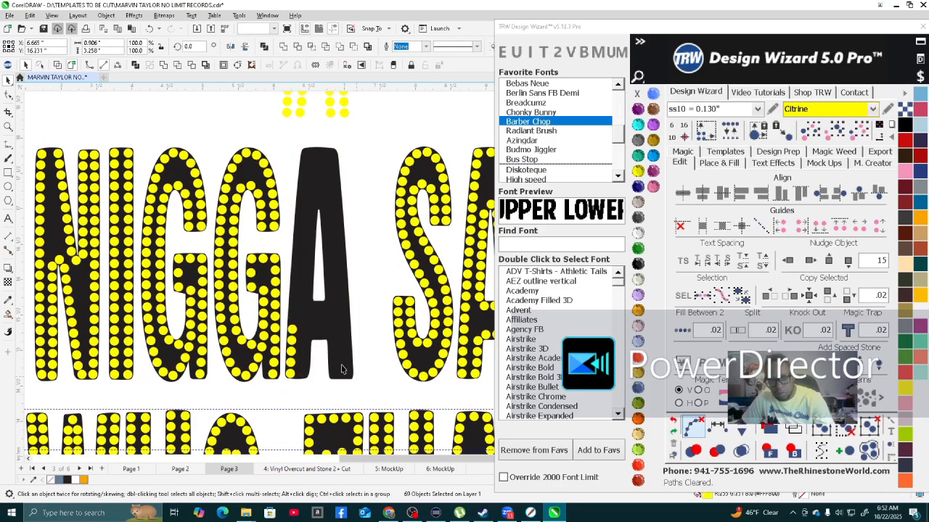
left_click_drag(280, 322, 280, 322)
key("Delete")
Move the spare A stone set from above the design onto the bare A in the top line and align it inside the outline.
scroll(280, 322, "down", 3)
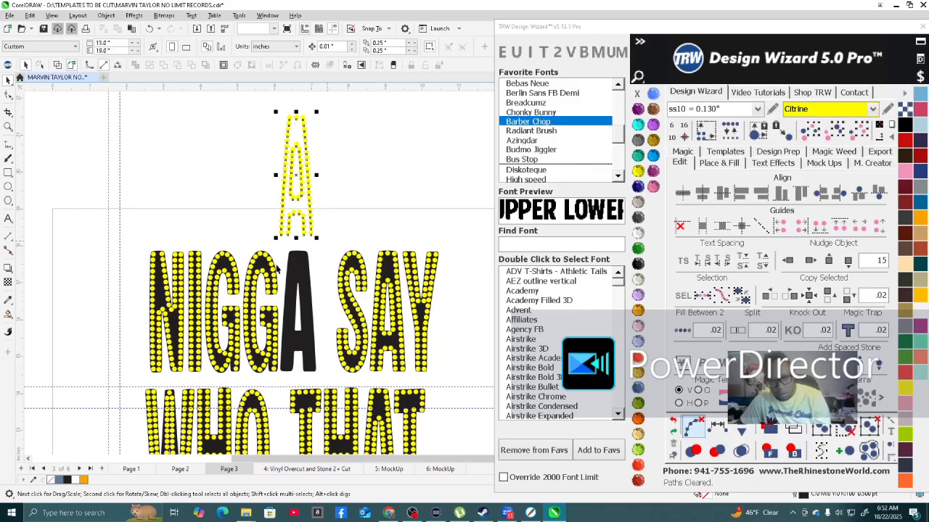
scroll(316, 233, "up", 2)
left_click(306, 173)
left_click_drag(303, 175, 306, 362)
scroll(305, 243, "up", 2)
scroll(305, 243, "up", 5)
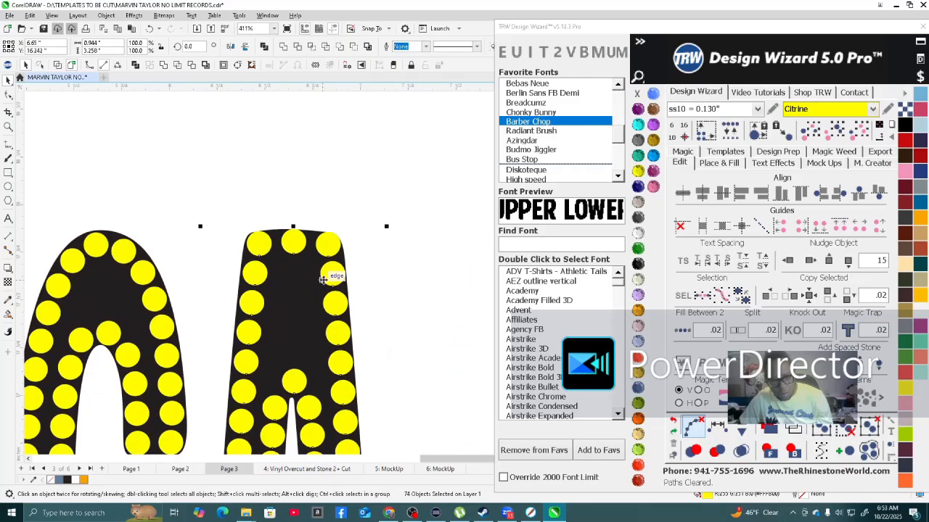
scroll(330, 225, "down", 5)
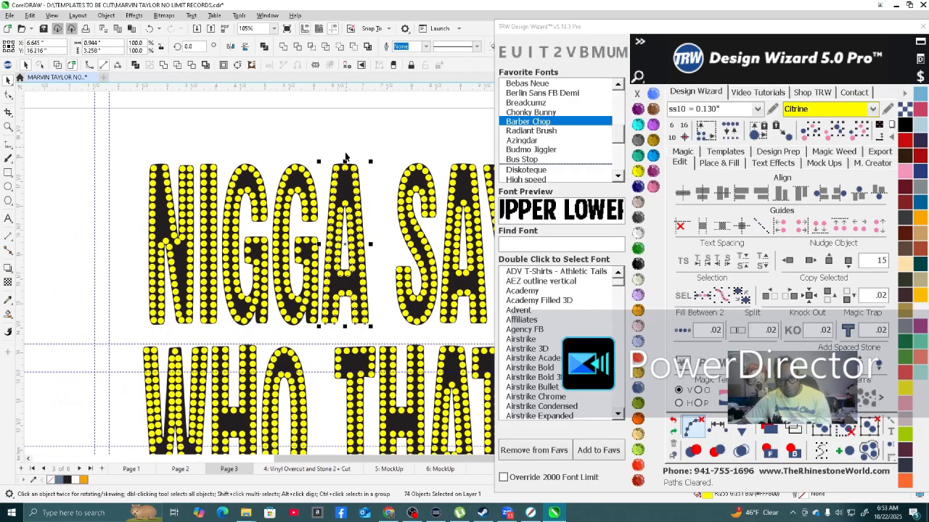
scroll(344, 319, "up", 5)
scroll(377, 257, "down", 4)
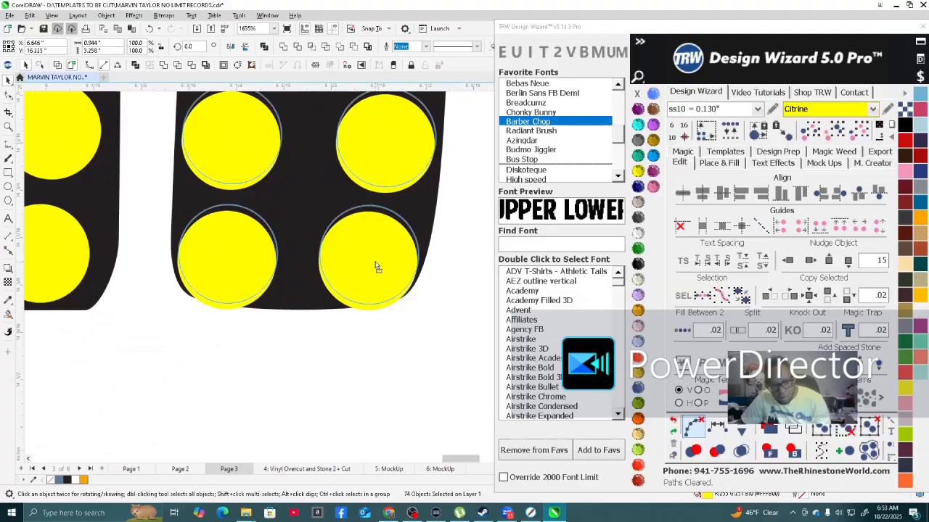
scroll(303, 267, "down", 3)
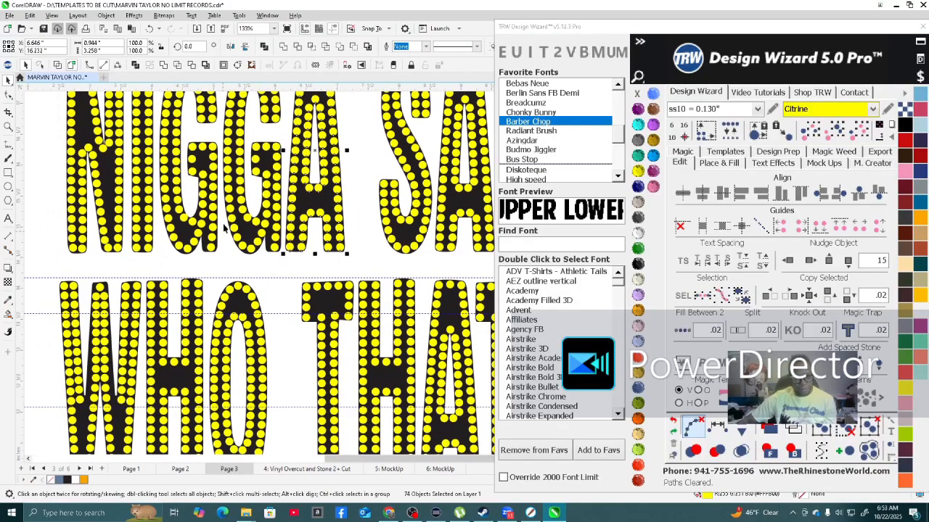
Convert the black lettering text behind the stones into a single curve object.
left_click(247, 236)
scroll(217, 232, "down", 3)
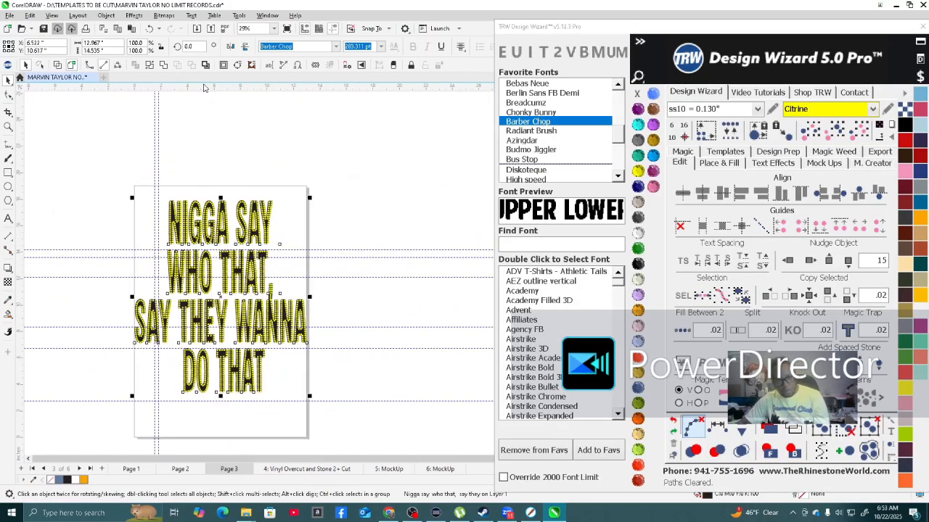
left_click(163, 64)
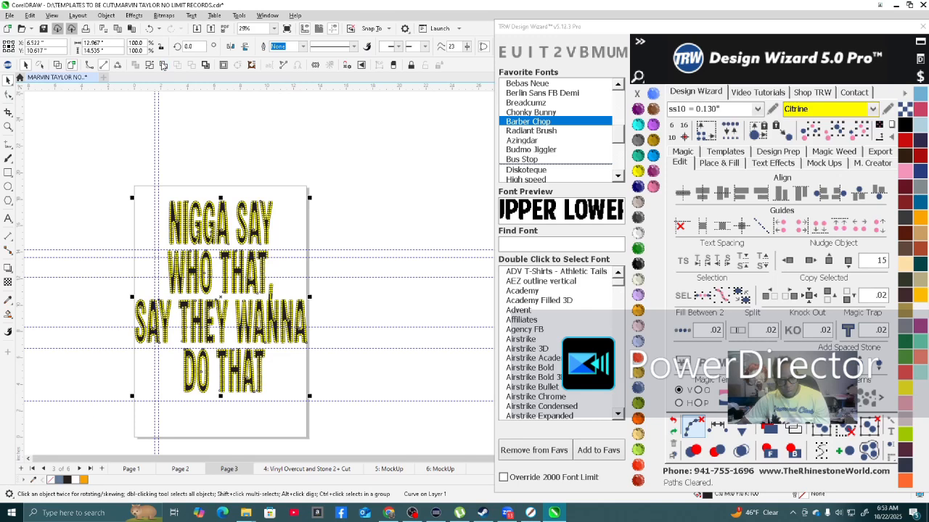
Create an outside contour around the black lettering with 0.075 contour spacing and without adding stones.
left_click(719, 163)
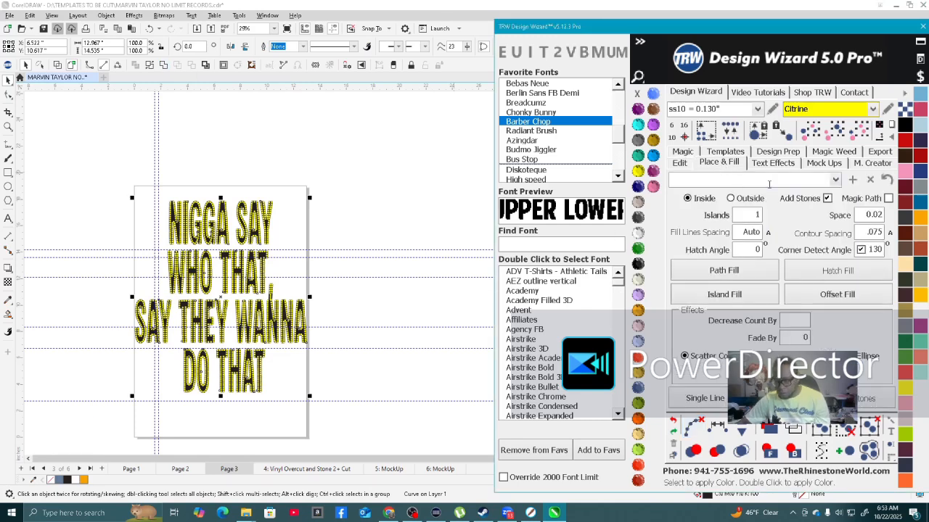
left_click(827, 199)
double_click(856, 233)
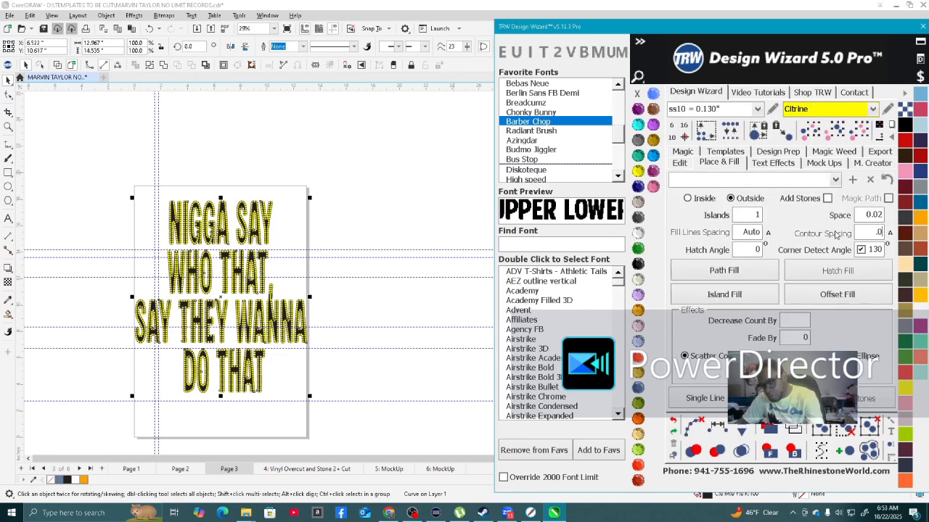
scroll(290, 218, "up", 4)
scroll(299, 224, "up", 2)
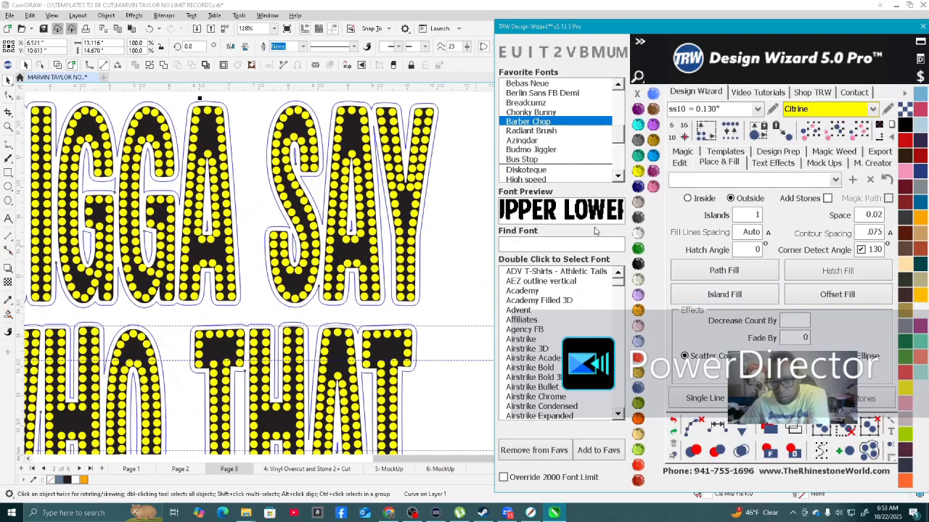
Fill the outer contour with Black Diamond and clear its outline.
left_click(638, 109)
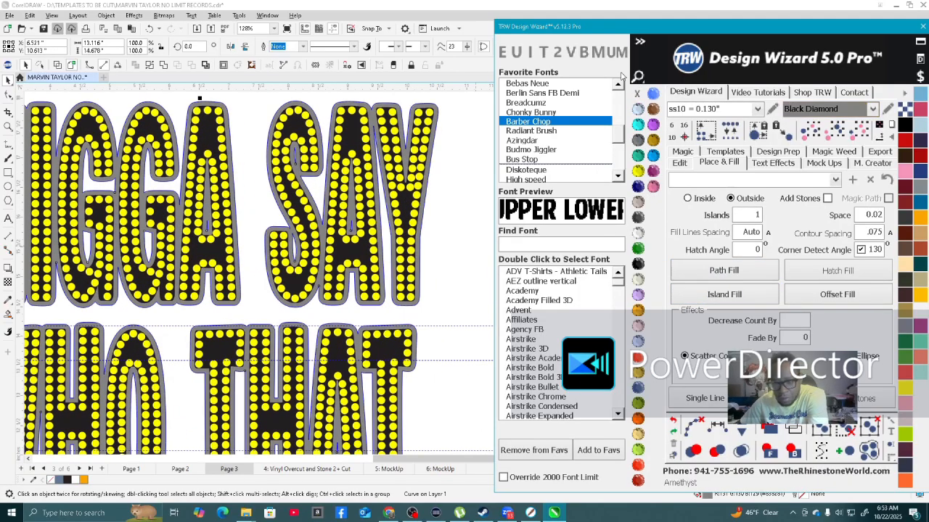
scroll(306, 259, "down", 1)
scroll(306, 259, "down", 4)
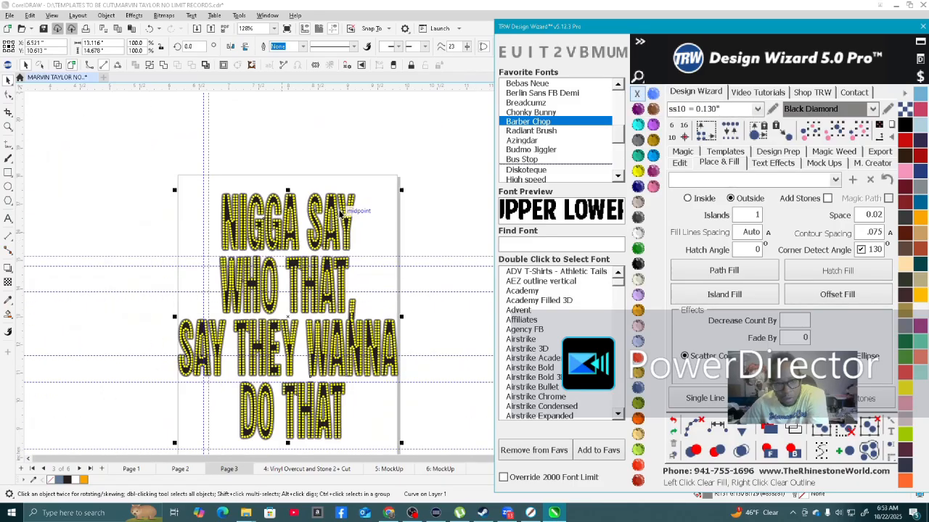
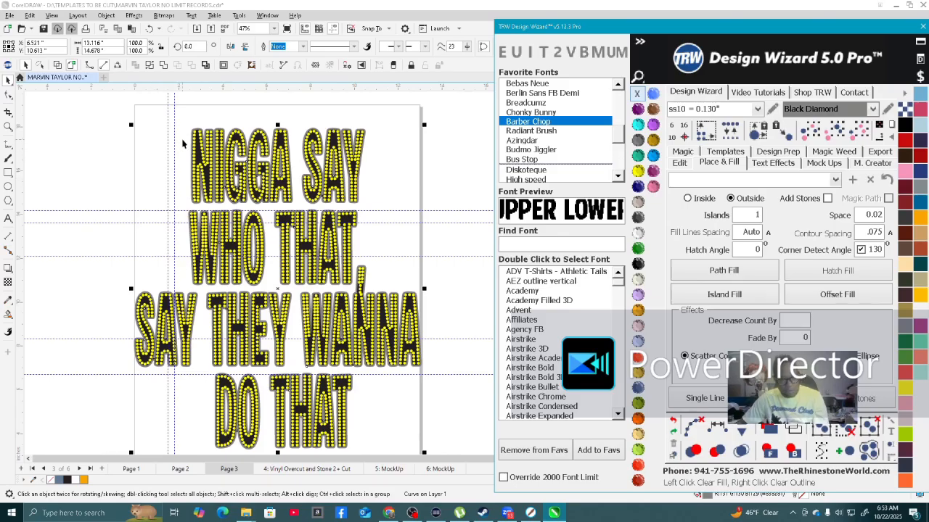
Trim the black lettering's shape out of the gray contour so only the surrounding border is left.
scroll(183, 143, "up", 8)
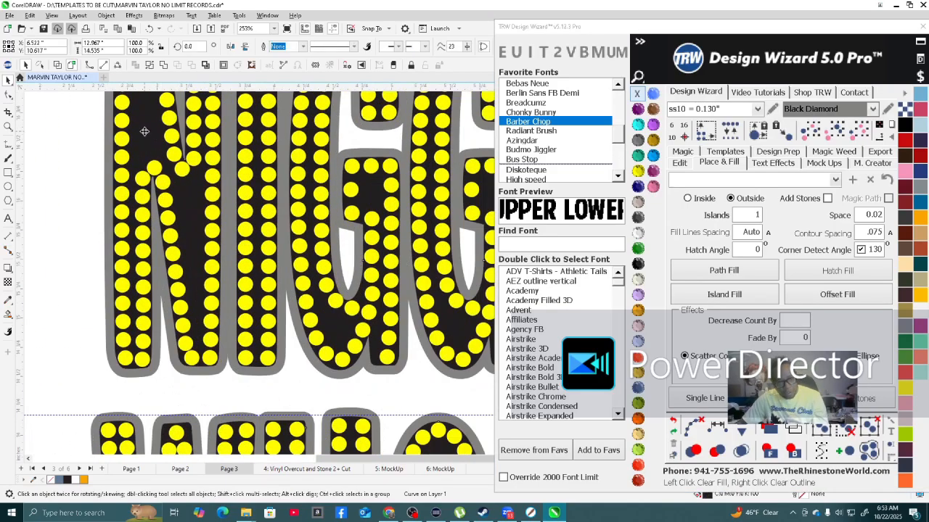
scroll(144, 131, "up", 5)
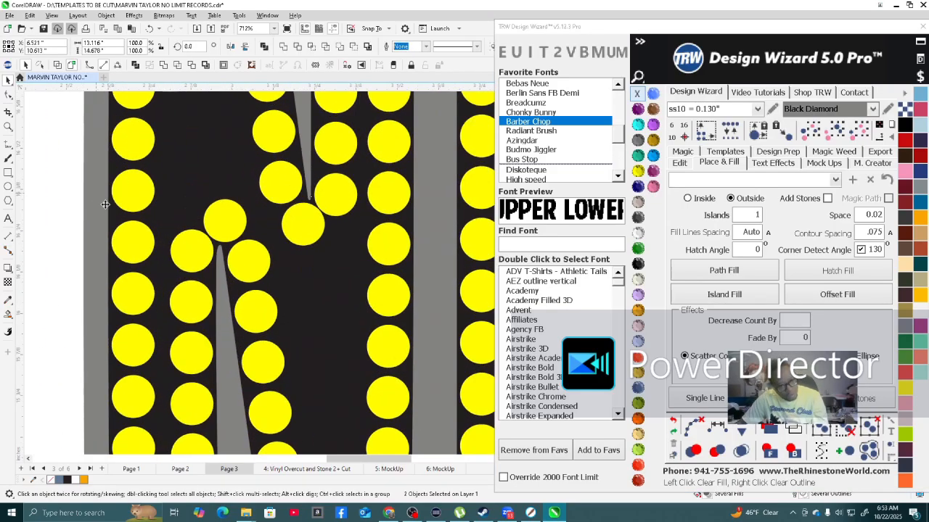
scroll(95, 192, "down", 6)
scroll(270, 298, "down", 8)
left_click(342, 156)
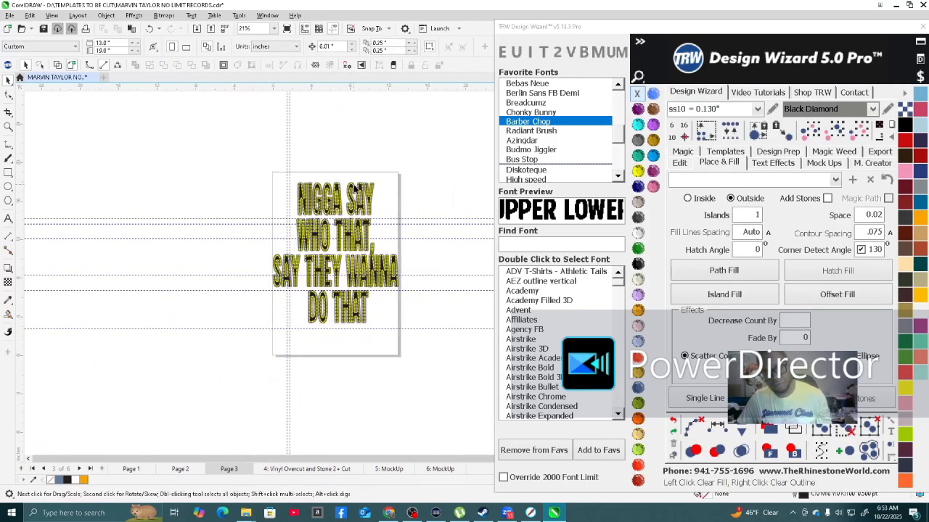
Select all stones matching one yellow stone's size and color, and nudge them 15 inches left off the lettering.
left_click(354, 205)
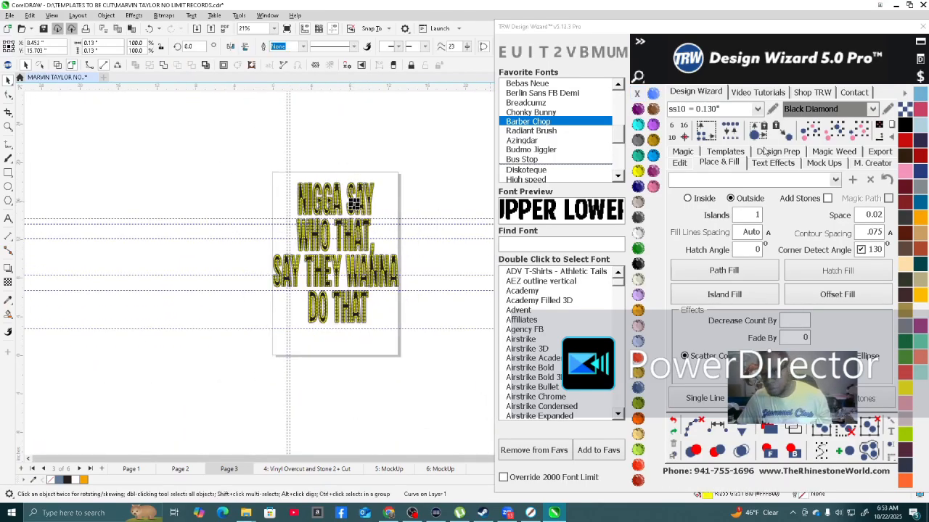
left_click(762, 143)
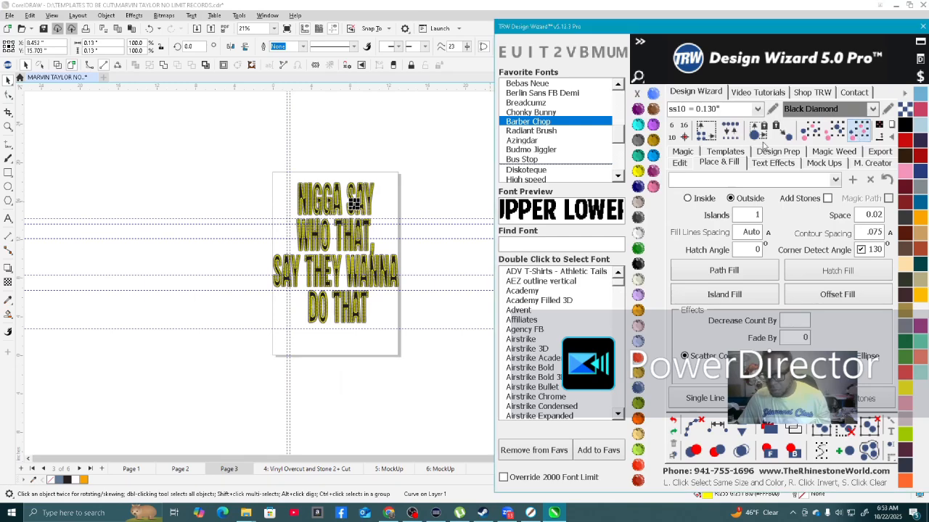
left_click(679, 164)
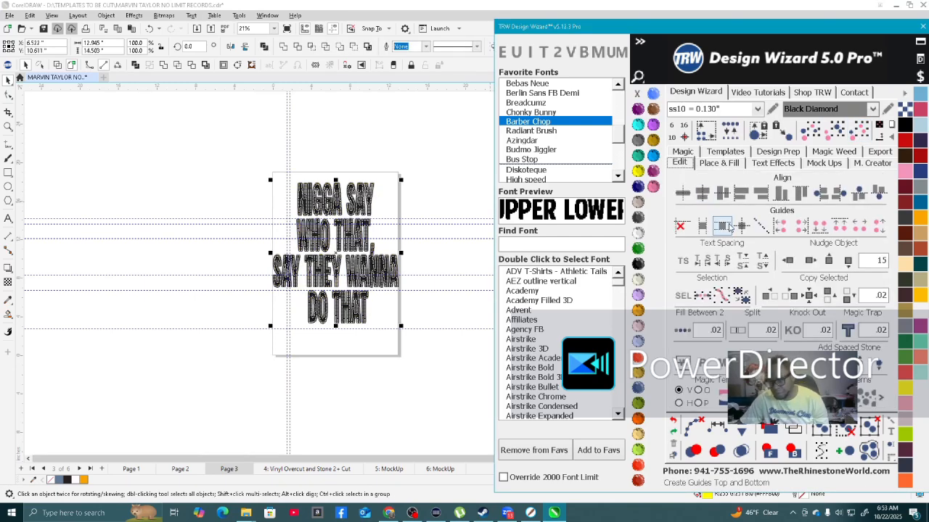
left_click(788, 260)
left_click(454, 200)
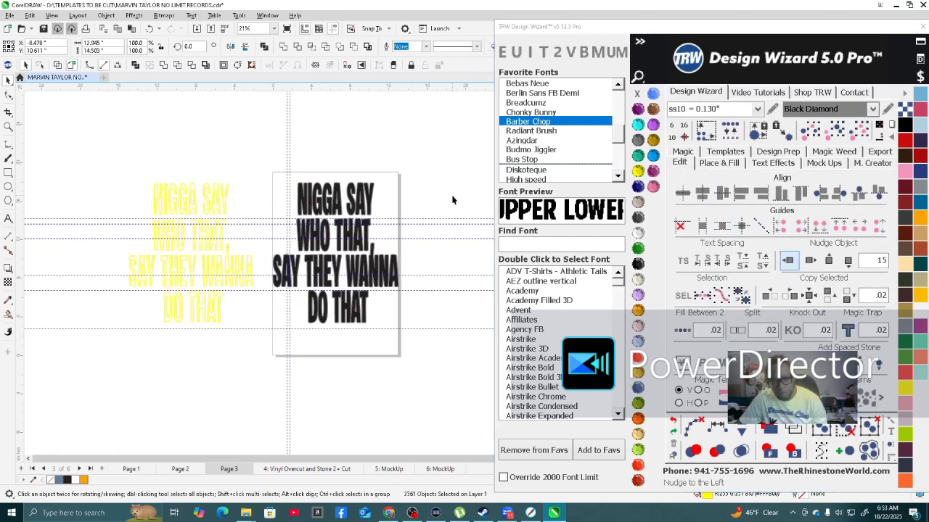
Nudge the black lettering 15 inches left so it sits behind the moved stones.
scroll(363, 232, "up", 5)
left_click(332, 213)
scroll(331, 213, "down", 5)
left_click(788, 260)
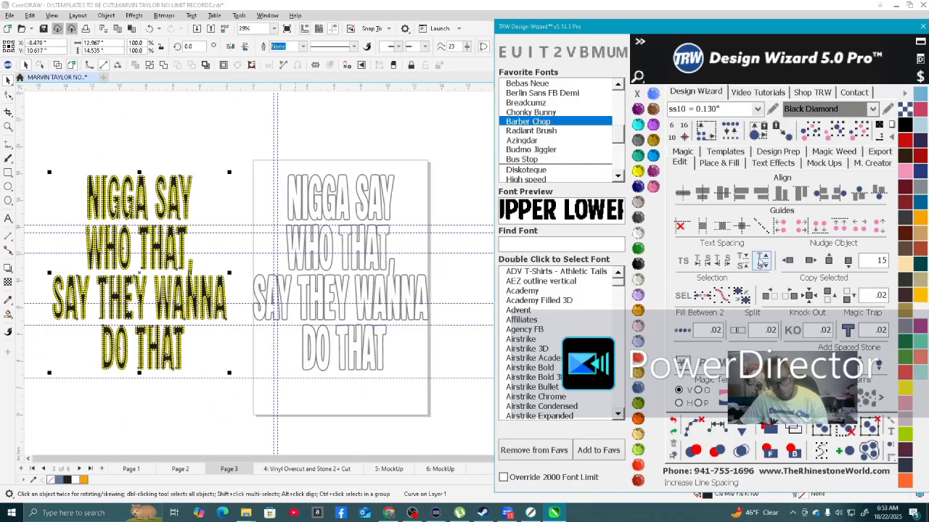
left_click(243, 163)
Generate a mirrored Vinyl Overcut and Stone 2+ Cut template from the gray contour on a new page.
left_click(319, 335)
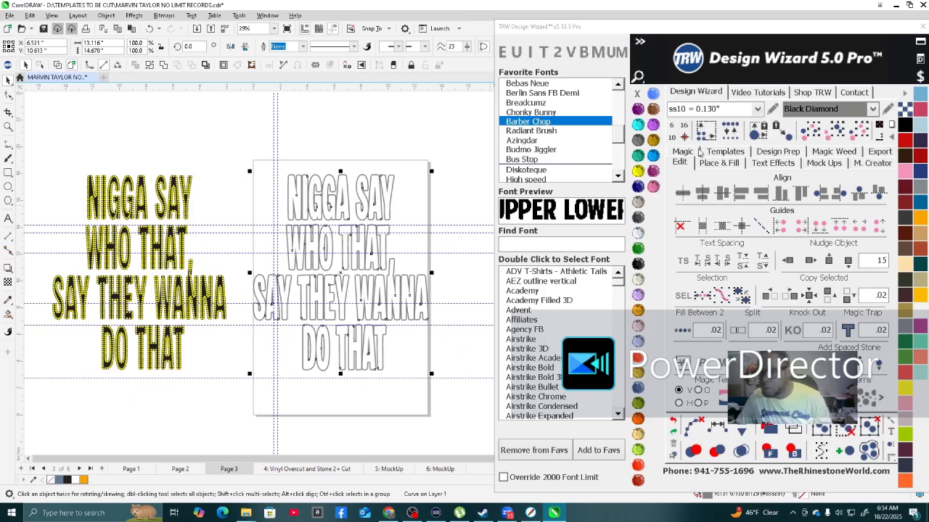
left_click(730, 155)
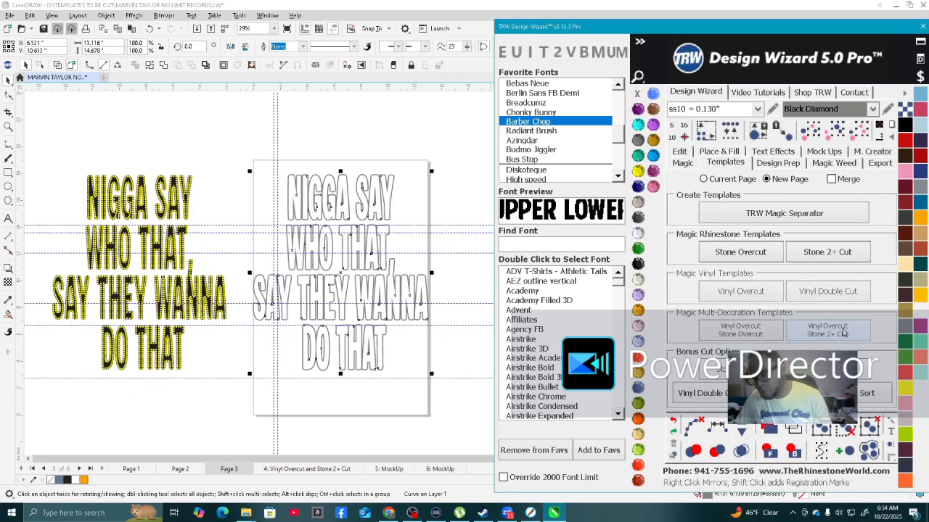
left_click(809, 331)
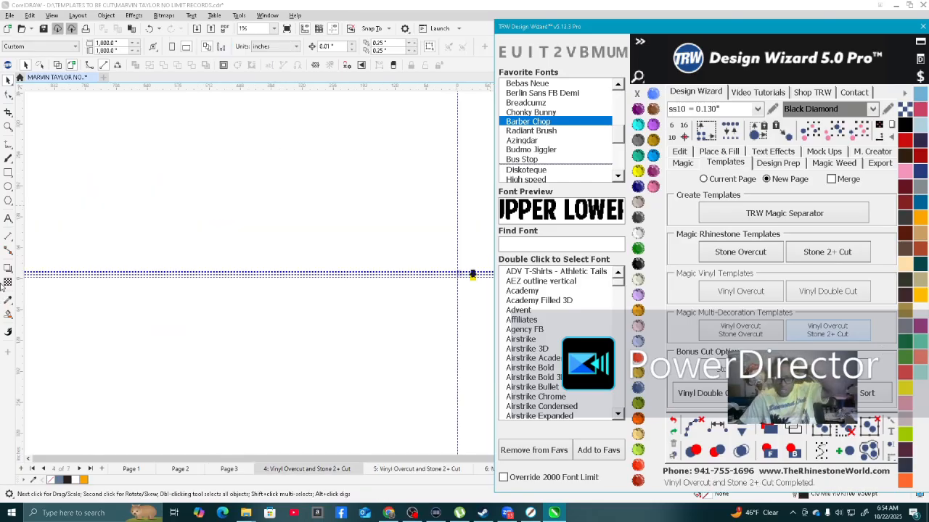
scroll(464, 291, "up", 6)
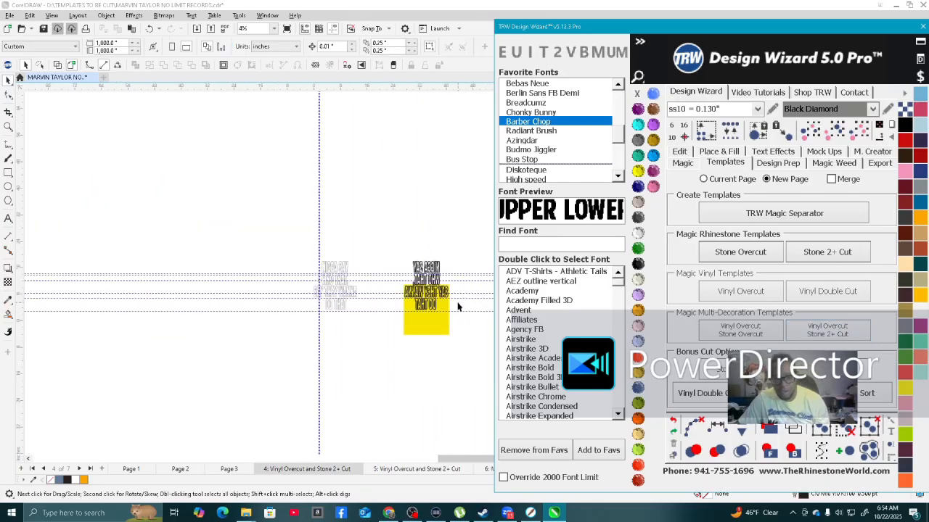
scroll(182, 306, "up", 3)
scroll(114, 296, "down", 3)
scroll(94, 236, "up", 1)
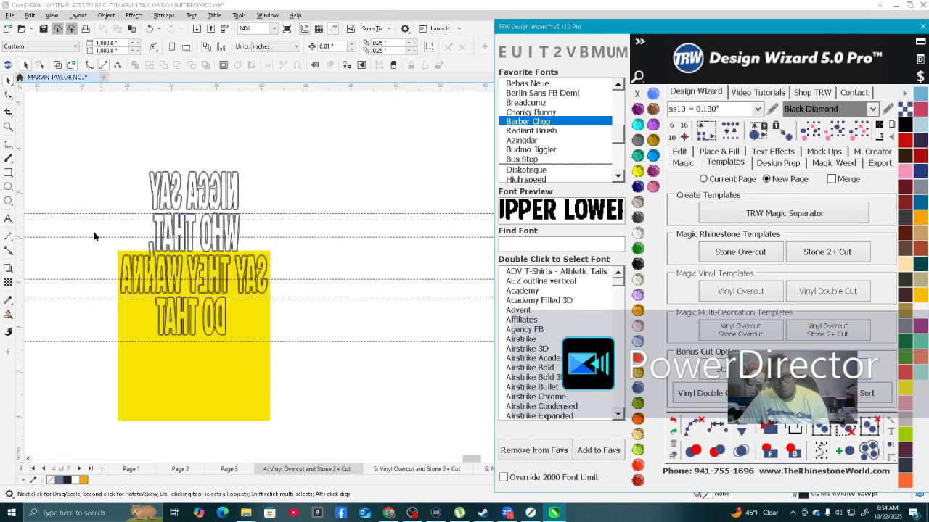
Select the mirrored template outlines and examine where the comma's outline runs into the N of WANNA below it.
left_click_drag(88, 146, 236, 368)
left_click_drag(309, 352, 315, 348)
scroll(221, 244, "up", 4)
scroll(221, 245, "down", 2)
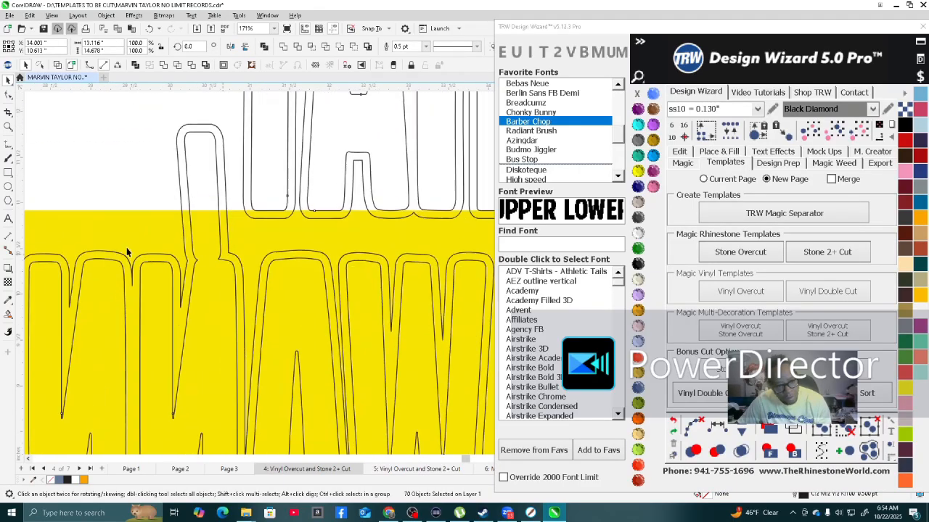
scroll(335, 235, "down", 3)
scroll(339, 236, "down", 7)
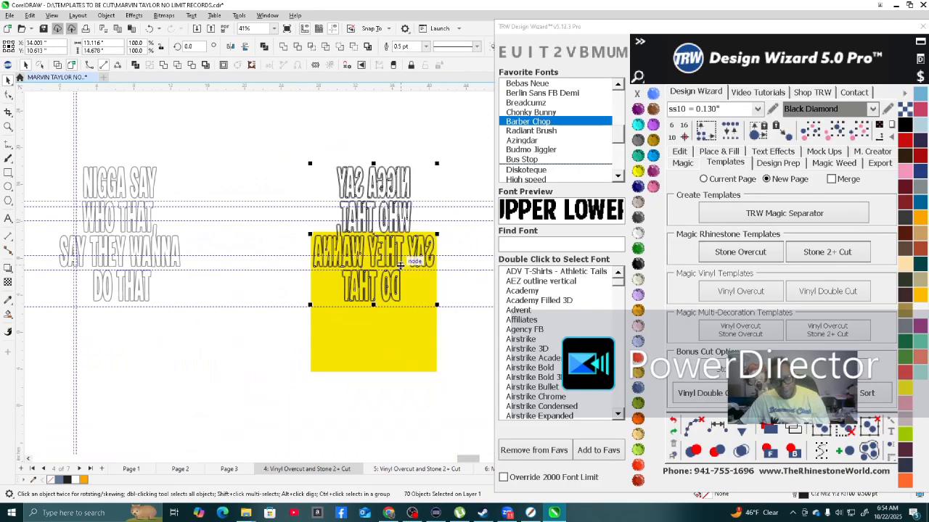
Return to Page 3 and nudge the black lettering 15 inches right, back inside the gray contour.
left_click(228, 469)
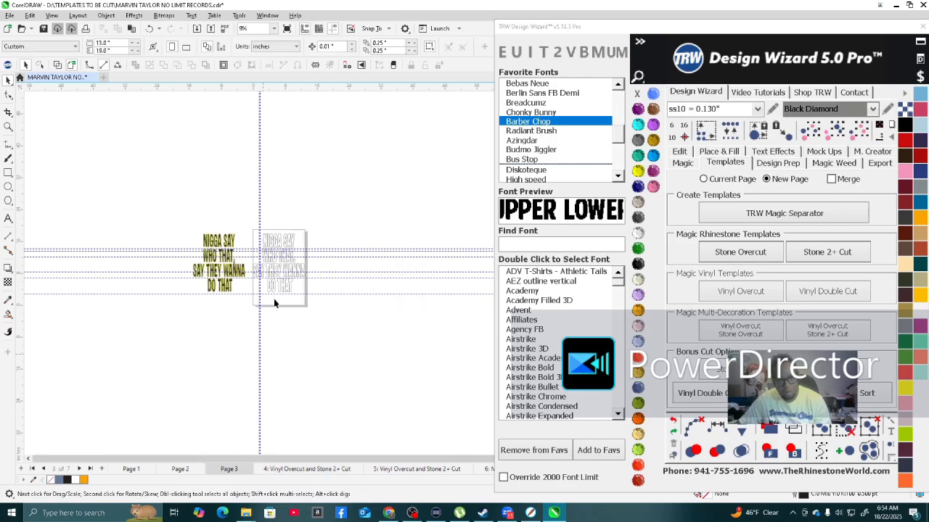
scroll(263, 296, "up", 5)
scroll(263, 296, "up", 3)
scroll(272, 290, "down", 4)
scroll(192, 297, "up", 7)
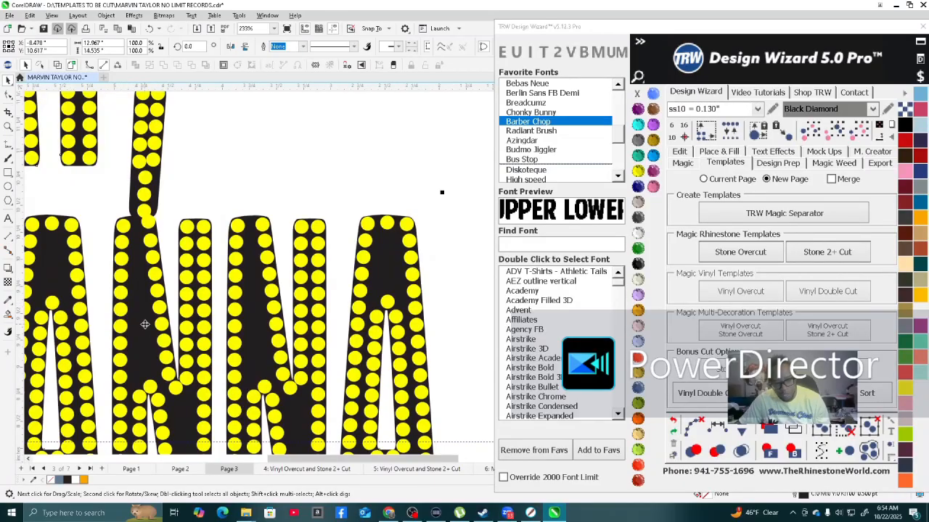
scroll(144, 329, "down", 3)
left_click(679, 150)
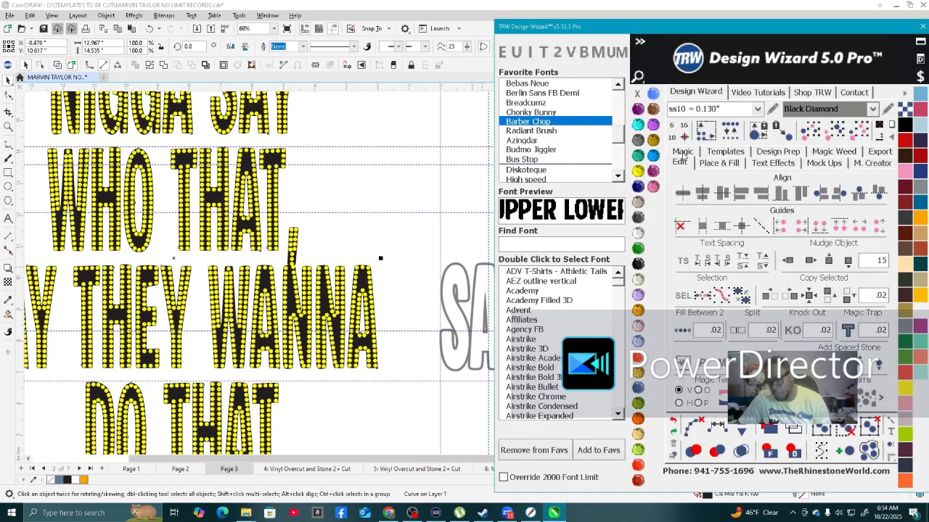
scroll(52, 290, "down", 2)
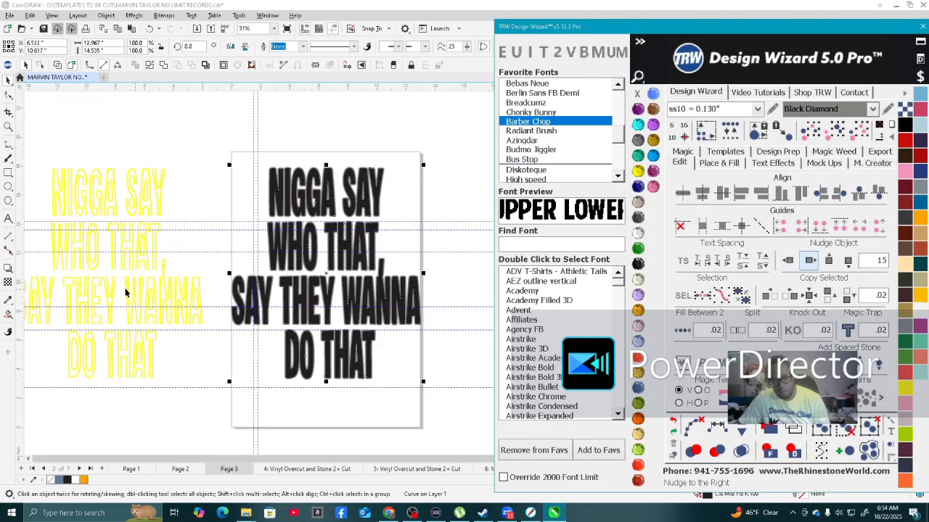
Select the 14 stones of the comma and nudge them 15 inches right onto the black lettering.
scroll(191, 247, "up", 6)
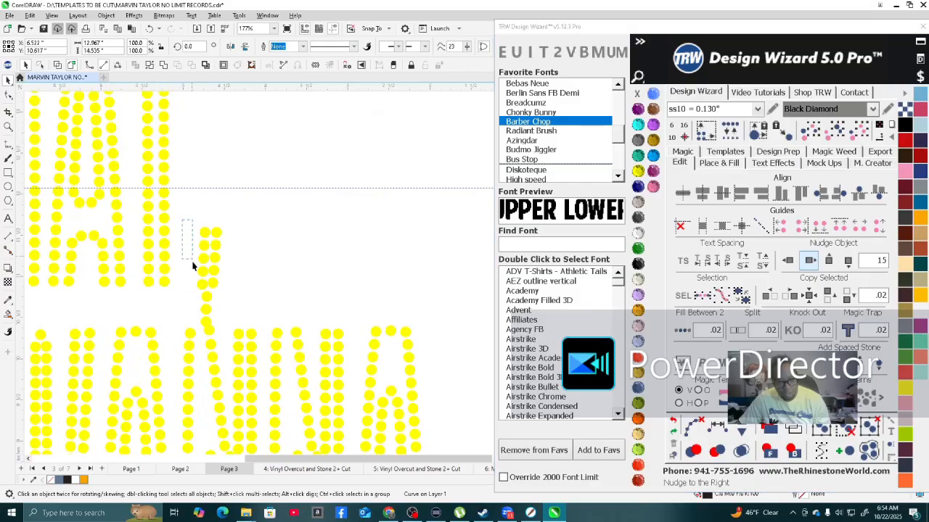
left_click(243, 341)
scroll(243, 341, "down", 2)
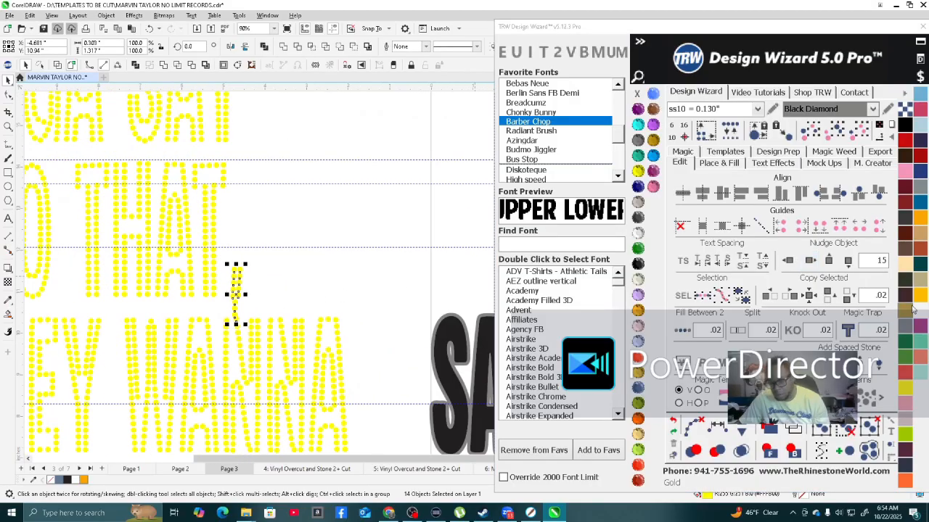
left_click(806, 264)
scroll(435, 300, "down", 2)
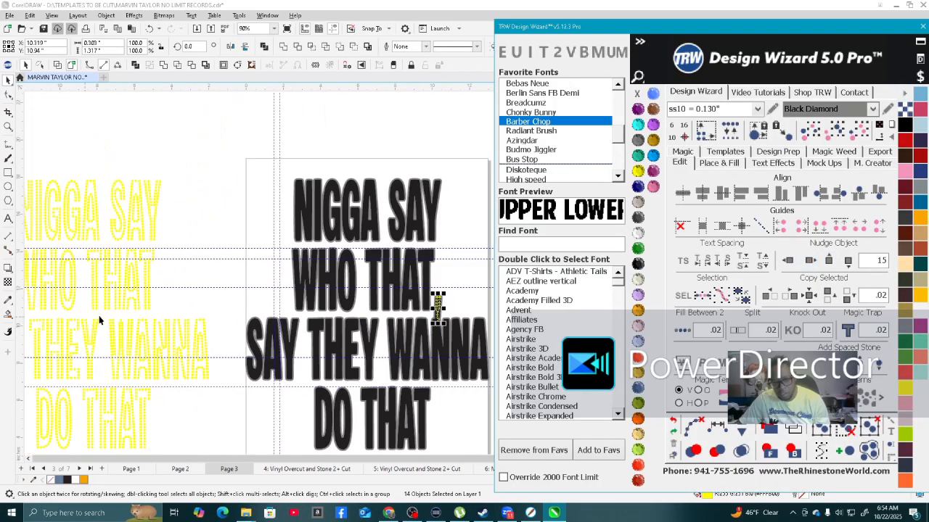
scroll(345, 319, "up", 4)
scroll(344, 320, "up", 7)
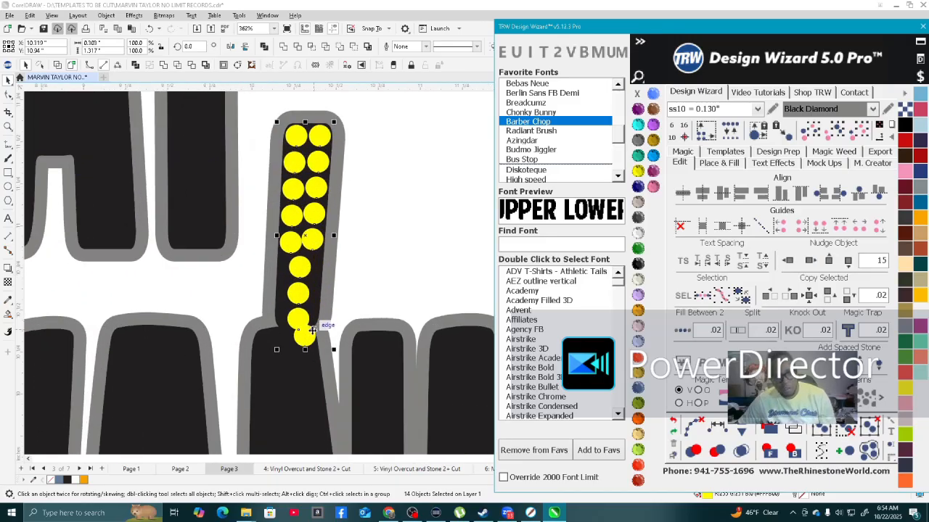
Draw a rectangle about 0.556 by 0.097 inches across the comma's lower end, just above the N of WANNA.
scroll(346, 257, "down", 5)
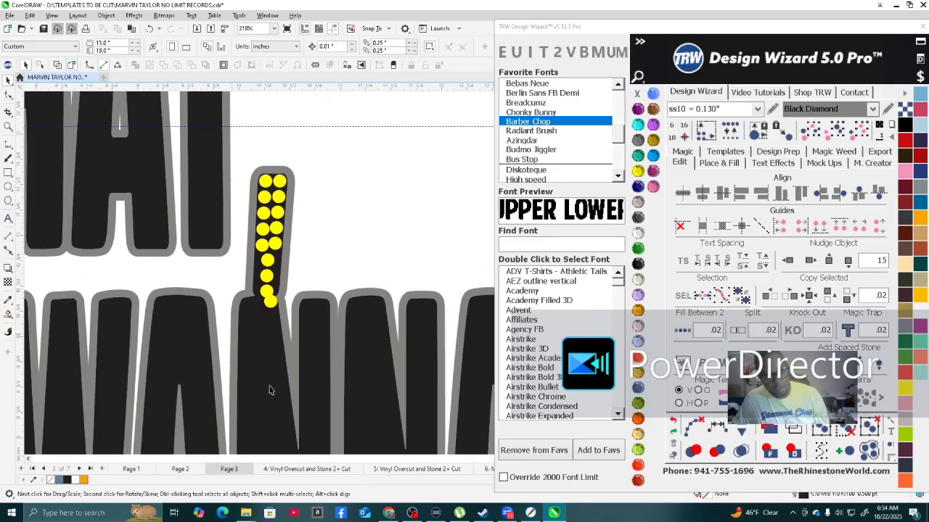
scroll(265, 328, "up", 2)
key("Escape")
scroll(265, 328, "up", 3)
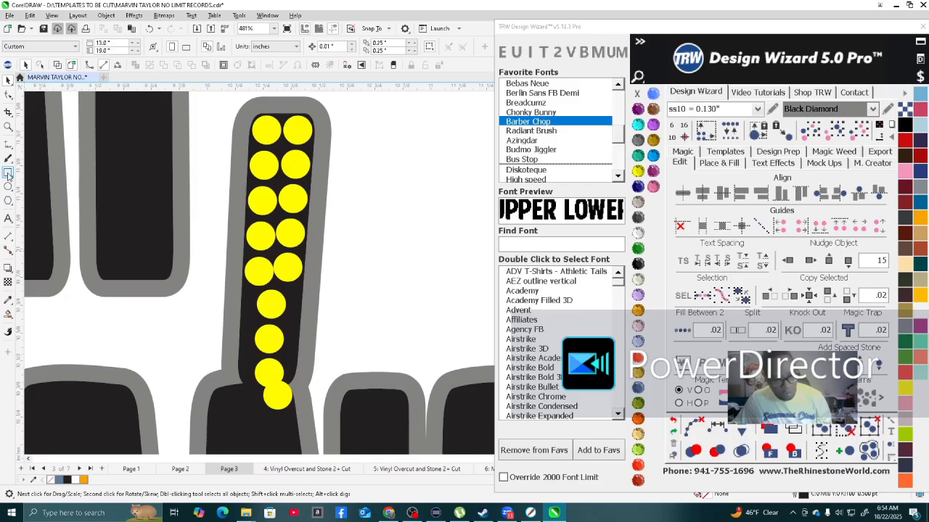
left_click(8, 173)
left_click_drag(215, 349, 343, 373)
left_click(8, 79)
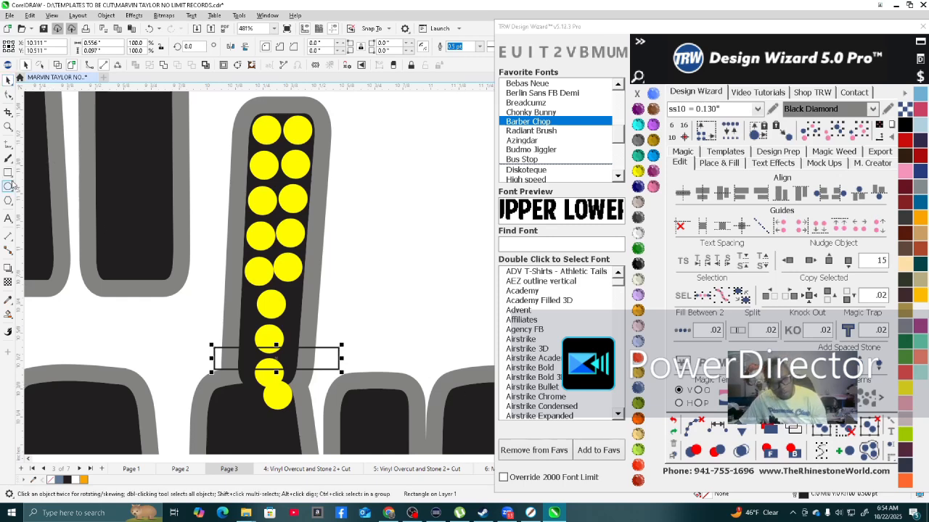
Trim the rectangle's shape out of the gray contour and send the rectangle to the back.
left_click(308, 312, "shift")
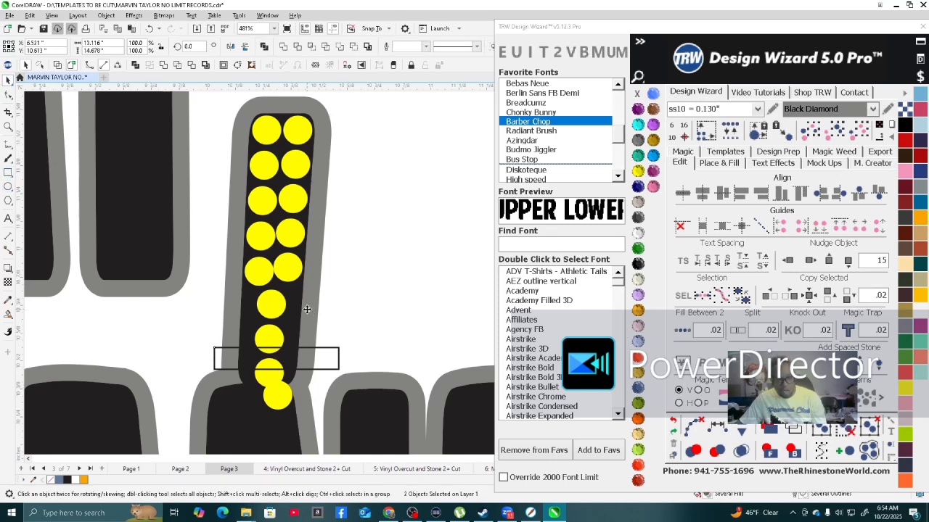
key("Escape")
scroll(348, 283, "down", 2)
scroll(346, 280, "up", 2)
left_click(346, 280)
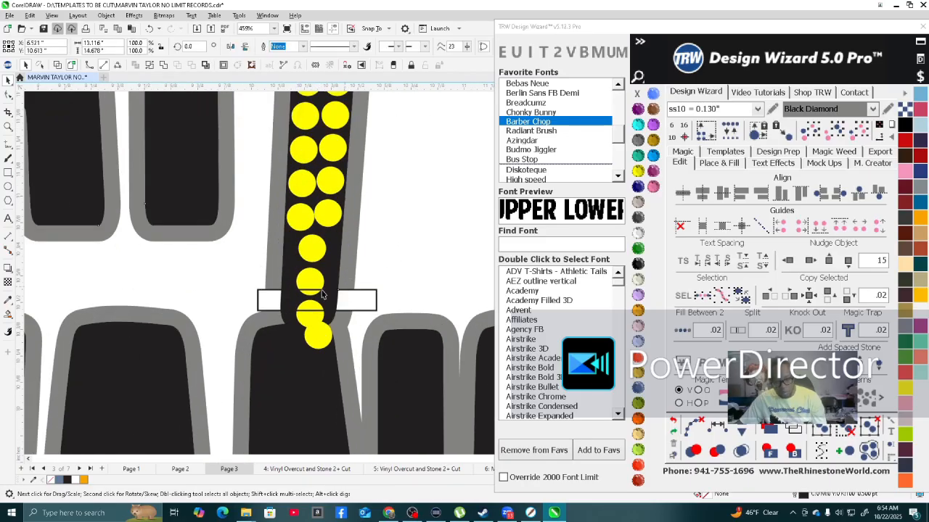
left_click(193, 65)
scroll(346, 286, "up", 2)
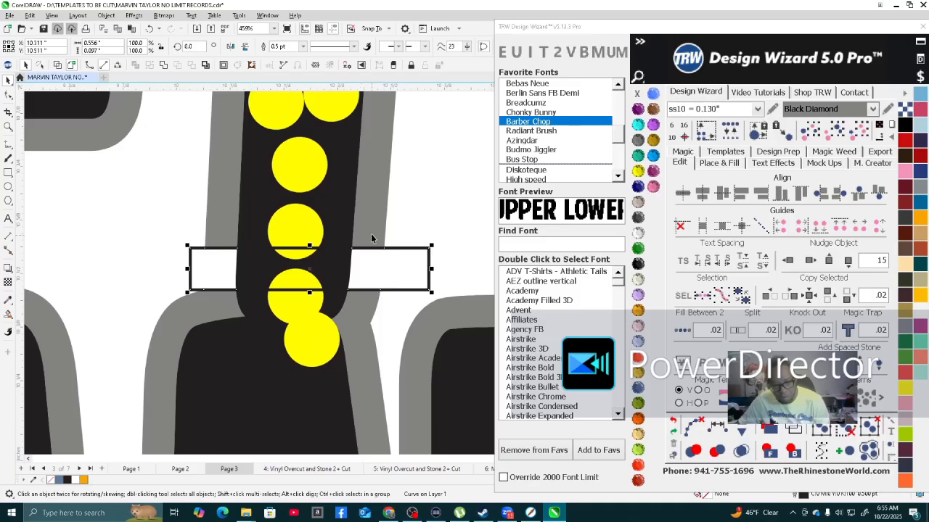
left_click(681, 418)
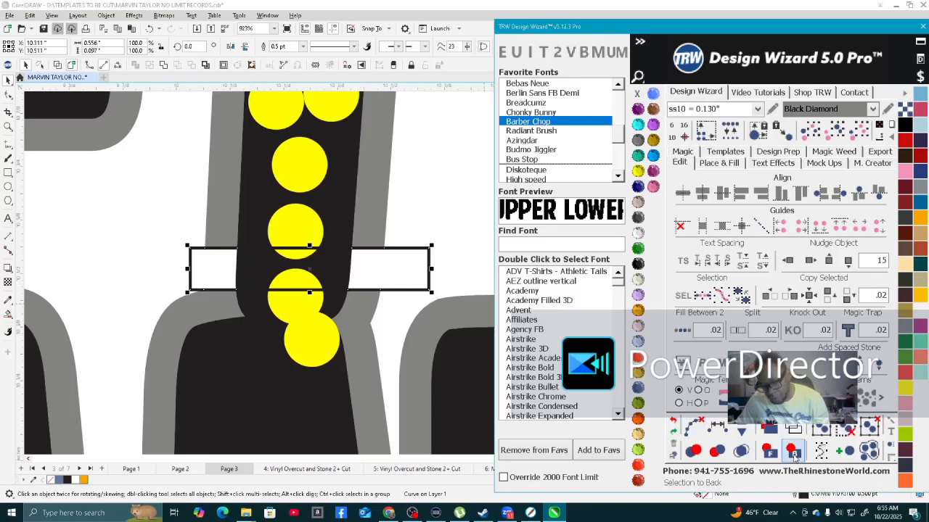
Trim the rectangle's shape out of the black lettering as well, and delete the rectangle.
left_click(333, 273)
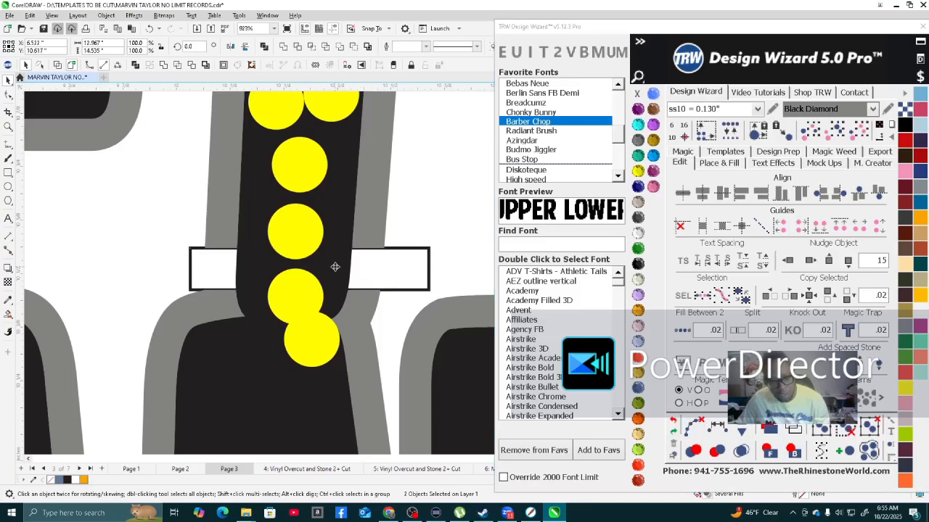
left_click(192, 66)
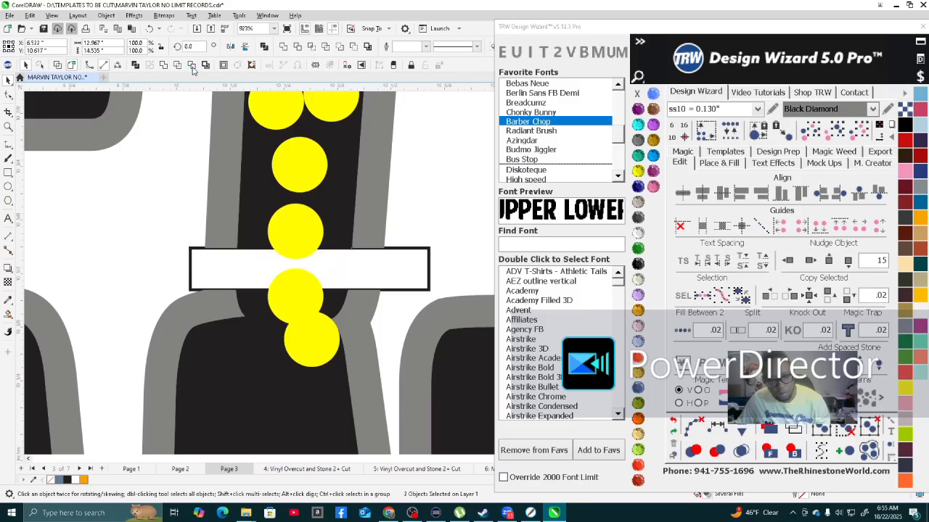
scroll(160, 292, "down", 2)
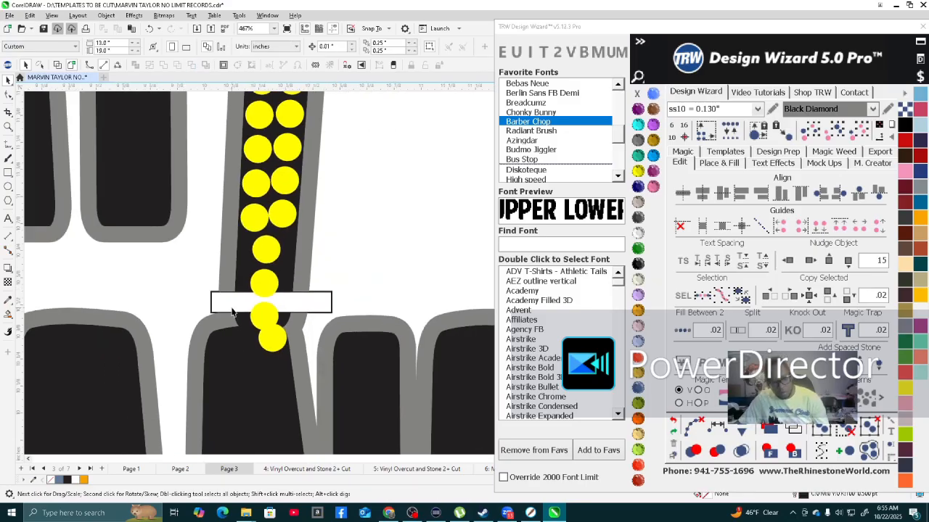
key("Delete")
scroll(267, 311, "up", 2)
scroll(267, 311, "up", 1)
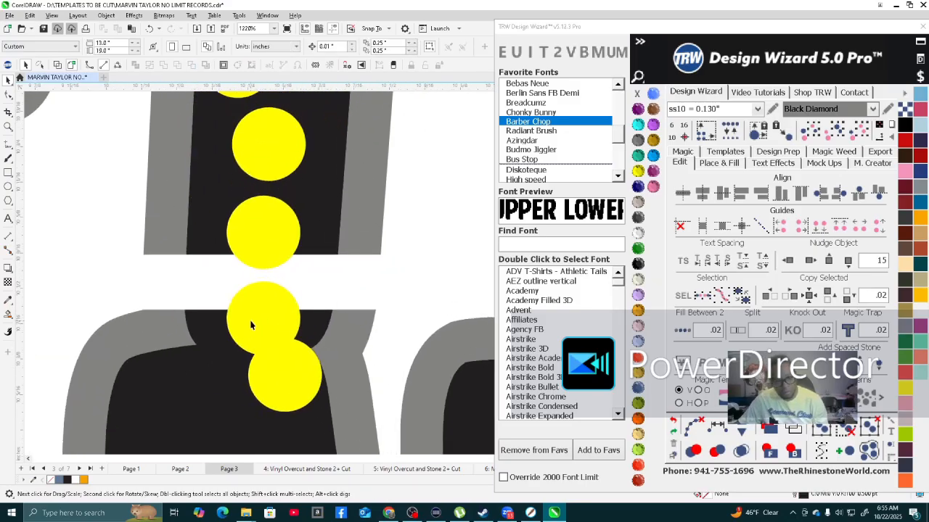
Shift the two single stones above the cut to the left and copy each to the right, making seven paired rows in the comma.
scroll(243, 215, "up", 2)
left_click_drag(242, 214, 384, 202)
right_click(328, 228)
scroll(319, 315, "down", 4)
scroll(277, 203, "up", 4)
scroll(324, 281, "down", 1)
scroll(323, 281, "down", 4)
scroll(290, 217, "up", 2)
scroll(305, 246, "down", 2)
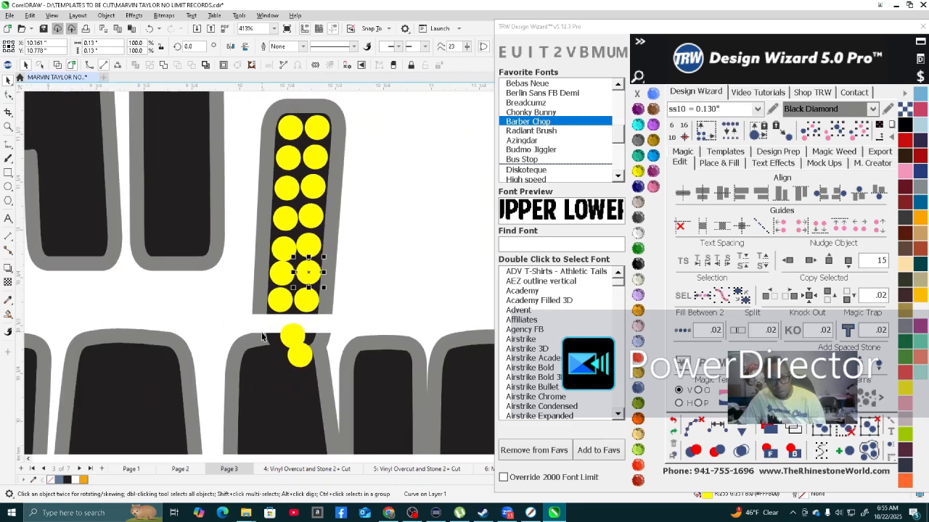
scroll(278, 298, "up", 1)
scroll(256, 278, "down", 1)
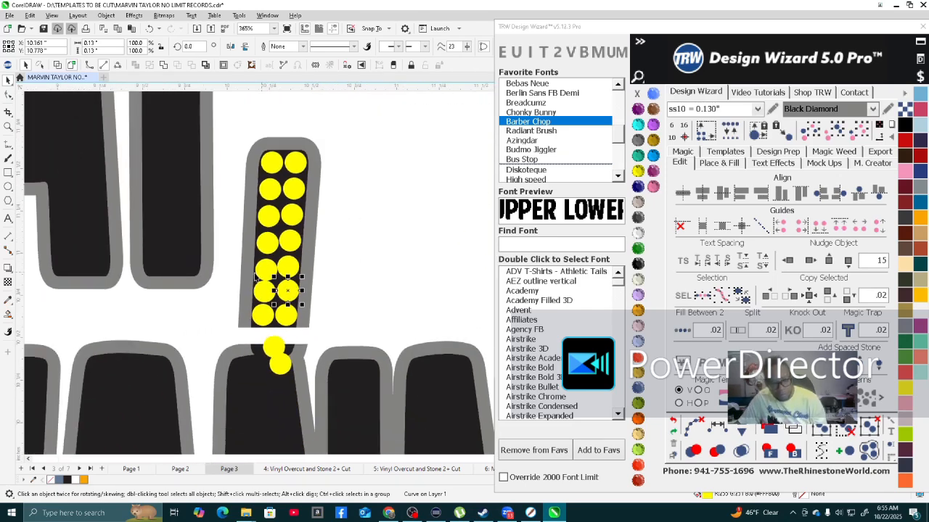
Select the seven stones of the comma's left column, respace them equally, and clear the spacing path.
left_click(263, 166)
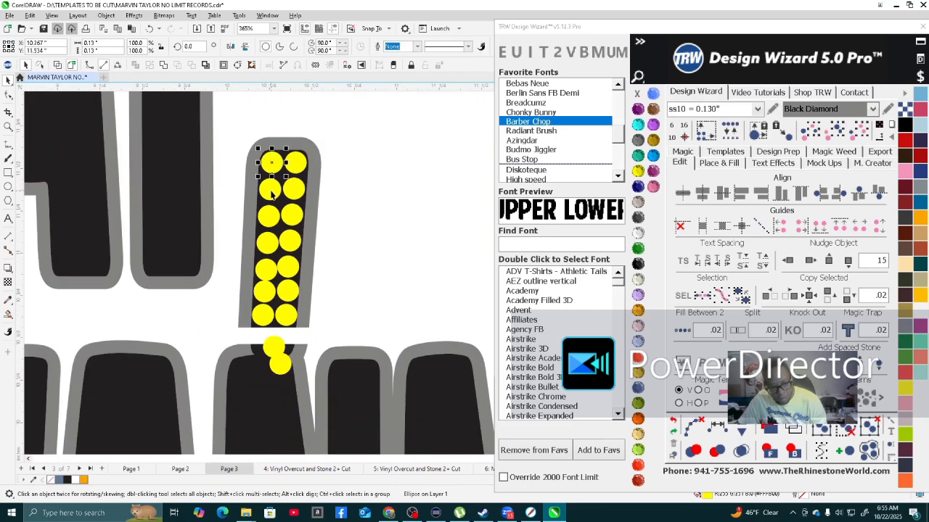
left_click(271, 193, "shift")
left_click(268, 222, "shift")
left_click(267, 247, "shift")
left_click(267, 270, "shift")
left_click(264, 293, "shift")
left_click(262, 314, "shift")
left_click(718, 427)
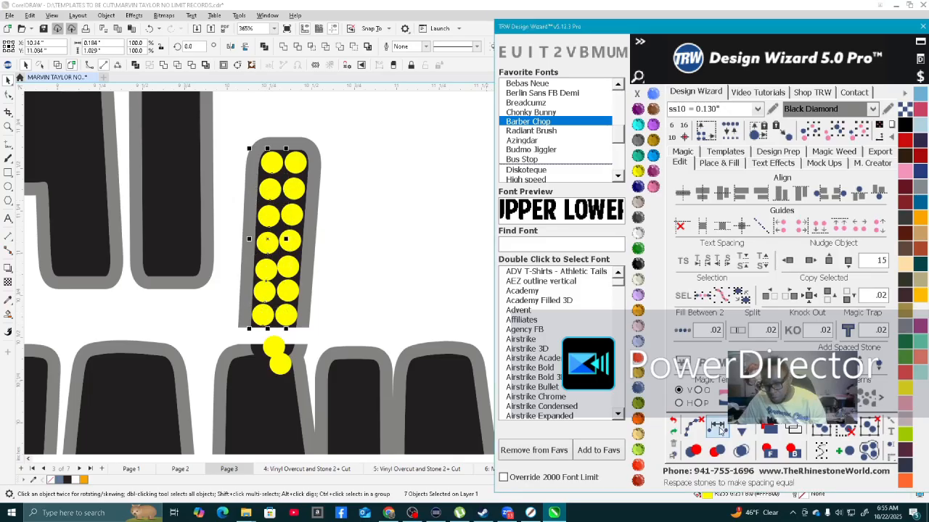
left_click(695, 426)
Select the seven stones of the comma's right column, respace them equally, and clear the spacing path.
left_click(287, 314)
left_click(288, 290, "shift")
left_click(289, 267, "shift")
left_click(288, 238, "shift")
left_click(293, 213, "shift")
left_click(294, 189, "shift")
left_click(296, 163, "shift")
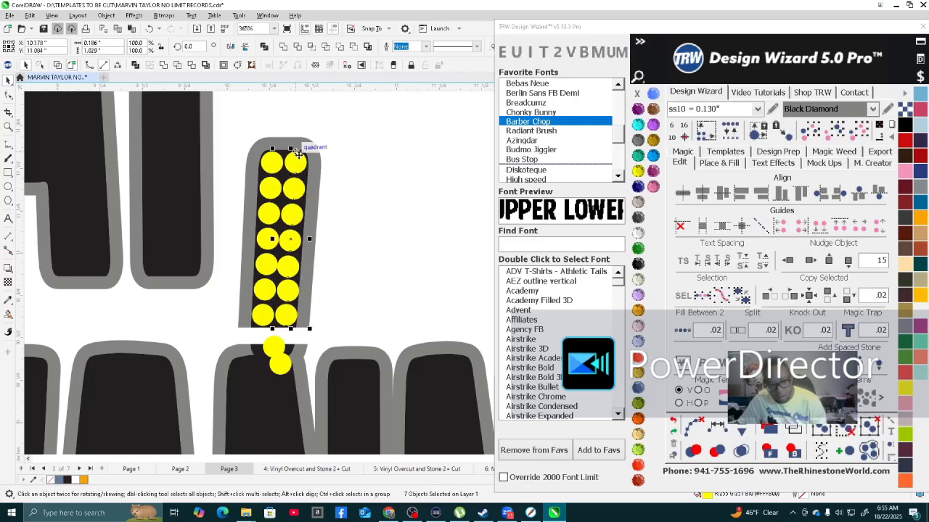
left_click(718, 427)
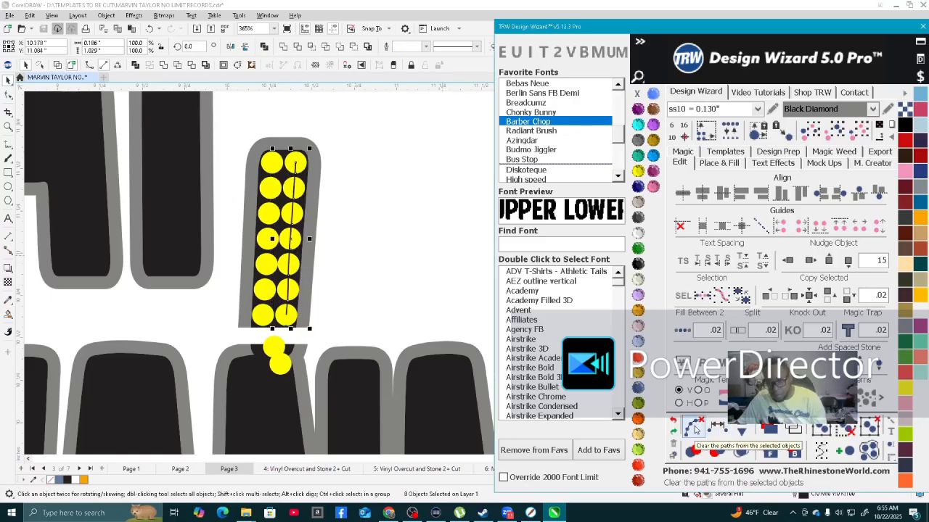
Adjust the right column's position so its stones sit close beside the left column inside the comma.
scroll(278, 276, "up", 5)
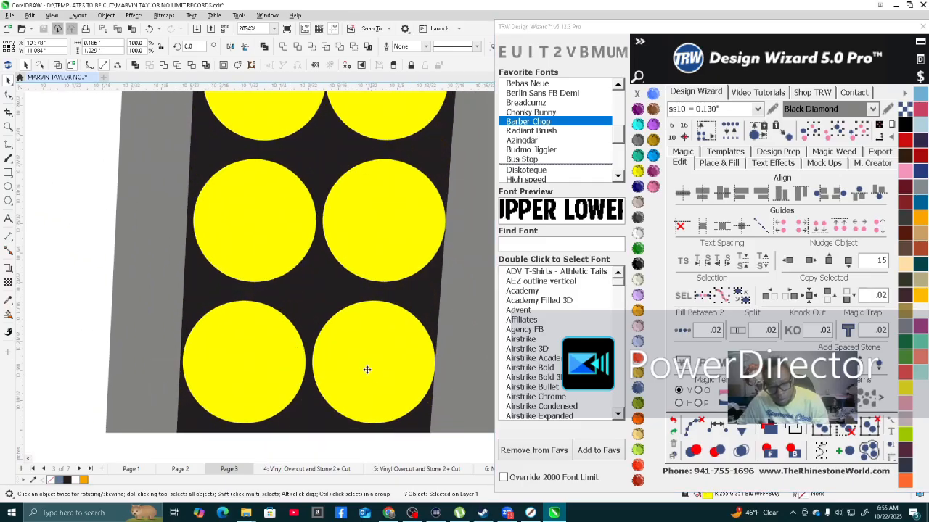
scroll(300, 351, "down", 3)
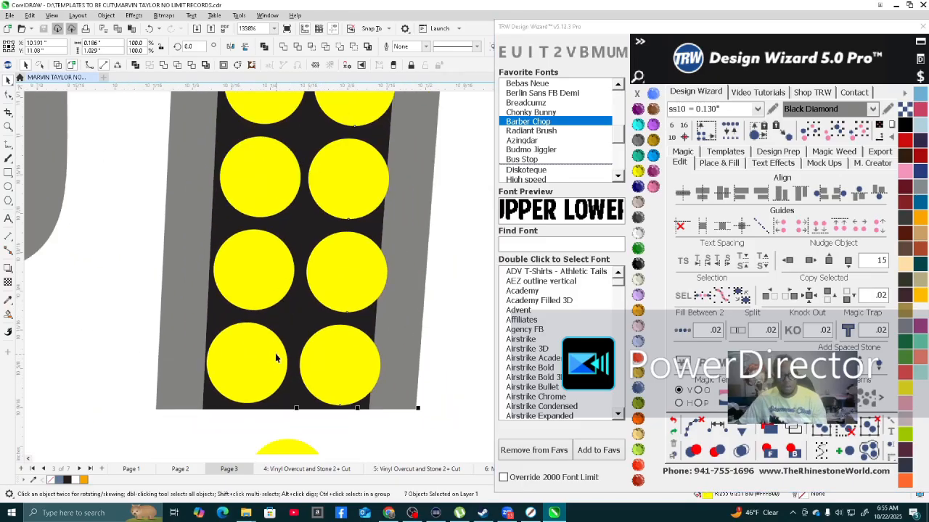
scroll(302, 354, "up", 4)
mouse_move(307, 373)
left_mouse_down()
mouse_move(303, 379)
mouse_move(297, 367)
left_mouse_up()
scroll(296, 367, "down", 3)
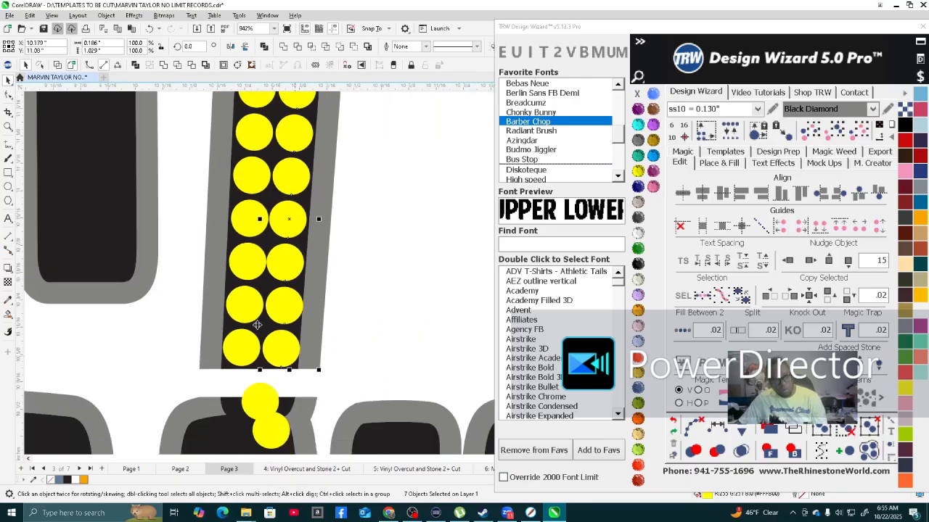
left_click(117, 319)
Move the left and right stones slightly apart in the comma's tight lower rows to leave a gap between them.
scroll(187, 305, "up", 3)
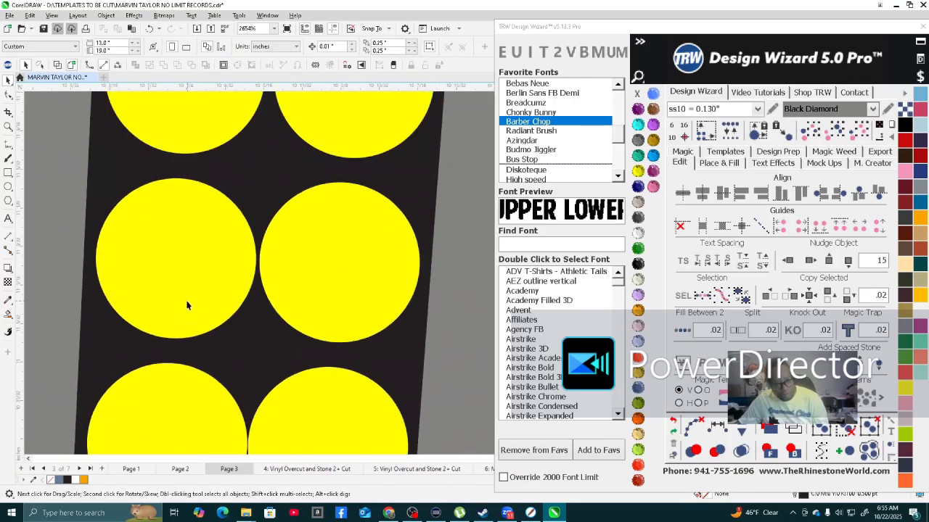
left_click_drag(184, 305, 178, 306)
left_click_drag(363, 309, 371, 306)
scroll(372, 305, "down", 2)
scroll(307, 353, "up", 2)
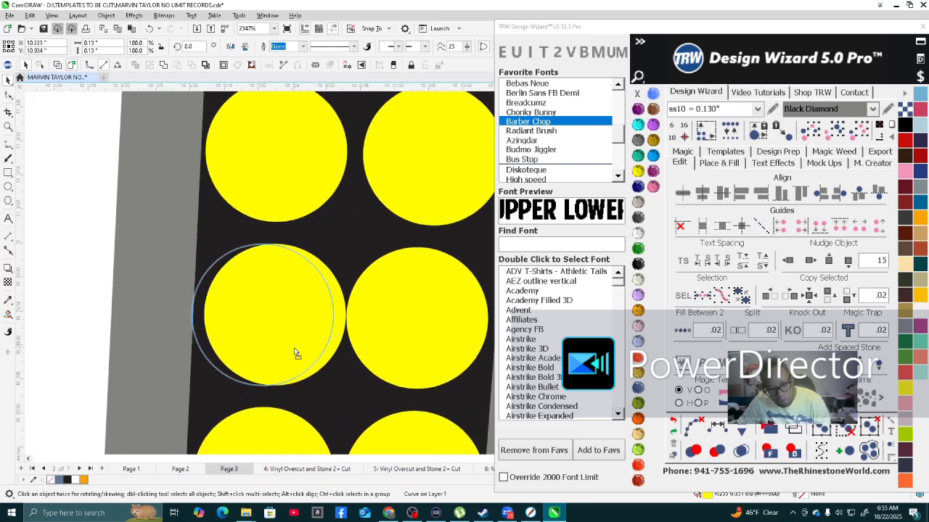
left_click_drag(301, 348, 302, 348)
left_click_drag(438, 356, 444, 356)
scroll(397, 377, "down", 7)
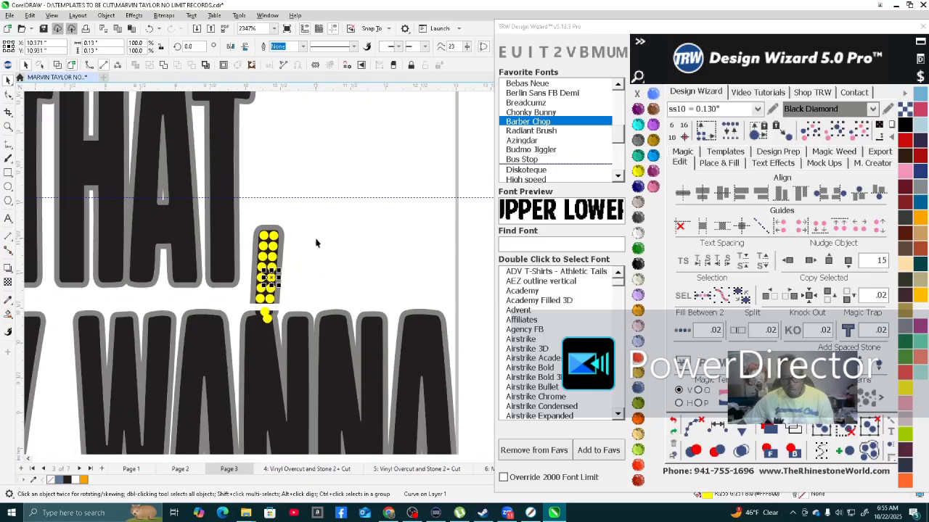
Delete the two leftover stones below the cut, at the top of the N.
key("Escape")
scroll(250, 337, "up", 3)
left_click(274, 287)
key("Delete")
left_click(280, 308)
key("Delete")
Delete the two top corner nodes of the leftover comma stub on the N's black letter shape.
scroll(263, 283, "up", 2)
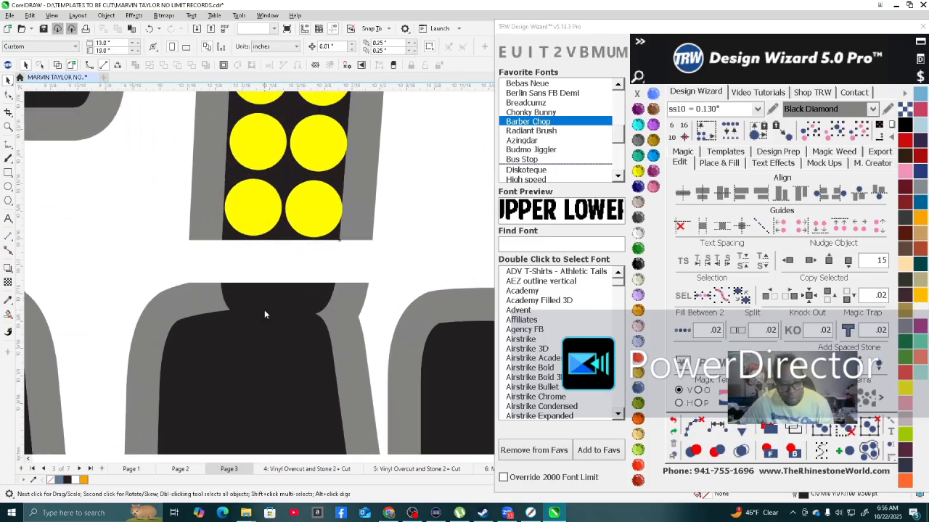
double_click(265, 315)
scroll(256, 336, "up", 2)
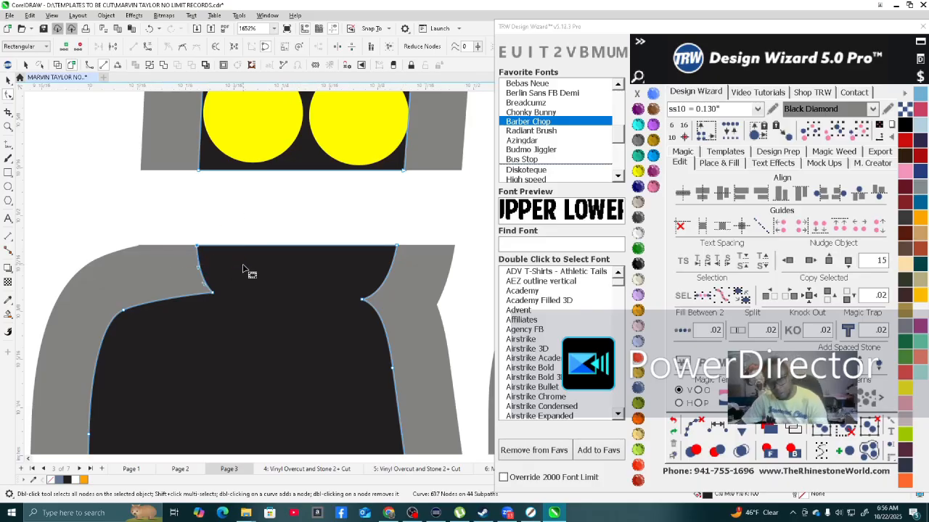
key("Delete")
left_click(395, 247)
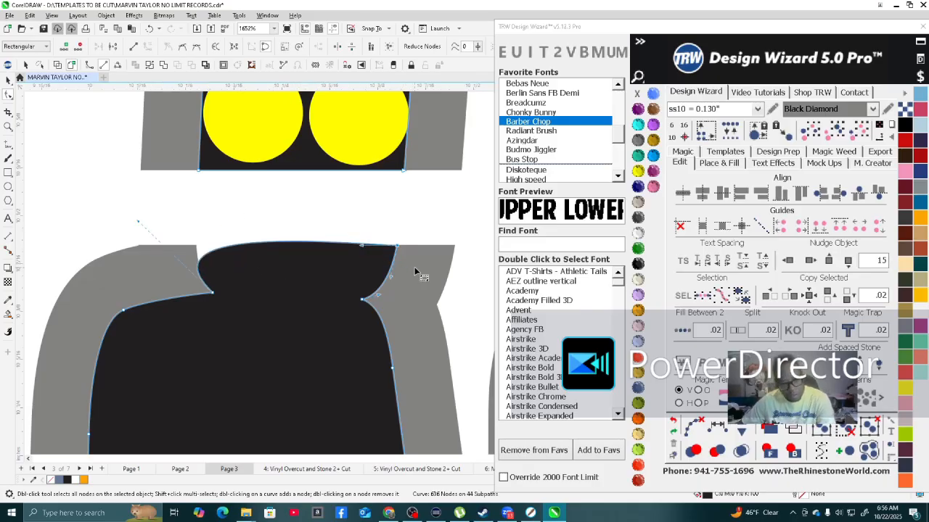
key("Delete")
Reshape the curve between the remaining stub nodes into a low, smooth arc closing the top of the N's black shape.
left_click(362, 301)
scroll(314, 317, "down", 2)
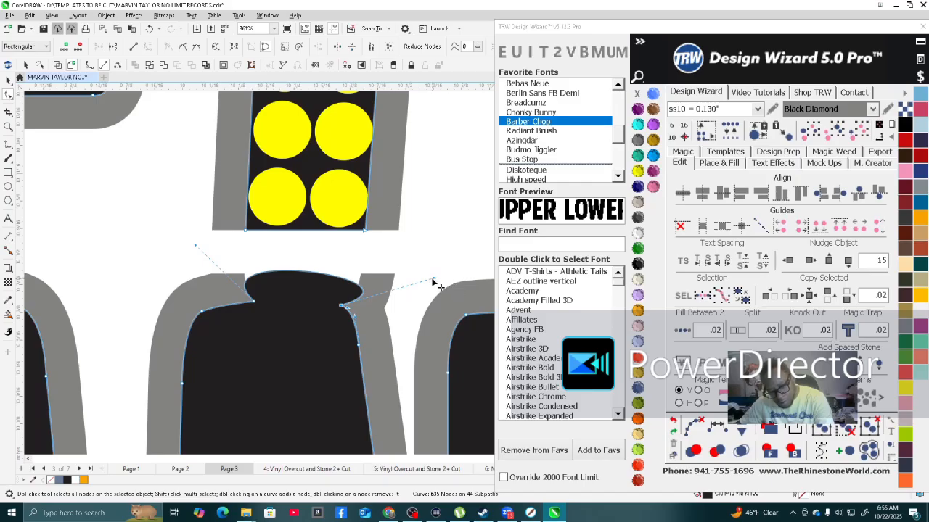
left_click_drag(435, 281, 219, 265)
scroll(219, 265, "up", 2)
left_click_drag(167, 221, 316, 308)
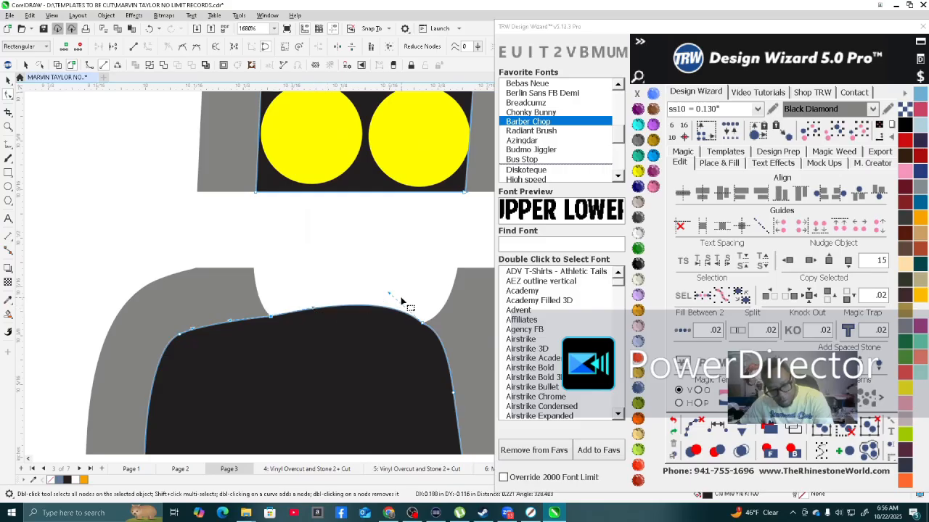
scroll(403, 301, "up", 1)
left_click_drag(385, 290, 323, 294)
scroll(323, 295, "down", 6)
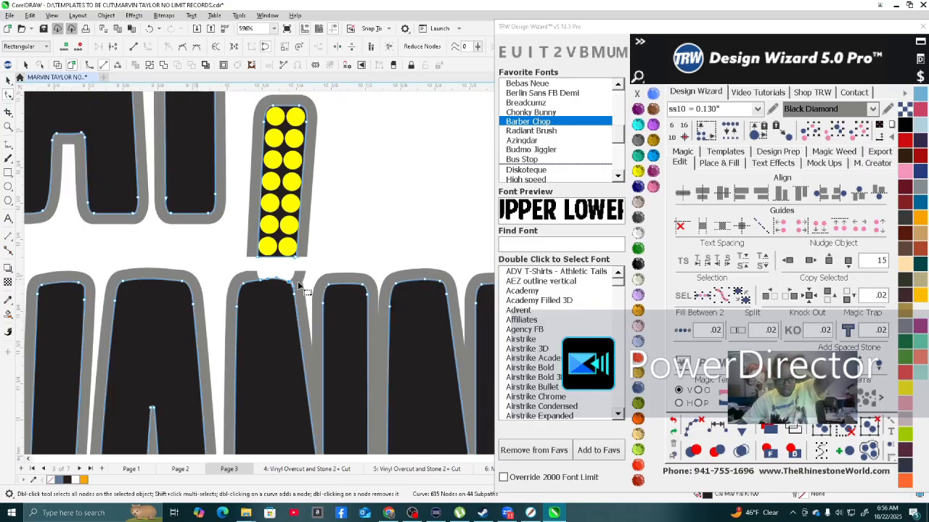
Activate the 3-Point Curve tool for bridging the gap in the gray border above the N.
left_click(8, 127)
left_click(8, 144)
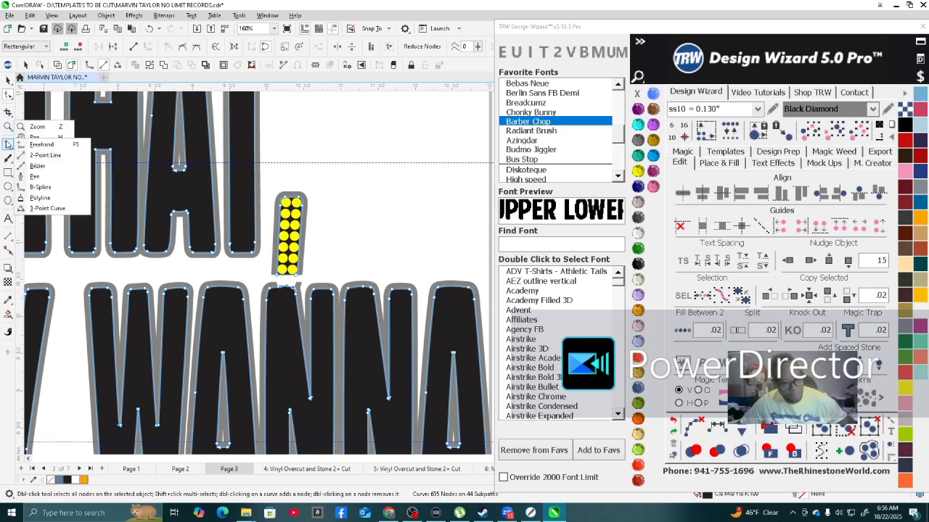
left_click(47, 208)
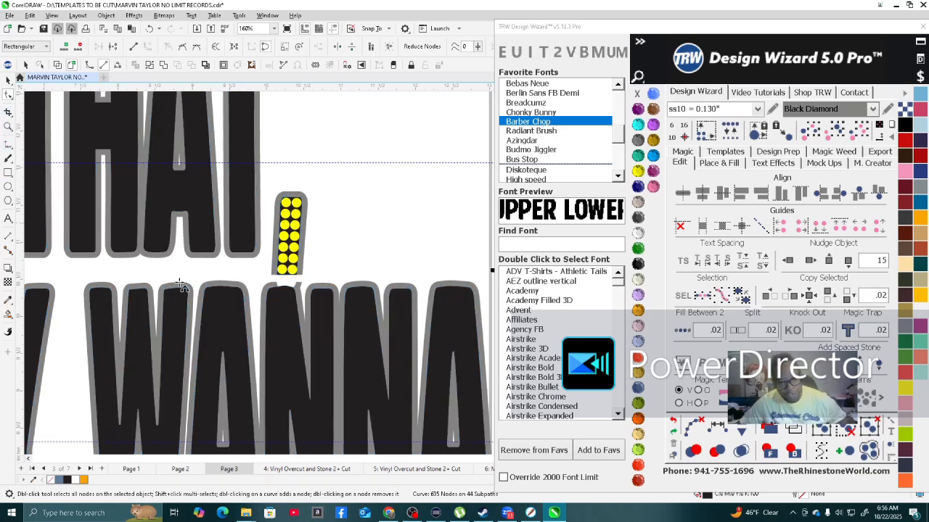
scroll(309, 282, "up", 5)
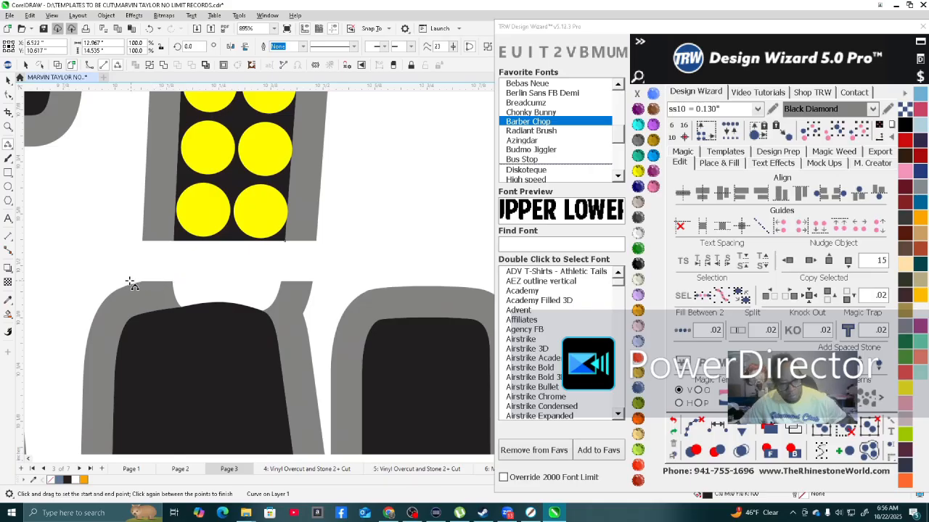
left_click_drag(163, 287, 180, 288)
left_click(181, 288)
key("Delete")
Draw a three-point arc about 0.389 by 0.09 inches across the gap in the N's gray border, following its rounded top.
scroll(139, 287, "up", 2)
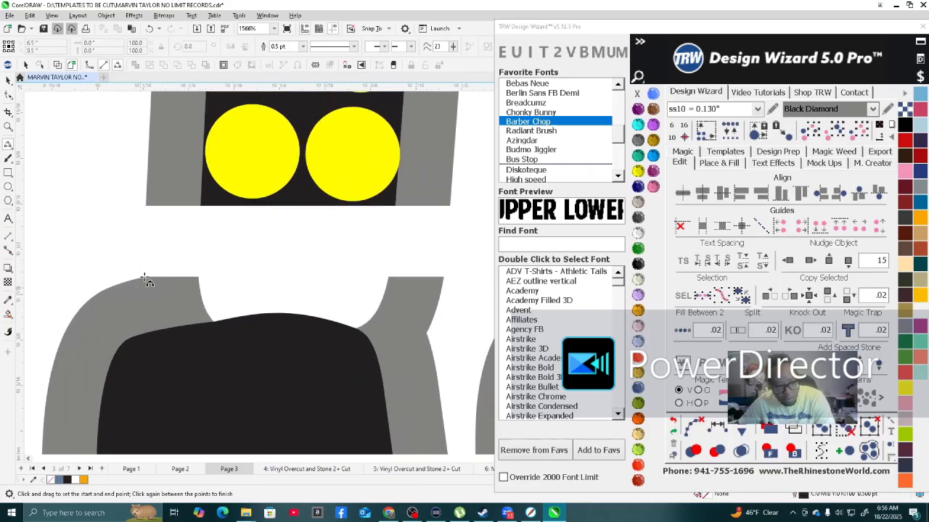
left_click_drag(144, 279, 426, 333)
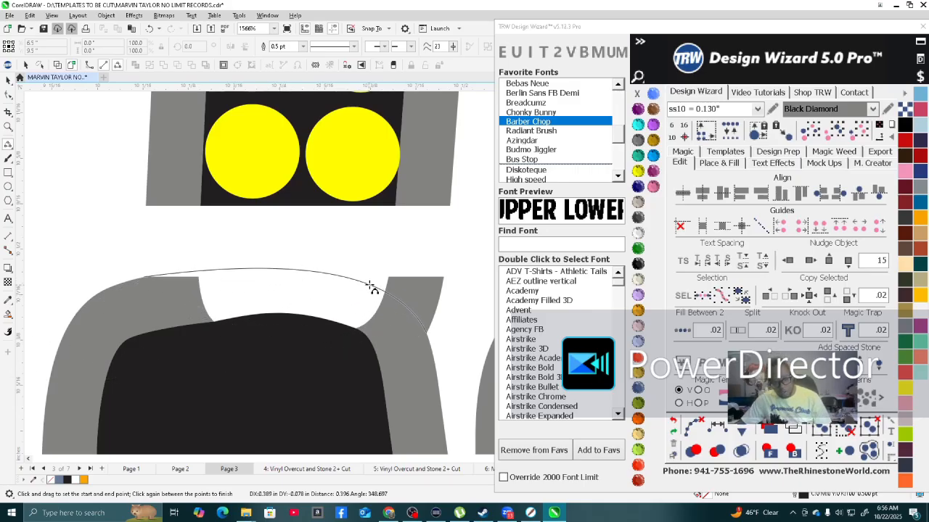
left_click(371, 287)
scroll(363, 279, "down", 4)
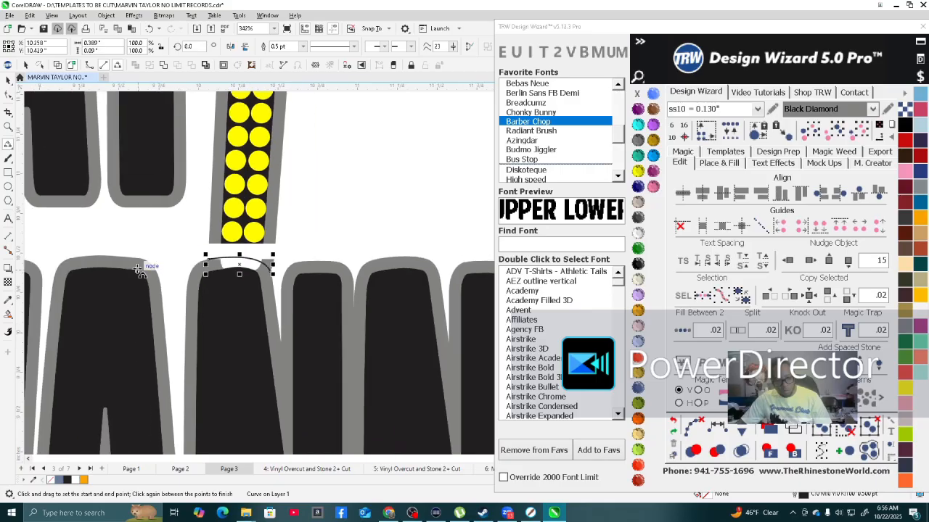
scroll(139, 269, "down", 4)
scroll(181, 301, "up", 5)
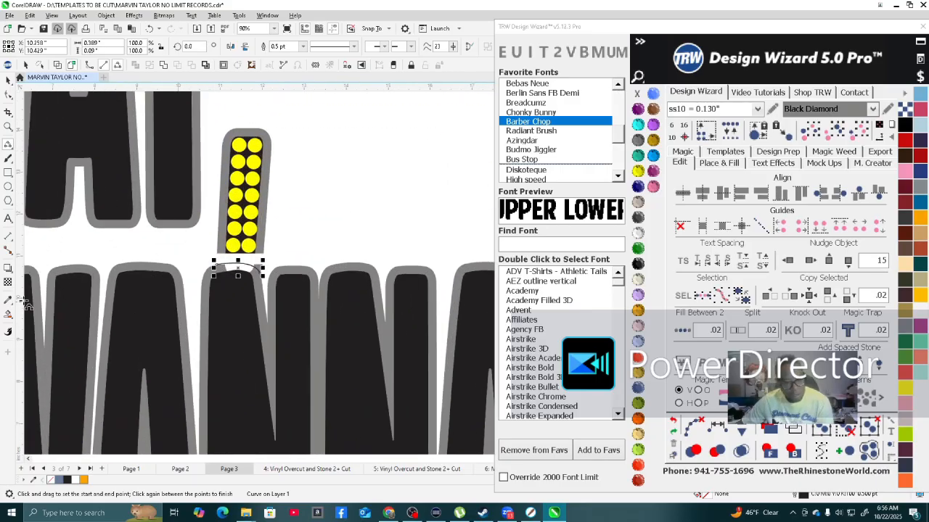
Smart Fill the open gap between the new arc and the N's black shape.
left_click(8, 316)
scroll(235, 281, "up", 4)
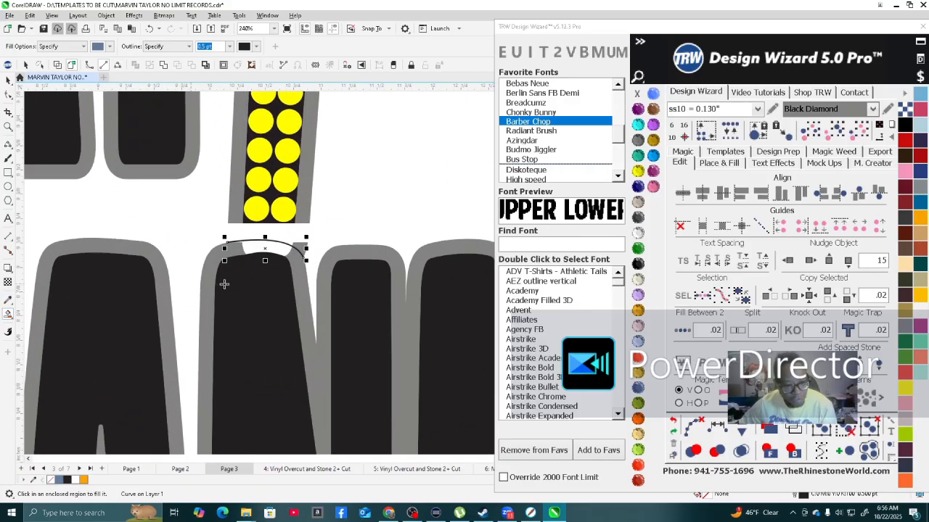
left_click(272, 250)
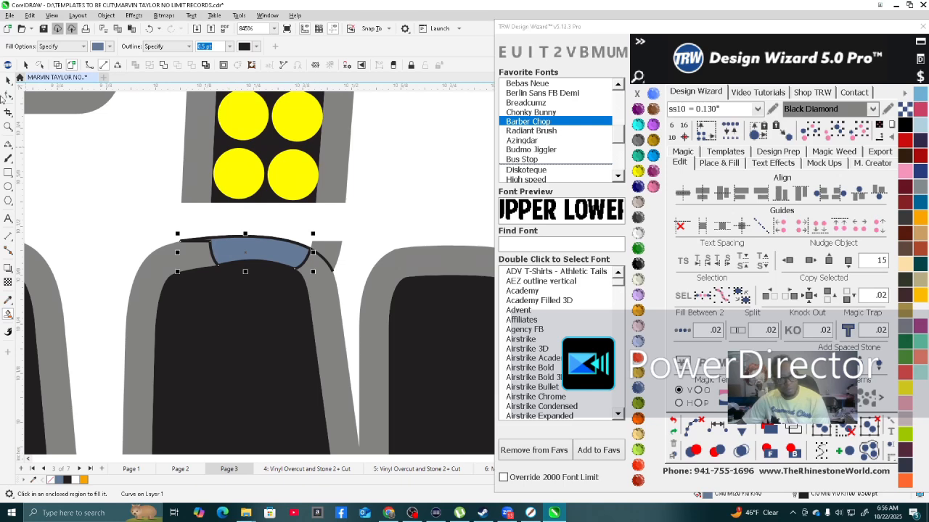
Smart Fill the gray corner sticking out beyond the arc at the N's upper right to make a trimming piece.
left_click(8, 81)
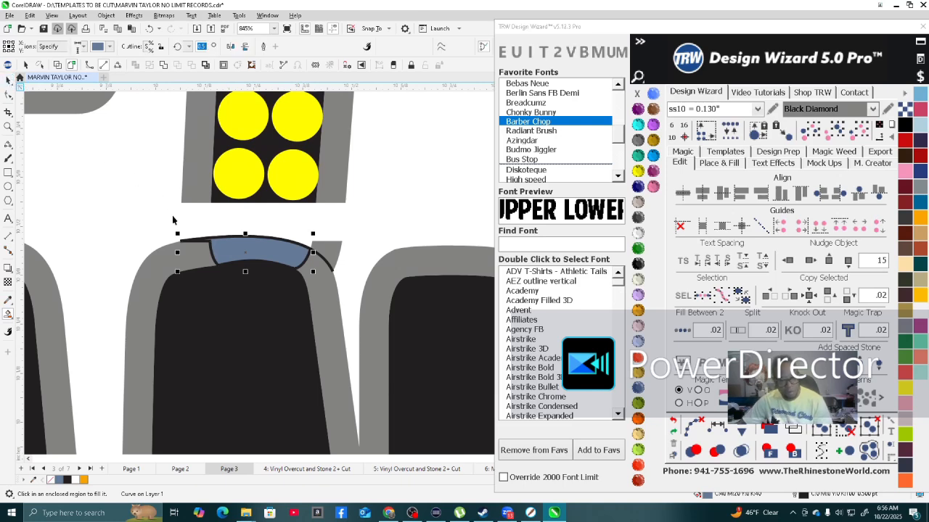
scroll(279, 258, "up", 2)
scroll(385, 257, "up", 1)
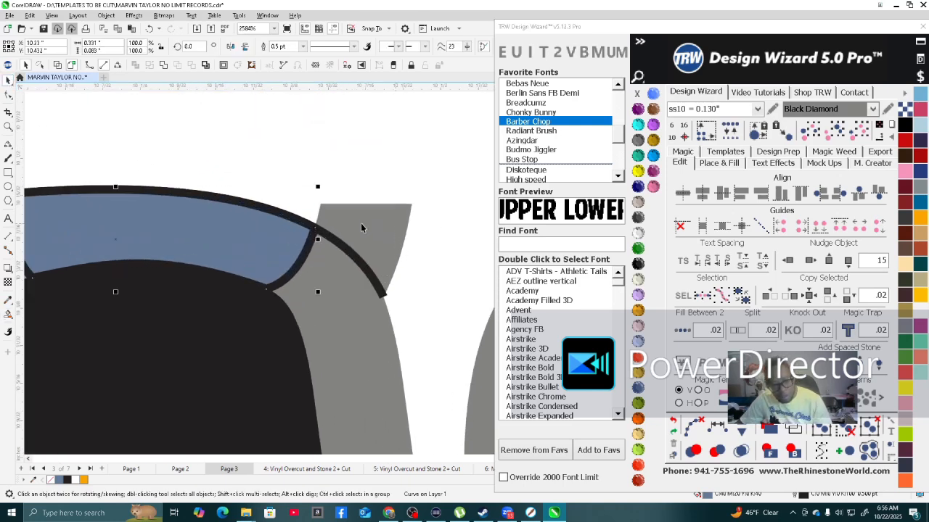
scroll(363, 273, "down", 2)
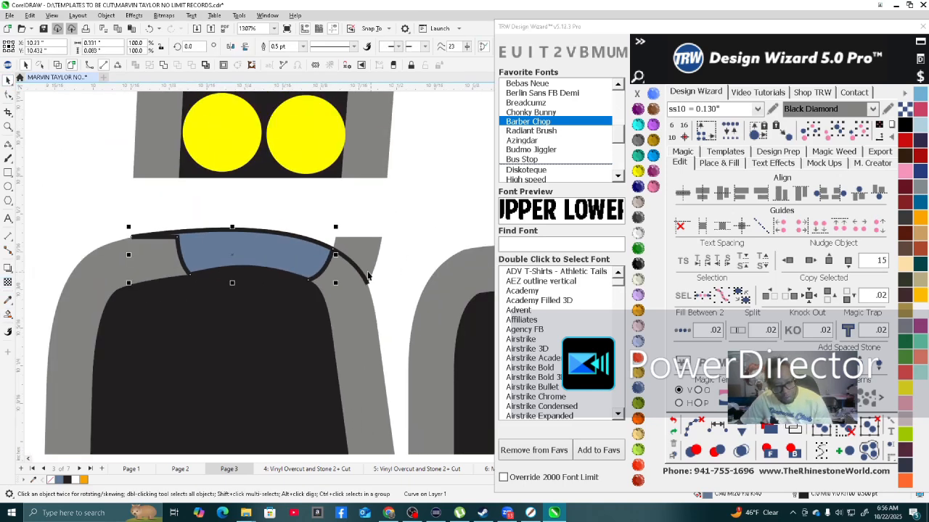
left_click(7, 317)
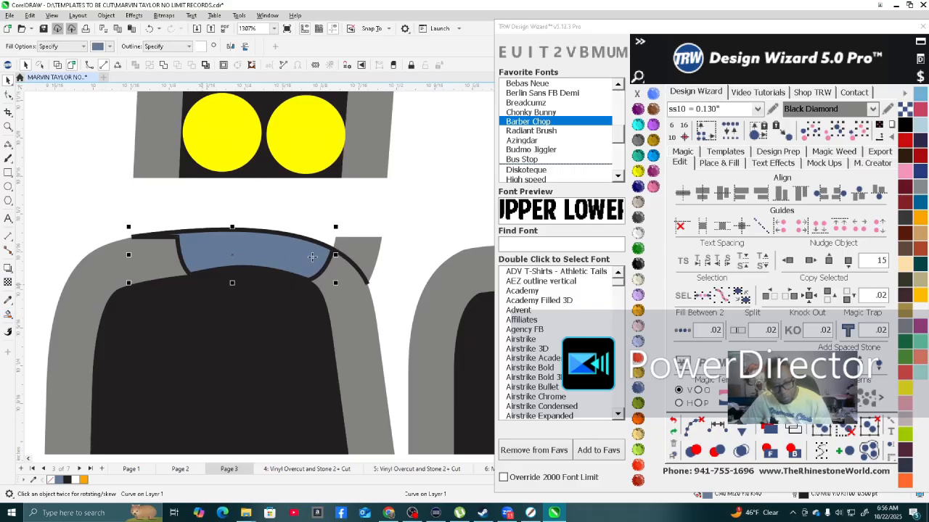
left_click(363, 248)
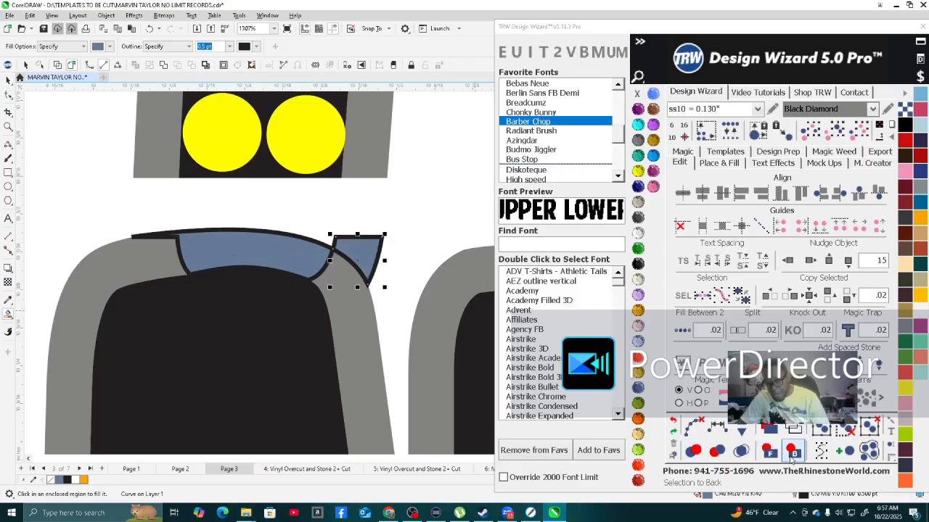
Send the corner piece to the back, trim it out of the N's gray border, and delete the piece.
left_click(792, 453)
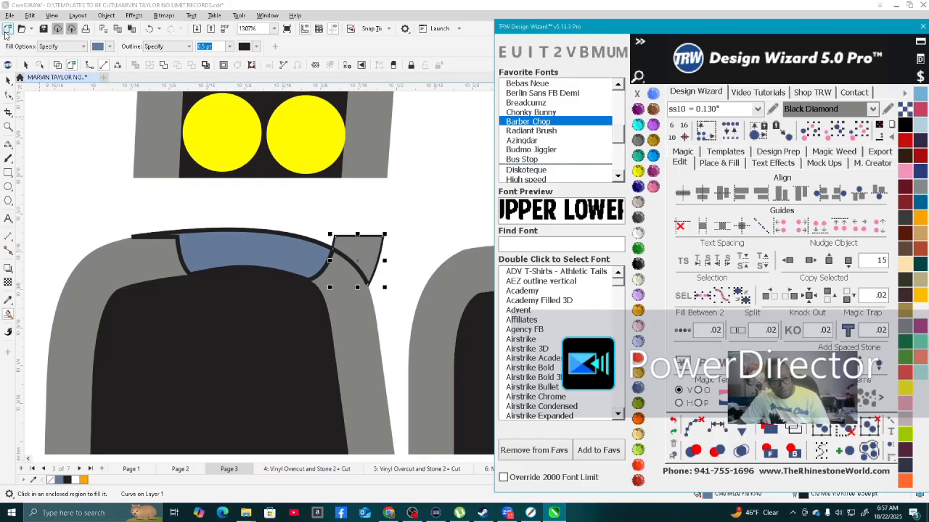
left_click(7, 78)
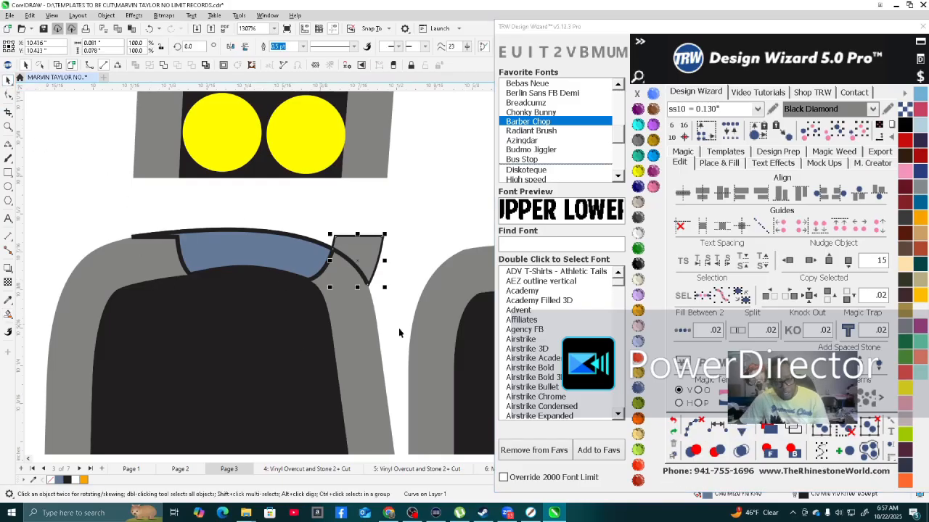
left_click(368, 256, "shift")
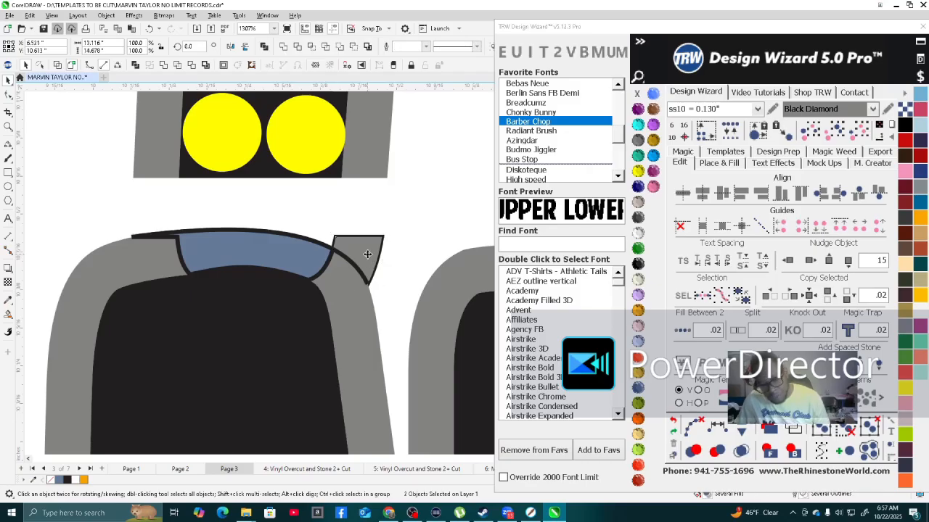
left_click(190, 65)
scroll(292, 352, "down", 3)
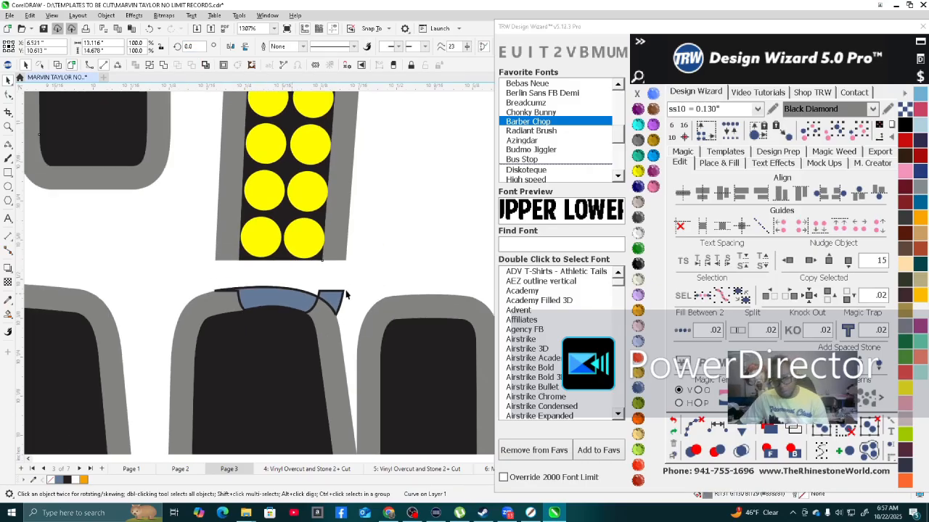
left_click(350, 275)
scroll(335, 299, "up", 3)
left_click(333, 309)
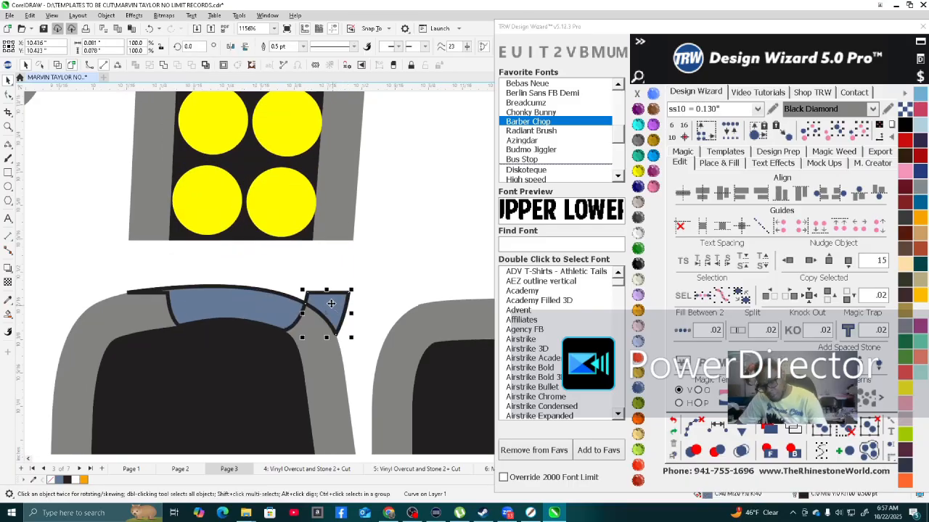
key("Delete")
Merge the filled patch above the N with the gray border into one continuous shape.
left_click(270, 317)
left_click(316, 378, "shift")
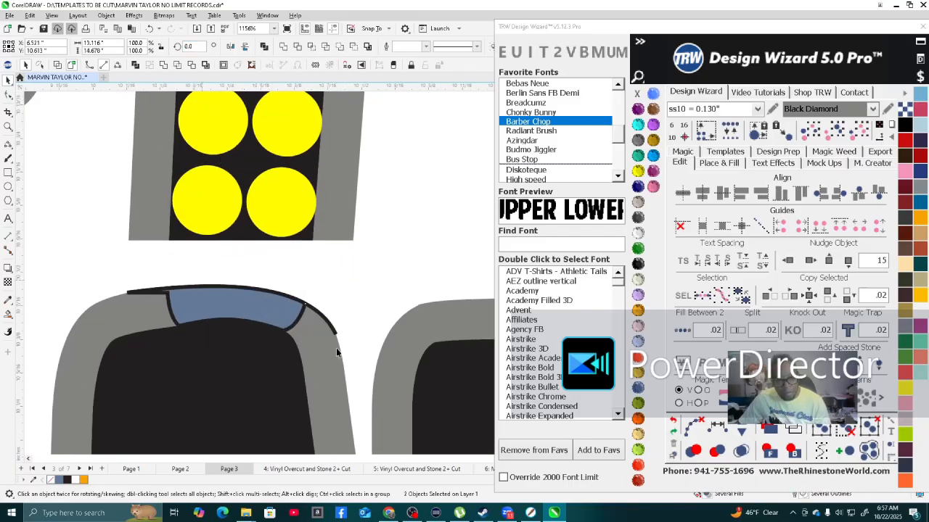
right_click(333, 392)
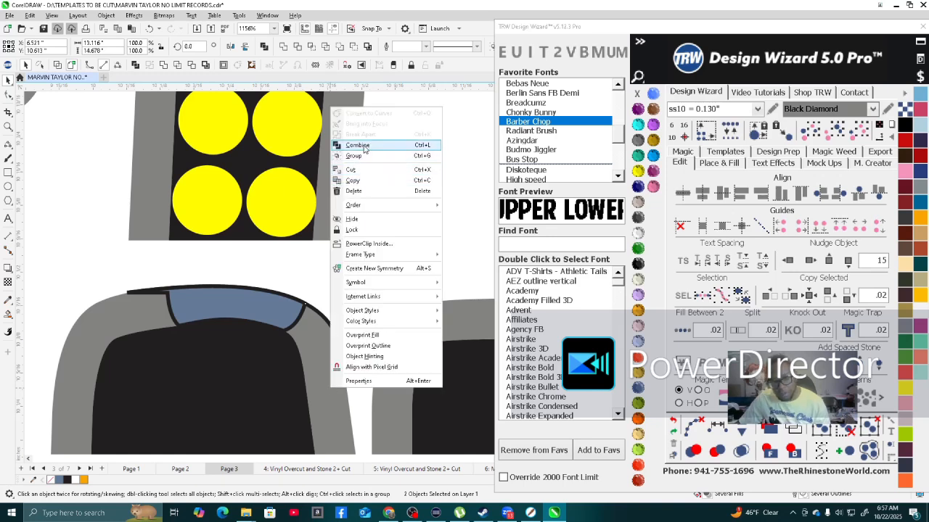
left_click(408, 152)
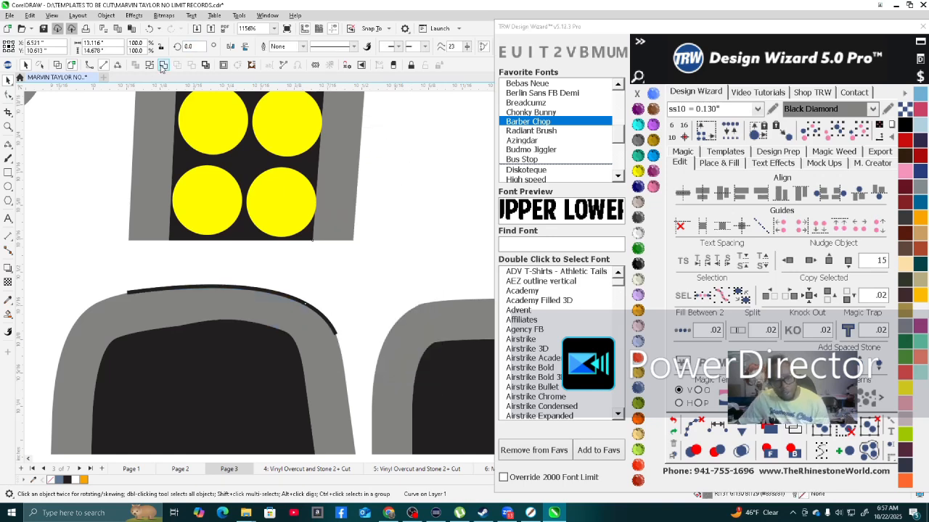
Delete the black guide arc left along the top of the N's repaired gray border.
scroll(250, 320, "up", 5)
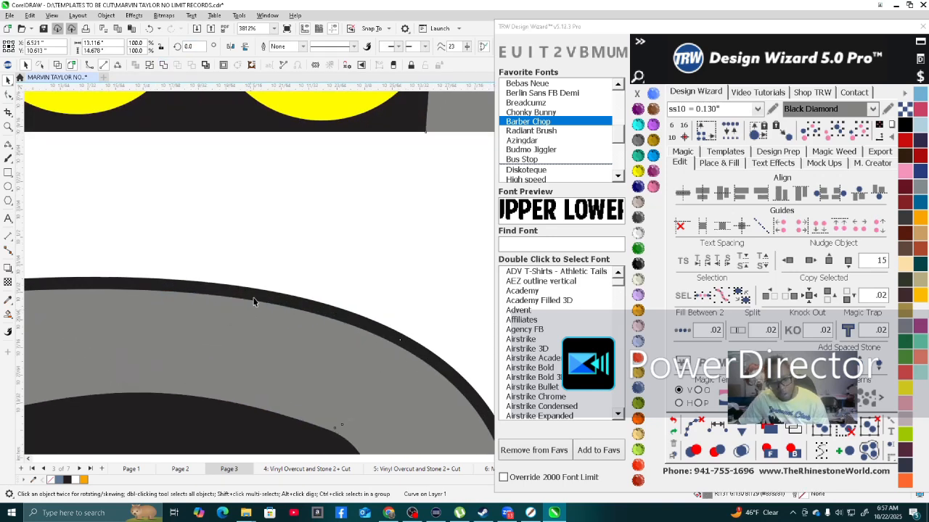
scroll(250, 161, "down", 2)
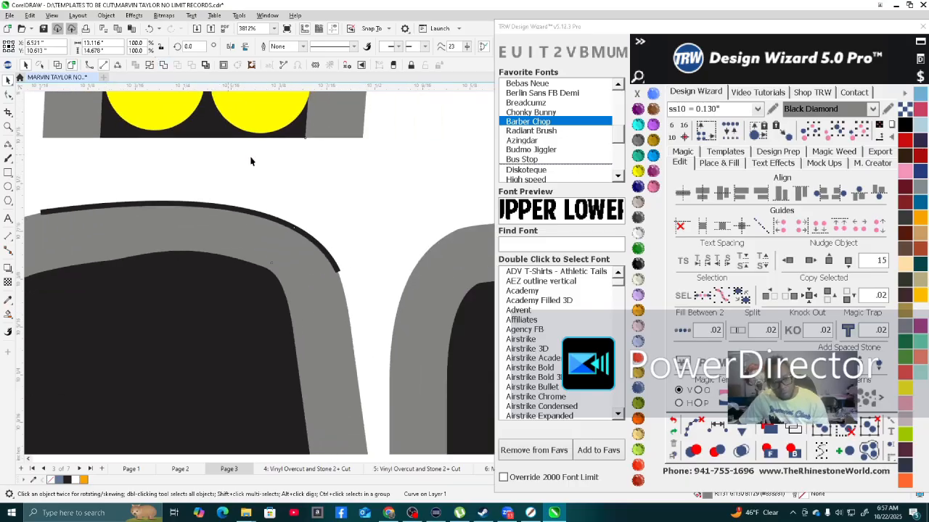
scroll(260, 242, "up", 6)
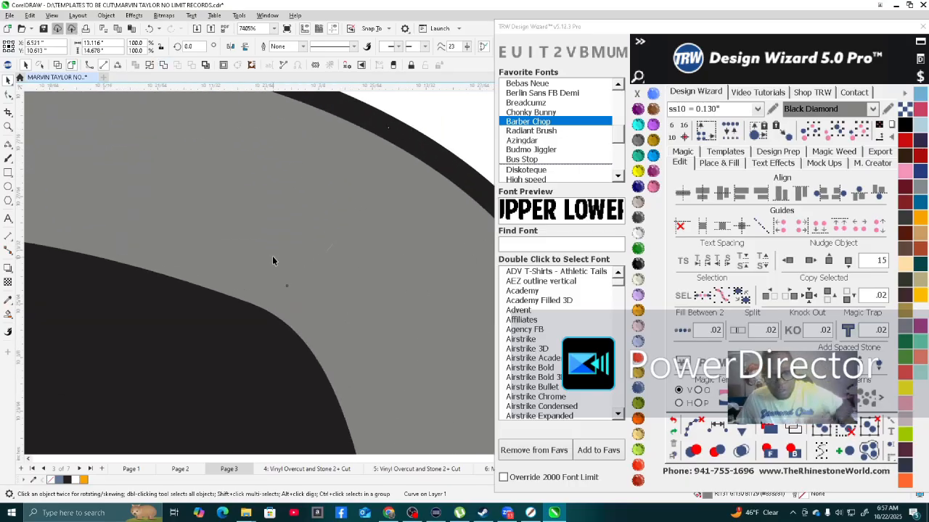
key("F10")
scroll(286, 257, "down", 2)
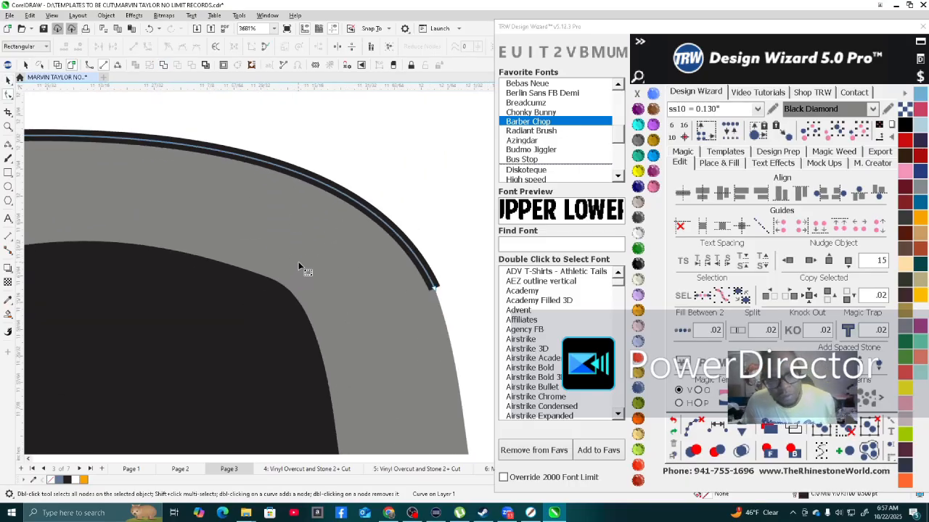
scroll(319, 238, "down", 2)
left_click(8, 79)
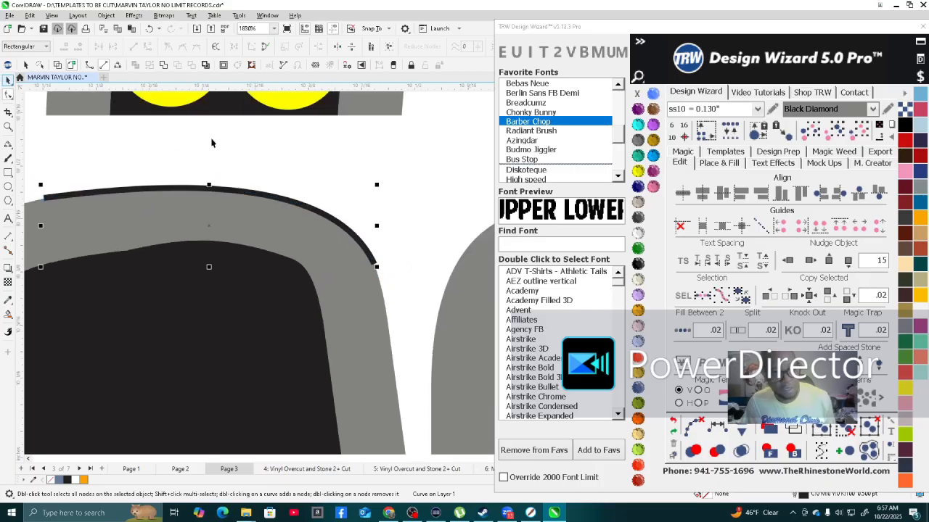
left_click(269, 195)
scroll(270, 196, "down", 2)
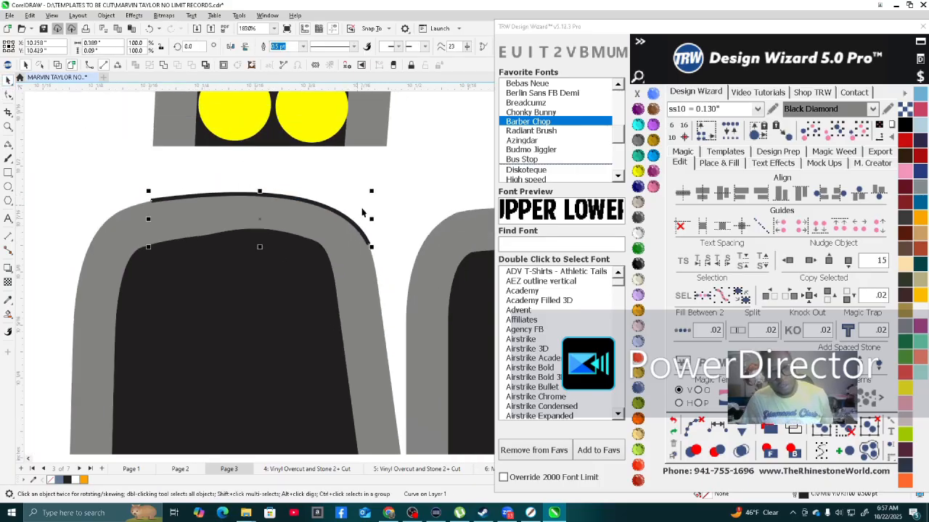
key("Delete")
scroll(316, 217, "up", 2)
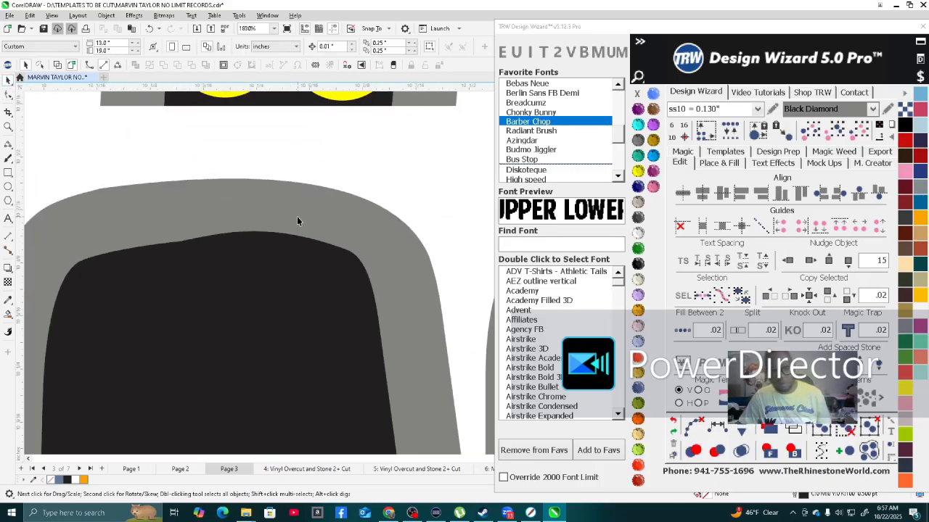
Delete the stray curve left inside the gray border at the N's upper right.
double_click(298, 217)
scroll(353, 232, "up", 2)
scroll(369, 237, "up", 1)
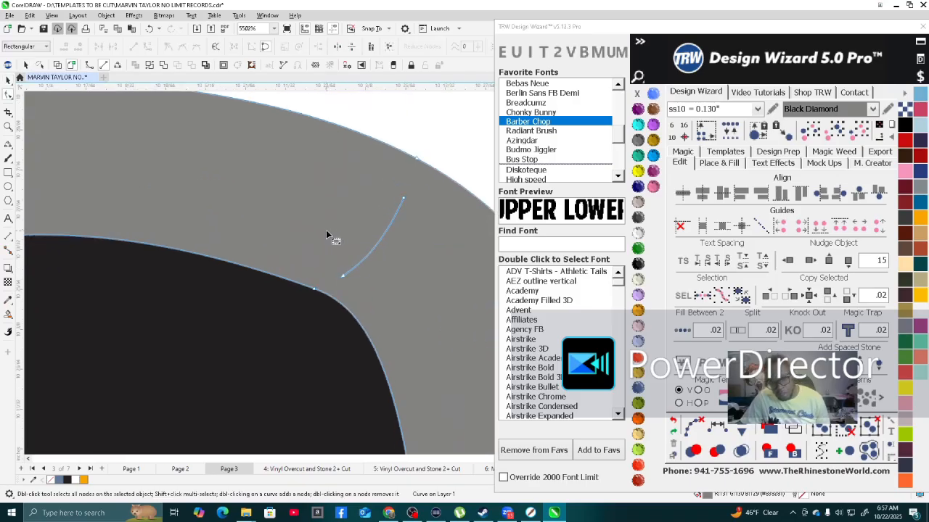
left_click_drag(383, 290, 385, 286)
key("Delete")
left_click_drag(426, 245, 428, 252)
scroll(406, 232, "down", 2)
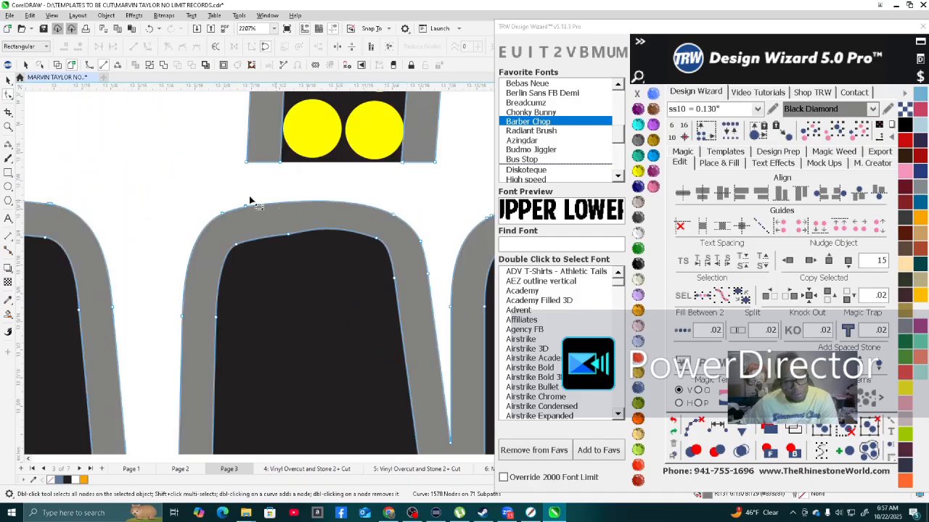
scroll(278, 239, "down", 4)
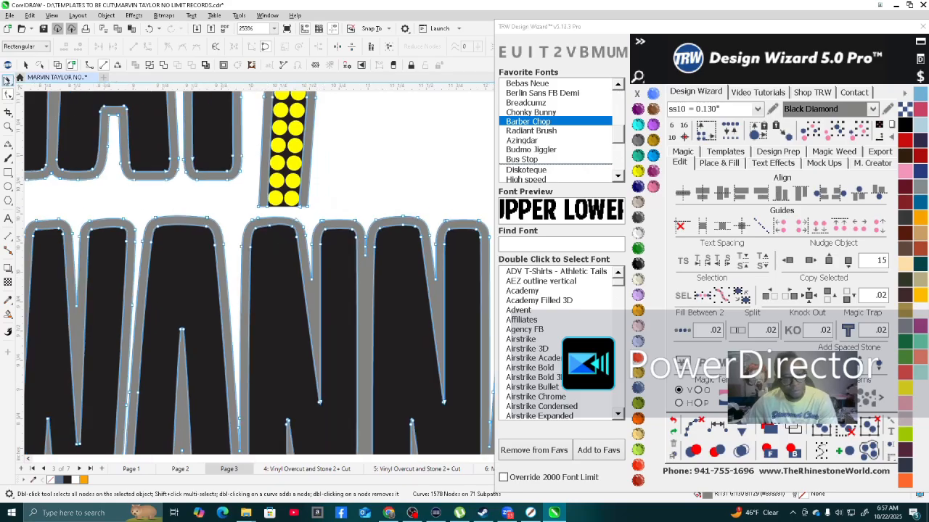
left_click(8, 81)
scroll(331, 210, "down", 3)
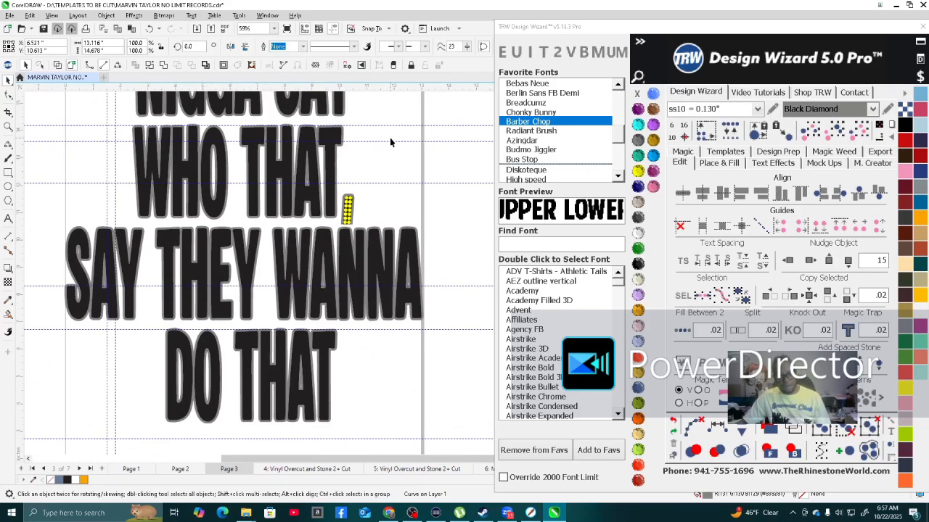
left_click(389, 141)
scroll(418, 250, "down", 1)
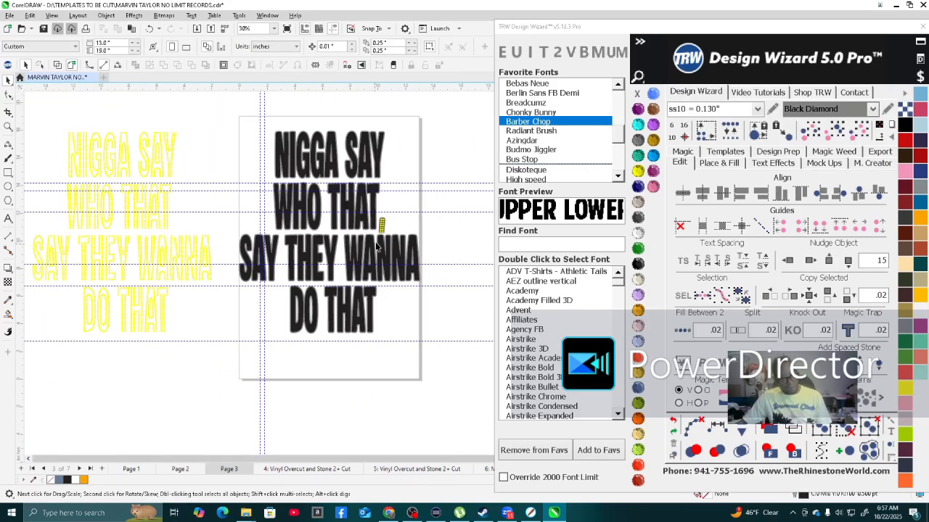
Delete the bottom pair of yellow stones from the comma.
scroll(376, 249, "up", 6)
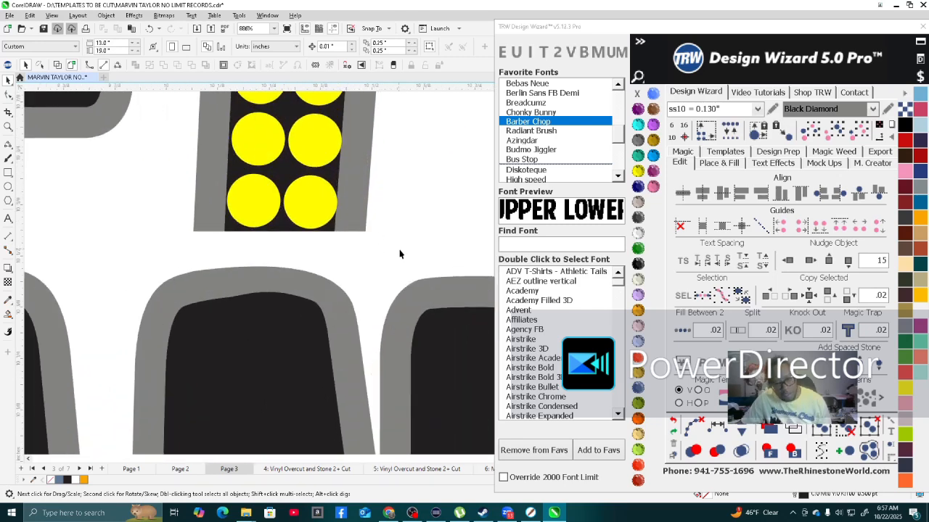
left_click_drag(212, 172, 175, 170)
key("Delete")
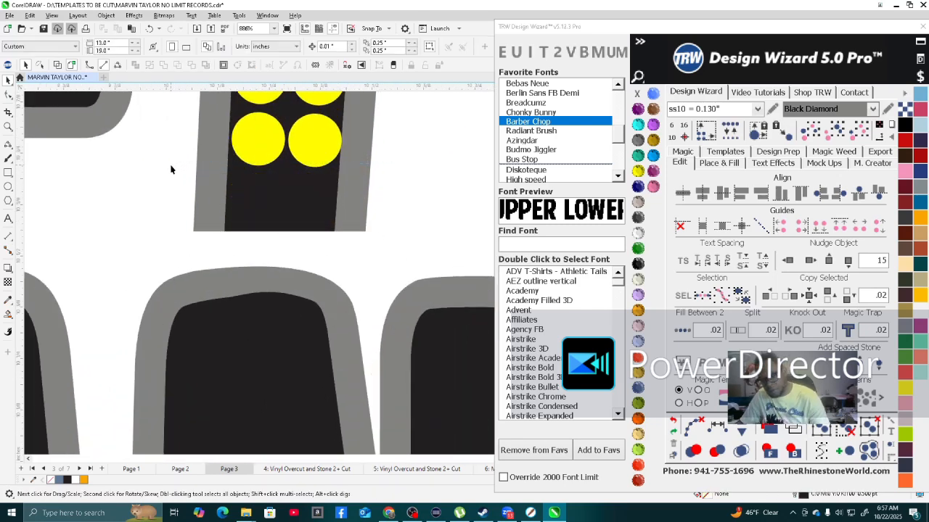
Draw a rectangle about 0.073 by 0.035 inches across the comma's lower-left gray border and rotate it 90 degrees.
scroll(297, 232, "down", 2)
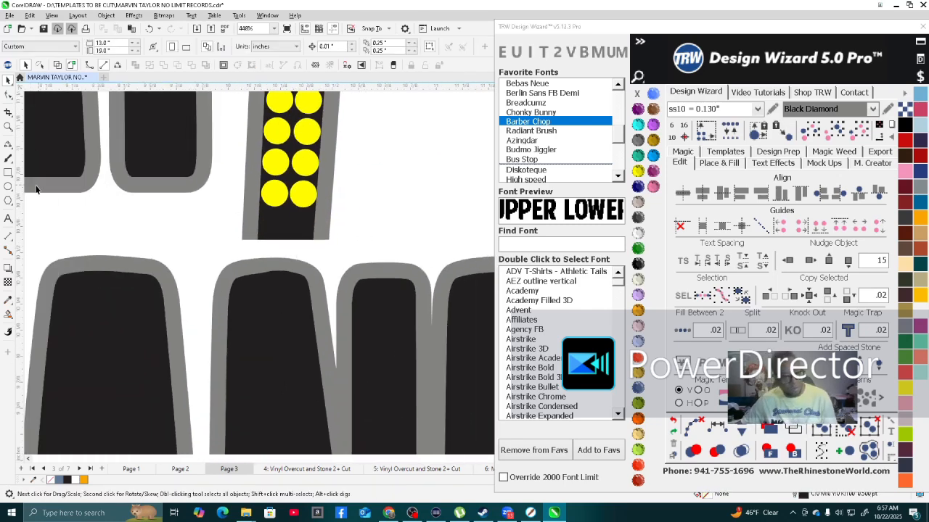
left_click(7, 172)
scroll(282, 238, "up", 3)
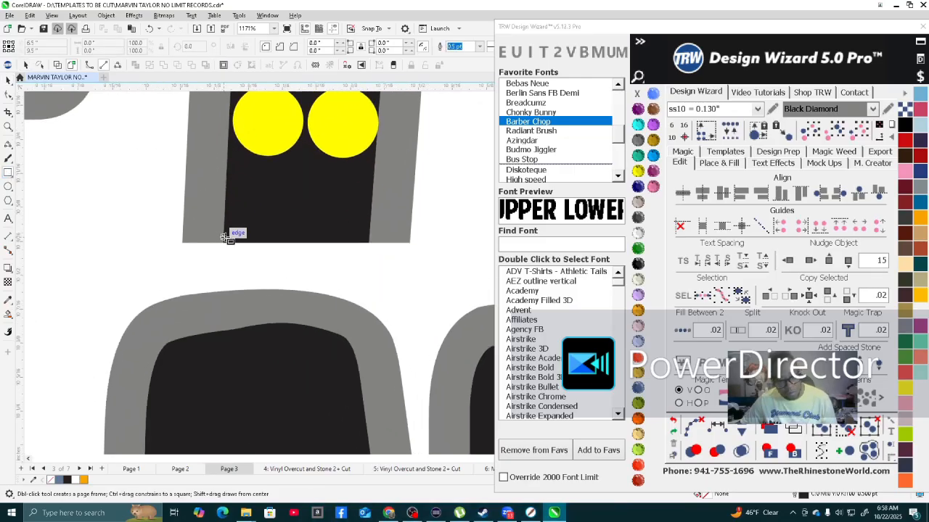
left_click_drag(225, 238, 185, 217)
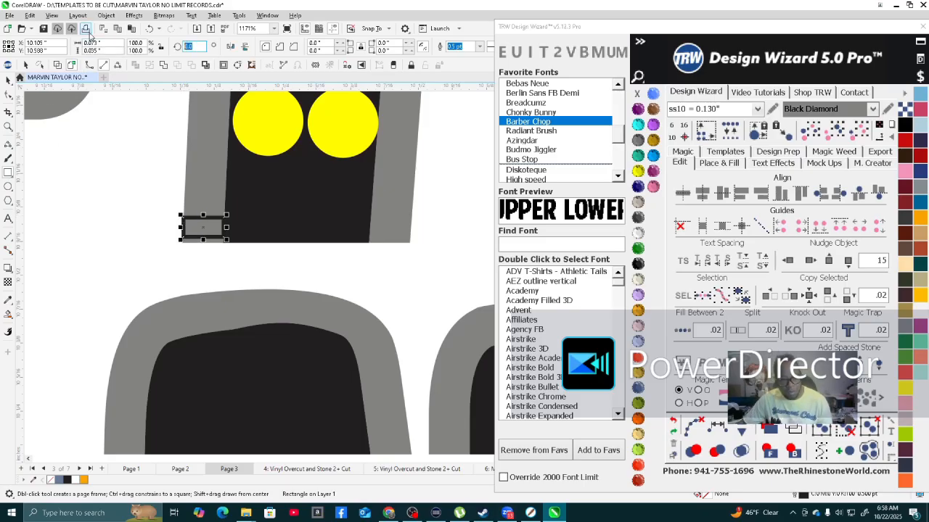
key("Return")
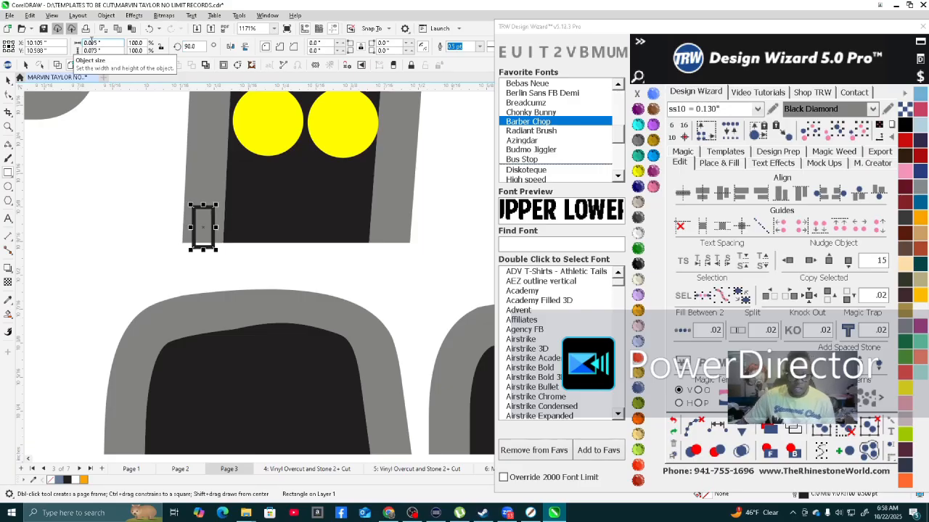
Align the rotated rectangle with the comma's bottom edge and stretch it across to the gray border on the opposite side.
left_click(6, 82)
left_click_drag(207, 227, 211, 226)
scroll(225, 221, "up", 2)
scroll(225, 220, "down", 2)
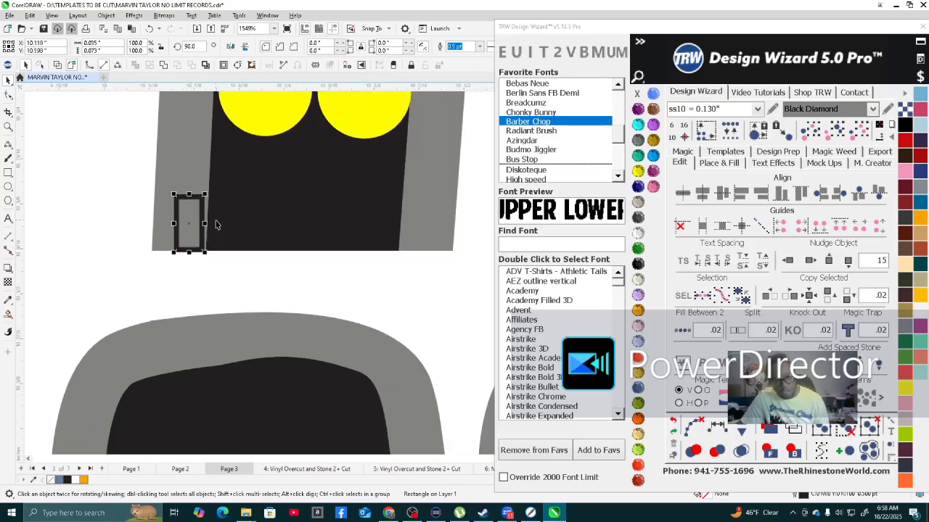
left_click_drag(206, 224, 424, 229)
Merge the rectangle into the gray border as the comma's bottom edge and bring the border to the front.
scroll(424, 229, "down", 2)
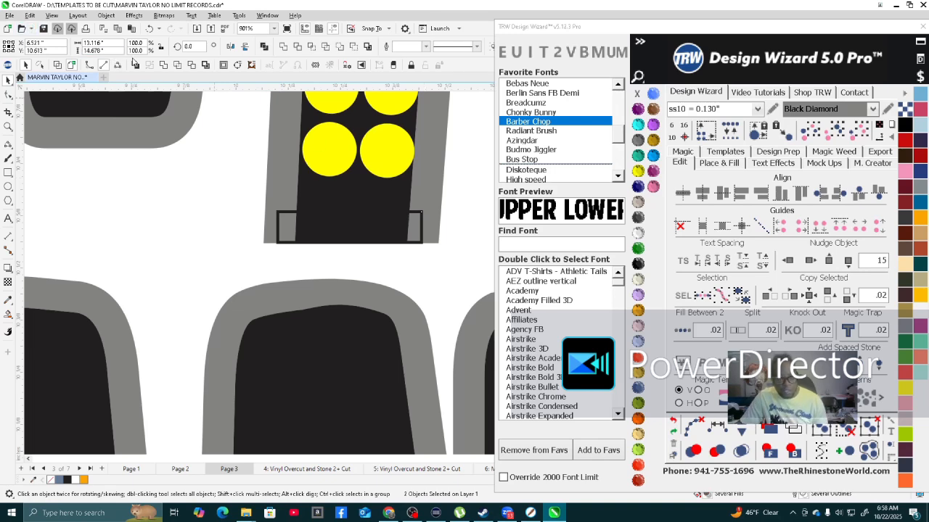
left_click(164, 65)
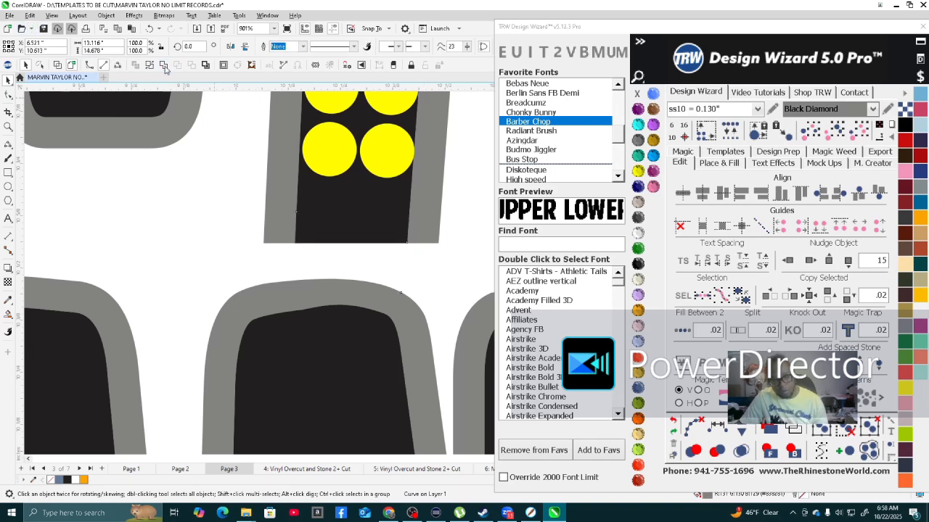
left_click(769, 452)
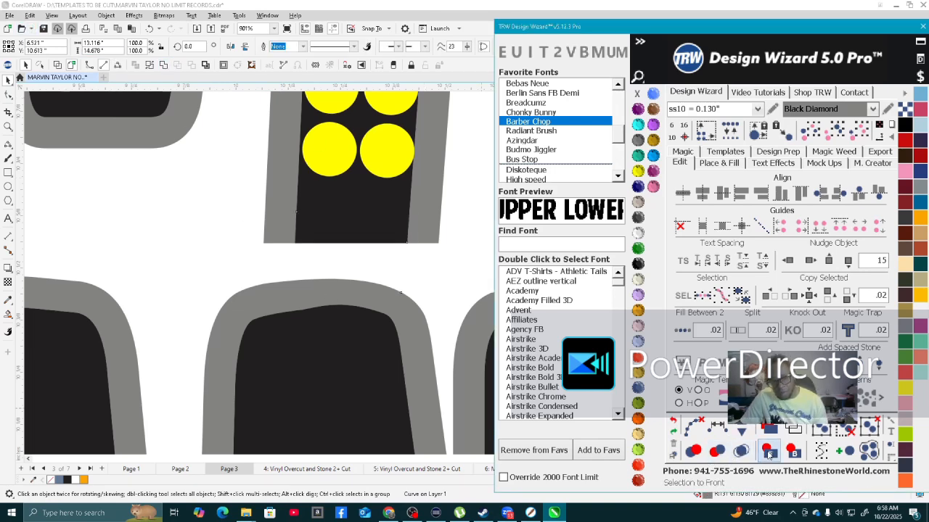
scroll(293, 280, "down", 4)
scroll(293, 280, "up", 3)
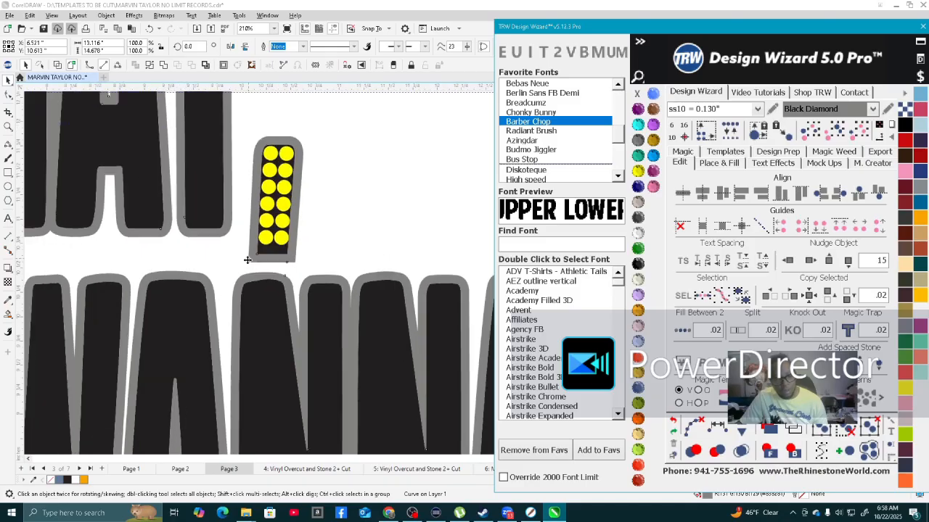
scroll(286, 261, "up", 3)
scroll(213, 206, "down", 2)
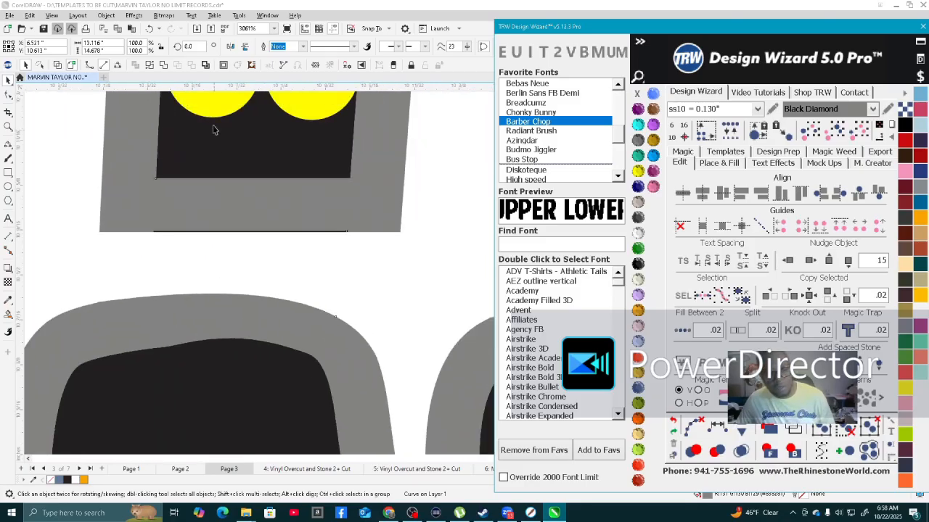
Send the gray border behind the black fill and trim the comma's black fill with the border.
left_click(202, 154)
key("F10")
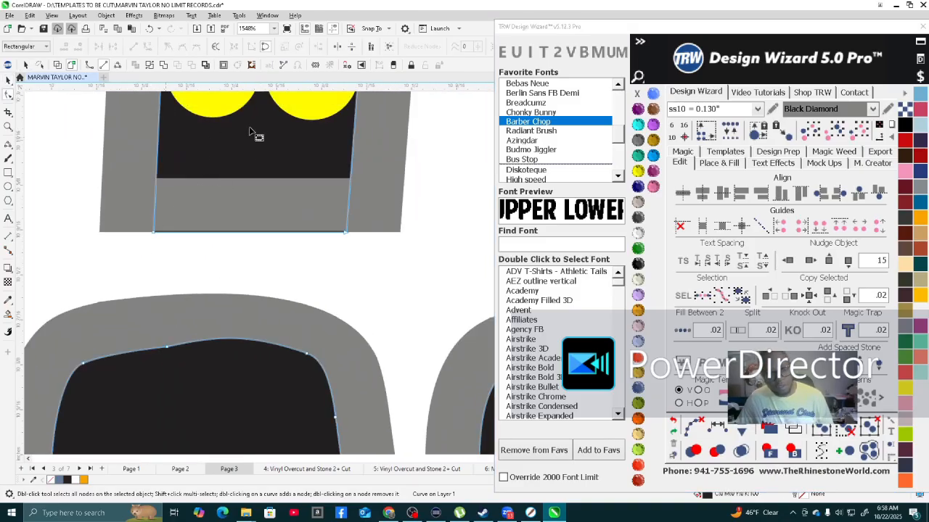
left_click(8, 80)
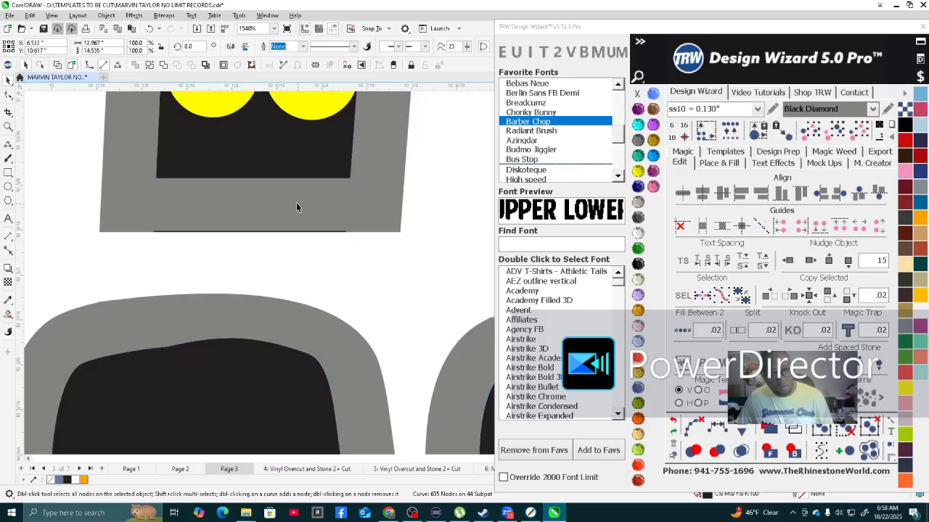
left_click(793, 451)
left_click(278, 151)
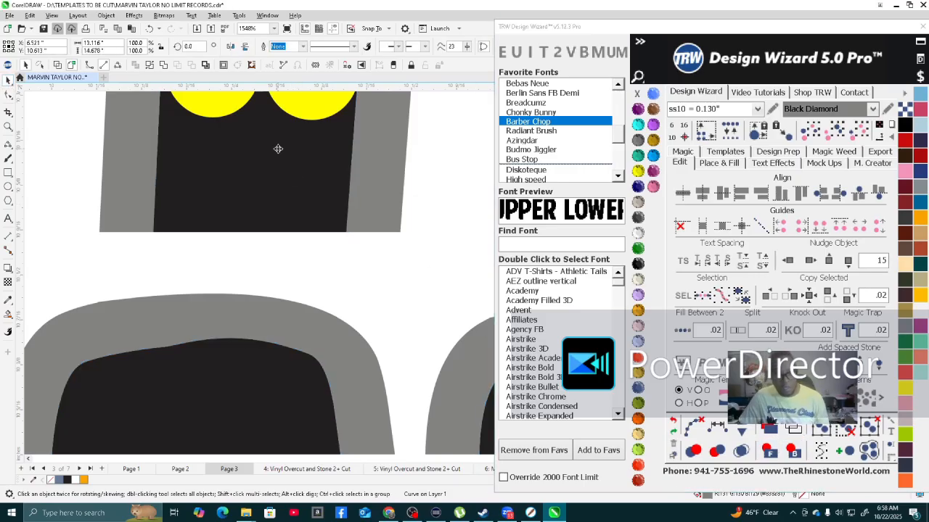
left_click(278, 149, "shift")
left_click(192, 65)
scroll(355, 201, "down", 5)
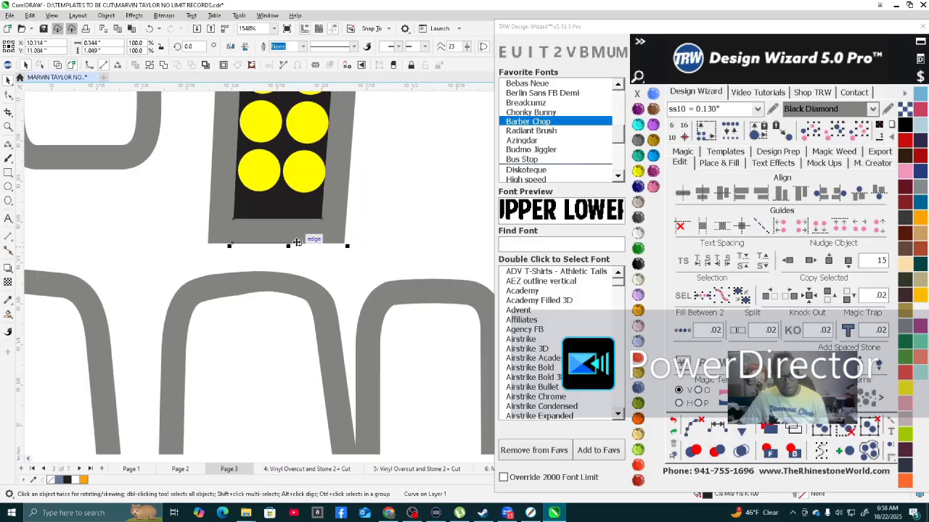
scroll(354, 242, "down", 4)
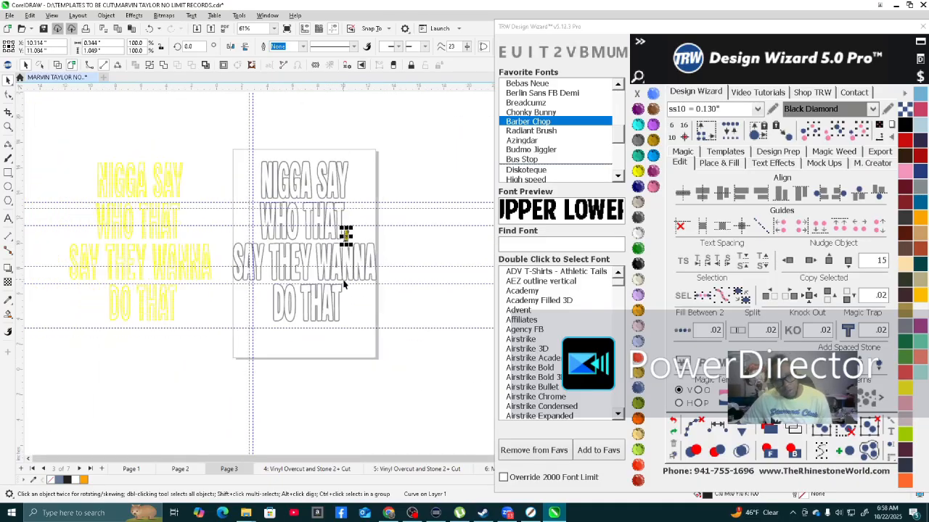
scroll(391, 310, "up", 1)
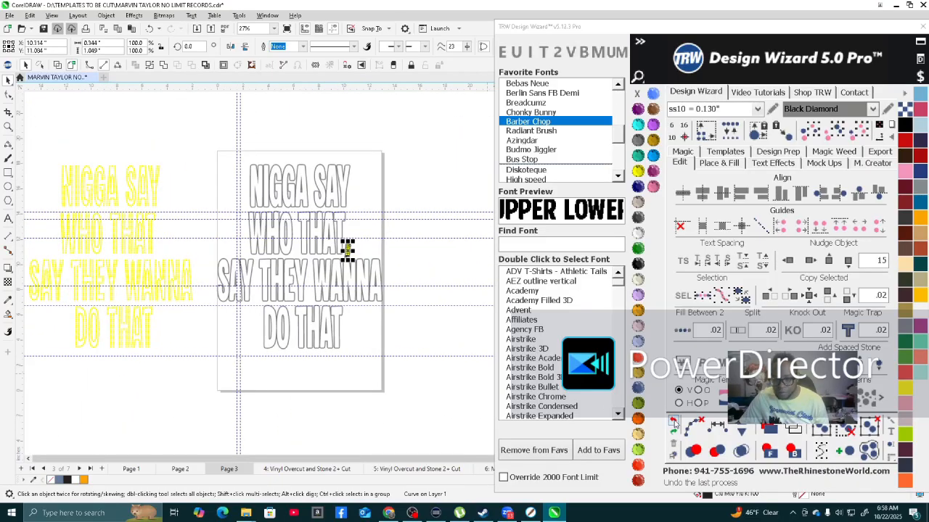
left_click(356, 184)
Move the black comma fill out beside its gray border and snap it back into place.
scroll(348, 253, "up", 6)
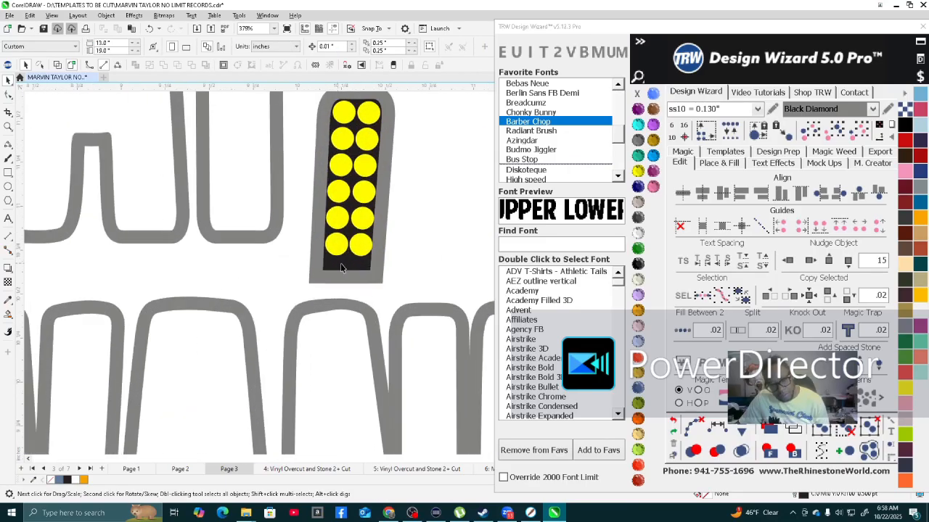
left_click_drag(346, 267, 439, 268)
scroll(210, 260, "down", 2)
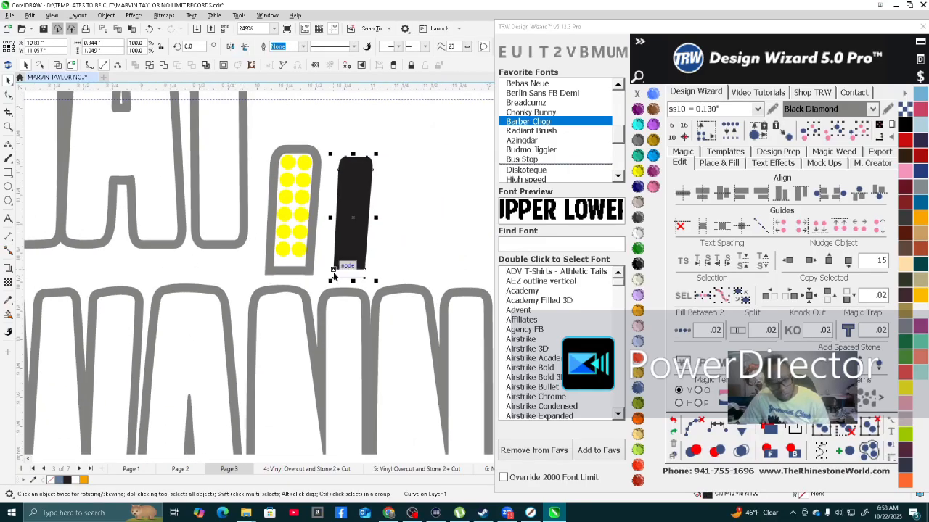
left_click_drag(333, 277, 273, 272)
Delete the leftover black strip below the comma's fill along the bottom of its gray border.
scroll(248, 248, "up", 3)
key("F10")
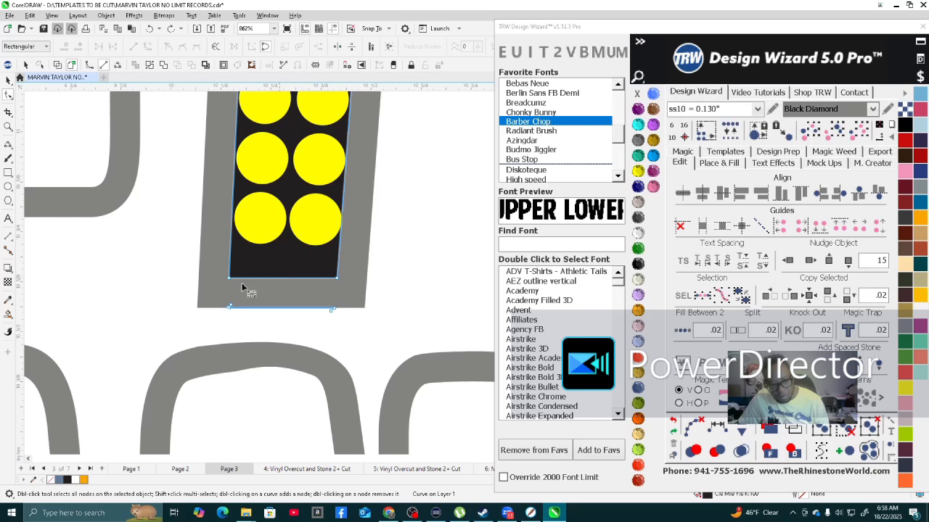
left_click_drag(383, 341, 383, 341)
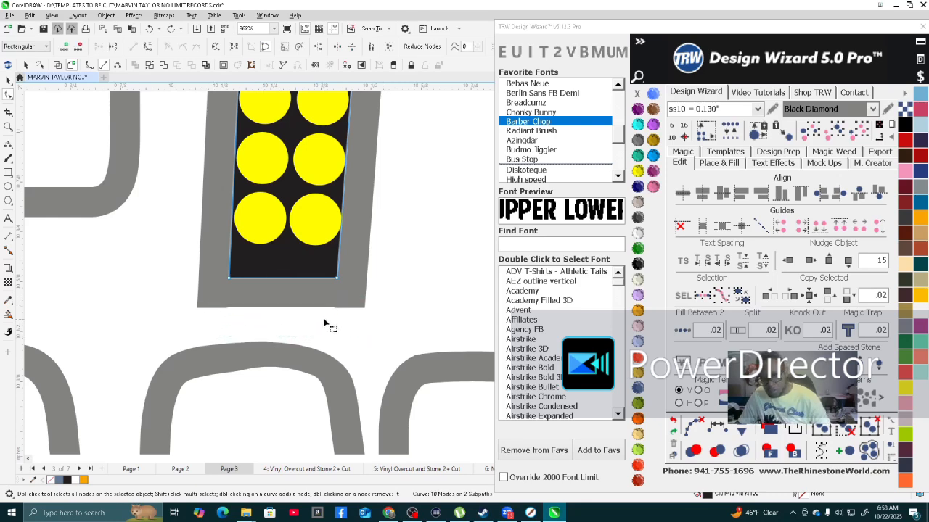
scroll(323, 318, "down", 4)
scroll(296, 242, "down", 4)
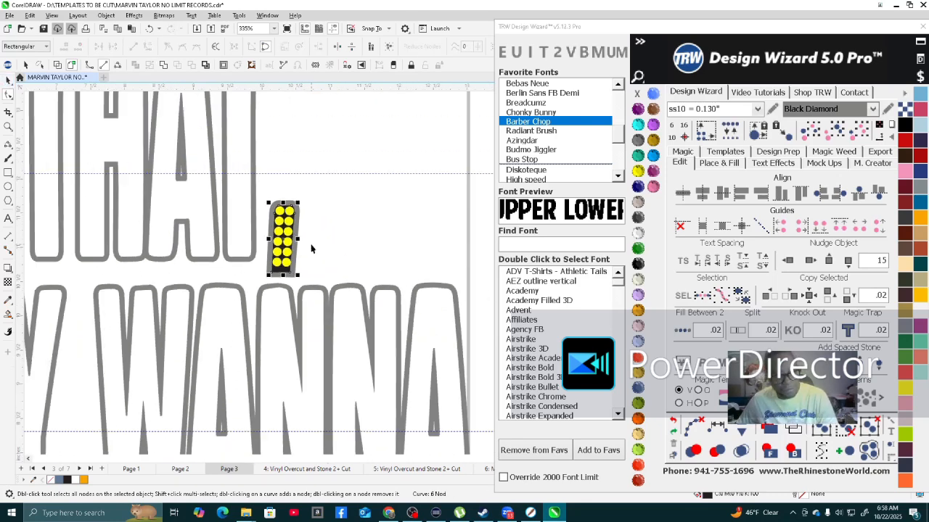
Smart Fill the O, H and W of WHO in the second line with slate blue.
left_click(9, 313)
scroll(331, 326, "down", 2)
scroll(232, 243, "up", 4)
left_click(227, 249)
left_click(175, 274)
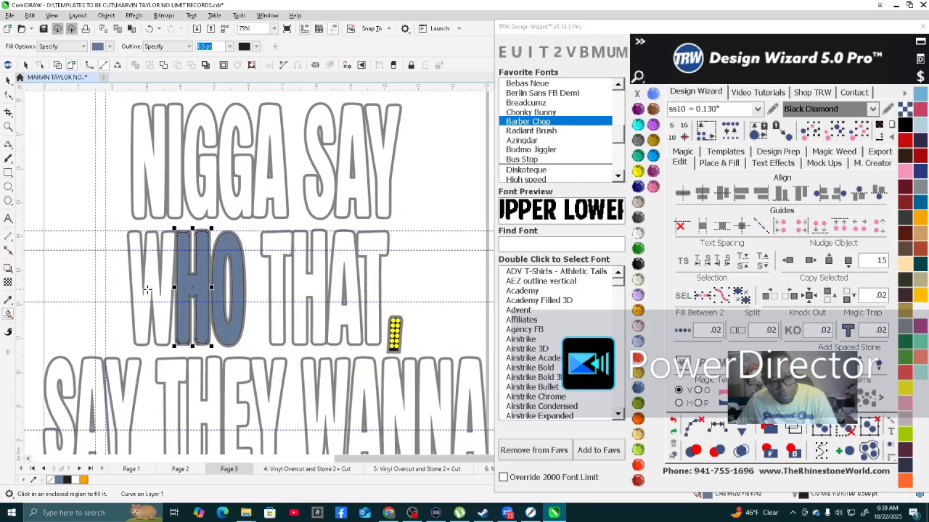
left_click(150, 280)
Smart Fill every letter in the first line of the lettering with slate blue.
left_click(157, 181)
left_click(174, 159)
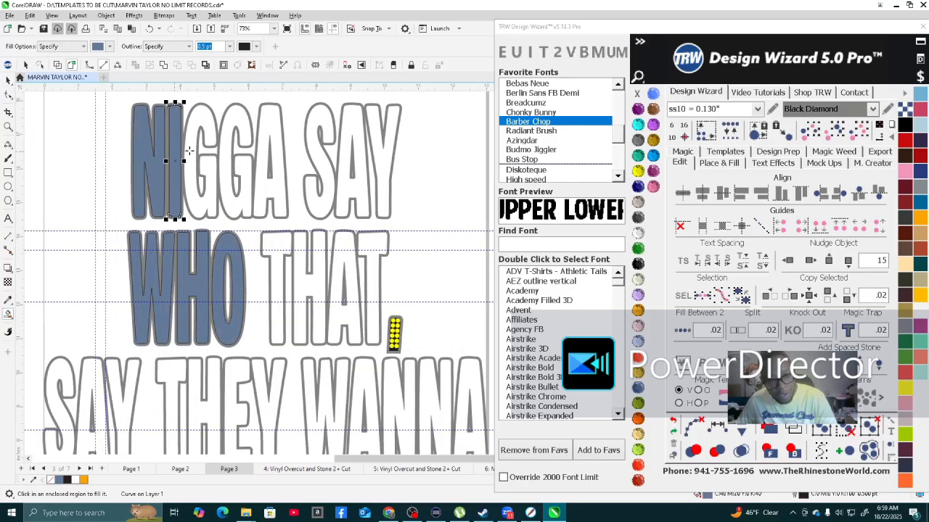
left_click(195, 129)
left_click(244, 116)
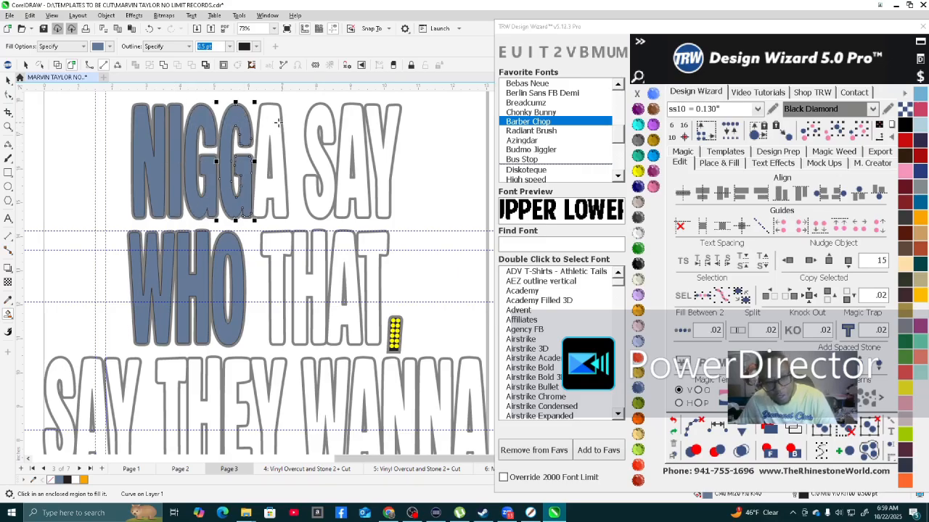
left_click(278, 124)
left_click(323, 115)
left_click(358, 120)
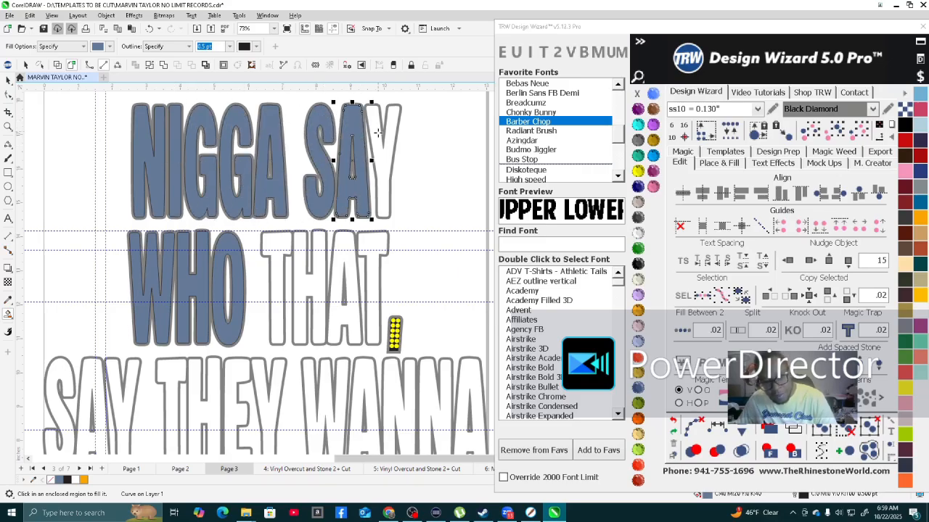
left_click(377, 166)
Smart Fill the four letters of THAT in the second line with slate blue.
left_click(381, 242)
left_click(343, 240)
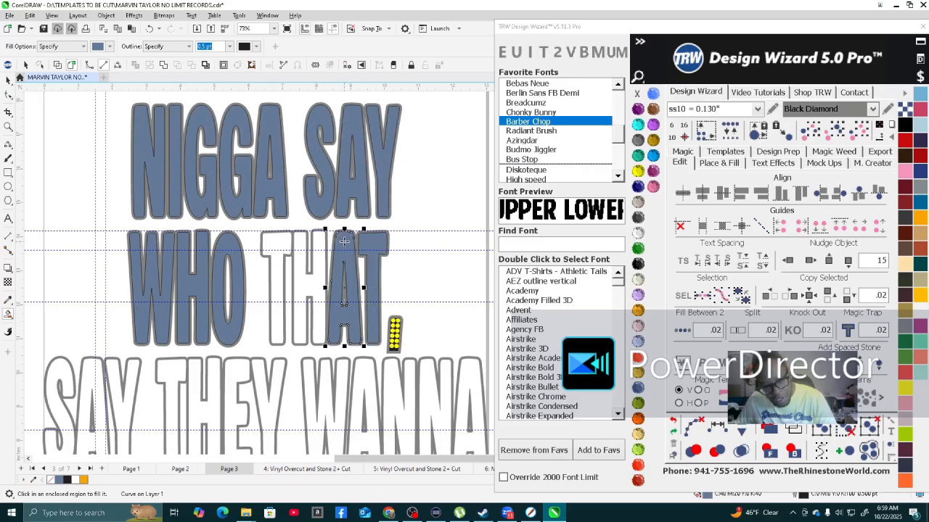
left_click(315, 241)
left_click(274, 243)
Smart Fill every letter of SAY and THEY in the third line with slate blue.
scroll(274, 243, "down", 3)
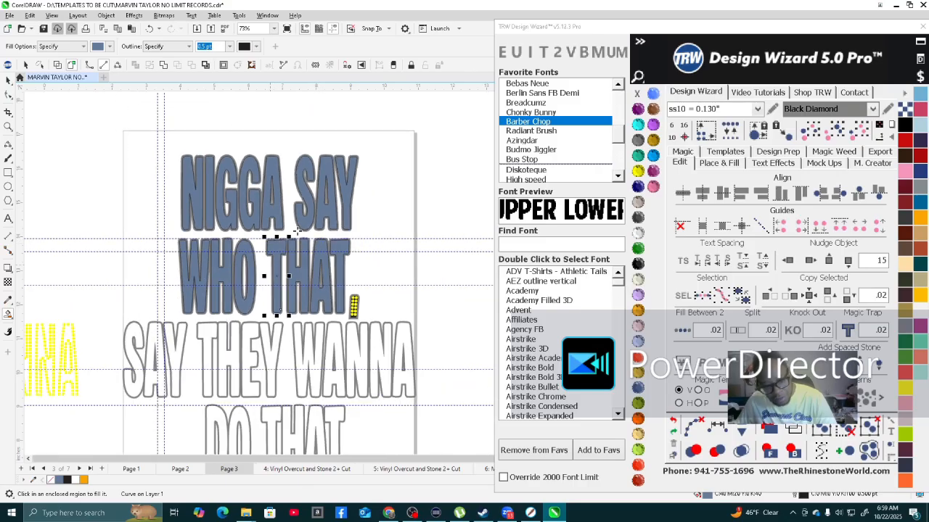
scroll(212, 252, "up", 4)
left_click(248, 207)
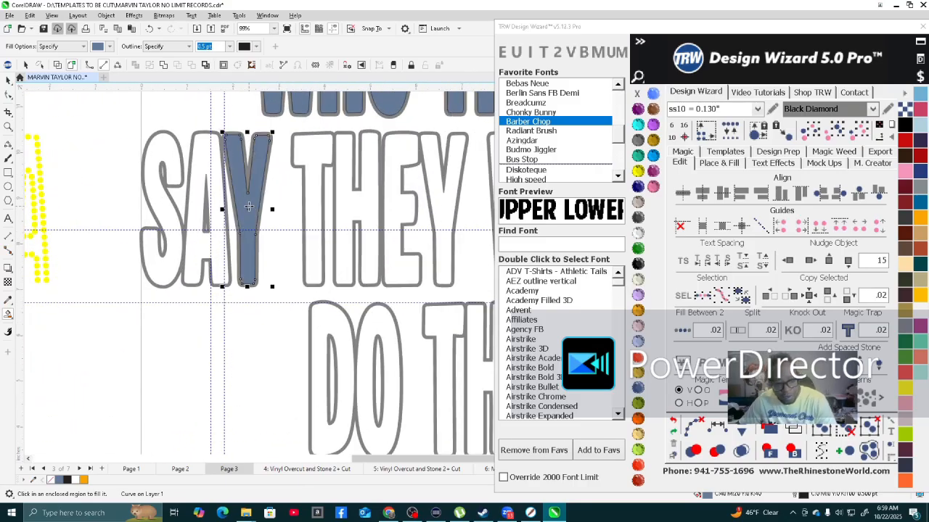
left_click(206, 149)
left_click(161, 148)
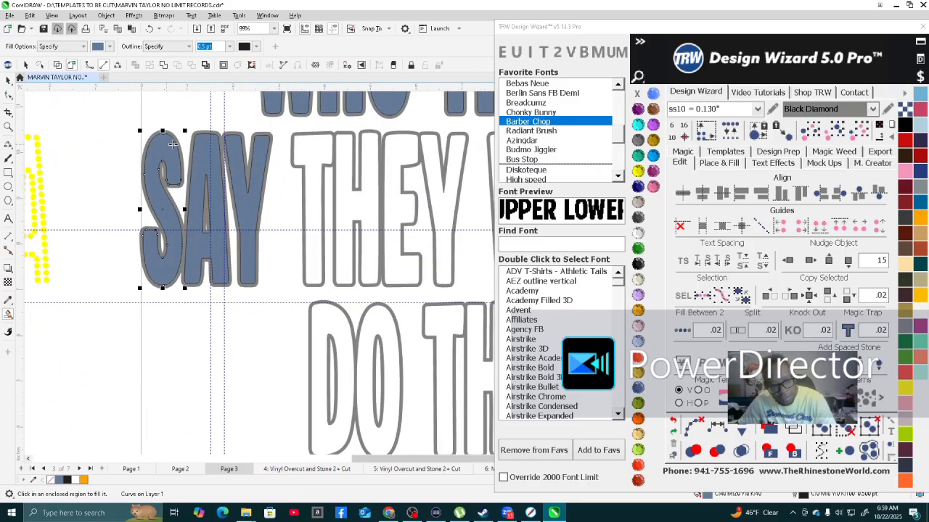
left_click(323, 145)
left_click(344, 217)
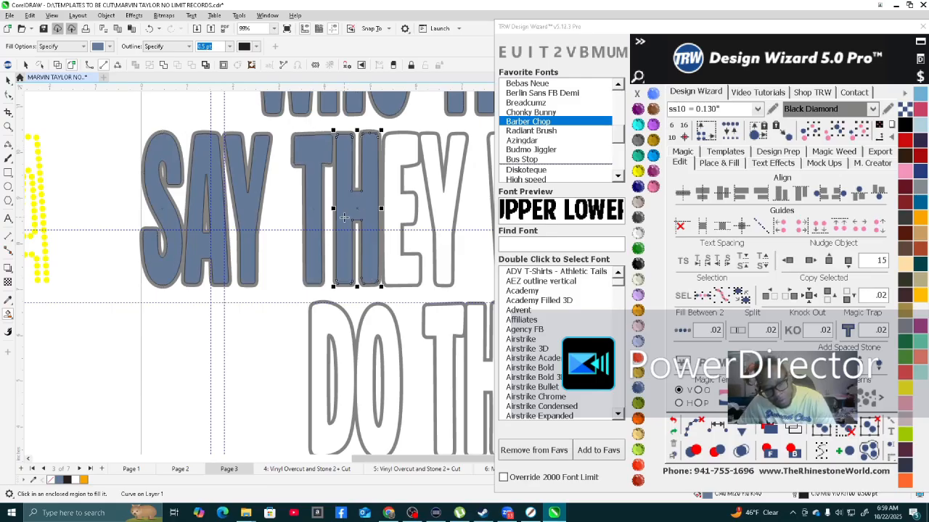
left_click(394, 153)
left_click(429, 164)
Smart Fill the five letters of WANNA in the third line with slate blue.
scroll(145, 265, "down", 2)
scroll(311, 250, "up", 2)
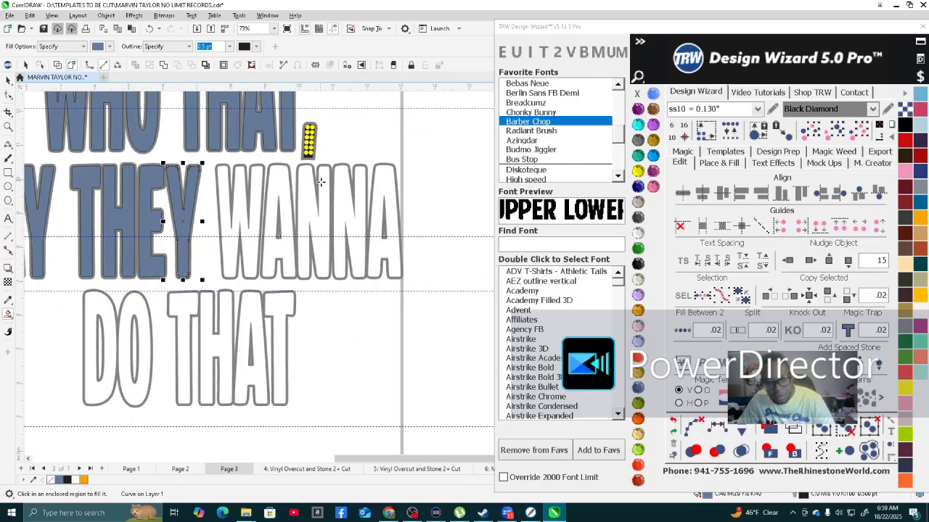
left_click(322, 213)
left_click(266, 179)
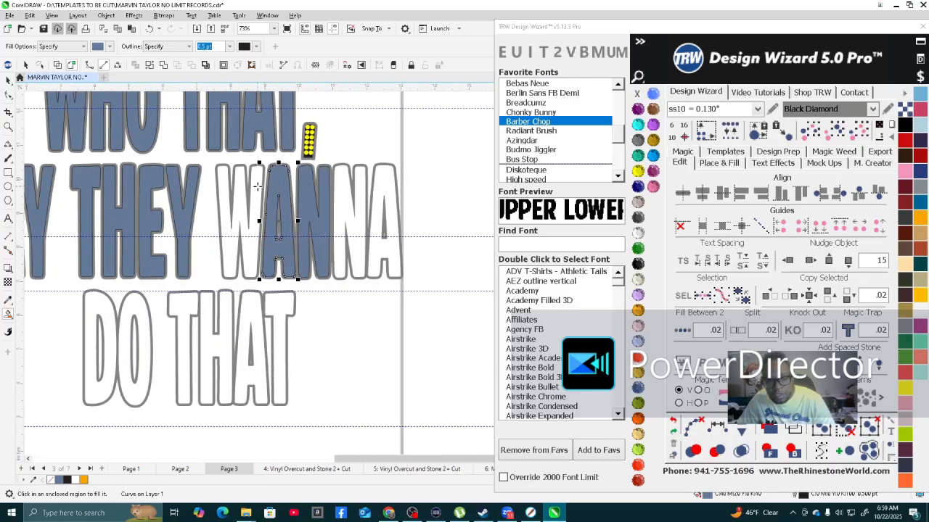
left_click(258, 187)
left_click(337, 203)
left_click(383, 183)
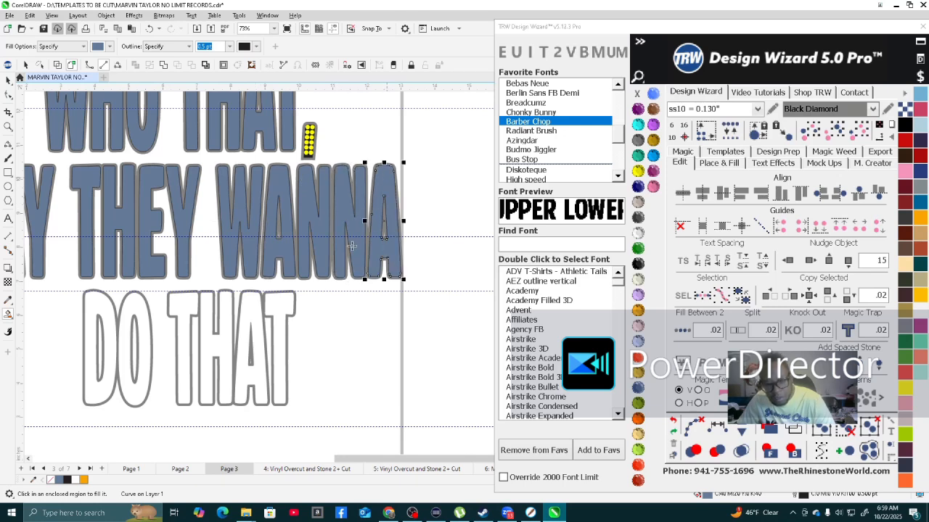
Smart Fill every letter of DO THAT in the last line with slate blue.
left_click(276, 306)
left_click(250, 303)
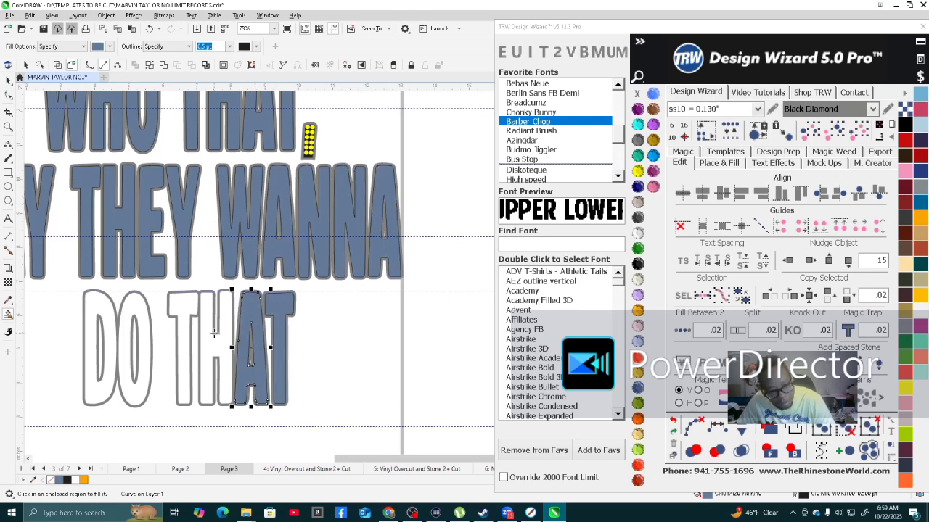
left_click(208, 347)
left_click(182, 305)
left_click(132, 303)
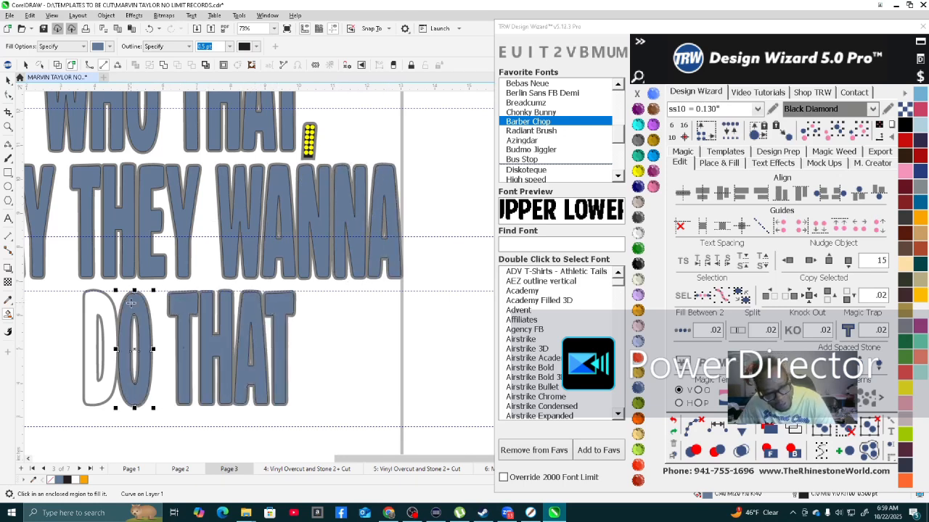
left_click(92, 302)
scroll(92, 301, "down", 3)
scroll(417, 251, "up", 3)
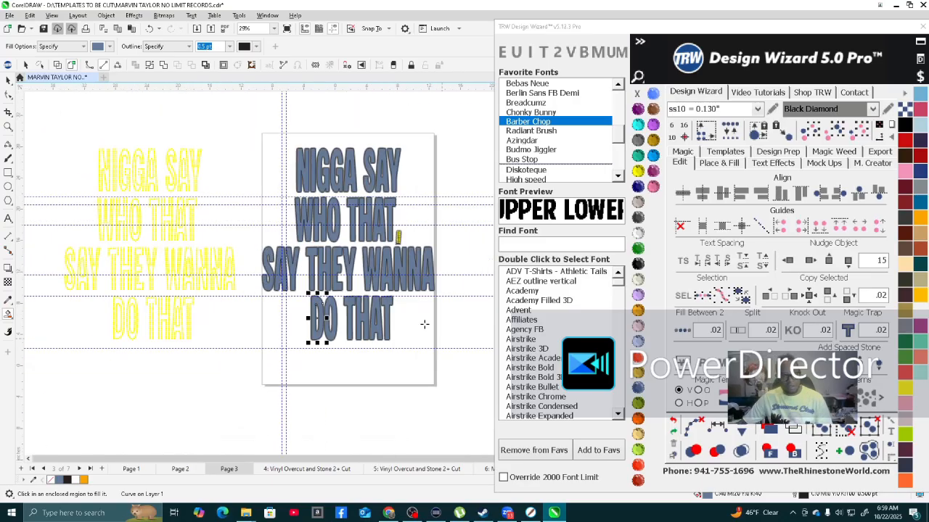
Weld all the slate-blue letter fills into one curve and remove its outline.
scroll(418, 251, "down", 3)
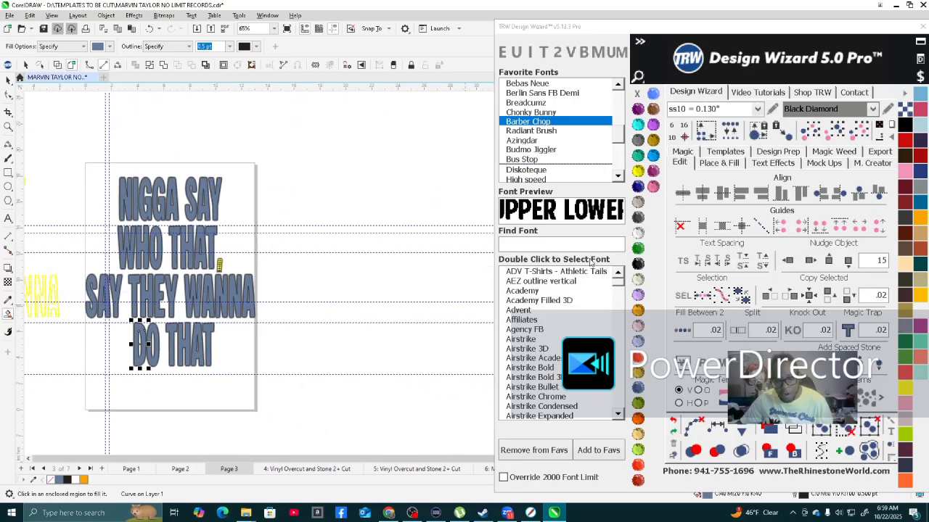
left_click(836, 135)
left_click(164, 66)
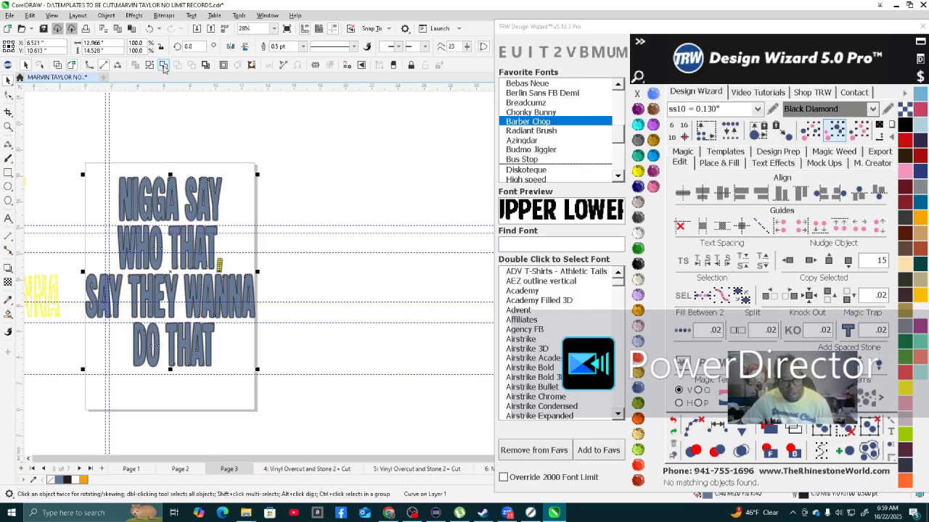
right_click(636, 92)
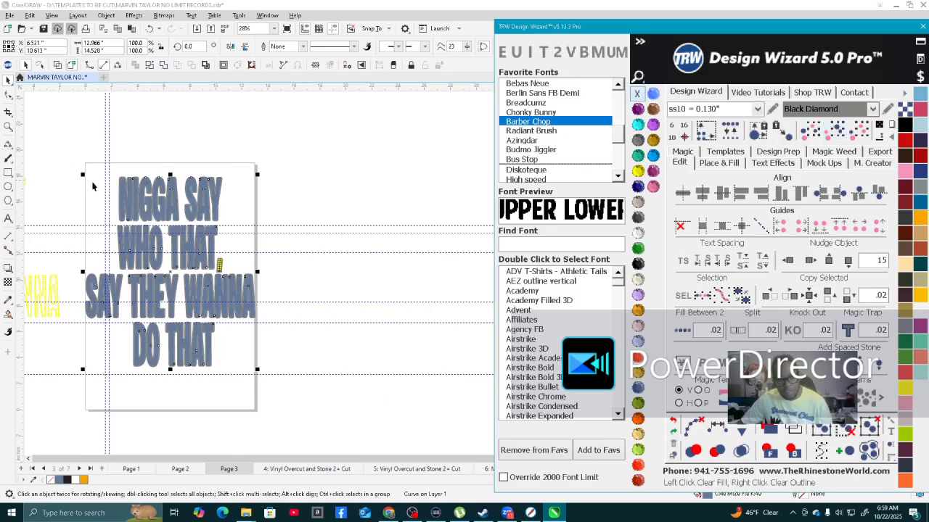
Weld the comma's black fill into the slate-blue lettering fill and send the merged shape to the back.
scroll(94, 254, "up", 1)
scroll(287, 279, "up", 7)
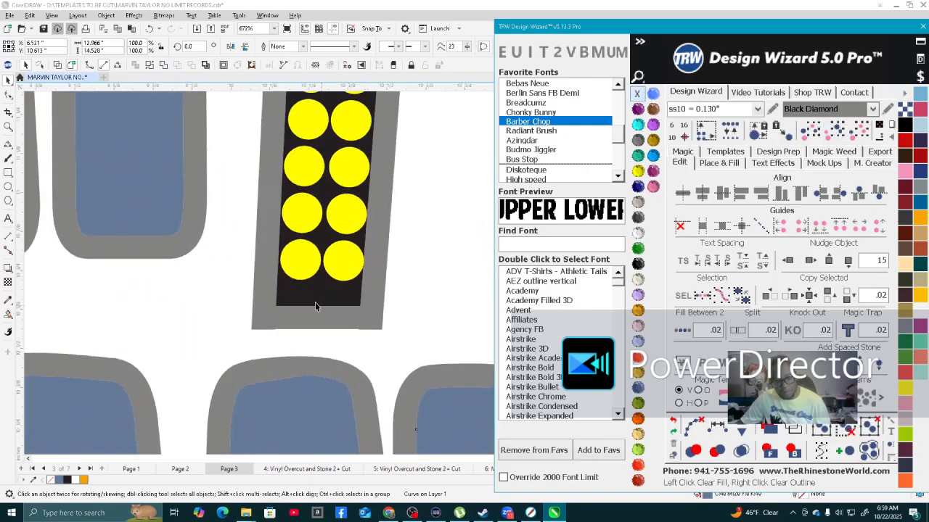
left_click(309, 296)
scroll(316, 297, "down", 1)
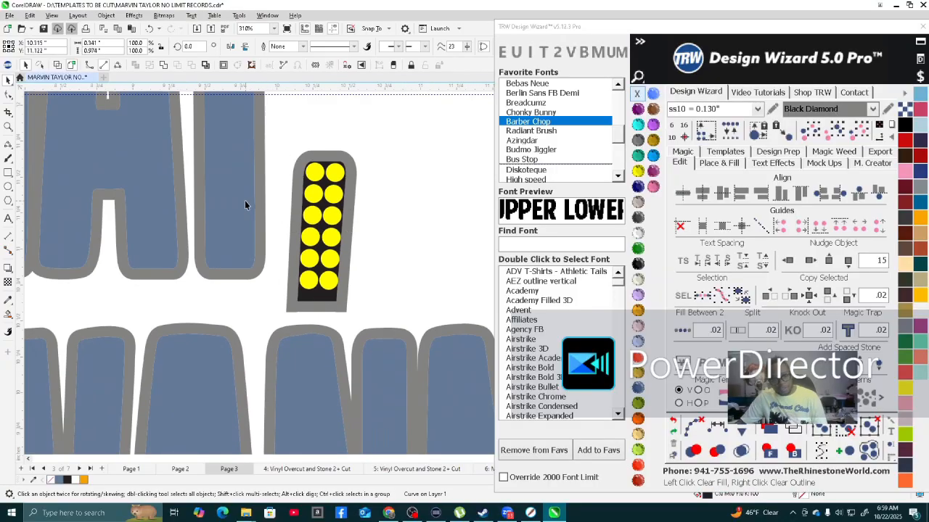
scroll(239, 287, "down", 2)
left_click(166, 65)
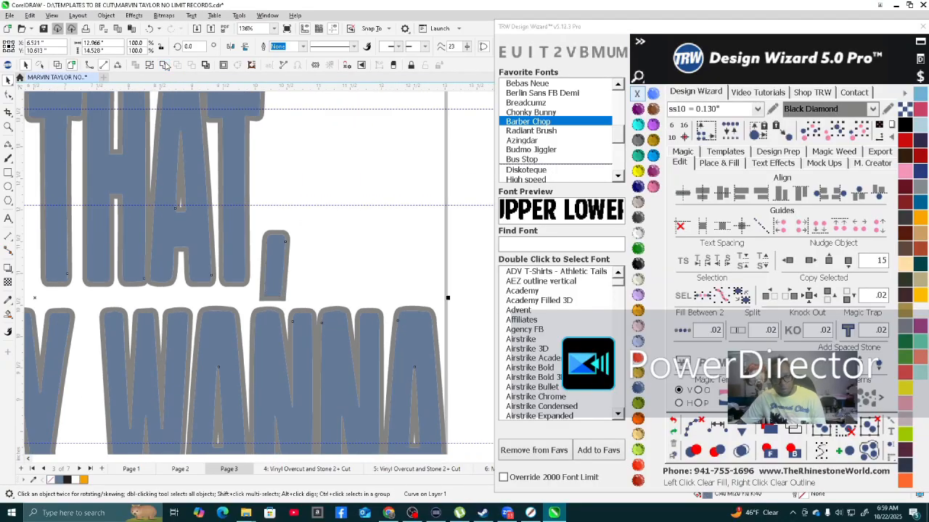
scroll(239, 247, "down", 2)
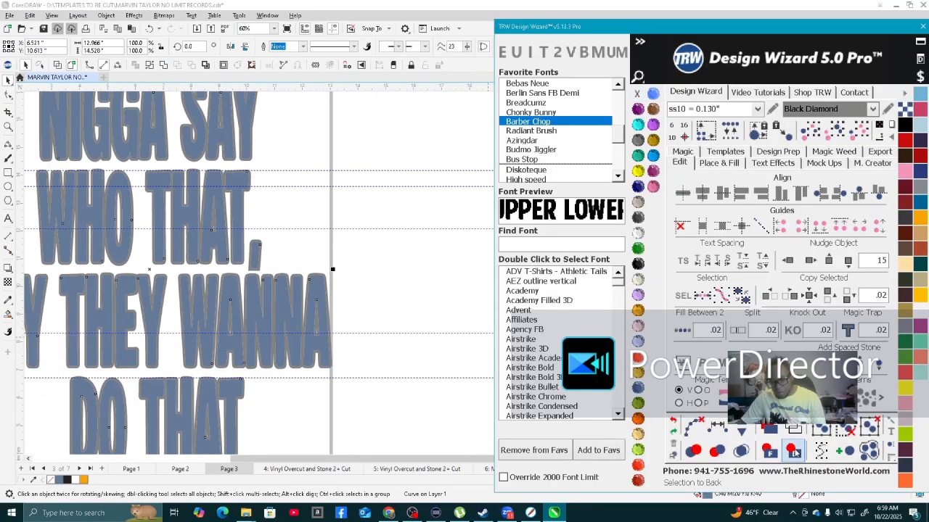
scroll(196, 261, "down", 4)
left_click(280, 189)
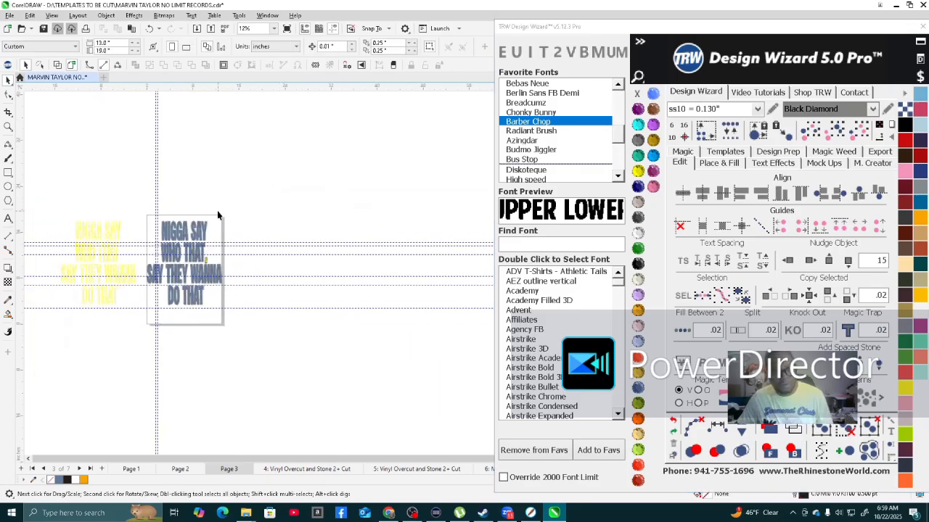
Delete page 4, the outdated Vinyl Overcut and Stone 2+ Cut template of the lettering.
scroll(158, 254, "up", 3)
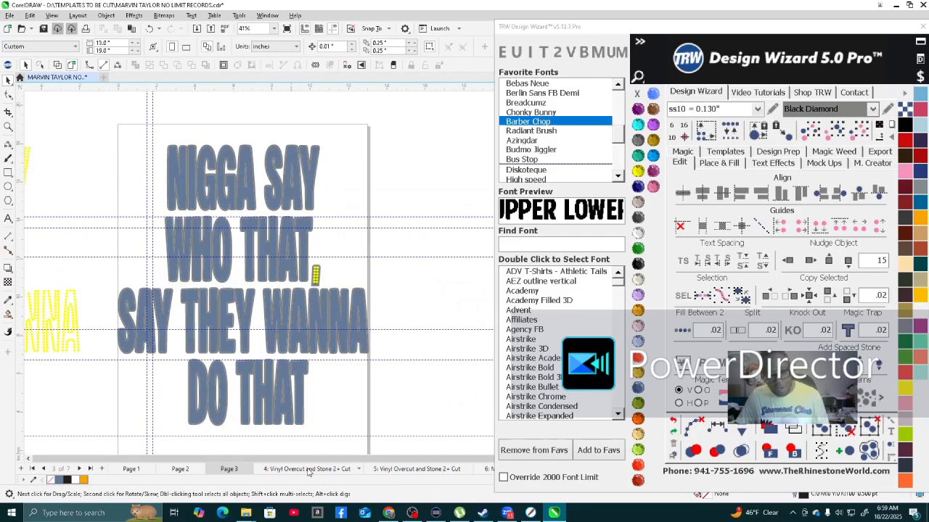
left_click(308, 469)
scroll(161, 225, "down", 3)
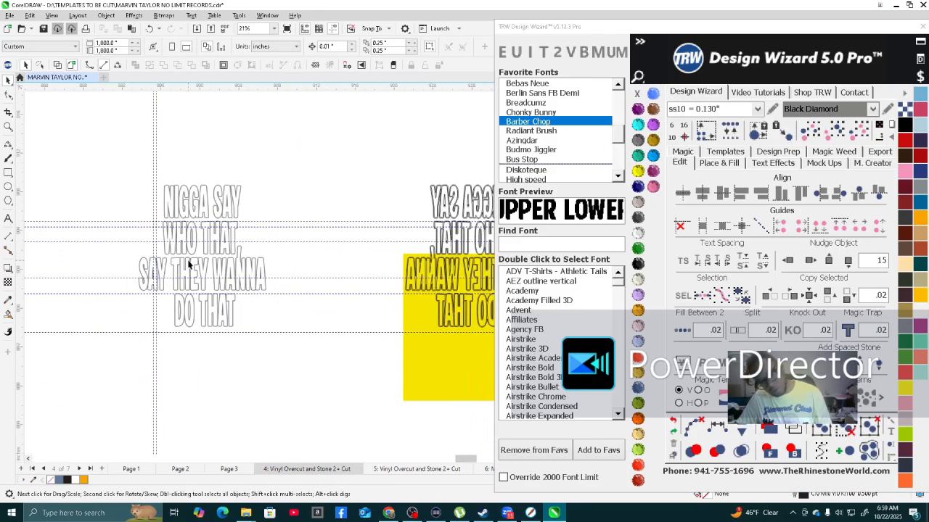
scroll(233, 296, "up", 1)
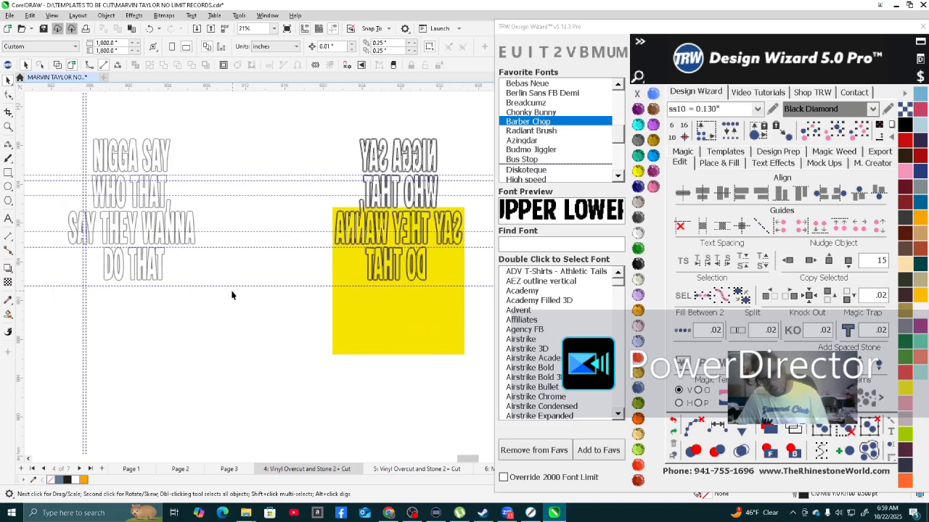
right_click(301, 473)
left_click(330, 454)
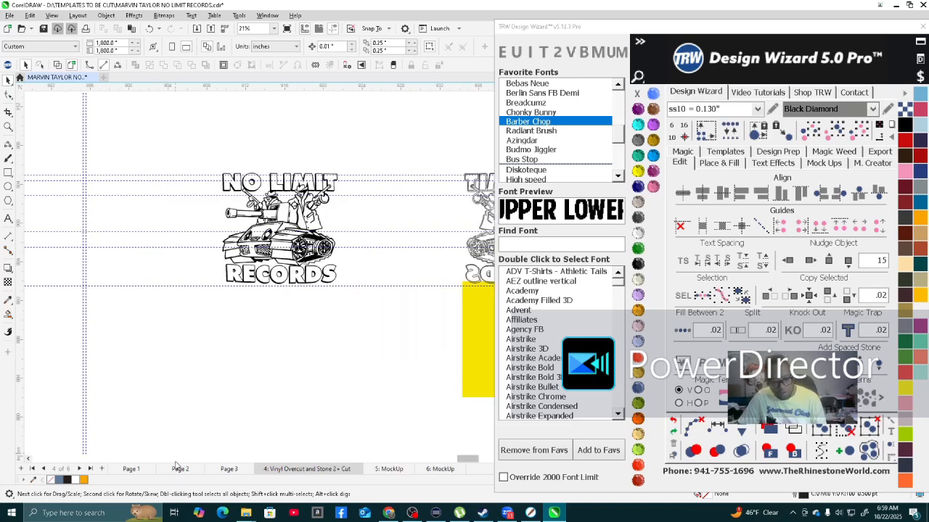
Generate a Vinyl Overcut and Stone 2+ Cut template from the lettering on Page 3, output to a new page.
left_click(228, 469)
scroll(300, 210, "up", 4)
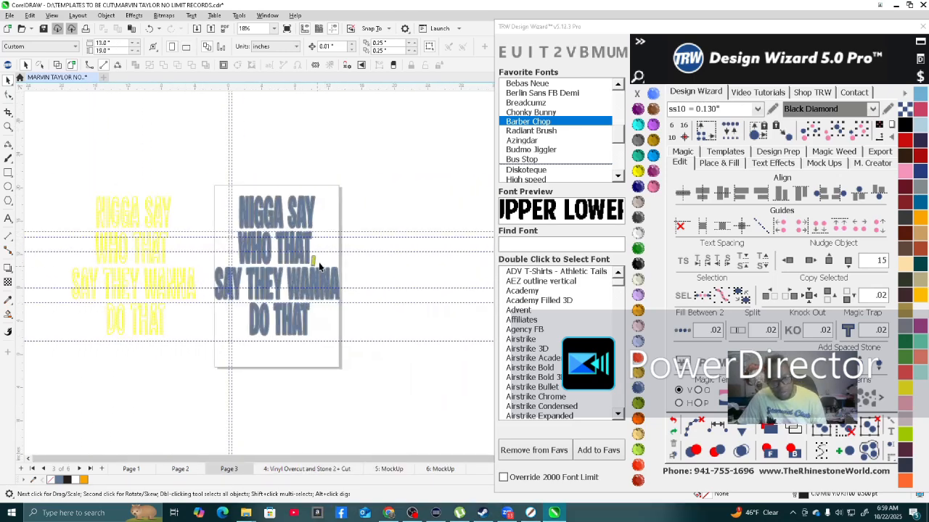
scroll(299, 210, "up", 3)
left_click(267, 184)
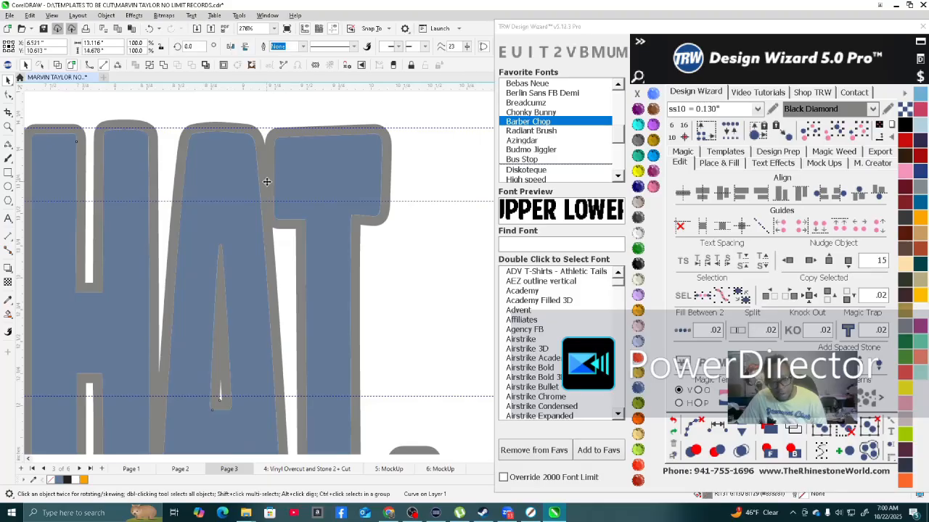
scroll(267, 183, "down", 2)
scroll(350, 341, "up", 3)
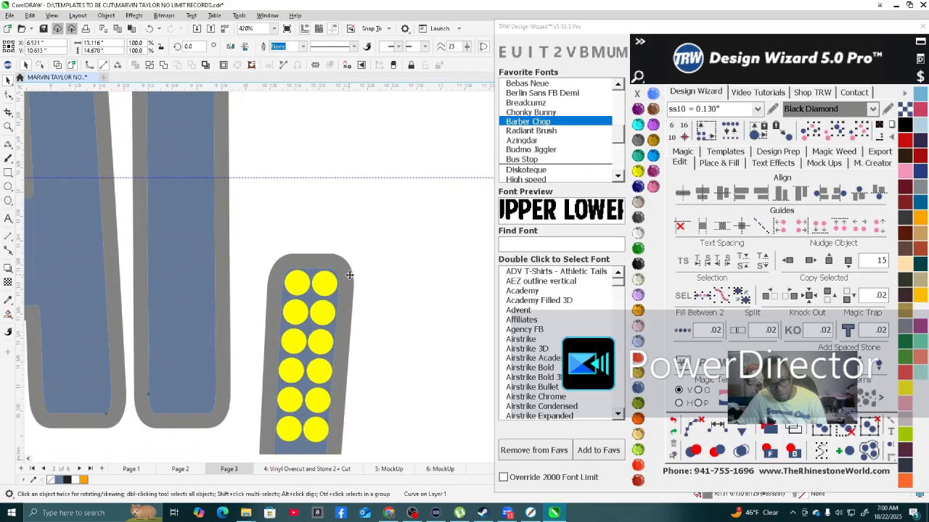
scroll(349, 275, "down", 4)
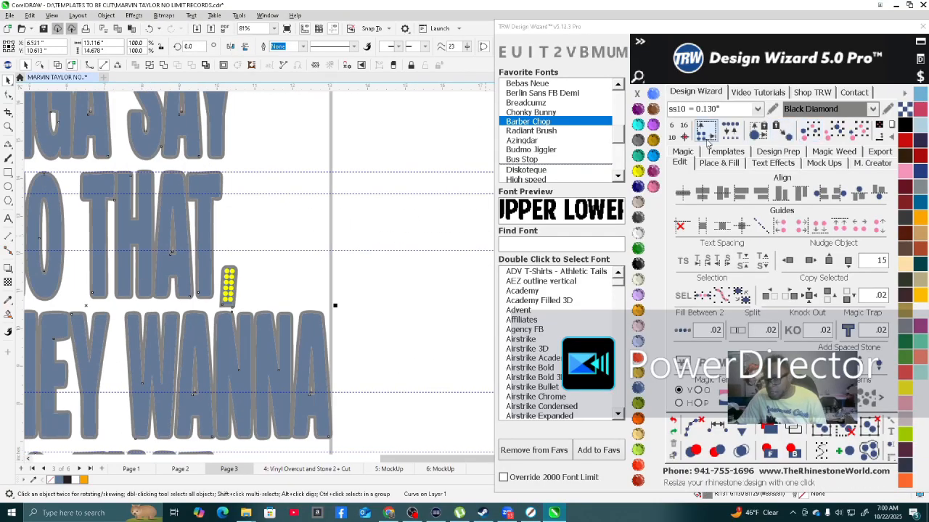
left_click(726, 152)
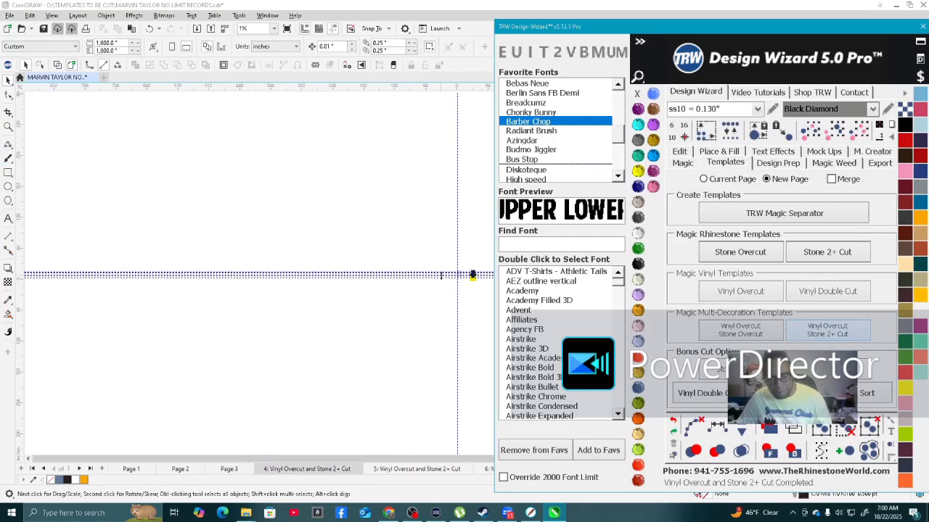
Move the mirrored vinyl cut lettering off the yellow block into the empty area below it.
scroll(472, 265, "up", 7)
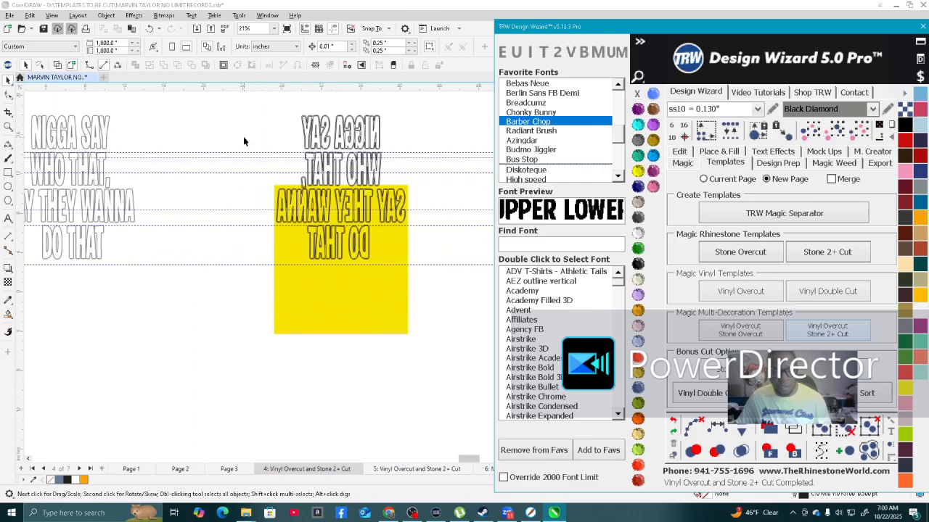
left_click(262, 111)
scroll(351, 196, "down", 2)
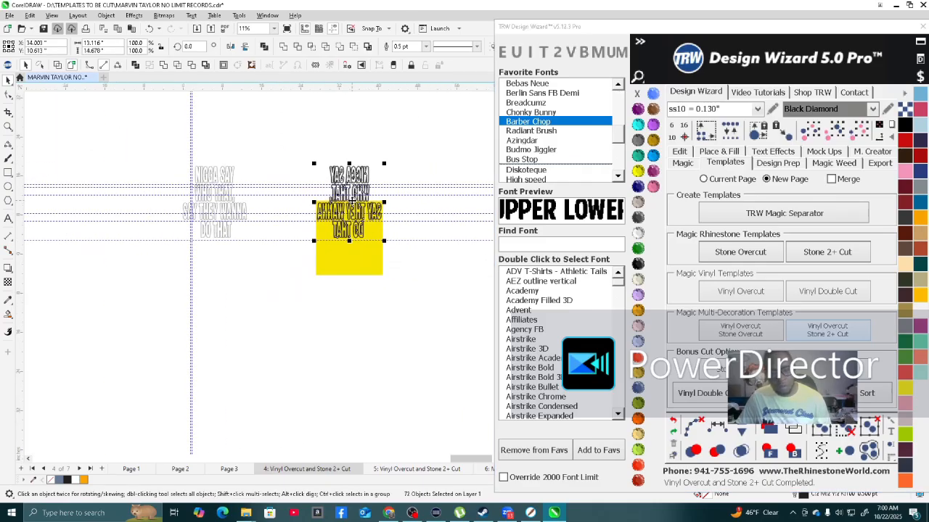
left_click_drag(362, 187, 279, 308)
scroll(217, 339, "up", 2)
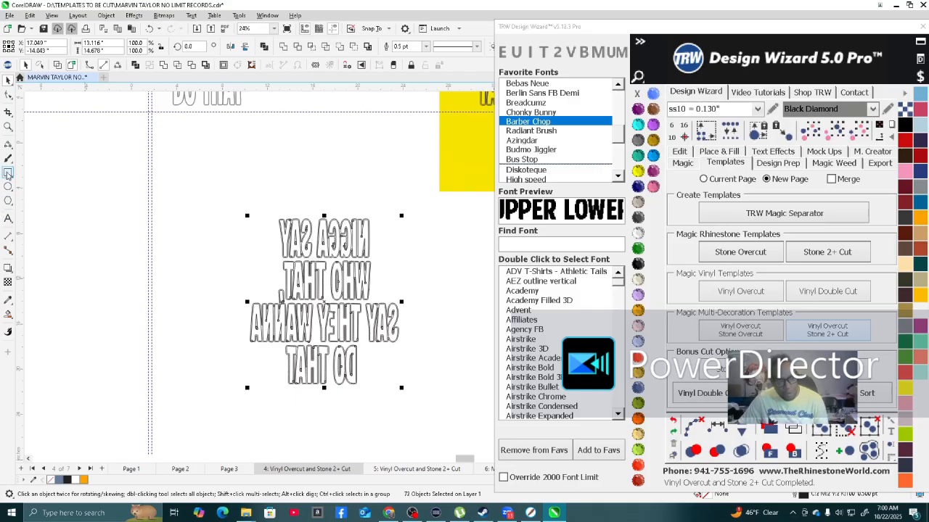
Draw a rectangle around the mirrored vinyl lettering and enlarge it to about 13.68 by 15.29 inches.
left_click(8, 173)
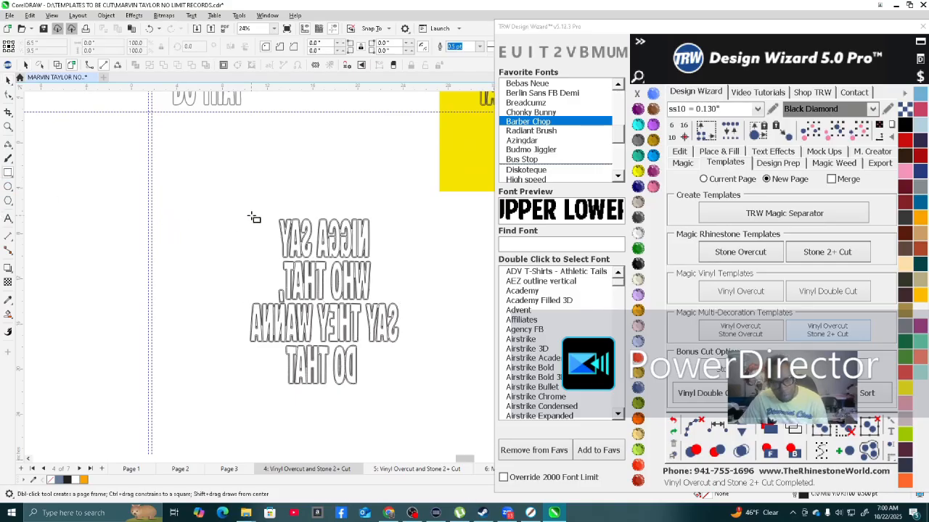
left_click_drag(250, 217, 400, 385)
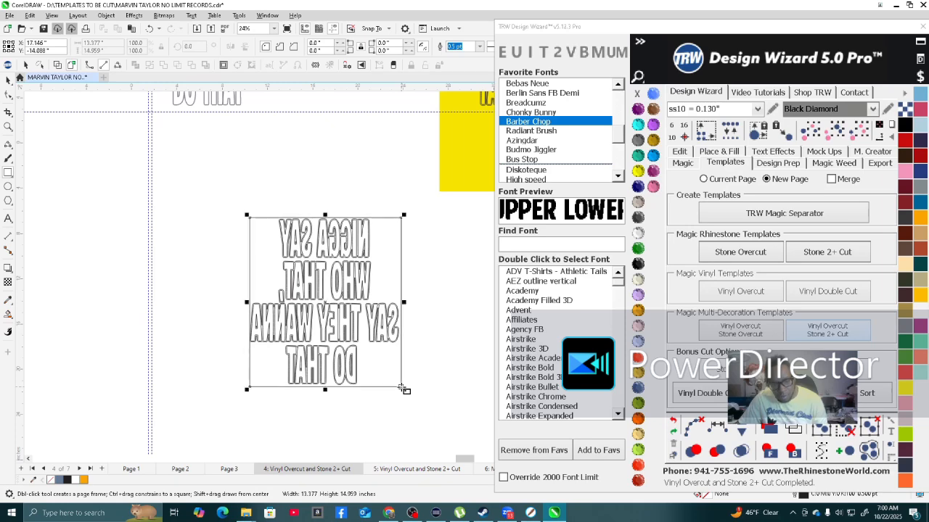
scroll(361, 341, "up", 1)
left_click_drag(160, 121, 156, 113)
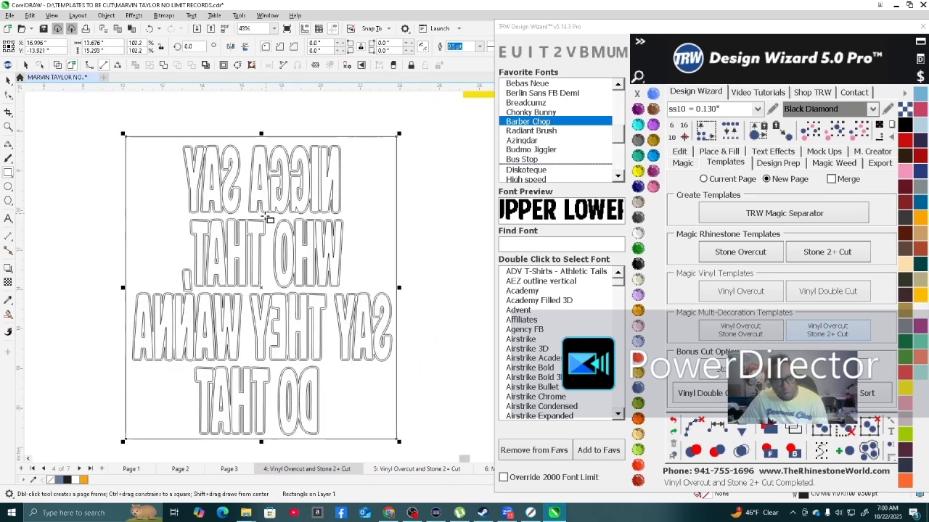
left_click(6, 82)
scroll(438, 347, "down", 2)
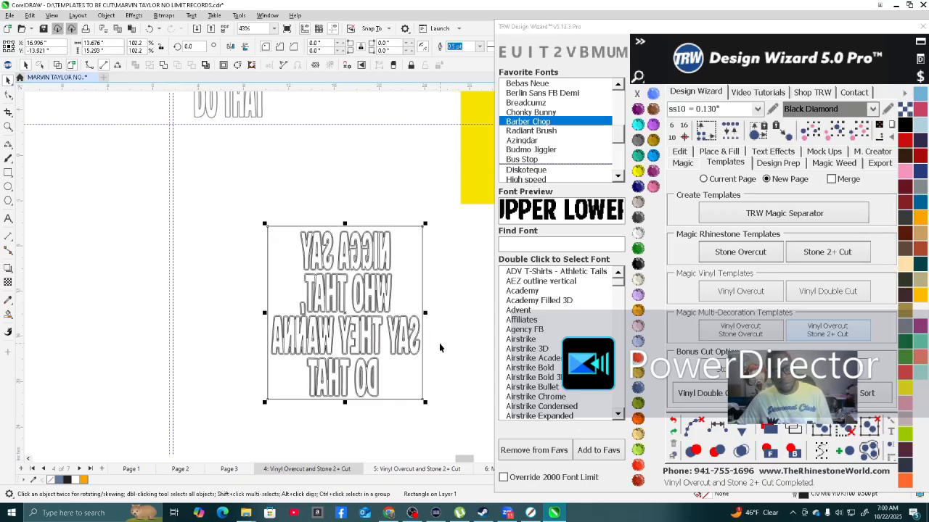
scroll(423, 383, "up", 3)
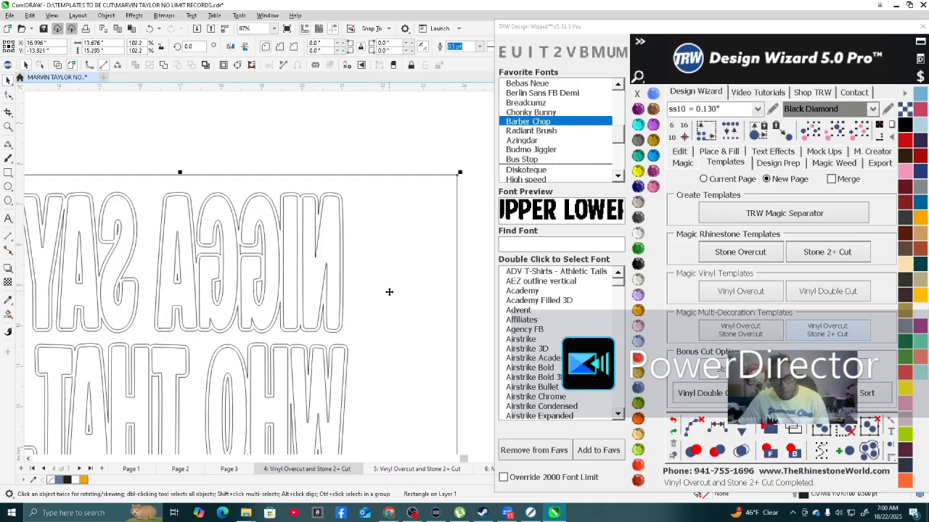
Select the mirrored vinyl lettering together with its surrounding rectangle and copy them.
scroll(389, 290, "down", 3)
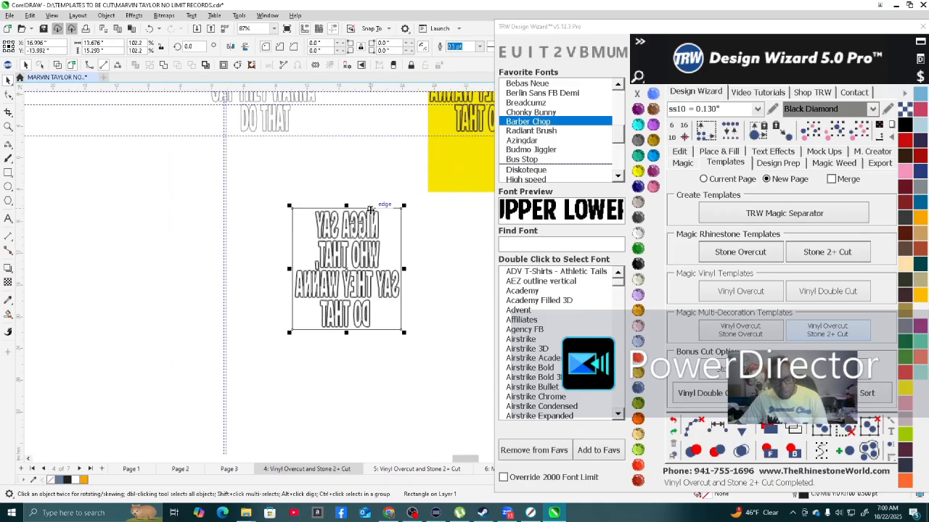
scroll(366, 227, "up", 4)
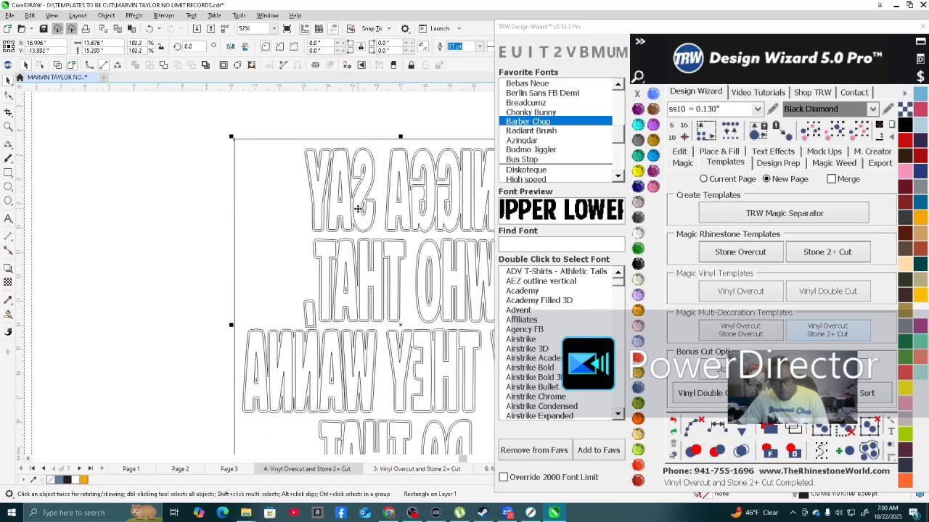
scroll(199, 216, "down", 2)
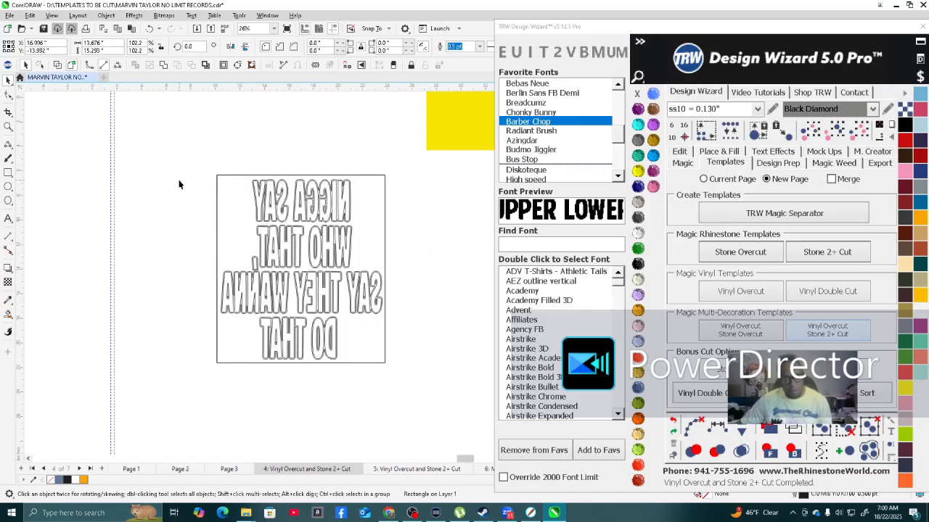
left_click(194, 168)
left_click_drag(419, 424, 412, 417)
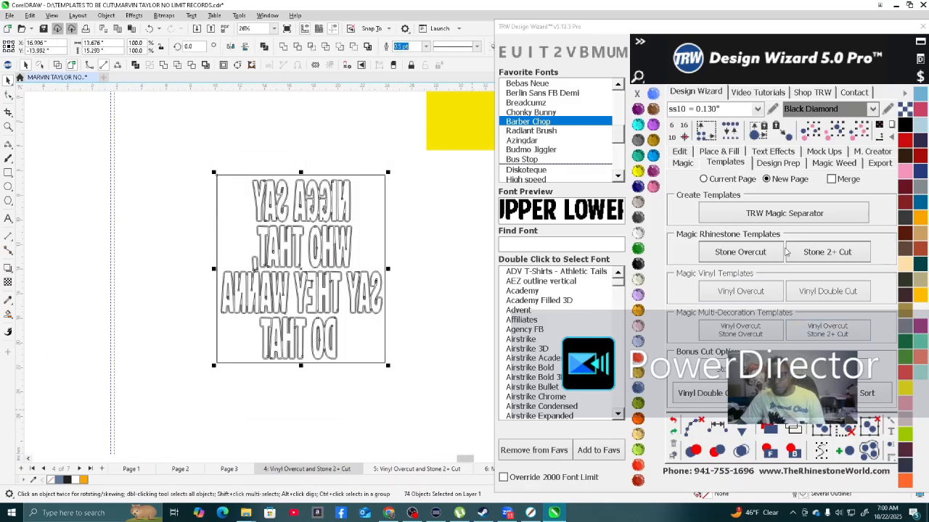
scroll(309, 267, "down", 2)
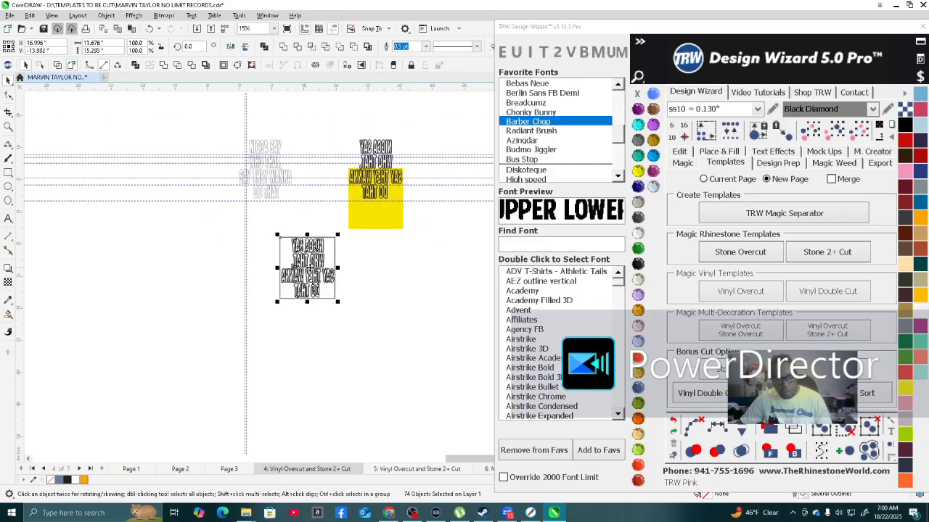
scroll(325, 262, "up", 1)
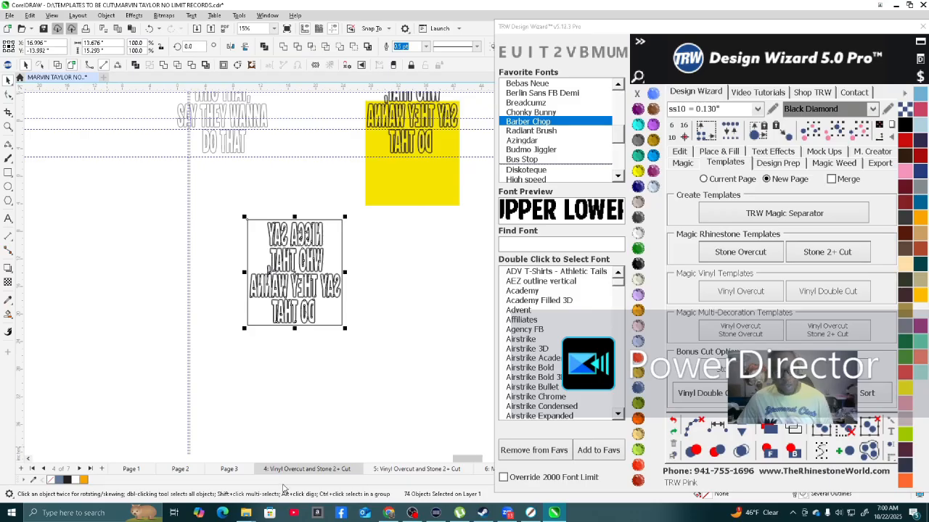
Open Page 2 and select all objects sharing the grey border color of the two-line lettering at the top.
left_click(227, 469)
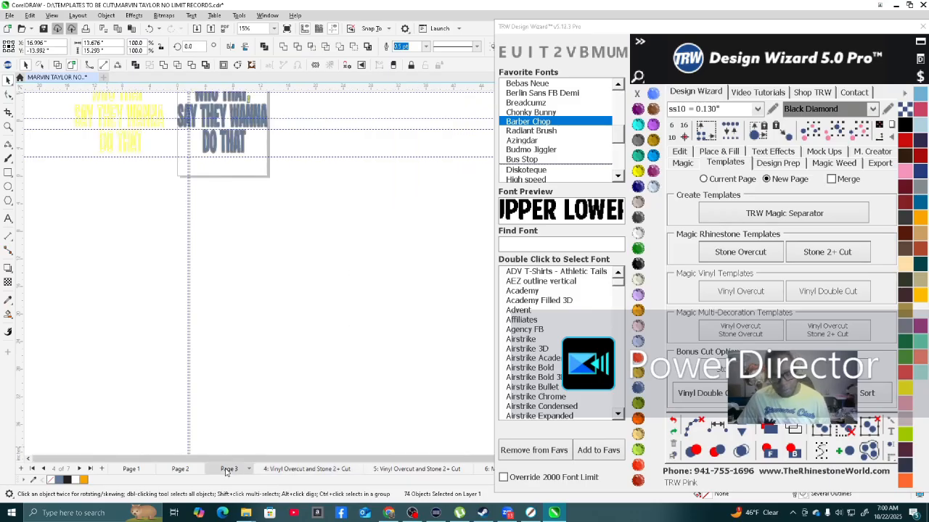
left_click(179, 469)
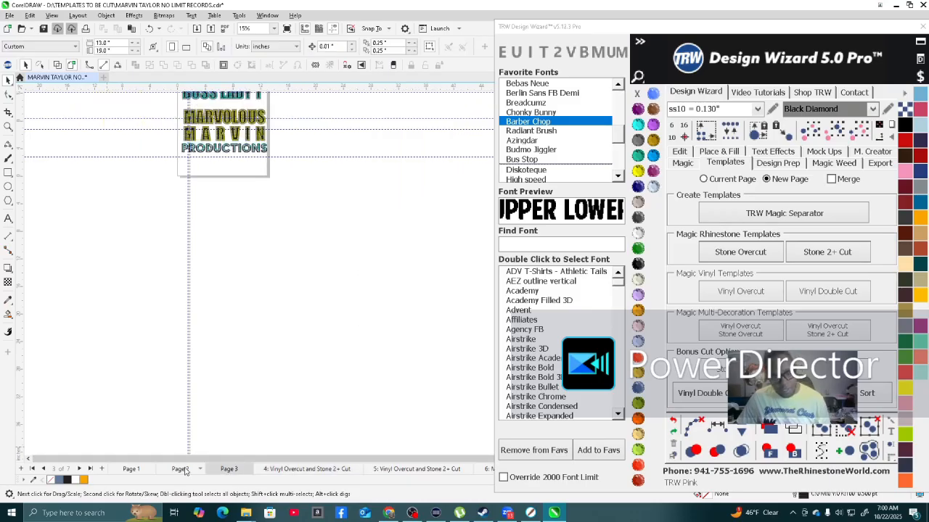
scroll(319, 251, "up", 10)
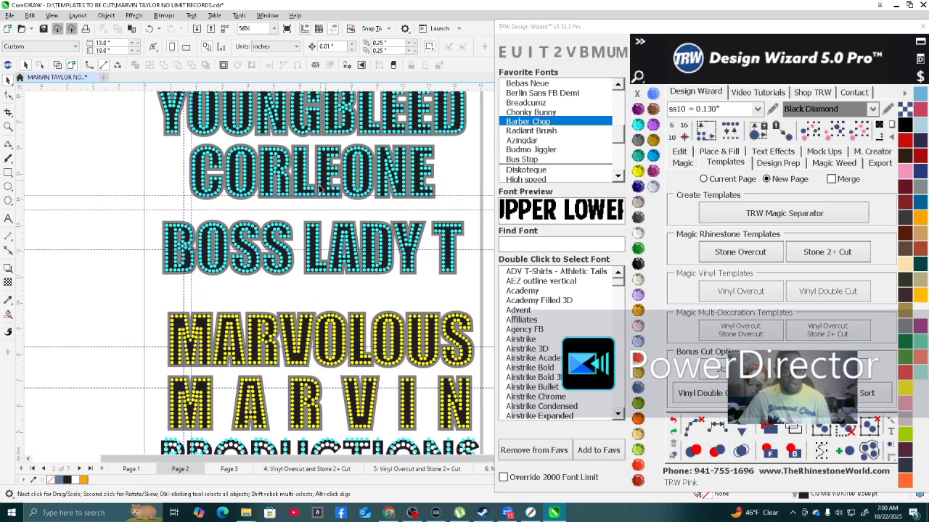
left_click(314, 210)
scroll(284, 217, "down", 10)
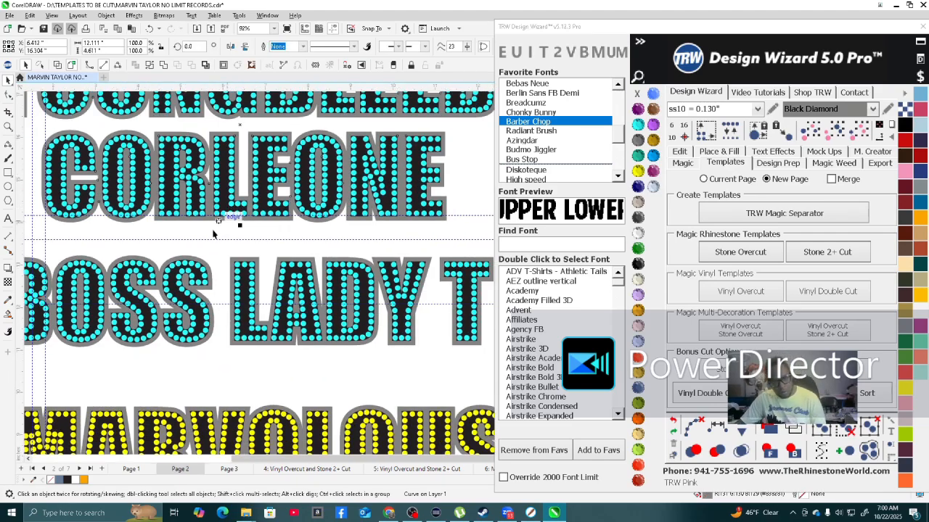
left_click(832, 131)
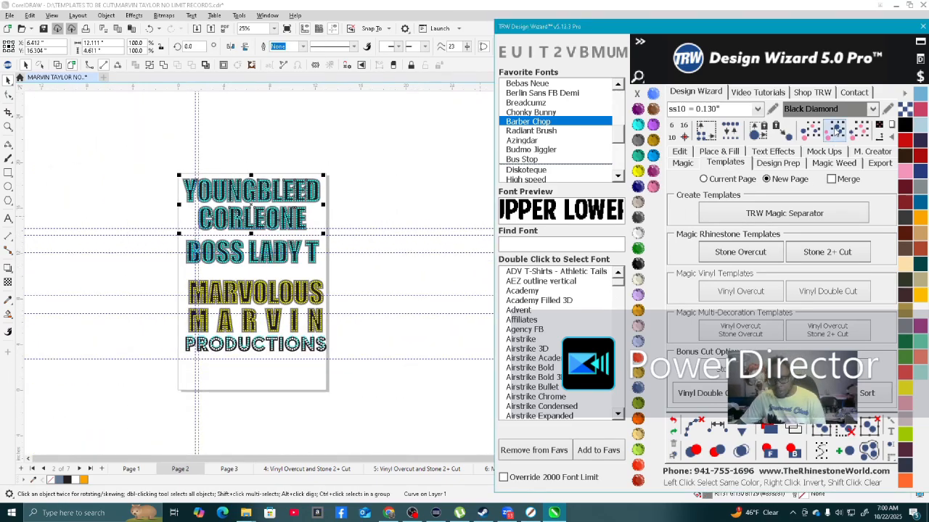
scroll(218, 312, "up", 5)
scroll(267, 305, "down", 2)
scroll(269, 362, "up", 8)
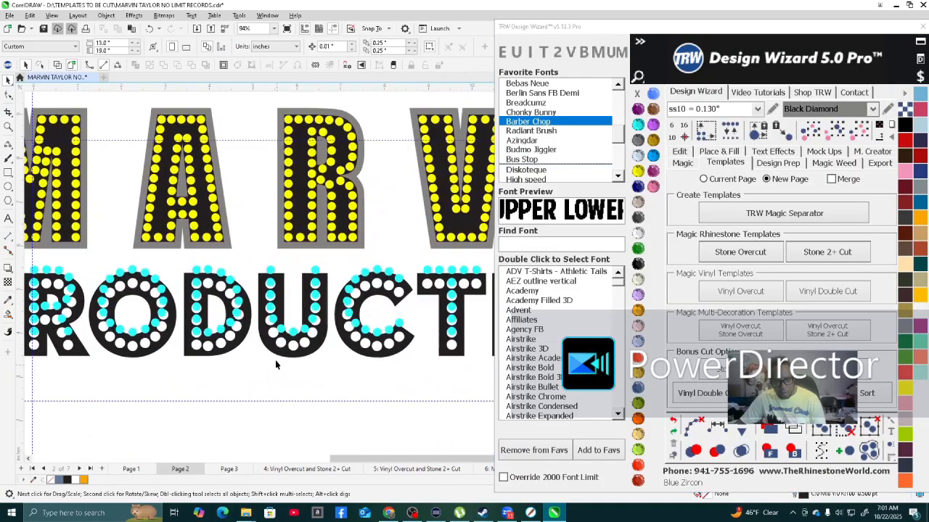
Move the black PRODUCTIONS backing up so its holes line up with the cyan stones, and recolor it Black Diamond.
left_click(272, 346)
scroll(272, 346, "down", 6)
scroll(259, 297, "up", 3)
scroll(259, 297, "up", 5)
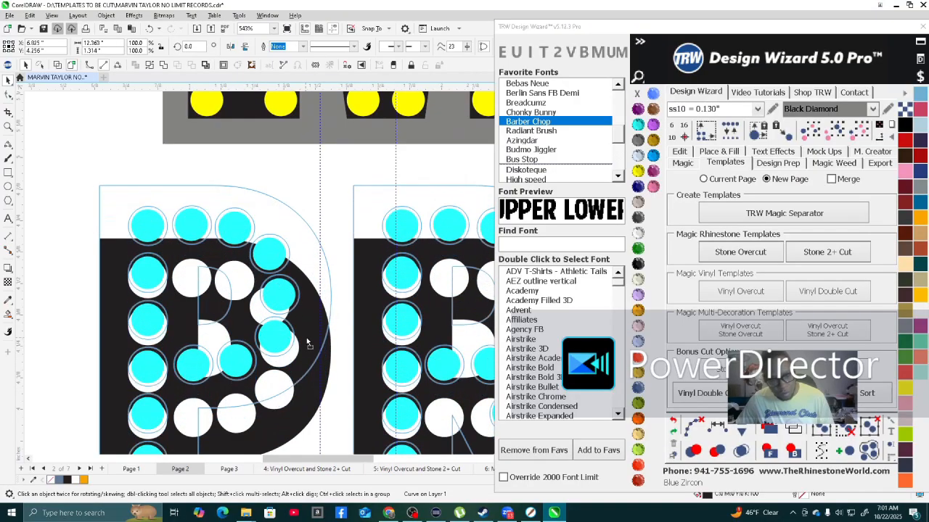
scroll(306, 338, "down", 8)
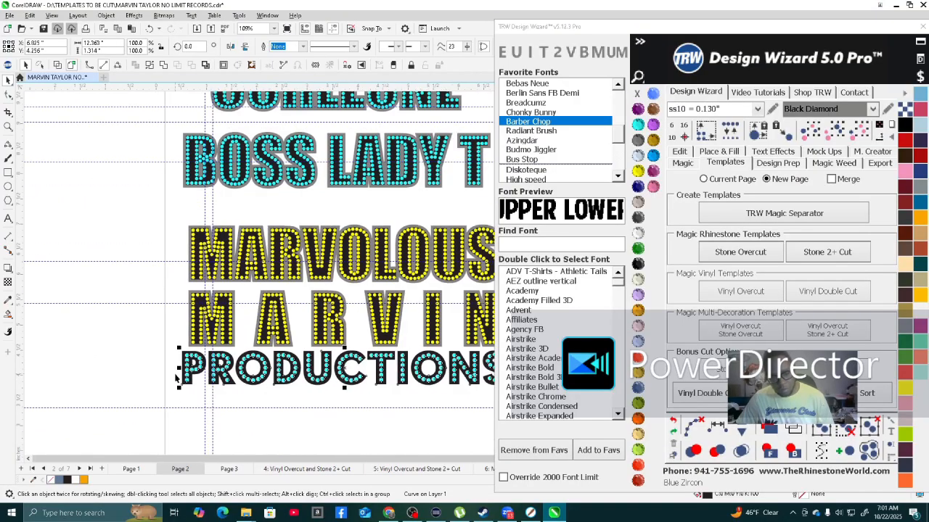
scroll(233, 398, "down", 4)
scroll(348, 403, "up", 3)
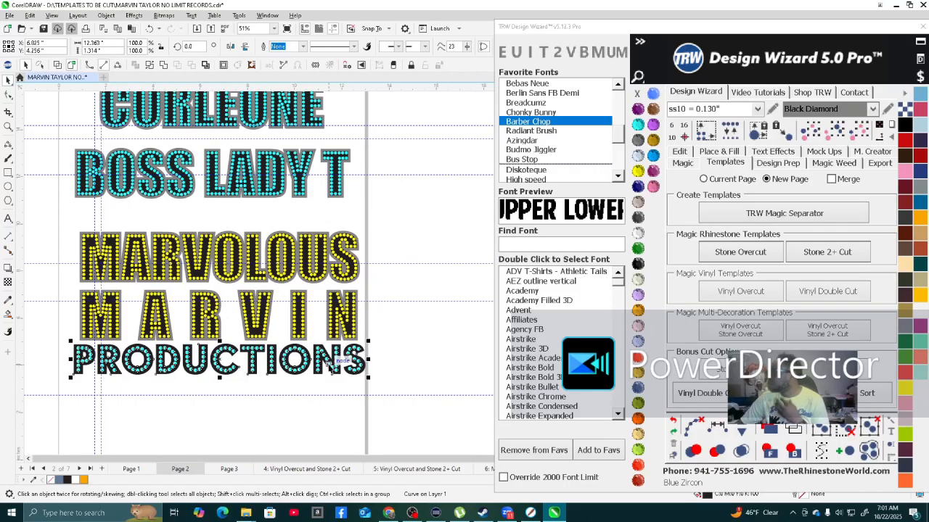
scroll(323, 358, "up", 6)
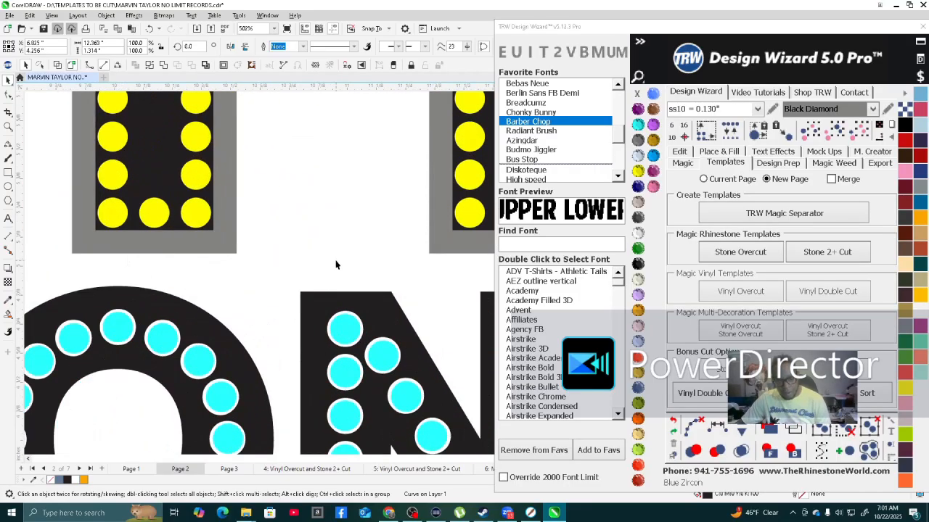
scroll(336, 264, "down", 2)
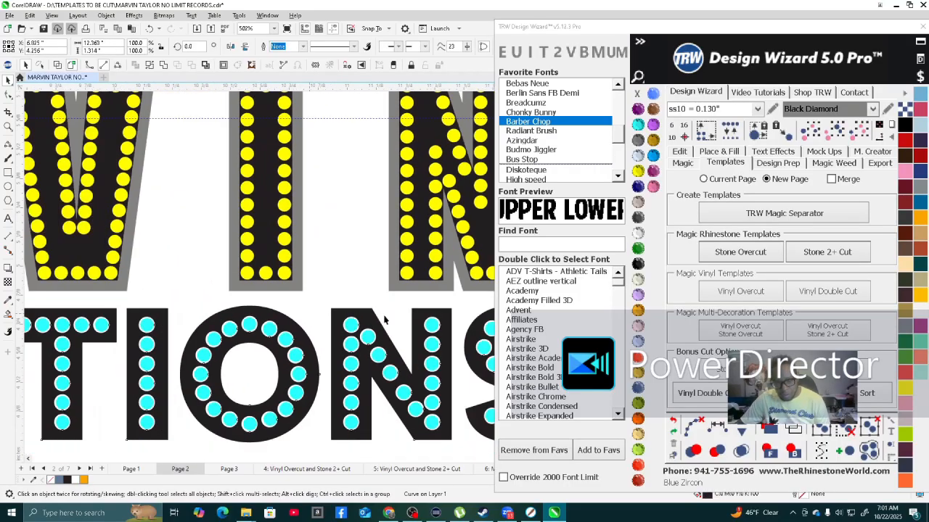
left_click(638, 139)
Select all stones on Page 2 that match the size of a PRODUCTIONS stone and recolor them Jet Black.
scroll(355, 311, "up", 2)
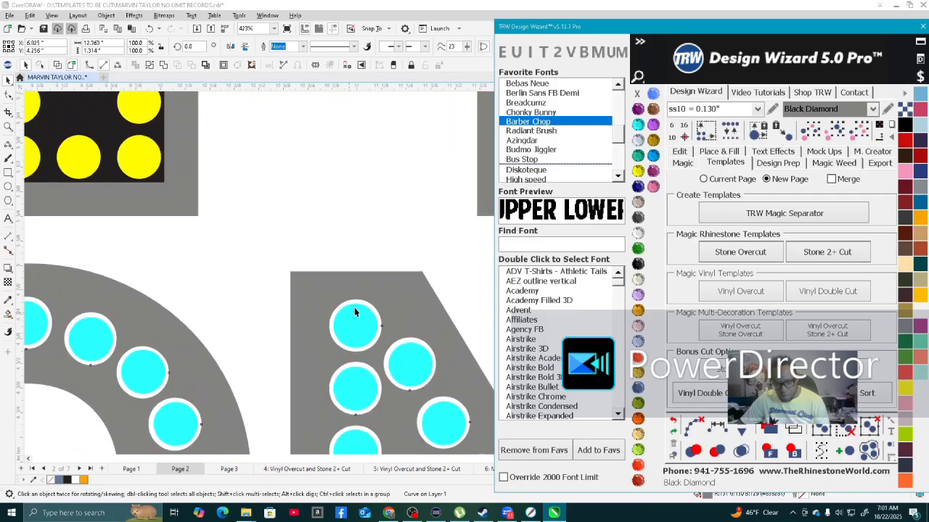
left_click(354, 314)
scroll(352, 321, "down", 1)
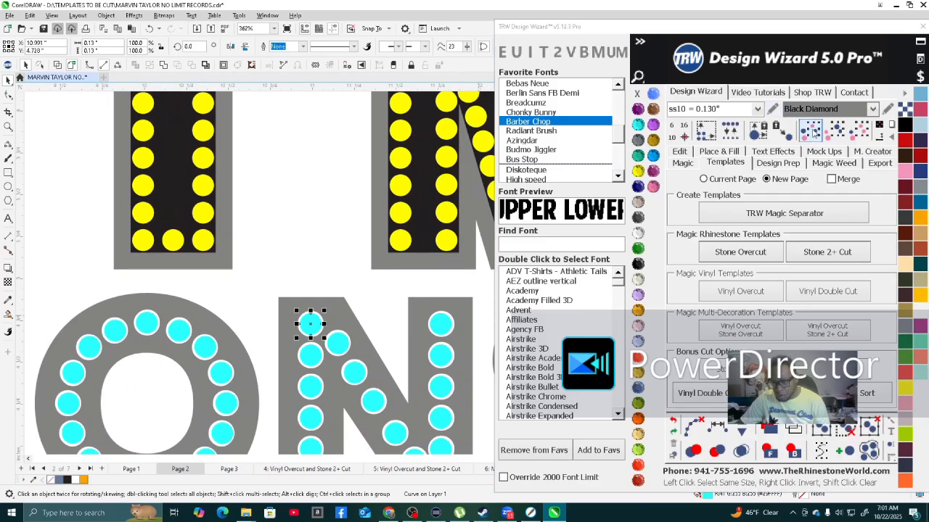
left_click(812, 132)
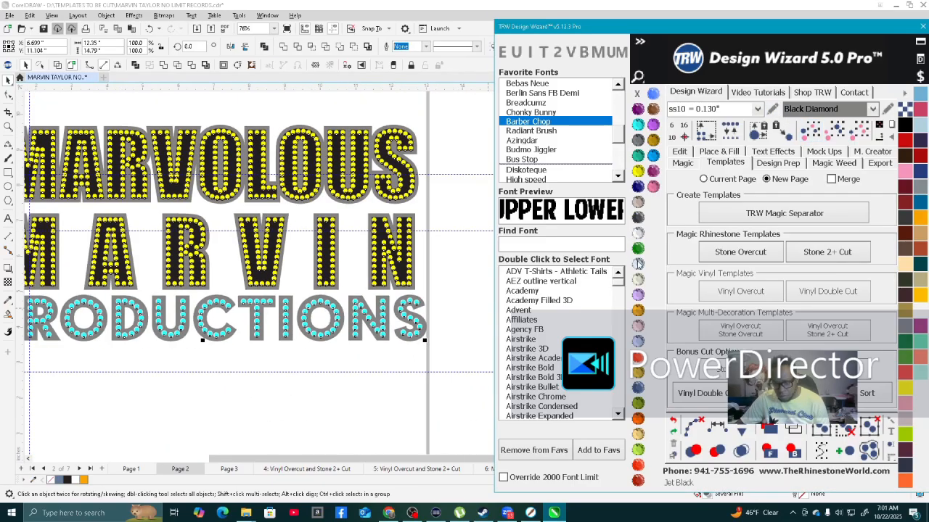
left_click(639, 264)
scroll(413, 174, "down", 4)
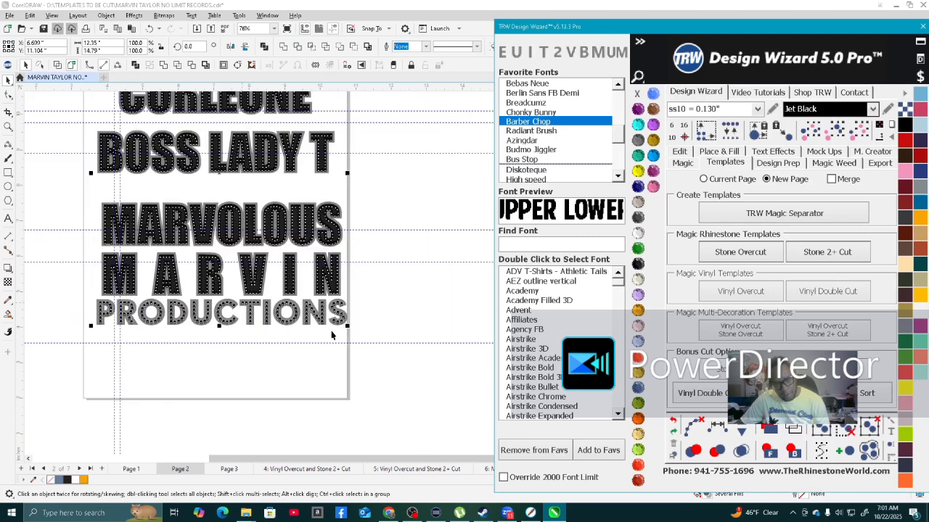
left_click(398, 190)
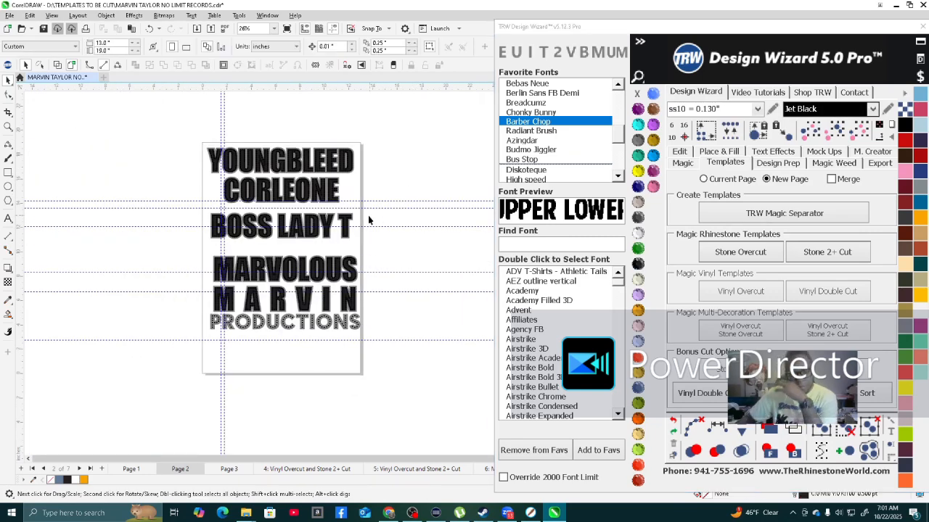
Generate a Vinyl Overcut and Stone 2+ Cut template from all grey lettering borders on Page 2, output to a new page.
scroll(261, 315, "up", 2)
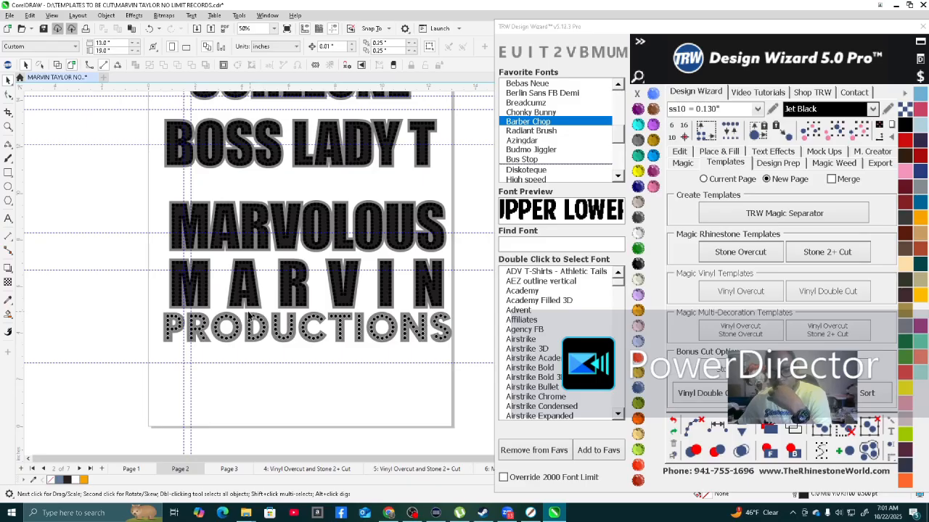
scroll(249, 317, "down", 2)
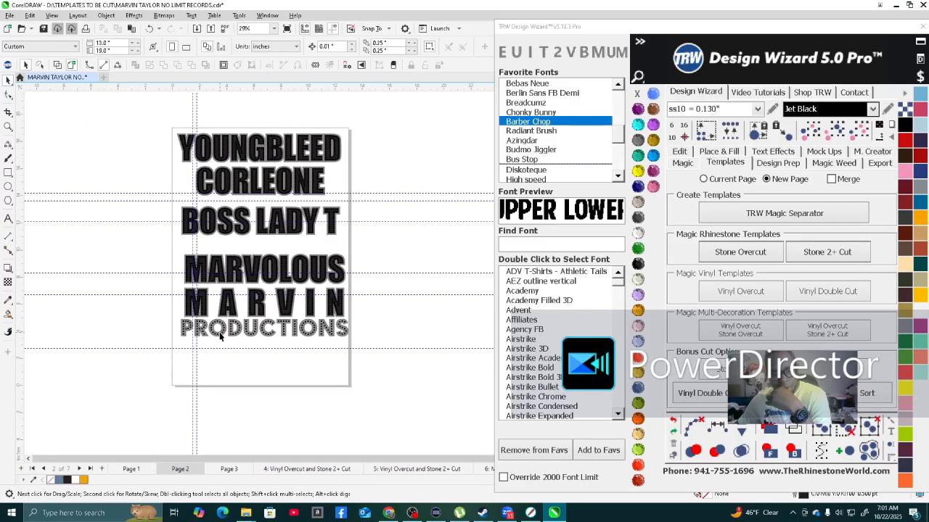
scroll(269, 149, "up", 2)
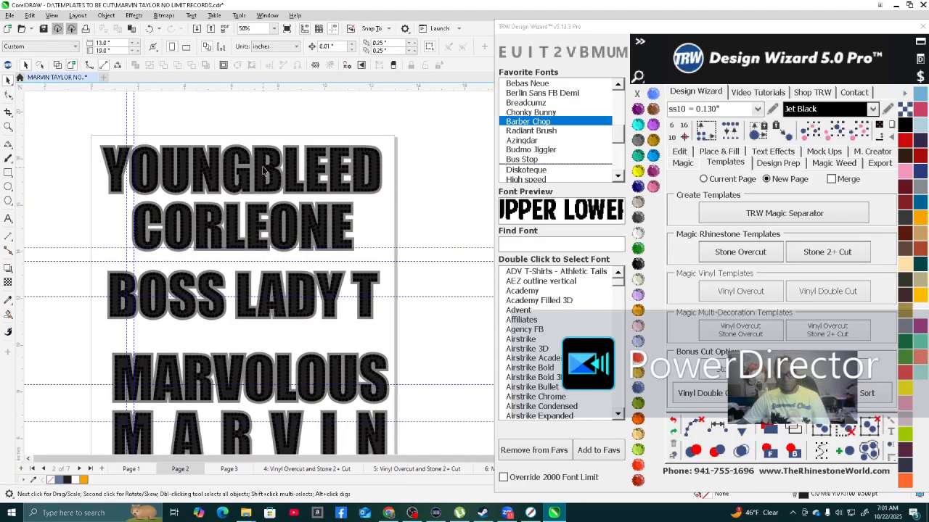
scroll(265, 172, "up", 2)
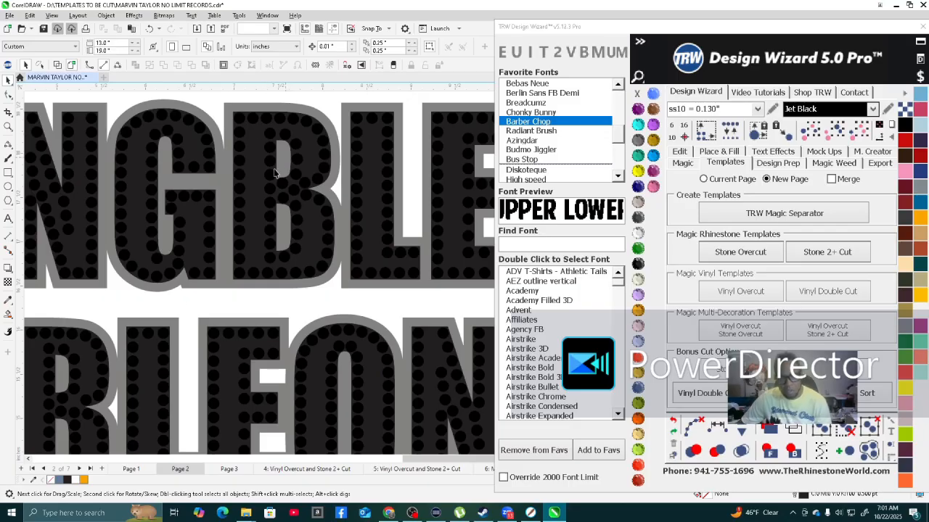
scroll(283, 161, "down", 4)
left_click(283, 161)
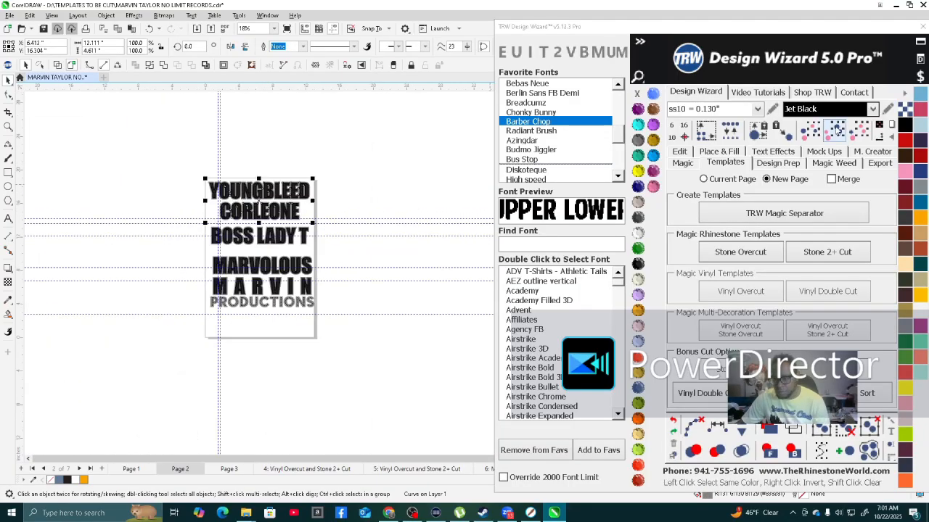
left_click(836, 130)
left_click(726, 153)
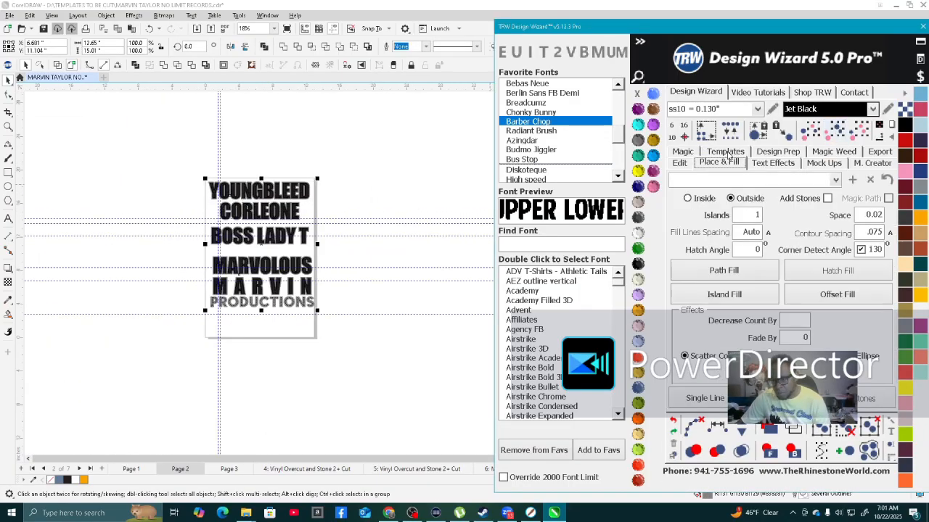
left_click(727, 154)
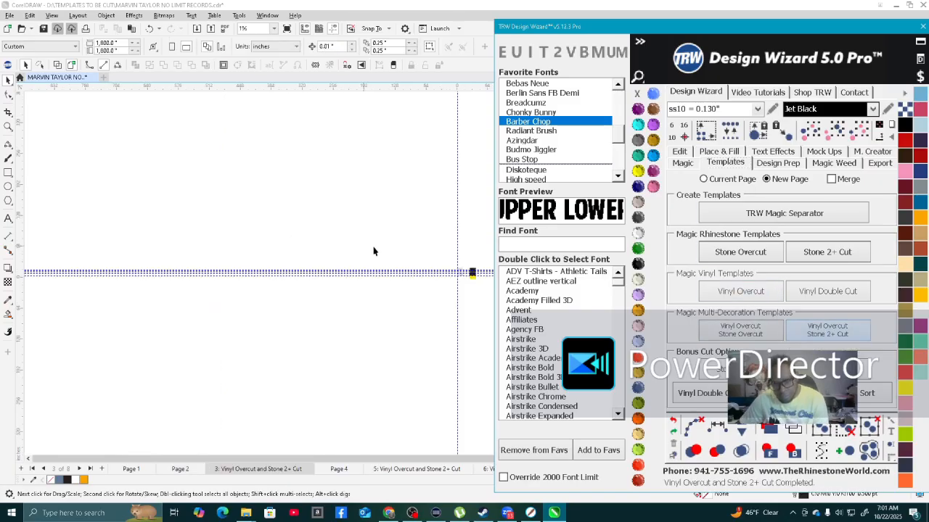
Paste the framed mirrored lettering onto the new template page and place it in the empty area beside the yellow block.
scroll(432, 260, "up", 6)
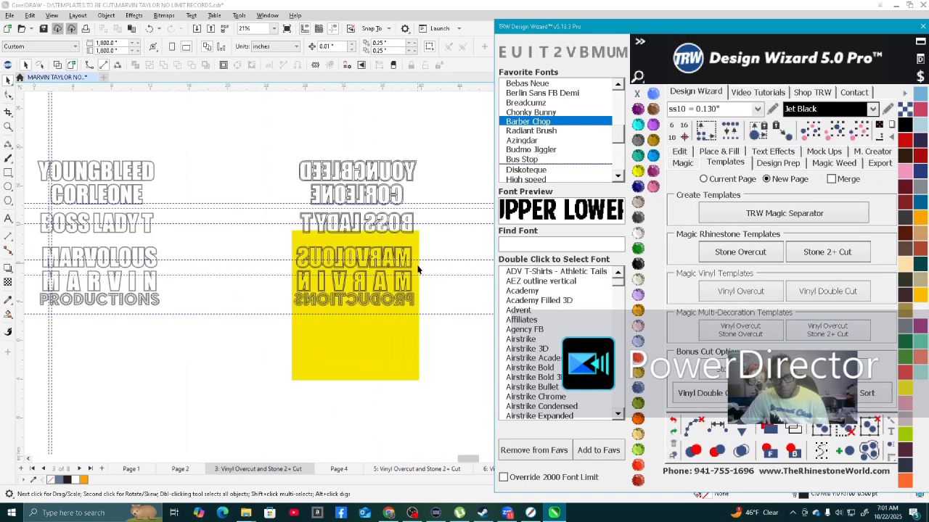
left_click_drag(200, 225, 190, 209)
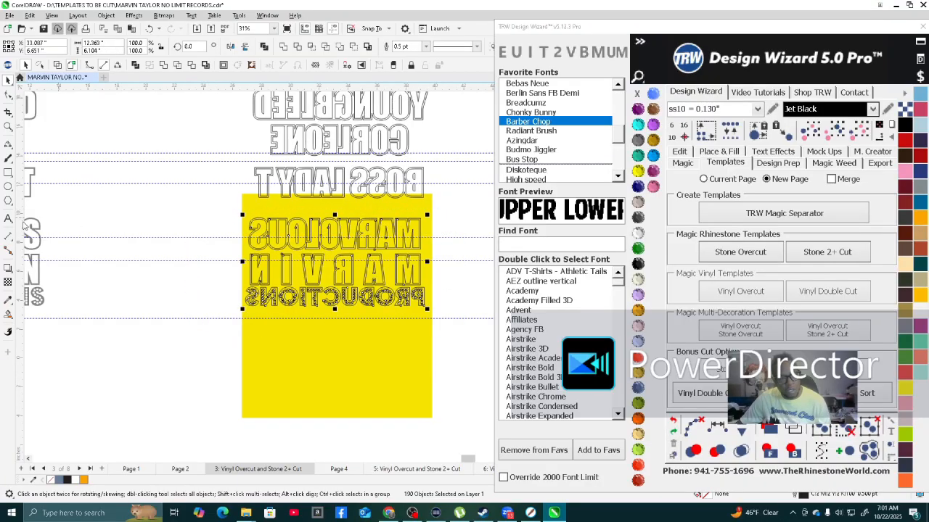
scroll(199, 207, "down", 4)
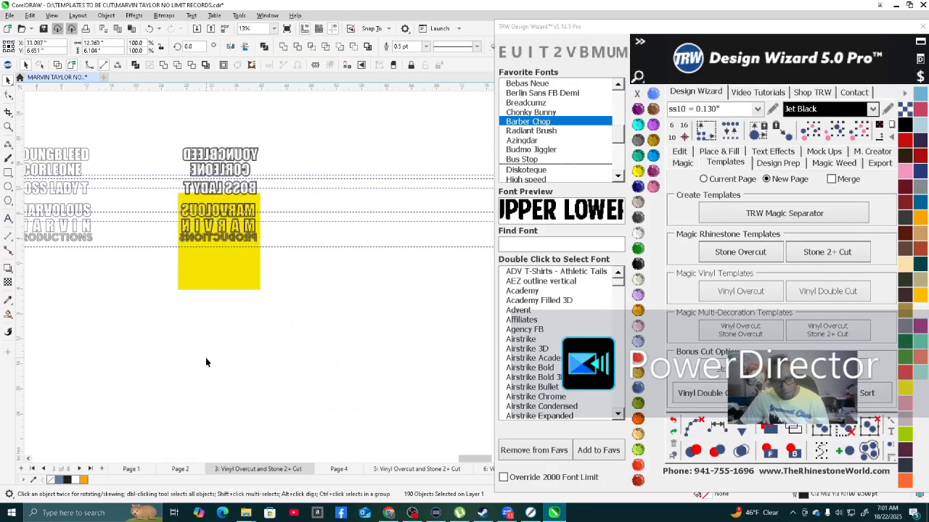
key("ctrl+v")
left_click_drag(118, 350, 349, 240)
scroll(149, 227, "up", 2)
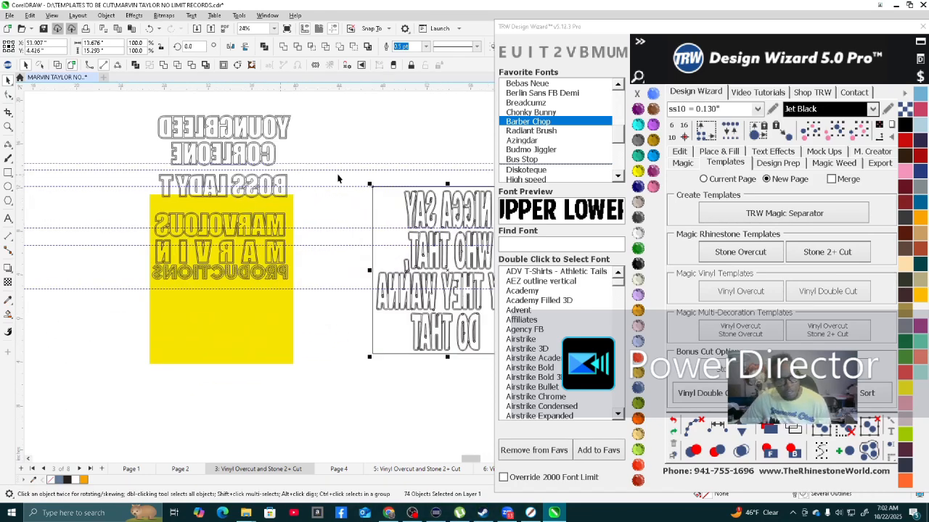
left_click_drag(132, 210, 324, 289)
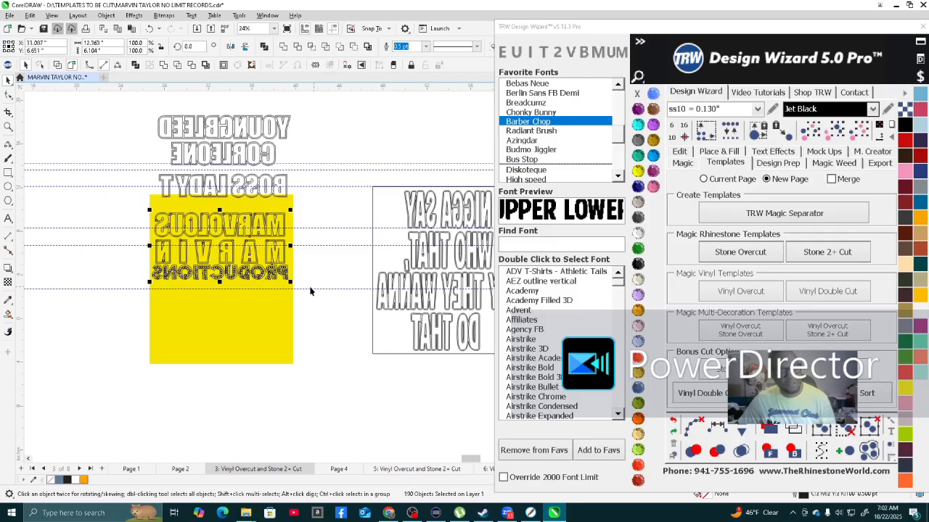
scroll(230, 289, "down", 3)
scroll(274, 309, "up", 2)
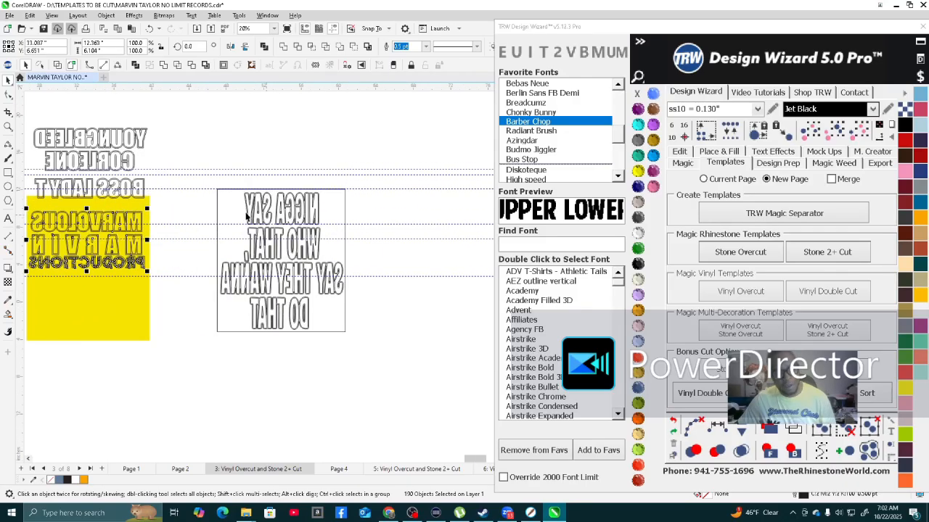
left_click(209, 186)
left_click_drag(283, 313, 370, 357)
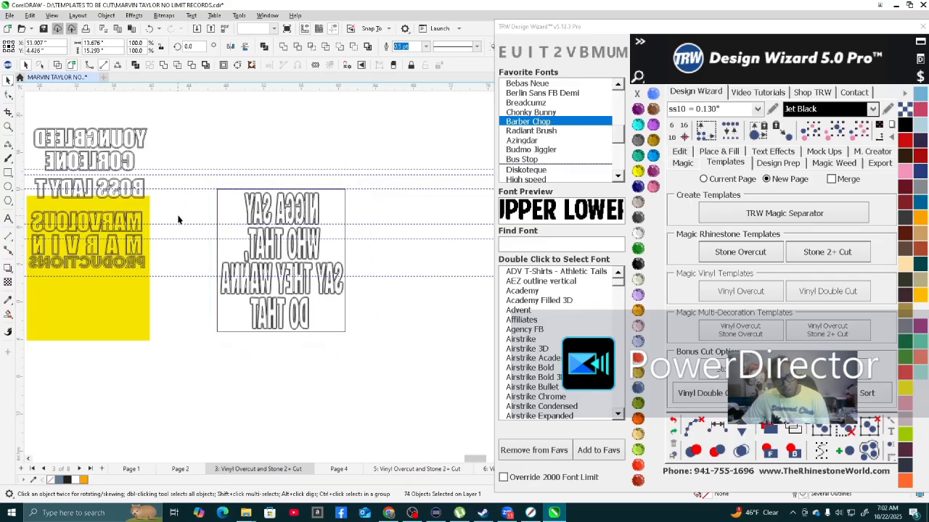
key("Escape")
scroll(120, 209, "up", 1)
scroll(219, 230, "down", 3)
scroll(74, 192, "up", 4)
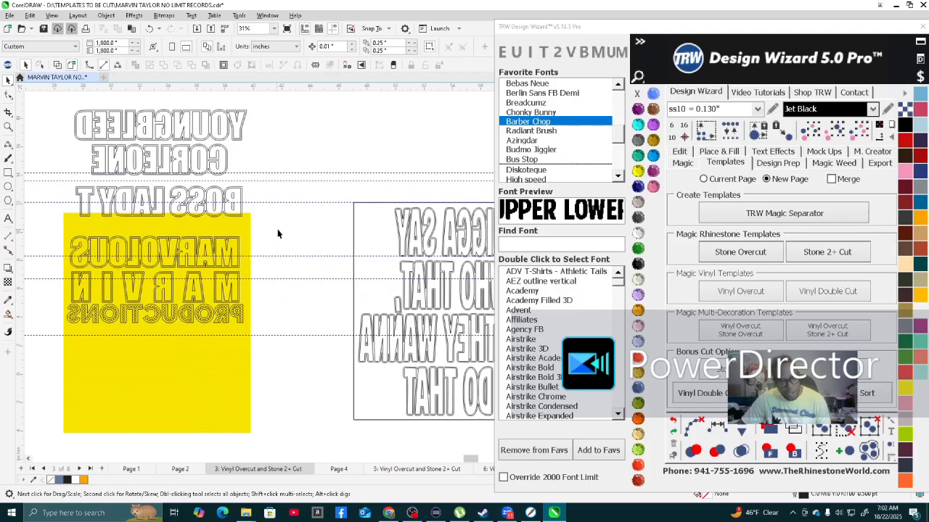
Place a copy of the mirrored BOSS LADY T lettering below the existing designs and rotate the copy 90 degrees.
mouse_move(300, 231)
left_mouse_down()
mouse_move(26, 187)
mouse_move(102, 200)
mouse_move(92, 183)
left_mouse_up()
scroll(92, 183, "down", 2)
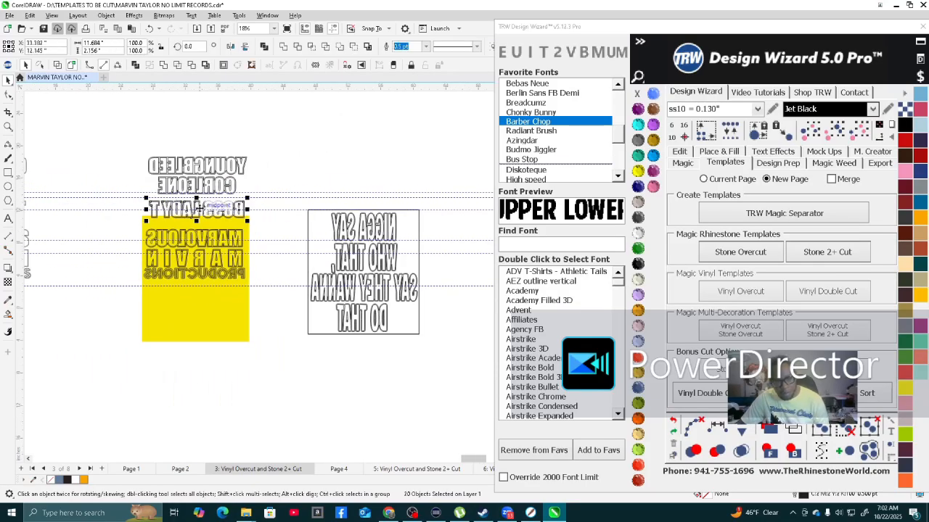
left_click_drag(197, 209, 274, 351)
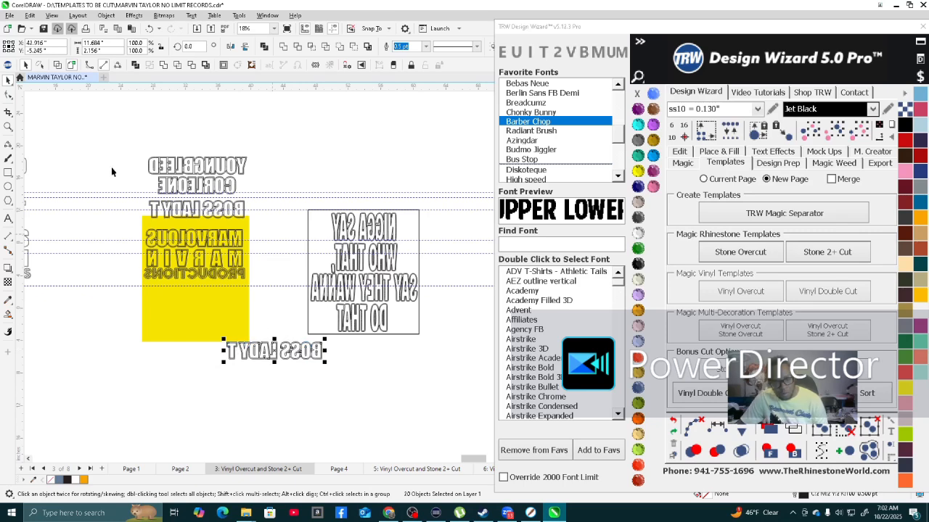
left_click(193, 46)
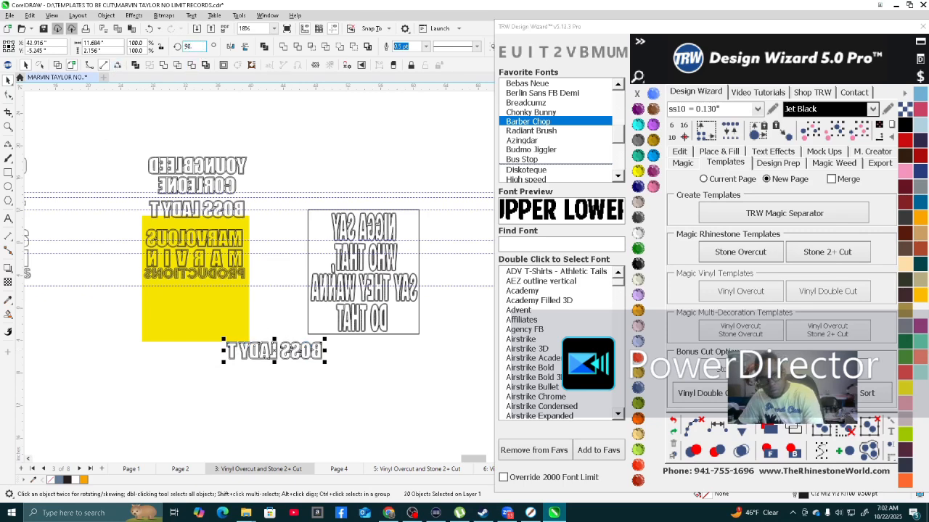
key("Return")
scroll(308, 359, "up", 2)
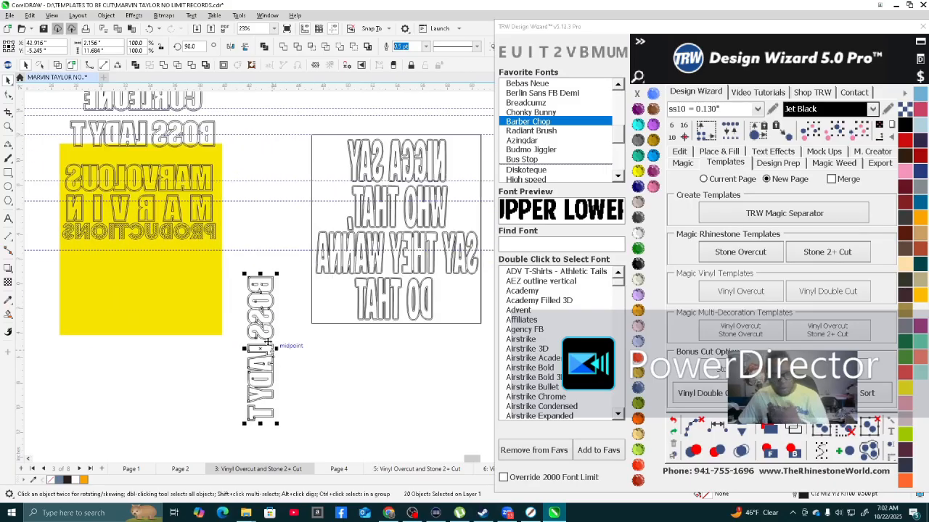
Fit the rotated BOSS LADY T copy along the frame's left edge, directly above the WANNA line and extending past the frame top.
left_click_drag(264, 322, 329, 130)
scroll(310, 265, "up", 2)
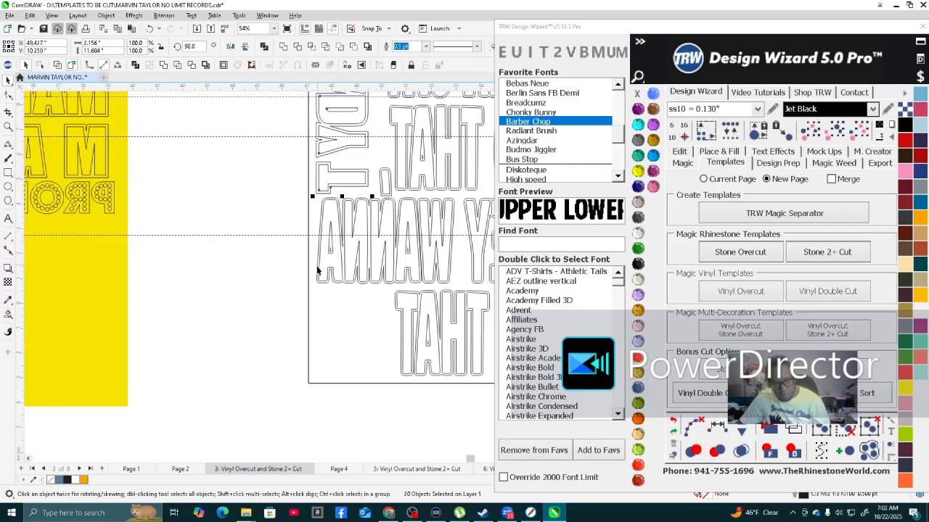
scroll(308, 357, "down", 2)
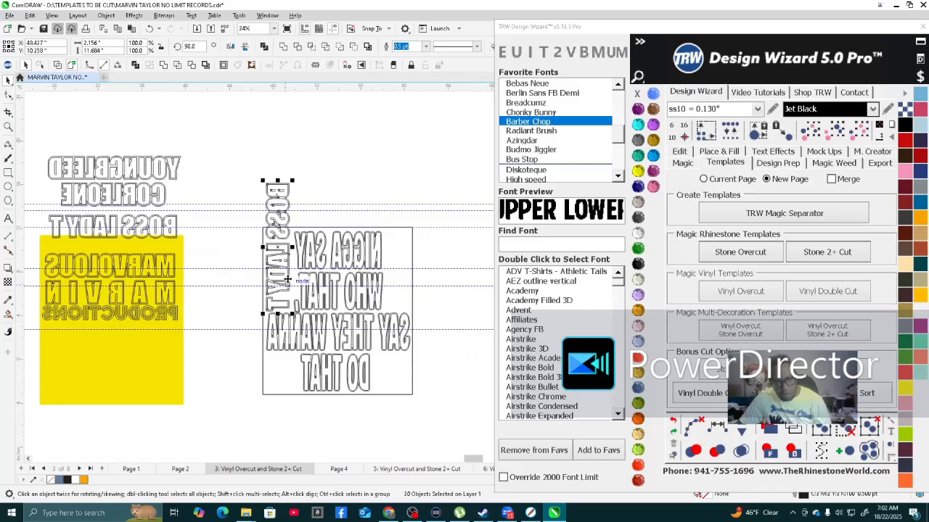
Extend the frame rectangle upward to about 19.53 inches tall so it encloses the vertical BOSS LADY T lettering.
left_click(398, 247)
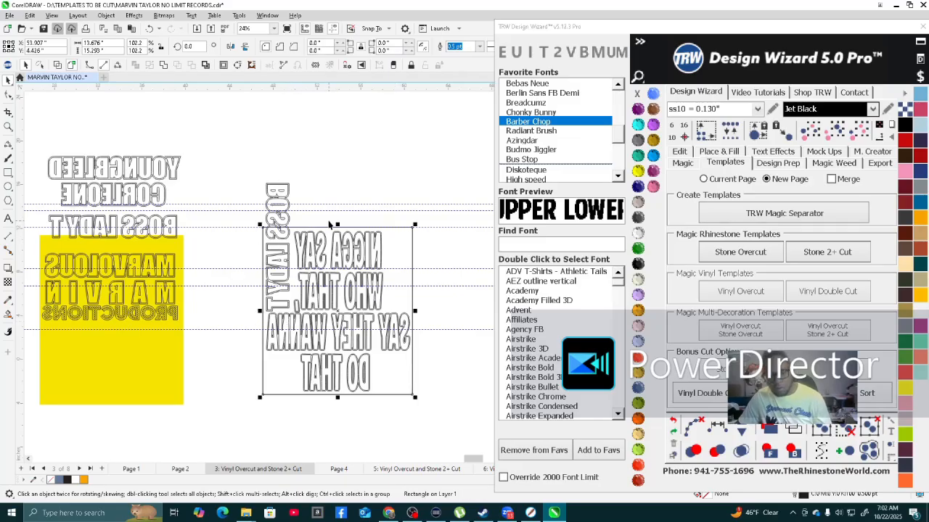
scroll(344, 222, "up", 1)
left_click_drag(333, 227, 309, 158)
scroll(323, 158, "down", 1)
scroll(327, 159, "up", 1)
scroll(409, 222, "up", 1)
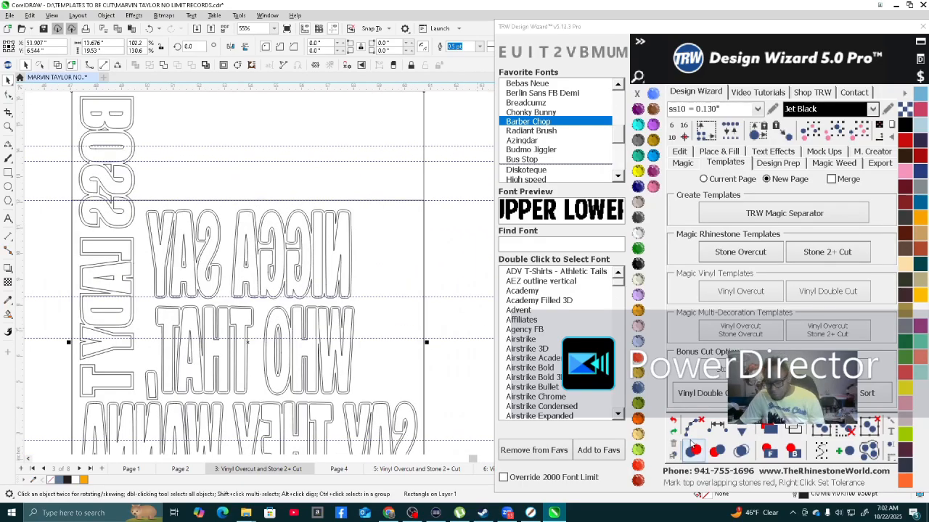
scroll(296, 378, "down", 1)
left_click(313, 218)
scroll(312, 218, "down", 1)
scroll(241, 237, "up", 1)
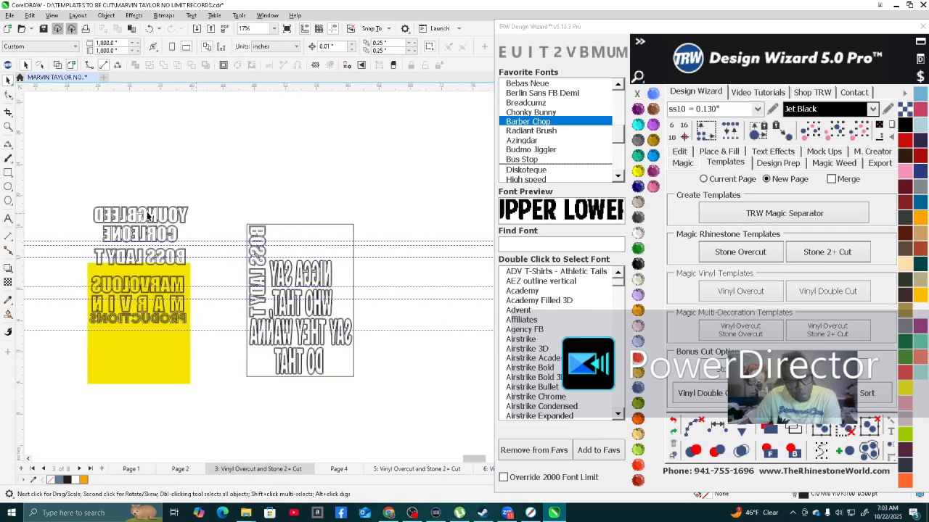
scroll(148, 215, "up", 2)
left_click_drag(399, 401, 418, 393)
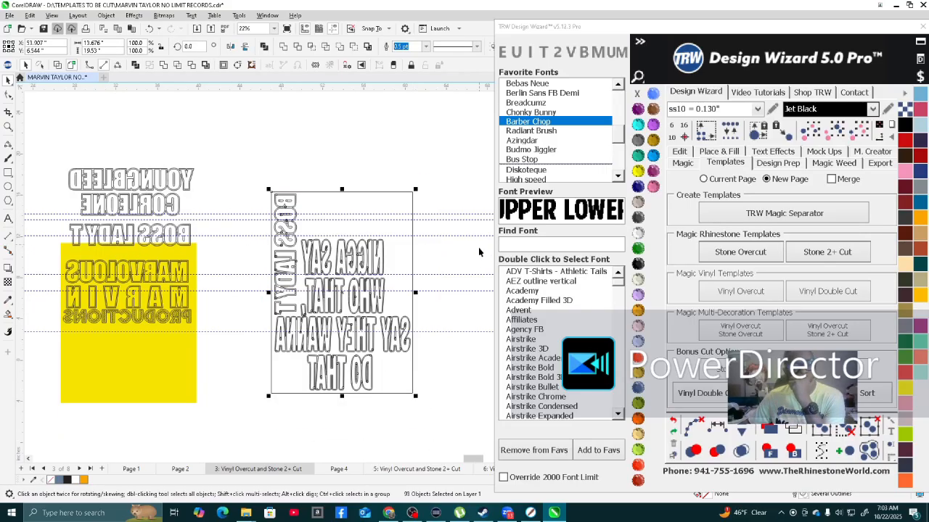
scroll(460, 269, "up", 3)
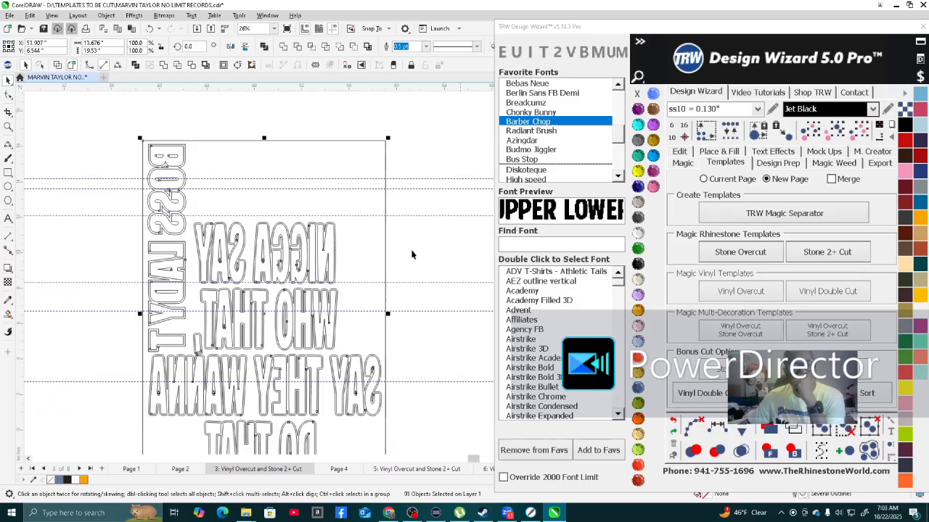
scroll(406, 247, "down", 2)
scroll(381, 260, "down", 1)
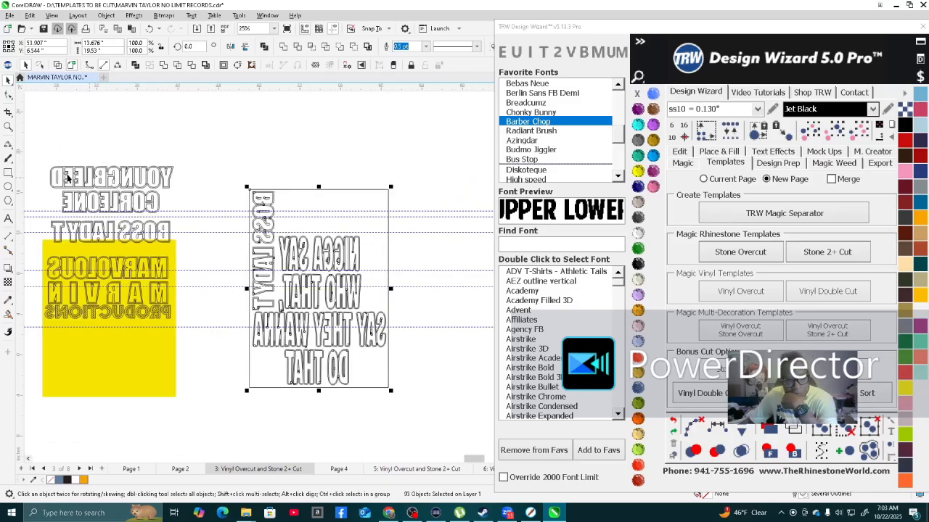
left_click(41, 154)
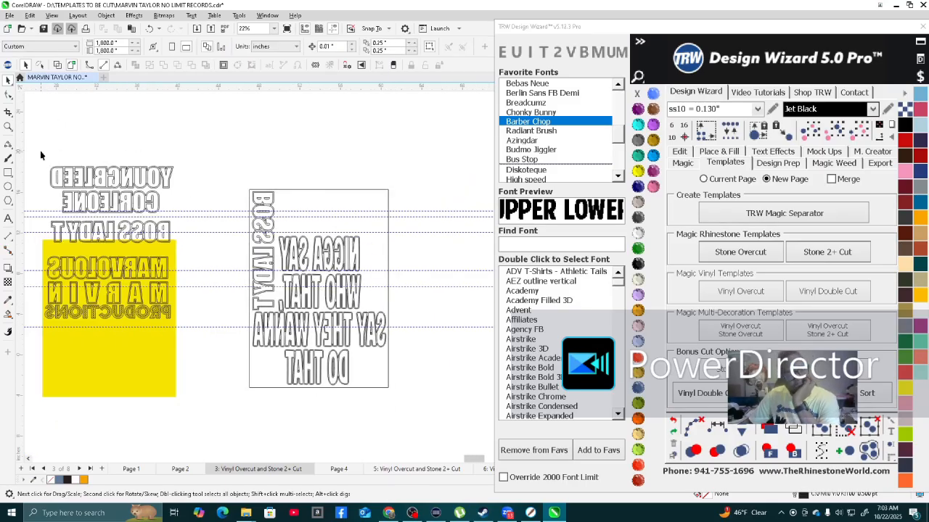
Move the mirrored YOUNGBLEED CORLEONE lettering from above the yellow block to the frame's upper right and rotate it 90 degrees.
left_click_drag(160, 221, 185, 220)
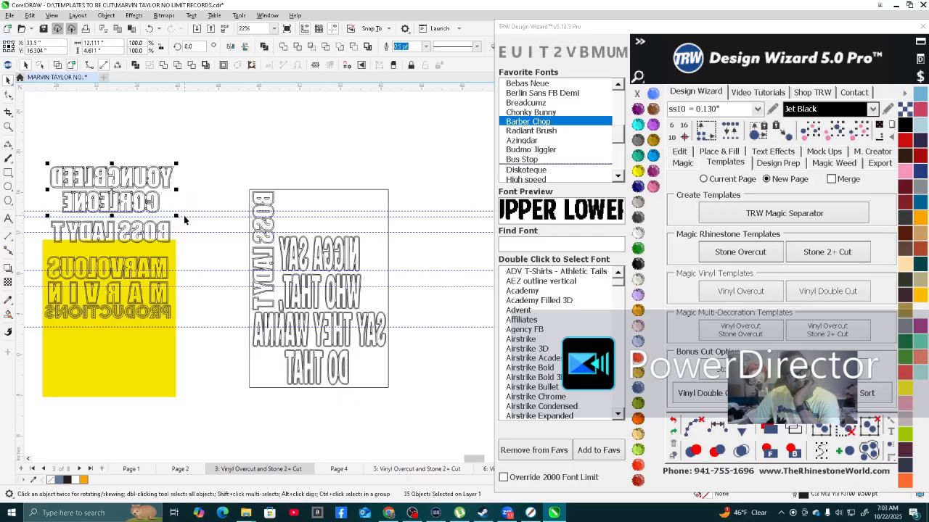
left_click_drag(124, 184, 423, 189)
left_click(189, 46)
type("90")
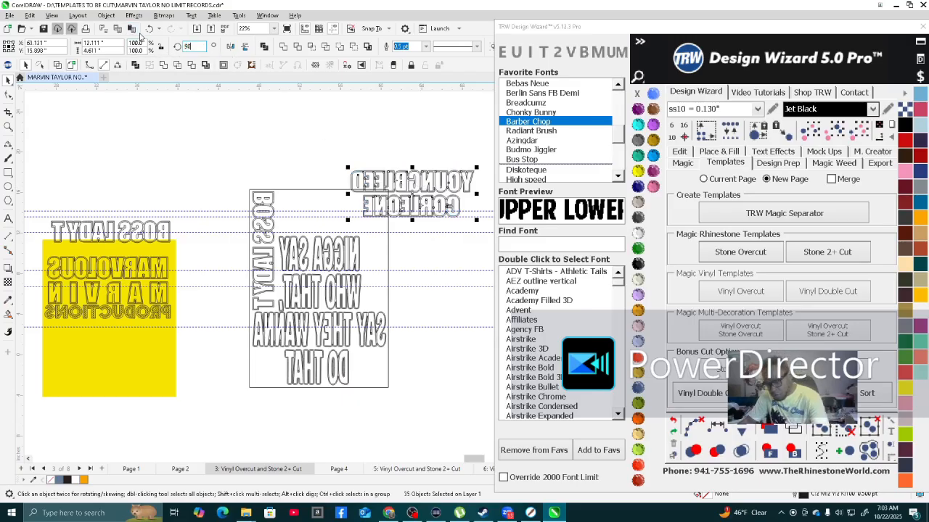
key("Return")
scroll(385, 221, "up", 1)
scroll(390, 219, "up", 1)
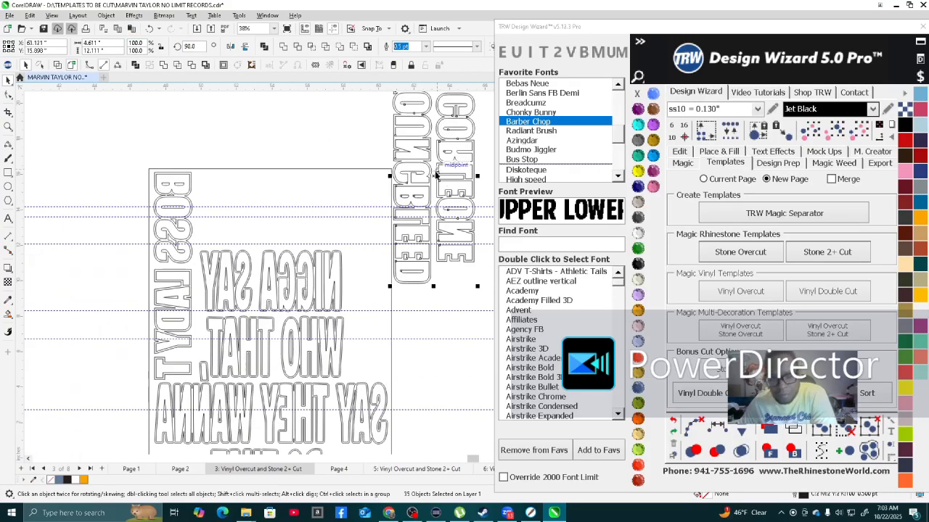
Position the rotated YOUNGBLEED CORLEONE lettering along the frame's right side above the THEY WANNA line, with CORLEONE outside the frame.
left_click_drag(443, 162, 402, 269)
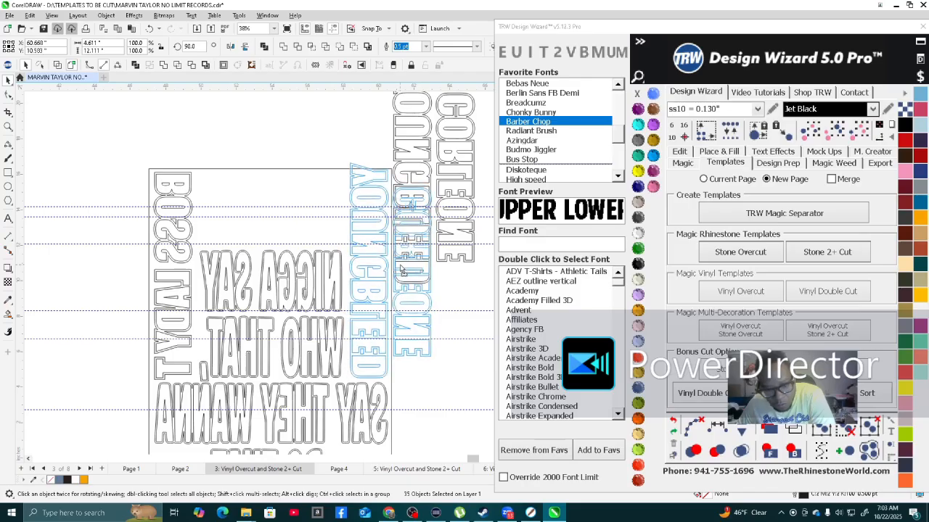
scroll(402, 270, "down", 3)
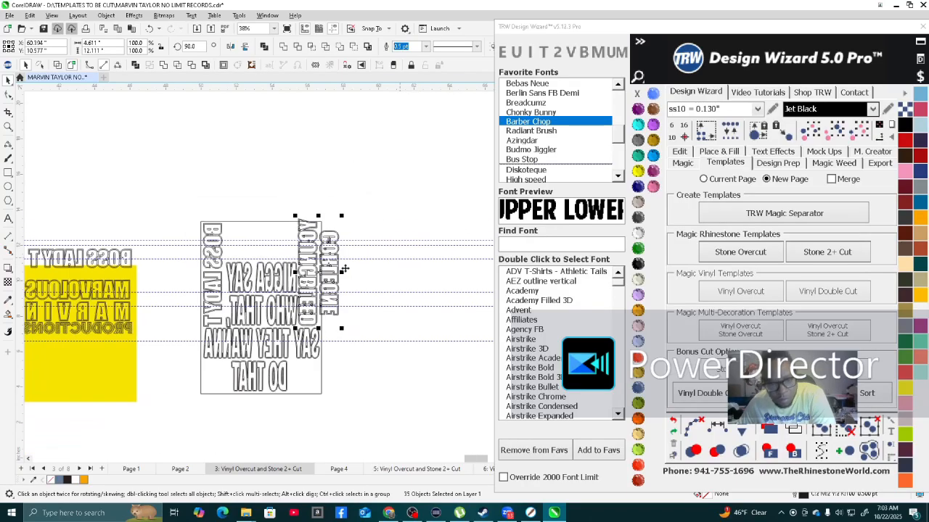
scroll(331, 278, "up", 10)
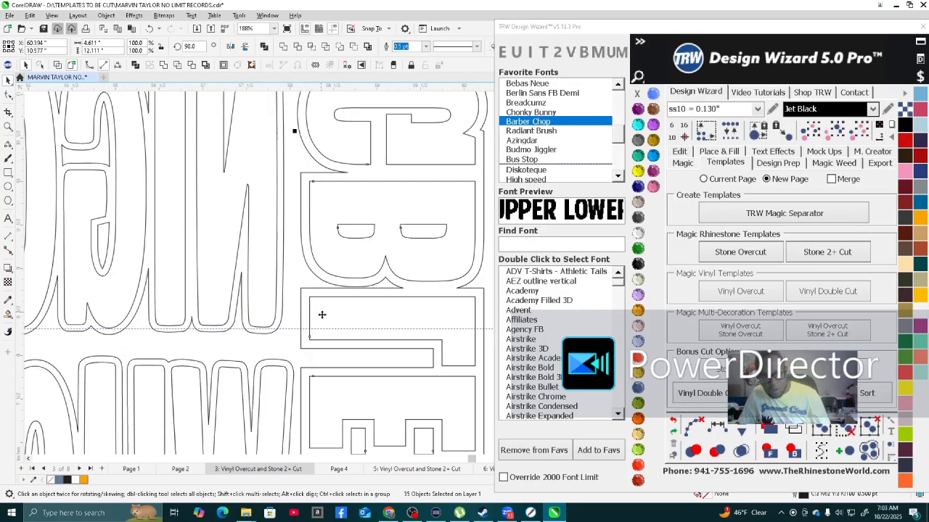
scroll(325, 306, "down", 6)
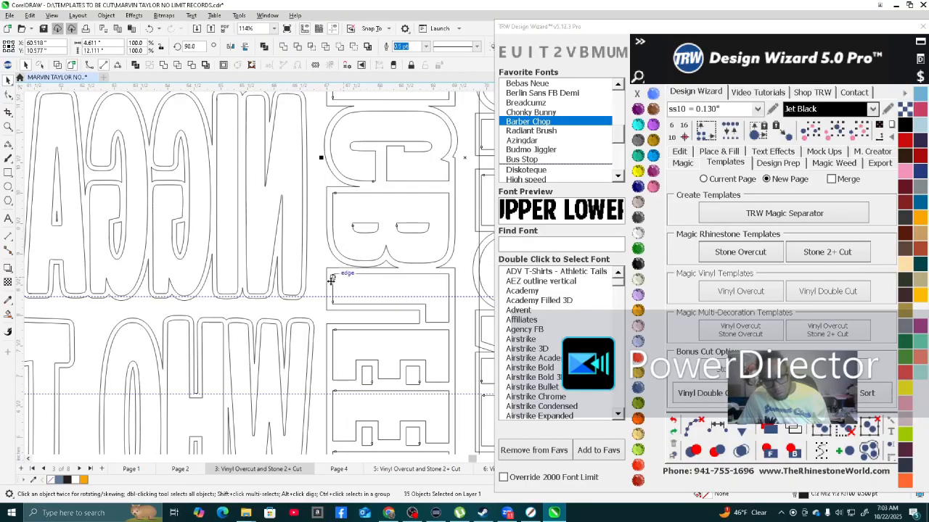
scroll(354, 269, "down", 4)
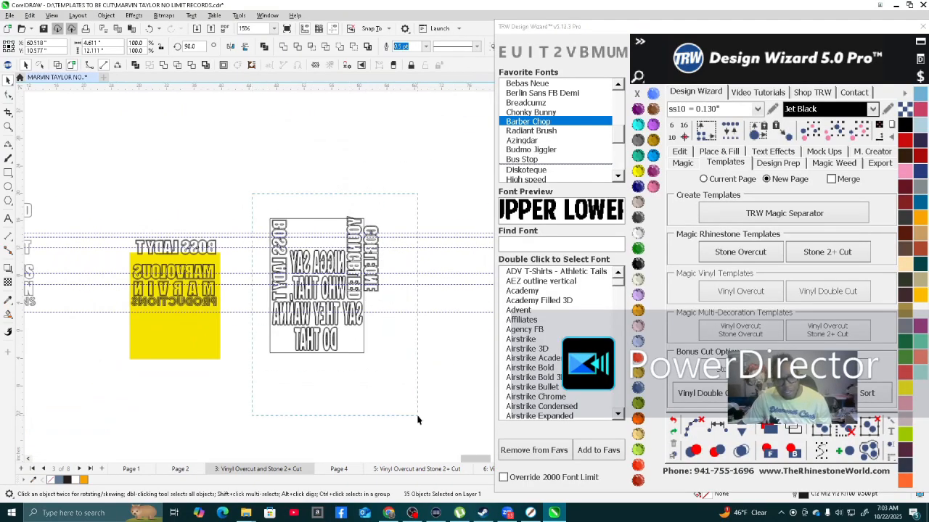
left_click_drag(417, 419, 417, 419)
scroll(419, 272, "up", 1)
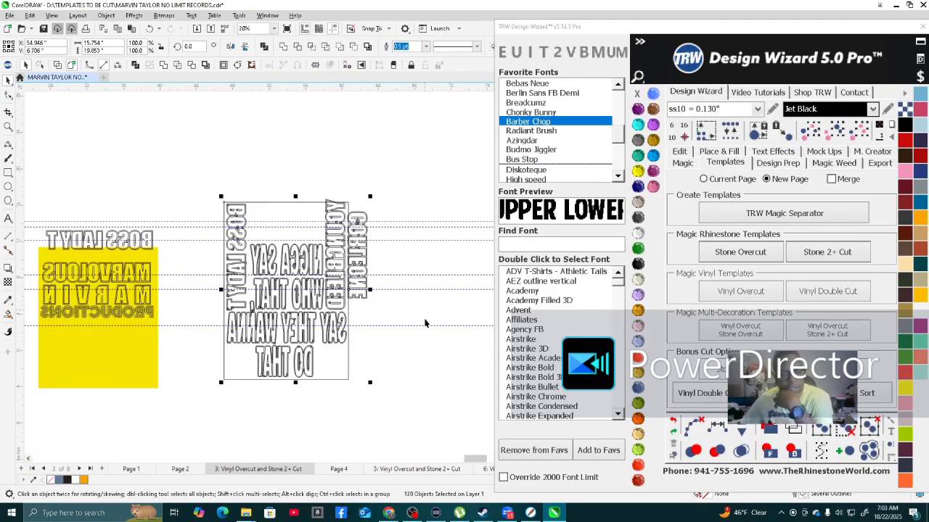
left_click(406, 388)
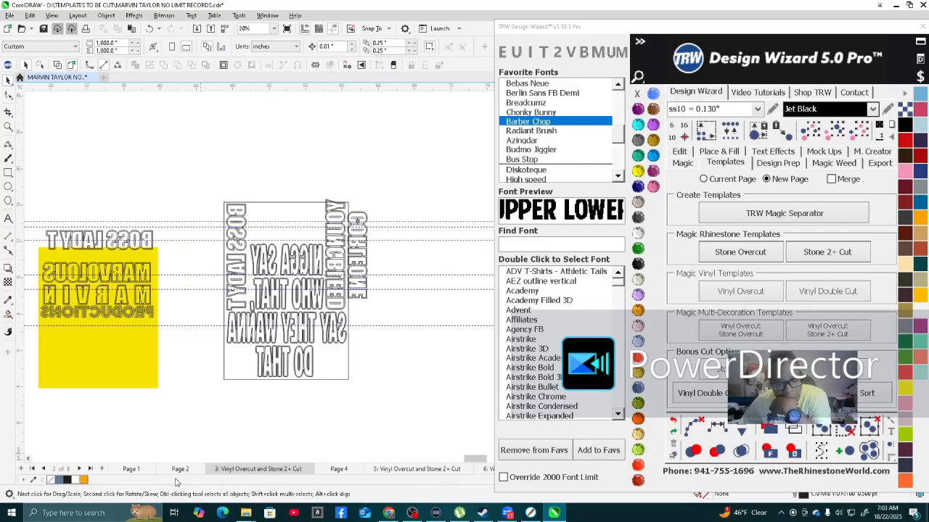
Copy the mirrored NO LIMIT RECORDS tank artwork from page 6 onto page 3 and place it in the empty area above the yellow block.
left_click(408, 471)
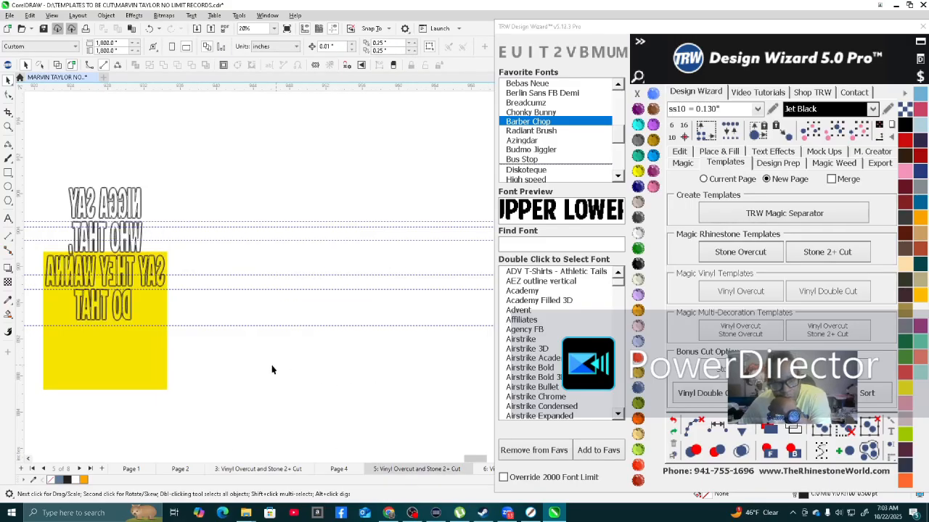
scroll(291, 366, "down", 2)
left_click(488, 471)
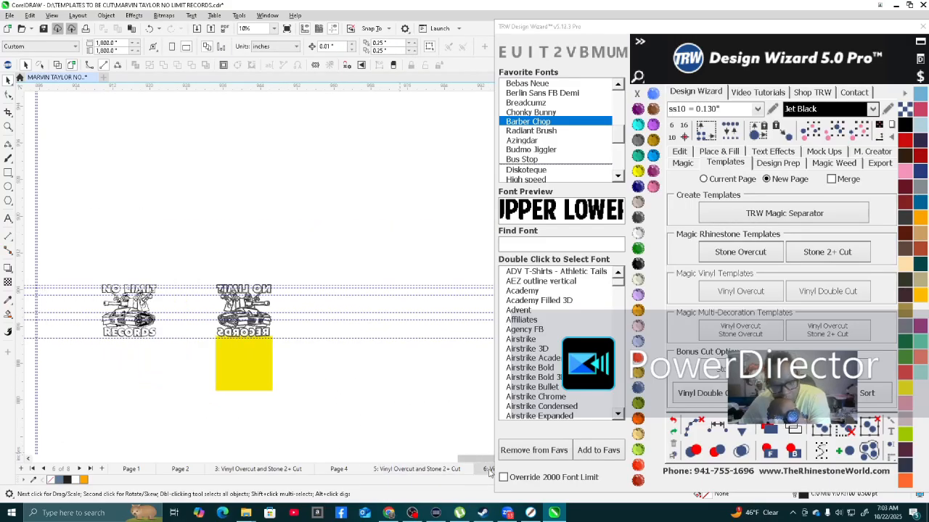
scroll(223, 243, "up", 2)
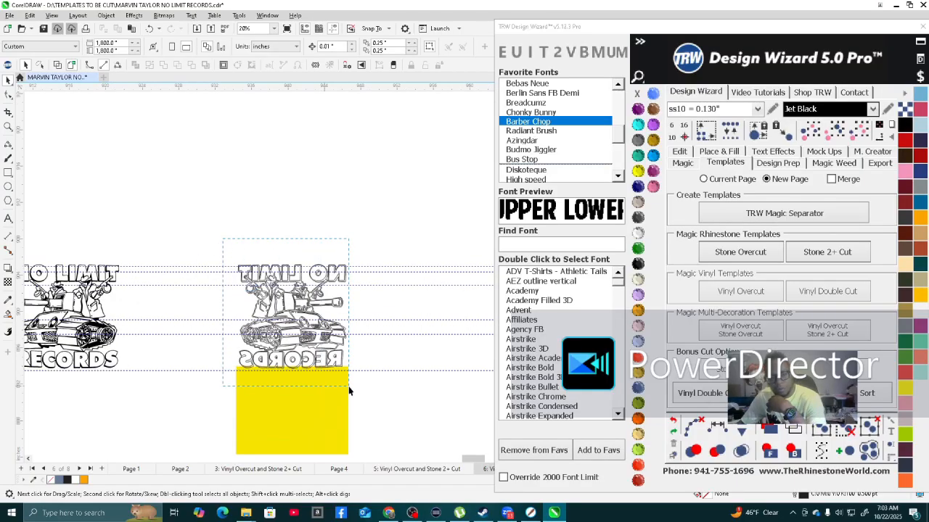
left_click_drag(344, 386, 350, 388)
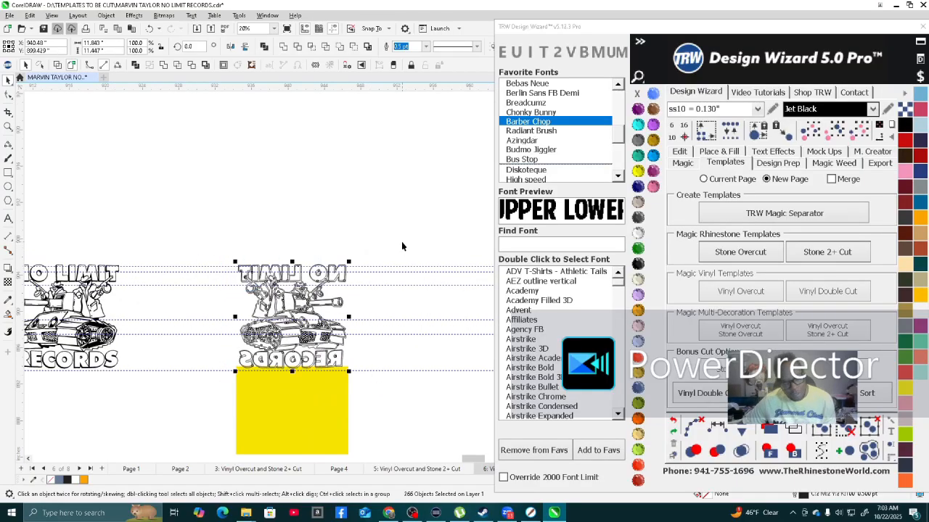
left_click(272, 470)
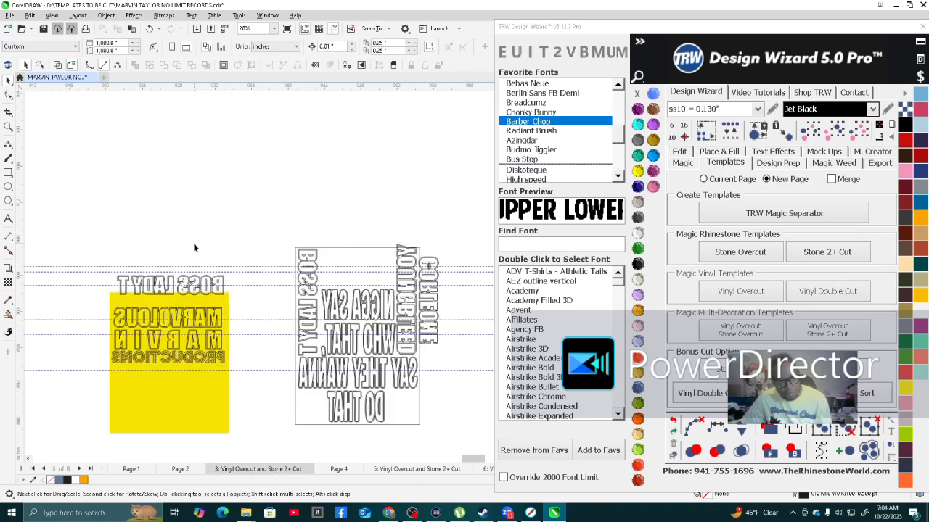
key("ctrl+v")
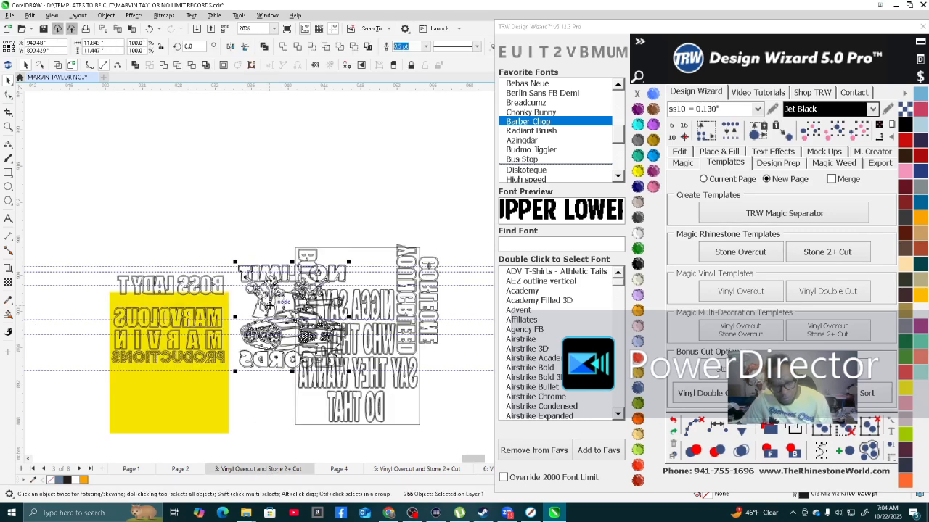
left_click_drag(268, 293, 150, 175)
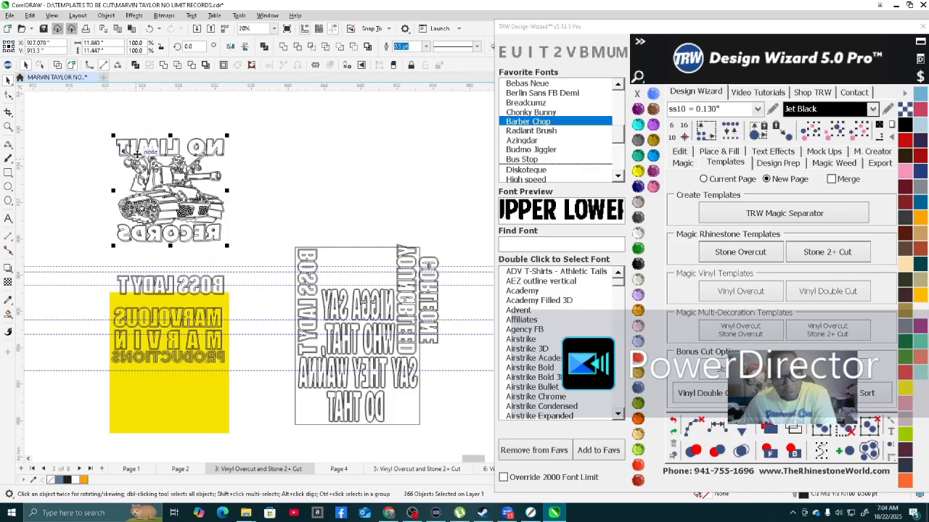
left_click_drag(193, 183, 240, 145)
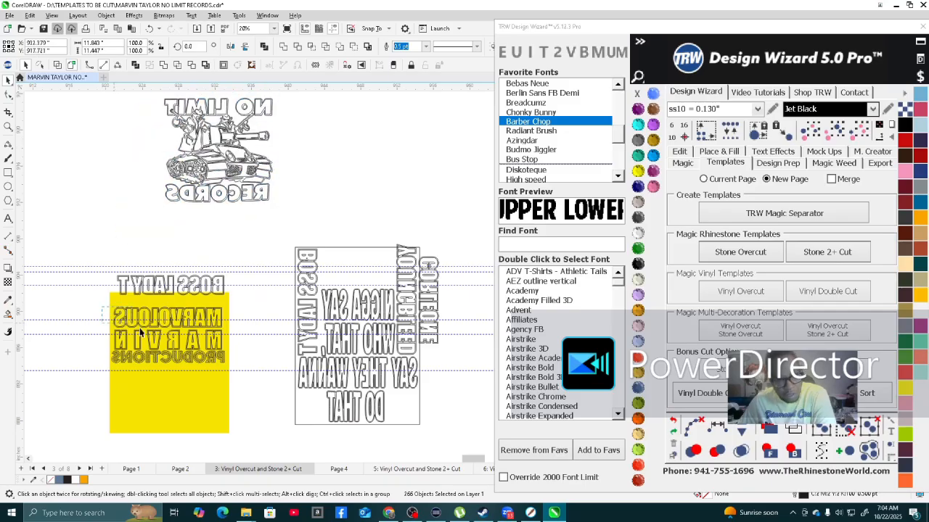
Copy the mirrored MARVOLOUS MARVIN PRODUCTIONS lettering from the yellow block and place it directly beneath RECORDS under the tank artwork.
left_click_drag(90, 304, 232, 386)
left_click_drag(183, 317, 232, 212)
scroll(232, 213, "down", 1)
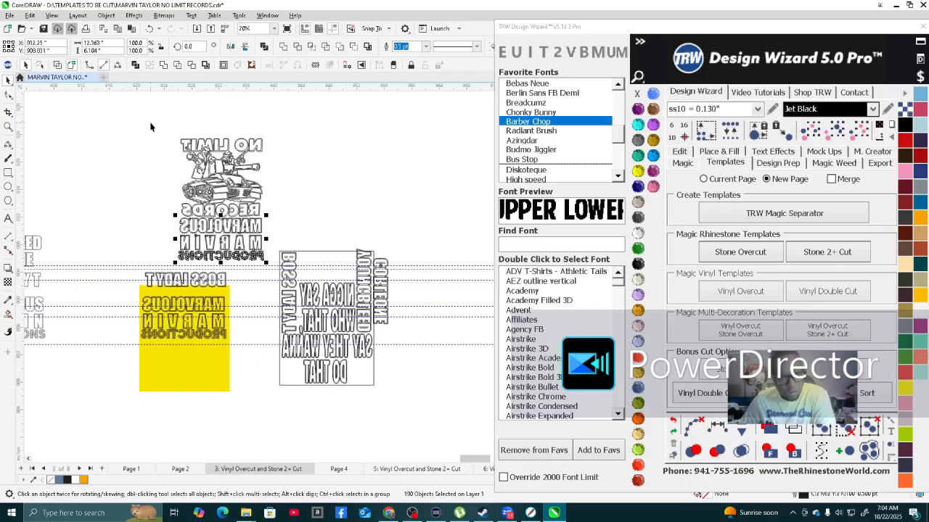
scroll(151, 124, "up", 1)
left_click_drag(181, 131, 327, 330)
scroll(99, 186, "down", 3)
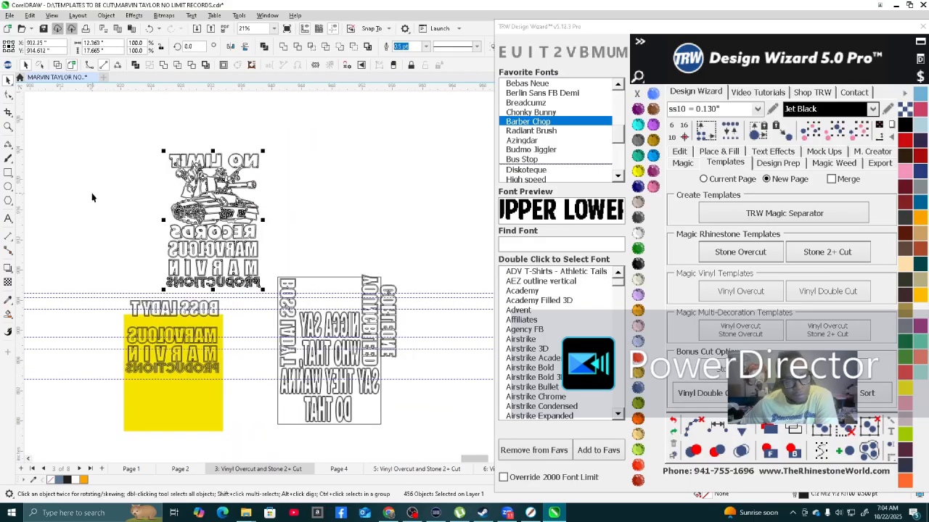
scroll(177, 219, "up", 2)
Widen the frame rectangle around the nested lettering to about 15.84 inches so its right edge encloses the vertical CORLEONE.
left_click(267, 275)
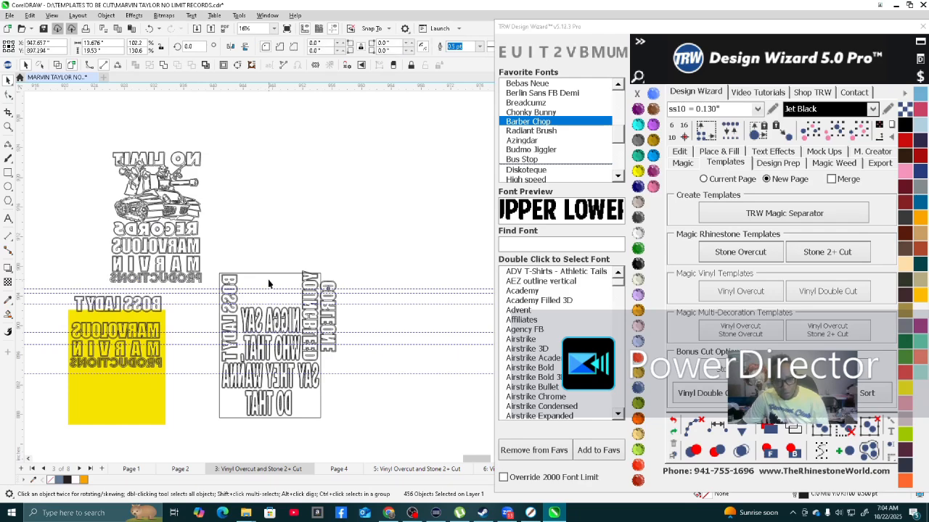
scroll(206, 292, "up", 1)
scroll(364, 377, "up", 4)
scroll(334, 357, "up", 1)
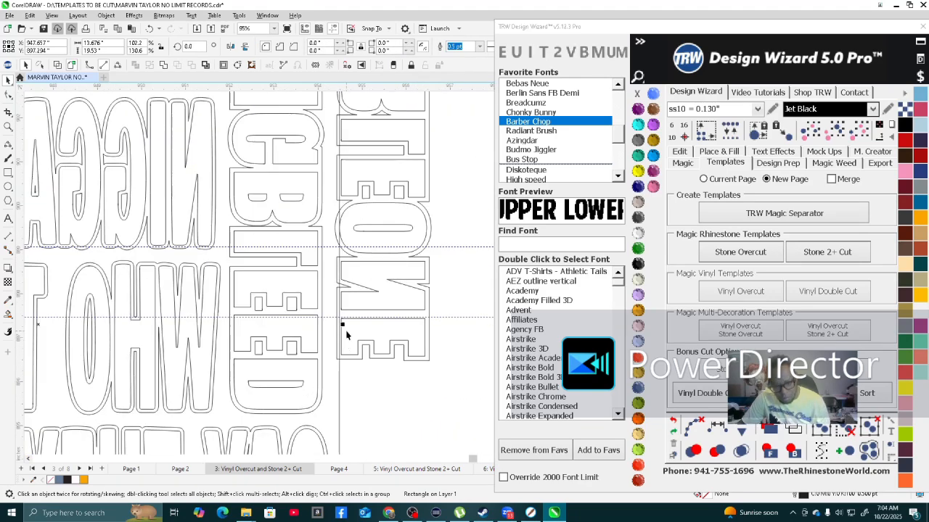
left_click_drag(344, 326, 433, 326)
scroll(411, 285, "down", 2)
scroll(338, 177, "up", 1)
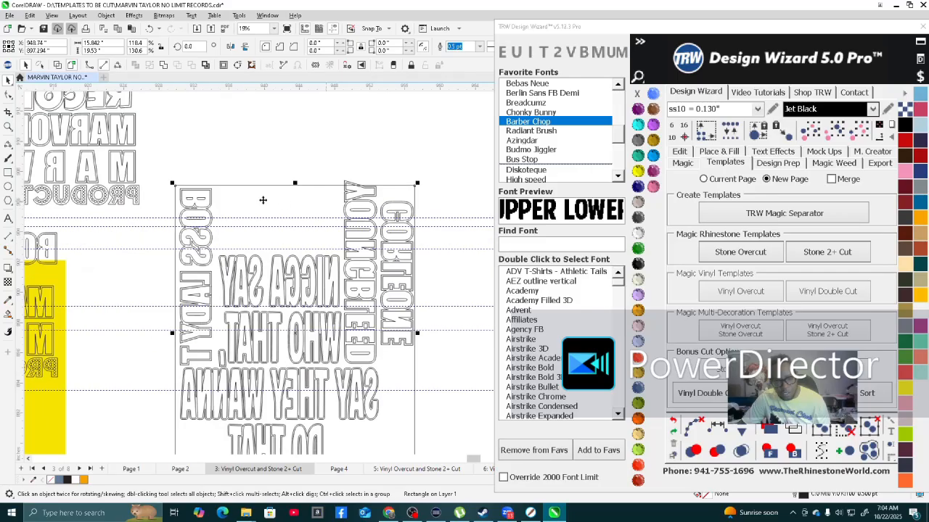
Extend the nested lettering's frame upward to about 20.06 inches tall and widen it slightly to about 15.94 inches.
left_click_drag(333, 174, 329, 155)
scroll(245, 163, "down", 2)
scroll(280, 203, "up", 1)
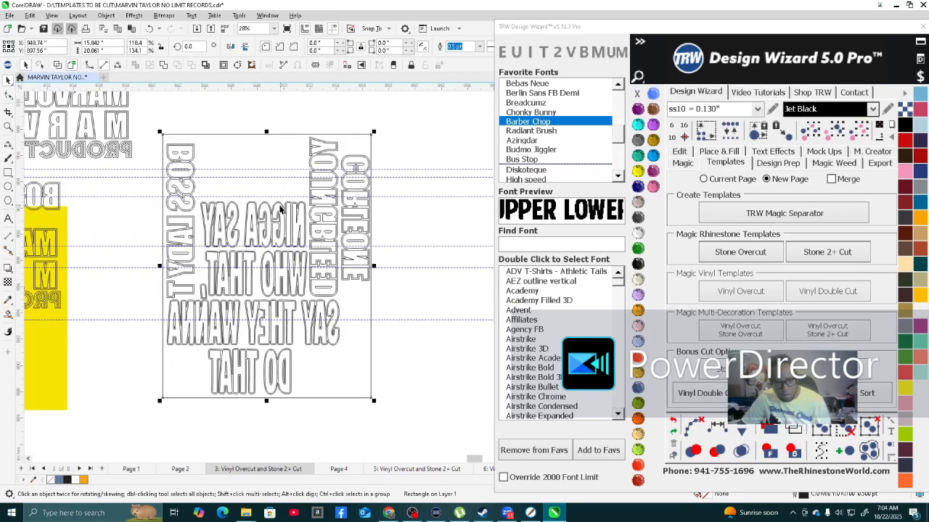
scroll(375, 284, "up", 5)
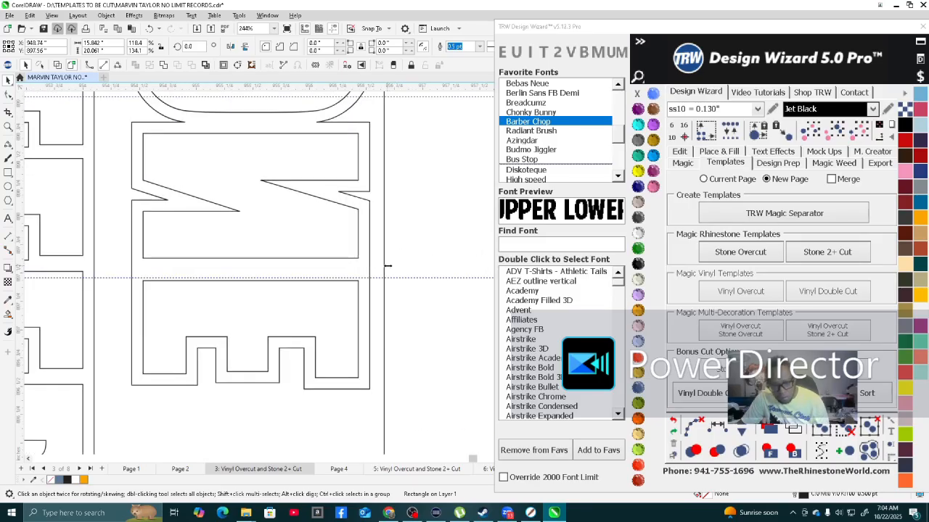
scroll(394, 269, "down", 5)
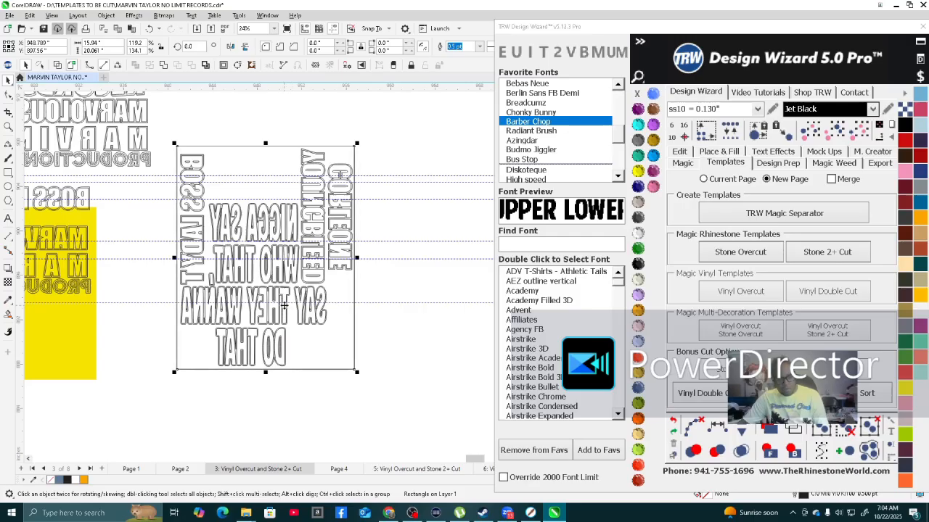
scroll(370, 226, "down", 1)
scroll(313, 218, "up", 2)
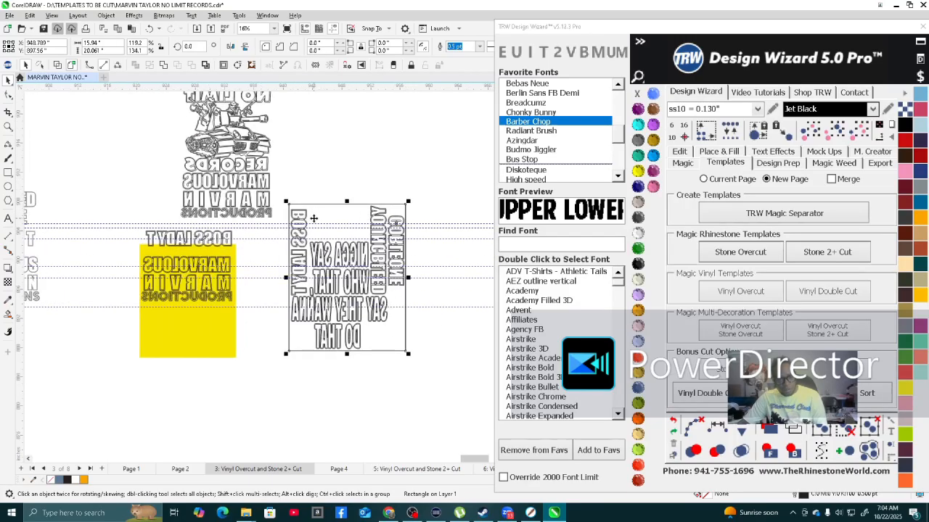
Copy the frame rectangle from the nested lettering and place the copy around the tank artwork and MARVOLOUS MARVIN PRODUCTIONS lettering.
left_click(331, 217)
scroll(364, 280, "down", 4)
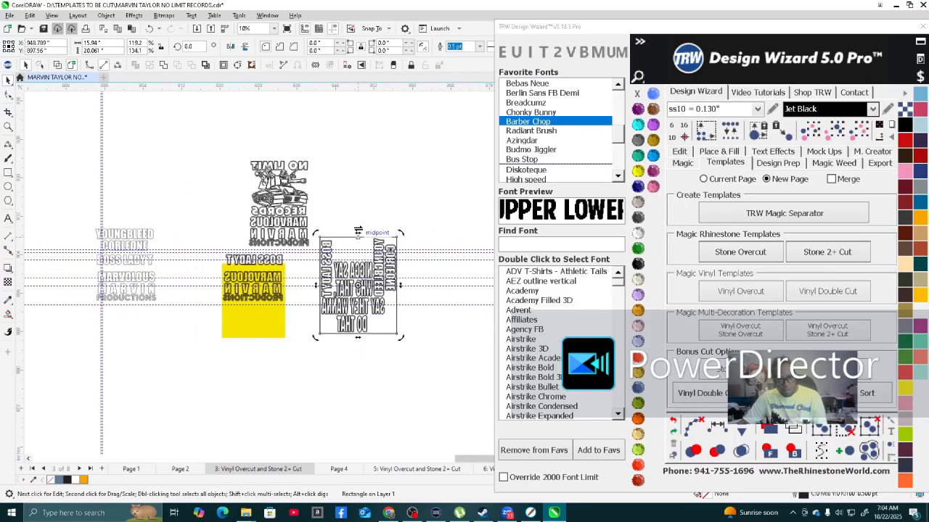
key("Escape")
left_click_drag(354, 247, 275, 163)
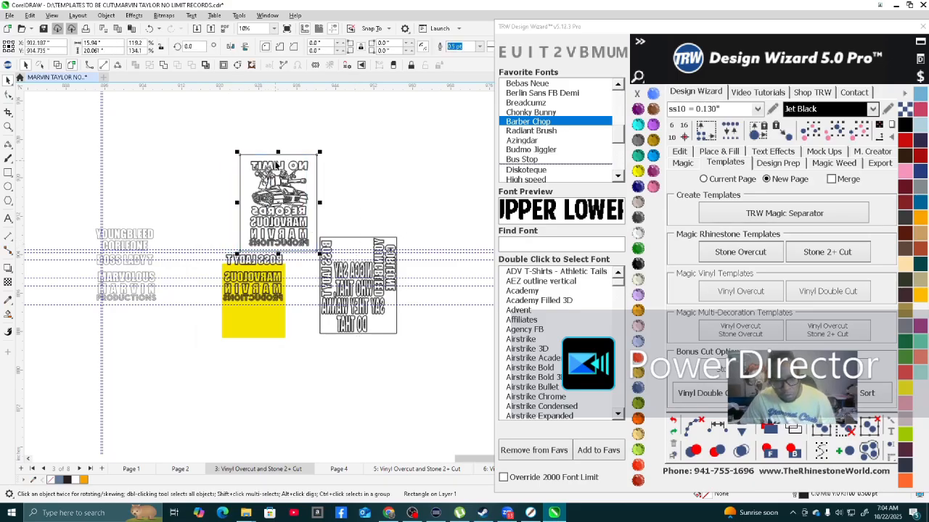
scroll(276, 165, "up", 4)
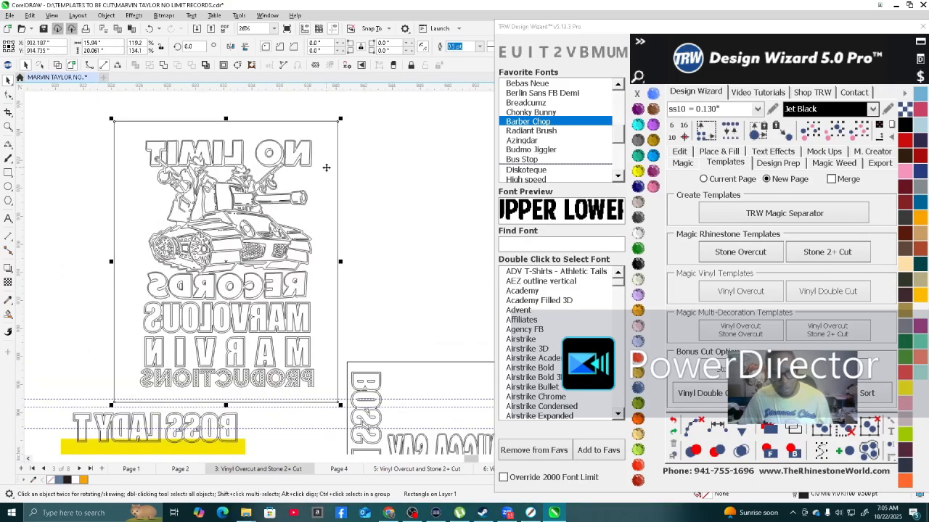
Shrink the tank artwork's frame to about 12.9 by 18.1 inches and shift it slightly to even out the margins.
scroll(326, 168, "up", 1)
left_click_drag(343, 111, 330, 120)
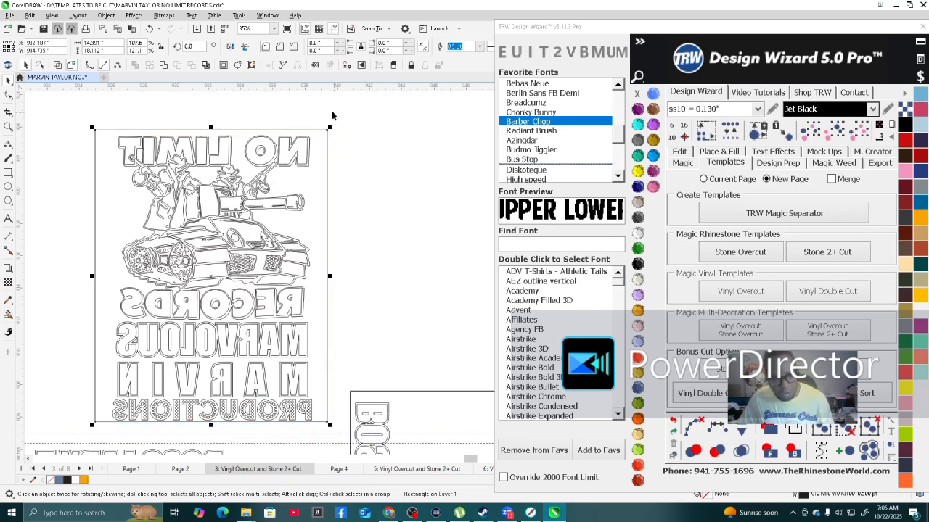
scroll(414, 180, "up", 2)
scroll(259, 196, "up", 2)
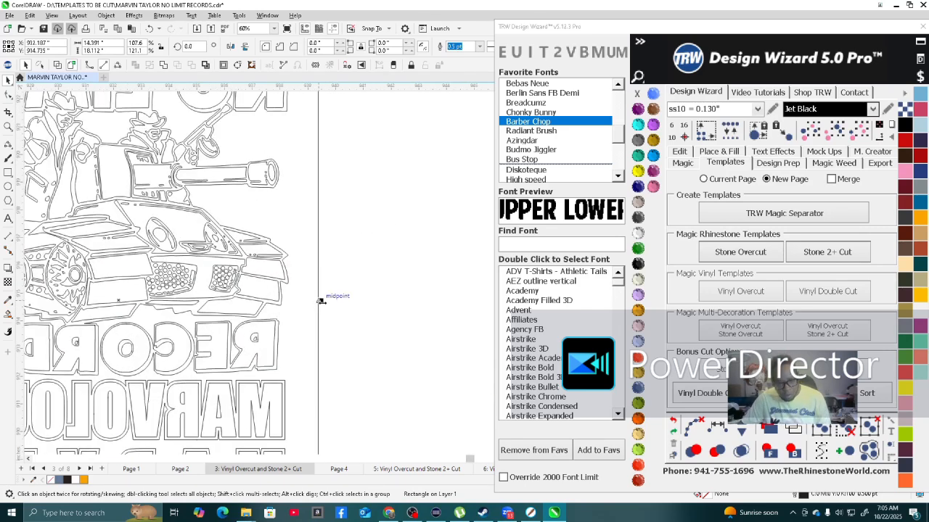
left_click_drag(317, 302, 300, 305)
scroll(274, 271, "down", 3)
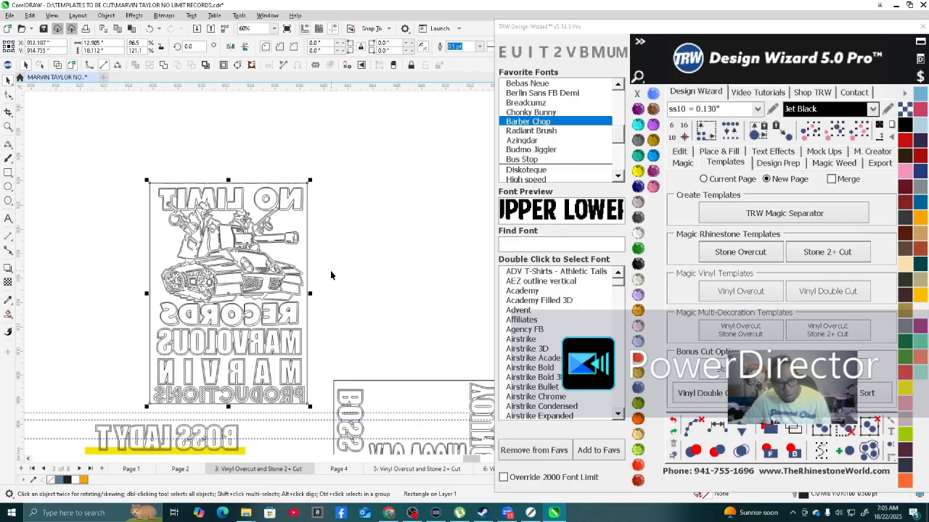
scroll(142, 193, "up", 3)
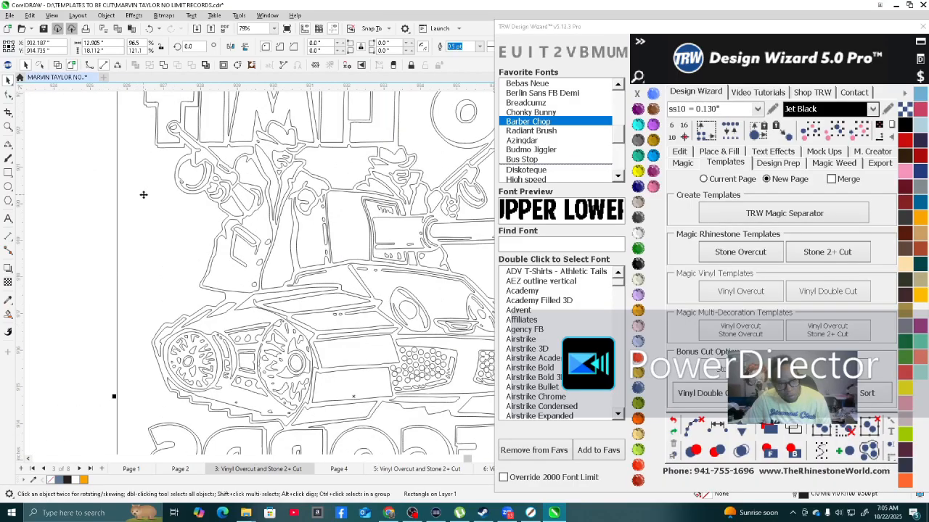
scroll(148, 201, "down", 5)
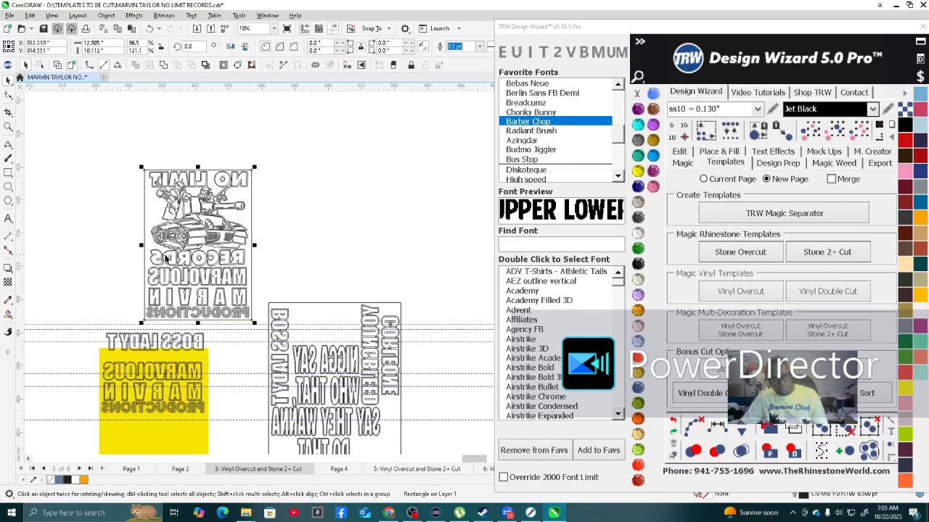
scroll(174, 265, "down", 3)
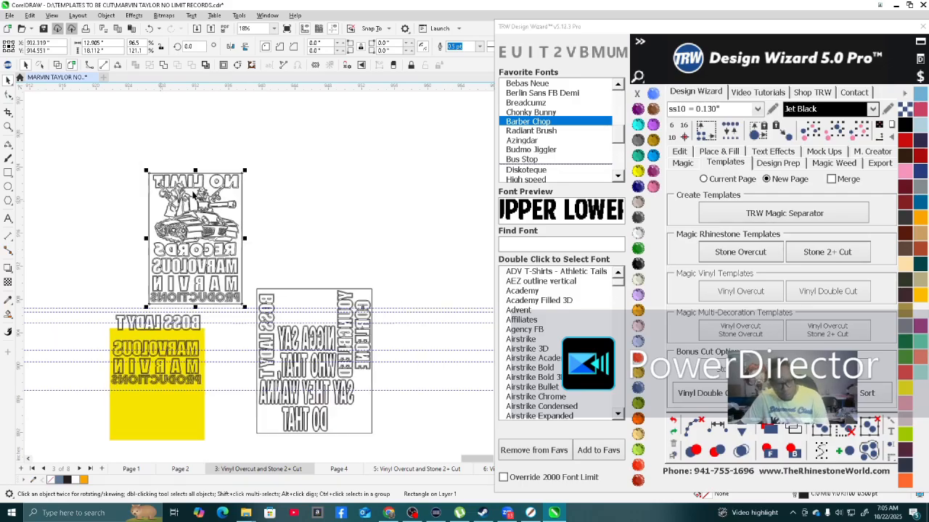
Examine the framed layouts on page 3 and compare them with the framed phrase template on page 5.
left_click(180, 270)
scroll(182, 270, "up", 2)
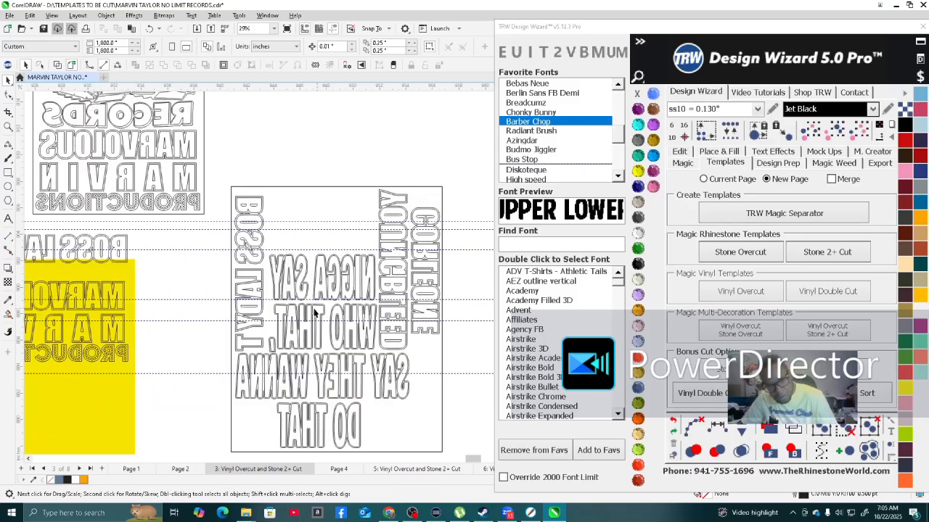
scroll(275, 299, "down", 2)
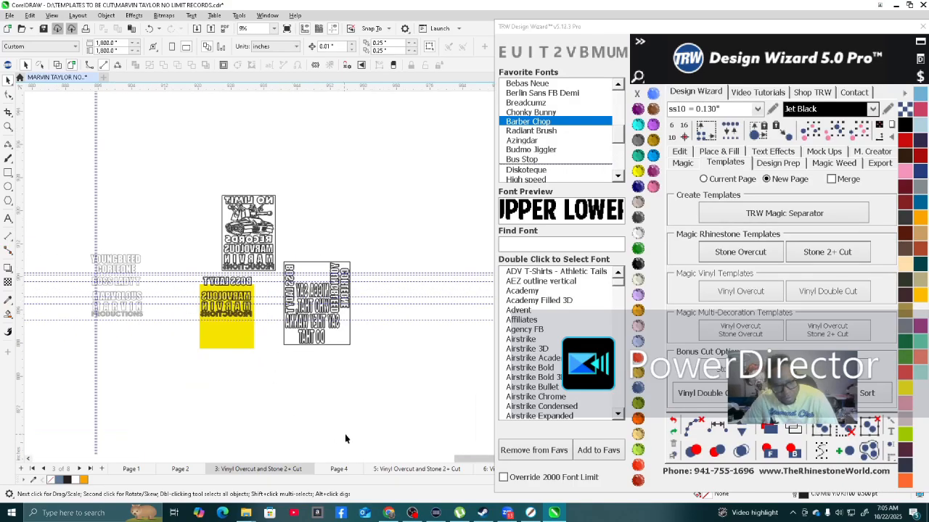
left_click(406, 470)
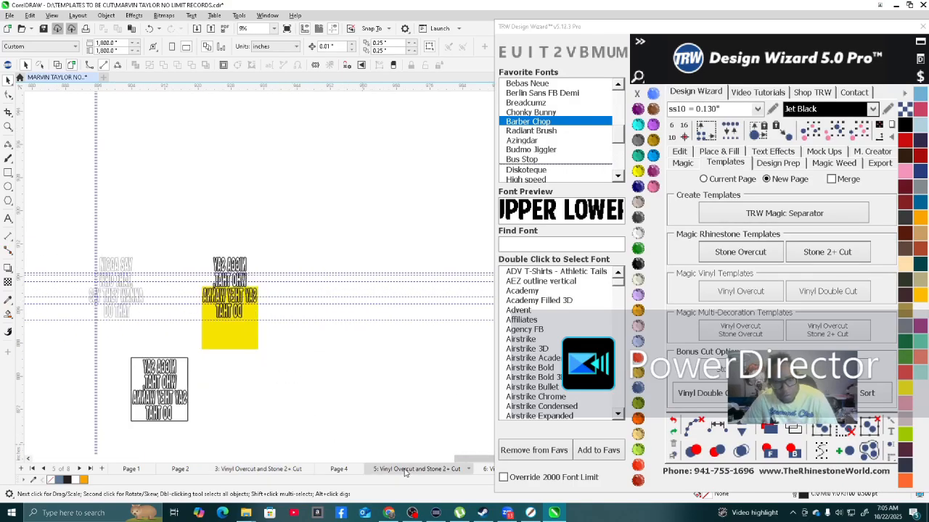
scroll(161, 398, "up", 3)
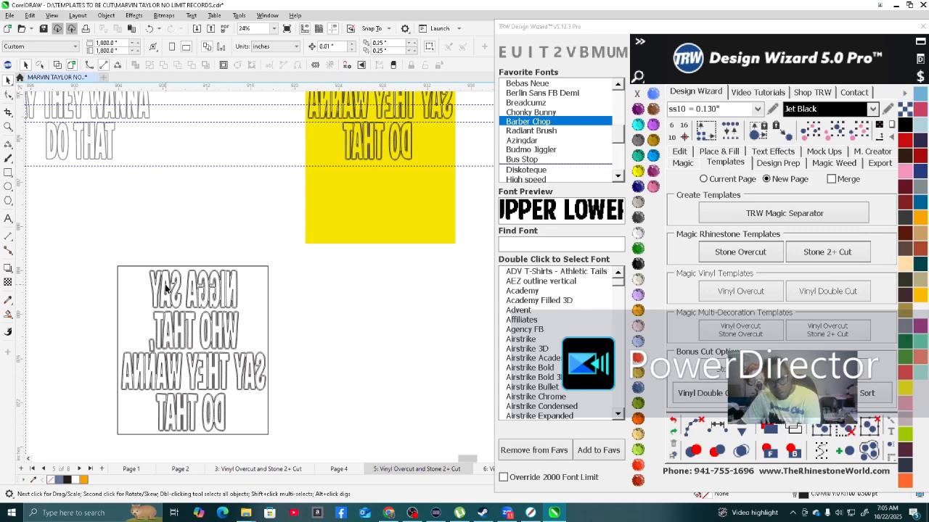
scroll(257, 376, "down", 2)
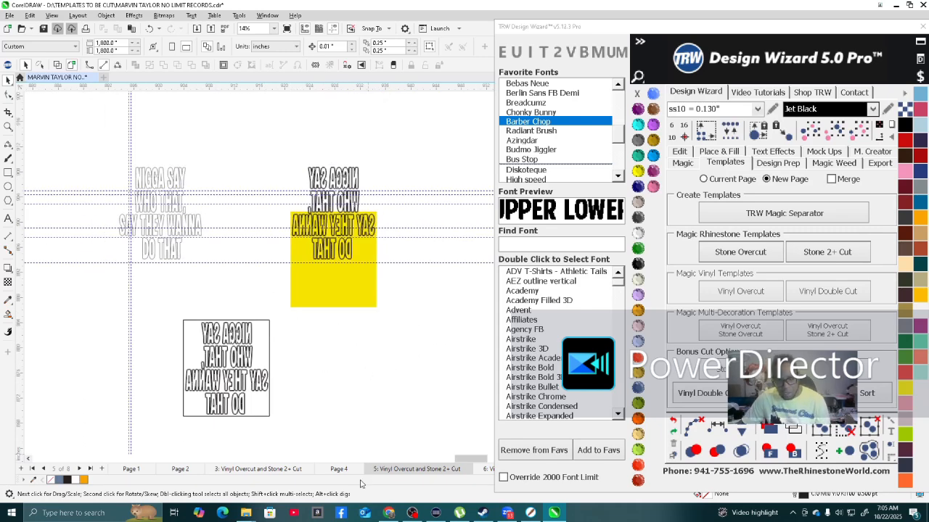
left_click(281, 469)
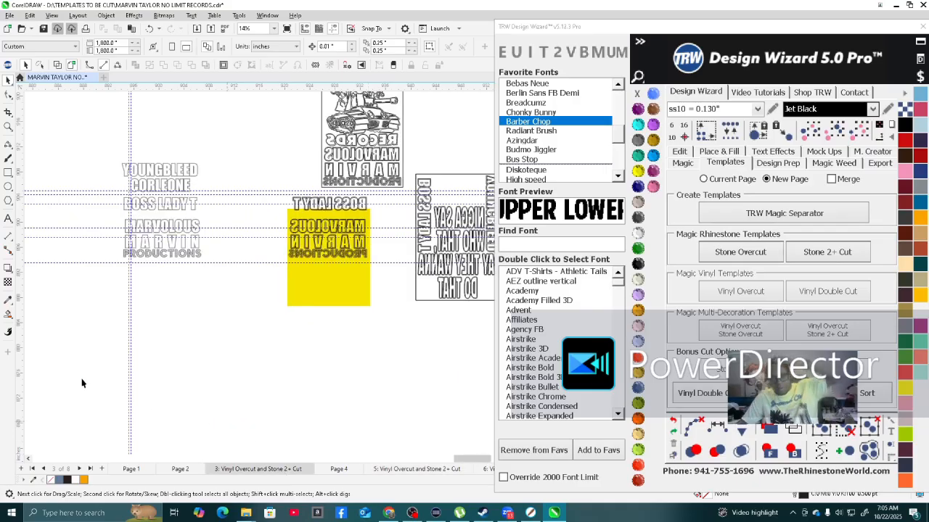
scroll(146, 396, "down", 2)
scroll(394, 305, "up", 2)
Export the framed BOSS LADY T and phrase lettering as an SVG, ending the file name with NO LIMIT CUT FILE back 1.
left_click_drag(278, 303, 218, 229)
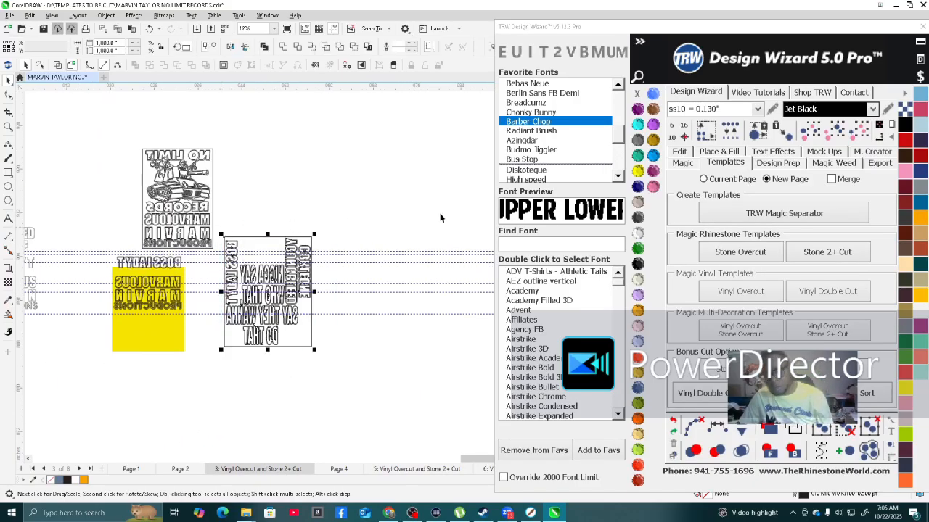
left_click(880, 163)
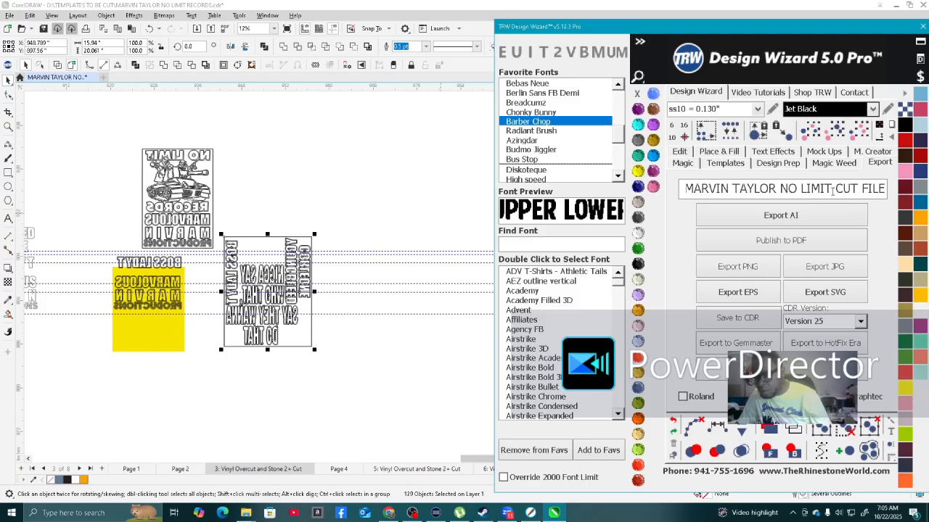
type("ba")
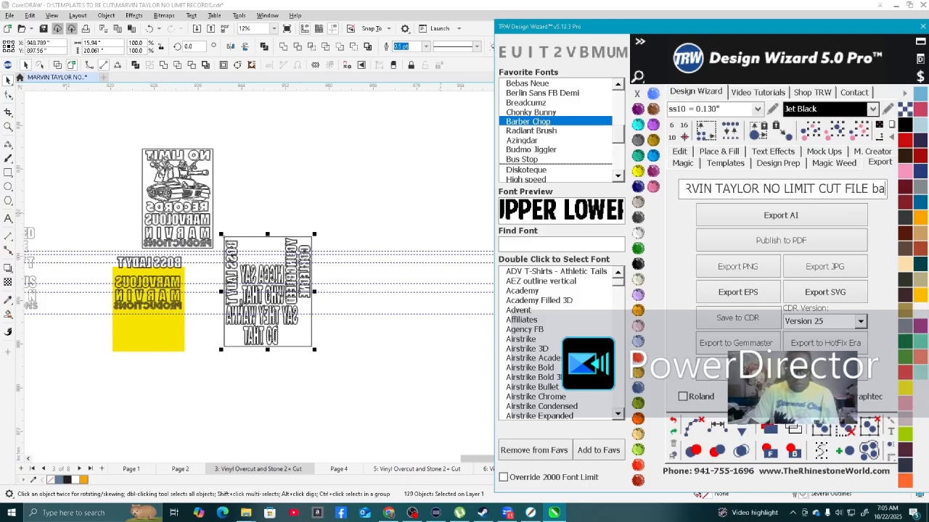
type("ck 1")
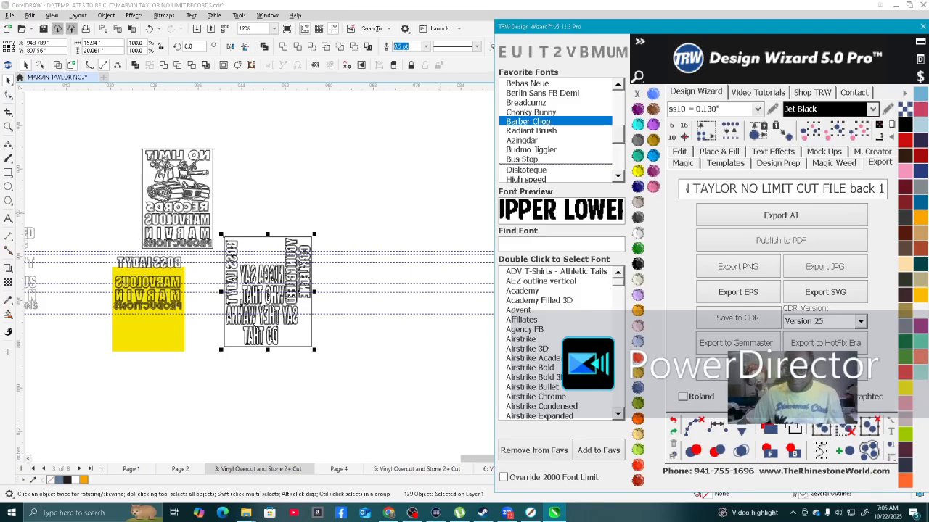
left_click(834, 293)
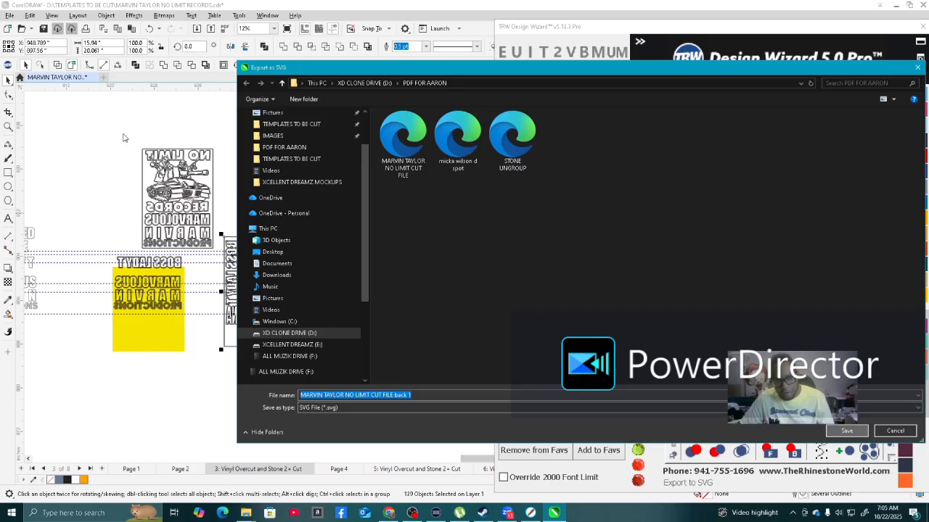
left_click(849, 431)
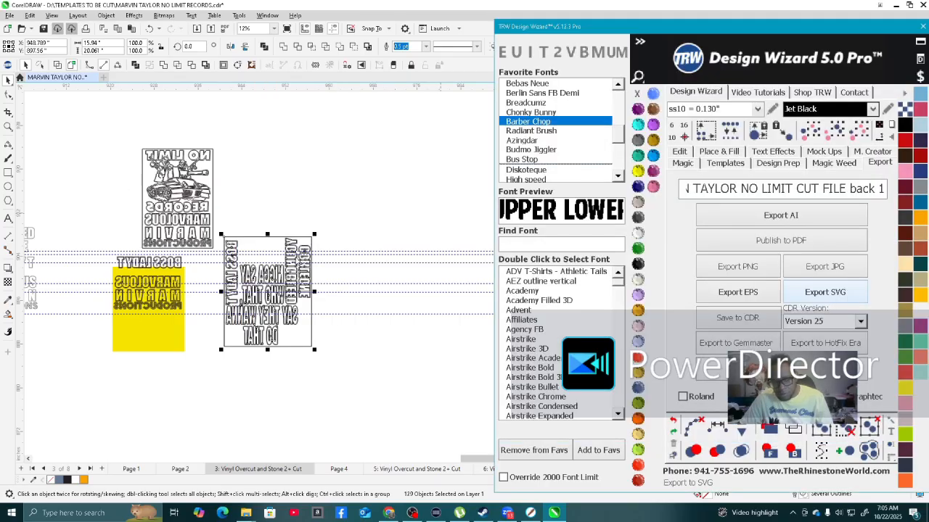
Export the framed tank artwork and MARVOLOUS MARVIN PRODUCTIONS lettering as an SVG, ending the file name with NO LIMIT CUT front.
left_click_drag(129, 130, 218, 252)
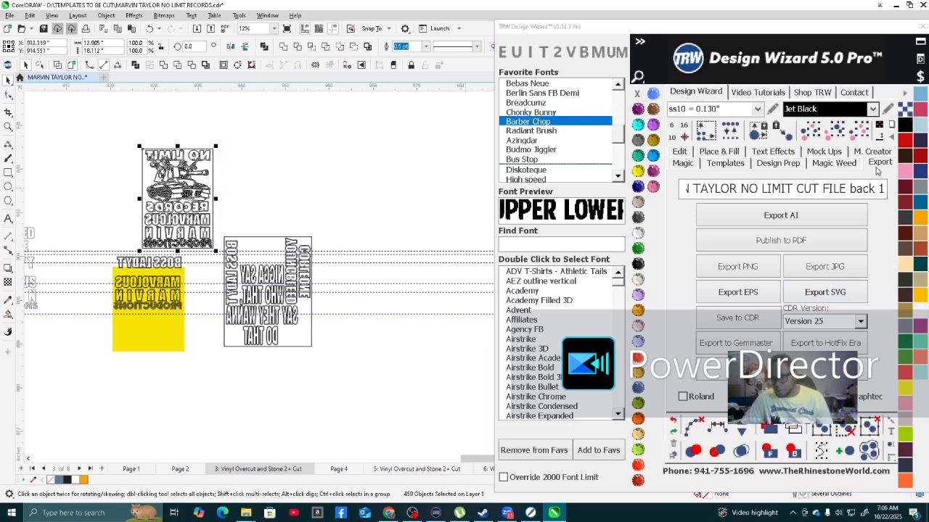
left_click(885, 192)
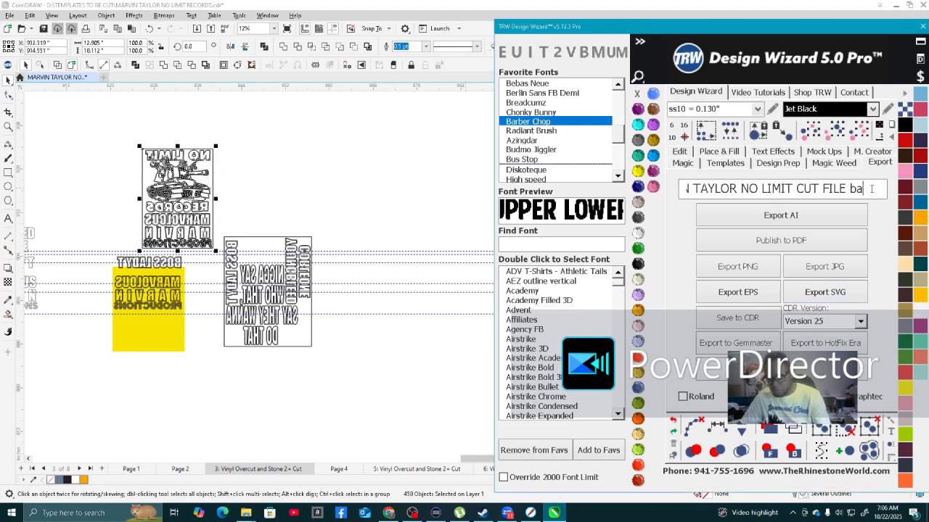
key("BackSpace")
key("BackSpace")
key("BackSpace")
key("BackSpace")
key("BackSpace")
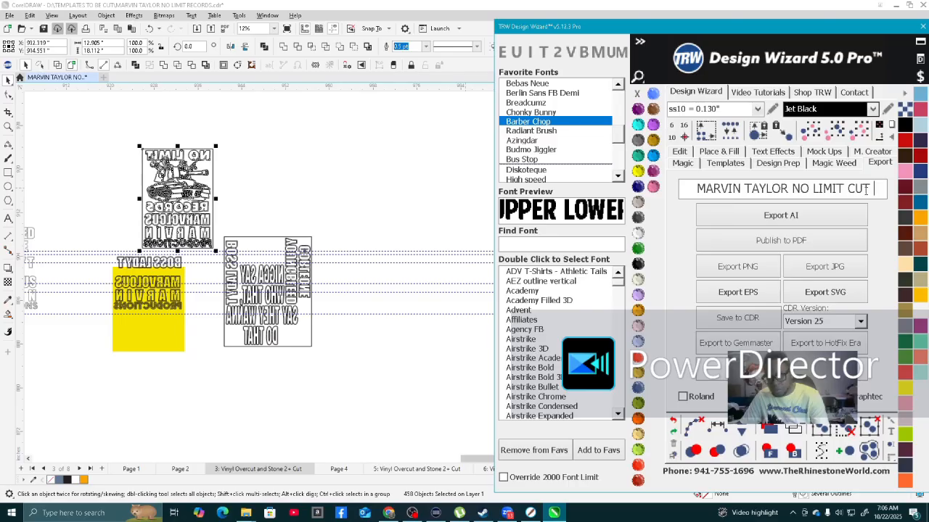
scroll(185, 196, "up", 3)
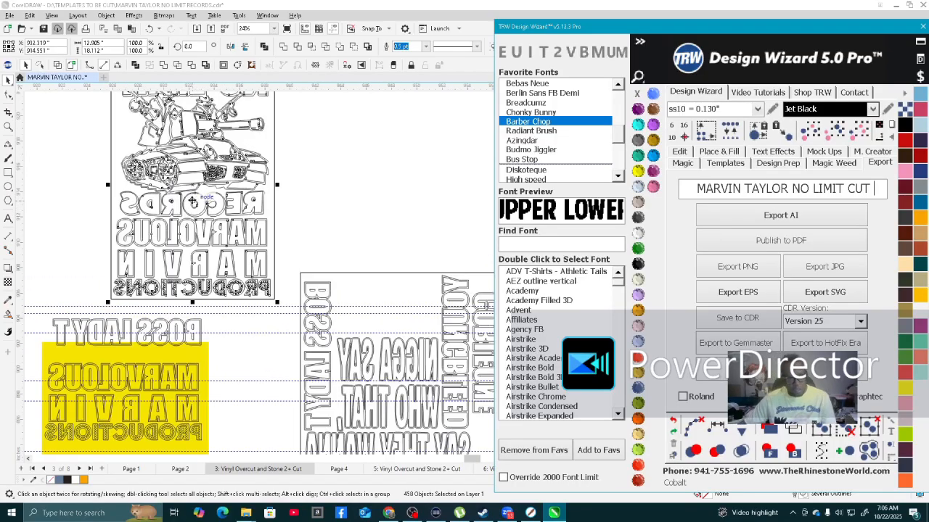
type("front")
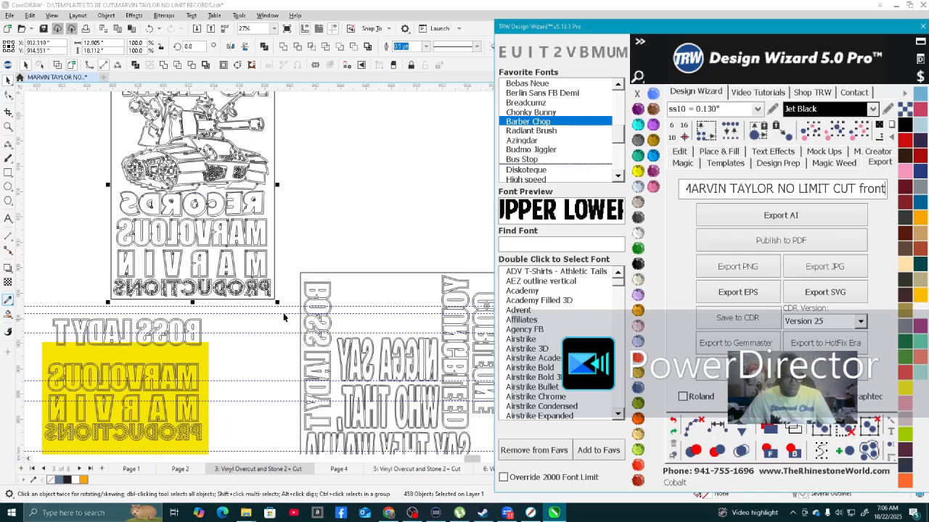
scroll(154, 251, "up", 4)
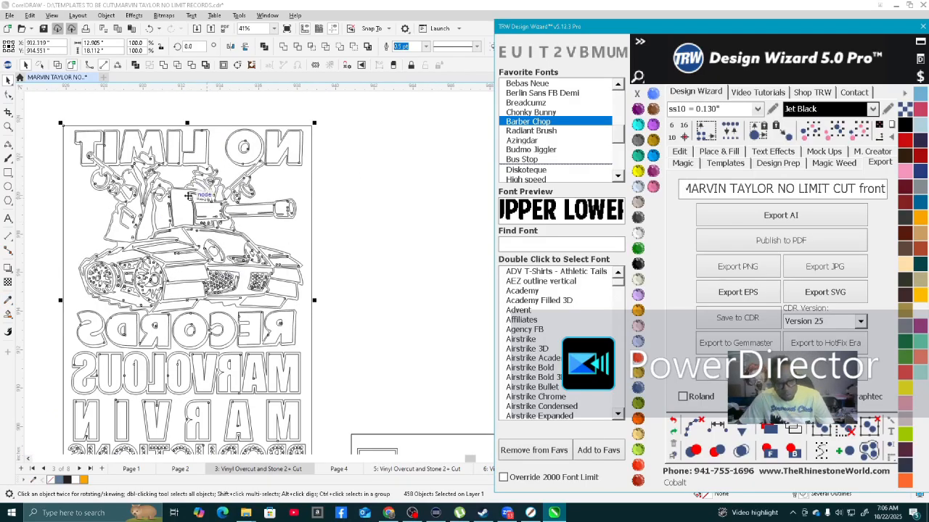
scroll(177, 174, "down", 5)
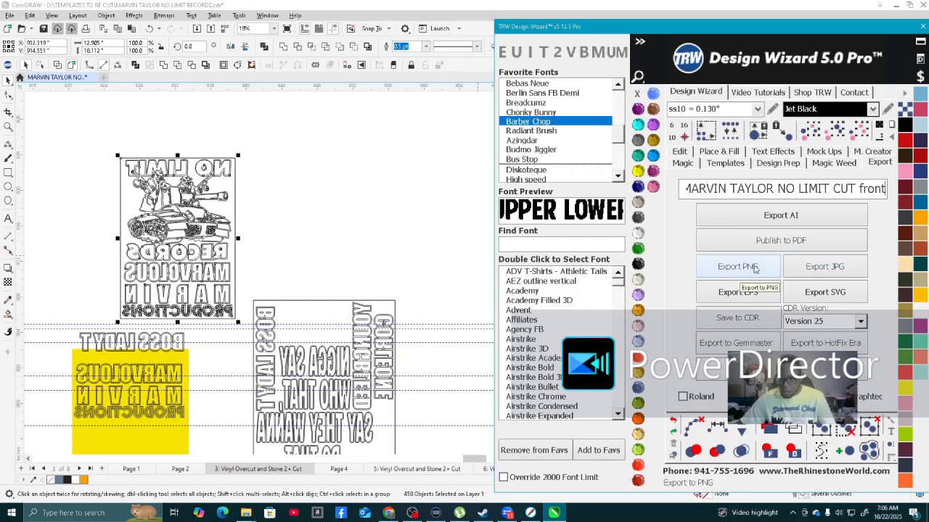
left_click(825, 292)
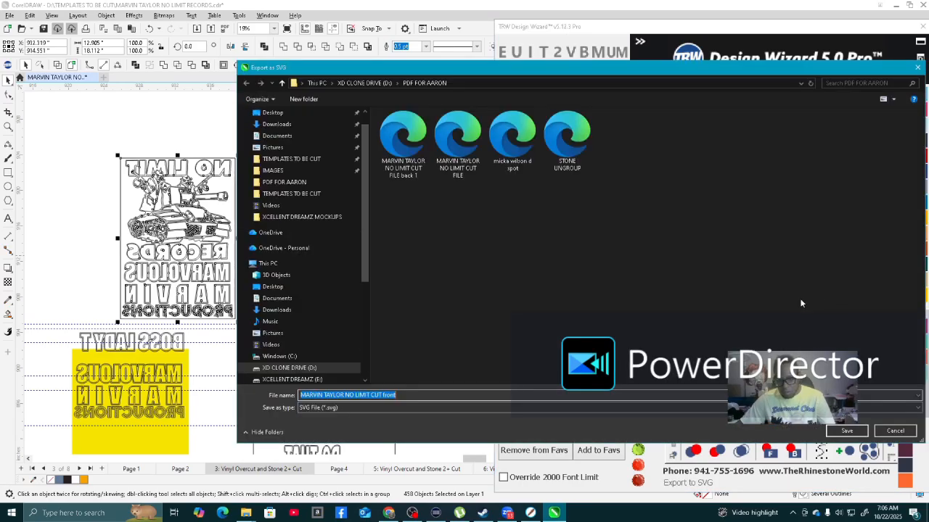
left_click(845, 432)
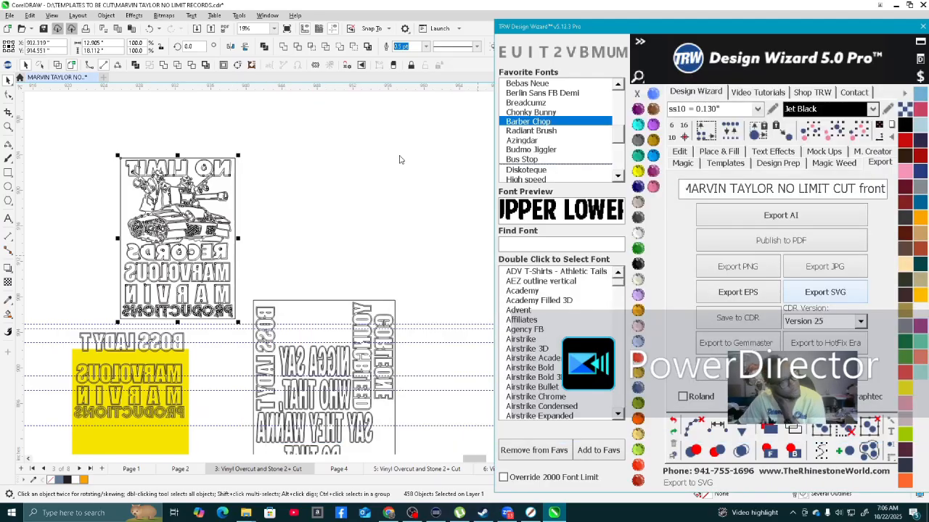
Export the framed phrase template on page 5 as an SVG, ending the file name with NO LIMIT CUT 2 backs.
scroll(274, 163, "down", 1)
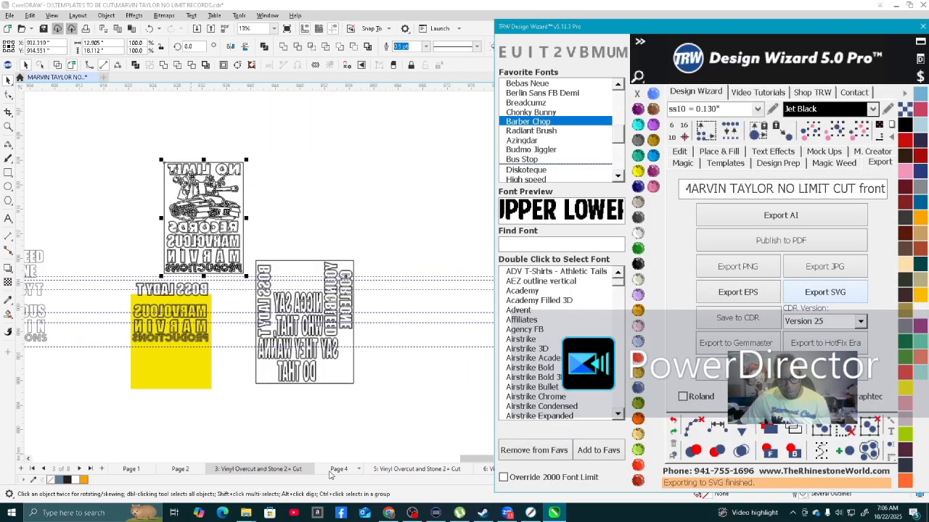
left_click(417, 472)
scroll(361, 314, "down", 2)
scroll(215, 439, "up", 1)
scroll(214, 438, "up", 1)
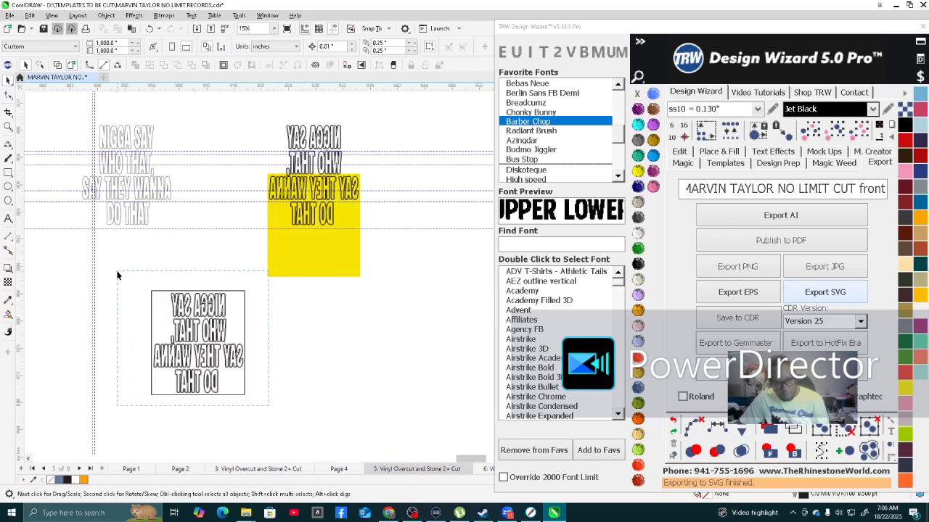
left_click_drag(117, 285, 117, 284)
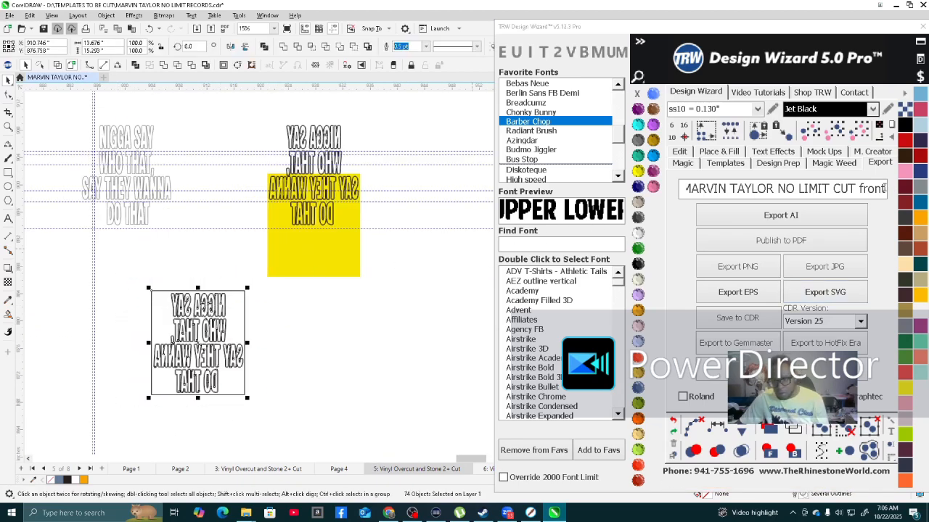
left_click(863, 189)
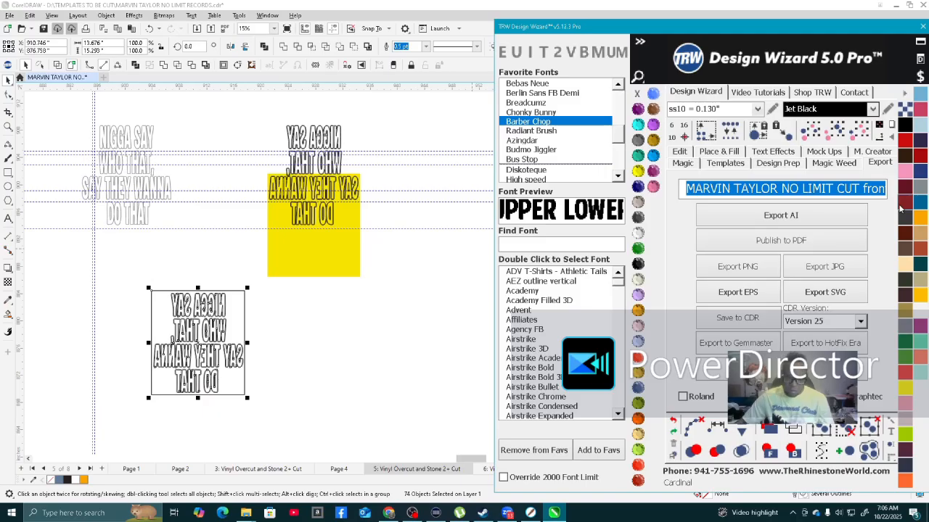
left_click(863, 189)
key("BackSpace")
key("BackSpace")
key("BackSpace")
key("BackSpace")
key("BackSpace")
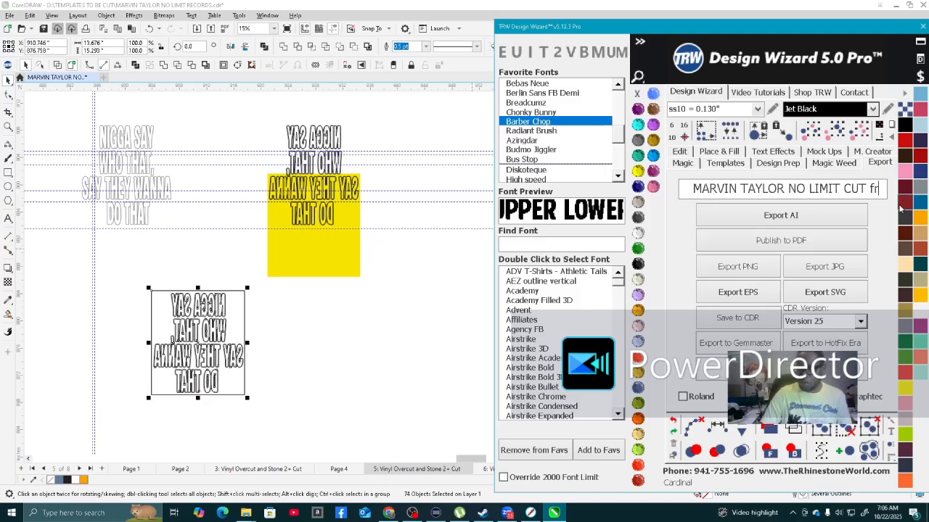
type("2 backs")
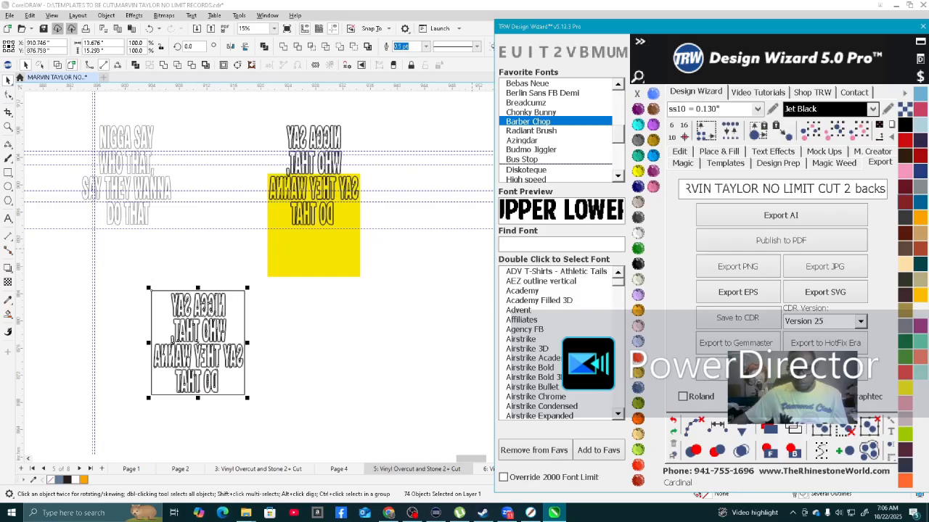
left_click(824, 292)
left_click(846, 430)
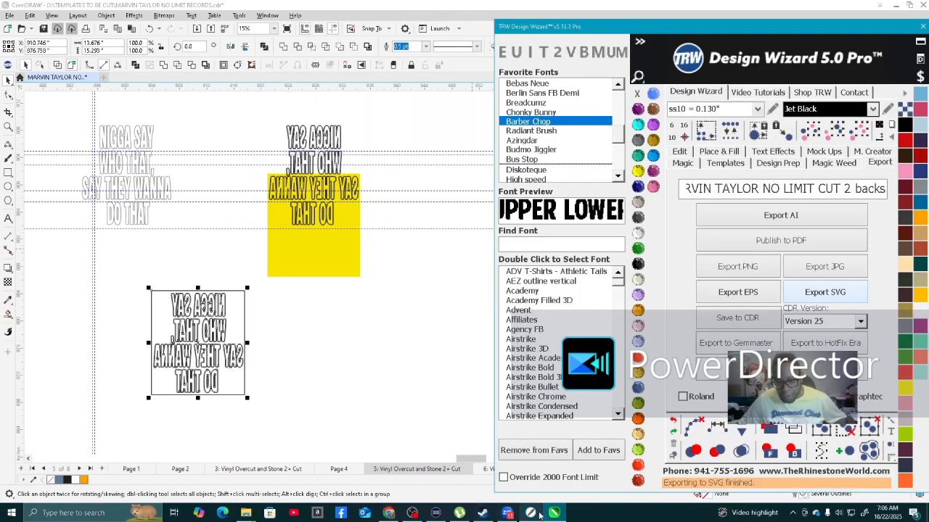
Switch to Sure Cuts A Lot 3 Pro and delete the old tank artwork from the mat.
left_click(533, 513)
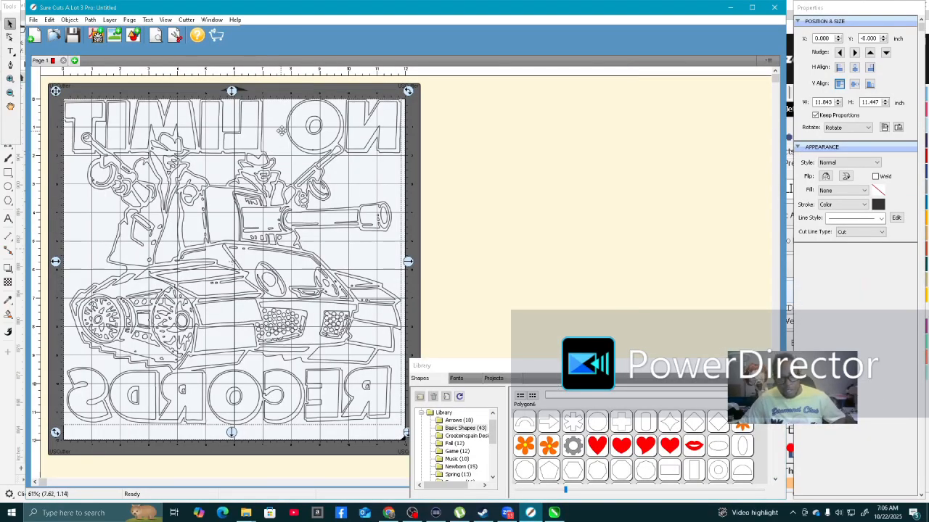
key("Delete")
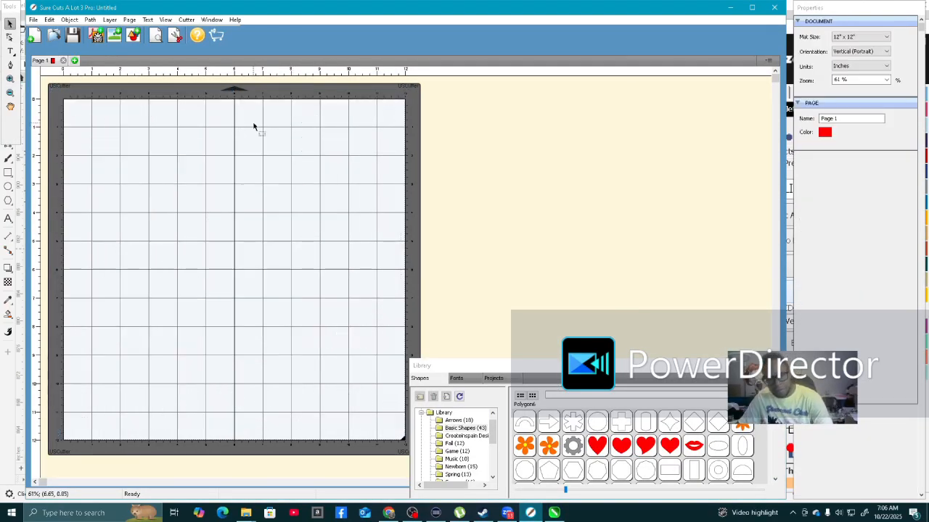
Browse for an import in the folder of exported cut files, showing details sorted newest first with full file names readable.
left_click(33, 19)
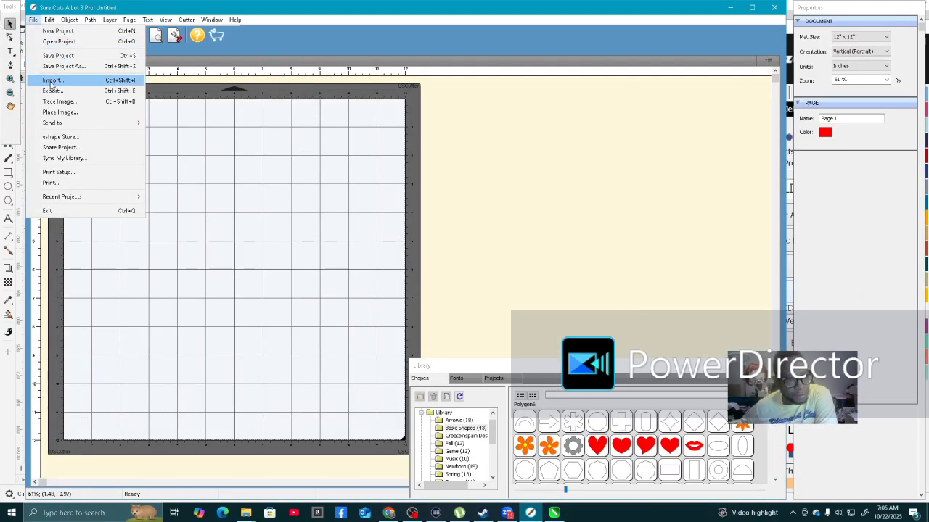
left_click(56, 81)
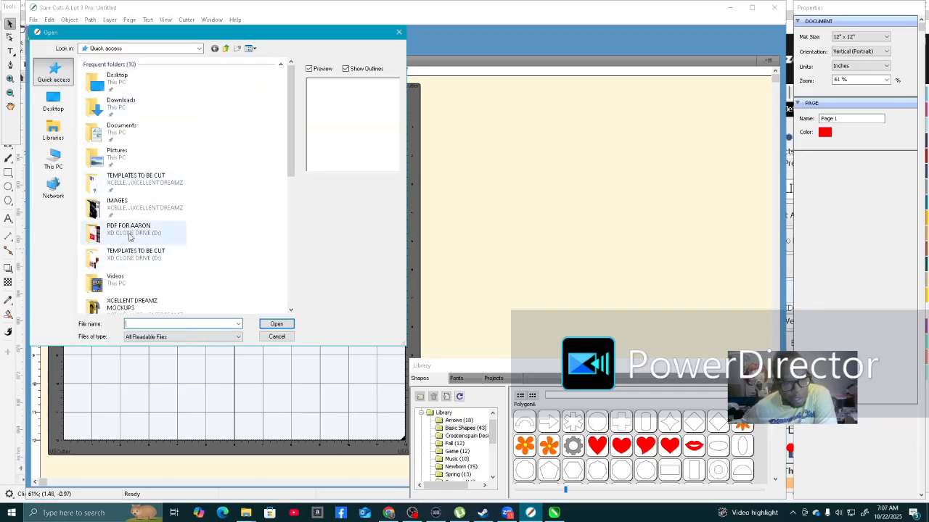
double_click(132, 233)
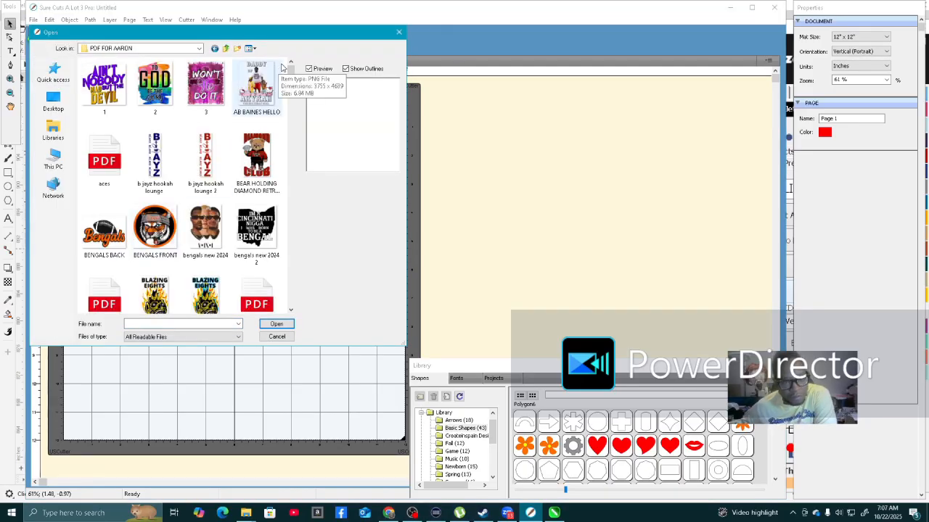
left_click(248, 48)
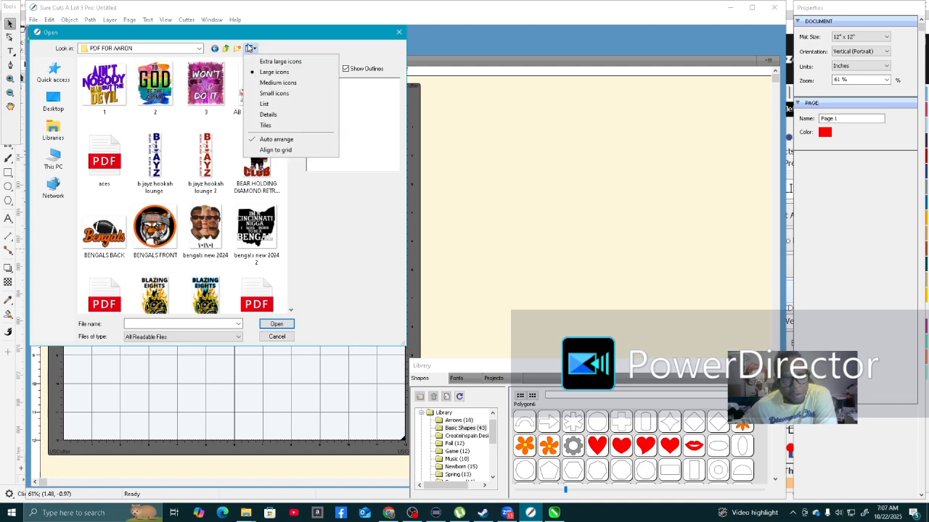
left_click(272, 116)
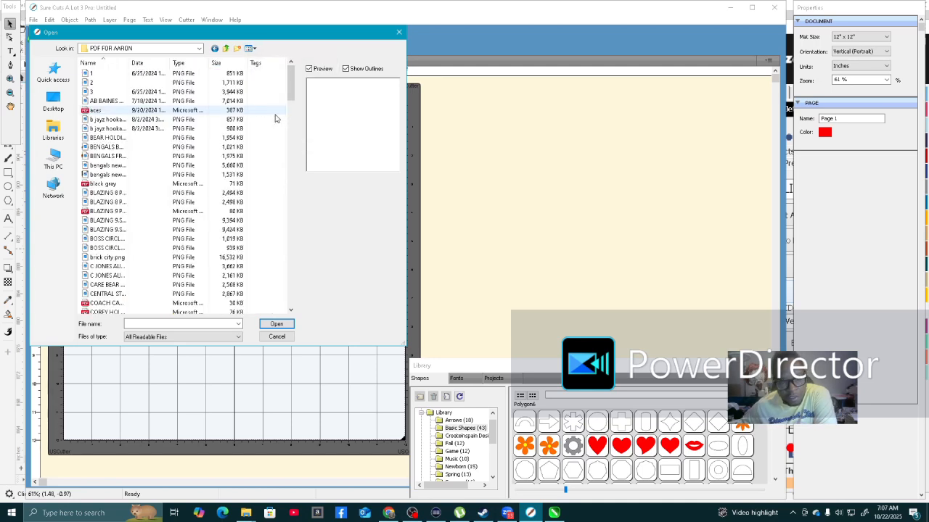
left_click(143, 64)
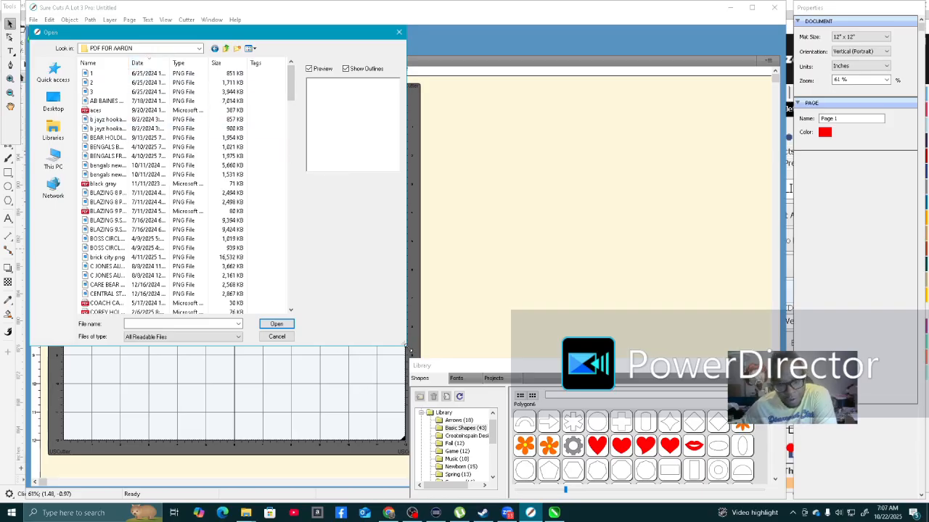
left_click_drag(407, 346, 606, 347)
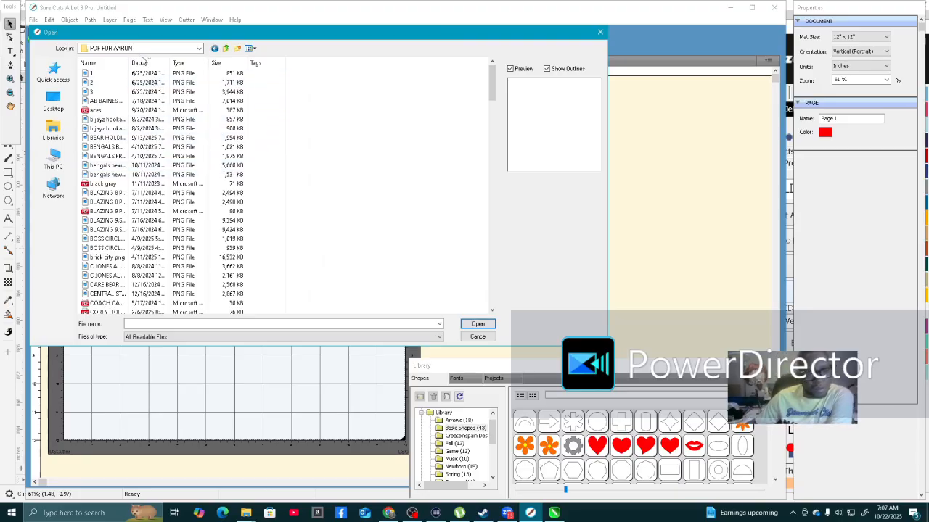
left_click(147, 63)
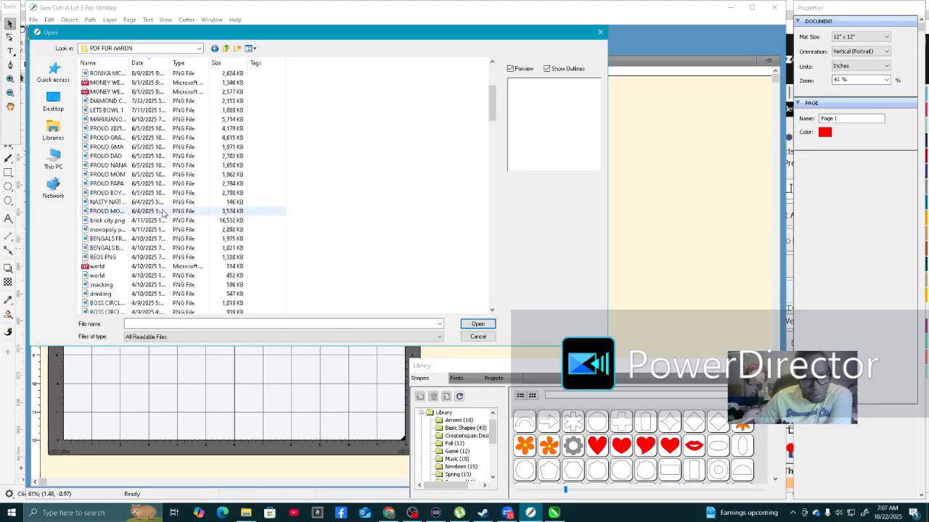
left_click_drag(133, 63, 235, 62)
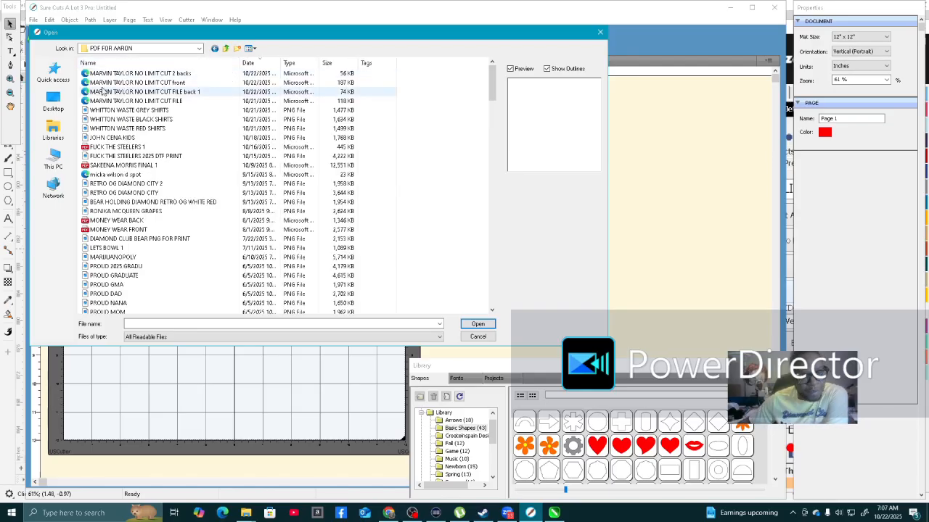
Compare the previews of the NO LIMIT cut files and import the one ending in NO LIMIT CUT front.
left_click(174, 93)
left_click(168, 103)
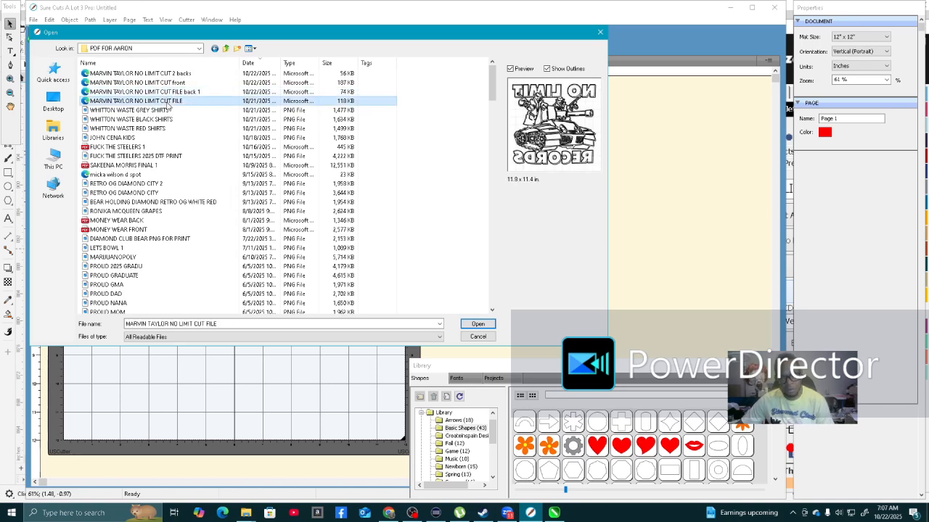
left_click(170, 92)
left_click(172, 84)
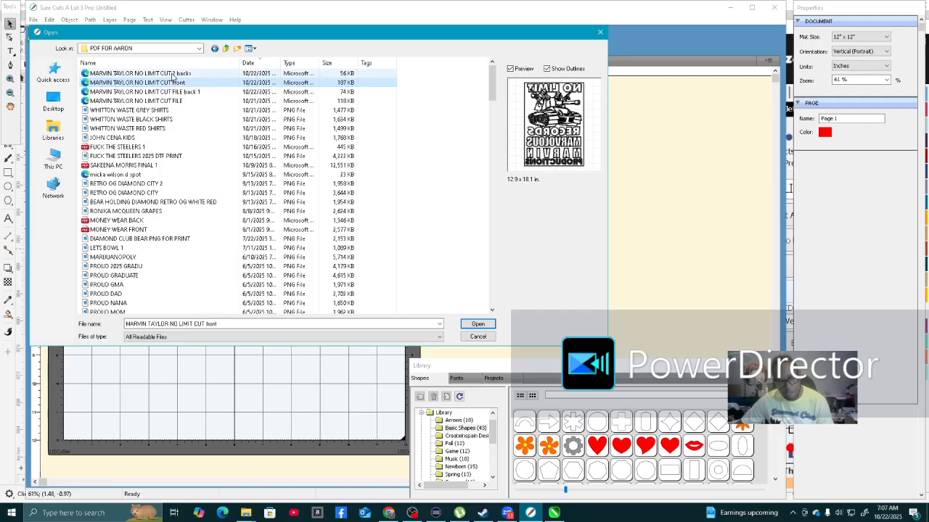
left_click(172, 75)
left_click(174, 84)
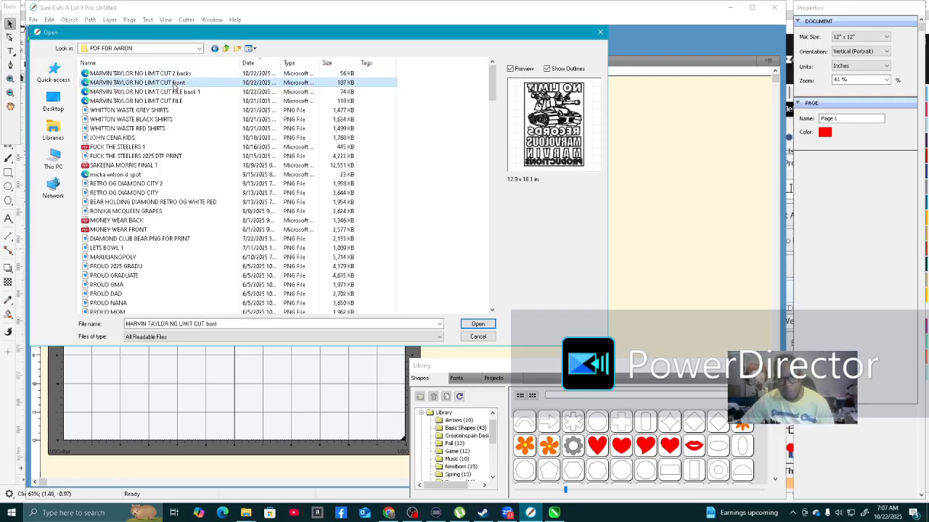
left_click(185, 92)
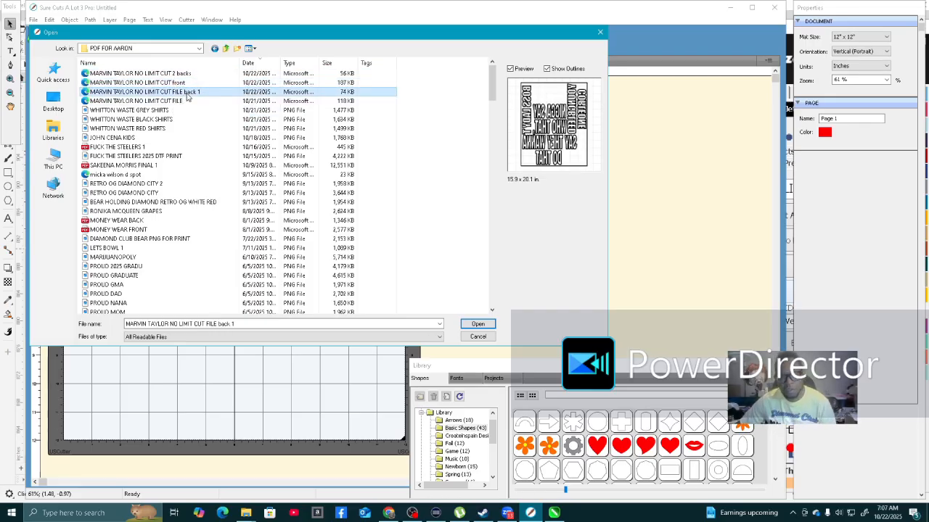
left_click(163, 101)
left_click(171, 73)
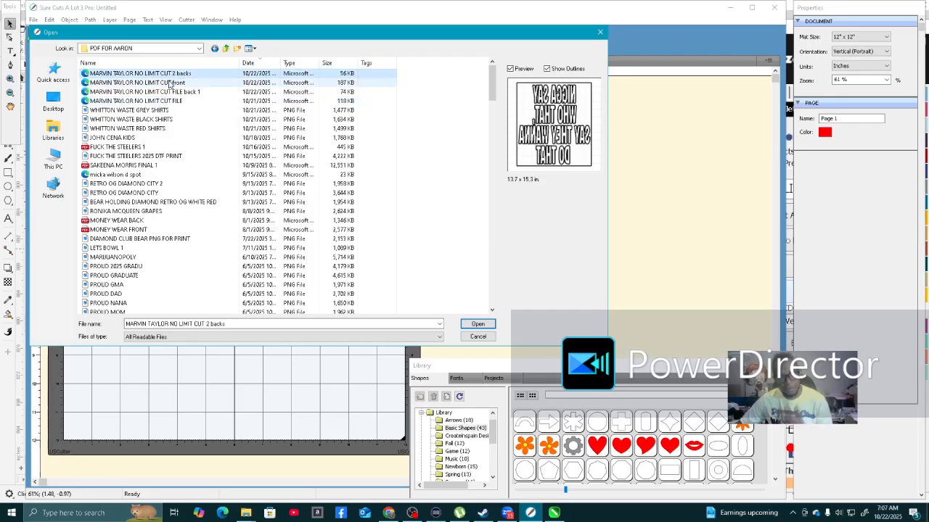
left_click(171, 82)
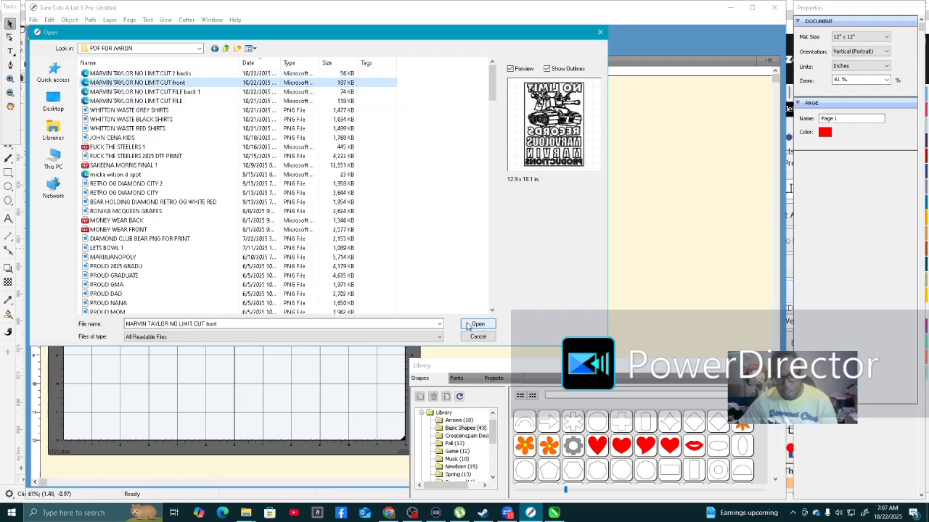
left_click(475, 328)
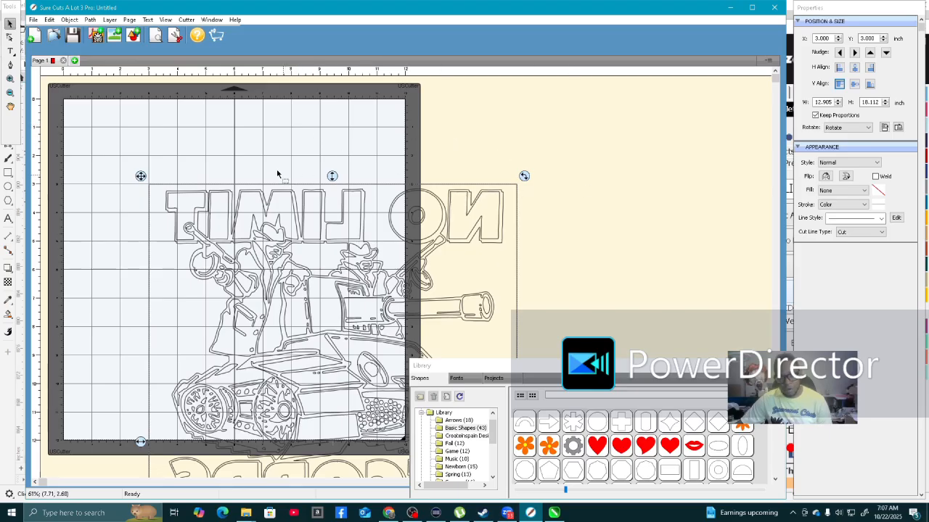
Align the imported NO LIMIT front artwork to the mat's left and top edges.
left_click(840, 66)
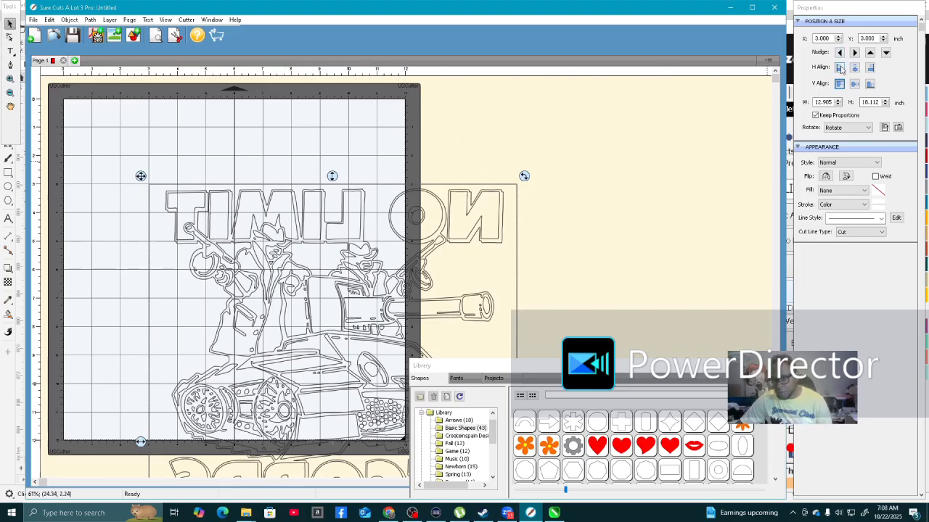
left_click(840, 85)
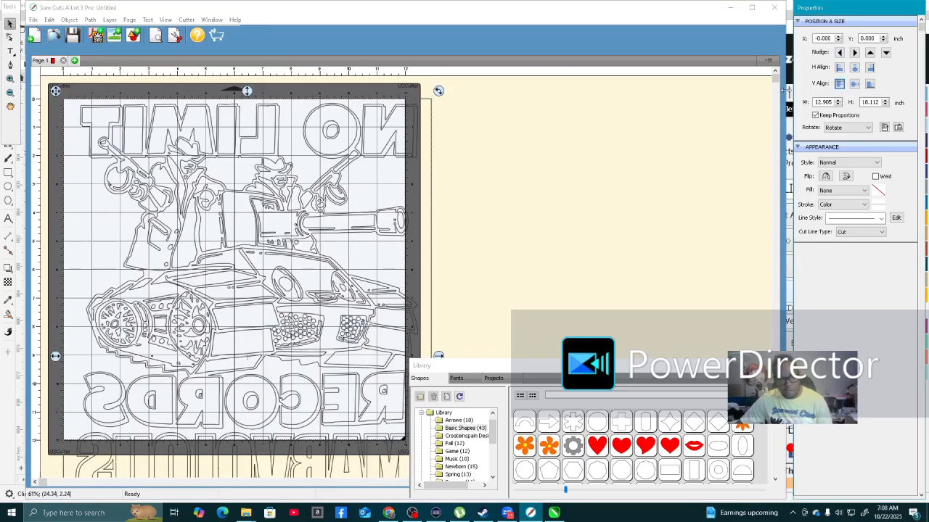
left_click(521, 174)
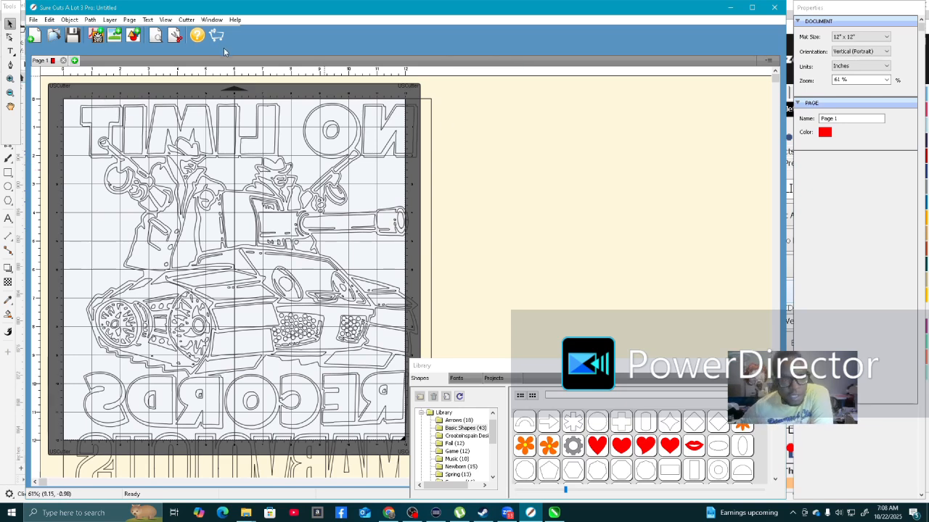
Set a custom mat size 19.5 inches wide and 20 inches high.
left_click(187, 19)
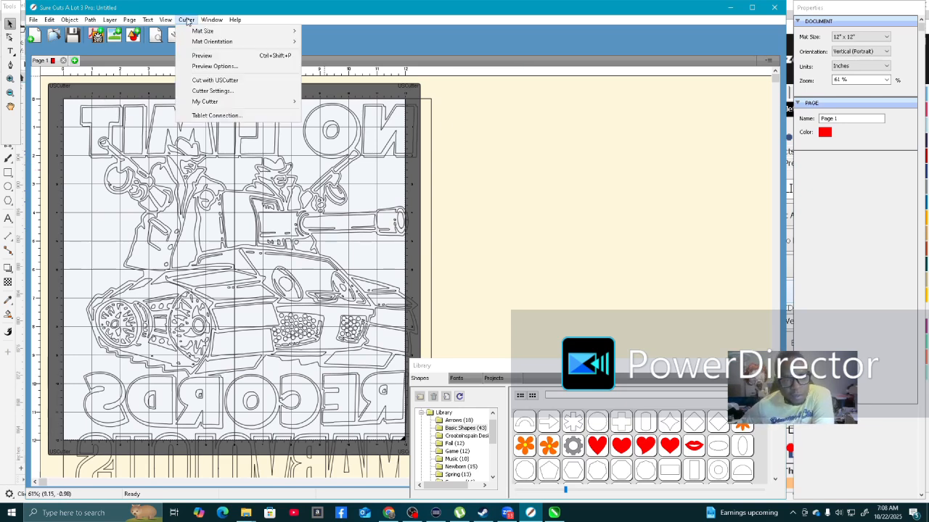
mouse_move(211, 33)
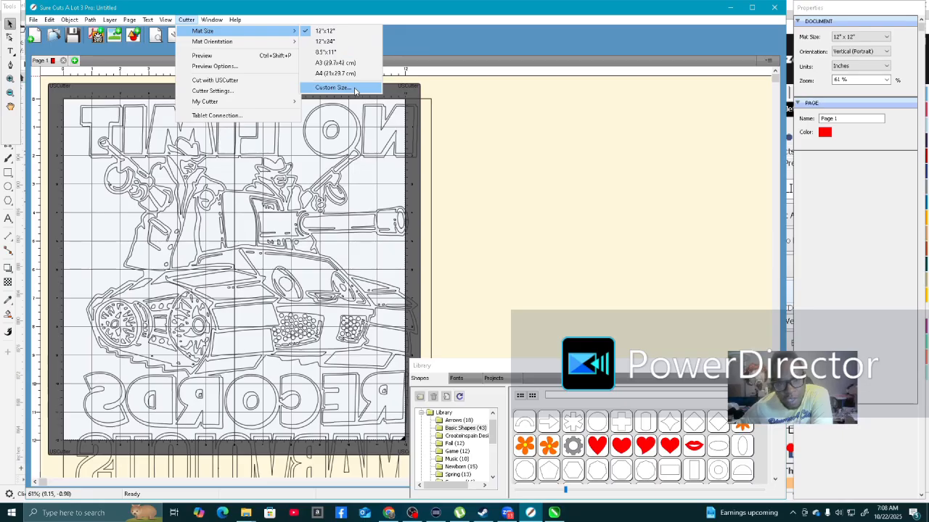
left_click(355, 88)
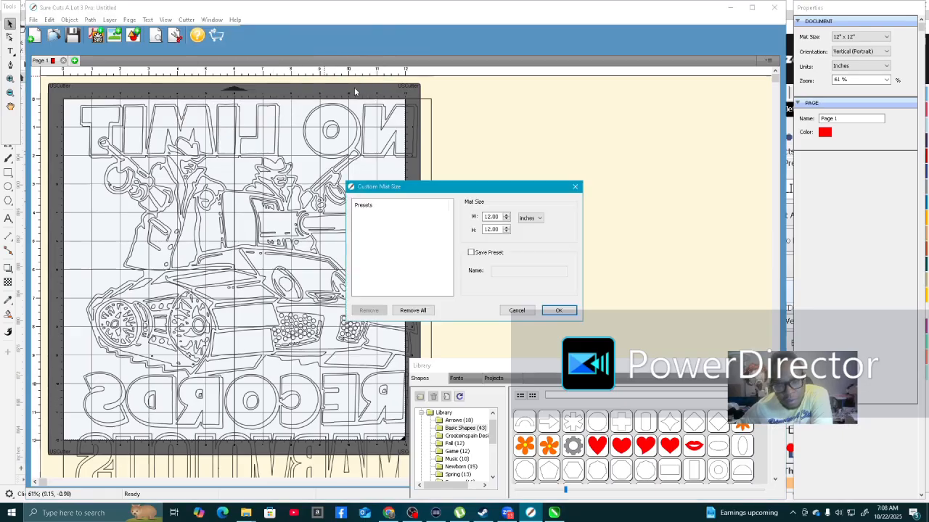
double_click(499, 216)
type("2")
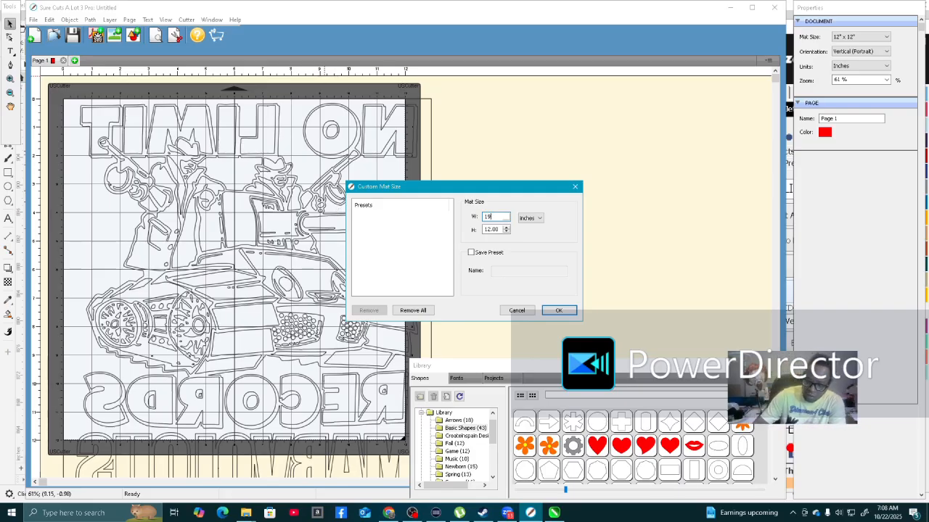
type("9.5")
key("Tab")
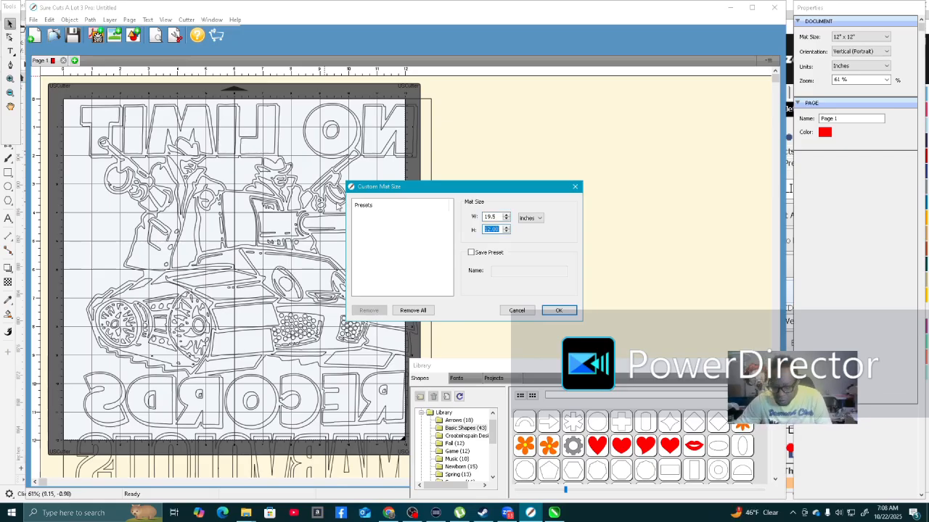
type("2")
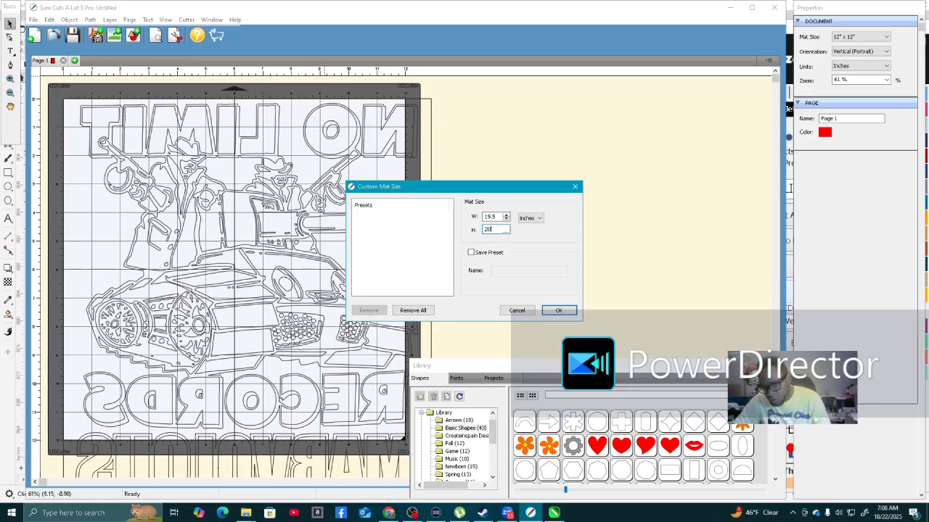
type("0")
key("Tab")
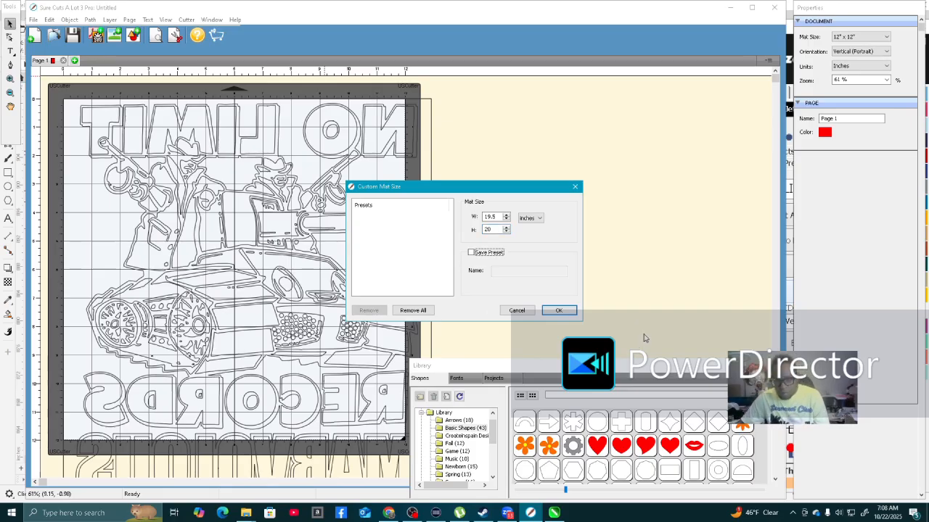
left_click(560, 311)
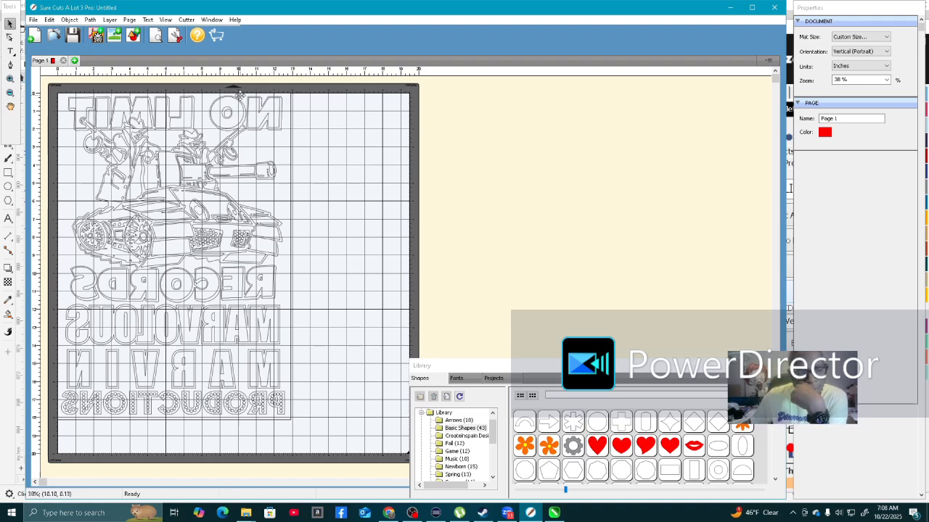
Rotate the artwork 90 degrees counterclockwise and align it to the mat's left and top edges.
left_click(213, 156)
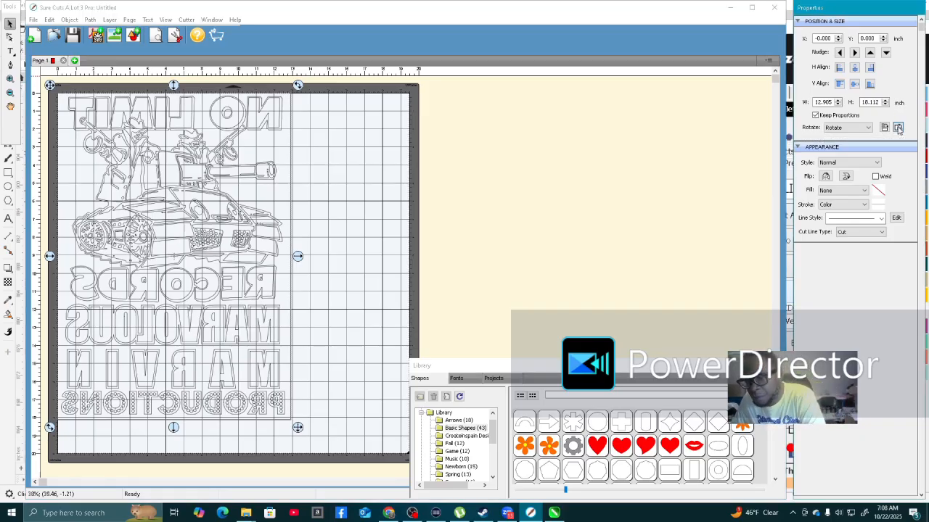
left_click(898, 127)
left_click(898, 128)
left_click(899, 128)
left_click(898, 128)
left_click(898, 128)
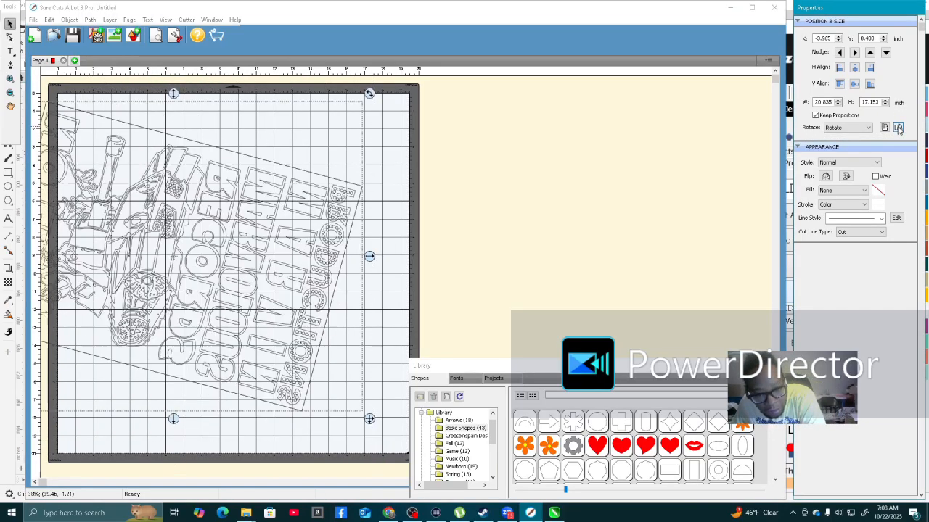
left_click(898, 128)
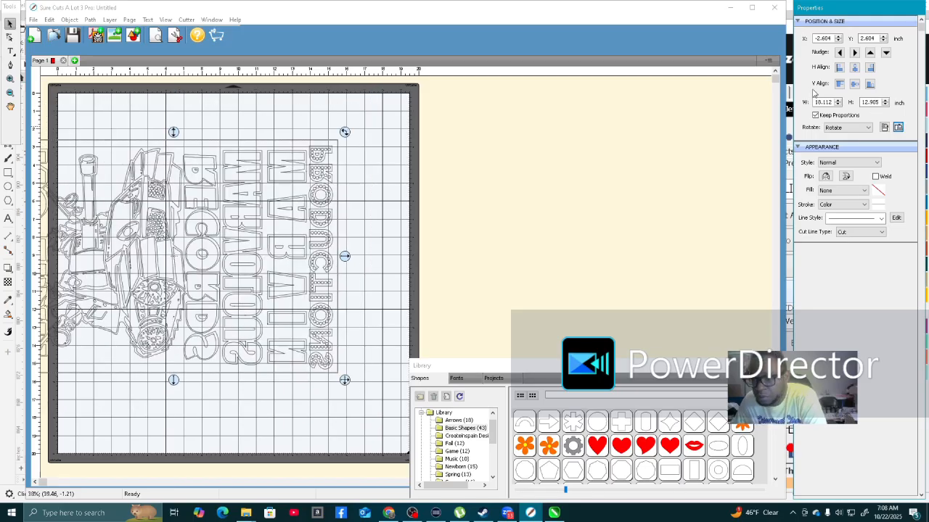
left_click(839, 67)
left_click(839, 84)
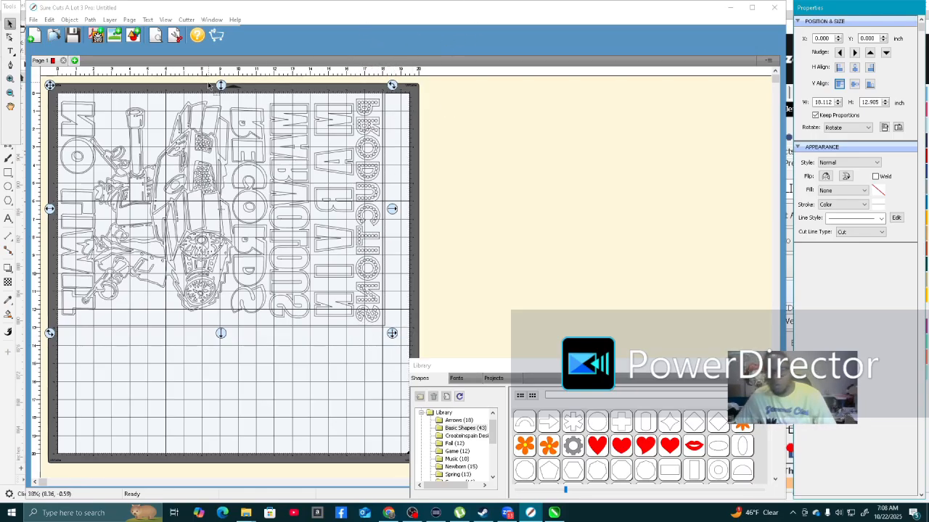
left_click(476, 132)
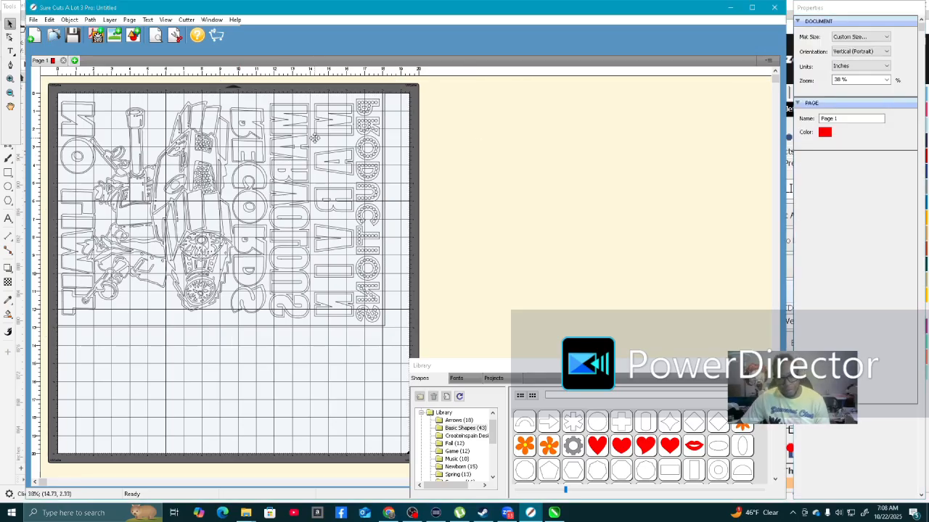
Select the rotated artwork and check the cut settings for sending it to the vinyl cutter.
left_click(230, 156)
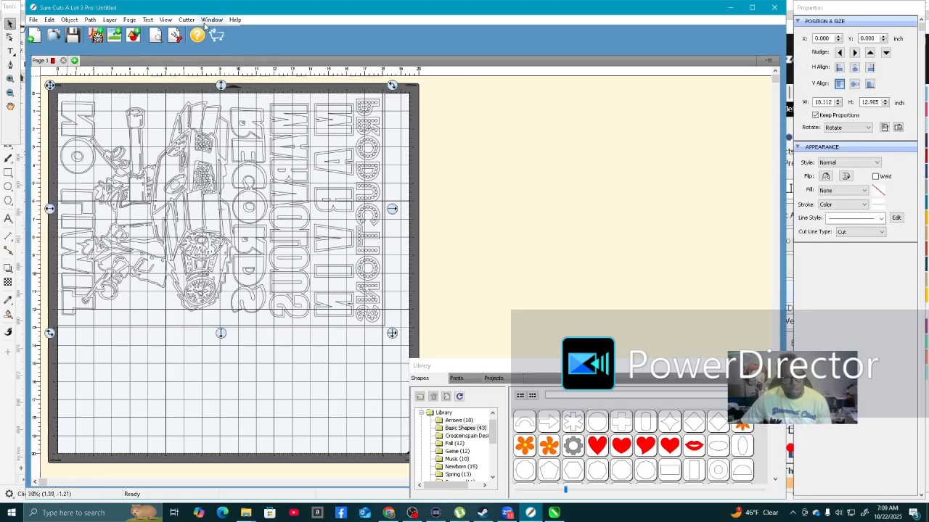
left_click(175, 36)
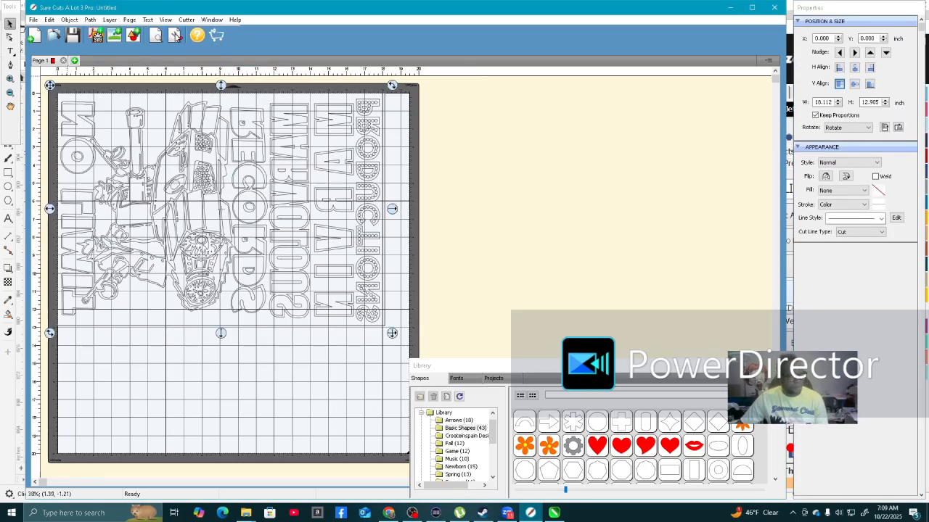
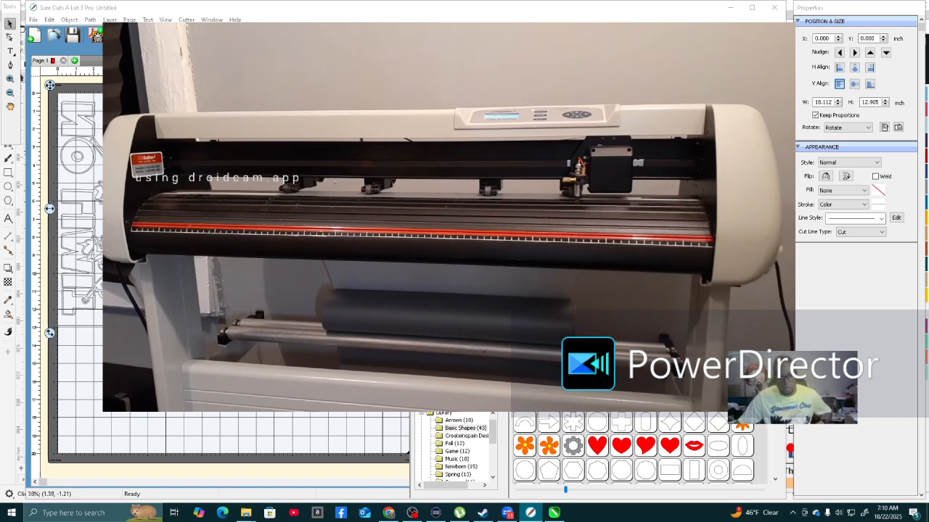
left_click(406, 247)
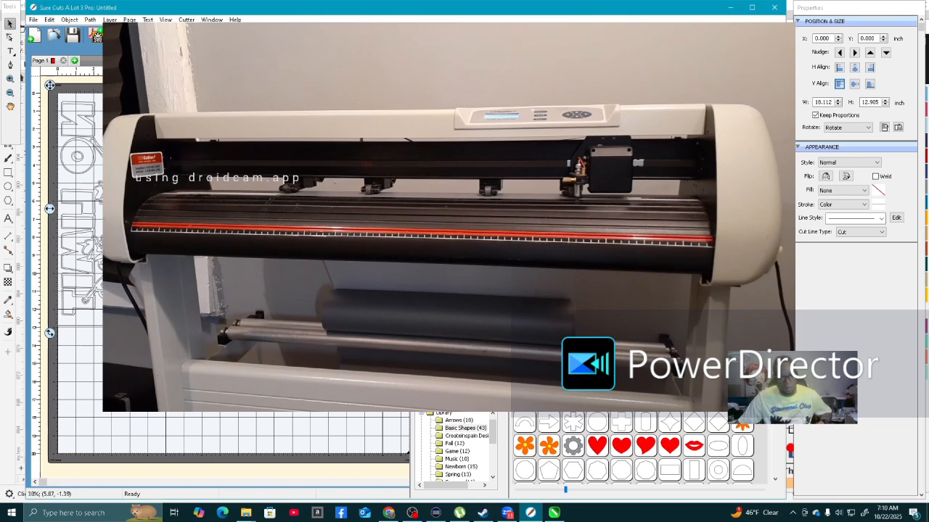
left_click(166, 35)
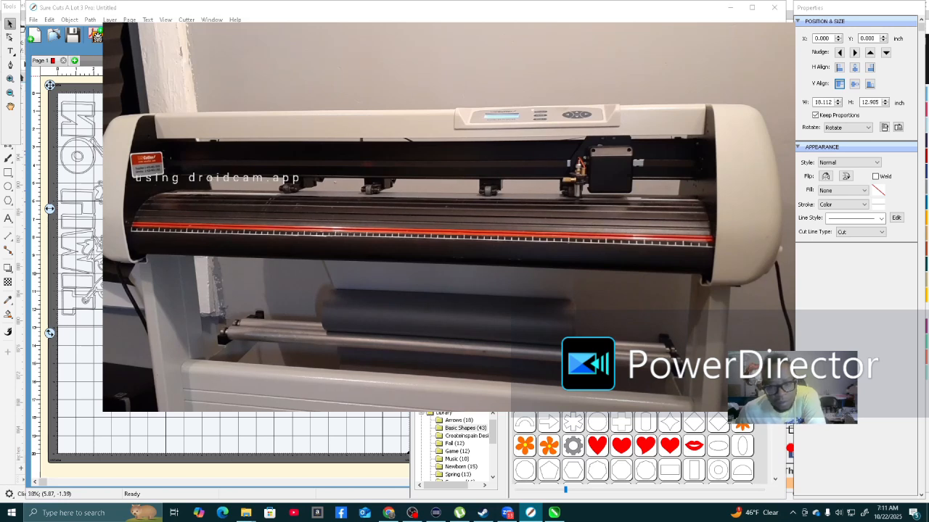
left_click(406, 218)
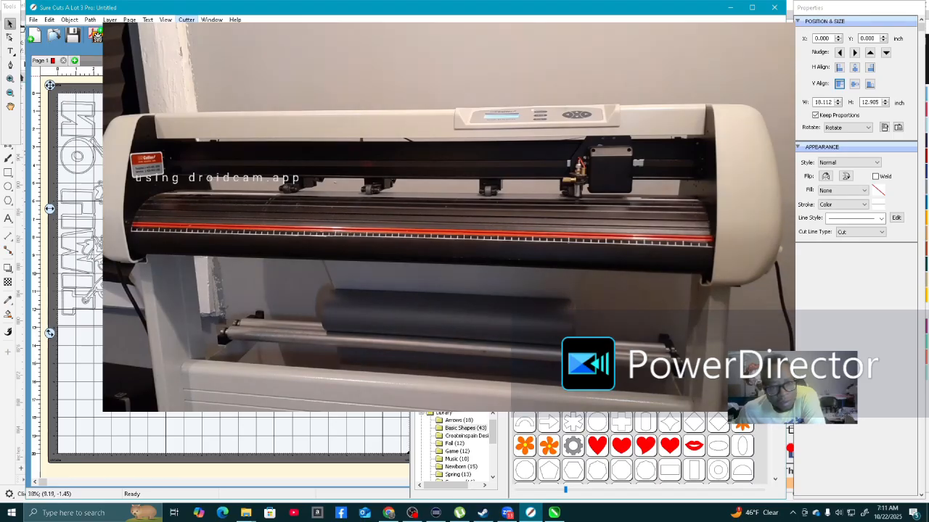
left_click(206, 31)
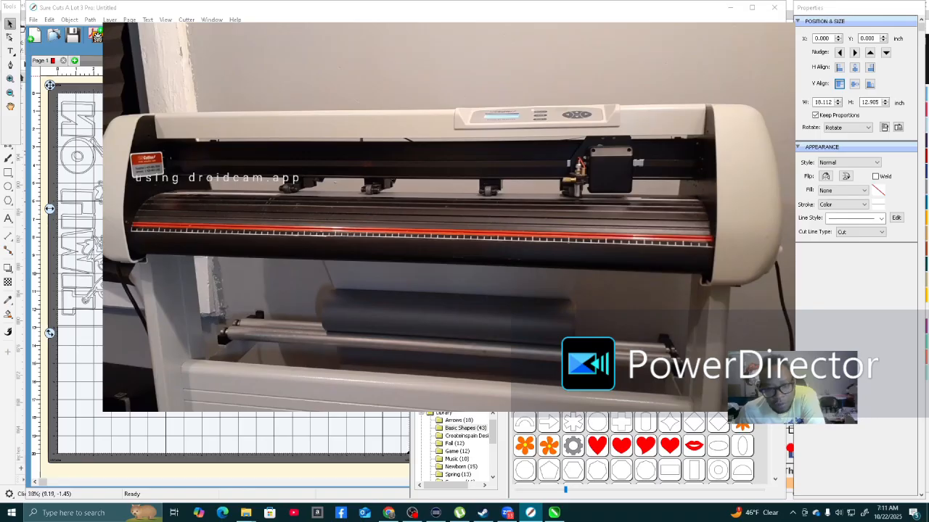
left_click(414, 255)
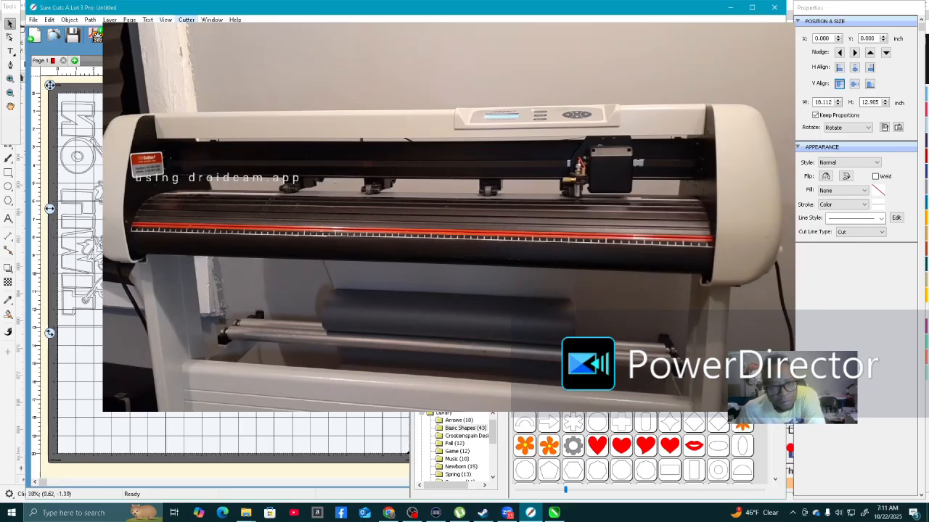
left_click(210, 32)
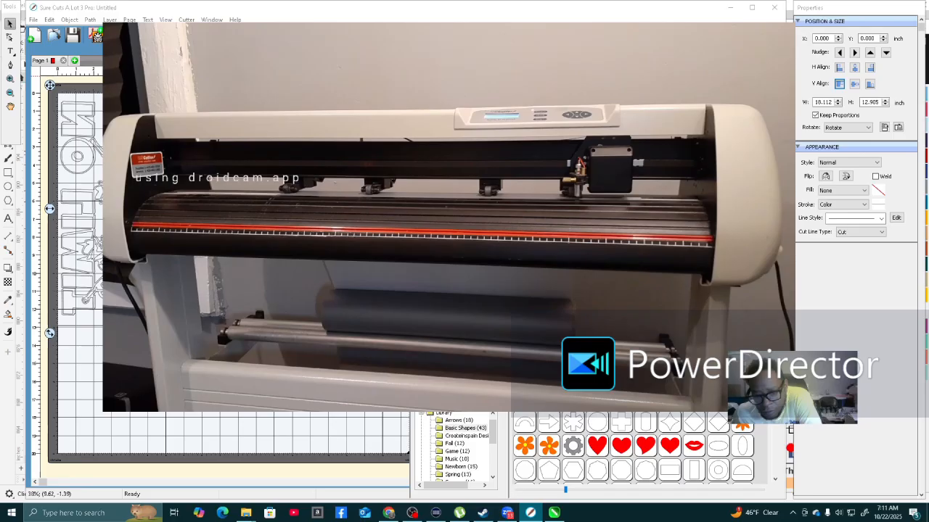
left_click(118, 10)
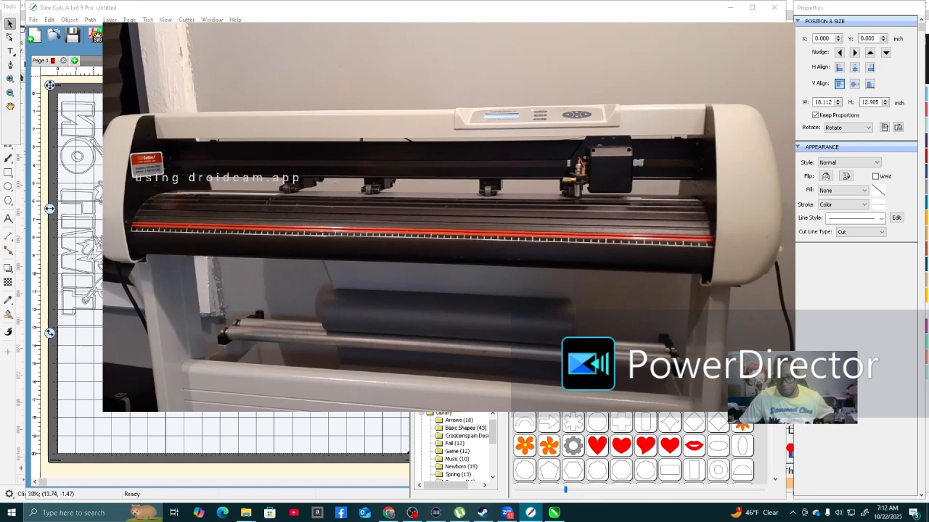
Minimize OBS to return to Sure Cuts A Lot and send the artwork on the mat to the cutter.
left_click(412, 514)
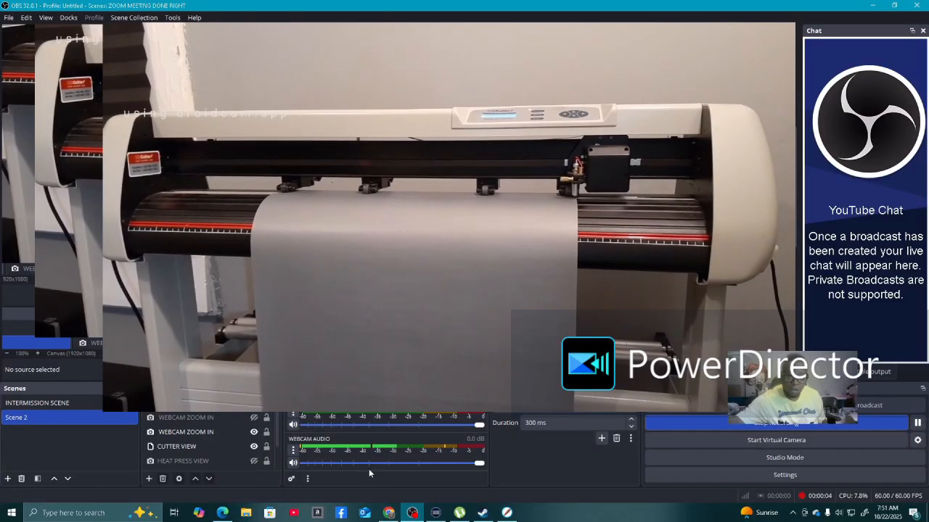
left_click(875, 6)
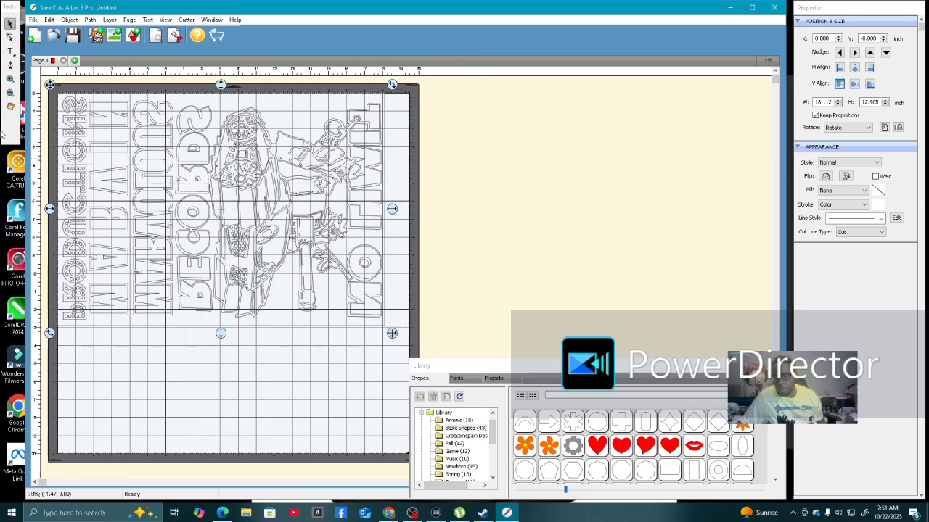
left_click(176, 36)
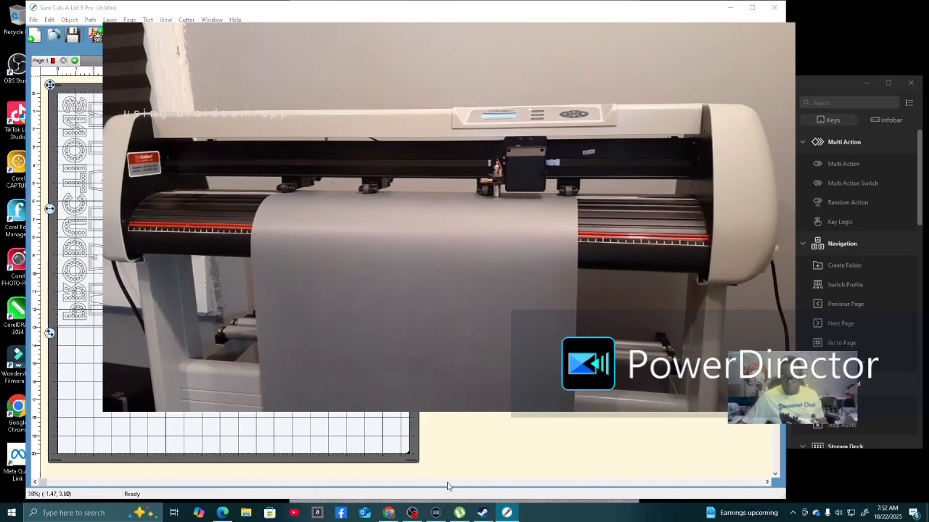
Switch to OBS and stop the recording.
left_click(412, 513)
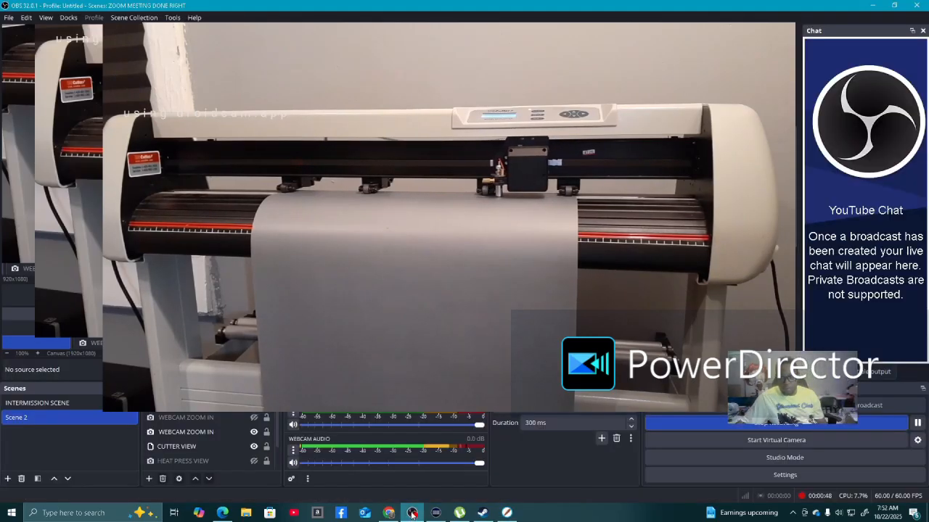
left_click(803, 424)
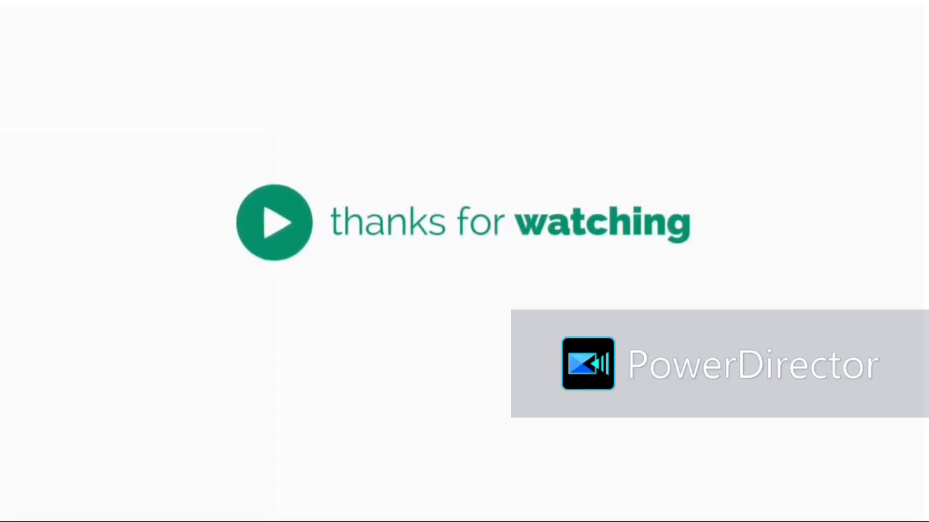